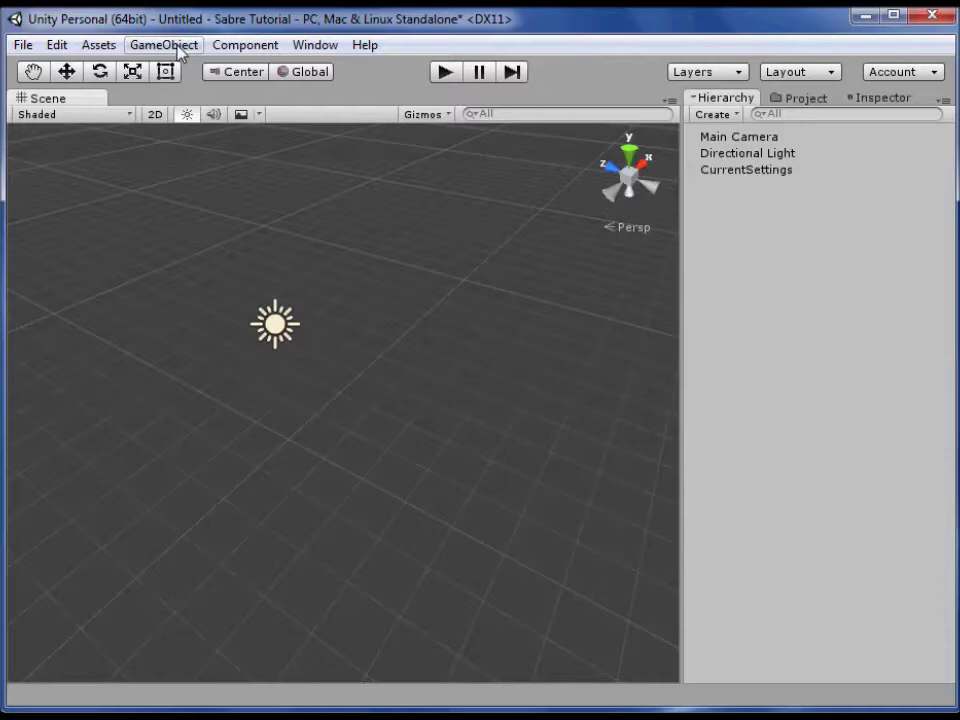
Create a CSG model with its starting cube brush and view the scene orthographically from above
{"action": "left_click", "coordinate": [178, 47]}
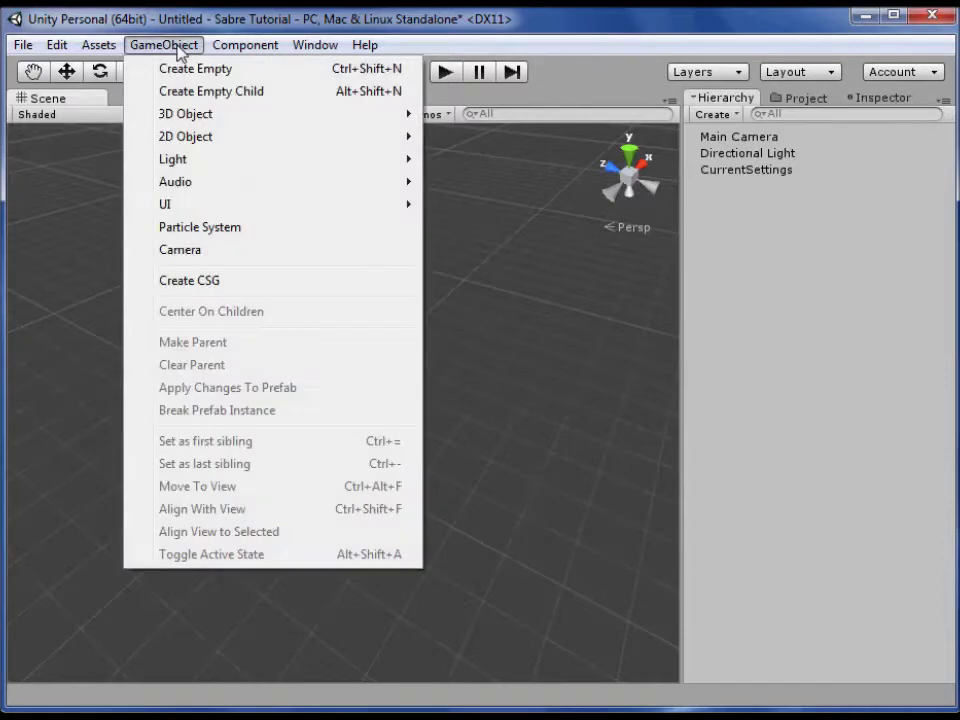
{"action": "left_click", "coordinate": [229, 292]}
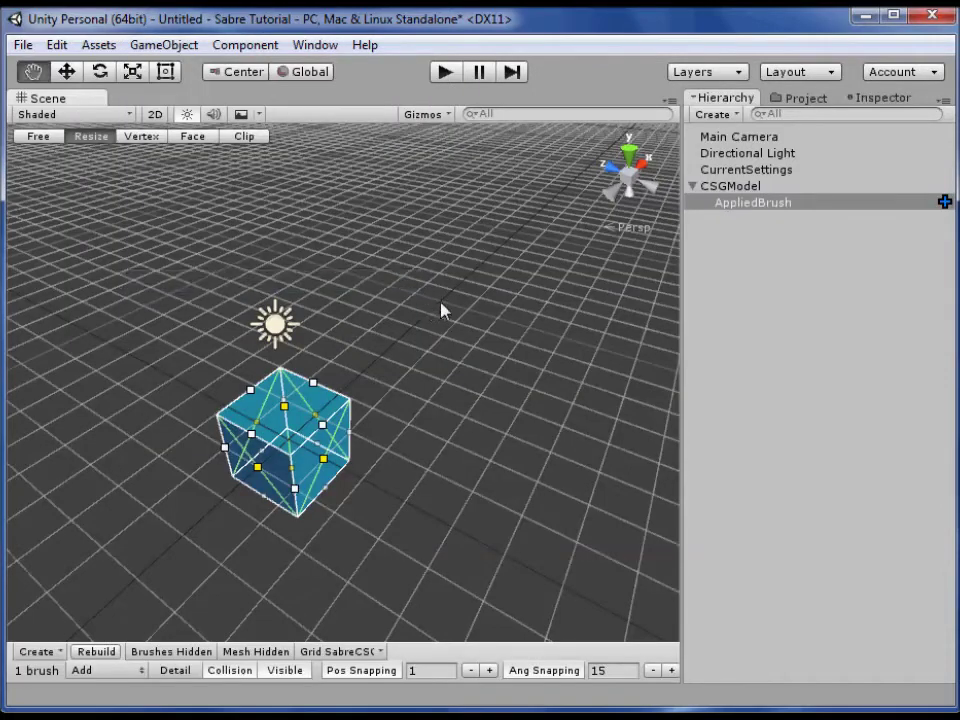
{"action": "left_click", "coordinate": [627, 158]}
{"action": "left_click", "coordinate": [628, 176]}
Enlarge the cube brush to 4 × 2 × 4 and move it so one corner sits on the world origin
{"action": "scroll", "coordinate": [435, 295], "scroll_direction": "down", "scroll_amount": 2}
{"action": "mouse_move", "coordinate": [435, 295]}
{"action": "middle_mouse_down"}
{"action": "mouse_move", "coordinate": [429, 302]}
{"action": "mouse_move", "coordinate": [467, 317]}
{"action": "mouse_move", "coordinate": [422, 379]}
{"action": "middle_mouse_up"}
{"action": "left_click_drag", "start_coordinate": [368, 396], "coordinate": [422, 350]}
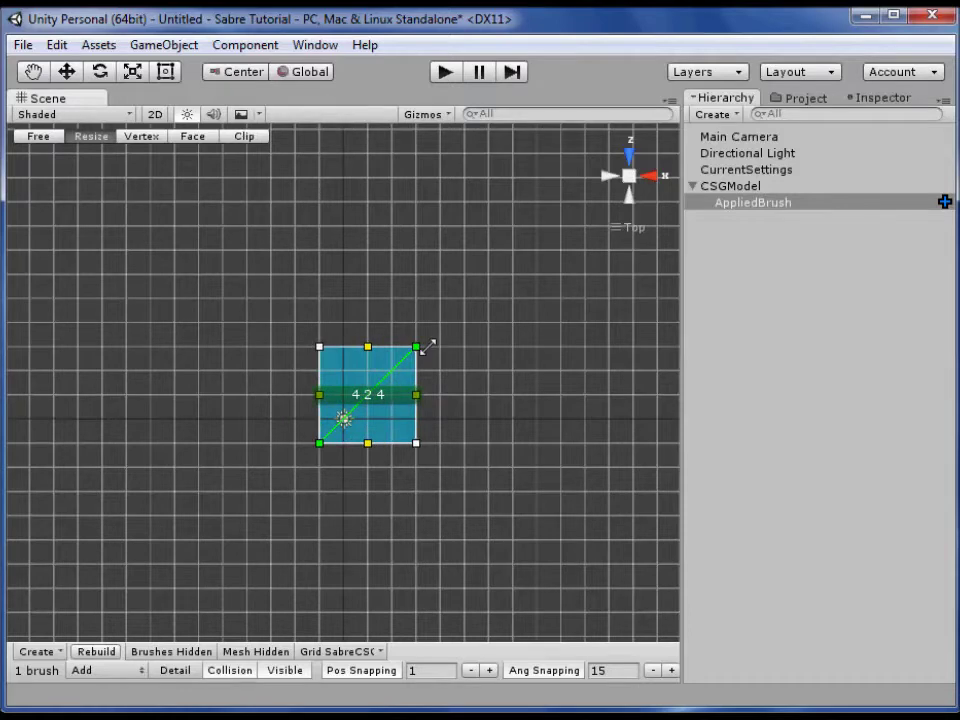
{"action": "left_click_drag", "start_coordinate": [347, 408], "coordinate": [407, 375]}
{"action": "mouse_move", "coordinate": [486, 342]}
{"action": "middle_mouse_down"}
{"action": "mouse_move", "coordinate": [465, 360]}
{"action": "mouse_move", "coordinate": [440, 415]}
{"action": "middle_mouse_up"}
{"action": "scroll", "coordinate": [456, 364], "scroll_direction": "down", "scroll_amount": 1}
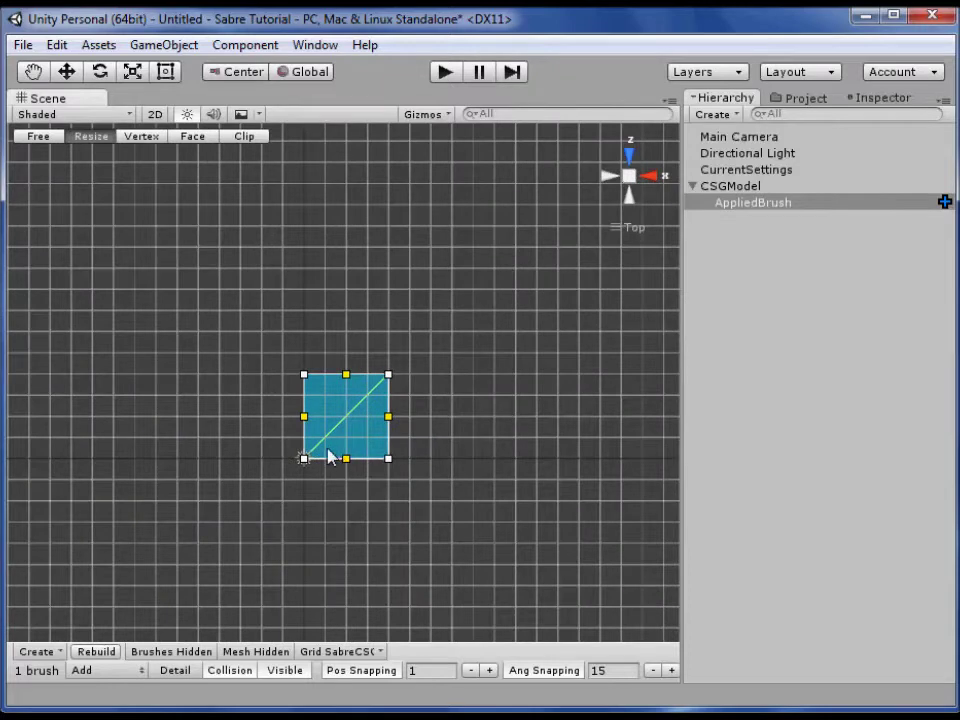
Extend the brush from its lower-left corner into an 8 × 8 unit square centred on the origin
{"action": "scroll", "coordinate": [329, 457], "scroll_direction": "up", "scroll_amount": 1}
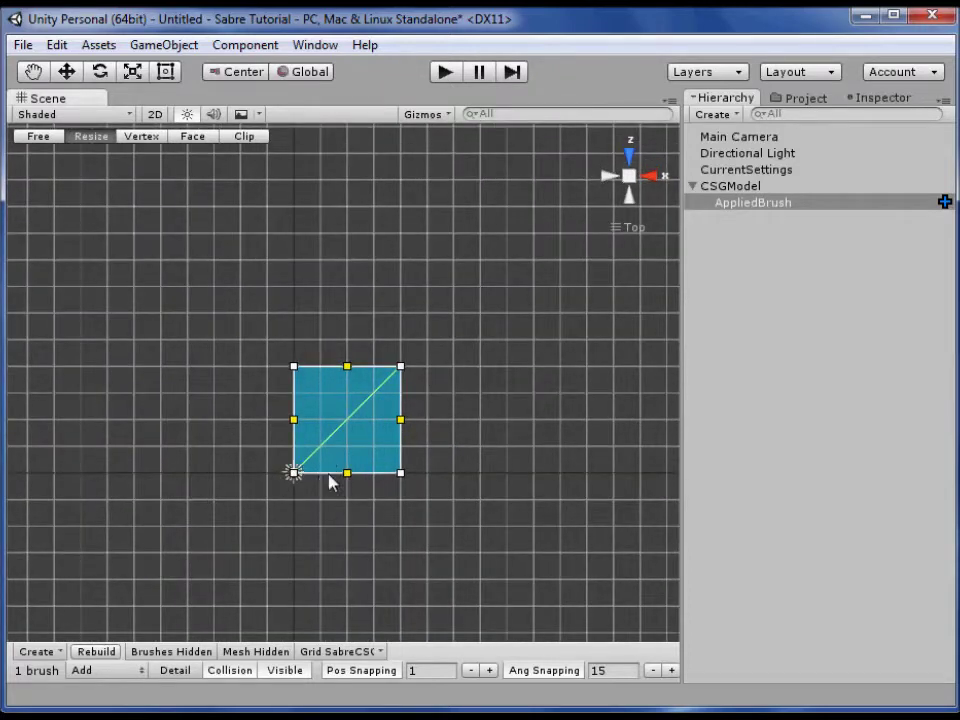
{"action": "mouse_move", "coordinate": [333, 495]}
{"action": "middle_mouse_down"}
{"action": "mouse_move", "coordinate": [358, 542]}
{"action": "mouse_move", "coordinate": [356, 566]}
{"action": "mouse_move", "coordinate": [410, 523]}
{"action": "middle_mouse_up"}
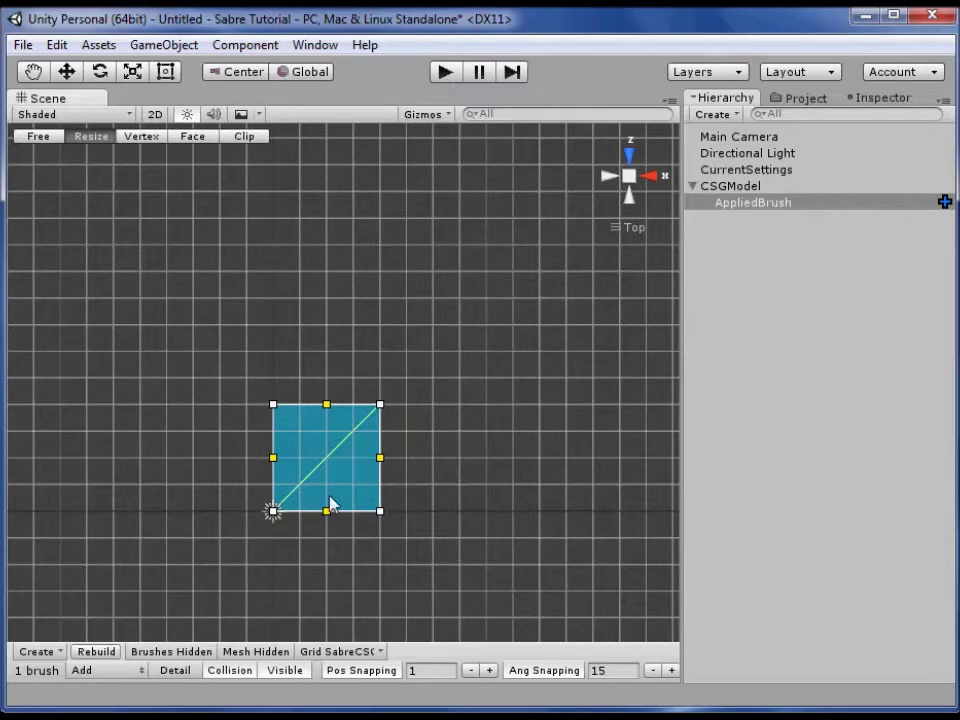
{"action": "scroll", "coordinate": [212, 452], "scroll_direction": "down", "scroll_amount": 2}
{"action": "middle_click_drag", "start_coordinate": [212, 452], "coordinate": [265, 422]}
{"action": "scroll", "coordinate": [266, 422], "scroll_direction": "down", "scroll_amount": 1}
{"action": "middle_click_drag", "start_coordinate": [339, 624], "coordinate": [383, 588]}
{"action": "middle_click_drag", "start_coordinate": [290, 432], "coordinate": [334, 432]}
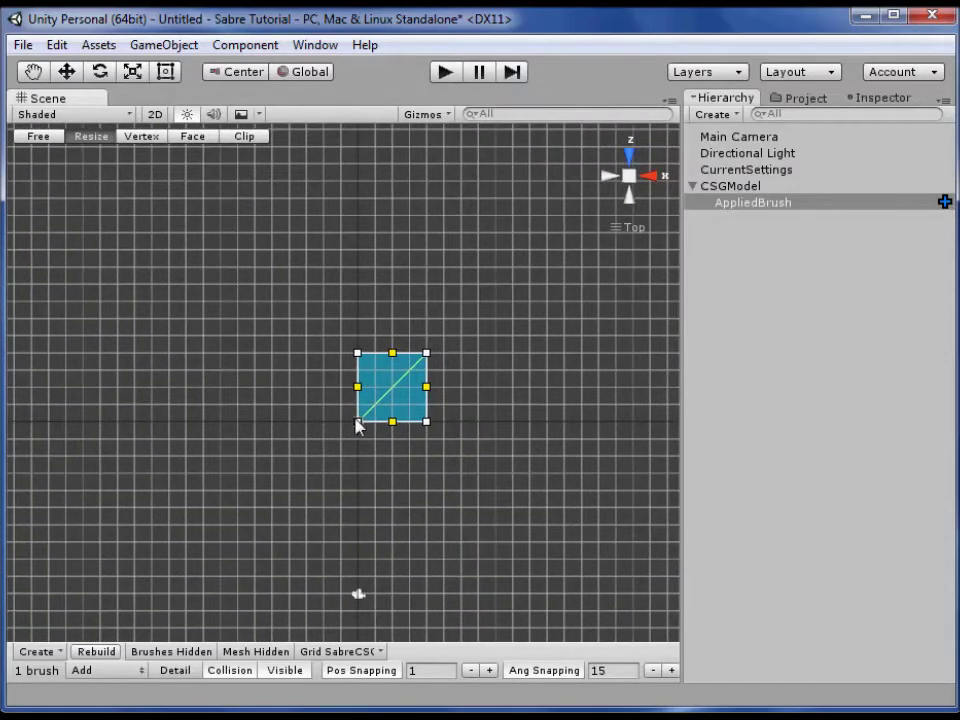
{"action": "left_click_drag", "start_coordinate": [357, 421], "coordinate": [276, 490]}
{"action": "mouse_move", "coordinate": [478, 452]}
{"action": "middle_mouse_down"}
{"action": "mouse_move", "coordinate": [435, 477]}
{"action": "mouse_move", "coordinate": [452, 448]}
{"action": "middle_mouse_up"}
{"action": "scroll", "coordinate": [427, 474], "scroll_direction": "down", "scroll_amount": 1}
Duplicate the central square to its left and right sides, narrowing the copies into arms 6 units wide and 8 units deep
{"action": "key", "text": "ctrl+d"}
{"action": "left_click_drag", "start_coordinate": [392, 446], "coordinate": [270, 450]}
{"action": "mouse_move", "coordinate": [172, 427]}
{"action": "left_mouse_down"}
{"action": "mouse_move", "coordinate": [231, 428]}
{"action": "mouse_move", "coordinate": [205, 430]}
{"action": "left_mouse_up"}
{"action": "key", "text": "ctrl+d"}
{"action": "mouse_move", "coordinate": [276, 454]}
{"action": "left_mouse_down"}
{"action": "mouse_move", "coordinate": [463, 462]}
{"action": "mouse_move", "coordinate": [441, 461]}
{"action": "mouse_move", "coordinate": [407, 387]}
{"action": "mouse_move", "coordinate": [364, 326]}
{"action": "mouse_move", "coordinate": [362, 336]}
{"action": "left_mouse_up"}
Duplicate brushes above and below the central square as arms 8 units wide and 6 units deep, completing a cross
{"action": "key", "text": "ctrl+d"}
{"action": "left_click_drag", "start_coordinate": [366, 247], "coordinate": [371, 275]}
{"action": "left_click_drag", "start_coordinate": [322, 320], "coordinate": [345, 527]}
{"action": "key", "text": "ctrl+d"}
{"action": "left_click", "coordinate": [516, 574]}
{"action": "middle_click_drag", "start_coordinate": [516, 574], "coordinate": [495, 407]}
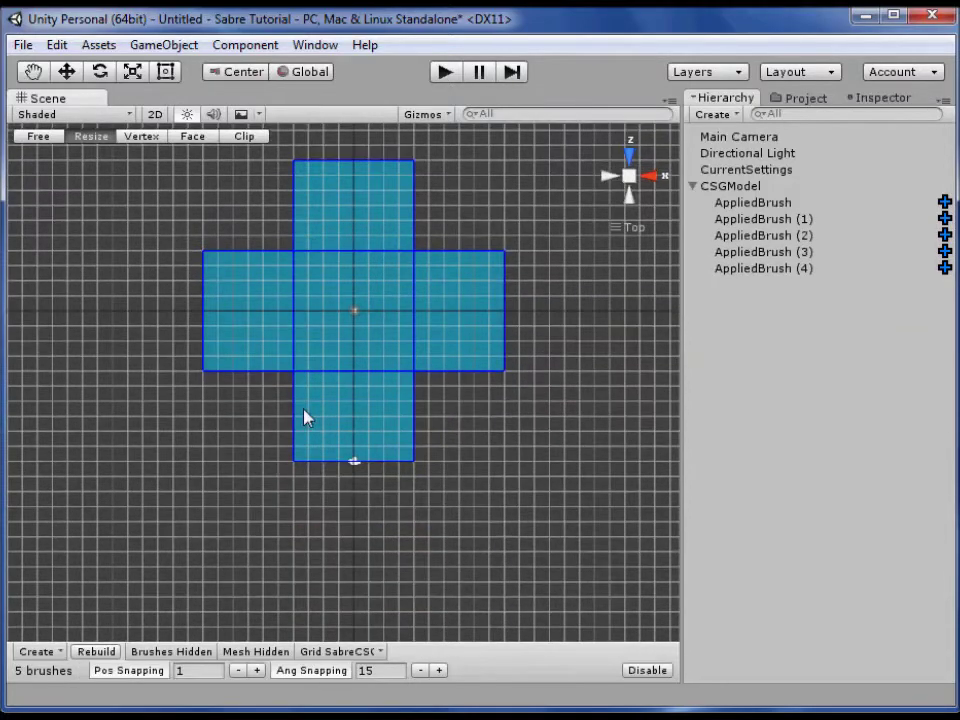
Check the dimensions of the brush forming the cross's lower arm
{"action": "left_click", "coordinate": [320, 425]}
{"action": "left_click", "coordinate": [296, 417]}
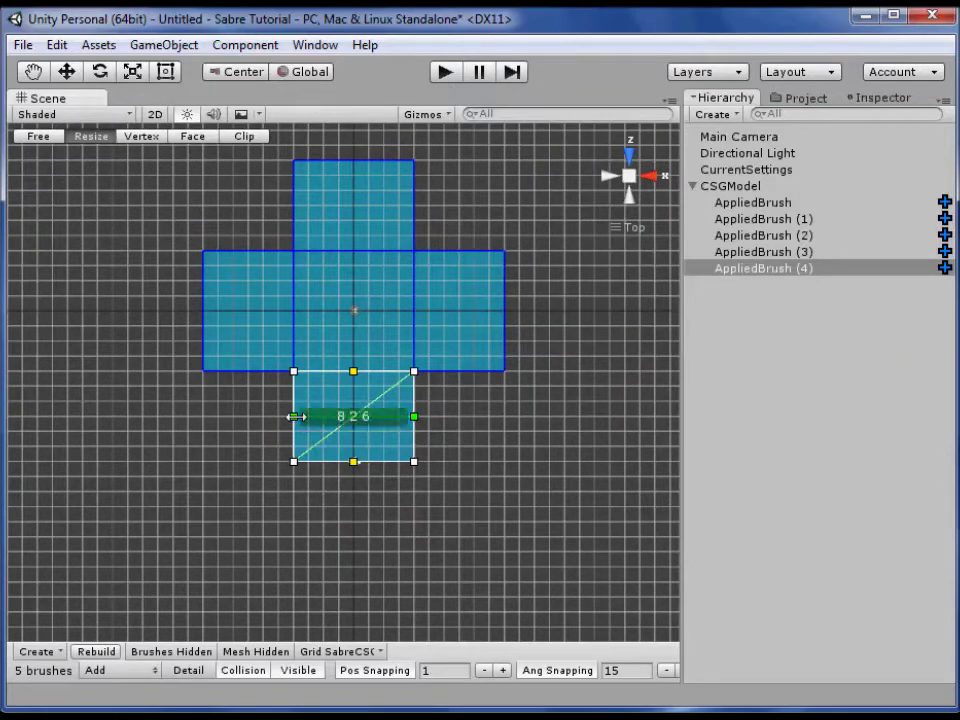
{"action": "scroll", "coordinate": [472, 466], "scroll_direction": "up", "scroll_amount": 1}
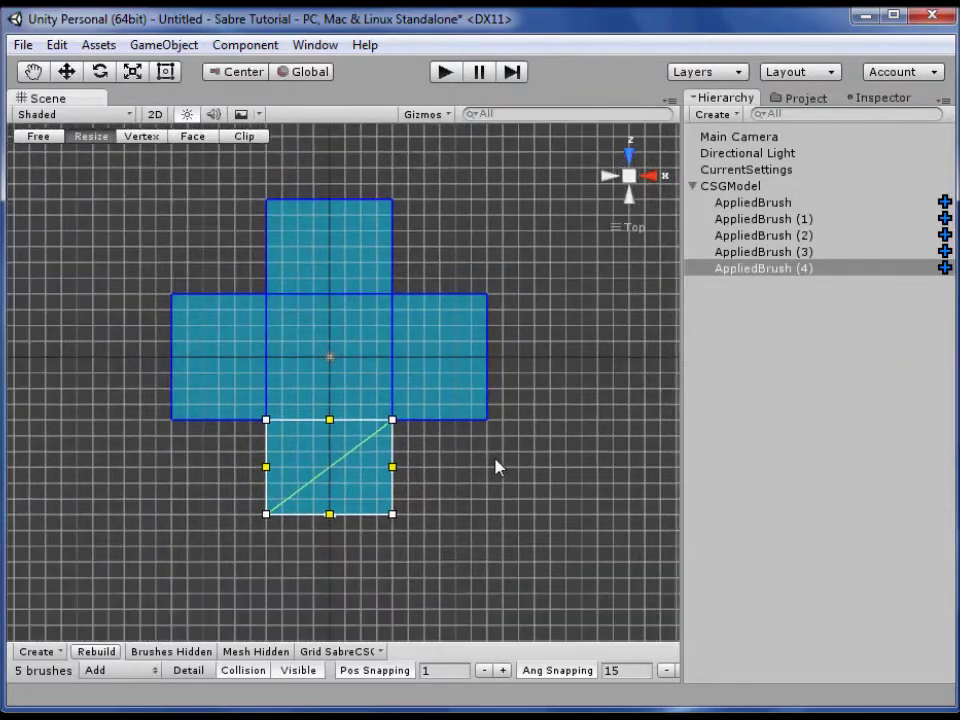
{"action": "left_click", "coordinate": [495, 463]}
{"action": "middle_click_drag", "start_coordinate": [495, 463], "coordinate": [444, 516]}
{"action": "left_click", "coordinate": [295, 465]}
{"action": "left_click", "coordinate": [470, 473]}
{"action": "middle_click_drag", "start_coordinate": [476, 495], "coordinate": [520, 505]}
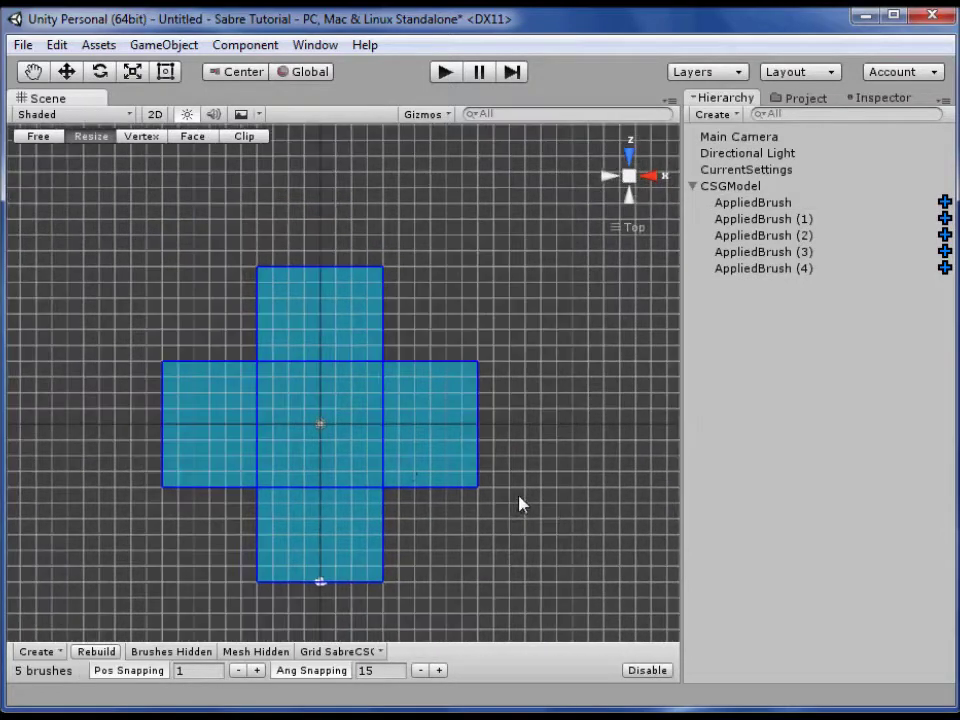
Duplicate the central brush onto the outer end of the left arm and narrow it to a 1-unit-wide strip
{"action": "left_click", "coordinate": [360, 461]}
{"action": "mouse_move", "coordinate": [228, 466]}
{"action": "middle_mouse_down"}
{"action": "mouse_move", "coordinate": [261, 465]}
{"action": "mouse_move", "coordinate": [470, 383]}
{"action": "middle_mouse_up"}
{"action": "key", "text": "ctrl+d"}
{"action": "left_click_drag", "start_coordinate": [470, 383], "coordinate": [249, 388]}
{"action": "left_click_drag", "start_coordinate": [168, 354], "coordinate": [283, 360]}
{"action": "middle_click_drag", "start_coordinate": [285, 364], "coordinate": [176, 506]}
Duplicate the left end strip and place the copy against the outer end of the right arm using vertex editing
{"action": "key", "text": "shift+2"}
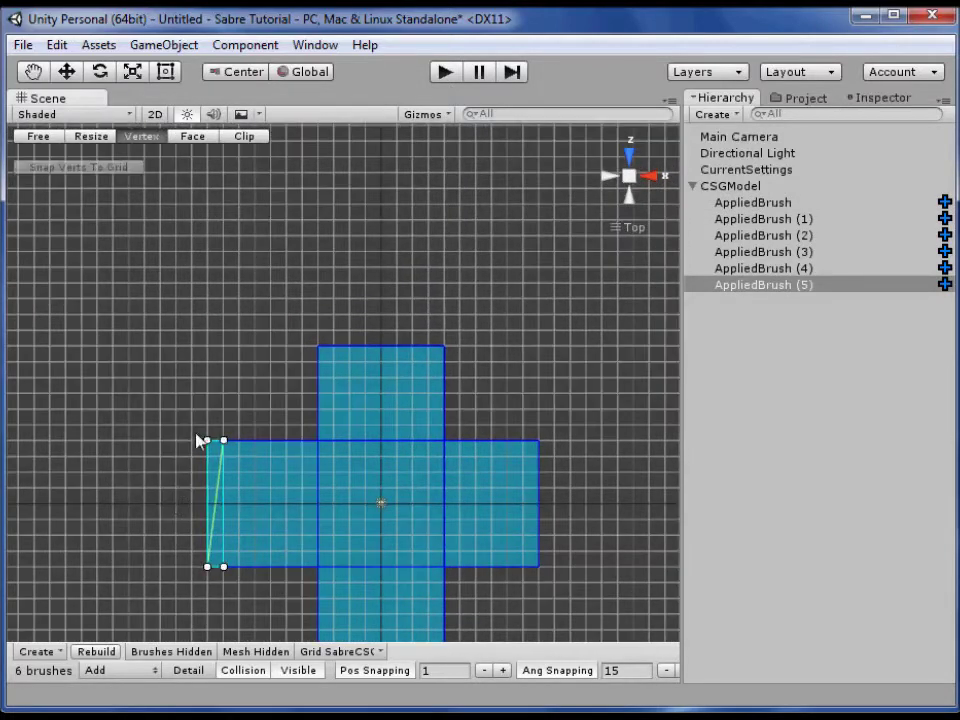
{"action": "left_click", "coordinate": [267, 478]}
{"action": "middle_click_drag", "start_coordinate": [264, 459], "coordinate": [256, 421]}
{"action": "left_click", "coordinate": [288, 487]}
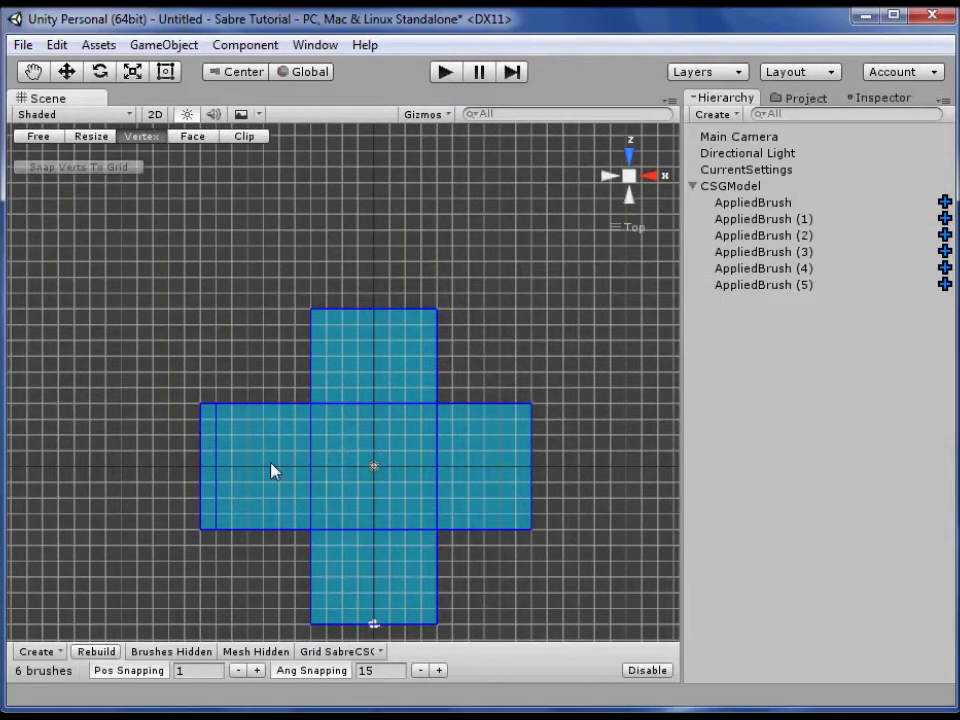
{"action": "left_click", "coordinate": [211, 465]}
{"action": "middle_click_drag", "start_coordinate": [325, 465], "coordinate": [295, 396]}
{"action": "key", "text": "ctrl+d"}
{"action": "mouse_move", "coordinate": [77, 275]}
{"action": "left_mouse_down"}
{"action": "mouse_move", "coordinate": [185, 407]}
{"action": "mouse_move", "coordinate": [228, 487]}
{"action": "left_mouse_up"}
{"action": "left_click_drag", "start_coordinate": [262, 402], "coordinate": [584, 407]}
{"action": "left_click", "coordinate": [564, 482]}
{"action": "mouse_move", "coordinate": [557, 490]}
{"action": "middle_mouse_down"}
{"action": "mouse_move", "coordinate": [553, 465]}
{"action": "mouse_move", "coordinate": [525, 450]}
{"action": "mouse_move", "coordinate": [521, 462]}
{"action": "middle_mouse_up"}
{"action": "scroll", "coordinate": [510, 450], "scroll_direction": "down", "scroll_amount": 2}
{"action": "middle_click_drag", "start_coordinate": [329, 362], "coordinate": [355, 416]}
{"action": "left_click", "coordinate": [286, 459]}
{"action": "middle_click_drag", "start_coordinate": [251, 526], "coordinate": [305, 470]}
{"action": "scroll", "coordinate": [305, 470], "scroll_direction": "up", "scroll_amount": 6}
{"action": "key", "text": "ctrl+d"}
{"action": "left_click_drag", "start_coordinate": [242, 298], "coordinate": [414, 366]}
{"action": "left_click_drag", "start_coordinate": [333, 259], "coordinate": [335, 305]}
{"action": "left_click_drag", "start_coordinate": [225, 348], "coordinate": [424, 530]}
{"action": "left_click_drag", "start_coordinate": [329, 405], "coordinate": [222, 390]}
{"action": "middle_click_drag", "start_coordinate": [277, 533], "coordinate": [341, 555]}
{"action": "scroll", "coordinate": [317, 549], "scroll_direction": "down", "scroll_amount": 5}
{"action": "left_click_drag", "start_coordinate": [343, 505], "coordinate": [226, 511]}
{"action": "scroll", "coordinate": [290, 543], "scroll_direction": "up", "scroll_amount": 1}
{"action": "middle_click_drag", "start_coordinate": [294, 544], "coordinate": [131, 540]}
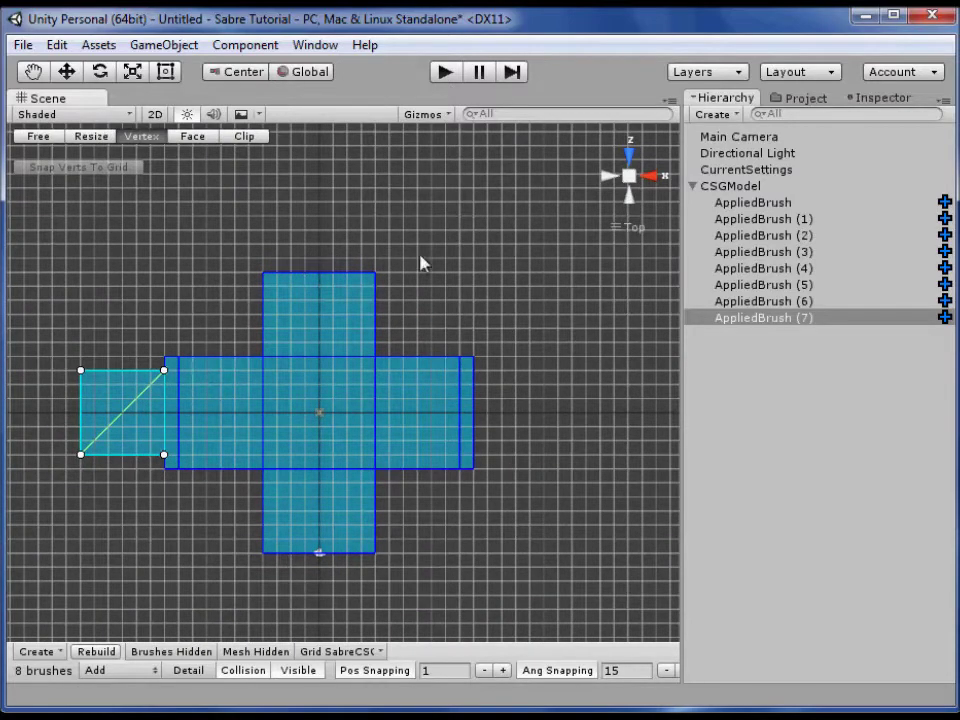
{"action": "mouse_move", "coordinate": [249, 426]}
{"action": "middle_mouse_down"}
{"action": "mouse_move", "coordinate": [381, 439]}
{"action": "mouse_move", "coordinate": [303, 382]}
{"action": "middle_mouse_up"}
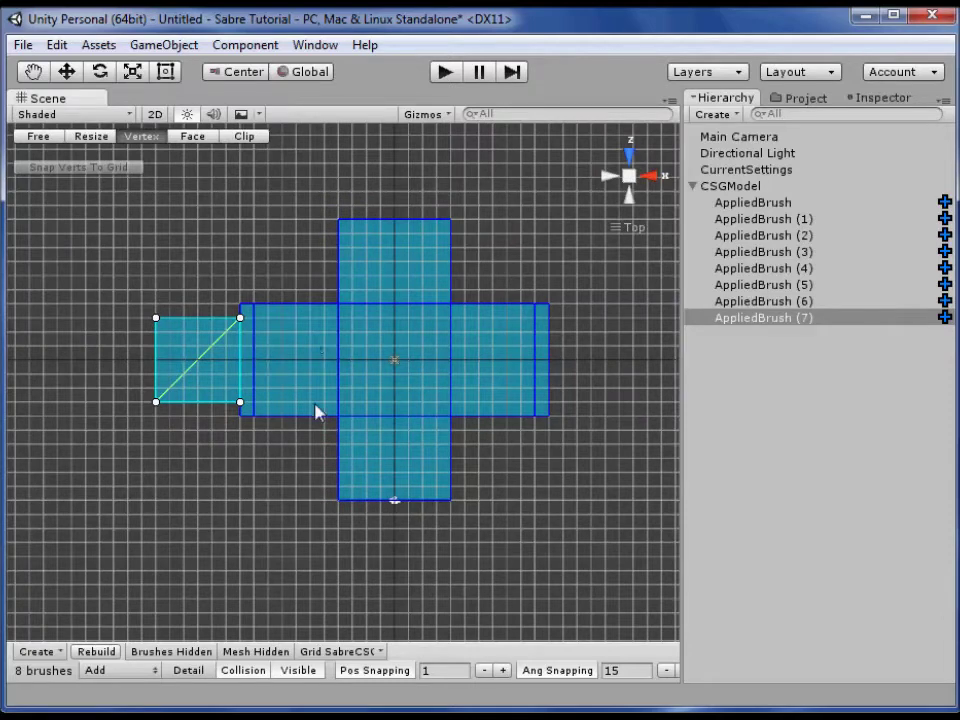
{"action": "key", "text": "Delete"}
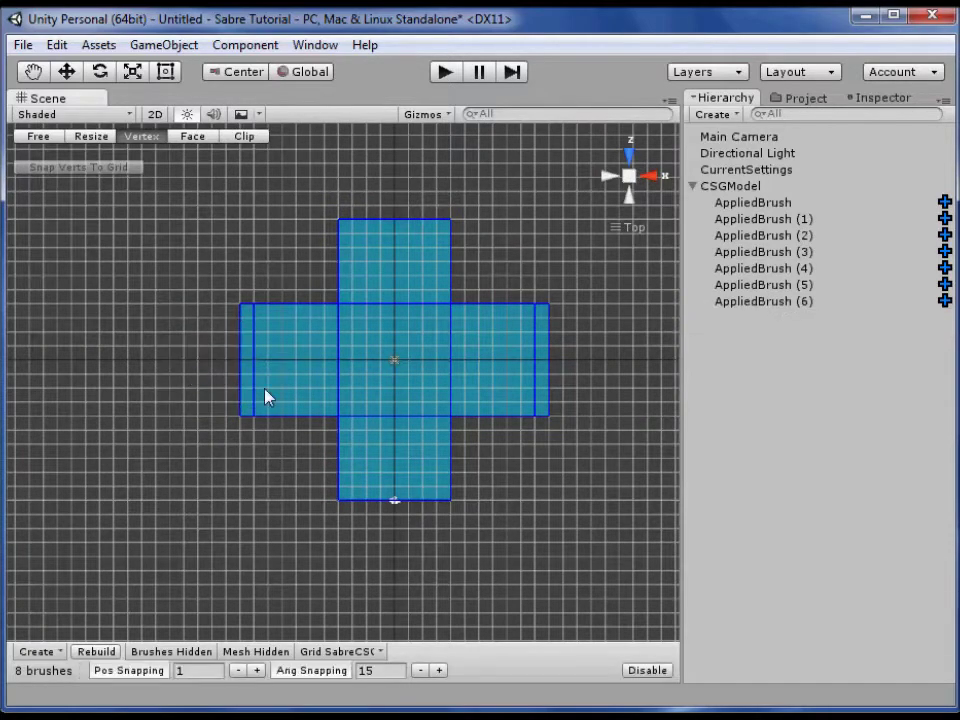
Raise the left arm's outer upper vertex by 3 units
{"action": "left_click", "coordinate": [249, 390]}
{"action": "middle_click_drag", "start_coordinate": [308, 407], "coordinate": [326, 501]}
{"action": "left_click", "coordinate": [342, 449]}
{"action": "scroll", "coordinate": [342, 449], "scroll_direction": "up", "scroll_amount": 3}
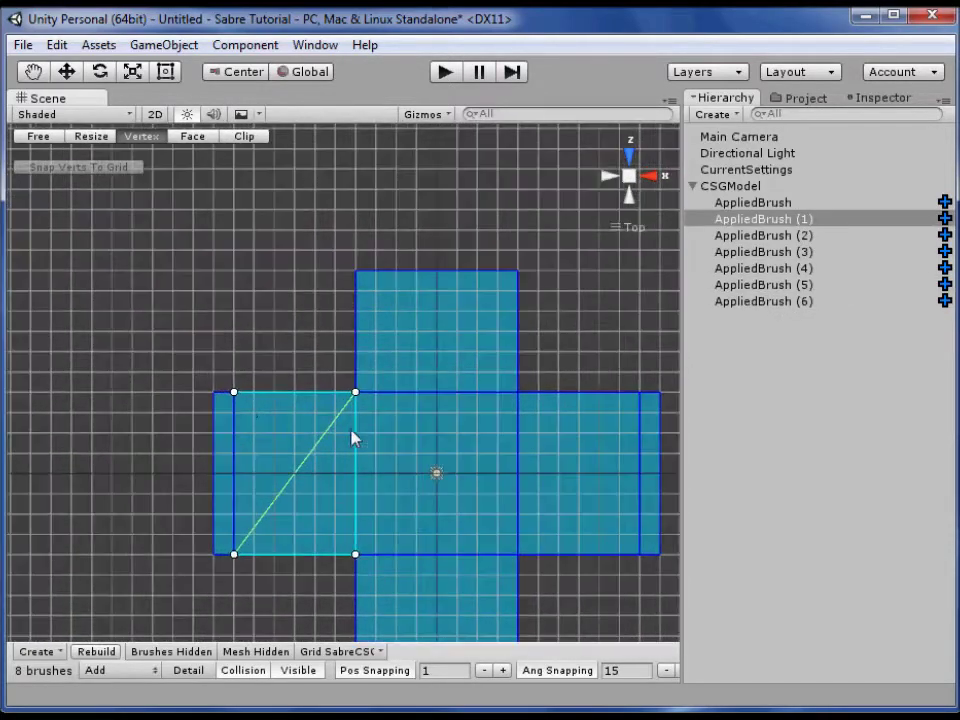
{"action": "left_click", "coordinate": [234, 391]}
{"action": "left_click_drag", "start_coordinate": [238, 315], "coordinate": [232, 252]}
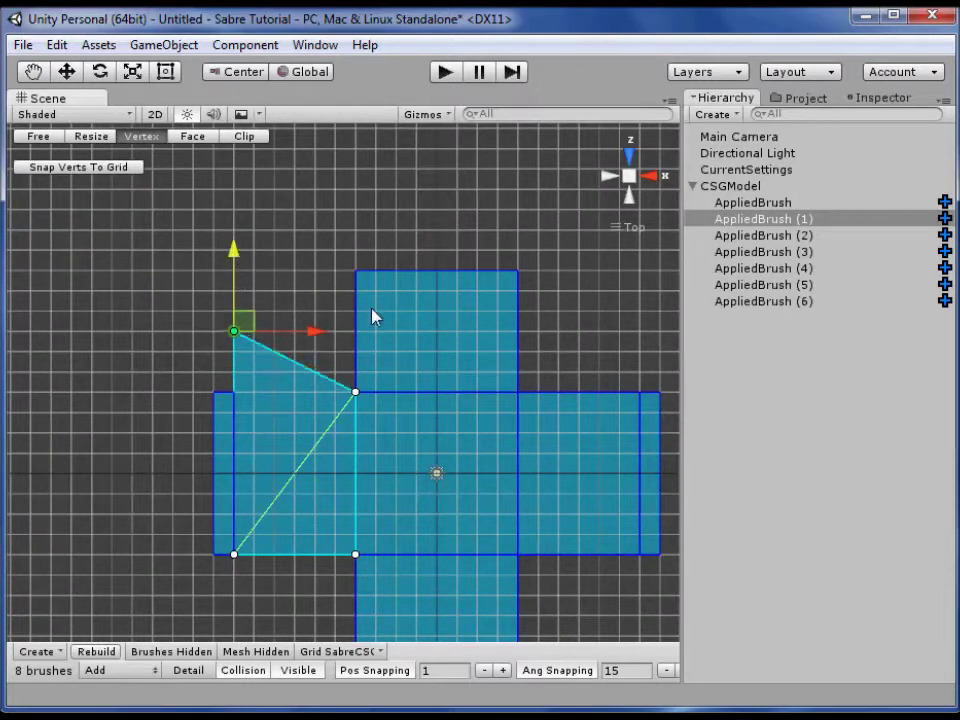
Slant the upper arm's left edge by placing its outer vertex 2 units further left and its inner vertex 1 unit right
{"action": "left_click", "coordinate": [376, 327]}
{"action": "left_click", "coordinate": [355, 270]}
{"action": "left_click_drag", "start_coordinate": [436, 272], "coordinate": [395, 272]}
{"action": "mouse_move", "coordinate": [320, 385]}
{"action": "left_mouse_down"}
{"action": "mouse_move", "coordinate": [375, 406]}
{"action": "mouse_move", "coordinate": [335, 385]}
{"action": "left_mouse_up"}
{"action": "left_click_drag", "start_coordinate": [290, 236], "coordinate": [377, 270]}
{"action": "left_click_drag", "start_coordinate": [271, 259], "coordinate": [416, 410]}
{"action": "left_click_drag", "start_coordinate": [405, 333], "coordinate": [422, 350]}
Move both upper vertices of the left arm down 1 unit
{"action": "left_click", "coordinate": [333, 418]}
{"action": "mouse_move", "coordinate": [208, 306]}
{"action": "left_mouse_down"}
{"action": "mouse_move", "coordinate": [306, 390]}
{"action": "mouse_move", "coordinate": [372, 412]}
{"action": "left_mouse_up"}
{"action": "left_click_drag", "start_coordinate": [298, 300], "coordinate": [300, 316]}
{"action": "middle_click_drag", "start_coordinate": [580, 345], "coordinate": [530, 340]}
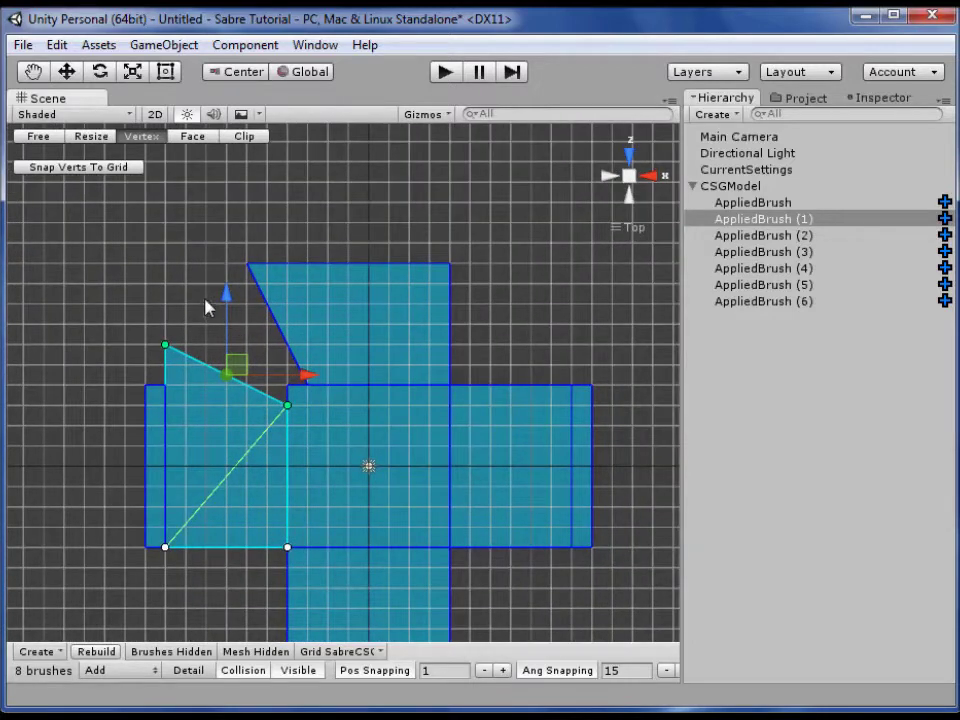
Slant the right arm's upper edge by moving its inner vertex down 1 unit and its outer vertex up 2 units
{"action": "left_click", "coordinate": [475, 416]}
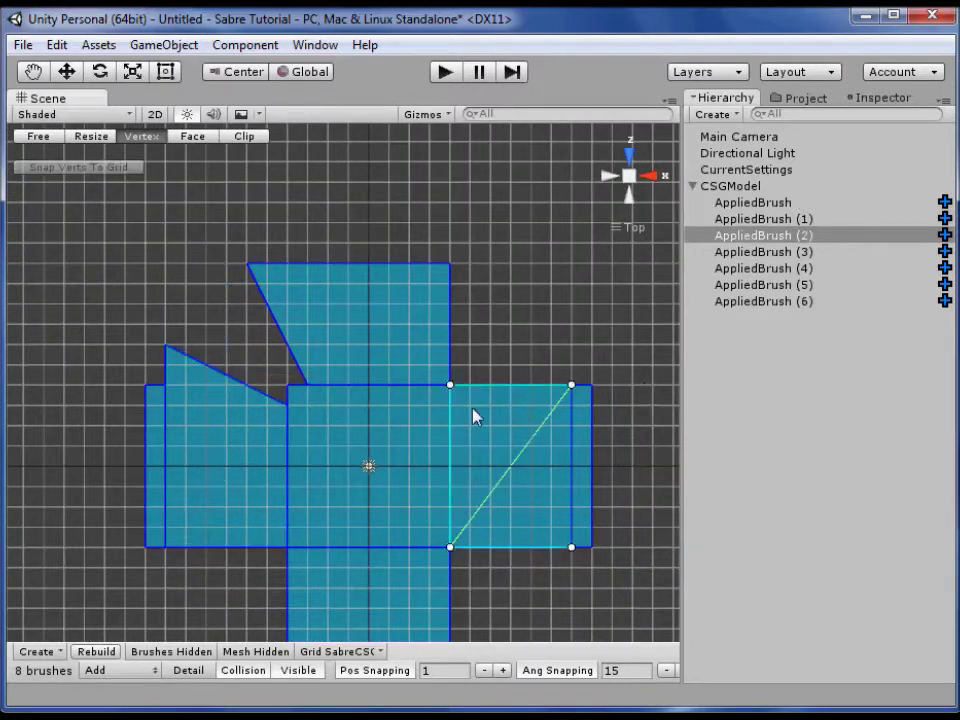
{"action": "left_click_drag", "start_coordinate": [470, 404], "coordinate": [468, 401]}
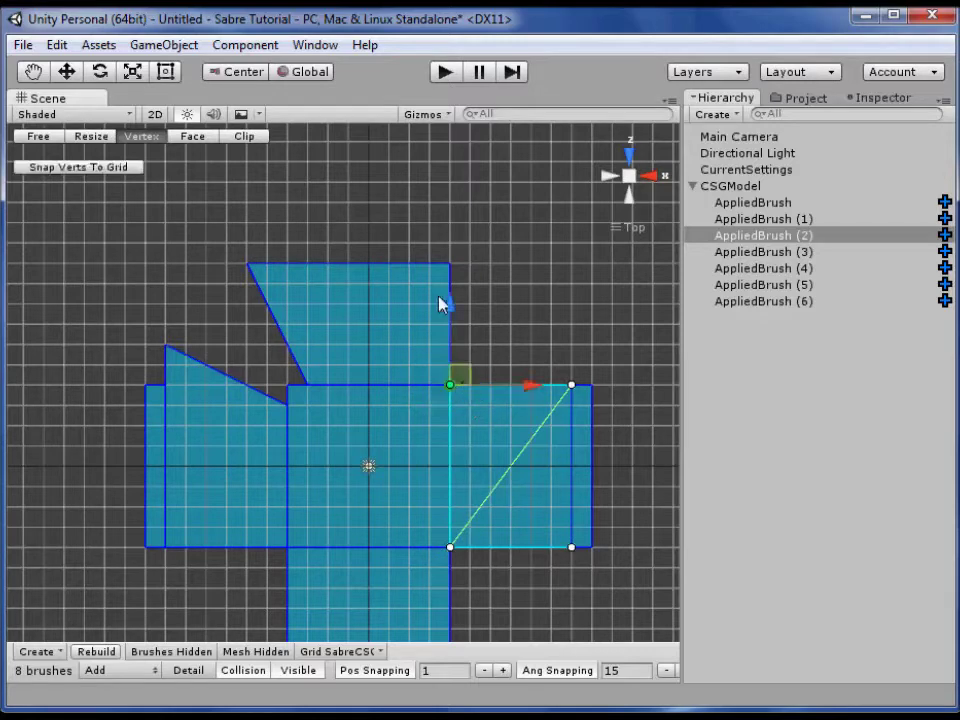
{"action": "left_click_drag", "start_coordinate": [441, 305], "coordinate": [458, 343]}
{"action": "left_click", "coordinate": [571, 385]}
{"action": "left_click_drag", "start_coordinate": [574, 336], "coordinate": [574, 296]}
{"action": "middle_click_drag", "start_coordinate": [623, 467], "coordinate": [574, 377]}
Slant the right arm's lower edge by moving its inner vertex up 1 unit and its outer vertex down 2 units
{"action": "left_click_drag", "start_coordinate": [381, 422], "coordinate": [418, 455]}
{"action": "left_click_drag", "start_coordinate": [404, 376], "coordinate": [404, 353]}
{"action": "left_click", "coordinate": [521, 444]}
{"action": "left_click_drag", "start_coordinate": [527, 392], "coordinate": [527, 418]}
Slant the lower arm's right edge by placing its inner vertex 1 unit left and its outer vertex 2 units right
{"action": "left_click", "coordinate": [364, 525]}
{"action": "left_click", "coordinate": [399, 444]}
{"action": "left_click_drag", "start_coordinate": [461, 450], "coordinate": [446, 452]}
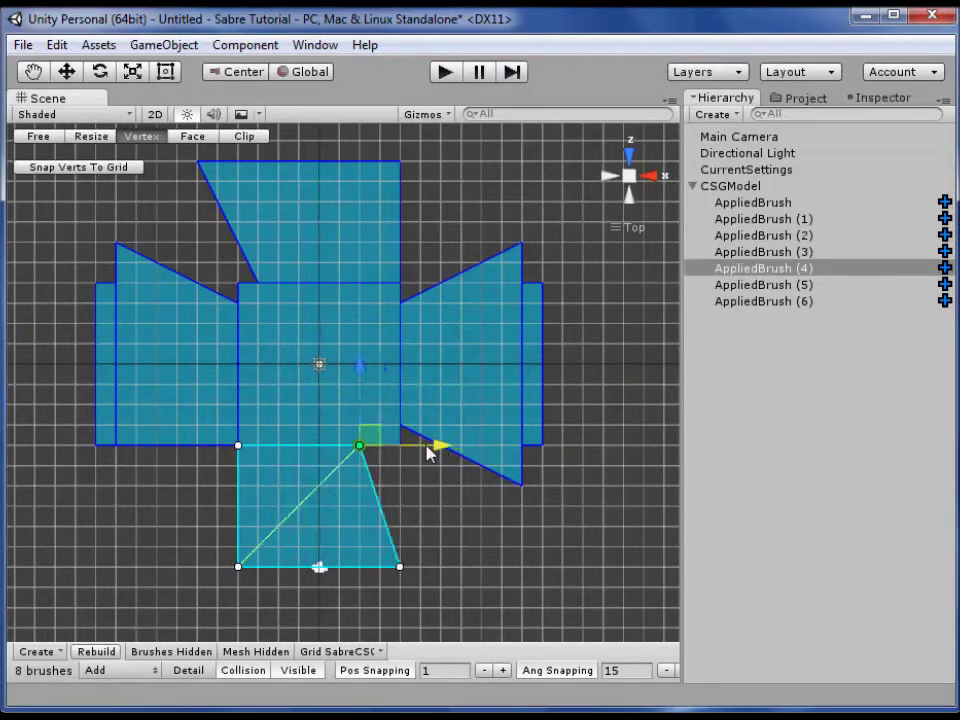
{"action": "left_click", "coordinate": [400, 567]}
{"action": "mouse_move", "coordinate": [453, 578]}
{"action": "left_mouse_down"}
{"action": "mouse_move", "coordinate": [493, 576]}
{"action": "mouse_move", "coordinate": [478, 588]}
{"action": "mouse_move", "coordinate": [506, 580]}
{"action": "mouse_move", "coordinate": [502, 564]}
{"action": "mouse_move", "coordinate": [516, 563]}
{"action": "left_mouse_up"}
{"action": "key", "text": "Escape"}
{"action": "mouse_move", "coordinate": [258, 504]}
{"action": "middle_mouse_down"}
{"action": "mouse_move", "coordinate": [297, 522]}
{"action": "mouse_move", "coordinate": [294, 556]}
{"action": "middle_mouse_up"}
Duplicate the upper arm and reshape the copy's vertices into a wedge filling the gap between the upper and left arms
{"action": "left_click", "coordinate": [366, 290]}
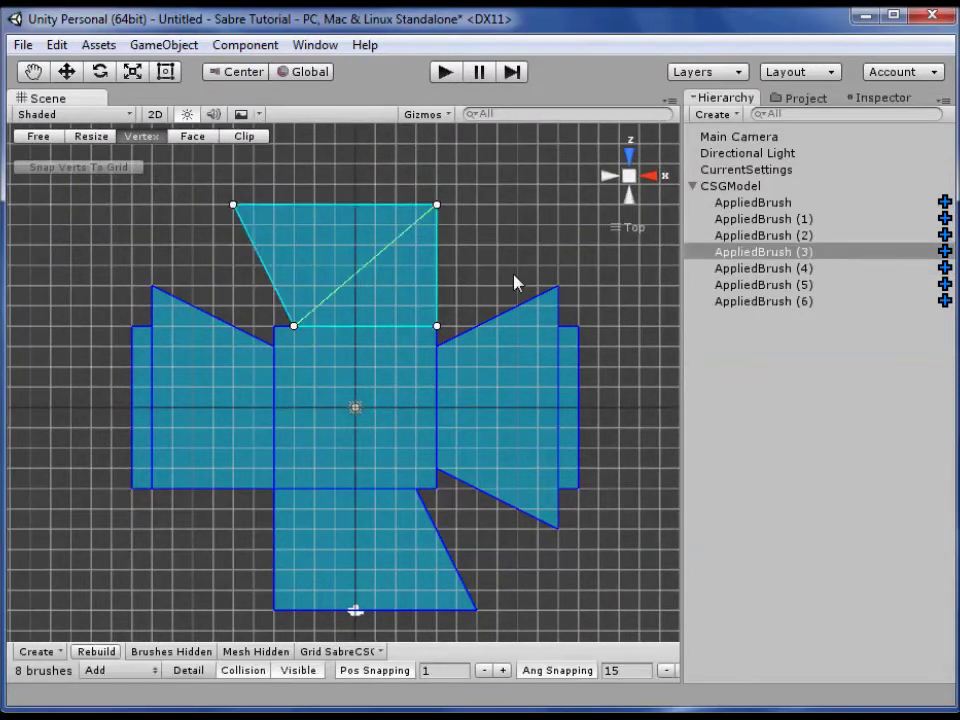
{"action": "middle_click_drag", "start_coordinate": [514, 279], "coordinate": [523, 317]}
{"action": "key", "text": "ctrl+d"}
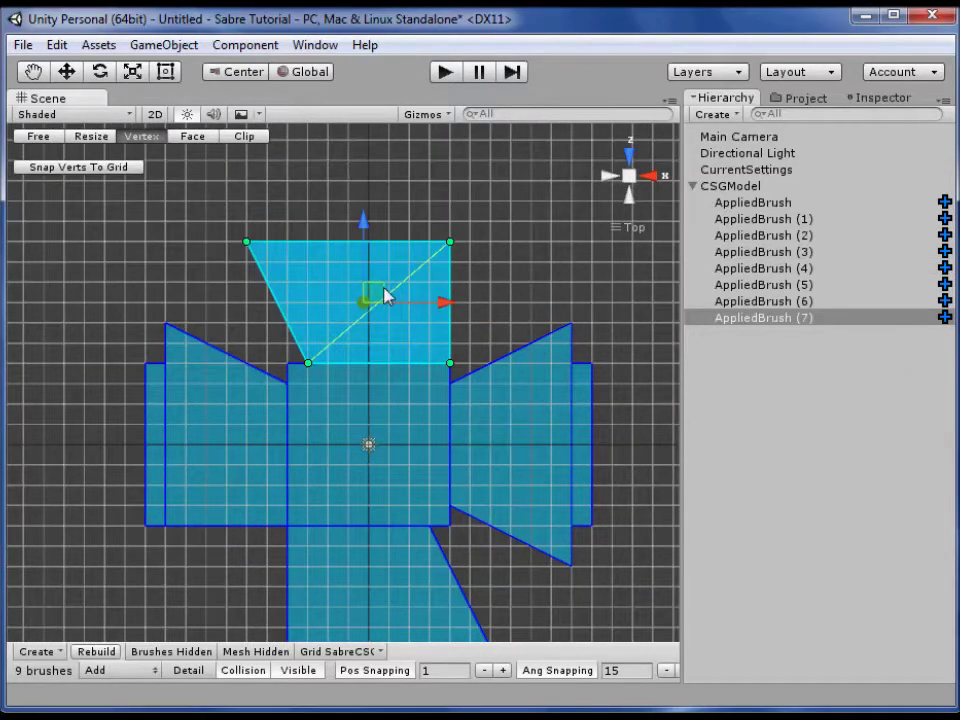
{"action": "left_click_drag", "start_coordinate": [382, 289], "coordinate": [358, 309]}
{"action": "mouse_move", "coordinate": [206, 257]}
{"action": "left_mouse_down"}
{"action": "mouse_move", "coordinate": [250, 290]}
{"action": "mouse_move", "coordinate": [221, 266]}
{"action": "mouse_move", "coordinate": [184, 302]}
{"action": "mouse_move", "coordinate": [184, 315]}
{"action": "left_mouse_up"}
{"action": "left_click_drag", "start_coordinate": [350, 237], "coordinate": [247, 241]}
{"action": "left_click", "coordinate": [430, 384]}
{"action": "mouse_move", "coordinate": [434, 385]}
{"action": "left_mouse_down"}
{"action": "mouse_move", "coordinate": [315, 340]}
{"action": "mouse_move", "coordinate": [322, 356]}
{"action": "left_mouse_up"}
{"action": "left_click", "coordinate": [493, 307]}
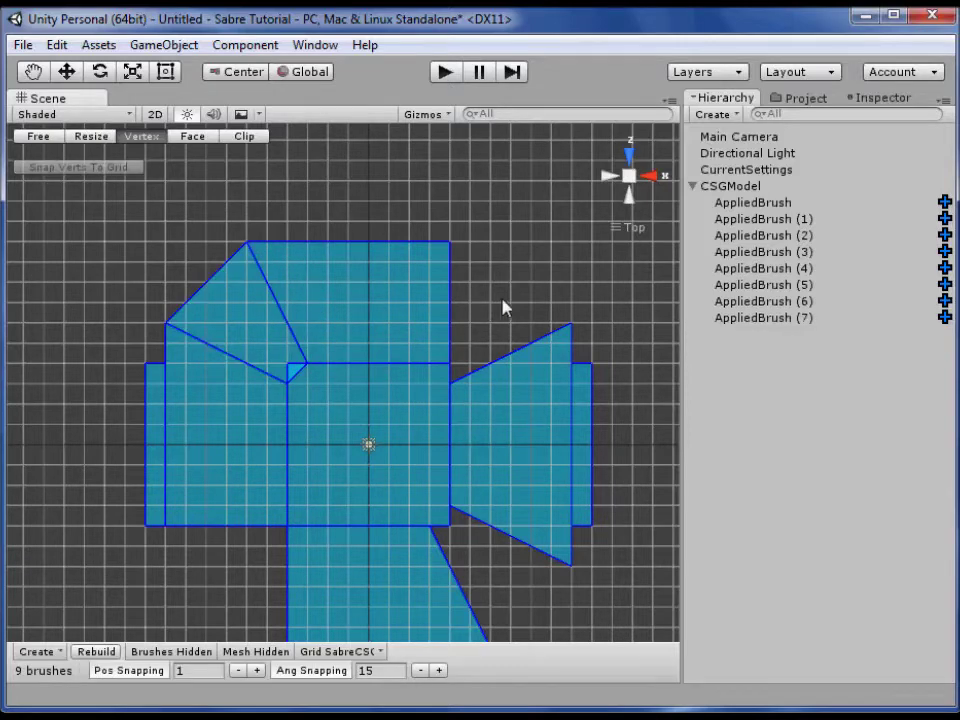
Duplicate the corner wedge into the lower-right and lower-left corners of the cross, mirroring each copy to fit
{"action": "left_click", "coordinate": [91, 136]}
{"action": "key", "text": "ctrl+d"}
{"action": "mouse_move", "coordinate": [223, 294]}
{"action": "left_mouse_down"}
{"action": "mouse_move", "coordinate": [302, 336]}
{"action": "mouse_move", "coordinate": [375, 266]}
{"action": "mouse_move", "coordinate": [546, 270]}
{"action": "mouse_move", "coordinate": [506, 255]}
{"action": "mouse_move", "coordinate": [495, 270]}
{"action": "mouse_move", "coordinate": [495, 486]}
{"action": "left_mouse_up"}
{"action": "middle_click_drag", "start_coordinate": [520, 420], "coordinate": [514, 285]}
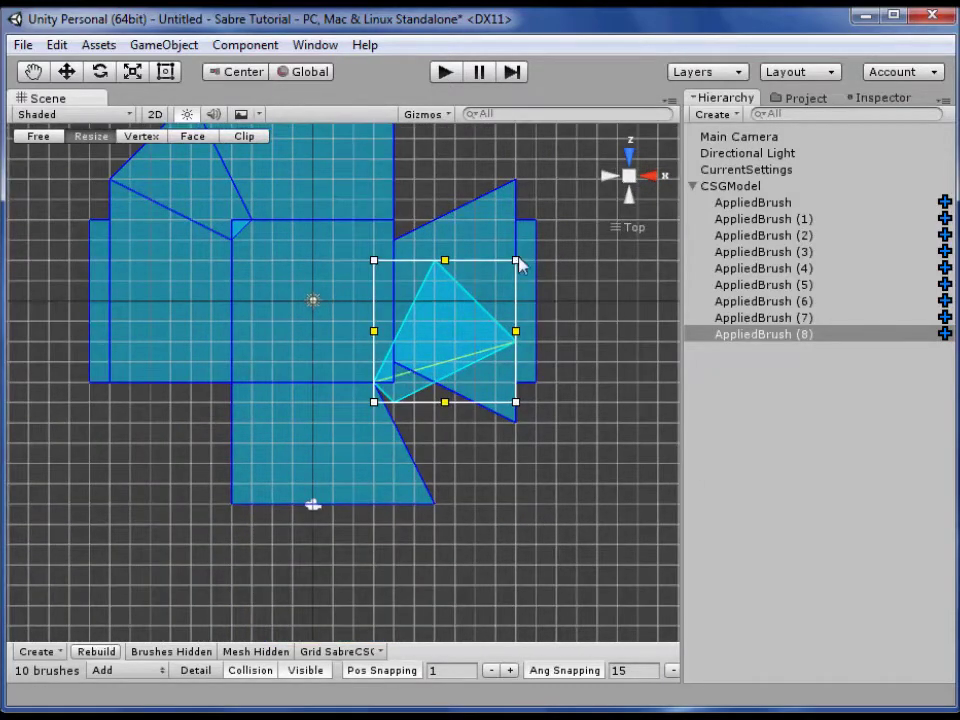
{"action": "mouse_move", "coordinate": [521, 274]}
{"action": "left_mouse_down"}
{"action": "mouse_move", "coordinate": [549, 328]}
{"action": "mouse_move", "coordinate": [527, 446]}
{"action": "mouse_move", "coordinate": [533, 470]}
{"action": "left_mouse_up"}
{"action": "mouse_move", "coordinate": [435, 336]}
{"action": "left_mouse_down"}
{"action": "mouse_move", "coordinate": [452, 420]}
{"action": "mouse_move", "coordinate": [437, 432]}
{"action": "mouse_move", "coordinate": [214, 439]}
{"action": "mouse_move", "coordinate": [193, 375]}
{"action": "mouse_move", "coordinate": [267, 363]}
{"action": "mouse_move", "coordinate": [325, 370]}
{"action": "mouse_move", "coordinate": [258, 397]}
{"action": "mouse_move", "coordinate": [223, 396]}
{"action": "left_mouse_up"}
{"action": "key", "text": "ctrl+d"}
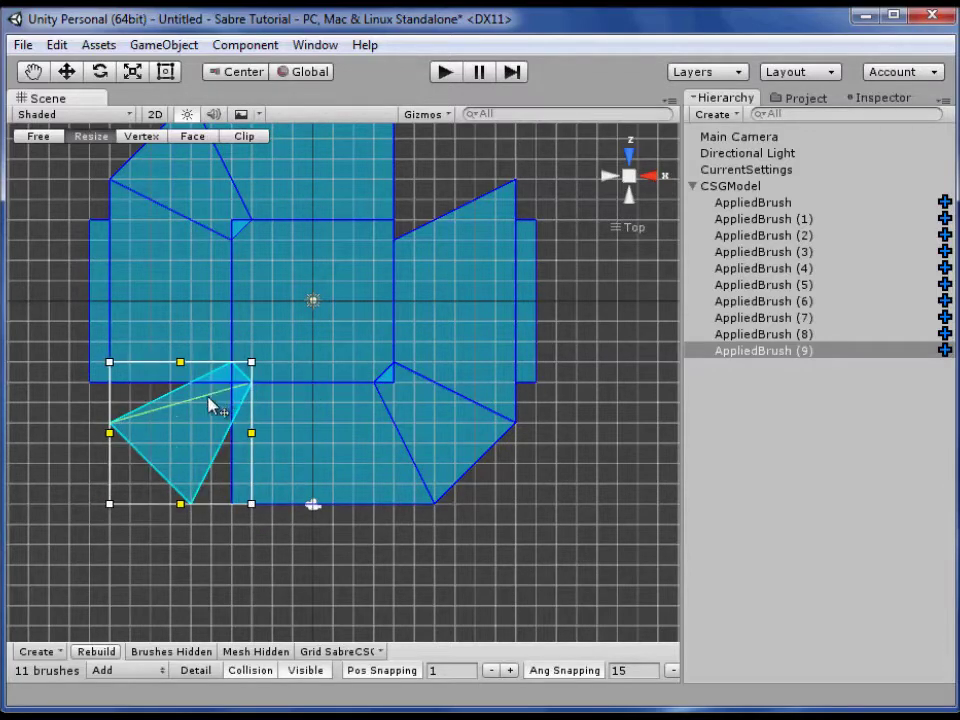
Slant the left arm's lower edge by moving its outer vertex down 2 units and its inner vertex up 1 unit
{"action": "left_click", "coordinate": [153, 313]}
{"action": "key", "text": "space"}
{"action": "left_click_drag", "start_coordinate": [108, 337], "coordinate": [124, 402]}
{"action": "left_click_drag", "start_coordinate": [110, 318], "coordinate": [114, 360]}
{"action": "left_click_drag", "start_coordinate": [250, 395], "coordinate": [230, 338]}
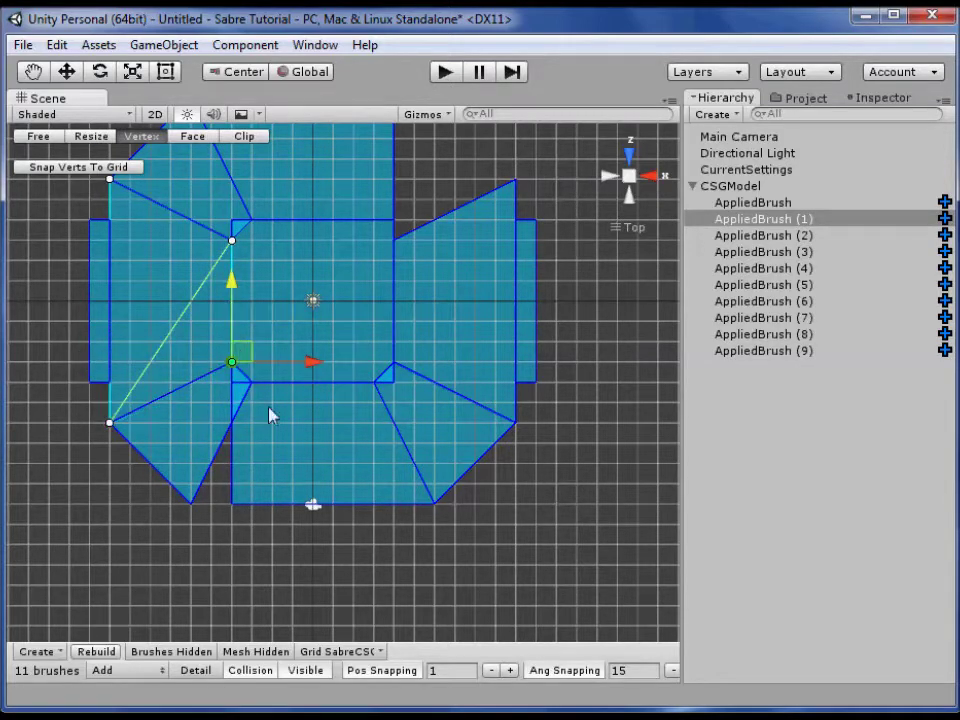
Slant the lower arm's left edge by moving its inner vertex 1 unit right and its outer vertex 2 units left
{"action": "left_click", "coordinate": [212, 375]}
{"action": "left_click", "coordinate": [272, 437]}
{"action": "left_click_drag", "start_coordinate": [210, 376], "coordinate": [245, 409]}
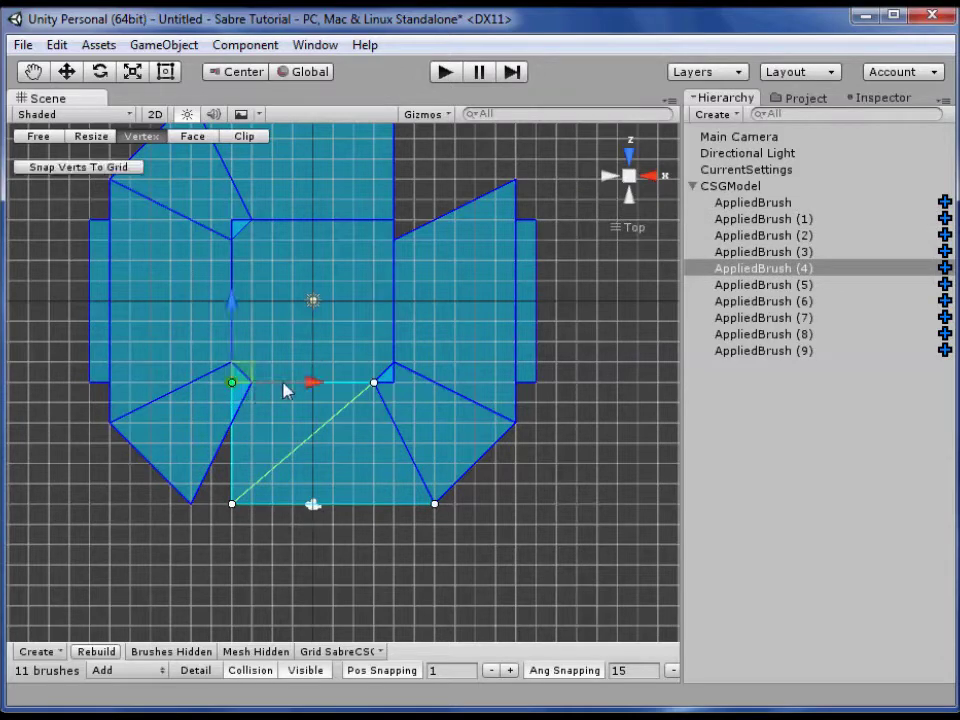
{"action": "left_click_drag", "start_coordinate": [292, 383], "coordinate": [313, 384]}
{"action": "left_click_drag", "start_coordinate": [178, 461], "coordinate": [216, 496]}
{"action": "left_click_drag", "start_coordinate": [306, 510], "coordinate": [268, 508]}
Duplicate the upper-left corner wedge, mirror the copy horizontally and fit it against the right arm in the upper-right corner
{"action": "middle_click_drag", "start_coordinate": [653, 413], "coordinate": [596, 521]}
{"action": "left_click", "coordinate": [358, 319]}
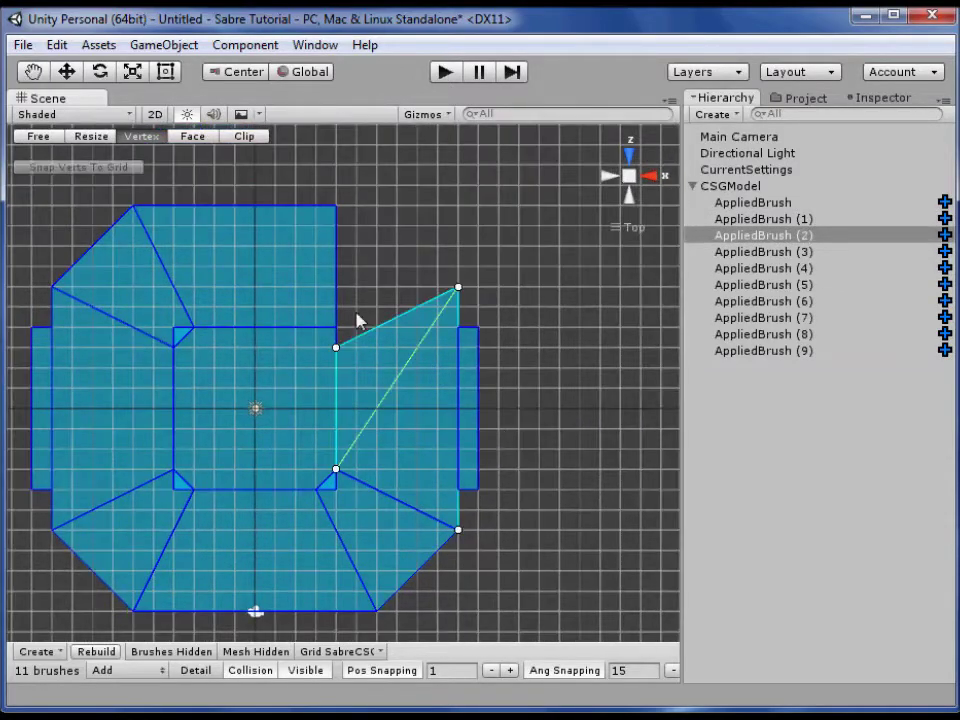
{"action": "left_click", "coordinate": [257, 268]}
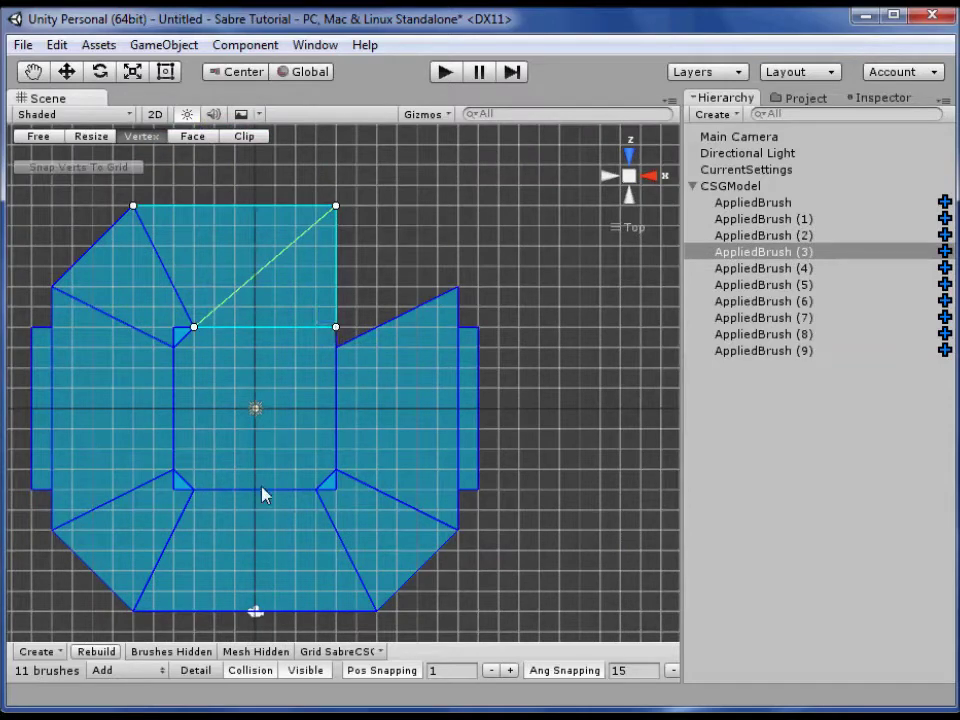
{"action": "left_click", "coordinate": [152, 530]}
{"action": "left_click", "coordinate": [139, 300]}
{"action": "middle_click_drag", "start_coordinate": [490, 280], "coordinate": [512, 373]}
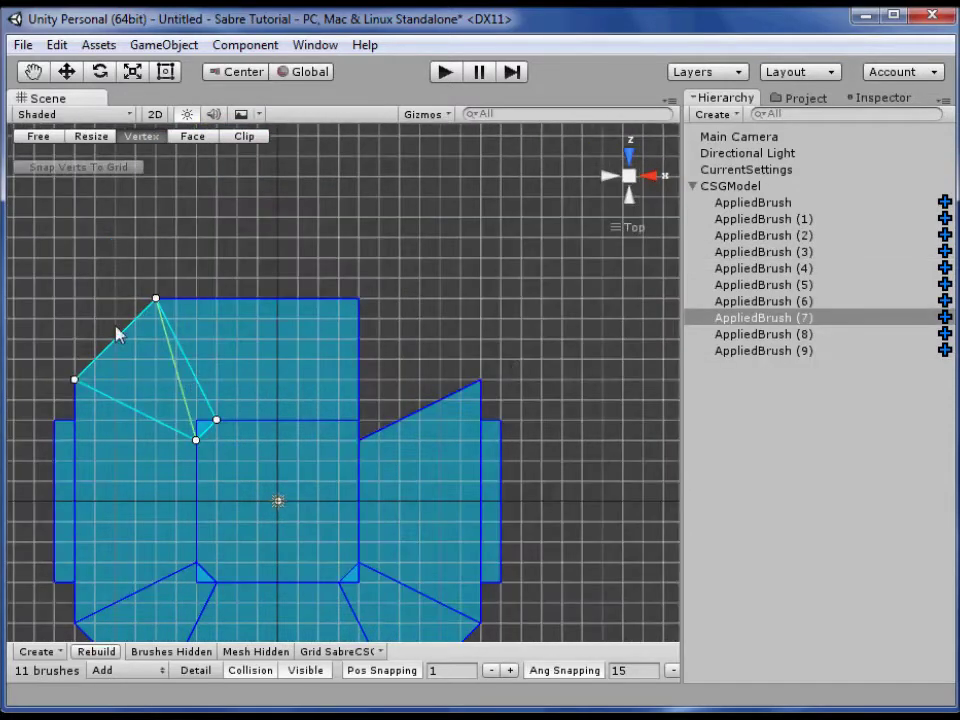
{"action": "left_click", "coordinate": [93, 136]}
{"action": "key", "text": "ctrl+d"}
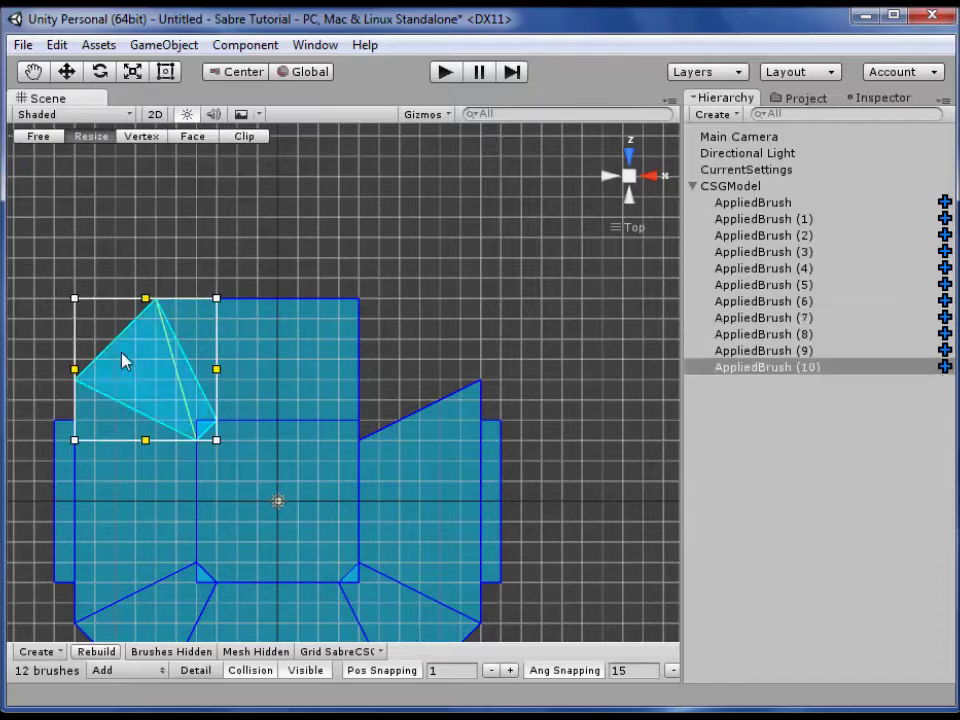
{"action": "left_click_drag", "start_coordinate": [122, 360], "coordinate": [296, 366]}
{"action": "left_click_drag", "start_coordinate": [227, 305], "coordinate": [379, 304]}
{"action": "left_click_drag", "start_coordinate": [291, 386], "coordinate": [392, 385]}
Slant the upper arm's right edge by moving its outer vertex 2 units right and its inner vertex 1 unit left
{"action": "left_click", "coordinate": [291, 377]}
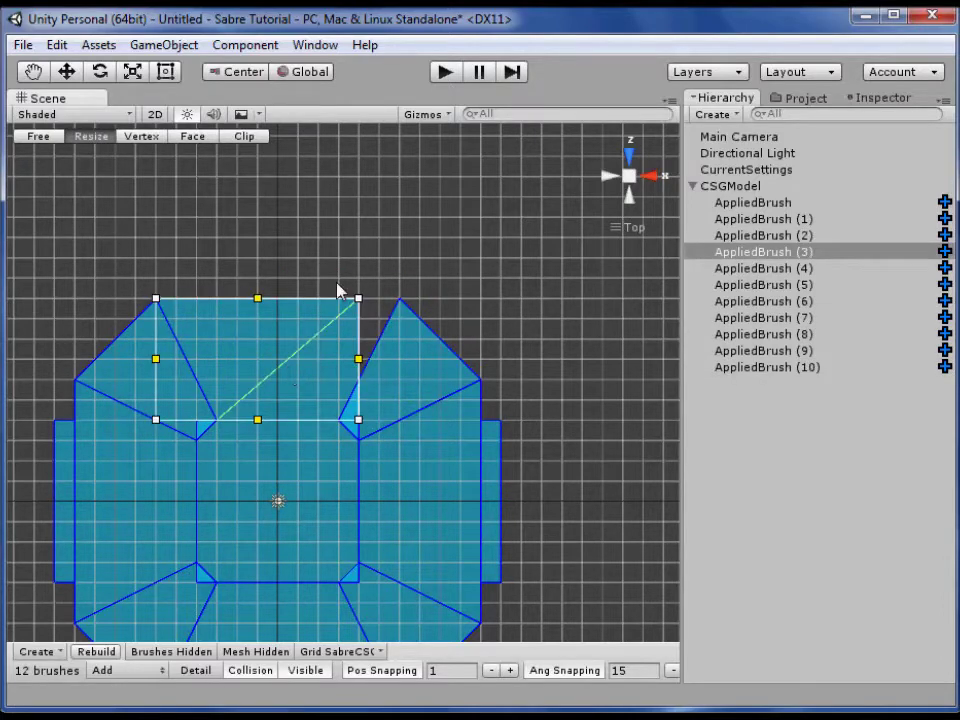
{"action": "key", "text": "space"}
{"action": "left_click_drag", "start_coordinate": [310, 265], "coordinate": [400, 337]}
{"action": "left_click_drag", "start_coordinate": [433, 301], "coordinate": [470, 301]}
{"action": "left_click_drag", "start_coordinate": [354, 396], "coordinate": [420, 429]}
{"action": "left_click", "coordinate": [459, 292]}
Clip the center brush's two upper corners along diagonals joining the inner vertices of the adjacent arms
{"action": "middle_click_drag", "start_coordinate": [469, 342], "coordinate": [493, 247]}
{"action": "left_click", "coordinate": [324, 388]}
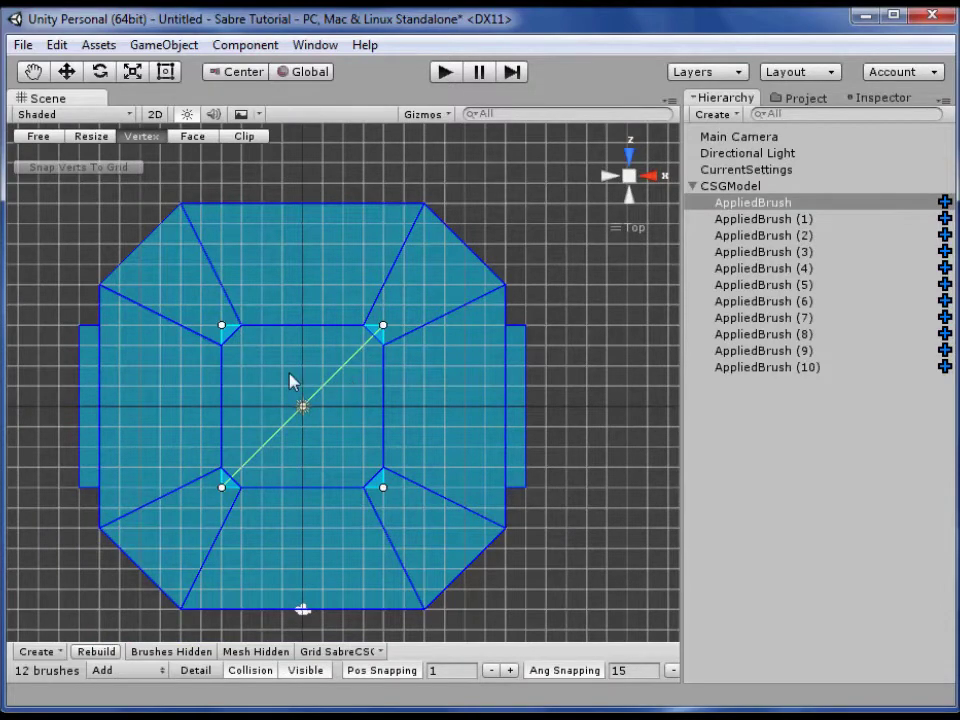
{"action": "scroll", "coordinate": [291, 381], "scroll_direction": "up", "scroll_amount": 3}
{"action": "scroll", "coordinate": [290, 372], "scroll_direction": "up", "scroll_amount": 3}
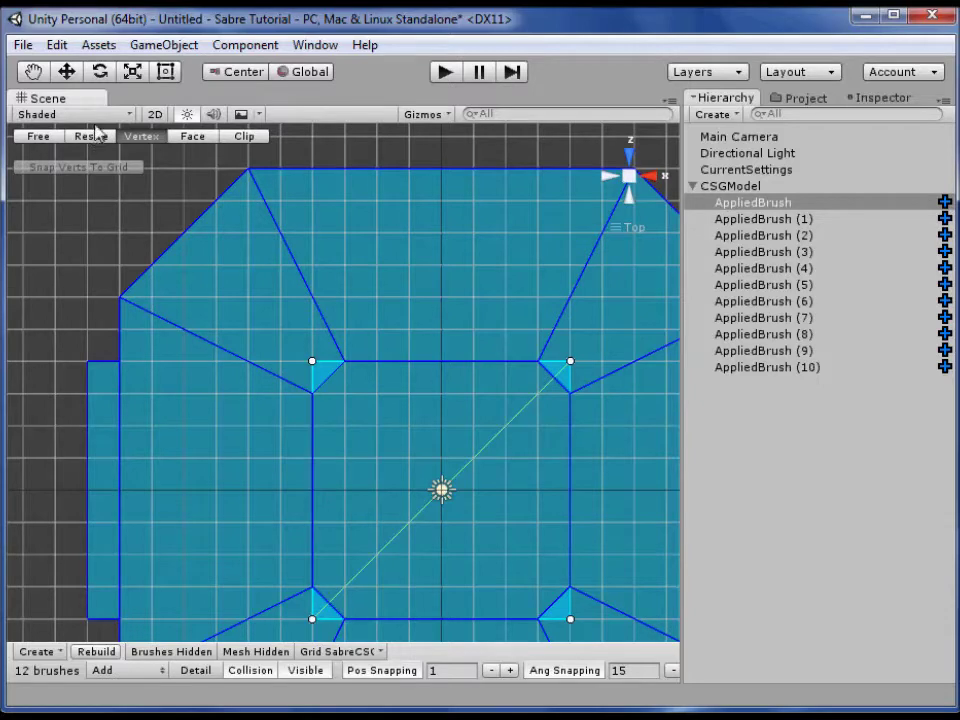
{"action": "left_click", "coordinate": [244, 136]}
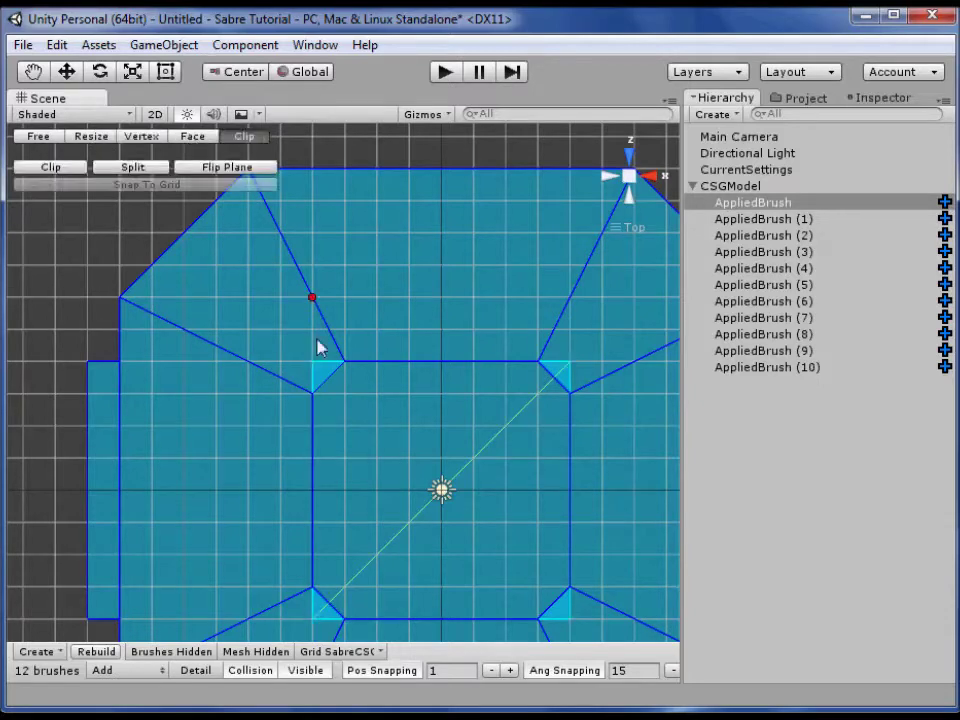
{"action": "left_click", "coordinate": [312, 394]}
{"action": "left_click", "coordinate": [345, 361]}
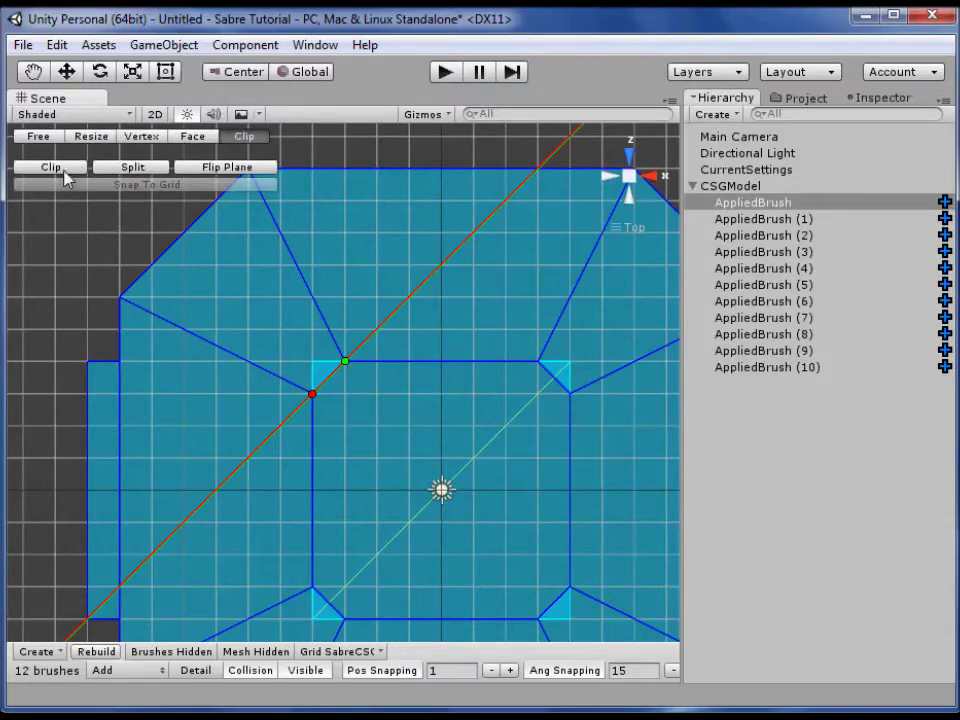
{"action": "middle_click_drag", "start_coordinate": [443, 450], "coordinate": [384, 428]}
{"action": "left_click", "coordinate": [501, 364]}
{"action": "left_click", "coordinate": [469, 331]}
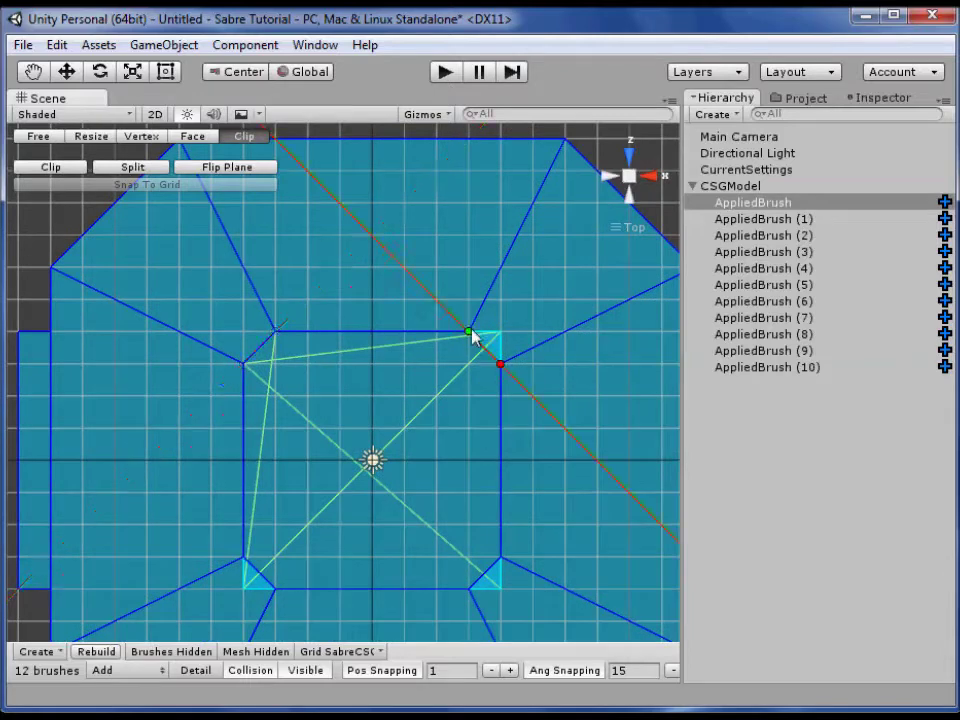
{"action": "left_click", "coordinate": [62, 162]}
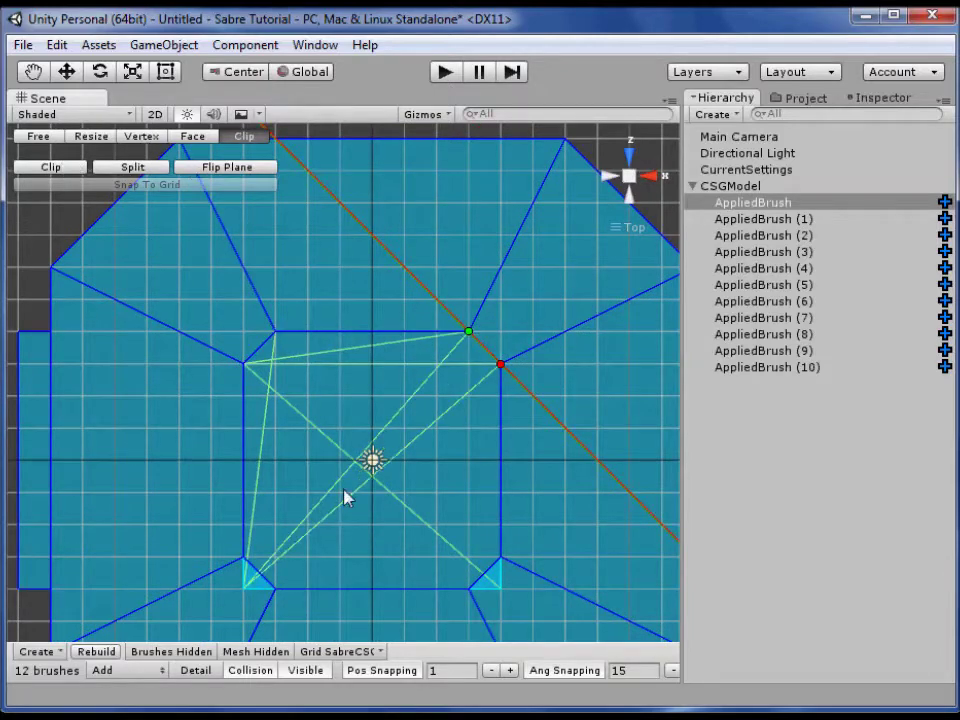
Clip the center brush's lower-right and lower-left corners diagonally between the adjacent arms' inner vertices
{"action": "middle_click_drag", "start_coordinate": [448, 574], "coordinate": [366, 482]}
{"action": "left_click", "coordinate": [386, 497]}
{"action": "left_click", "coordinate": [418, 466]}
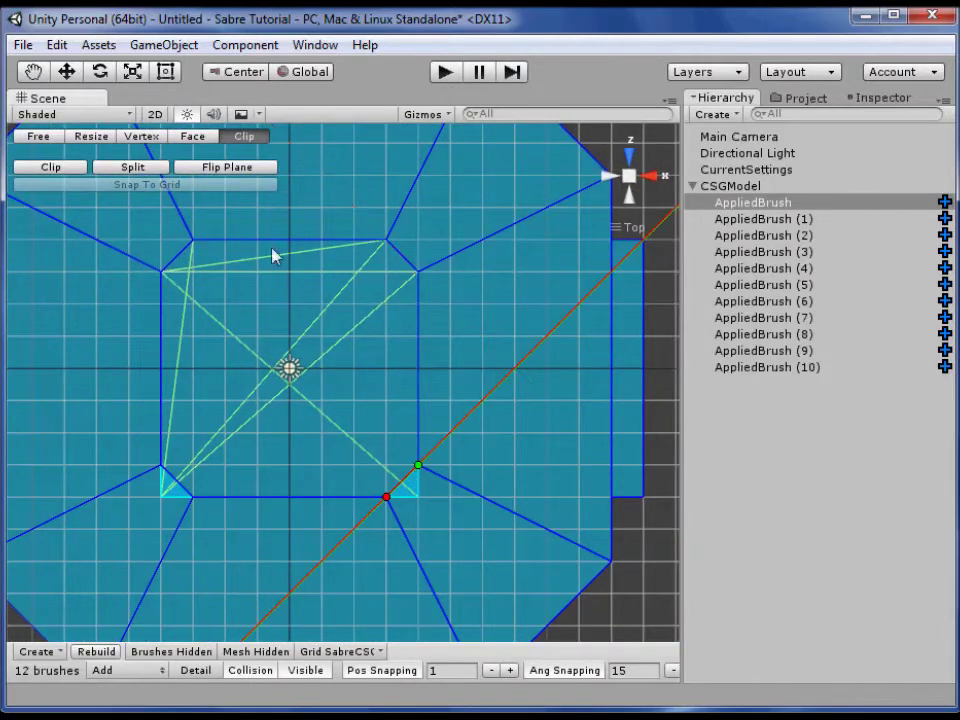
{"action": "left_click", "coordinate": [55, 168]}
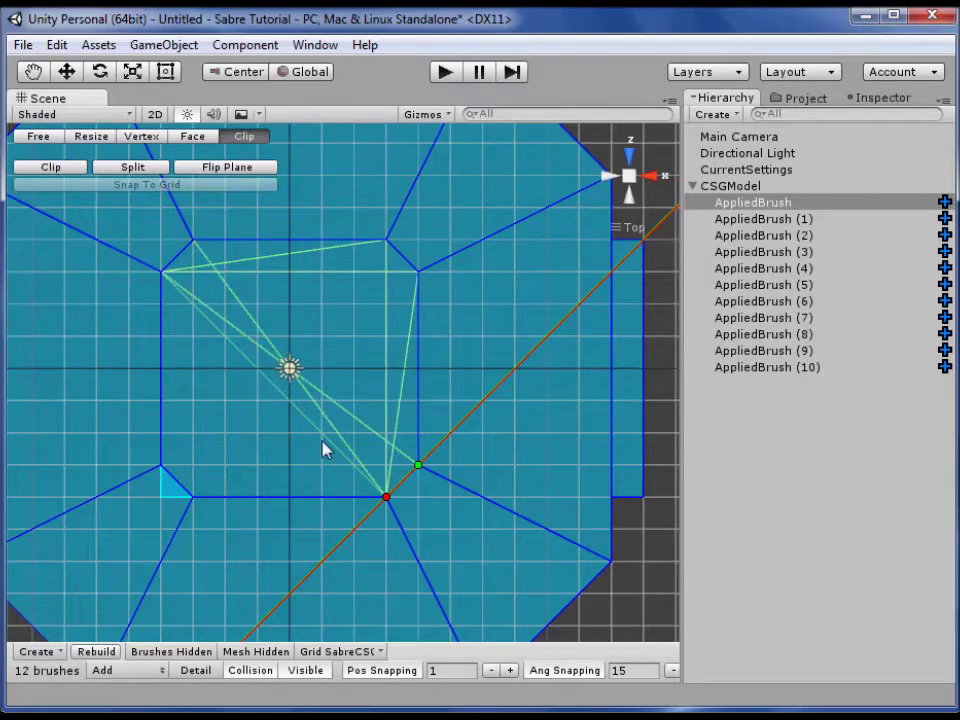
{"action": "middle_click_drag", "start_coordinate": [226, 491], "coordinate": [248, 451]}
{"action": "left_click", "coordinate": [214, 457]}
{"action": "left_click", "coordinate": [182, 425]}
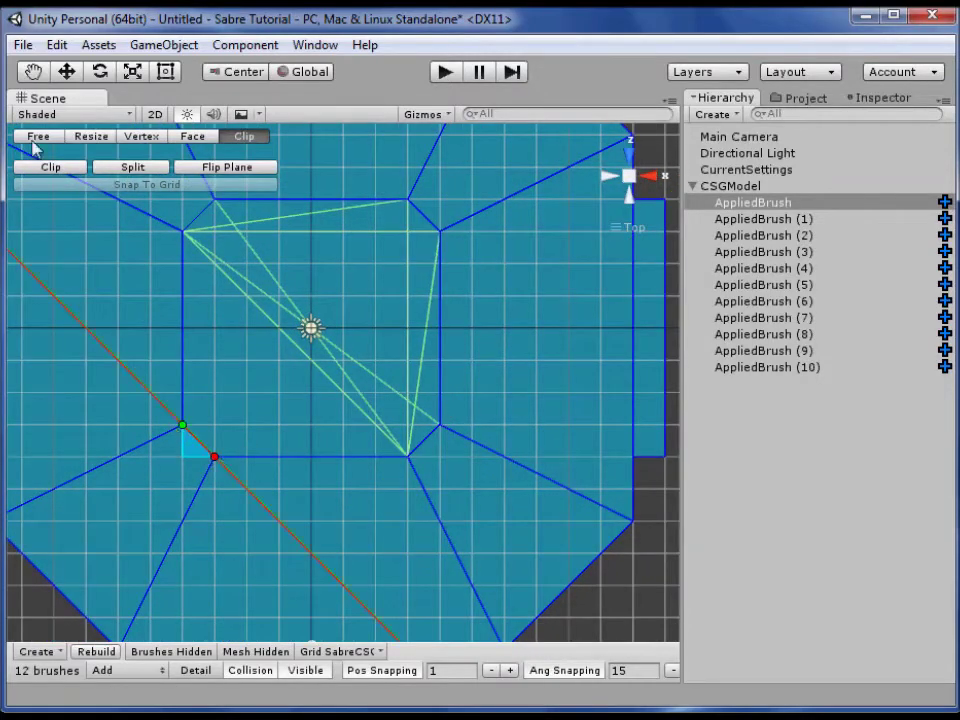
{"action": "left_click", "coordinate": [51, 170]}
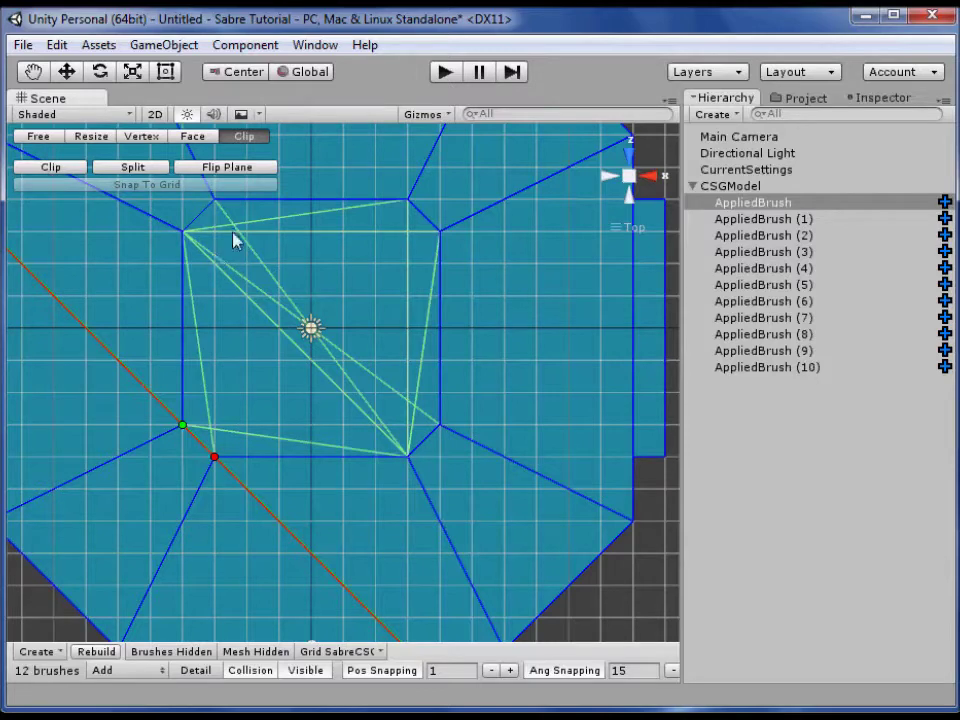
Deselect the brush, view the layout in perspective and rebuild the CSG mesh
{"action": "left_click", "coordinate": [145, 140]}
{"action": "key", "text": "f"}
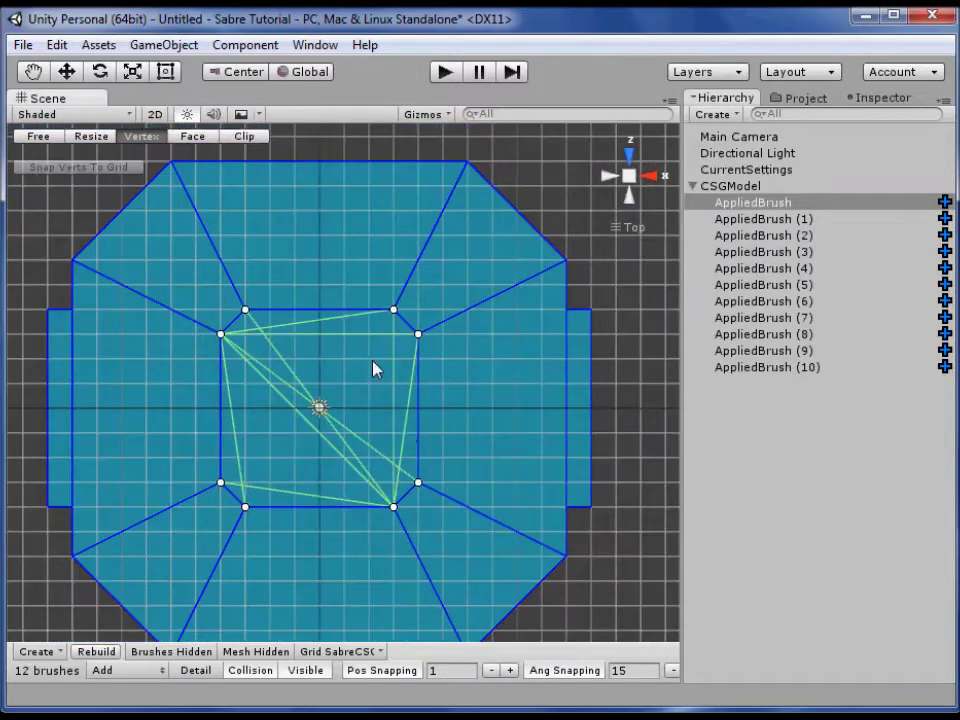
{"action": "middle_click_drag", "start_coordinate": [320, 578], "coordinate": [386, 471]}
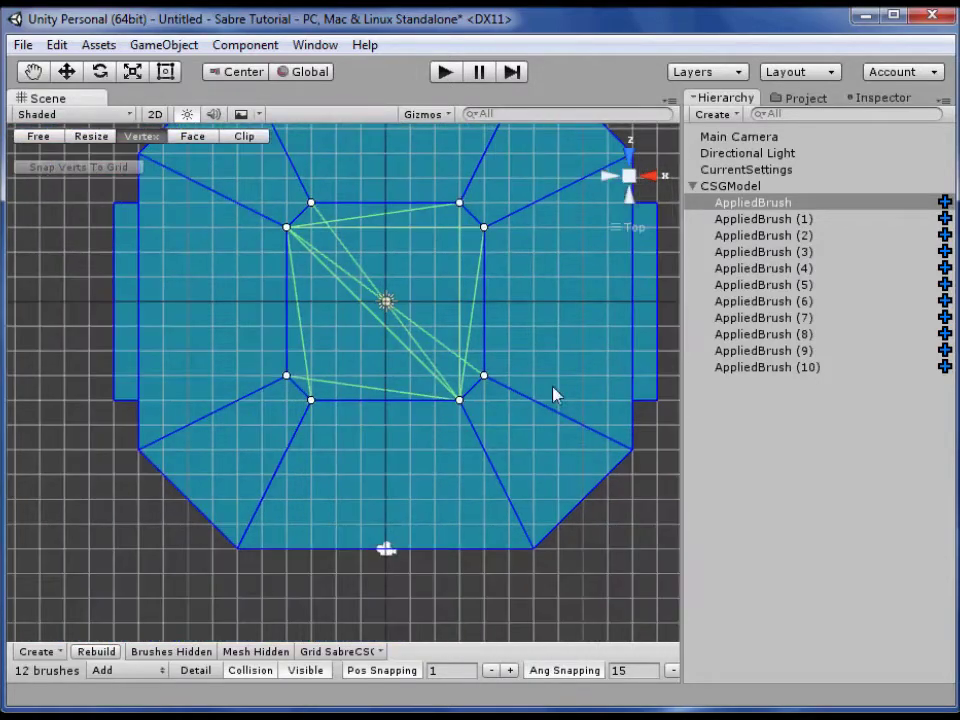
{"action": "left_click", "coordinate": [585, 433]}
{"action": "mouse_move", "coordinate": [499, 354]}
{"action": "left_mouse_down", "text": "alt"}
{"action": "mouse_move", "coordinate": [518, 248]}
{"action": "mouse_move", "coordinate": [590, 148]}
{"action": "left_mouse_up", "text": "alt"}
{"action": "left_click", "coordinate": [630, 178]}
{"action": "key", "text": "s"}
{"action": "right_click_drag", "start_coordinate": [188, 278], "coordinate": [240, 230]}
{"action": "left_click", "coordinate": [240, 220]}
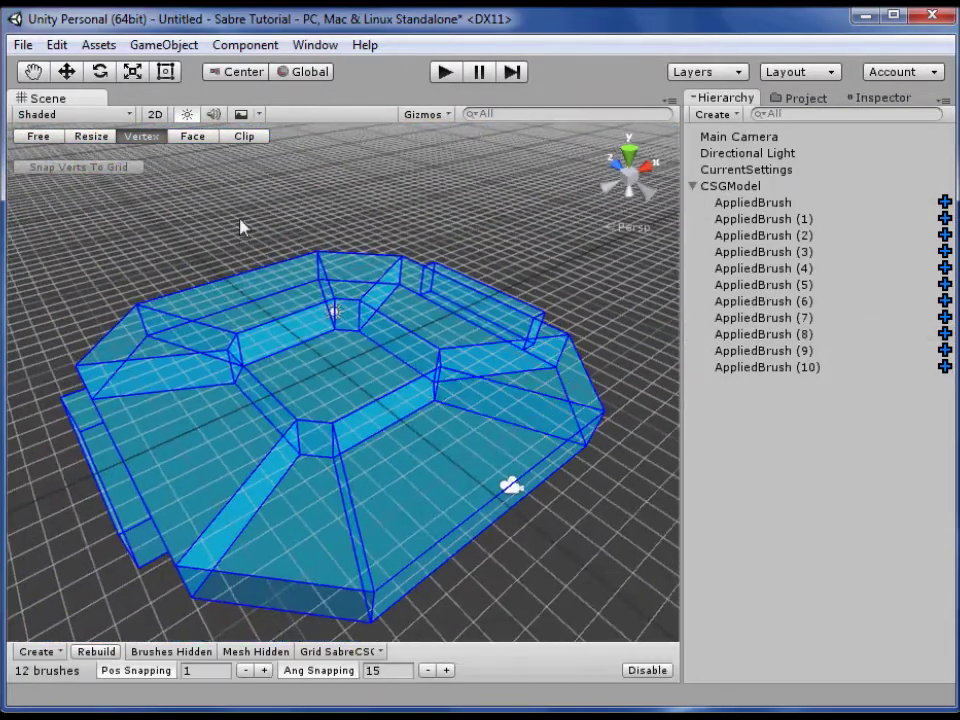
{"action": "left_click", "coordinate": [90, 655]}
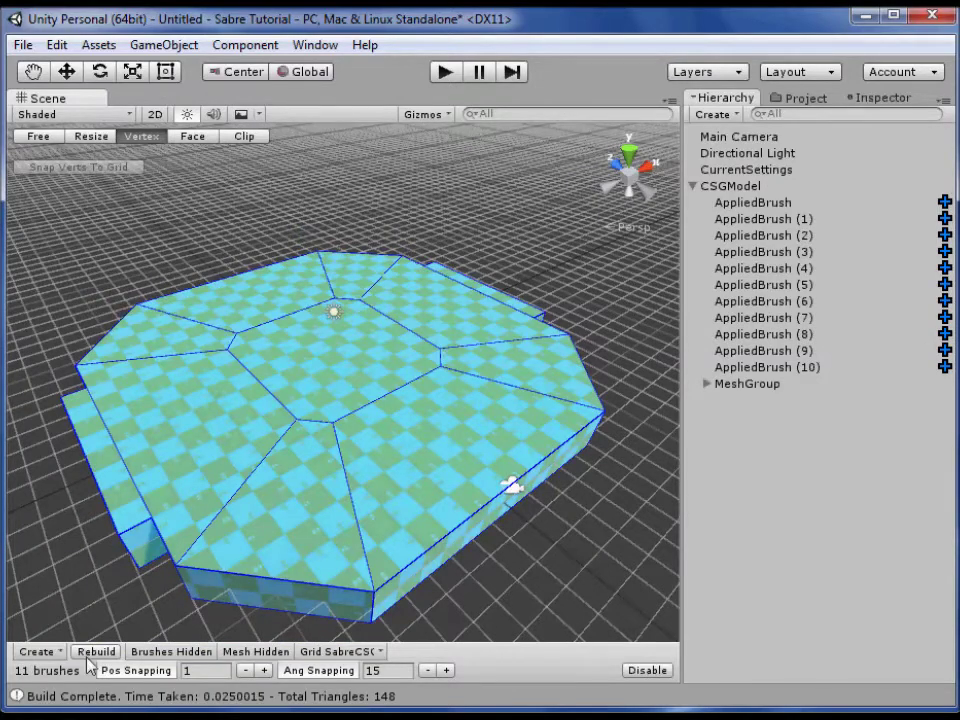
Select the center brush's top vertices from a side view and move them down to sink the middle floor
{"action": "mouse_move", "coordinate": [256, 233]}
{"action": "right_mouse_down"}
{"action": "mouse_move", "coordinate": [259, 253]}
{"action": "mouse_move", "coordinate": [216, 259]}
{"action": "right_mouse_up"}
{"action": "key", "text": "w"}
{"action": "left_click", "coordinate": [285, 308]}
{"action": "mouse_move", "coordinate": [285, 308]}
{"action": "right_mouse_down"}
{"action": "mouse_move", "coordinate": [296, 291]}
{"action": "mouse_move", "coordinate": [276, 153]}
{"action": "right_mouse_up"}
{"action": "mouse_move", "coordinate": [129, 171]}
{"action": "left_mouse_down"}
{"action": "mouse_move", "coordinate": [204, 210]}
{"action": "mouse_move", "coordinate": [514, 272]}
{"action": "left_mouse_up"}
{"action": "left_click_drag", "start_coordinate": [331, 172], "coordinate": [337, 195]}
{"action": "left_click", "coordinate": [451, 162]}
{"action": "right_click_drag", "start_coordinate": [452, 163], "coordinate": [241, 458]}
Select the left arm brush for clipping and show the scene in Wireframe shading from the top
{"action": "left_click", "coordinate": [315, 331]}
{"action": "mouse_move", "coordinate": [315, 338]}
{"action": "right_mouse_down"}
{"action": "mouse_move", "coordinate": [392, 349]}
{"action": "mouse_move", "coordinate": [414, 396]}
{"action": "mouse_move", "coordinate": [617, 392]}
{"action": "right_mouse_up"}
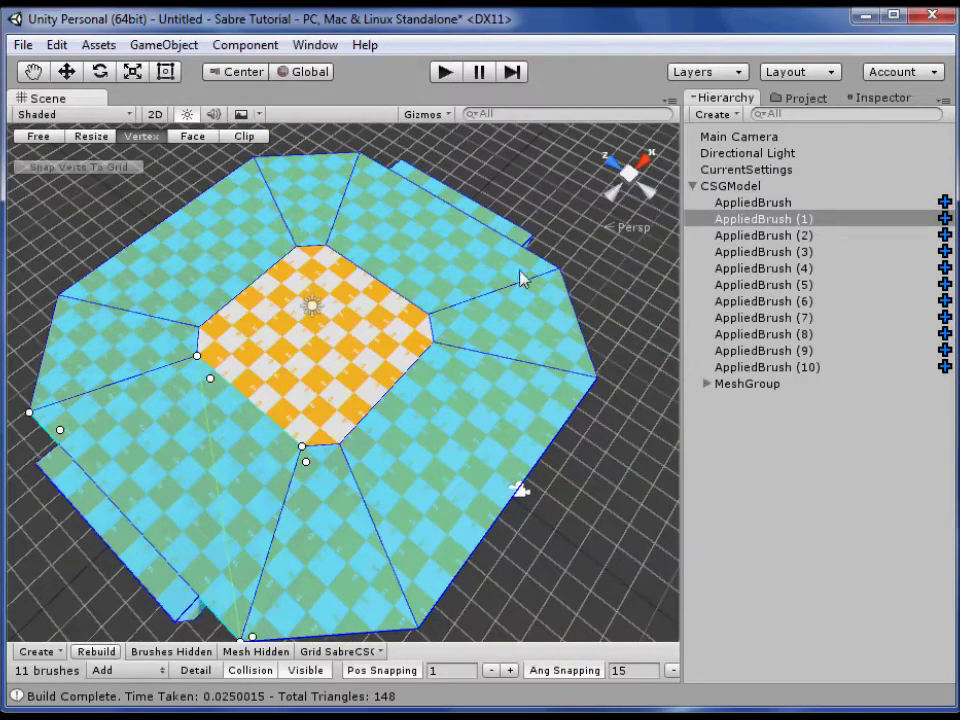
{"action": "mouse_move", "coordinate": [306, 390]}
{"action": "right_mouse_down"}
{"action": "mouse_move", "coordinate": [291, 399]}
{"action": "mouse_move", "coordinate": [163, 394]}
{"action": "mouse_move", "coordinate": [325, 478]}
{"action": "mouse_move", "coordinate": [309, 433]}
{"action": "right_mouse_up"}
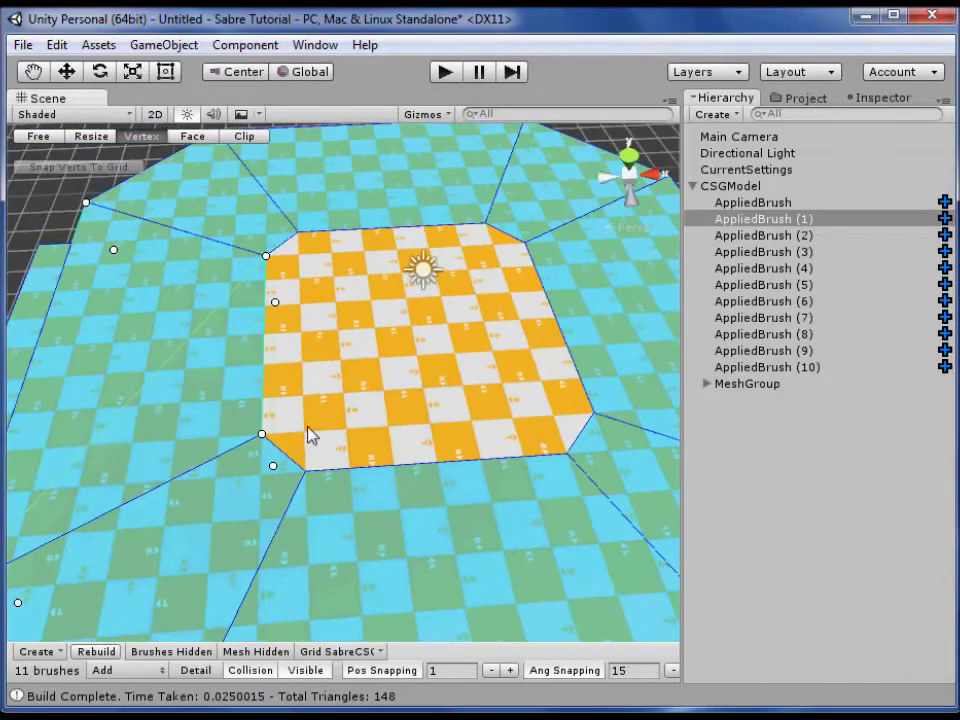
{"action": "mouse_move", "coordinate": [246, 296]}
{"action": "right_mouse_down"}
{"action": "mouse_move", "coordinate": [311, 279]}
{"action": "mouse_move", "coordinate": [257, 240]}
{"action": "right_mouse_up"}
{"action": "left_click", "coordinate": [634, 157]}
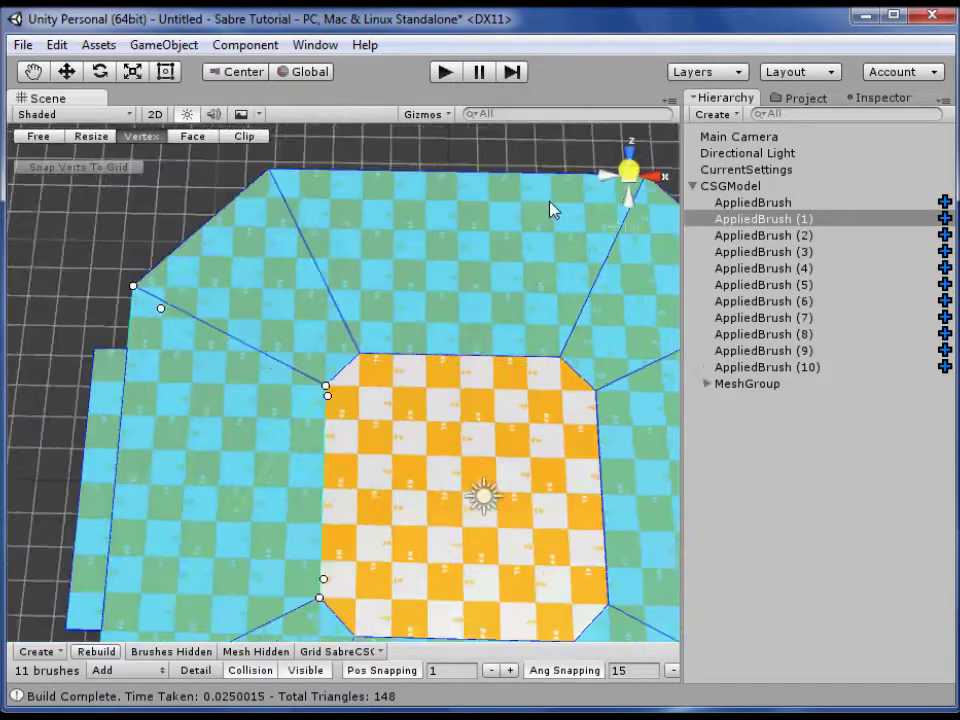
{"action": "left_click", "coordinate": [632, 178]}
{"action": "middle_click_drag", "start_coordinate": [462, 302], "coordinate": [399, 264]}
{"action": "scroll", "coordinate": [320, 236], "scroll_direction": "up", "scroll_amount": 5}
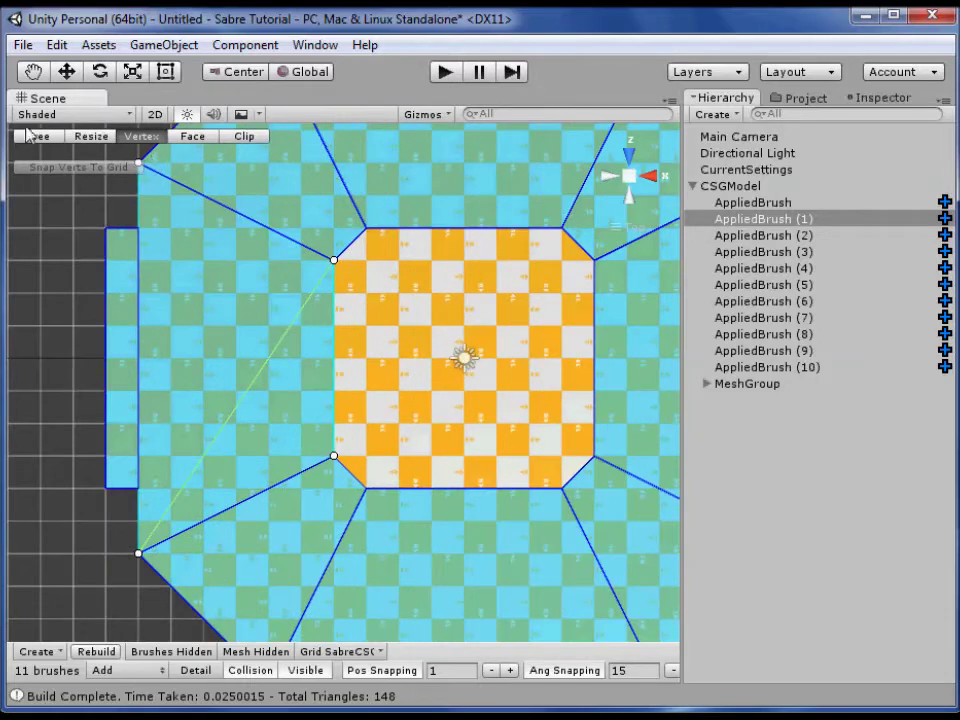
{"action": "left_click", "coordinate": [245, 137]}
{"action": "left_click", "coordinate": [45, 114]}
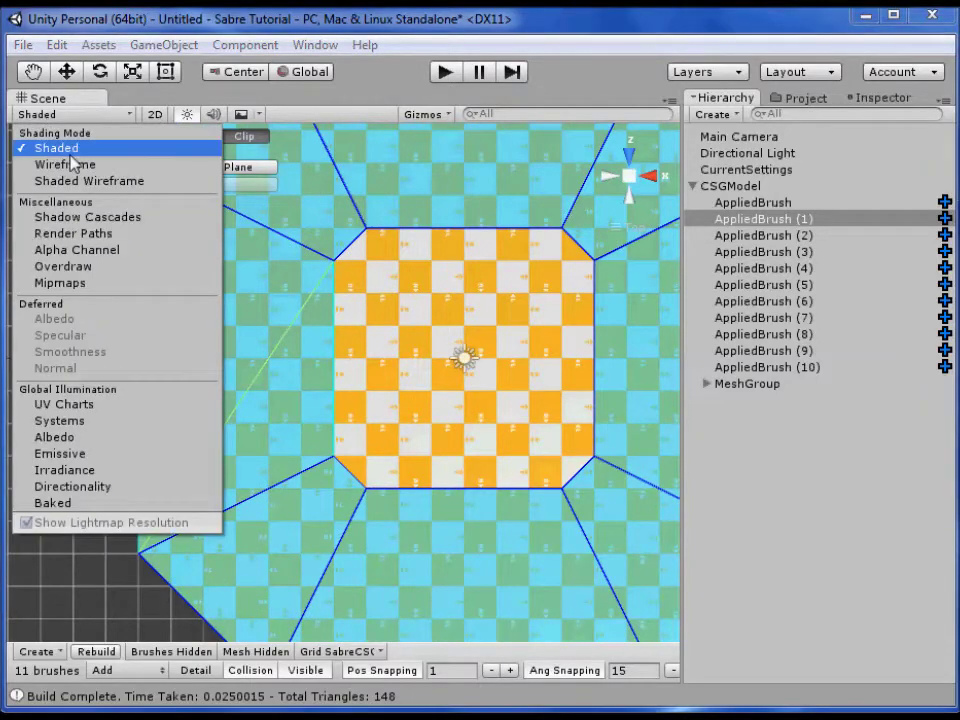
{"action": "left_click", "coordinate": [68, 165]}
Split the left arm with a vertical plane 2 units outside its inner edge
{"action": "left_click", "coordinate": [288, 260]}
{"action": "left_click", "coordinate": [313, 365]}
{"action": "left_click_drag", "start_coordinate": [313, 365], "coordinate": [289, 469]}
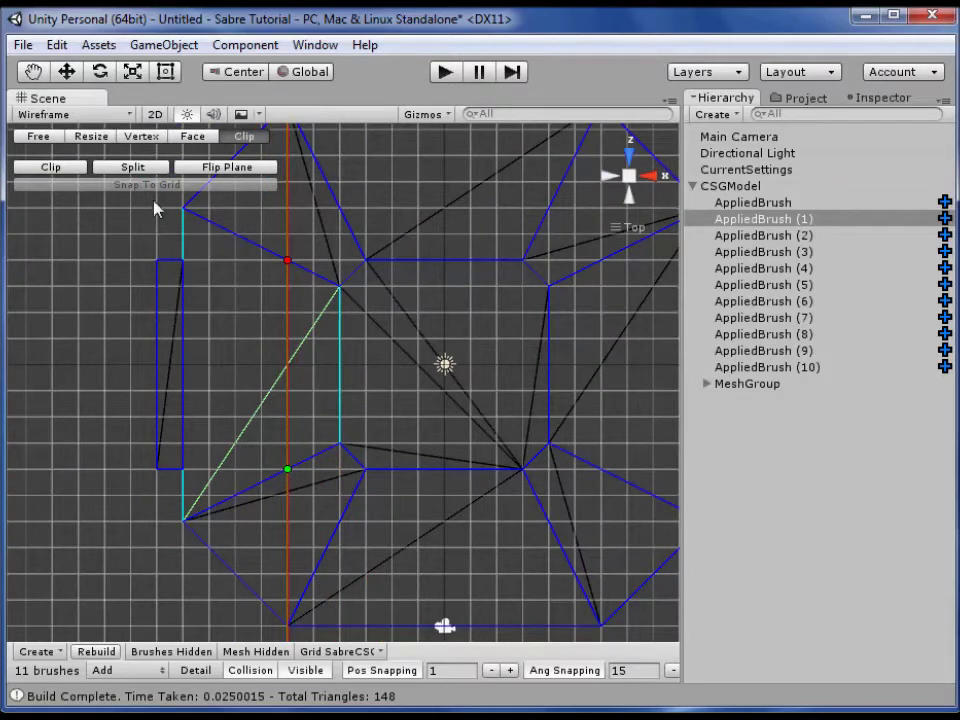
{"action": "left_click", "coordinate": [130, 170]}
Split the upper arm with a horizontal plane 2 units above its inner edge
{"action": "middle_click_drag", "start_coordinate": [386, 266], "coordinate": [311, 336]}
{"action": "left_click", "coordinate": [324, 306]}
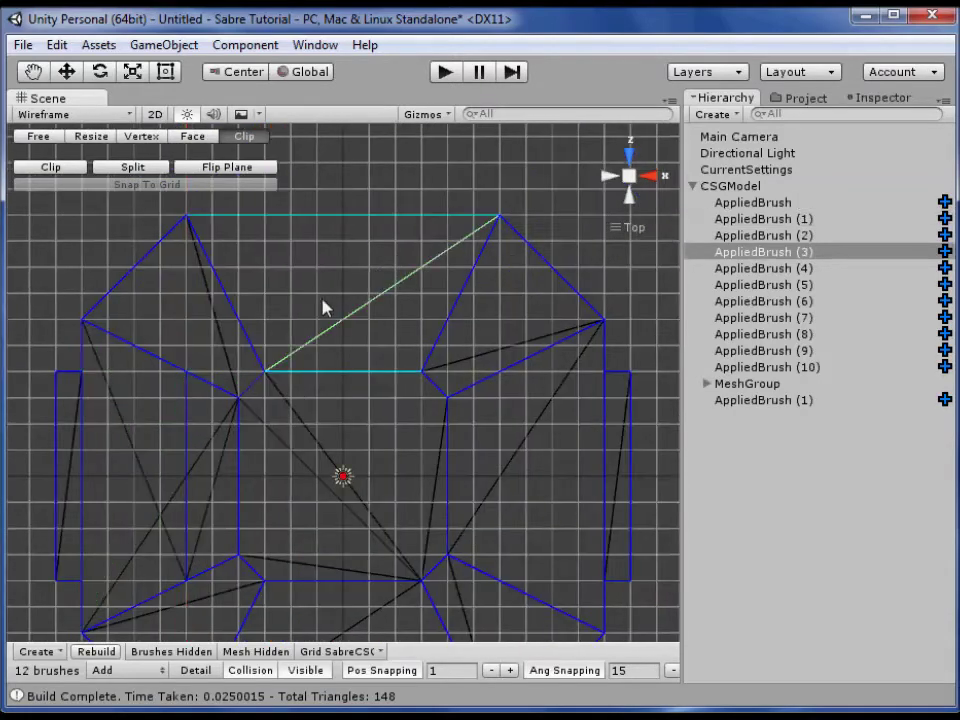
{"action": "left_click", "coordinate": [252, 323]}
{"action": "left_click", "coordinate": [455, 334]}
{"action": "left_click", "coordinate": [142, 171]}
Split the right arm with a vertical plane 2 units outside its inner edge
{"action": "mouse_move", "coordinate": [395, 430]}
{"action": "middle_mouse_down"}
{"action": "mouse_move", "coordinate": [375, 402]}
{"action": "mouse_move", "coordinate": [304, 359]}
{"action": "middle_mouse_up"}
{"action": "left_click", "coordinate": [478, 405]}
{"action": "left_click", "coordinate": [408, 510]}
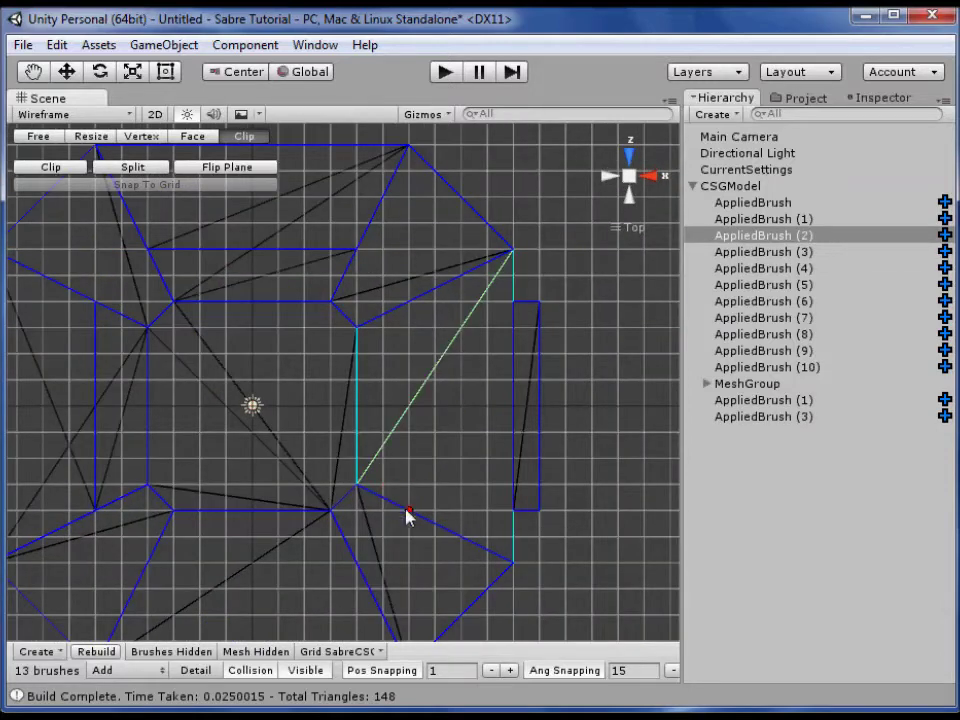
{"action": "left_click", "coordinate": [408, 301]}
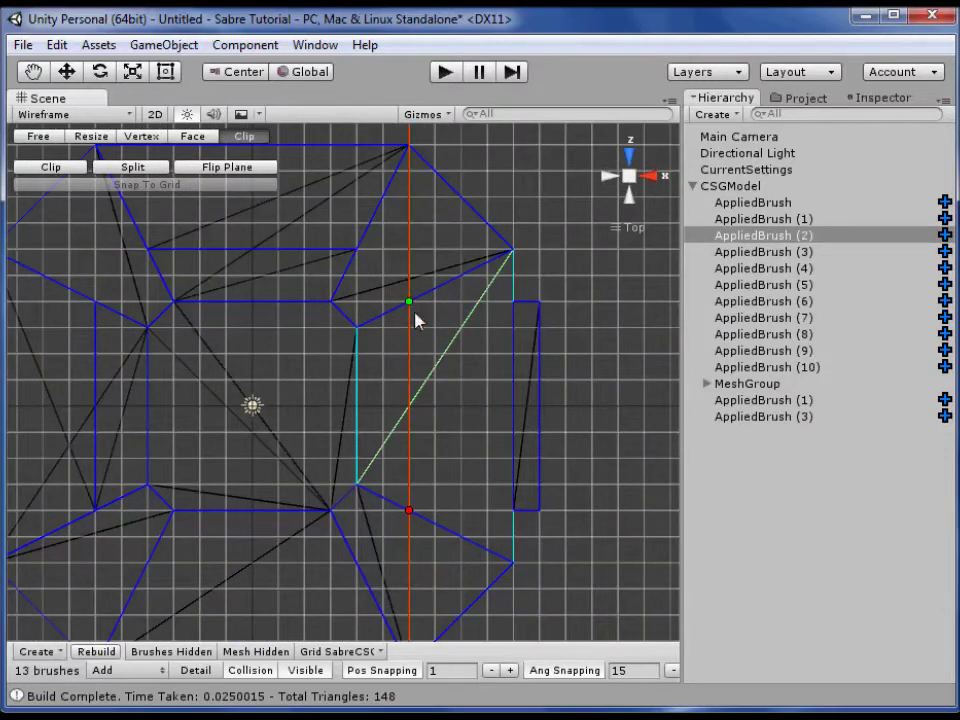
{"action": "left_click", "coordinate": [124, 172]}
Split the lower arm with a horizontal plane 2 units below its inner edge
{"action": "middle_click_drag", "start_coordinate": [285, 369], "coordinate": [336, 414]}
{"action": "left_click", "coordinate": [380, 413]}
{"action": "left_click", "coordinate": [375, 416]}
{"action": "left_click", "coordinate": [166, 416]}
{"action": "middle_click_drag", "start_coordinate": [273, 467], "coordinate": [328, 520]}
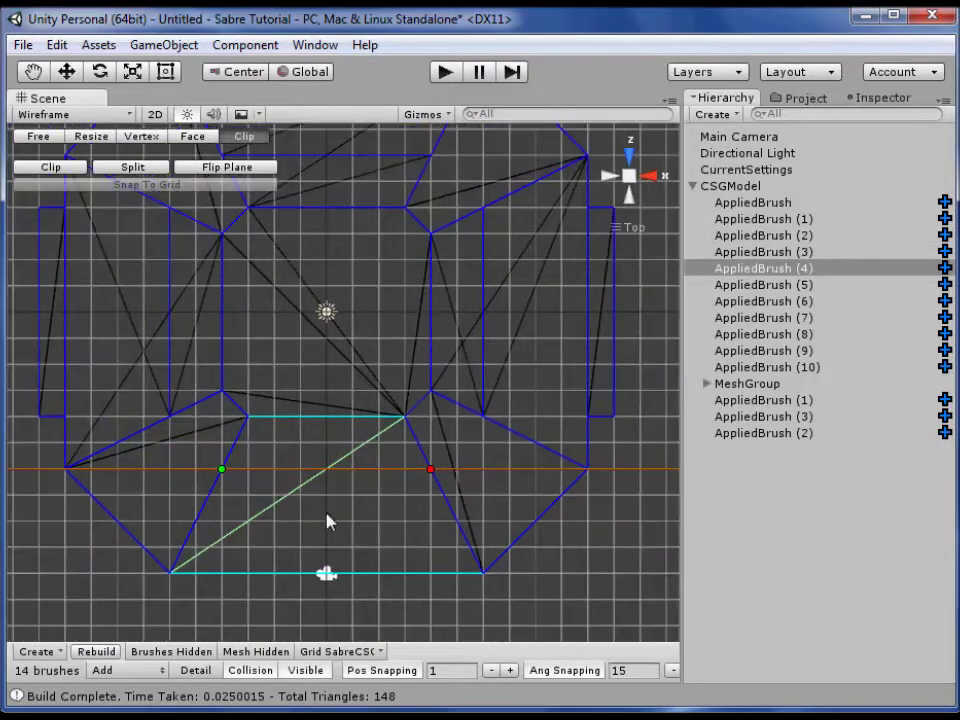
{"action": "left_click", "coordinate": [133, 168]}
{"action": "scroll", "coordinate": [340, 360], "scroll_direction": "down", "scroll_amount": 2}
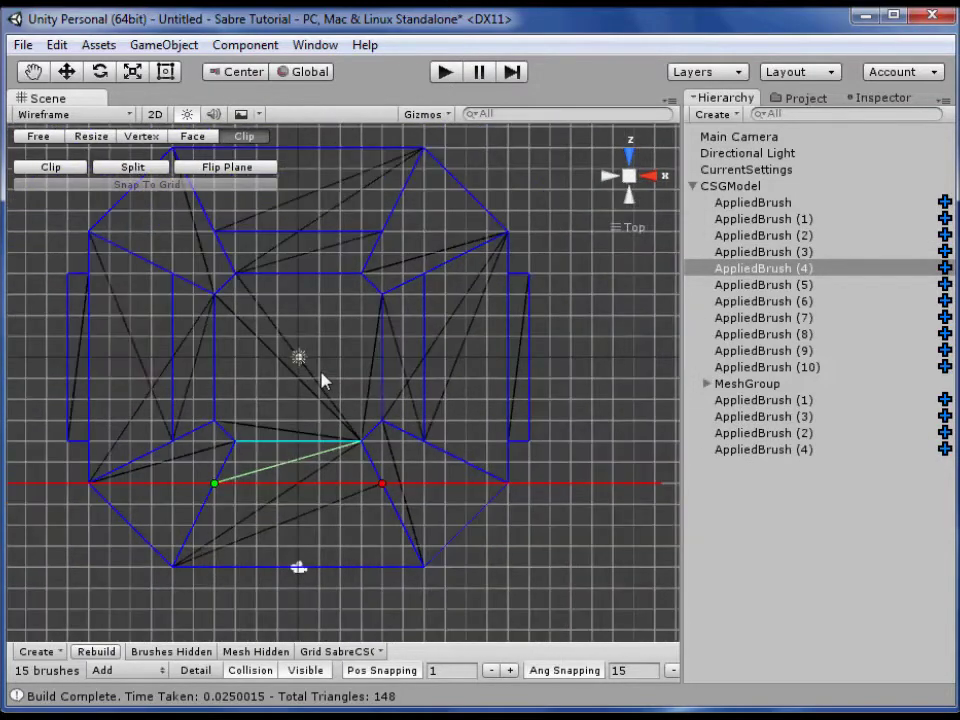
Select the left arm's inner strip for resizing, then return to Shaded perspective view and rebuild the mesh
{"action": "left_click", "coordinate": [91, 140]}
{"action": "left_click", "coordinate": [183, 358]}
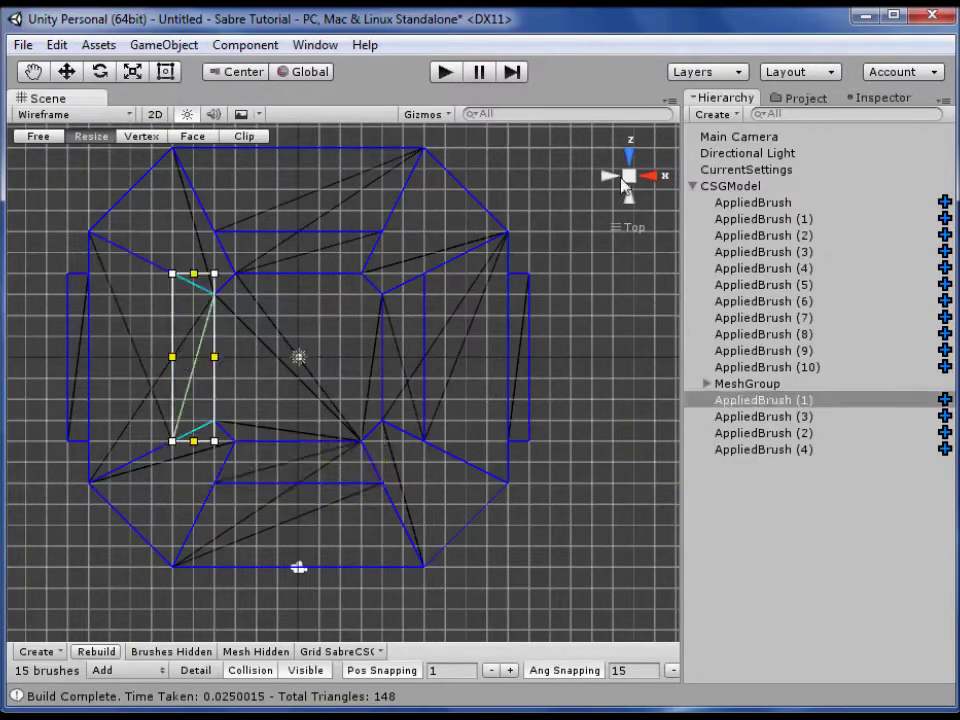
{"action": "mouse_move", "coordinate": [482, 134]}
{"action": "left_mouse_down", "text": "alt"}
{"action": "mouse_move", "coordinate": [328, 229]}
{"action": "mouse_move", "coordinate": [176, 131]}
{"action": "mouse_move", "coordinate": [122, 131]}
{"action": "left_mouse_up", "text": "alt"}
{"action": "left_click", "coordinate": [100, 114]}
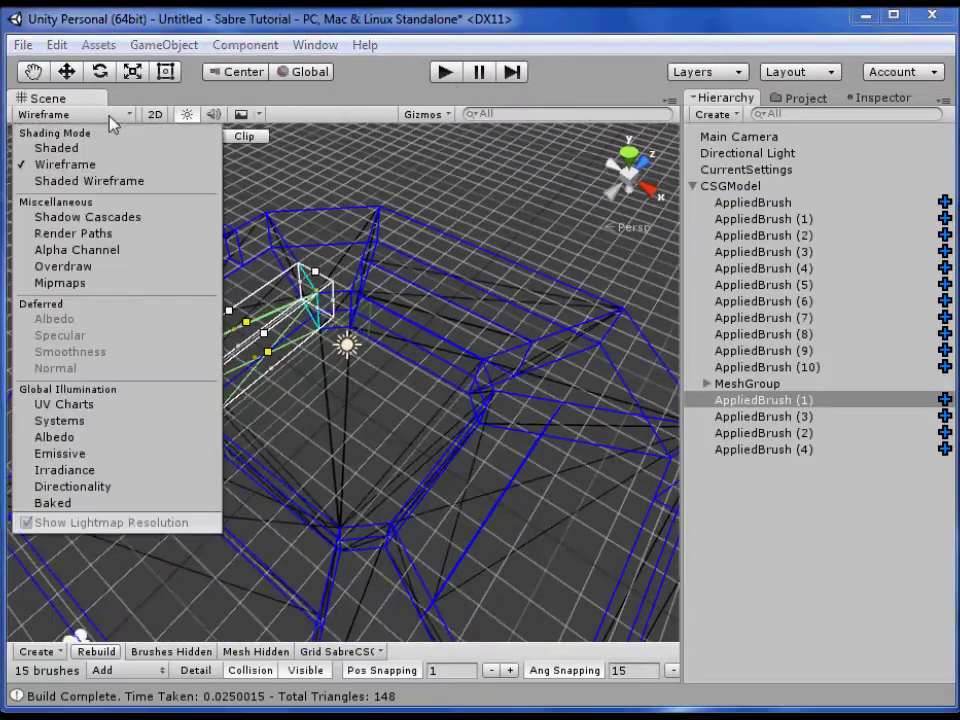
{"action": "left_click", "coordinate": [50, 148]}
{"action": "mouse_move", "coordinate": [394, 246]}
{"action": "left_mouse_down", "text": "alt"}
{"action": "mouse_move", "coordinate": [328, 212]}
{"action": "mouse_move", "coordinate": [316, 284]}
{"action": "left_mouse_up", "text": "alt"}
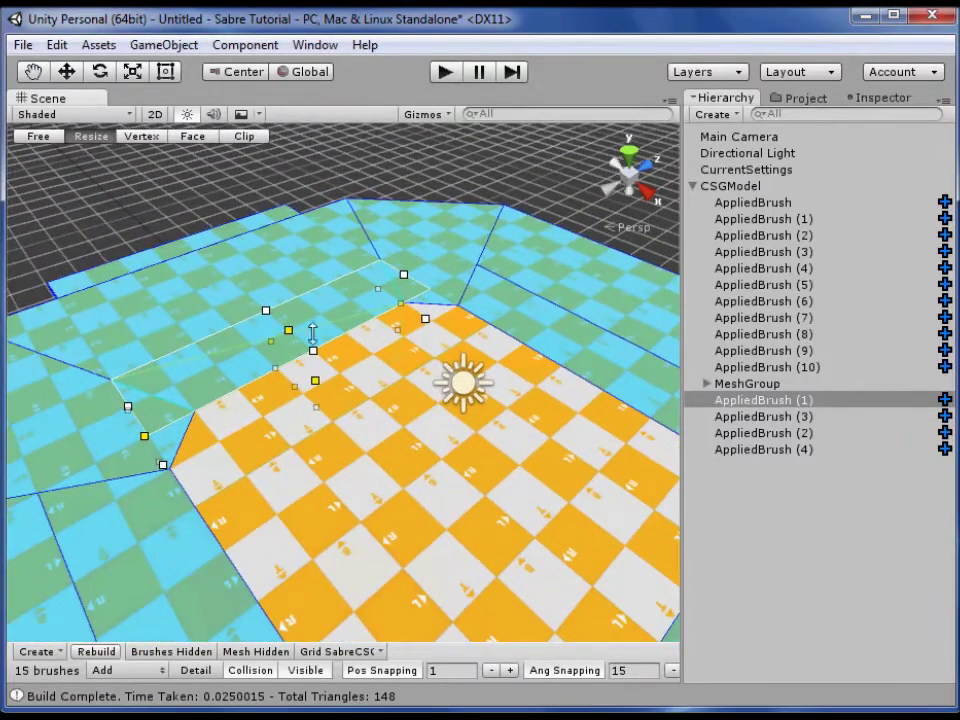
{"action": "key", "text": "ctrl+shift+r"}
Lower the top faces of the left, upper and right arms' inner strips to the sunken center floor
{"action": "left_click_drag", "start_coordinate": [288, 333], "coordinate": [293, 373]}
{"action": "left_click", "coordinate": [522, 350]}
{"action": "right_click_drag", "start_coordinate": [522, 350], "coordinate": [644, 350]}
{"action": "key", "text": "w"}
{"action": "left_click_drag", "start_coordinate": [449, 277], "coordinate": [450, 343]}
{"action": "mouse_move", "coordinate": [456, 352]}
{"action": "right_mouse_down"}
{"action": "mouse_move", "coordinate": [516, 386]}
{"action": "mouse_move", "coordinate": [547, 371]}
{"action": "right_mouse_up"}
{"action": "key", "text": "s"}
{"action": "left_click", "coordinate": [355, 403]}
{"action": "left_click_drag", "start_coordinate": [428, 365], "coordinate": [429, 405]}
Lower the top face of the lower arm's inner strip to match the other sunken strips
{"action": "mouse_move", "coordinate": [252, 415]}
{"action": "left_mouse_down", "text": "alt"}
{"action": "mouse_move", "coordinate": [637, 454]}
{"action": "mouse_move", "coordinate": [580, 360]}
{"action": "left_mouse_up", "text": "alt"}
{"action": "left_click", "coordinate": [564, 350]}
{"action": "left_click", "coordinate": [475, 338]}
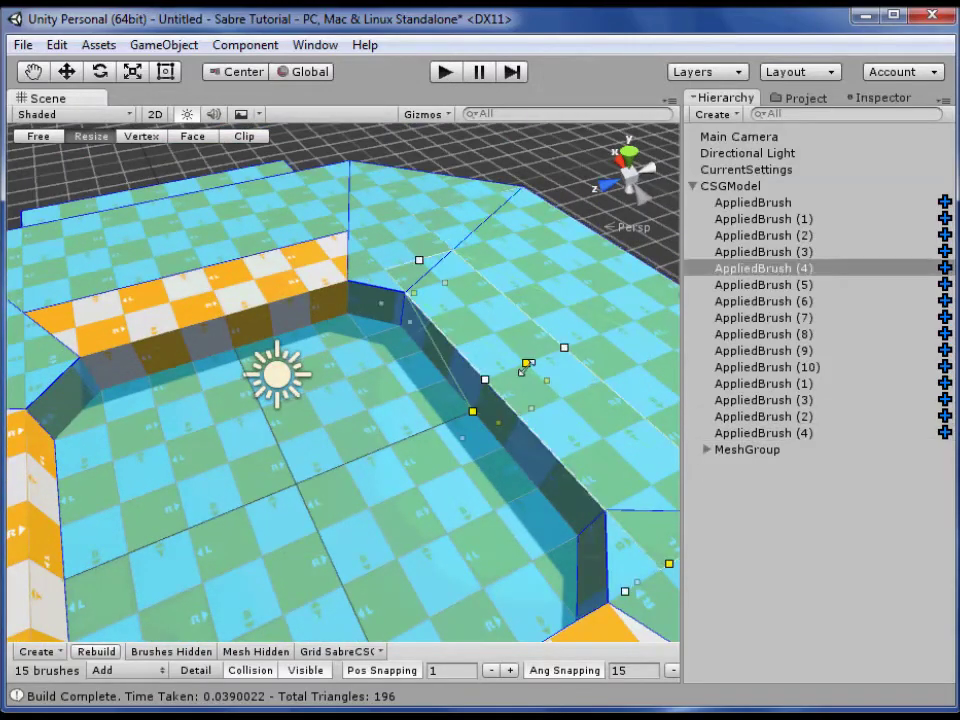
{"action": "left_click_drag", "start_coordinate": [525, 364], "coordinate": [514, 427]}
Deselect the strip and rebuild the mesh with all four lowered inner strips
{"action": "left_click_drag", "start_coordinate": [386, 452], "coordinate": [541, 476], "text": "alt"}
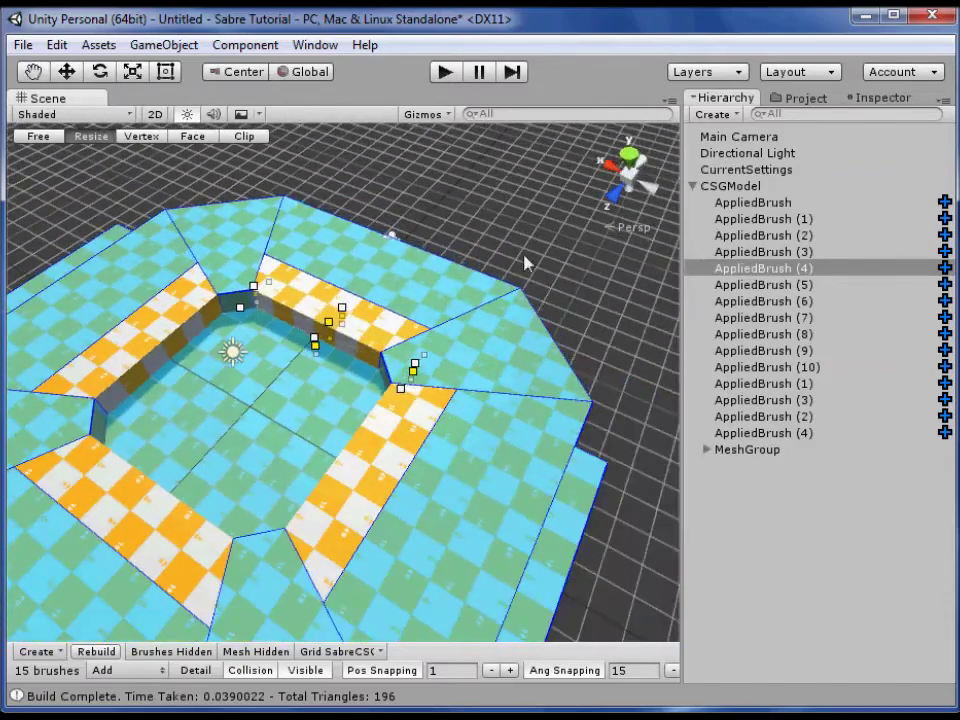
{"action": "left_click", "coordinate": [512, 240]}
{"action": "left_click_drag", "start_coordinate": [512, 240], "coordinate": [243, 256], "text": "alt"}
{"action": "key", "text": "ctrl+z"}
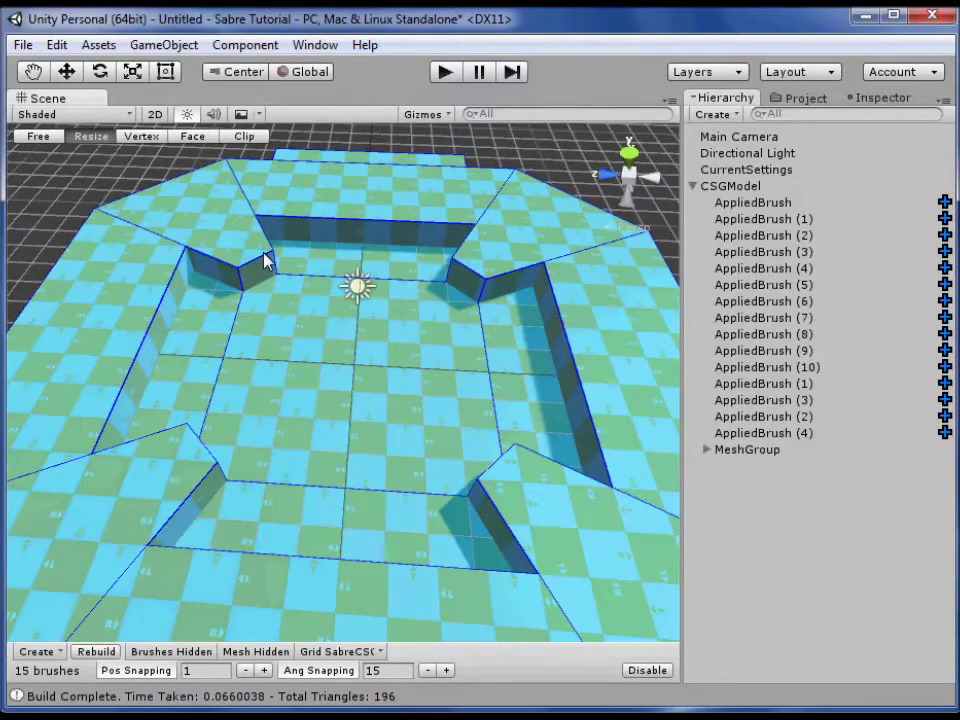
{"action": "left_click_drag", "start_coordinate": [214, 336], "coordinate": [398, 368], "text": "alt"}
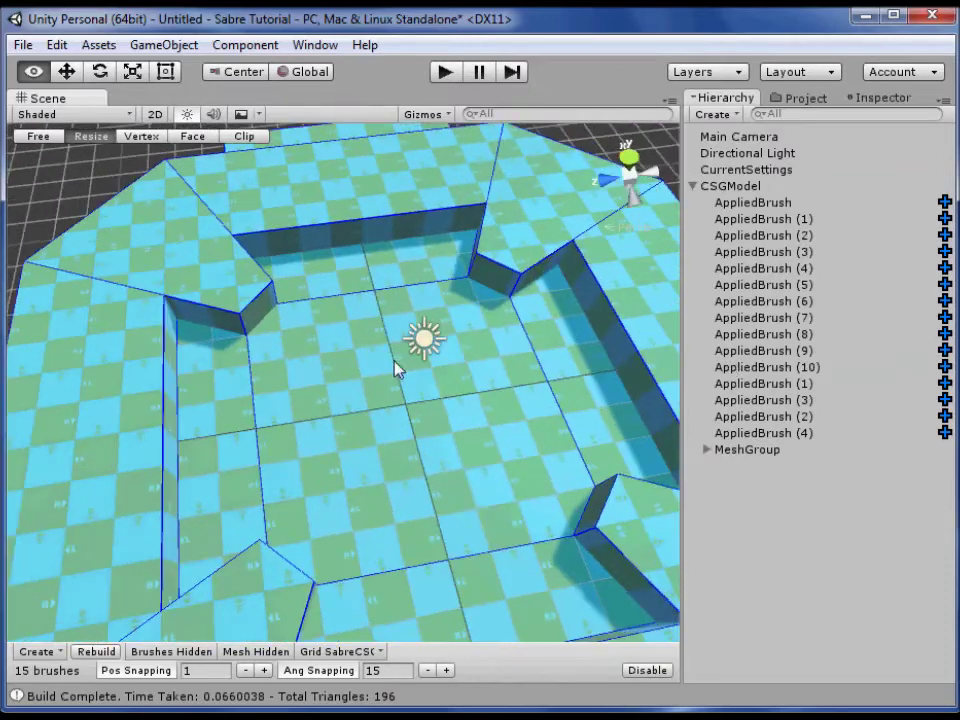
In top view, move the center brush's two upper vertices out to the outer corners of the upper sunken strip
{"action": "left_click", "coordinate": [236, 294]}
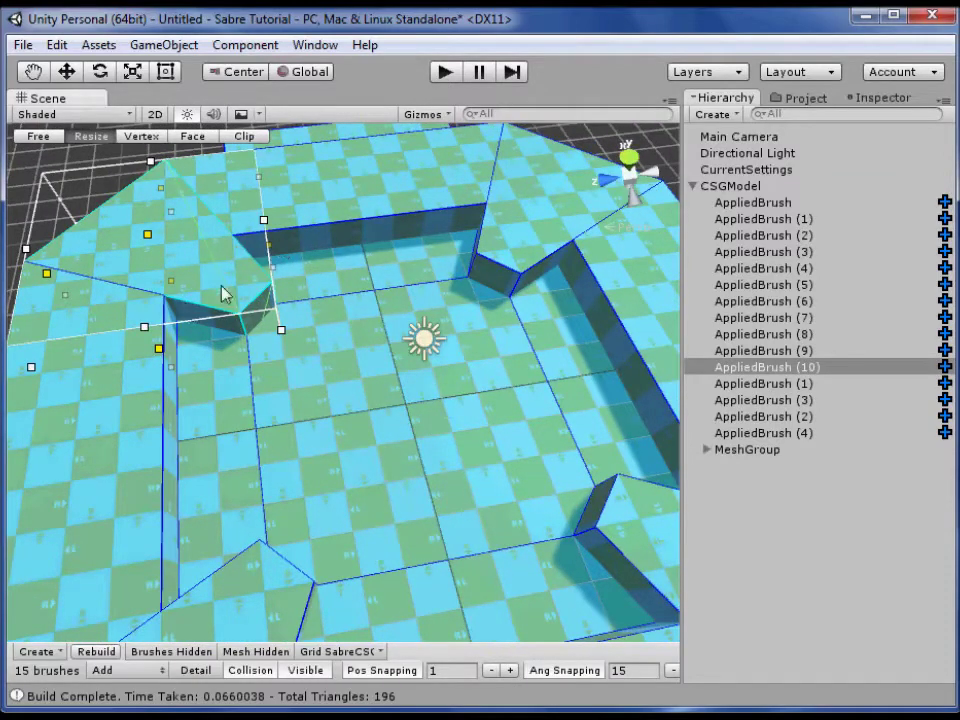
{"action": "left_click", "coordinate": [626, 161]}
{"action": "middle_click_drag", "start_coordinate": [330, 378], "coordinate": [513, 372]}
{"action": "scroll", "coordinate": [375, 392], "scroll_direction": "down", "scroll_amount": 4}
{"action": "scroll", "coordinate": [375, 345], "scroll_direction": "up", "scroll_amount": 1}
{"action": "left_click", "coordinate": [250, 343]}
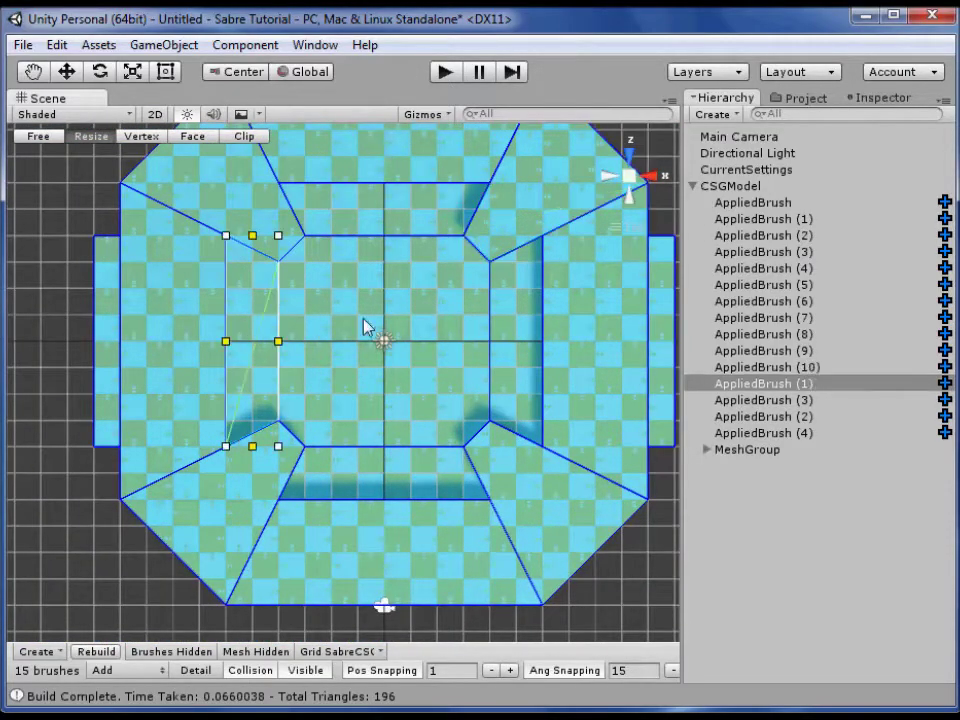
{"action": "left_click", "coordinate": [331, 281]}
{"action": "left_click", "coordinate": [141, 136]}
{"action": "mouse_move", "coordinate": [290, 220]}
{"action": "left_mouse_down"}
{"action": "mouse_move", "coordinate": [334, 257]}
{"action": "mouse_move", "coordinate": [288, 182]}
{"action": "left_mouse_up"}
{"action": "left_click", "coordinate": [463, 235]}
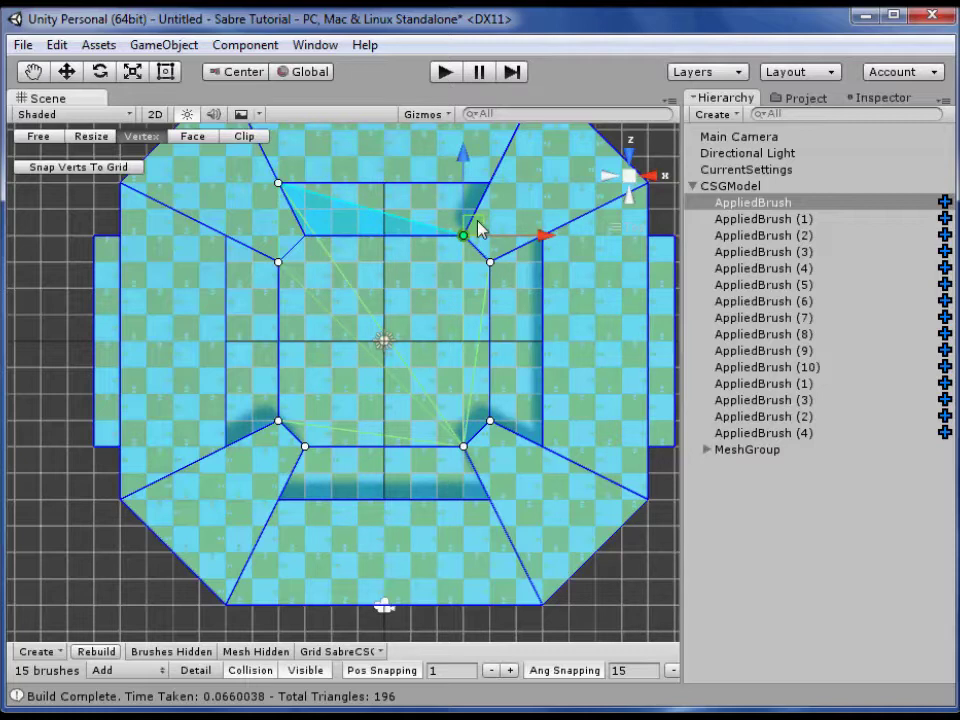
{"action": "left_click_drag", "start_coordinate": [478, 229], "coordinate": [497, 188]}
Move the center brush's two right-hand vertices out to the outer corners of the right sunken strip
{"action": "left_click", "coordinate": [490, 262]}
{"action": "mouse_move", "coordinate": [492, 262]}
{"action": "left_mouse_down"}
{"action": "mouse_move", "coordinate": [544, 251]}
{"action": "mouse_move", "coordinate": [572, 228]}
{"action": "left_mouse_up"}
{"action": "left_click", "coordinate": [491, 421]}
{"action": "mouse_move", "coordinate": [491, 421]}
{"action": "left_mouse_down"}
{"action": "mouse_move", "coordinate": [516, 447]}
{"action": "mouse_move", "coordinate": [545, 443]}
{"action": "left_mouse_up"}
Move the center brush's two bottom vertices out to the outer corners of the lower sunken strip
{"action": "left_click", "coordinate": [468, 447]}
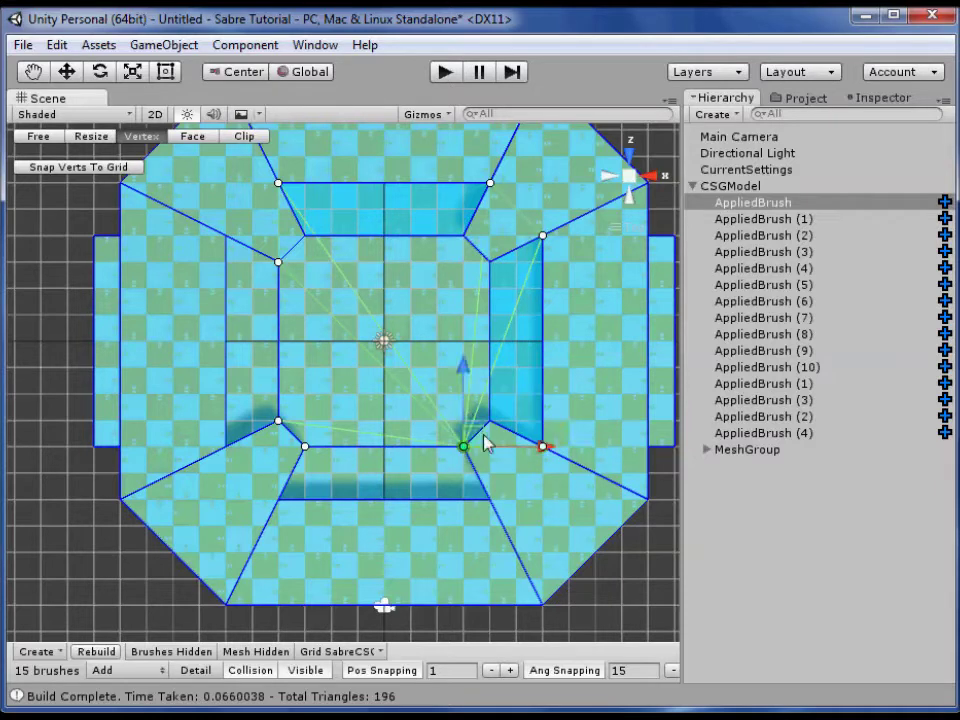
{"action": "left_click_drag", "start_coordinate": [464, 447], "coordinate": [490, 499]}
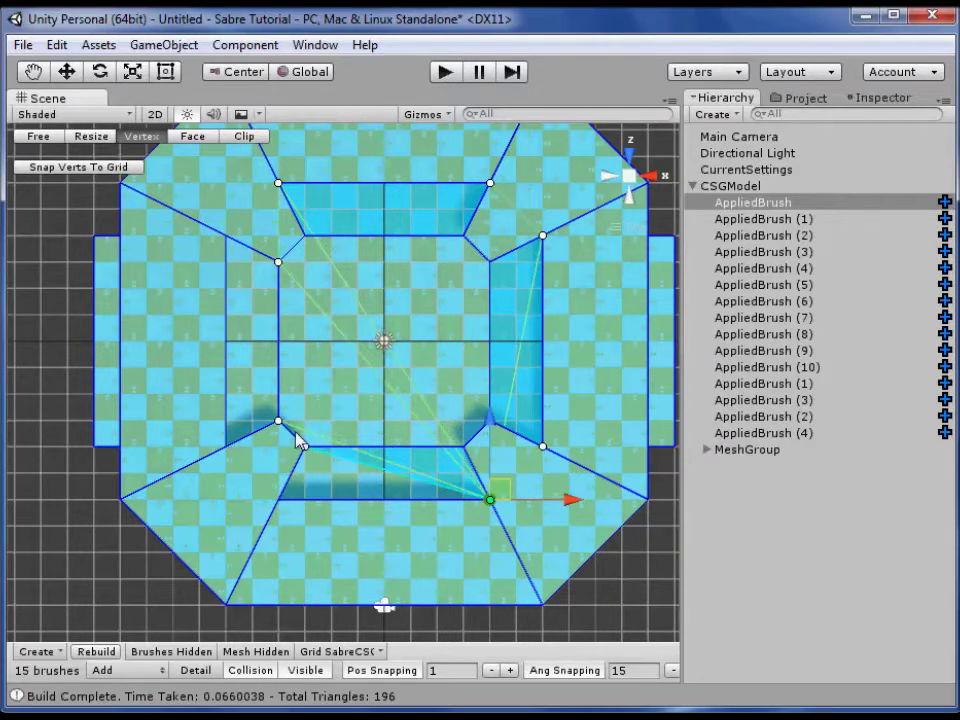
{"action": "left_click", "coordinate": [303, 446]}
{"action": "left_click_drag", "start_coordinate": [318, 452], "coordinate": [302, 484]}
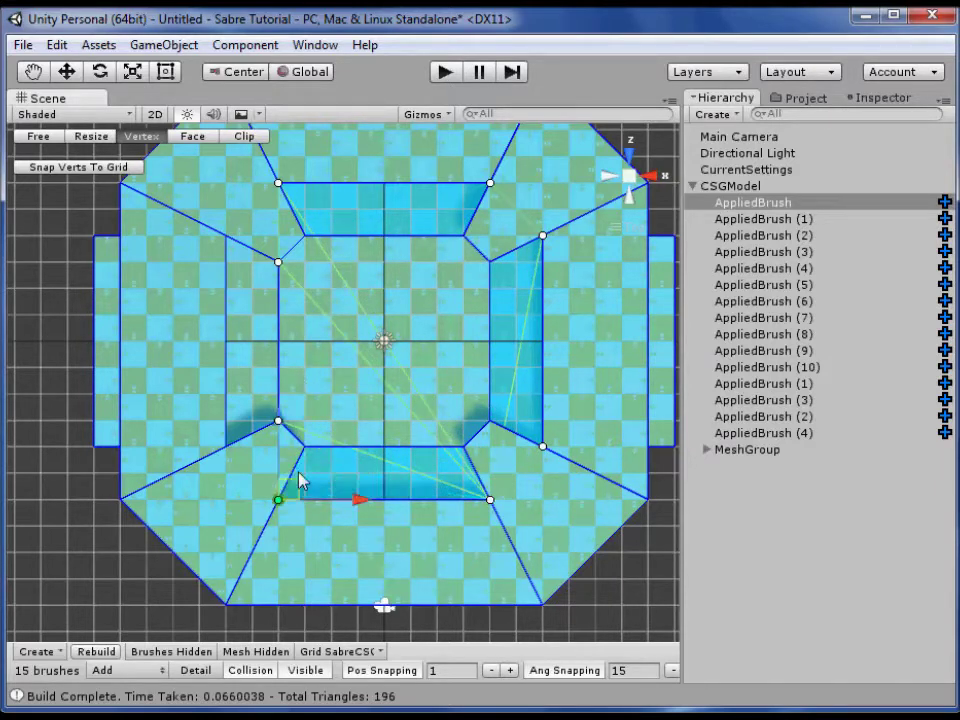
Move the center brush's two left-hand vertices out to the outer corners of the left sunken strip
{"action": "left_click", "coordinate": [298, 421]}
{"action": "mouse_move", "coordinate": [300, 421]}
{"action": "left_mouse_down"}
{"action": "mouse_move", "coordinate": [270, 426]}
{"action": "mouse_move", "coordinate": [244, 453]}
{"action": "left_mouse_up"}
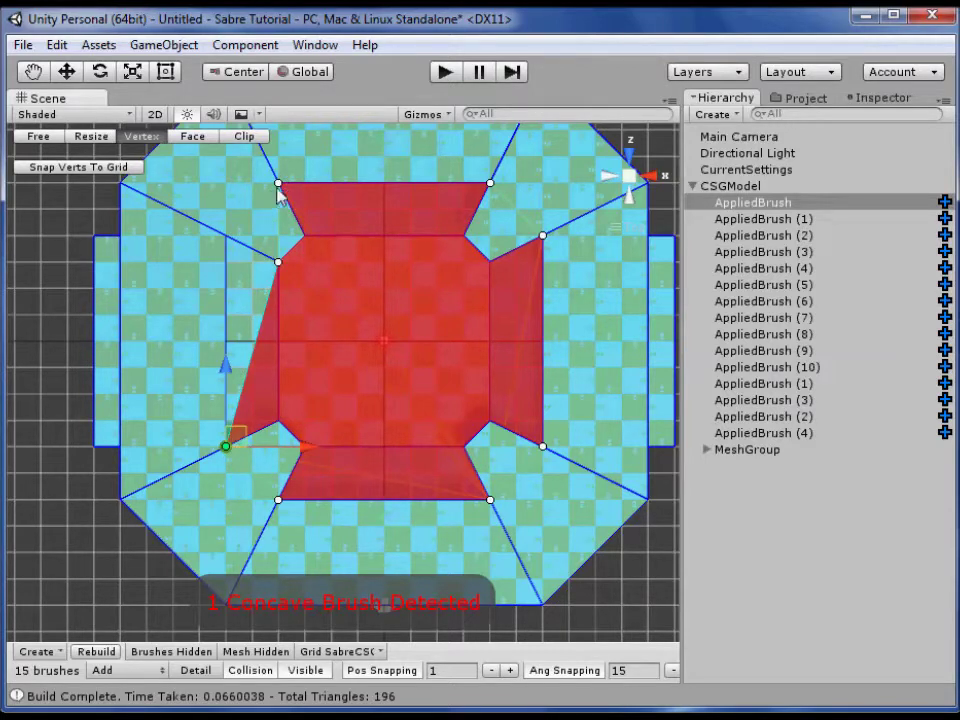
{"action": "left_click", "coordinate": [278, 261]}
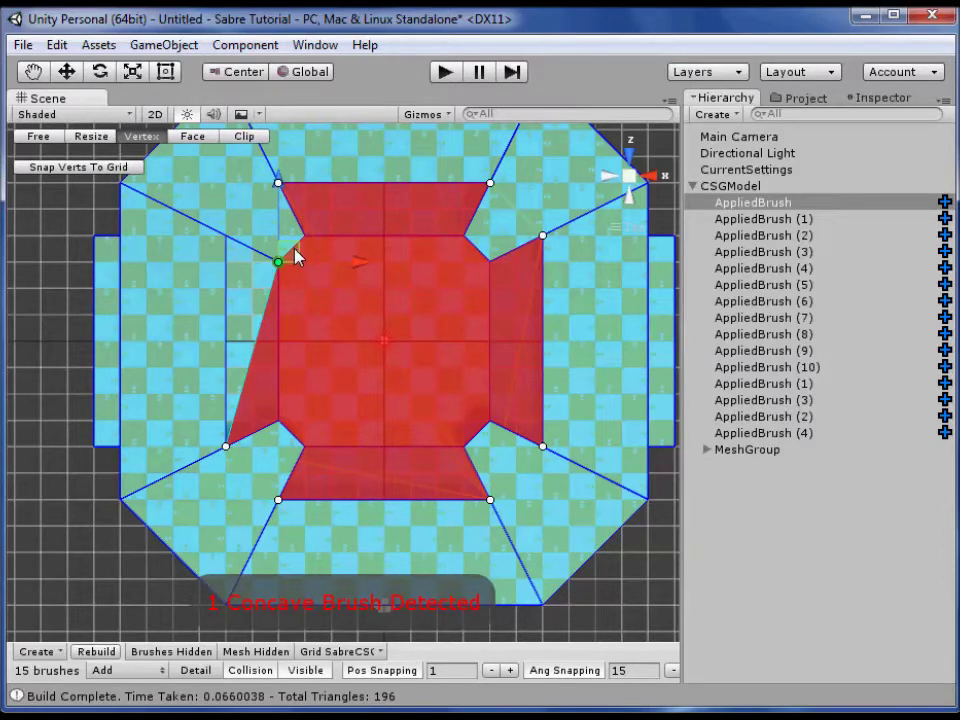
{"action": "left_click_drag", "start_coordinate": [285, 253], "coordinate": [255, 238]}
{"action": "middle_click_drag", "start_coordinate": [422, 320], "coordinate": [366, 366]}
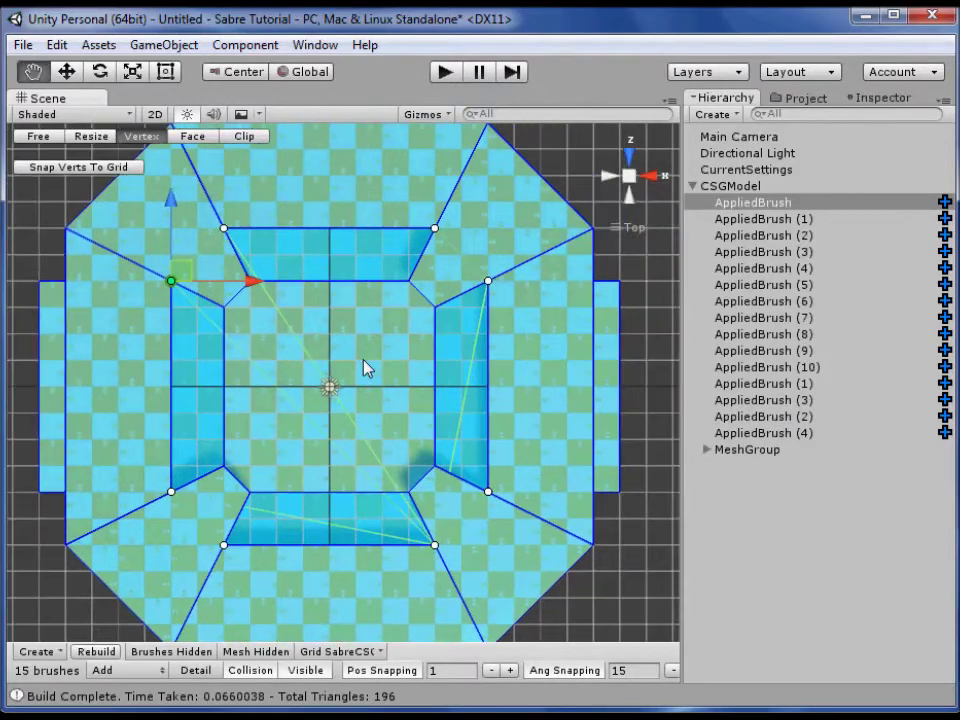
{"action": "left_click", "coordinate": [312, 437]}
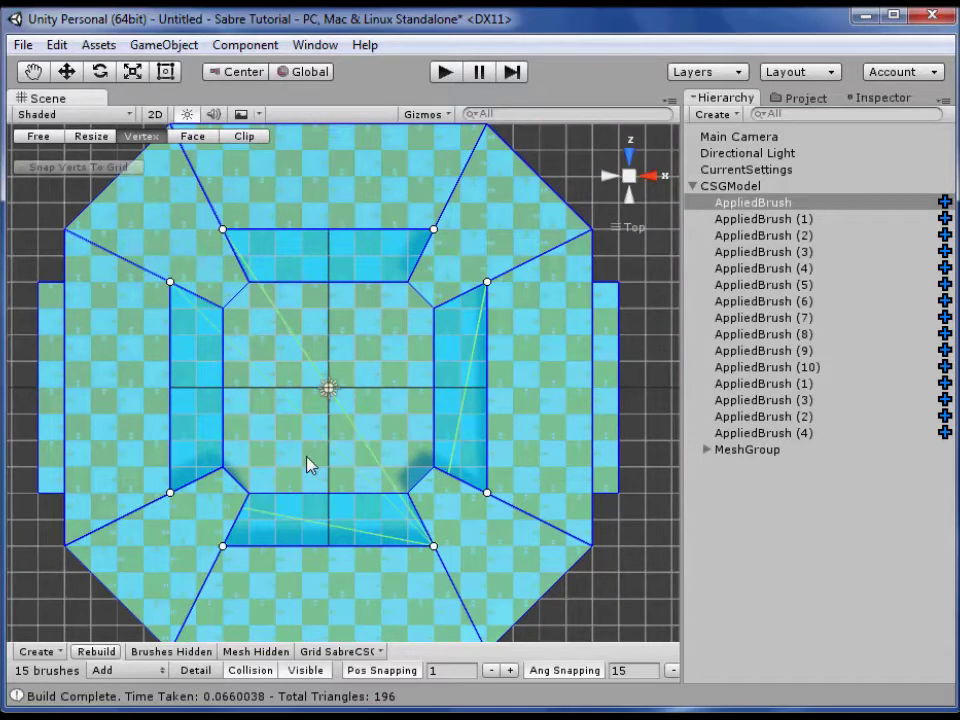
Pull the lower-left corner brush's inner vertices back to the adjacent outer corners of the sunken strips
{"action": "left_click", "coordinate": [296, 481]}
{"action": "mouse_move", "coordinate": [296, 481]}
{"action": "middle_mouse_down"}
{"action": "mouse_move", "coordinate": [328, 418]}
{"action": "mouse_move", "coordinate": [290, 396]}
{"action": "middle_mouse_up"}
{"action": "mouse_move", "coordinate": [165, 349]}
{"action": "left_mouse_down"}
{"action": "mouse_move", "coordinate": [242, 386]}
{"action": "mouse_move", "coordinate": [284, 425]}
{"action": "left_mouse_up"}
{"action": "mouse_move", "coordinate": [242, 395]}
{"action": "left_mouse_down"}
{"action": "mouse_move", "coordinate": [216, 412]}
{"action": "mouse_move", "coordinate": [214, 450]}
{"action": "left_mouse_up"}
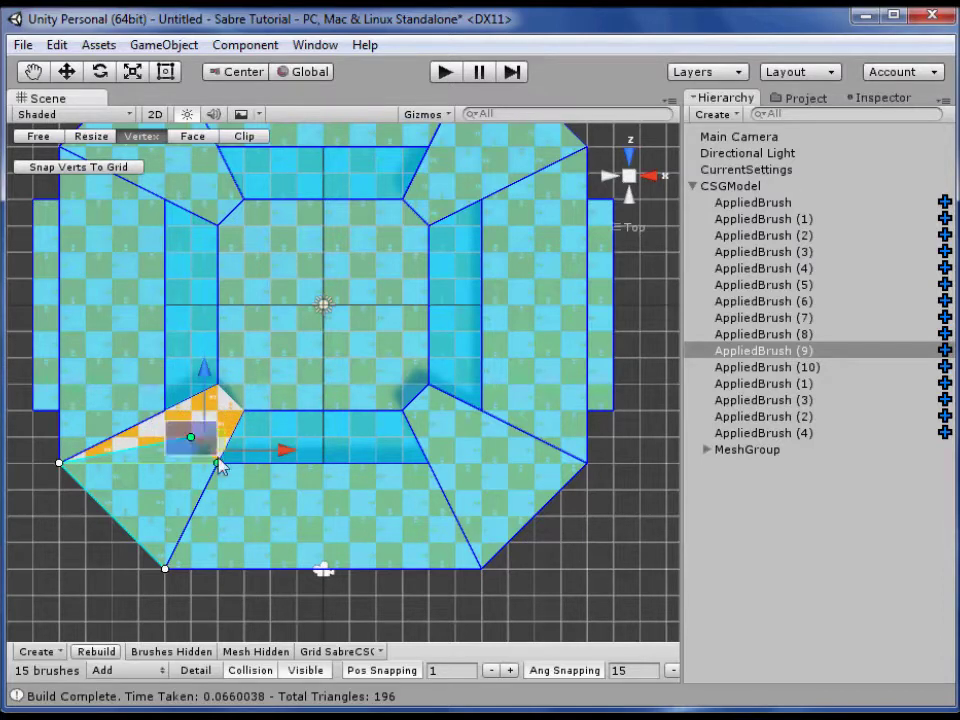
{"action": "left_click", "coordinate": [216, 464], "text": "ctrl"}
{"action": "left_click_drag", "start_coordinate": [198, 429], "coordinate": [181, 411]}
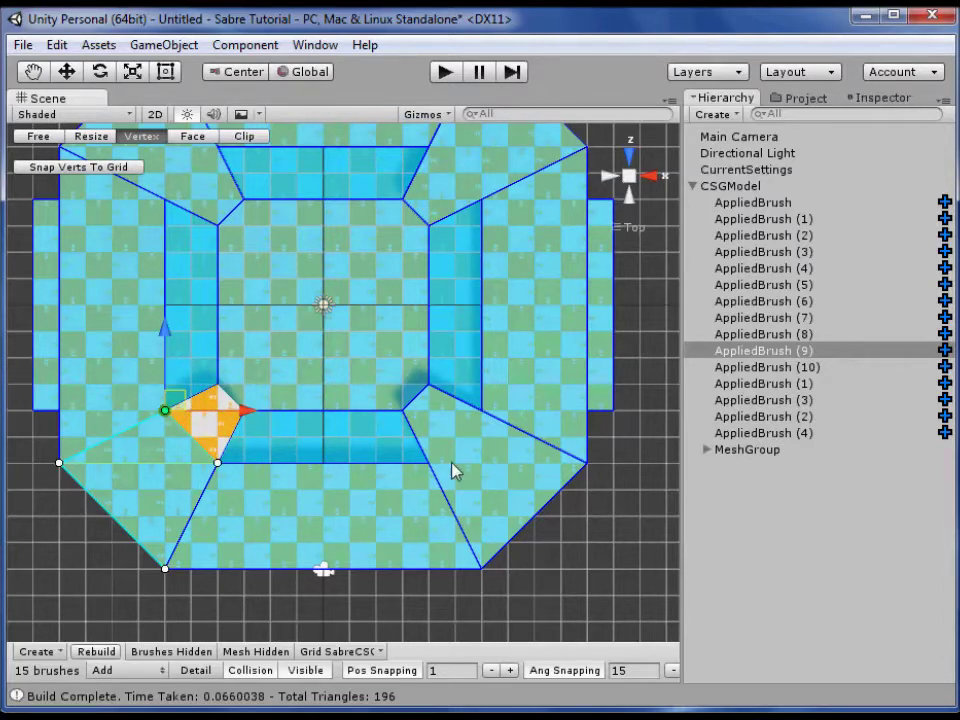
Pull the lower-right corner brush's inner vertices back so its inner edge follows the enlarged center brush's diagonal
{"action": "left_click", "coordinate": [455, 470]}
{"action": "left_click_drag", "start_coordinate": [364, 343], "coordinate": [480, 452]}
{"action": "left_click_drag", "start_coordinate": [425, 392], "coordinate": [490, 418]}
Delete the four sunken strip brushes covered by the enlarged center brush
{"action": "left_click", "coordinate": [332, 439]}
{"action": "middle_click_drag", "start_coordinate": [332, 439], "coordinate": [343, 491]}
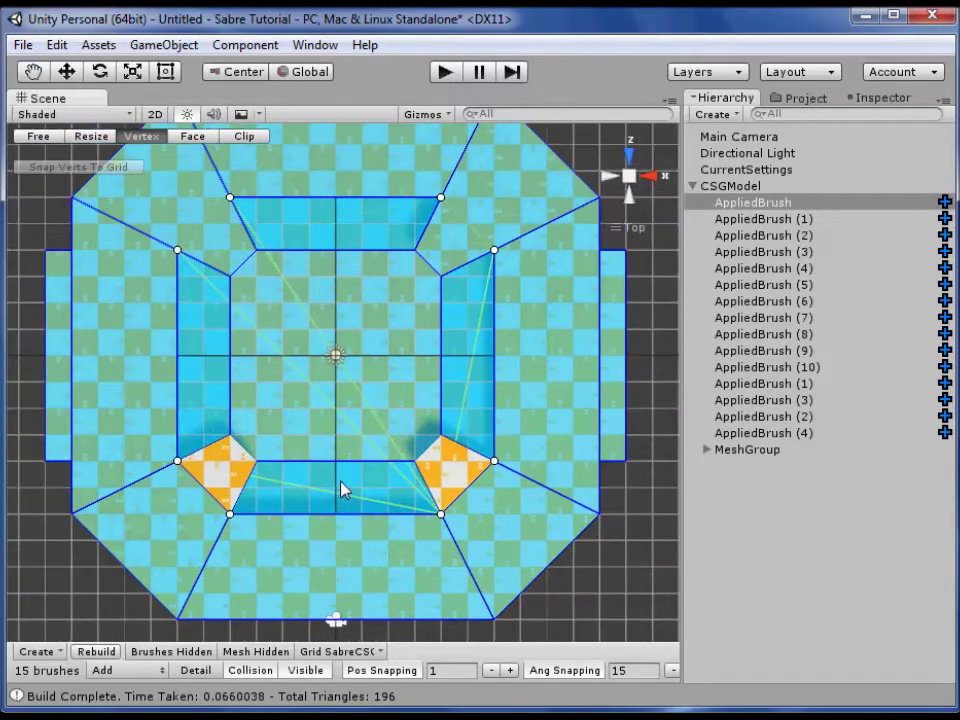
{"action": "left_click", "coordinate": [343, 491]}
{"action": "key", "text": "Delete"}
{"action": "left_click", "coordinate": [465, 392]}
{"action": "key", "text": "Delete"}
{"action": "left_click", "coordinate": [354, 237]}
{"action": "key", "text": "Delete"}
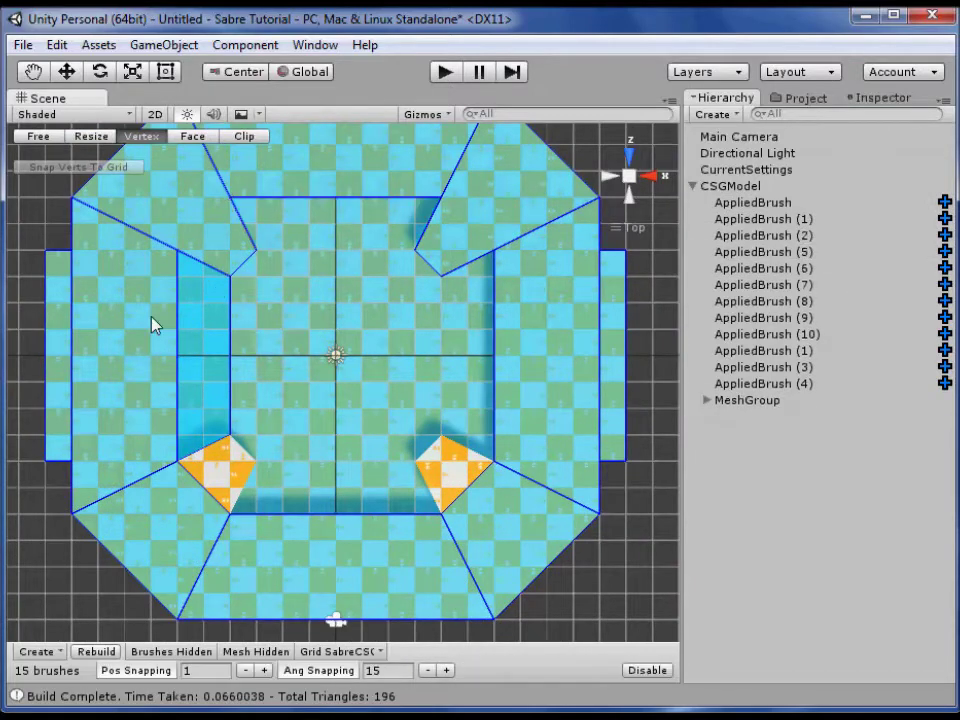
{"action": "left_click", "coordinate": [199, 331]}
{"action": "key", "text": "Delete"}
Pull the inner vertices of the upper-left and upper-right corner brushes back to the center brush's diagonal edges
{"action": "left_click", "coordinate": [266, 322]}
{"action": "left_click_drag", "start_coordinate": [266, 322], "coordinate": [295, 278]}
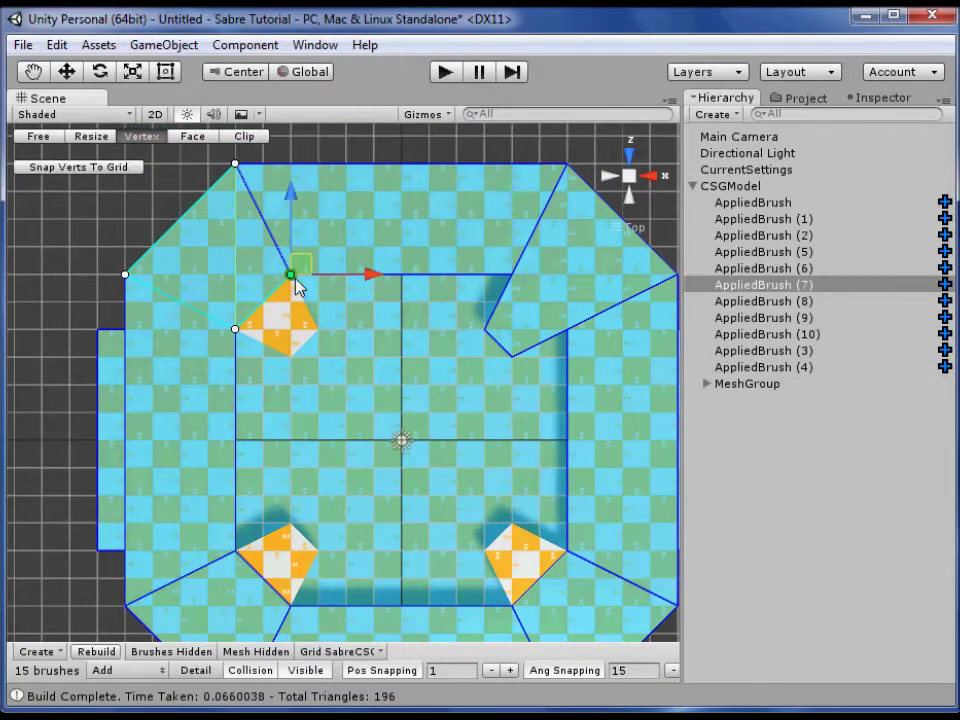
{"action": "middle_click_drag", "start_coordinate": [433, 331], "coordinate": [352, 315]}
{"action": "left_click", "coordinate": [444, 313]}
{"action": "left_click_drag", "start_coordinate": [365, 295], "coordinate": [432, 262]}
{"action": "left_click_drag", "start_coordinate": [398, 336], "coordinate": [489, 312]}
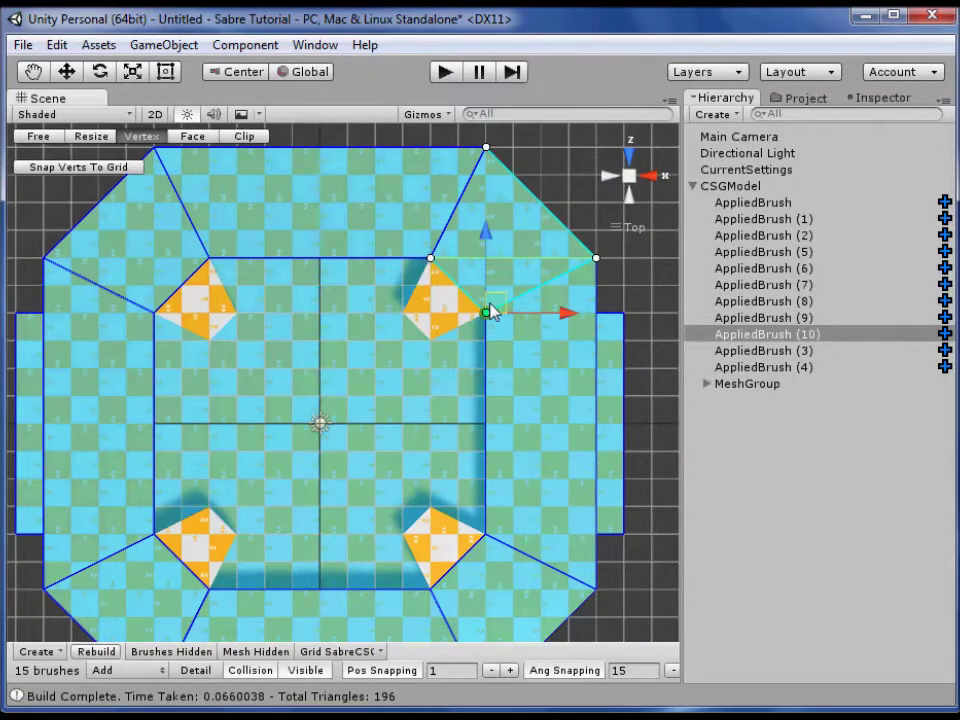
Deselect the corner brush, rebuild the mesh and return to a perspective view of the octagonal floor
{"action": "scroll", "coordinate": [480, 416], "scroll_direction": "down", "scroll_amount": 3}
{"action": "left_click", "coordinate": [607, 314]}
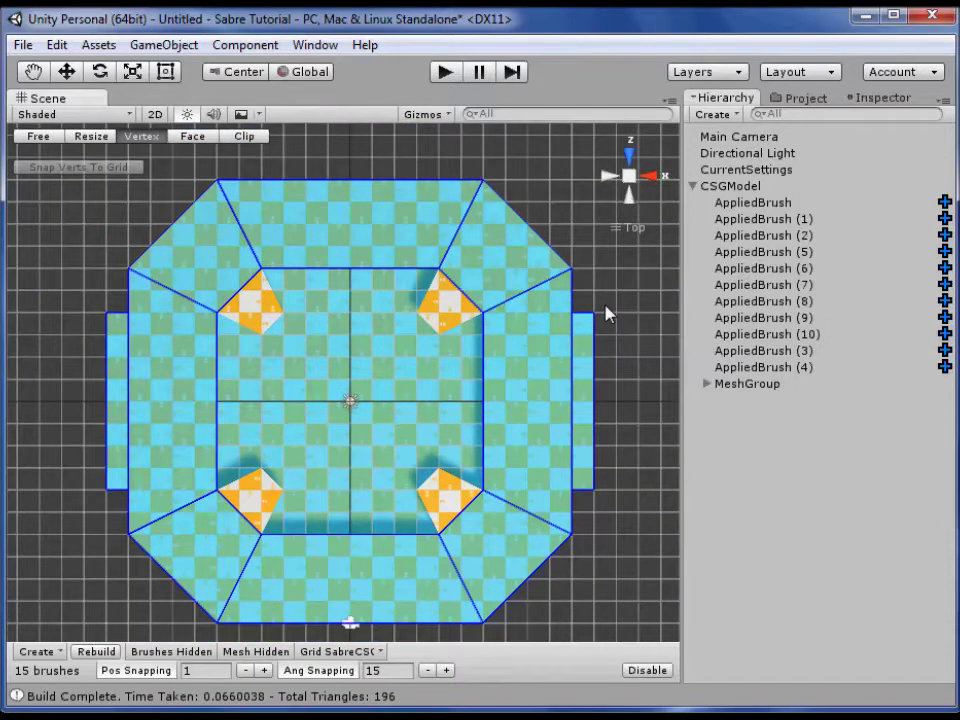
{"action": "scroll", "coordinate": [595, 300], "scroll_direction": "down", "scroll_amount": 3}
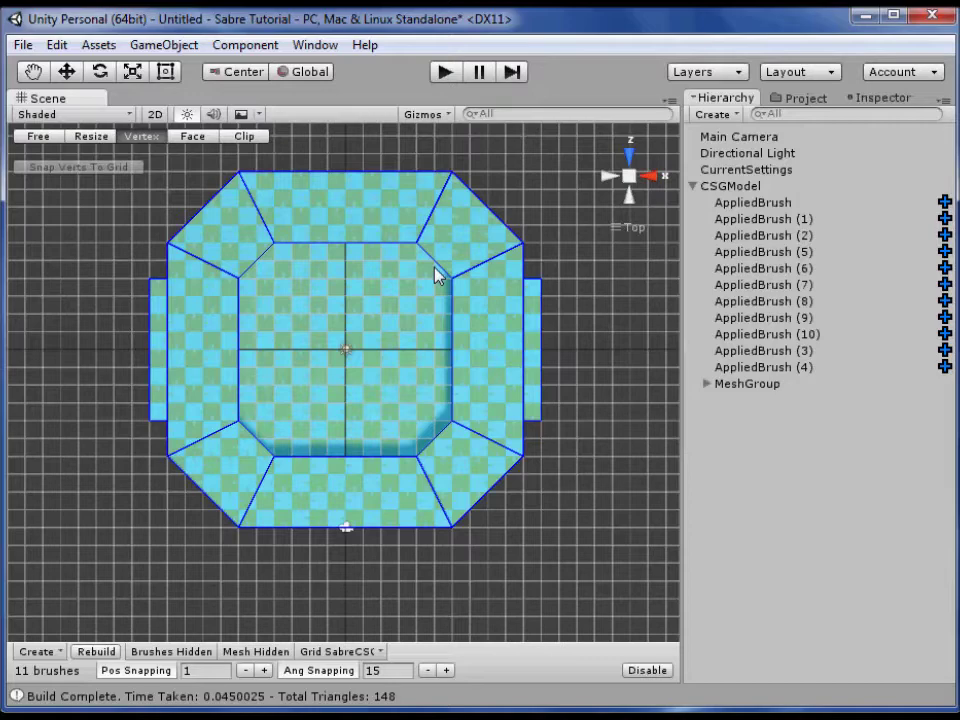
{"action": "left_click_drag", "start_coordinate": [291, 409], "coordinate": [808, 152], "text": "alt"}
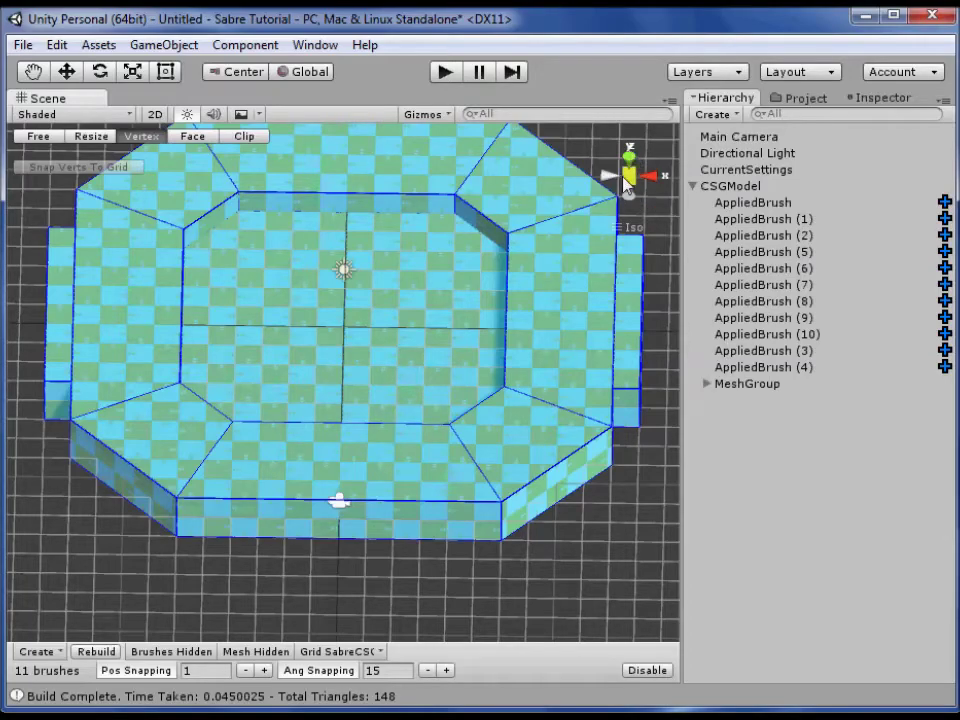
{"action": "left_click", "coordinate": [629, 175]}
{"action": "left_click_drag", "start_coordinate": [306, 331], "coordinate": [133, 261], "text": "alt"}
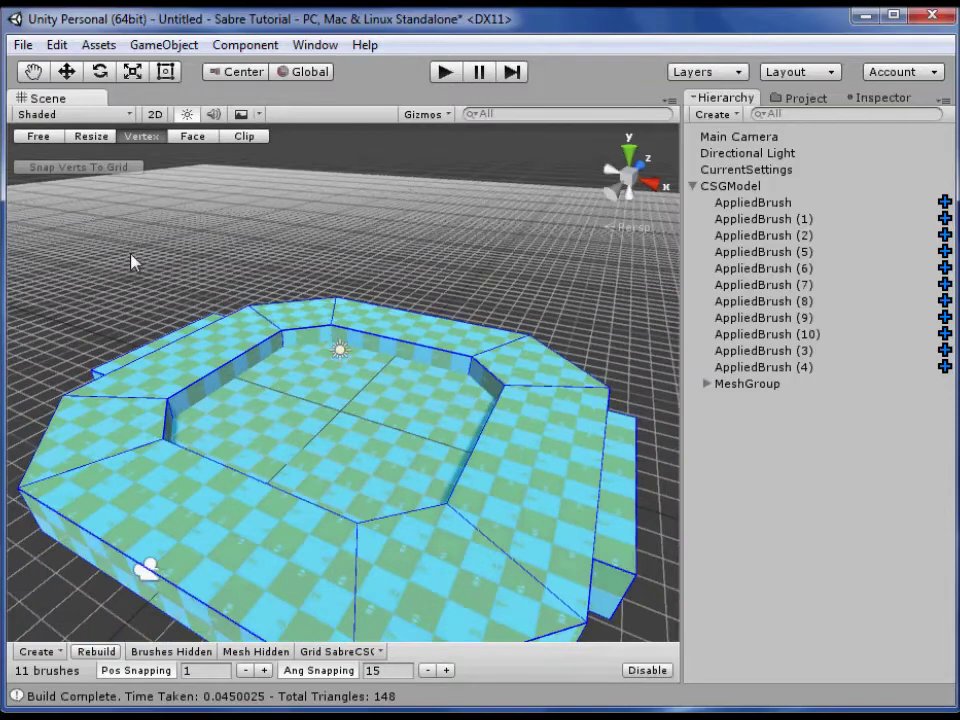
{"action": "left_click_drag", "start_coordinate": [506, 225], "coordinate": [268, 236], "text": "alt"}
{"action": "scroll", "coordinate": [267, 236], "scroll_direction": "down", "scroll_amount": 3}
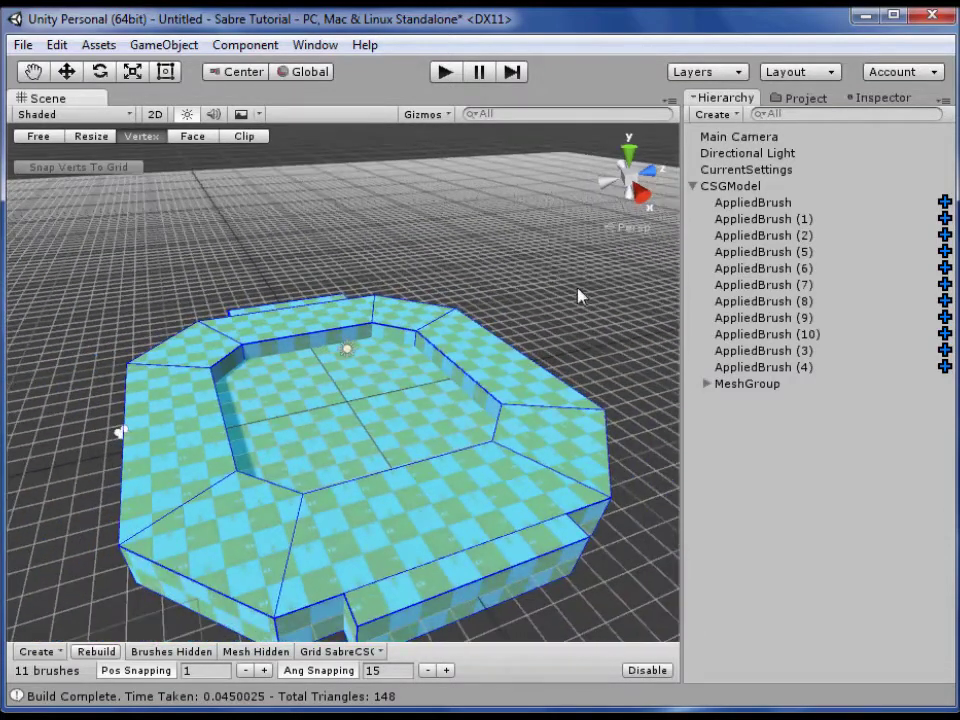
Resize the brush on the floor's right side upward into a wall about 8 grid units tall
{"action": "left_click", "coordinate": [495, 579]}
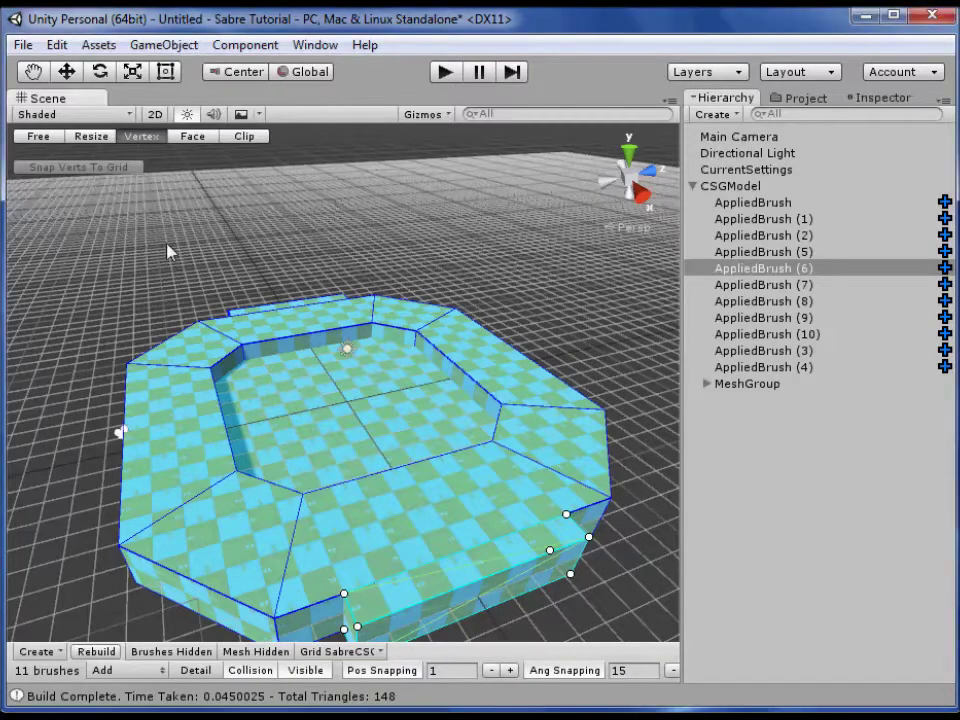
{"action": "left_click", "coordinate": [91, 137]}
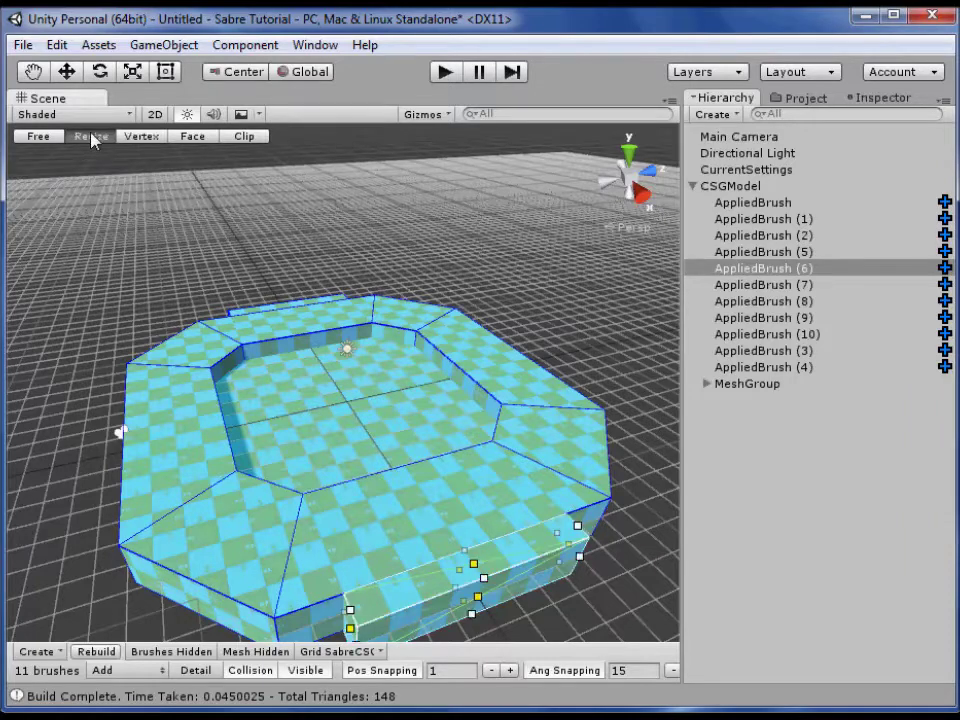
{"action": "left_click", "coordinate": [602, 184]}
{"action": "middle_click_drag", "start_coordinate": [516, 352], "coordinate": [414, 364]}
{"action": "mouse_move", "coordinate": [418, 463]}
{"action": "left_mouse_down"}
{"action": "mouse_move", "coordinate": [418, 337]}
{"action": "mouse_move", "coordinate": [418, 361]}
{"action": "left_mouse_up"}
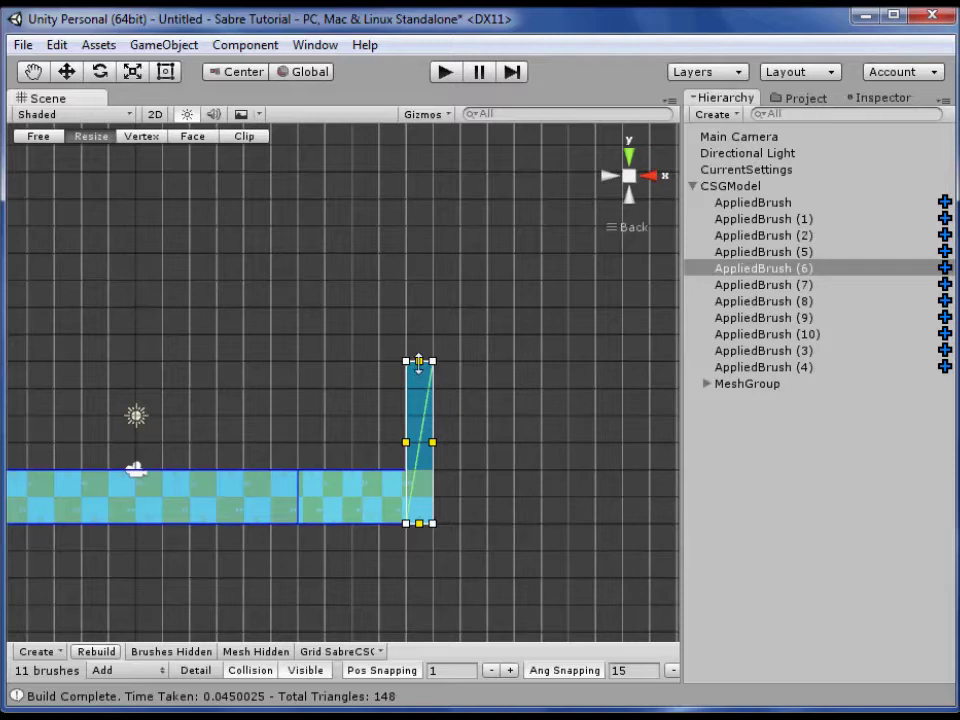
{"action": "left_click_drag", "start_coordinate": [419, 360], "coordinate": [422, 318]}
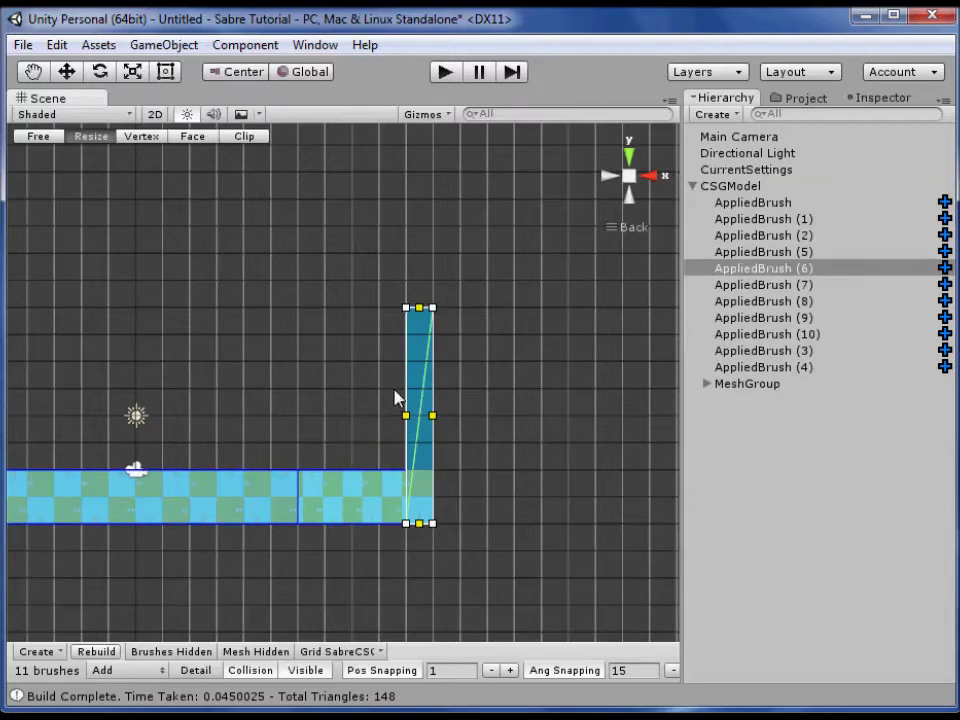
Duplicate the tall wall brush and move the copy across to the floor's opposite side
{"action": "middle_click_drag", "start_coordinate": [540, 444], "coordinate": [652, 524]}
{"action": "scroll", "coordinate": [461, 495], "scroll_direction": "down", "scroll_amount": 5}
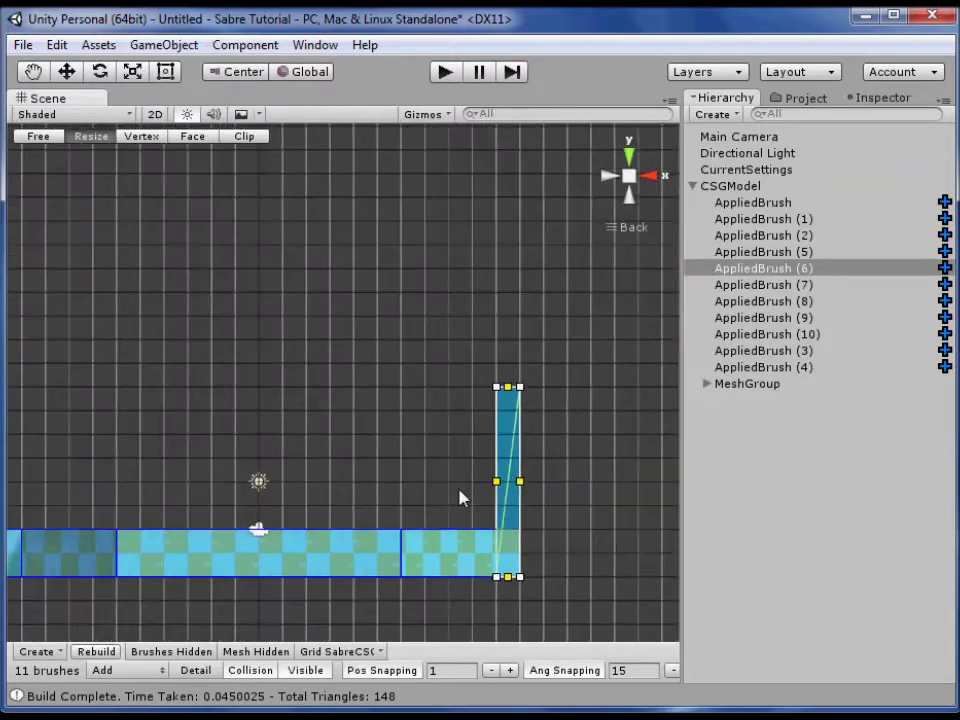
{"action": "middle_click_drag", "start_coordinate": [311, 466], "coordinate": [363, 466]}
{"action": "key", "text": "ctrl+d"}
{"action": "mouse_move", "coordinate": [553, 446]}
{"action": "left_mouse_down"}
{"action": "mouse_move", "coordinate": [88, 420]}
{"action": "mouse_move", "coordinate": [70, 422]}
{"action": "mouse_move", "coordinate": [62, 446]}
{"action": "left_mouse_up"}
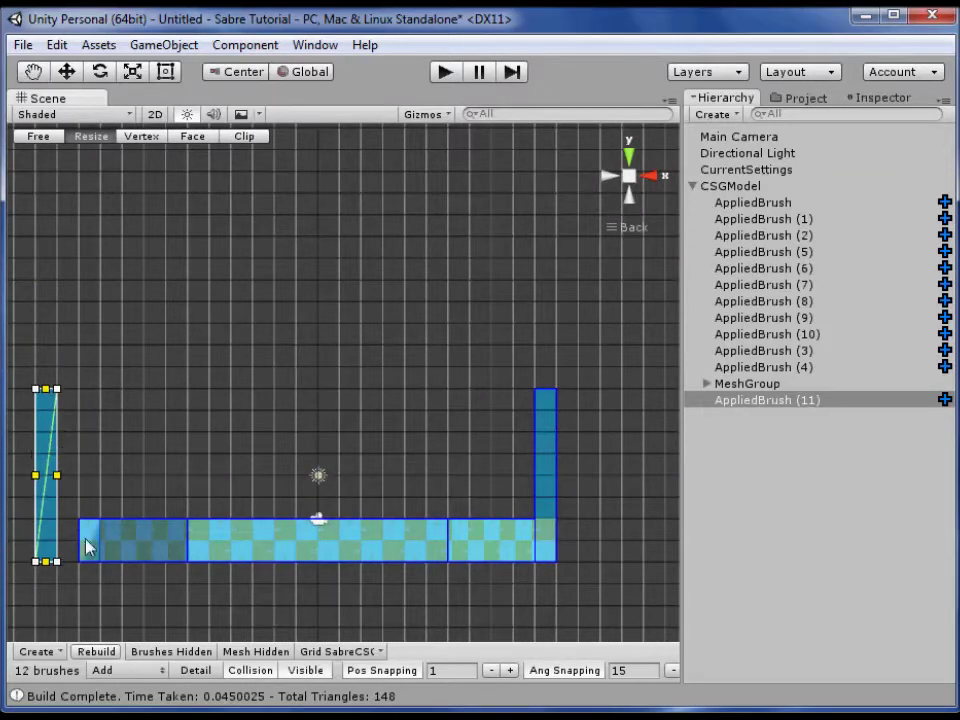
Delete the low brush at the floor's left end and move the wall copy into its place
{"action": "left_click", "coordinate": [87, 543]}
{"action": "key", "text": "Delete"}
{"action": "left_click", "coordinate": [45, 495]}
{"action": "mouse_move", "coordinate": [45, 495]}
{"action": "left_mouse_down"}
{"action": "mouse_move", "coordinate": [71, 454]}
{"action": "mouse_move", "coordinate": [85, 455]}
{"action": "left_mouse_up"}
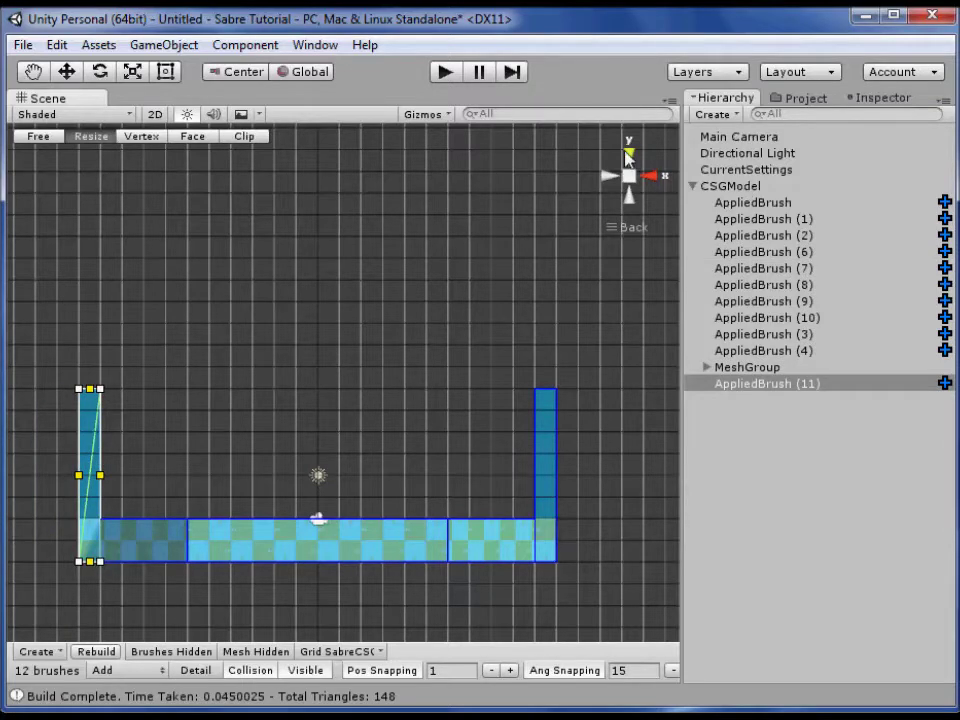
In top view, lengthen the left wall brush at both ends to match the octagon's left edge, then enable vertex editing
{"action": "left_click", "coordinate": [629, 157]}
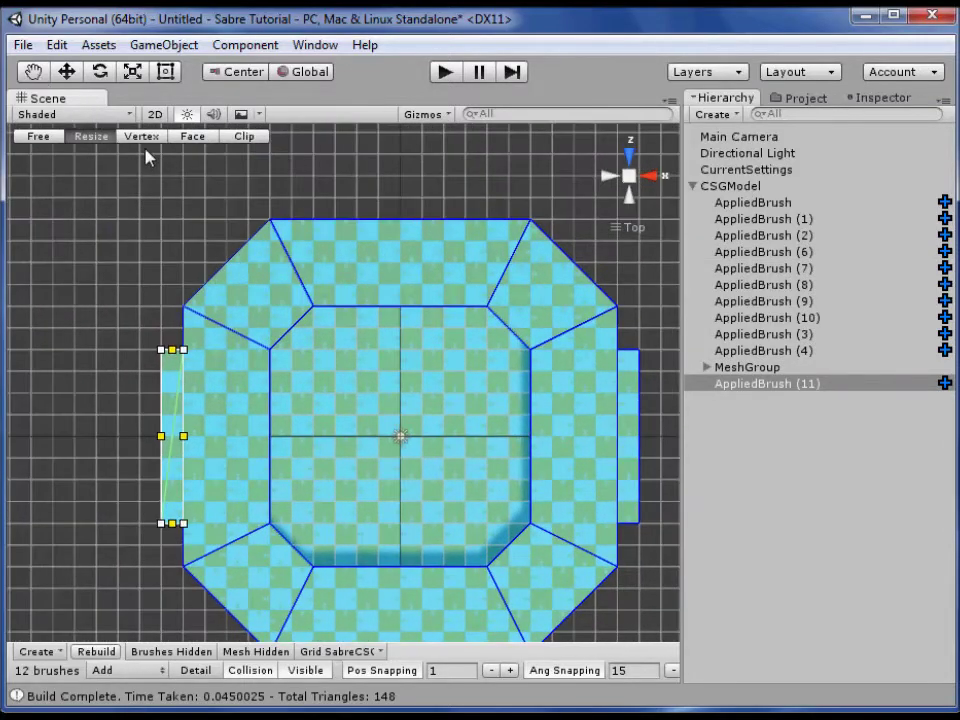
{"action": "mouse_move", "coordinate": [174, 352]}
{"action": "left_mouse_down"}
{"action": "mouse_move", "coordinate": [174, 270]}
{"action": "mouse_move", "coordinate": [176, 356]}
{"action": "left_mouse_up"}
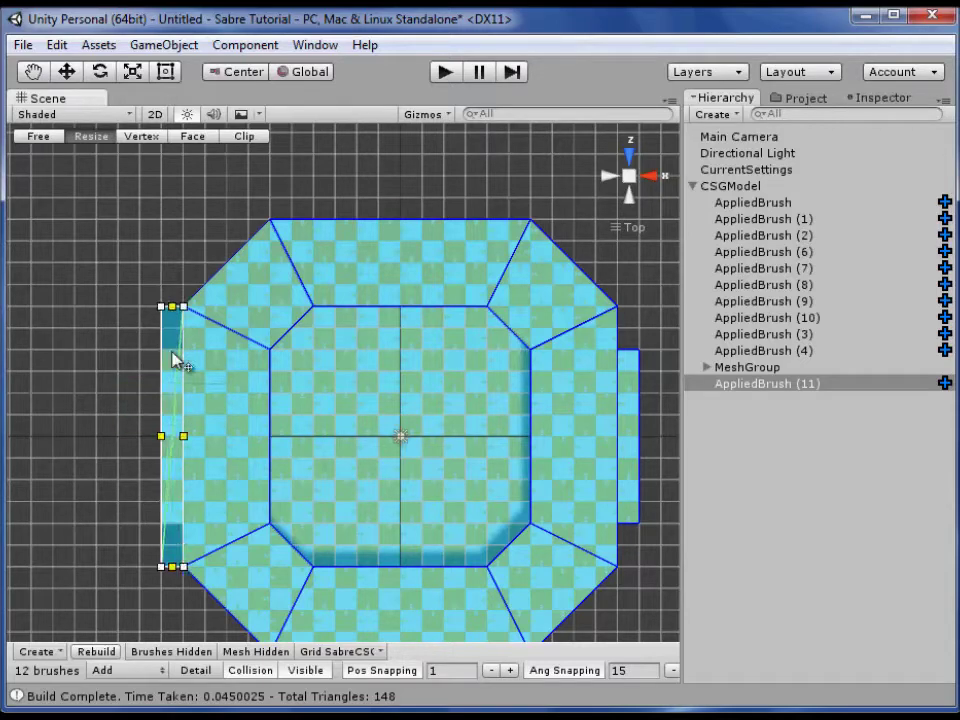
{"action": "left_click", "coordinate": [141, 136]}
{"action": "middle_click_drag", "start_coordinate": [171, 279], "coordinate": [229, 347]}
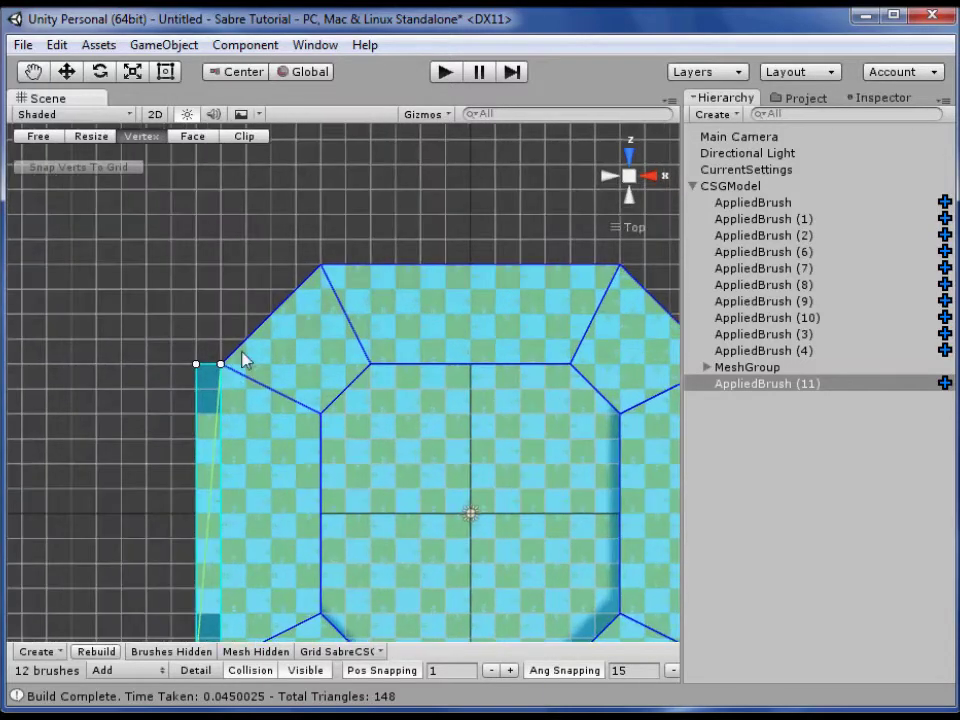
Lengthen the right wall brush at both ends to match the octagon's right edge
{"action": "scroll", "coordinate": [544, 311], "scroll_direction": "down", "scroll_amount": 2}
{"action": "middle_click_drag", "start_coordinate": [544, 311], "coordinate": [420, 304]}
{"action": "left_click", "coordinate": [463, 392]}
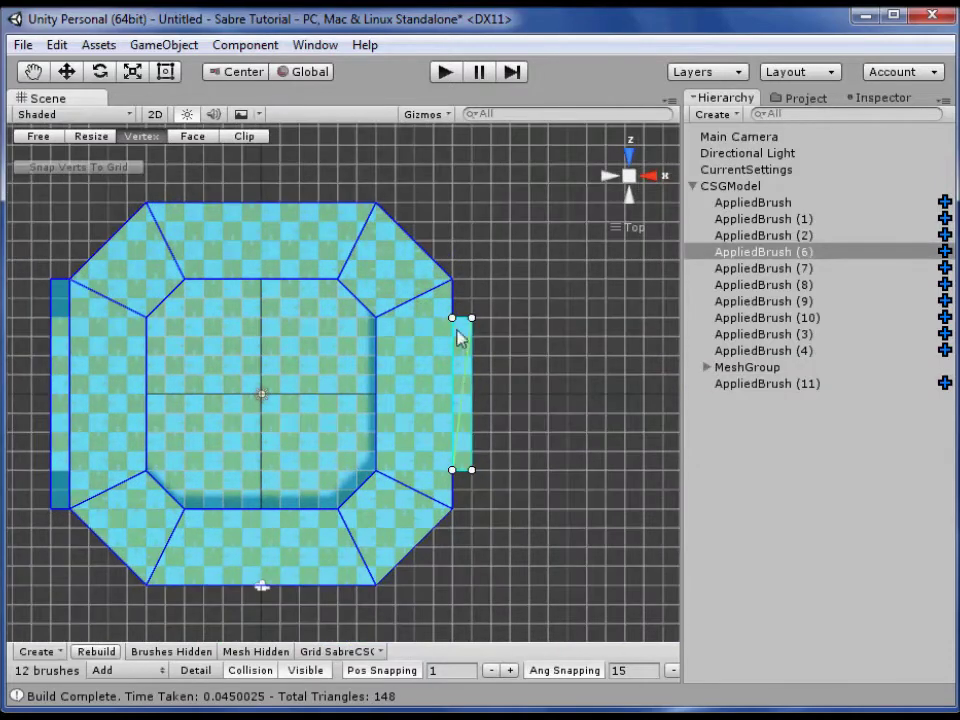
{"action": "key", "text": "3"}
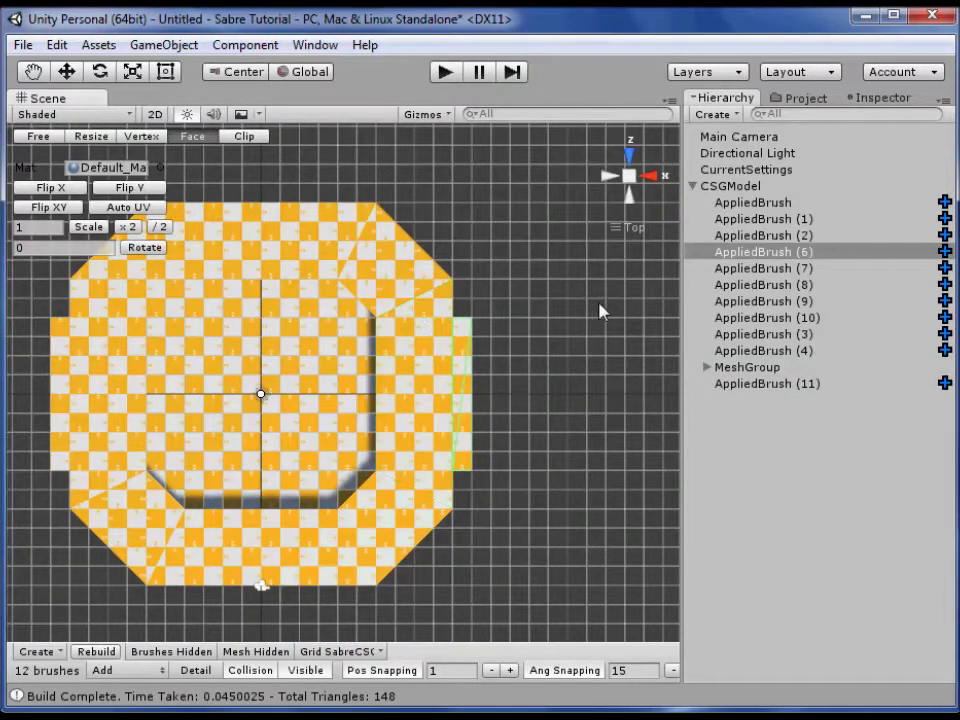
{"action": "key", "text": "2"}
{"action": "key", "text": "1"}
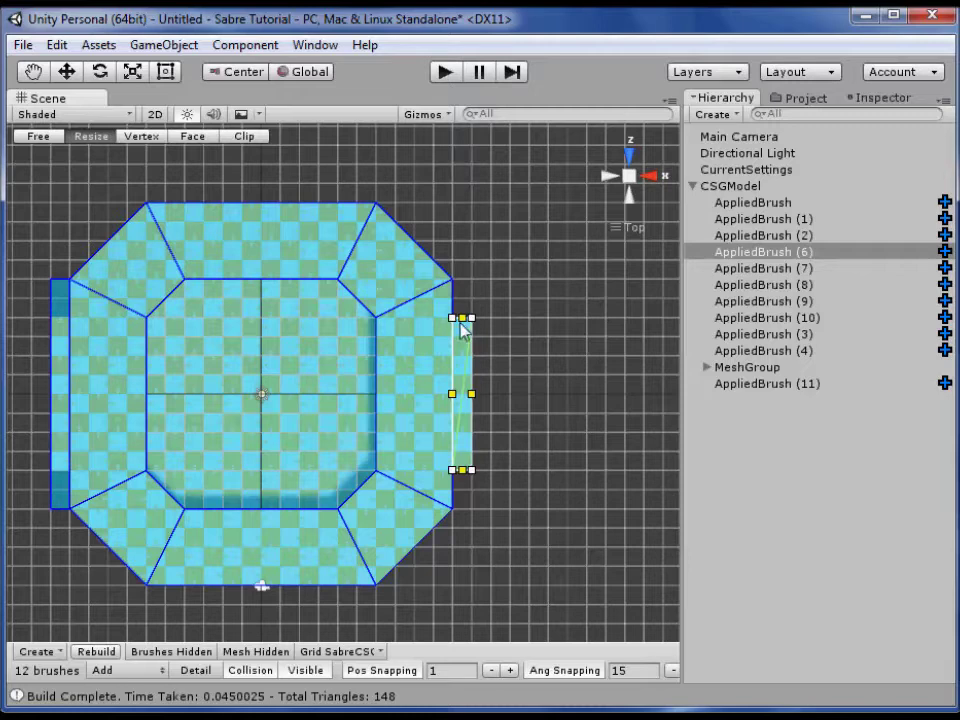
{"action": "left_click_drag", "start_coordinate": [461, 317], "coordinate": [461, 278]}
{"action": "left_click_drag", "start_coordinate": [463, 470], "coordinate": [462, 491]}
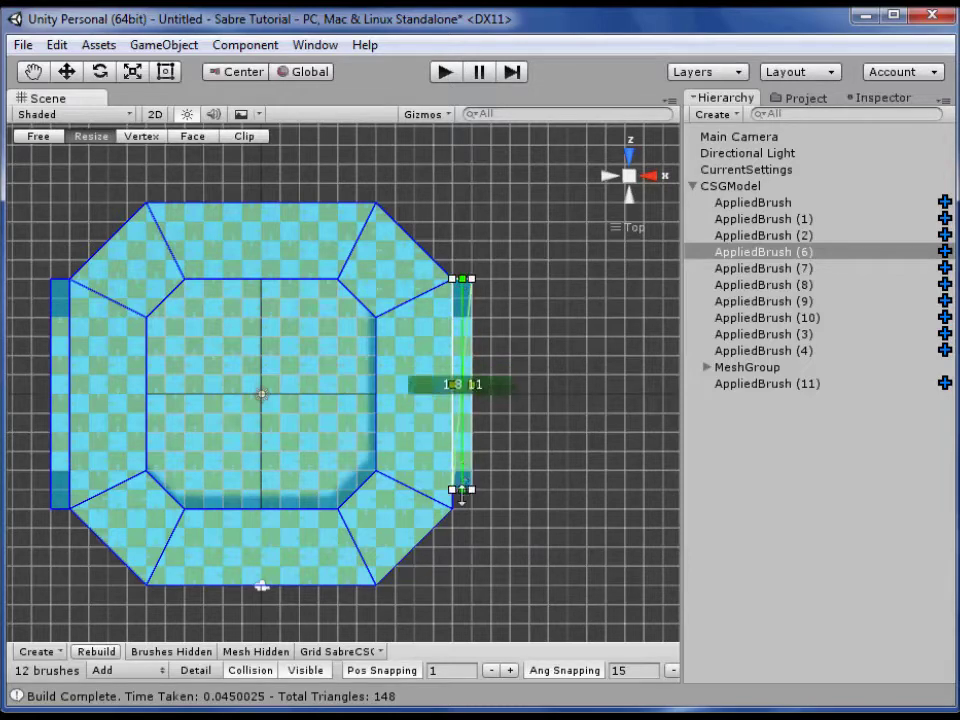
{"action": "middle_click_drag", "start_coordinate": [542, 470], "coordinate": [486, 376]}
{"action": "scroll", "coordinate": [508, 395], "scroll_direction": "up", "scroll_amount": 4}
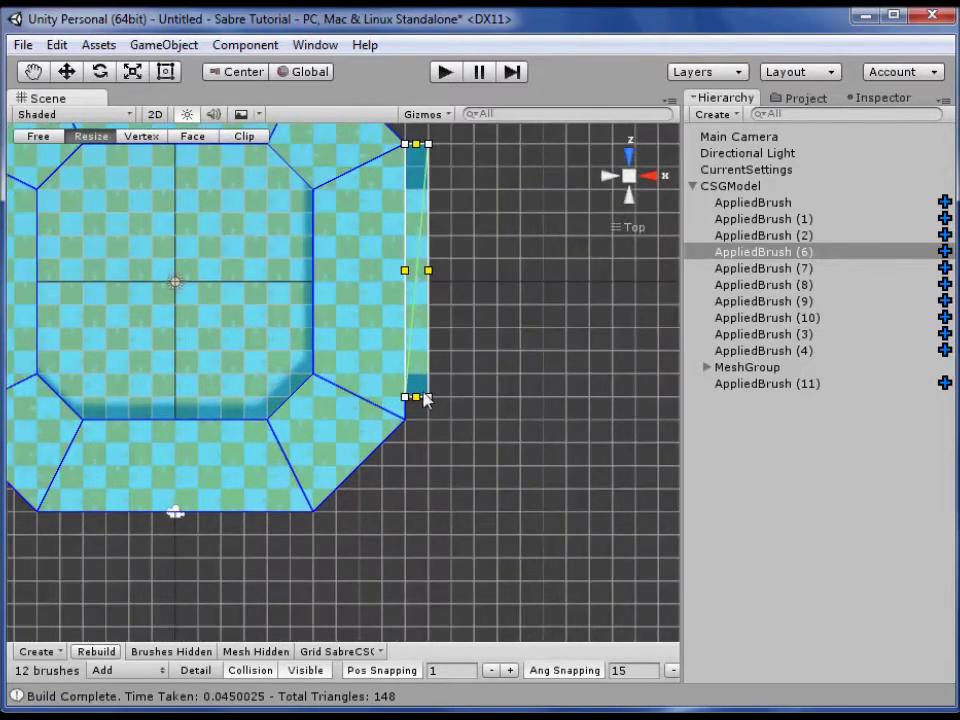
{"action": "mouse_move", "coordinate": [419, 410]}
{"action": "left_mouse_down"}
{"action": "mouse_move", "coordinate": [442, 427]}
{"action": "mouse_move", "coordinate": [426, 418]}
{"action": "left_mouse_up"}
Set position snapping to 0.5 and move the right wall's lower outer corner vertex 0.5 units outward in vertex mode
{"action": "key", "text": "space"}
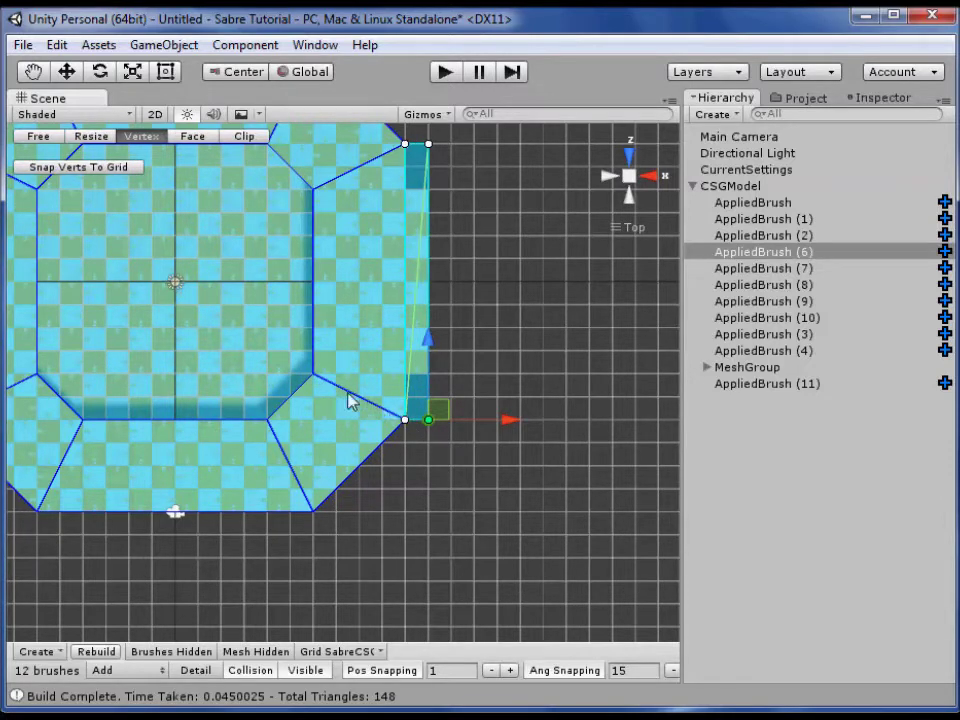
{"action": "scroll", "coordinate": [328, 454], "scroll_direction": "up", "scroll_amount": 5}
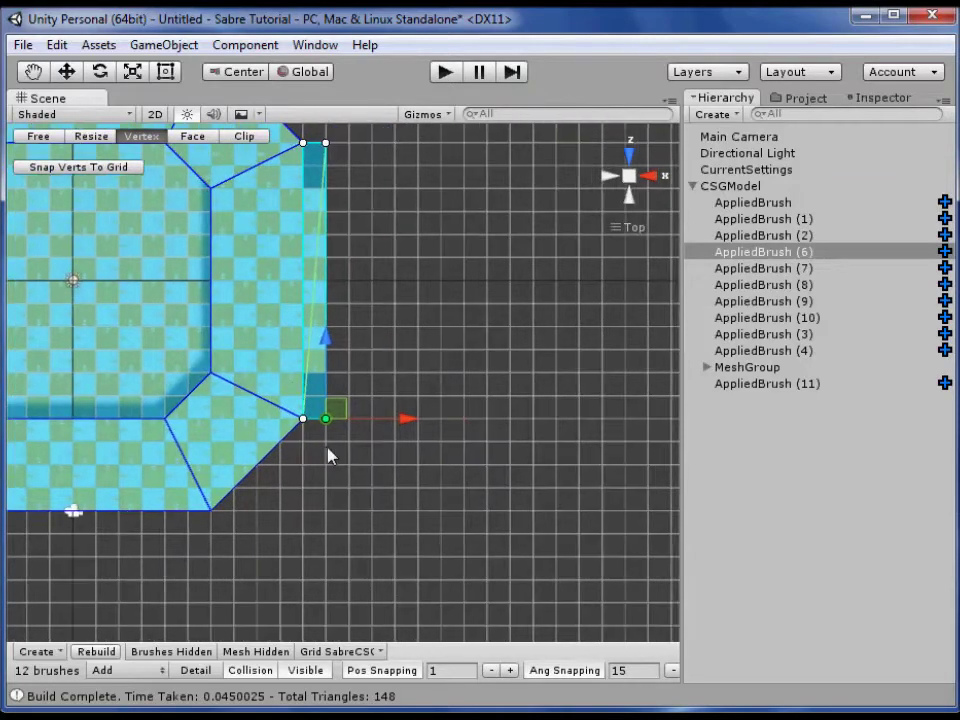
{"action": "left_click", "coordinate": [491, 670]}
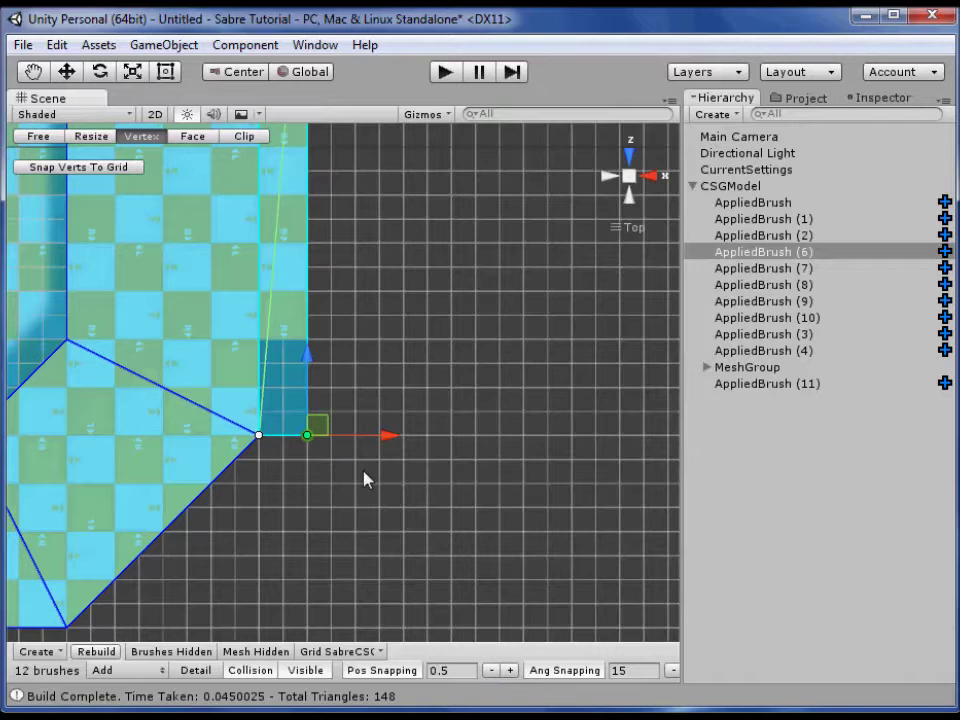
{"action": "left_click_drag", "start_coordinate": [307, 381], "coordinate": [307, 403]}
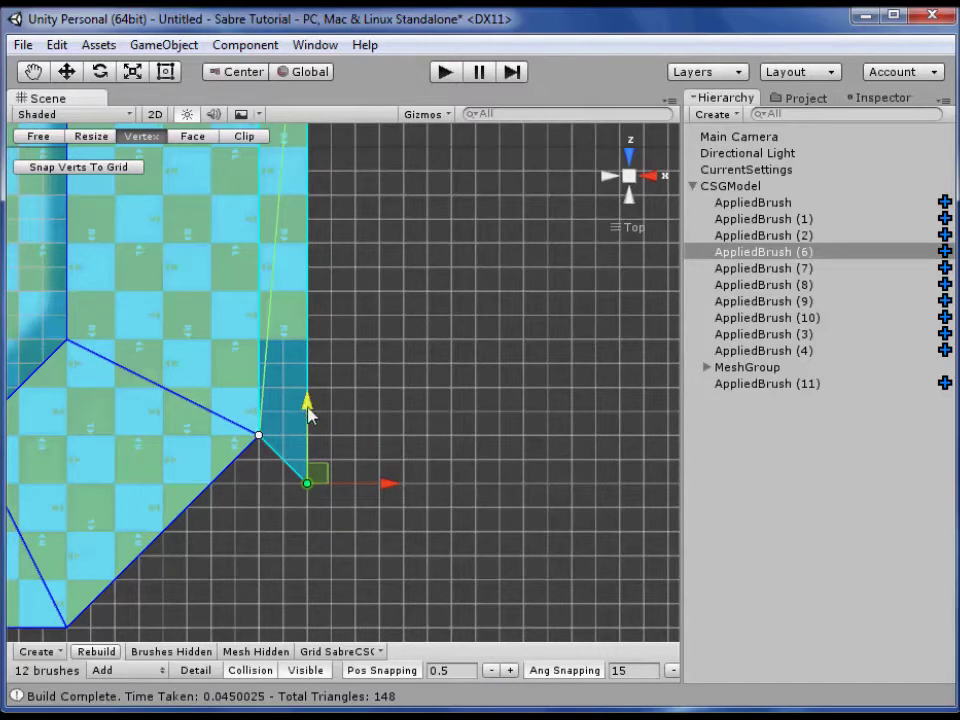
{"action": "key", "text": "ctrl+z"}
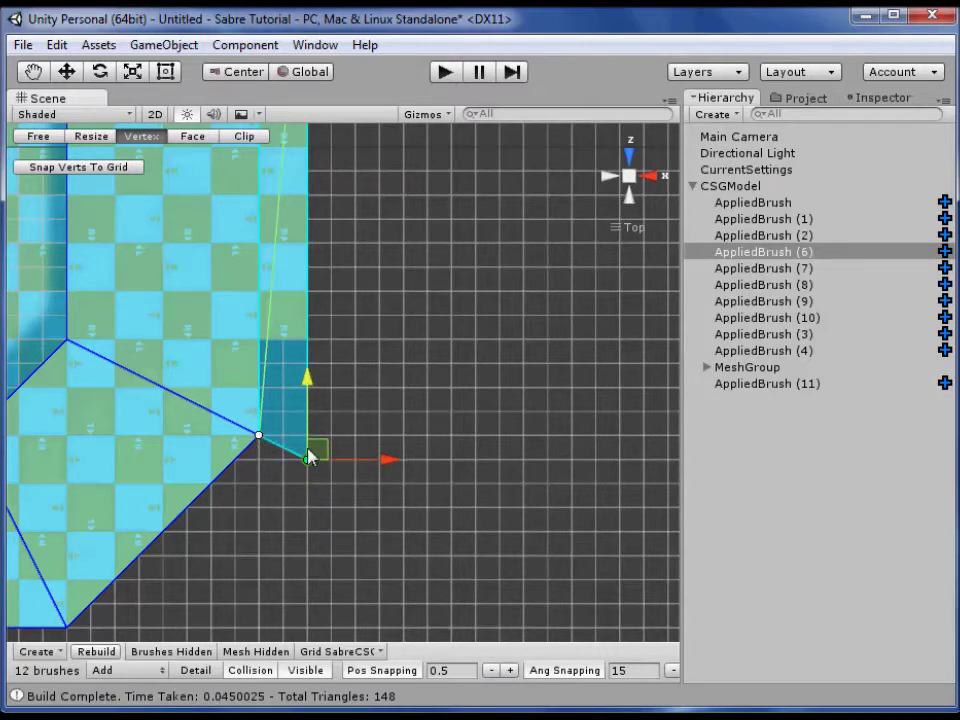
Move the right wall's upper outer corner vertex 0.5 units outward so that end is mitered too
{"action": "left_click", "coordinate": [427, 372]}
{"action": "middle_click_drag", "start_coordinate": [440, 298], "coordinate": [480, 562]}
{"action": "scroll", "coordinate": [480, 561], "scroll_direction": "down", "scroll_amount": 5}
{"action": "middle_click_drag", "start_coordinate": [460, 305], "coordinate": [449, 376]}
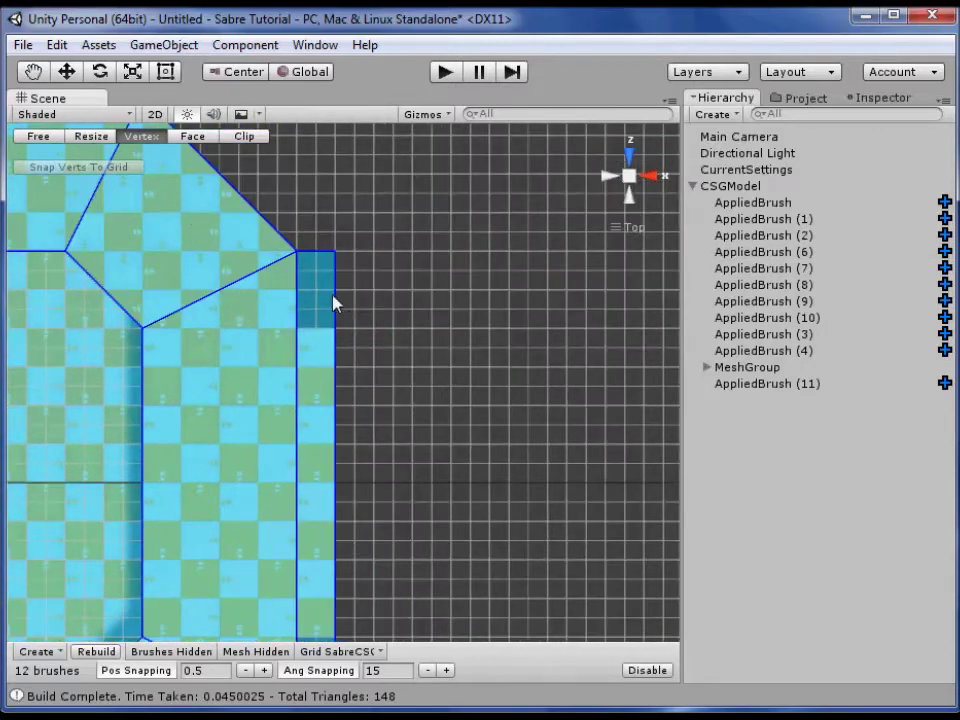
{"action": "left_click", "coordinate": [333, 302]}
{"action": "left_click", "coordinate": [334, 251]}
{"action": "left_click_drag", "start_coordinate": [336, 202], "coordinate": [336, 183]}
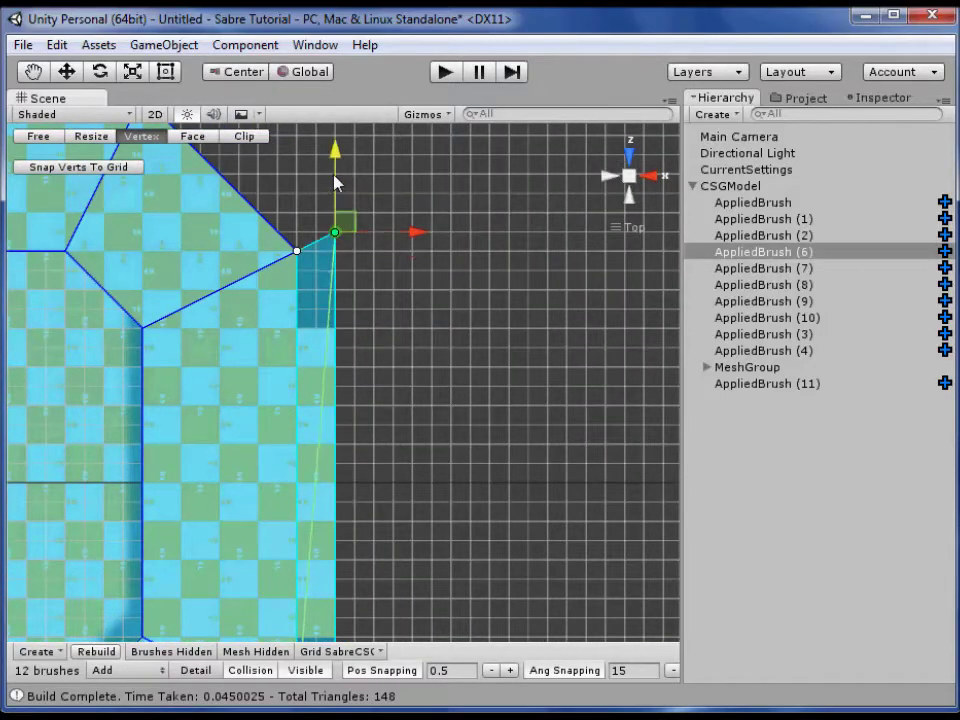
{"action": "left_click", "coordinate": [382, 262]}
Move both outer corner vertices of the left wall brush 0.5 units outward to miter its ends
{"action": "middle_click_drag", "start_coordinate": [238, 373], "coordinate": [429, 313]}
{"action": "scroll", "coordinate": [429, 313], "scroll_direction": "down", "scroll_amount": 10}
{"action": "middle_click_drag", "start_coordinate": [253, 375], "coordinate": [499, 364]}
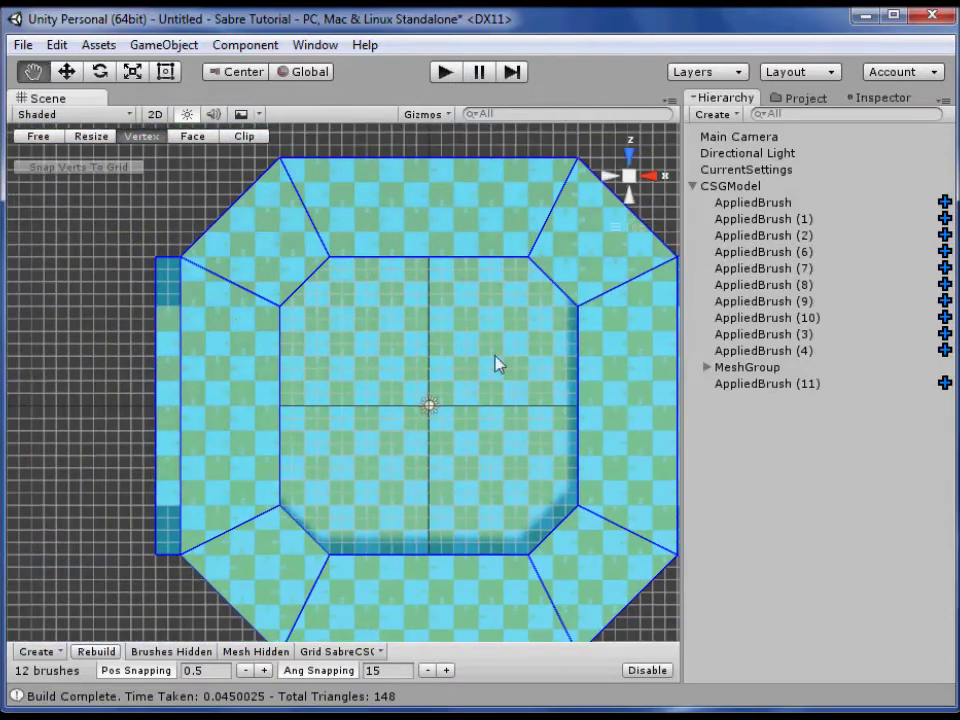
{"action": "left_click", "coordinate": [160, 270]}
{"action": "left_click_drag", "start_coordinate": [141, 253], "coordinate": [163, 272]}
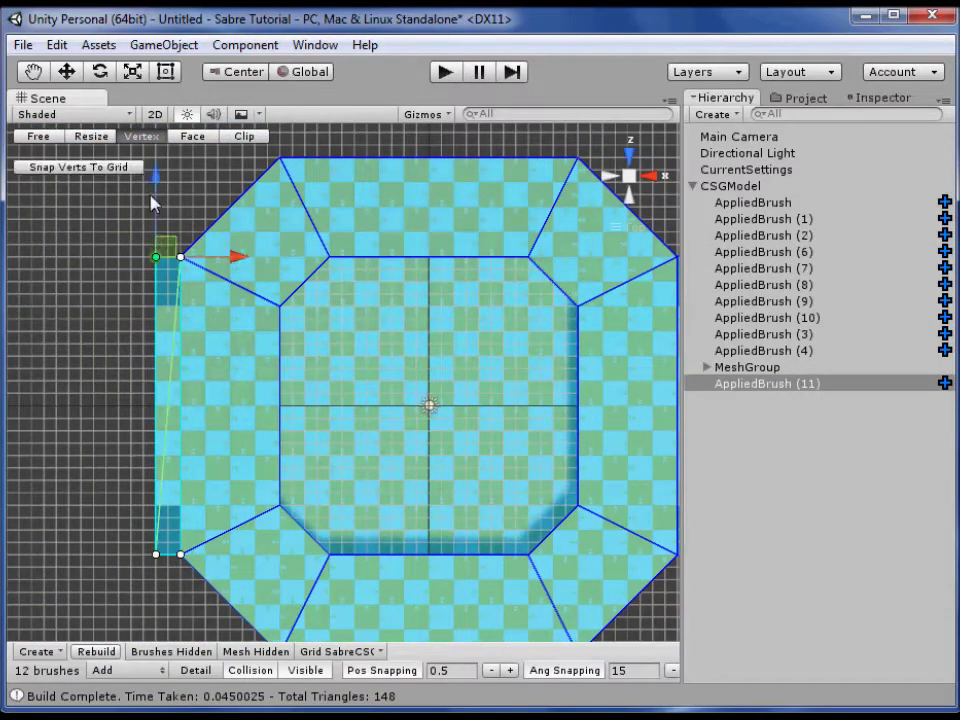
{"action": "left_click_drag", "start_coordinate": [152, 203], "coordinate": [152, 190]}
{"action": "left_click_drag", "start_coordinate": [124, 508], "coordinate": [172, 560]}
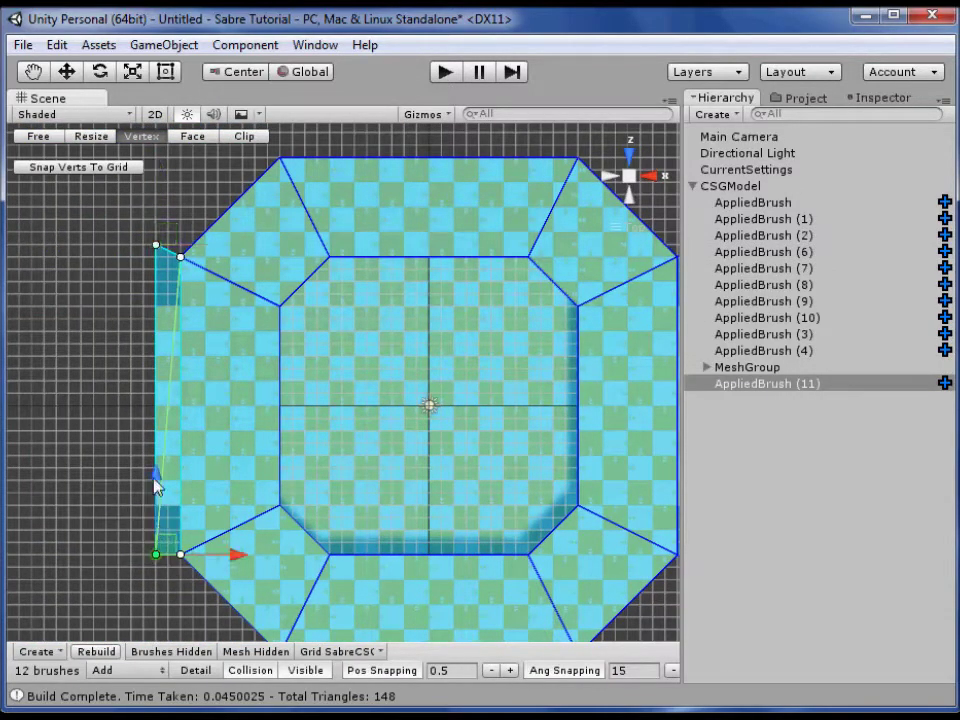
{"action": "left_click", "coordinate": [71, 512]}
{"action": "middle_click_drag", "start_coordinate": [71, 512], "coordinate": [74, 470]}
{"action": "left_click", "coordinate": [267, 235]}
{"action": "left_click", "coordinate": [401, 261]}
{"action": "left_click", "coordinate": [377, 274]}
{"action": "middle_click_drag", "start_coordinate": [377, 274], "coordinate": [403, 424]}
{"action": "scroll", "coordinate": [210, 375], "scroll_direction": "down", "scroll_amount": 2}
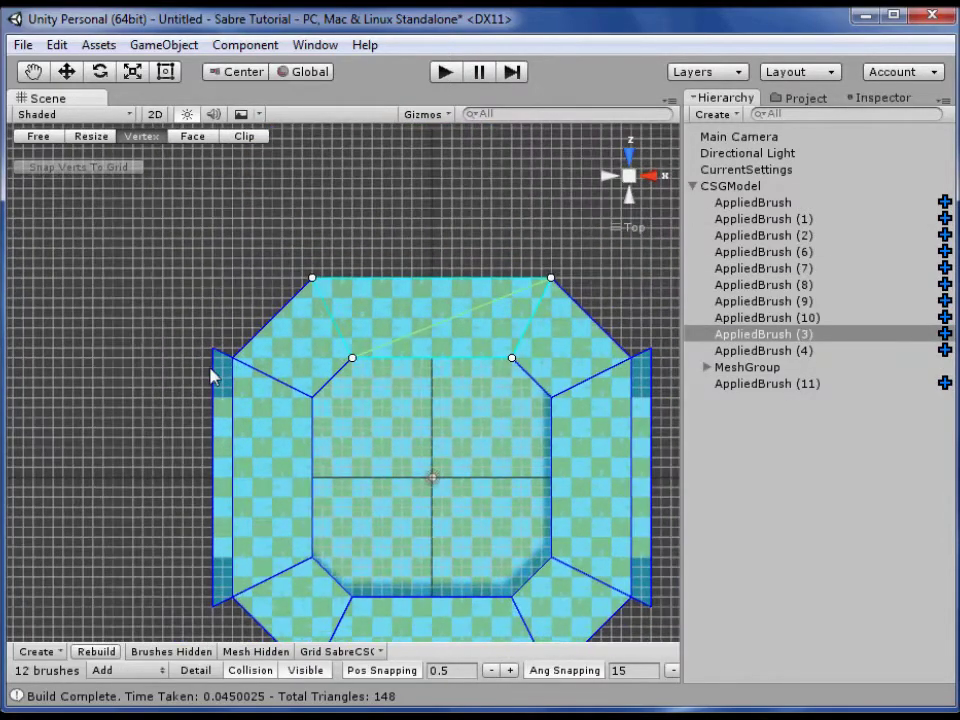
{"action": "left_click", "coordinate": [159, 370]}
{"action": "middle_click_drag", "start_coordinate": [159, 370], "coordinate": [199, 352]}
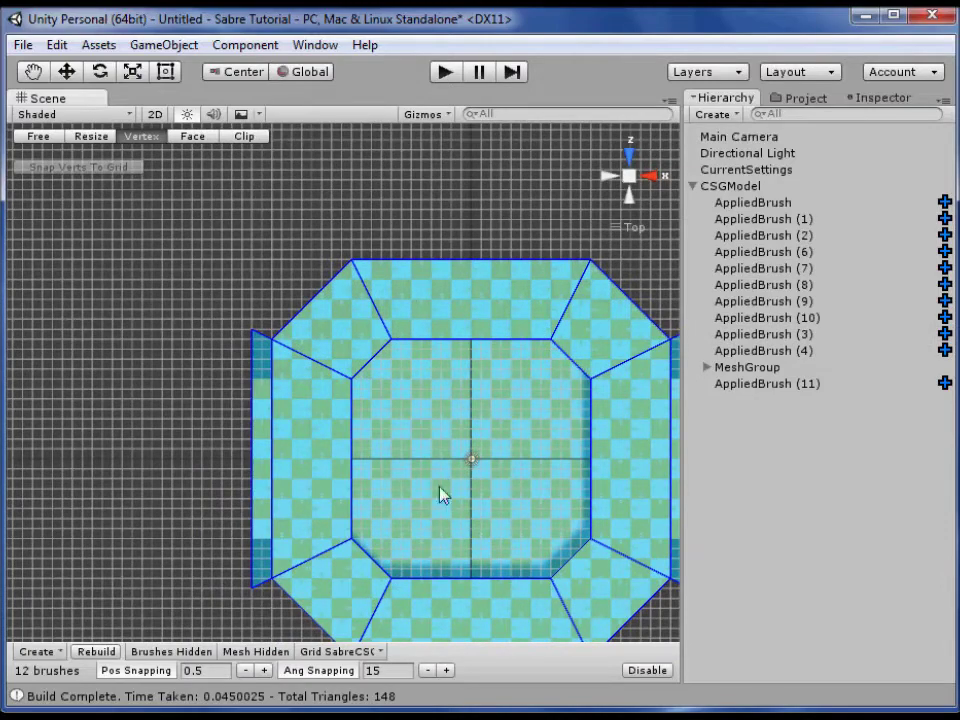
{"action": "middle_click_drag", "start_coordinate": [368, 422], "coordinate": [405, 378]}
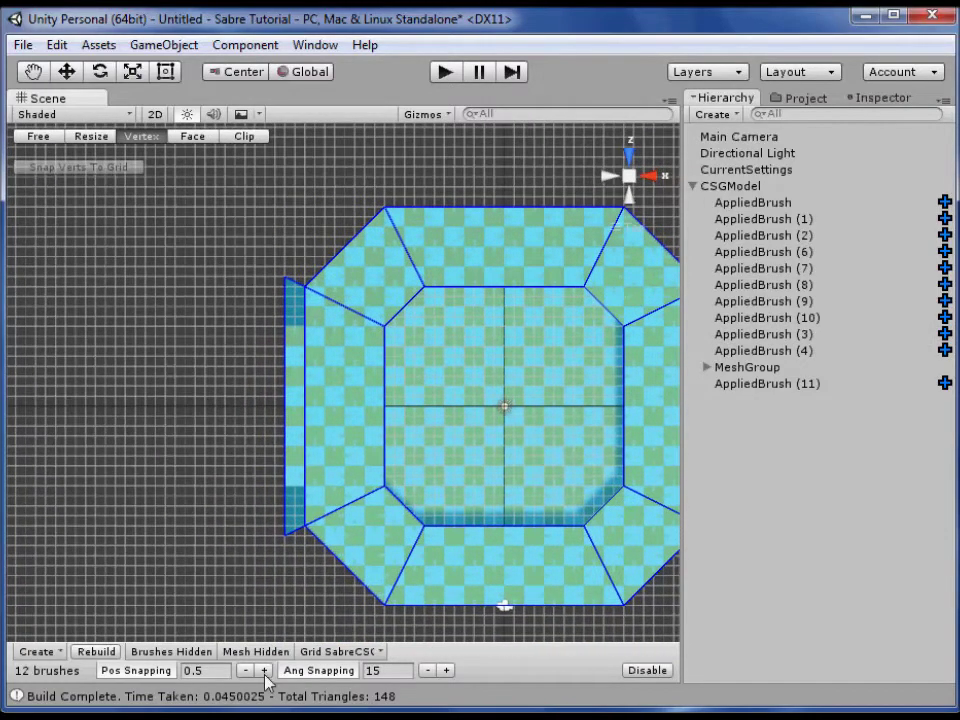
Set position snapping to 1, duplicate the left floor brush and move the copy to the empty grid area left of the octagon
{"action": "left_click", "coordinate": [265, 670]}
{"action": "left_click", "coordinate": [325, 437]}
{"action": "middle_click_drag", "start_coordinate": [250, 432], "coordinate": [332, 429]}
{"action": "scroll", "coordinate": [353, 424], "scroll_direction": "down", "scroll_amount": 5}
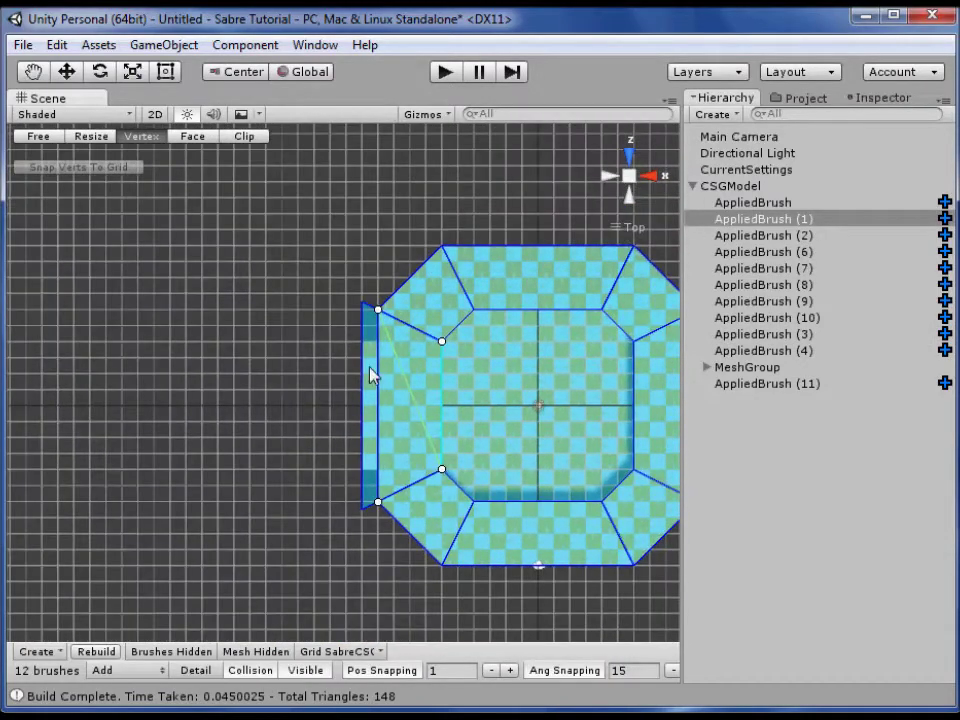
{"action": "key", "text": "ctrl+d"}
{"action": "mouse_move", "coordinate": [407, 381]}
{"action": "left_mouse_down"}
{"action": "mouse_move", "coordinate": [184, 369]}
{"action": "mouse_move", "coordinate": [180, 352]}
{"action": "left_mouse_up"}
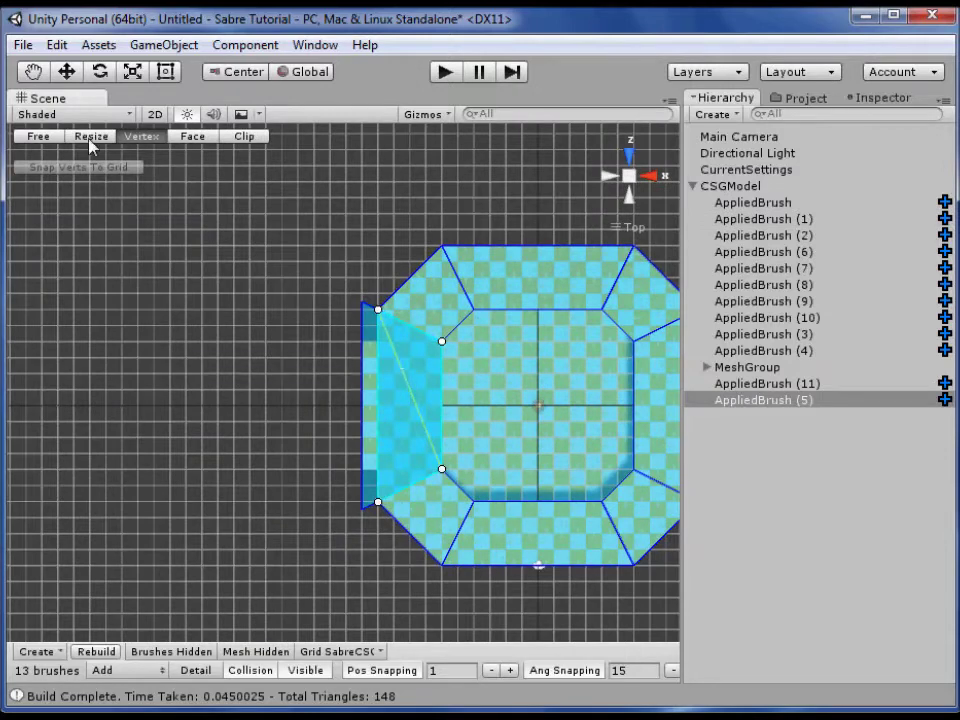
{"action": "left_click", "coordinate": [89, 141]}
{"action": "mouse_move", "coordinate": [424, 439]}
{"action": "left_mouse_down"}
{"action": "mouse_move", "coordinate": [296, 349]}
{"action": "mouse_move", "coordinate": [152, 339]}
{"action": "left_mouse_up"}
Square the copied brush into a rectangle by moving its two outer vertices inward two grid units each
{"action": "left_click", "coordinate": [141, 136]}
{"action": "left_click_drag", "start_coordinate": [77, 258], "coordinate": [120, 330]}
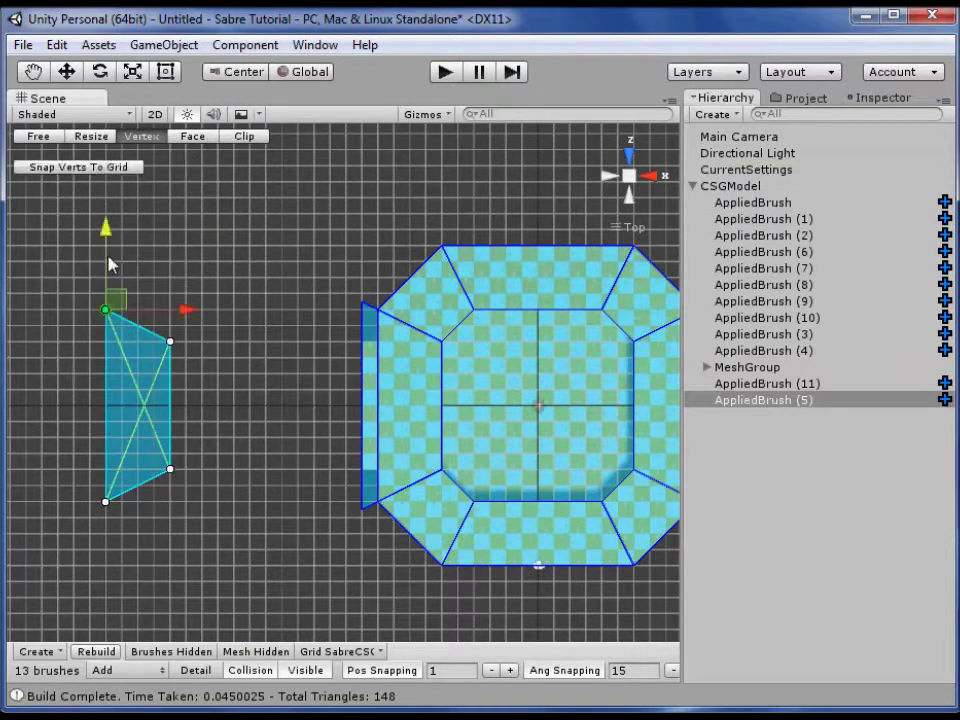
{"action": "left_click_drag", "start_coordinate": [110, 260], "coordinate": [112, 290]}
{"action": "left_click_drag", "start_coordinate": [81, 484], "coordinate": [131, 533]}
{"action": "mouse_move", "coordinate": [110, 441]}
{"action": "left_mouse_down"}
{"action": "mouse_move", "coordinate": [110, 425]}
{"action": "mouse_move", "coordinate": [203, 418]}
{"action": "left_mouse_up"}
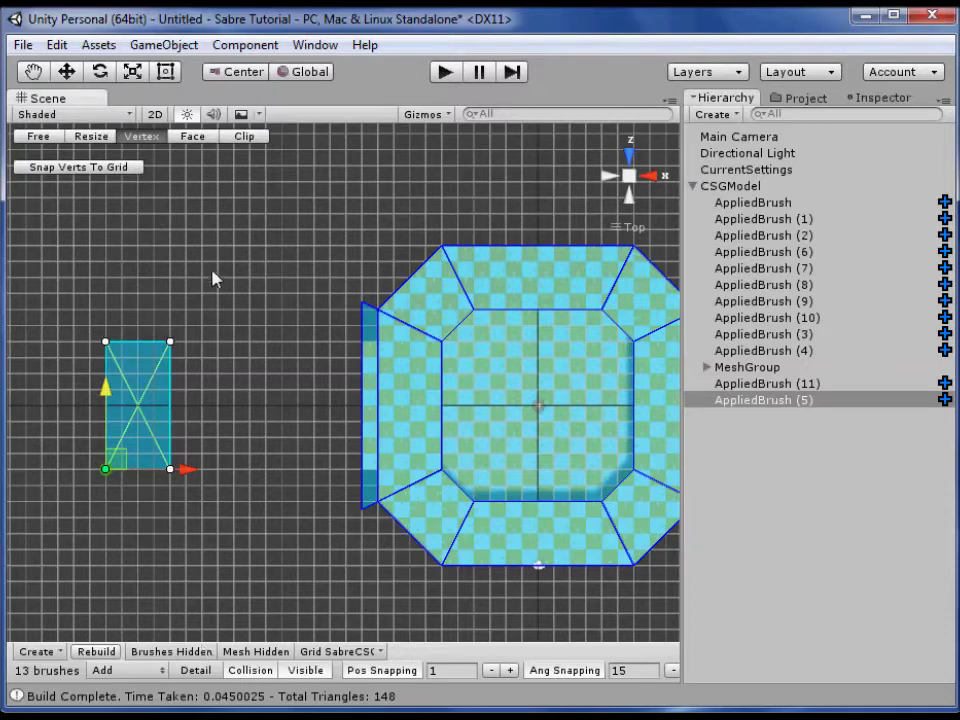
{"action": "left_click", "coordinate": [231, 398]}
Duplicate the rectangular brush and move the copy up and to the right, between it and the octagon
{"action": "middle_click_drag", "start_coordinate": [230, 397], "coordinate": [258, 431]}
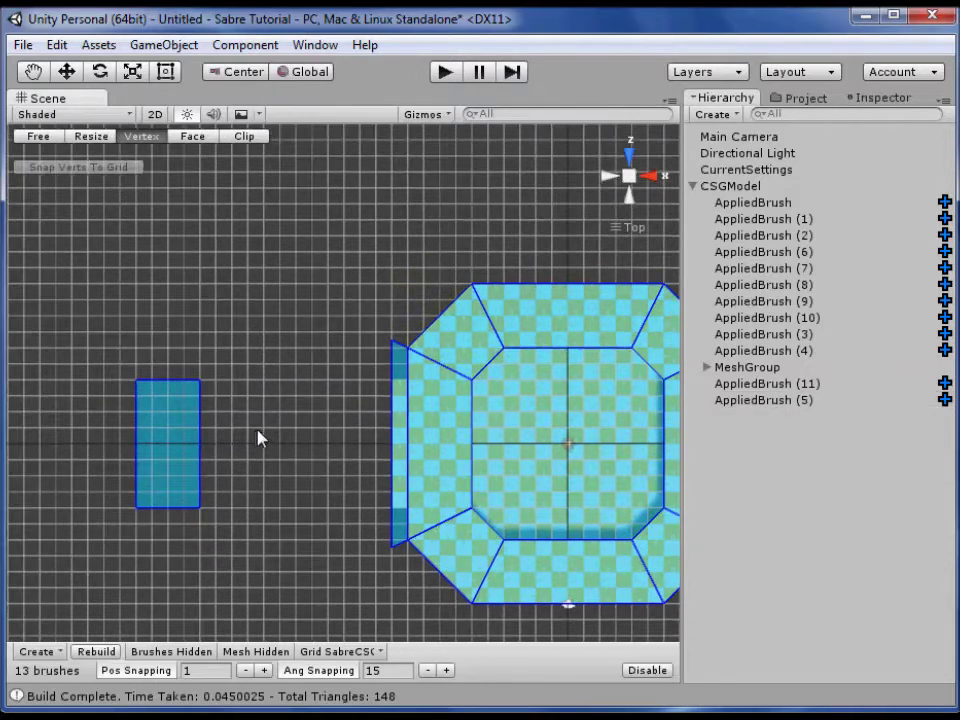
{"action": "scroll", "coordinate": [182, 450], "scroll_direction": "up", "scroll_amount": 6}
{"action": "left_click", "coordinate": [135, 456]}
{"action": "key", "text": "ctrl+d"}
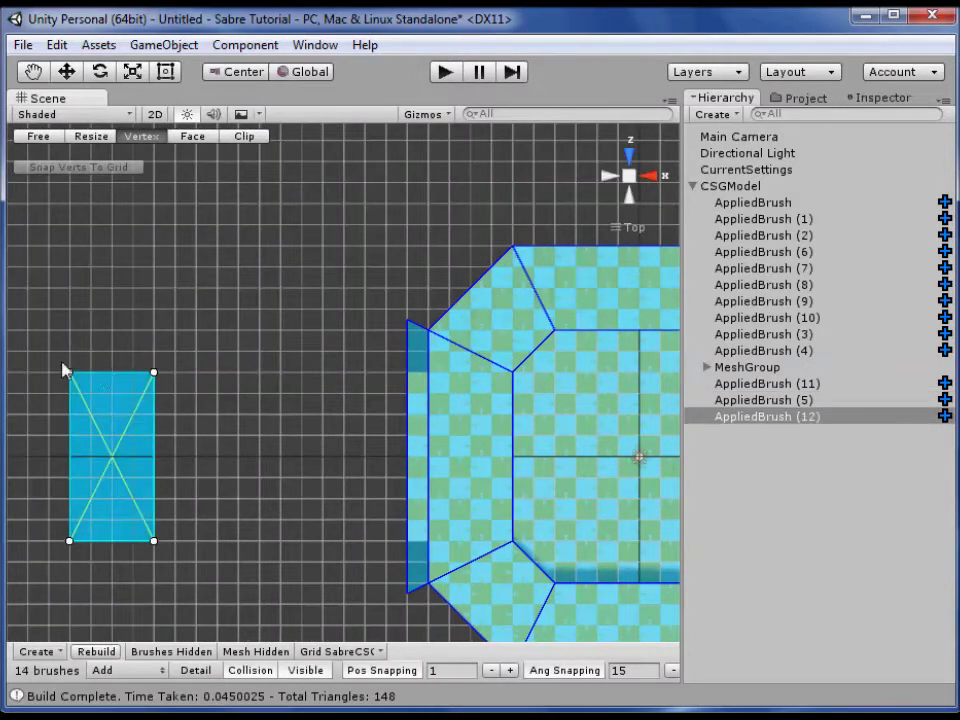
{"action": "mouse_move", "coordinate": [126, 439]}
{"action": "left_mouse_down"}
{"action": "mouse_move", "coordinate": [216, 290]}
{"action": "mouse_move", "coordinate": [223, 251]}
{"action": "mouse_move", "coordinate": [253, 249]}
{"action": "left_mouse_up"}
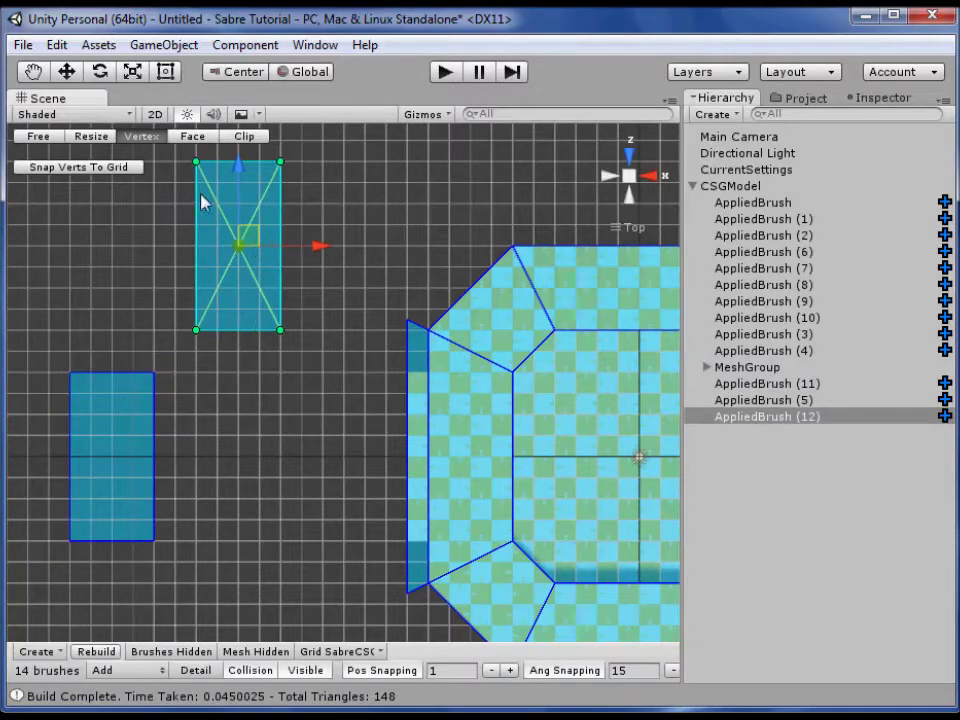
Reshape the upper copy into a horizontal rectangle 8 grid units wide and 4 deep
{"action": "scroll", "coordinate": [386, 260], "scroll_direction": "up", "scroll_amount": 1}
{"action": "middle_click_drag", "start_coordinate": [386, 252], "coordinate": [405, 322]}
{"action": "left_click_drag", "start_coordinate": [219, 221], "coordinate": [318, 264]}
{"action": "left_click_drag", "start_coordinate": [265, 178], "coordinate": [272, 272]}
{"action": "left_click", "coordinate": [91, 136]}
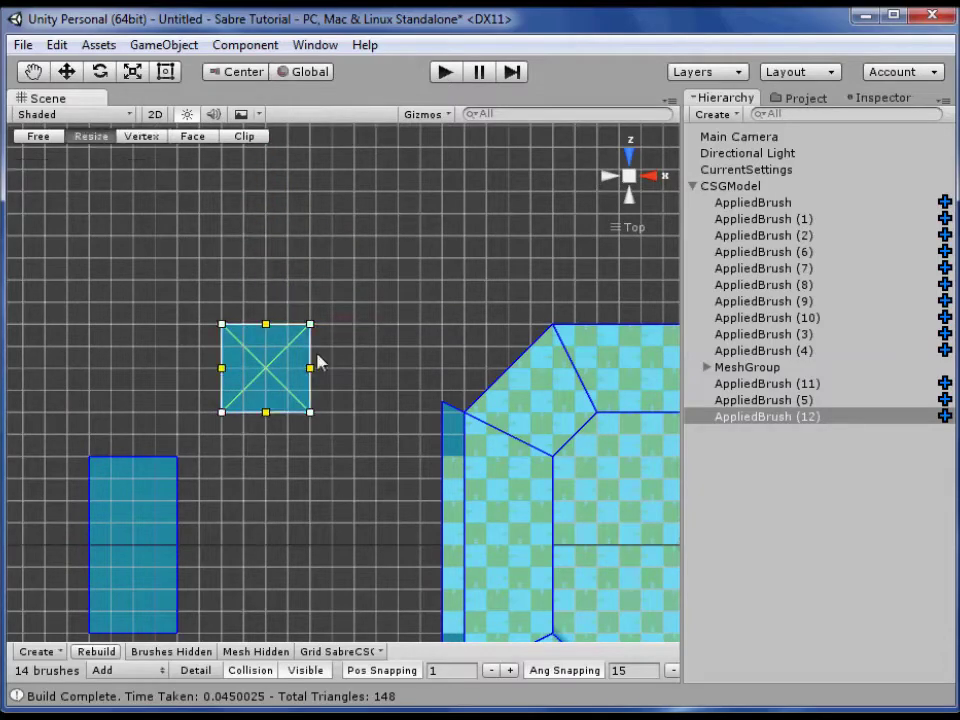
{"action": "left_click_drag", "start_coordinate": [310, 369], "coordinate": [399, 369]}
{"action": "middle_click_drag", "start_coordinate": [328, 506], "coordinate": [375, 444]}
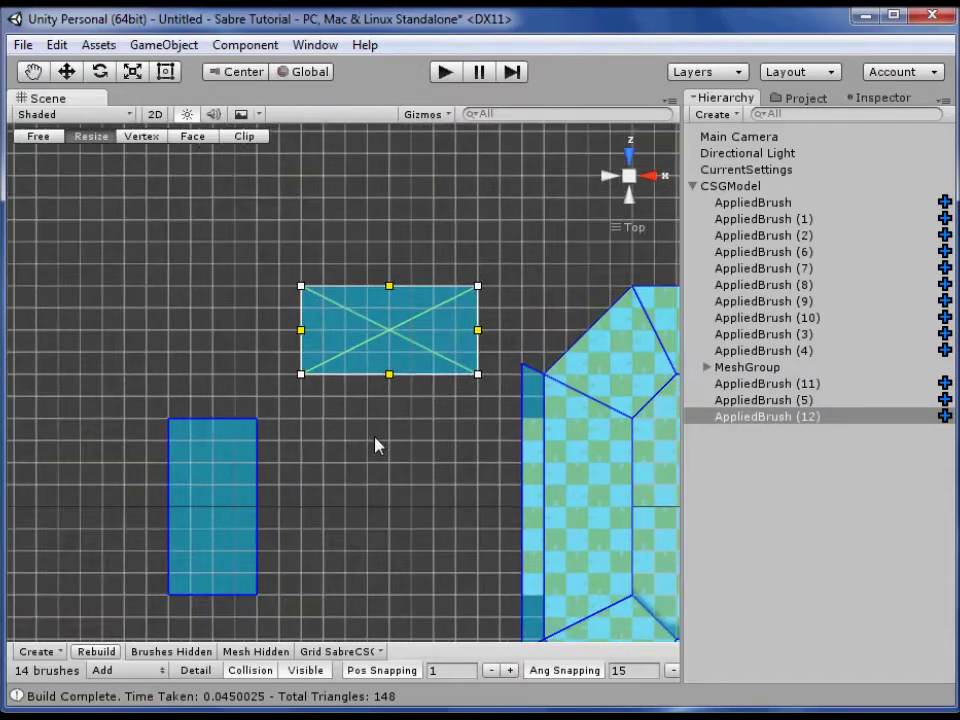
{"action": "left_click", "coordinate": [345, 270]}
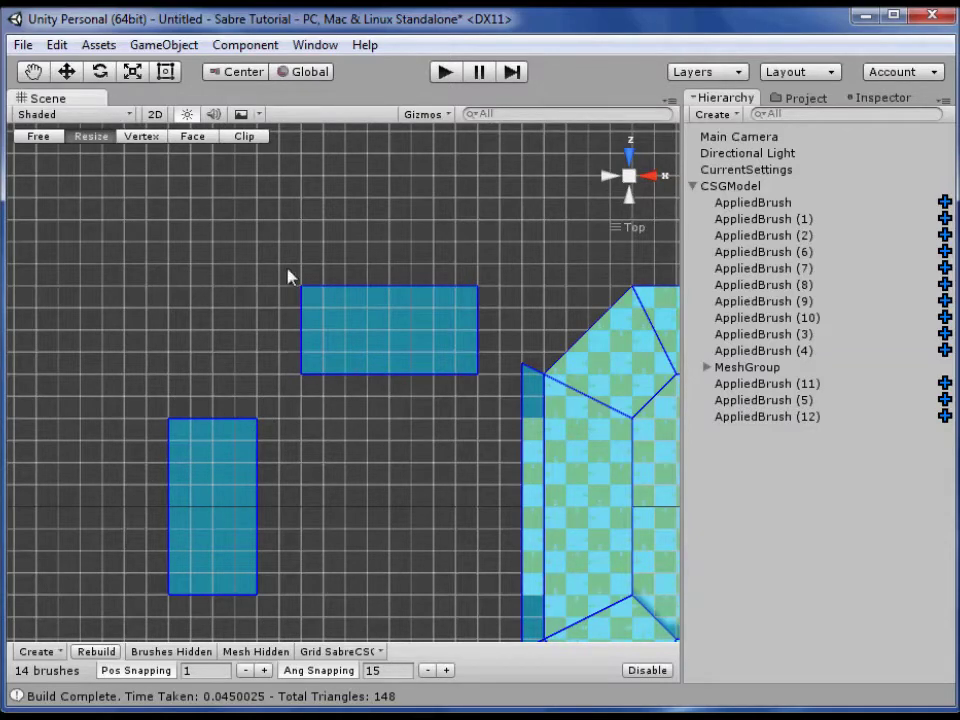
Duplicate the horizontal rectangle and move the copy so its lower-left corner meets the vertical rectangle's upper-right corner
{"action": "left_click", "coordinate": [335, 355]}
{"action": "middle_click_drag", "start_coordinate": [381, 454], "coordinate": [296, 467]}
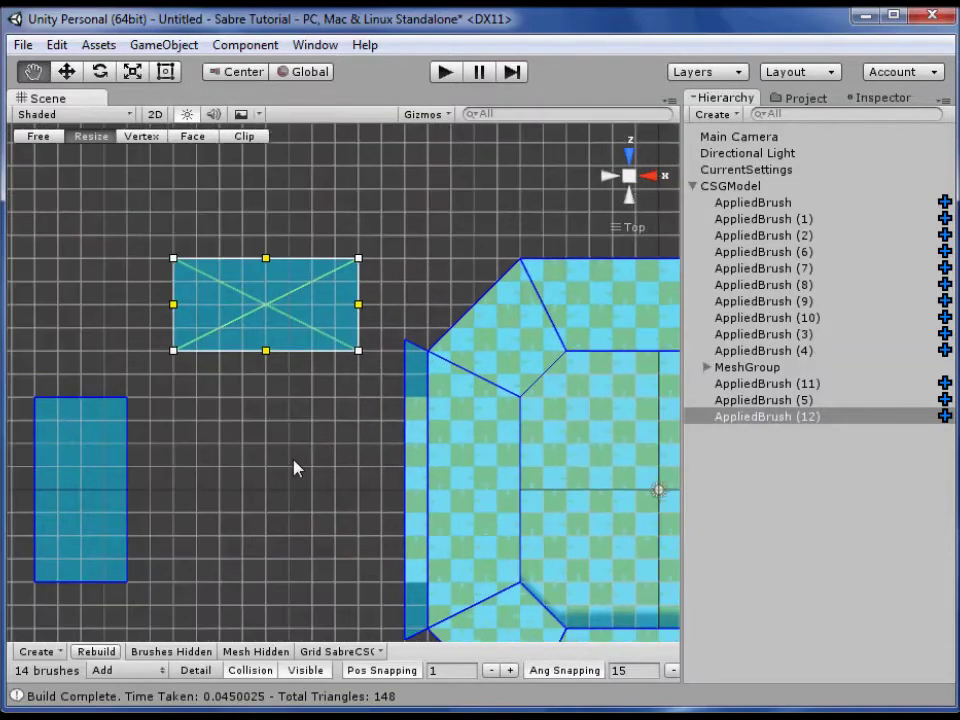
{"action": "key", "text": "ctrl+d"}
{"action": "left_click", "coordinate": [141, 136]}
{"action": "left_click_drag", "start_coordinate": [141, 231], "coordinate": [452, 405]}
{"action": "left_click_drag", "start_coordinate": [268, 291], "coordinate": [226, 336]}
Move the new copy's corner vertices onto the adjoining ends of both rectangles, forming a diagonal piece that bridges them
{"action": "left_click", "coordinate": [128, 303]}
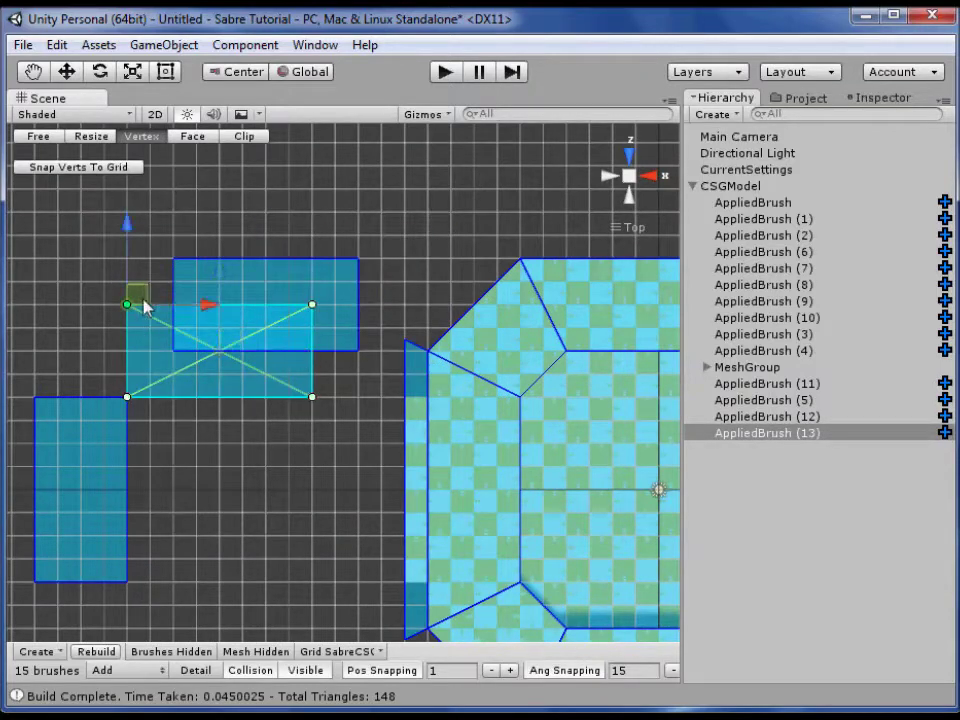
{"action": "left_click_drag", "start_coordinate": [142, 300], "coordinate": [47, 390]}
{"action": "left_click_drag", "start_coordinate": [250, 306], "coordinate": [368, 350]}
{"action": "left_click", "coordinate": [312, 304]}
{"action": "left_click_drag", "start_coordinate": [330, 302], "coordinate": [190, 258]}
{"action": "left_click", "coordinate": [312, 397]}
{"action": "mouse_move", "coordinate": [326, 392]}
{"action": "left_mouse_down"}
{"action": "mouse_move", "coordinate": [199, 343]}
{"action": "mouse_move", "coordinate": [176, 345]}
{"action": "left_mouse_up"}
{"action": "left_click", "coordinate": [238, 418]}
{"action": "middle_click_drag", "start_coordinate": [238, 418], "coordinate": [335, 400]}
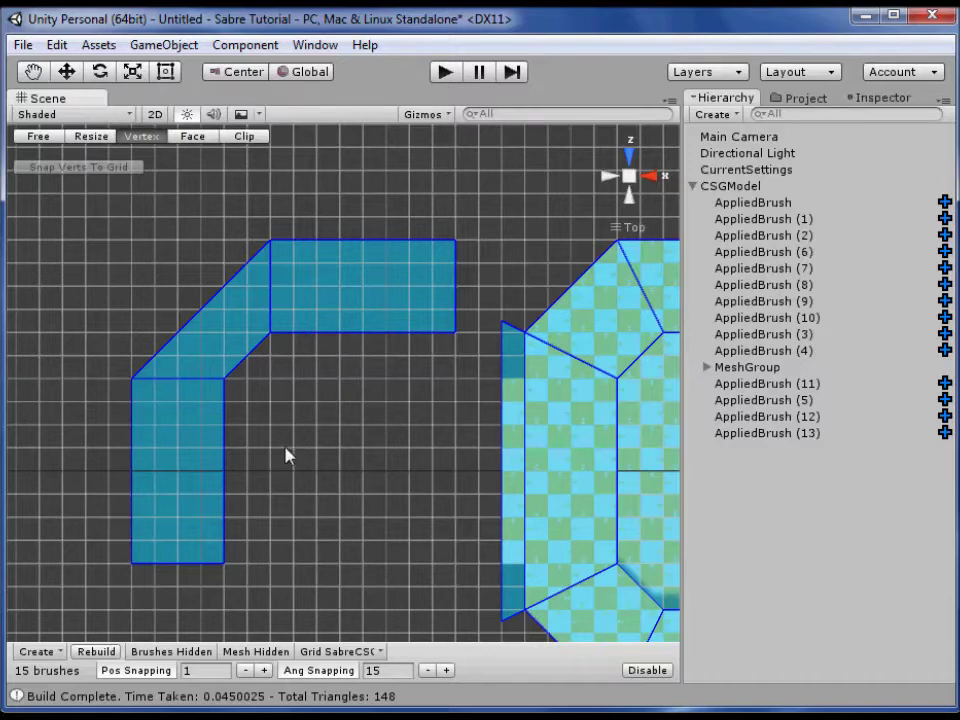
{"action": "middle_click_drag", "start_coordinate": [309, 435], "coordinate": [298, 449]}
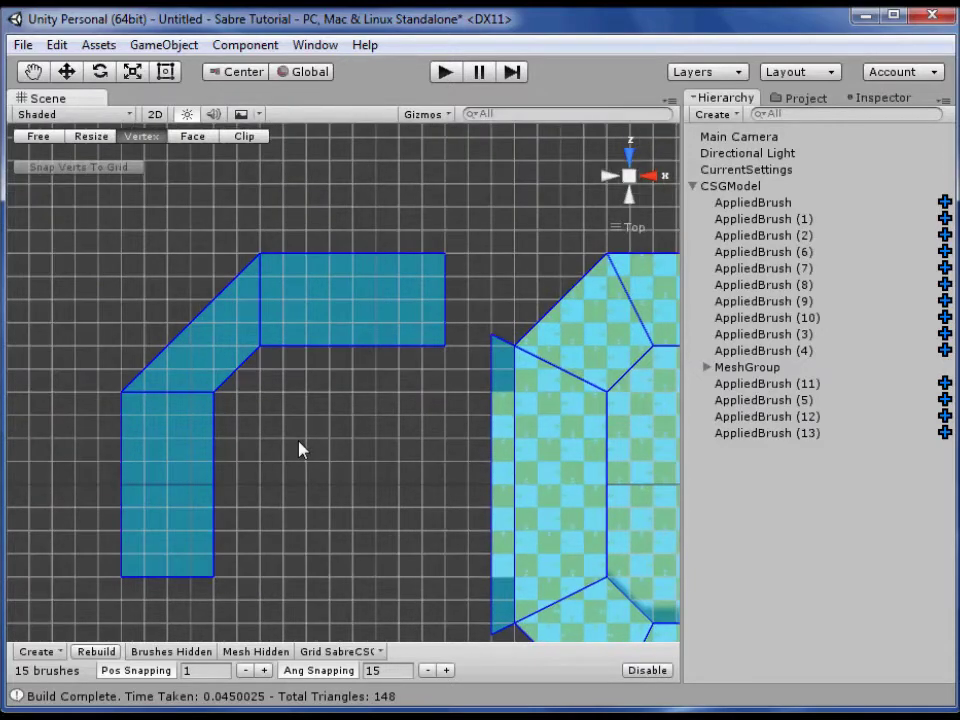
Move the horizontal rectangle's upper-left vertex two grid units to the left, angling its end edge
{"action": "left_click", "coordinate": [218, 339]}
{"action": "middle_click_drag", "start_coordinate": [290, 350], "coordinate": [311, 388]}
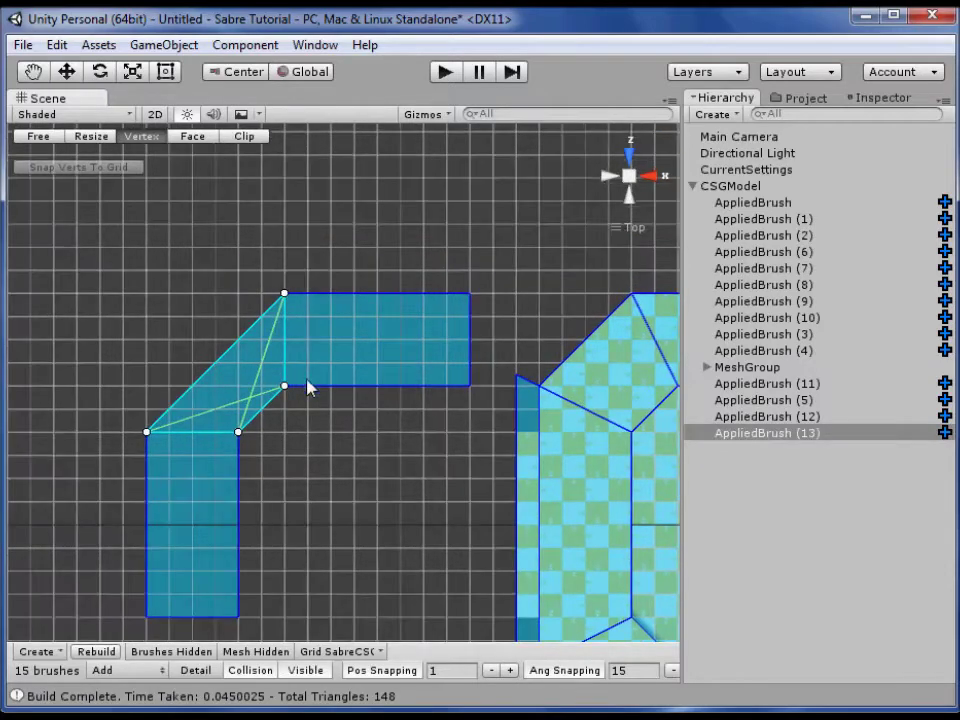
{"action": "scroll", "coordinate": [252, 477], "scroll_direction": "up", "scroll_amount": 2}
{"action": "mouse_move", "coordinate": [350, 382]}
{"action": "middle_mouse_down"}
{"action": "mouse_move", "coordinate": [429, 375]}
{"action": "mouse_move", "coordinate": [418, 336]}
{"action": "middle_mouse_up"}
{"action": "left_click", "coordinate": [369, 253]}
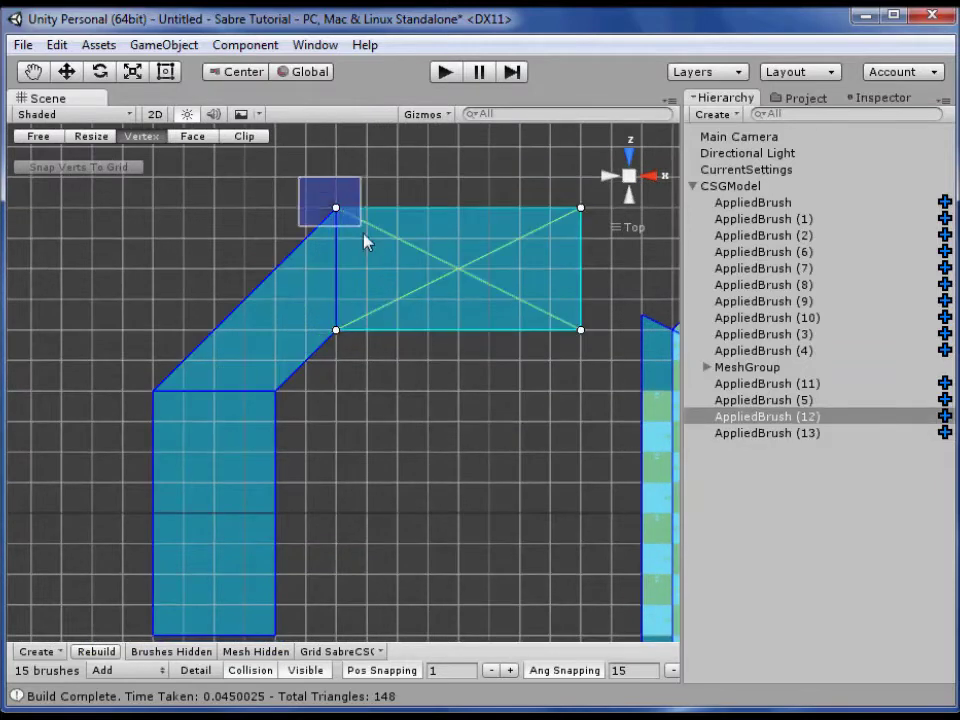
{"action": "left_click_drag", "start_coordinate": [364, 234], "coordinate": [367, 238]}
{"action": "left_click_drag", "start_coordinate": [421, 209], "coordinate": [359, 210]}
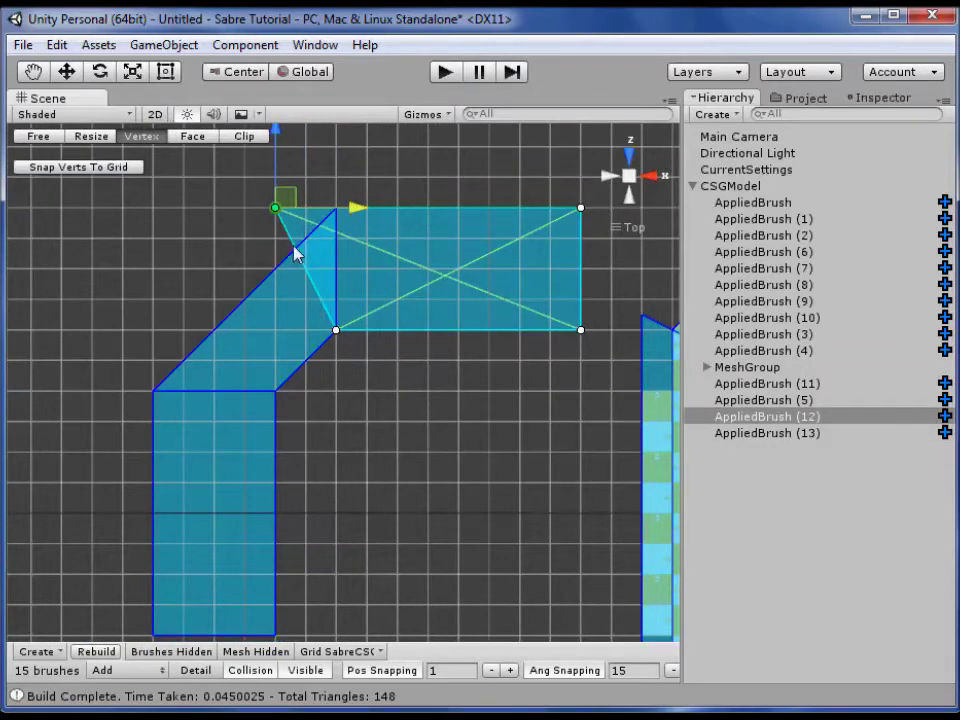
Move the diagonal piece's lower-left vertex up two grid units and its upper vertex two units left, onto the horizontal rectangle's angled end
{"action": "mouse_move", "coordinate": [357, 211]}
{"action": "left_mouse_down"}
{"action": "mouse_move", "coordinate": [390, 212]}
{"action": "mouse_move", "coordinate": [373, 214]}
{"action": "left_mouse_up"}
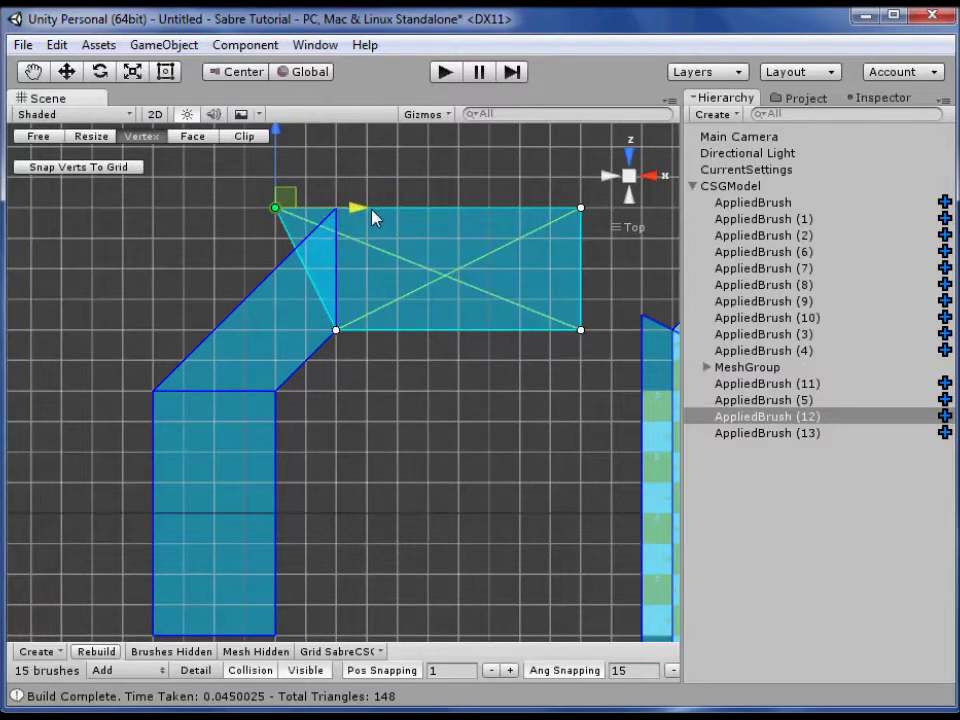
{"action": "left_click", "coordinate": [278, 302]}
{"action": "left_click", "coordinate": [278, 330]}
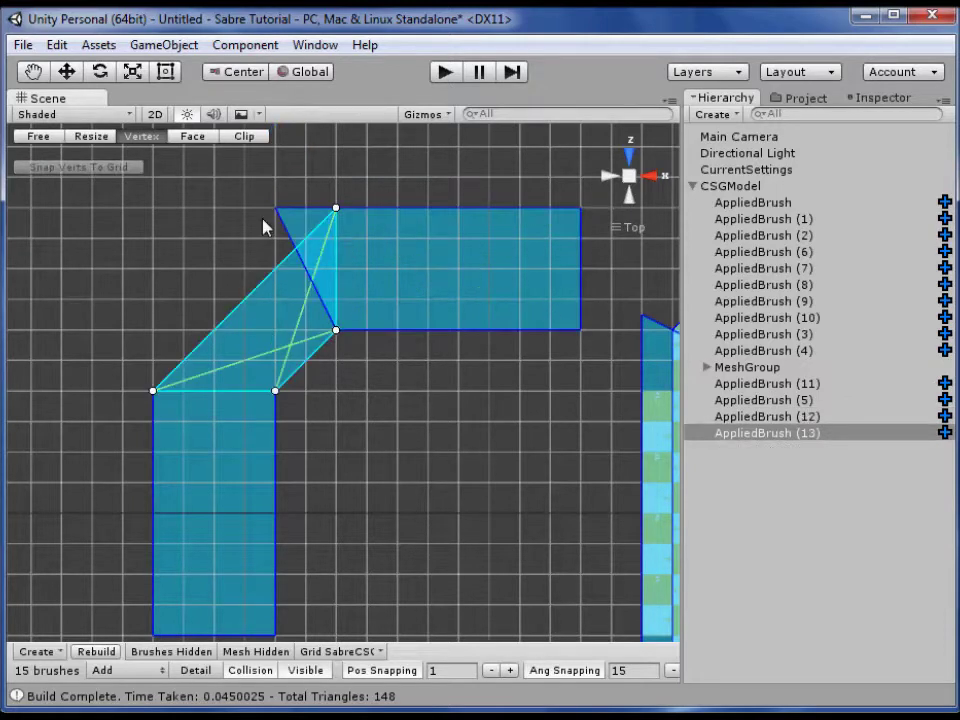
{"action": "left_click_drag", "start_coordinate": [116, 360], "coordinate": [197, 414]}
{"action": "left_click_drag", "start_coordinate": [155, 310], "coordinate": [167, 263]}
{"action": "left_click", "coordinate": [336, 208]}
{"action": "mouse_move", "coordinate": [403, 214]}
{"action": "left_mouse_down"}
{"action": "mouse_move", "coordinate": [333, 213]}
{"action": "mouse_move", "coordinate": [368, 210]}
{"action": "left_mouse_up"}
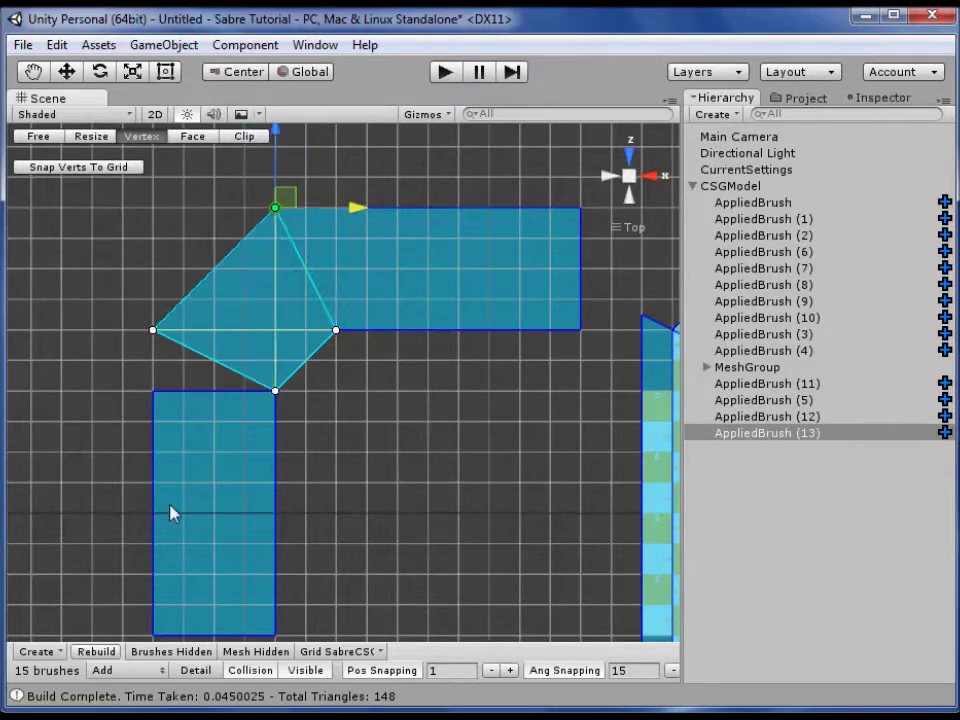
Move the vertical rectangle's upper-left vertex up two grid units to meet the diagonal piece
{"action": "left_click", "coordinate": [171, 512]}
{"action": "left_click_drag", "start_coordinate": [111, 358], "coordinate": [184, 450]}
{"action": "left_click_drag", "start_coordinate": [152, 313], "coordinate": [155, 248]}
{"action": "left_click", "coordinate": [333, 391]}
{"action": "middle_click_drag", "start_coordinate": [347, 364], "coordinate": [371, 426]}
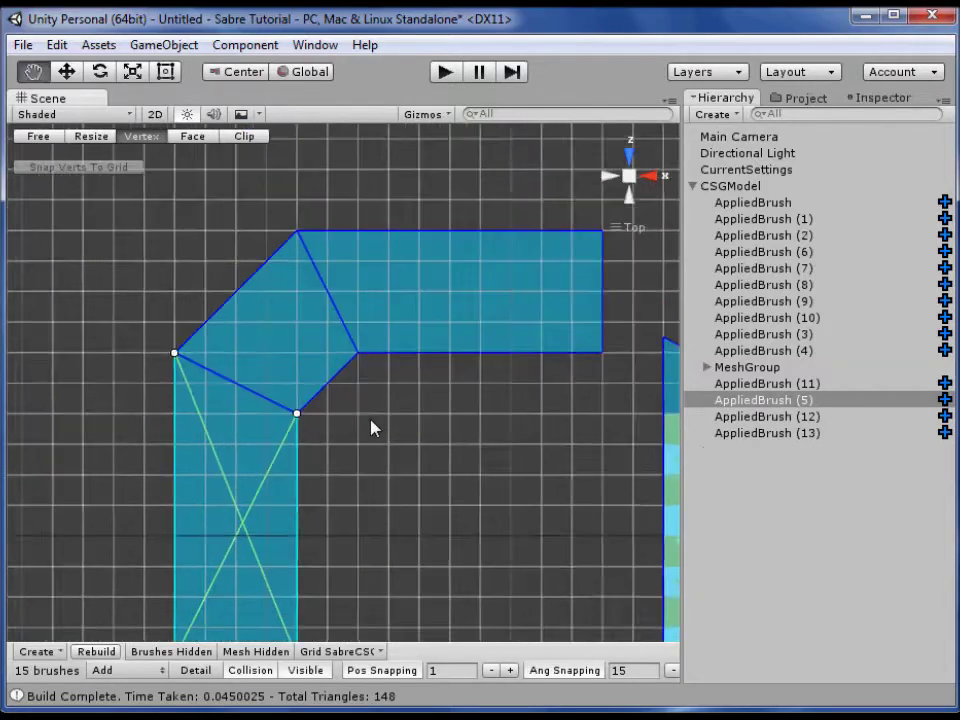
{"action": "scroll", "coordinate": [328, 379], "scroll_direction": "up", "scroll_amount": 1}
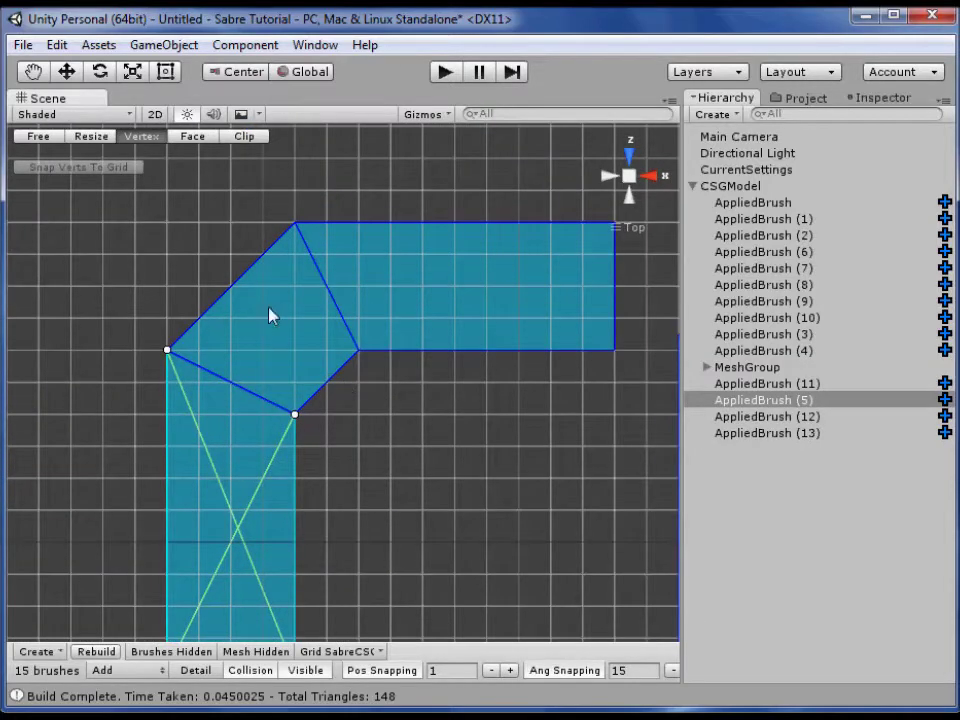
Compare the practice corner's angled joints with the octagonal room's corner pieces and left outer wall
{"action": "left_click", "coordinate": [386, 418]}
{"action": "middle_click_drag", "start_coordinate": [386, 418], "coordinate": [238, 347]}
{"action": "scroll", "coordinate": [238, 355], "scroll_direction": "down", "scroll_amount": 2}
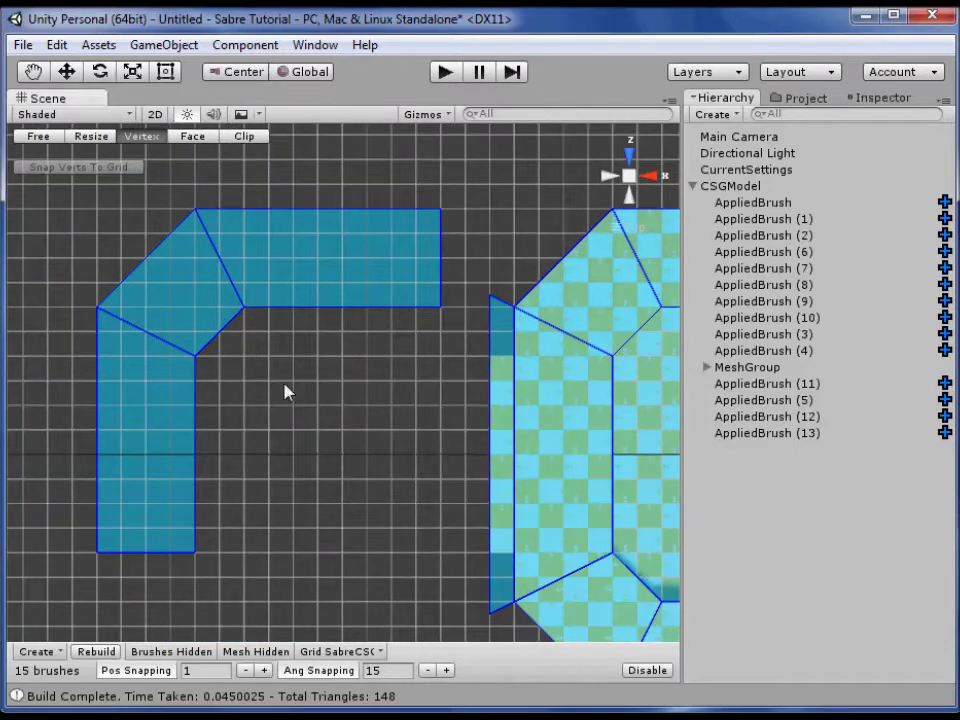
{"action": "middle_click_drag", "start_coordinate": [340, 385], "coordinate": [169, 332]}
{"action": "left_click", "coordinate": [437, 280]}
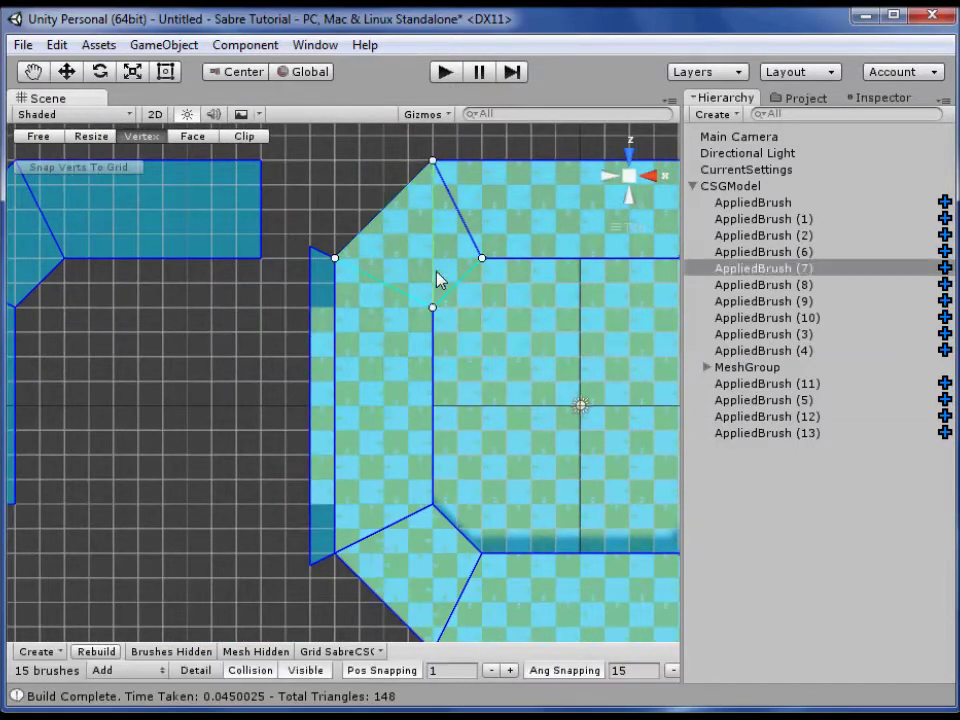
{"action": "left_click", "coordinate": [398, 373]}
{"action": "middle_click_drag", "start_coordinate": [274, 311], "coordinate": [160, 453]}
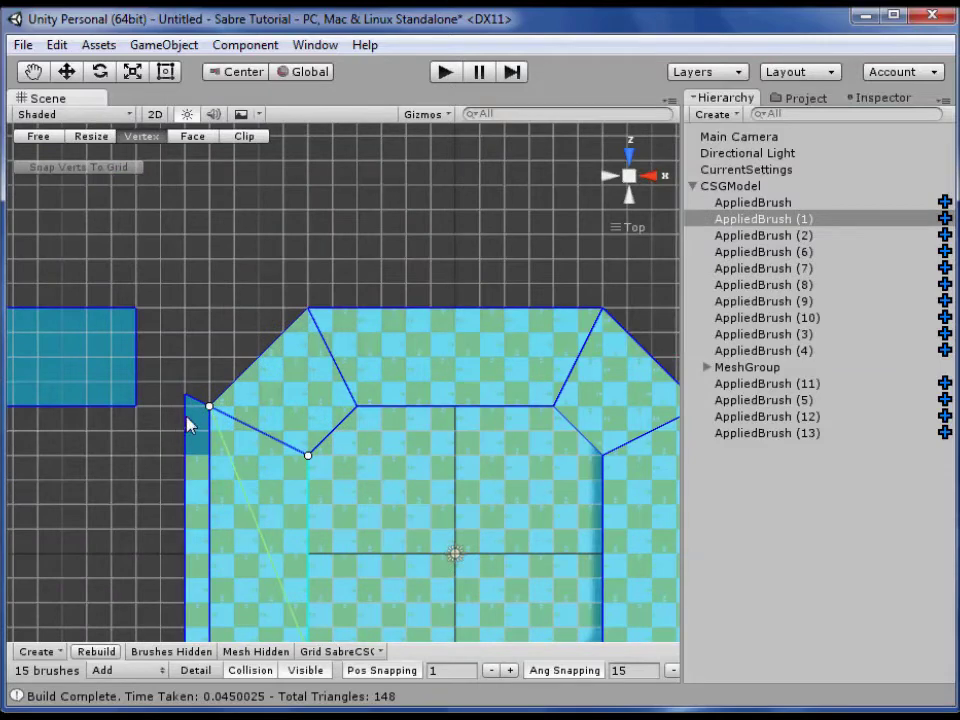
{"action": "left_click", "coordinate": [186, 416]}
{"action": "middle_click_drag", "start_coordinate": [168, 401], "coordinate": [245, 180]}
{"action": "mouse_move", "coordinate": [272, 317]}
{"action": "middle_mouse_down"}
{"action": "mouse_move", "coordinate": [286, 338]}
{"action": "mouse_move", "coordinate": [407, 399]}
{"action": "middle_mouse_up"}
{"action": "scroll", "coordinate": [407, 399], "scroll_direction": "down", "scroll_amount": 2}
Delete the three practice corner brushes beside the octagonal room
{"action": "left_click", "coordinate": [133, 370]}
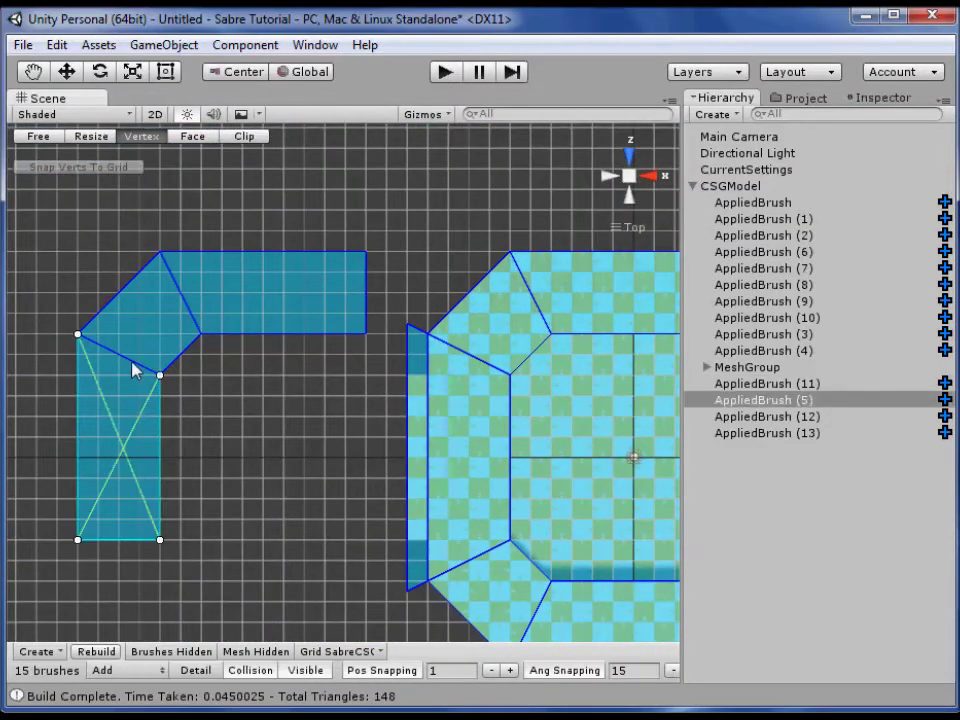
{"action": "key", "text": "Delete"}
{"action": "left_click", "coordinate": [146, 347]}
{"action": "key", "text": "Delete"}
{"action": "left_click", "coordinate": [250, 320]}
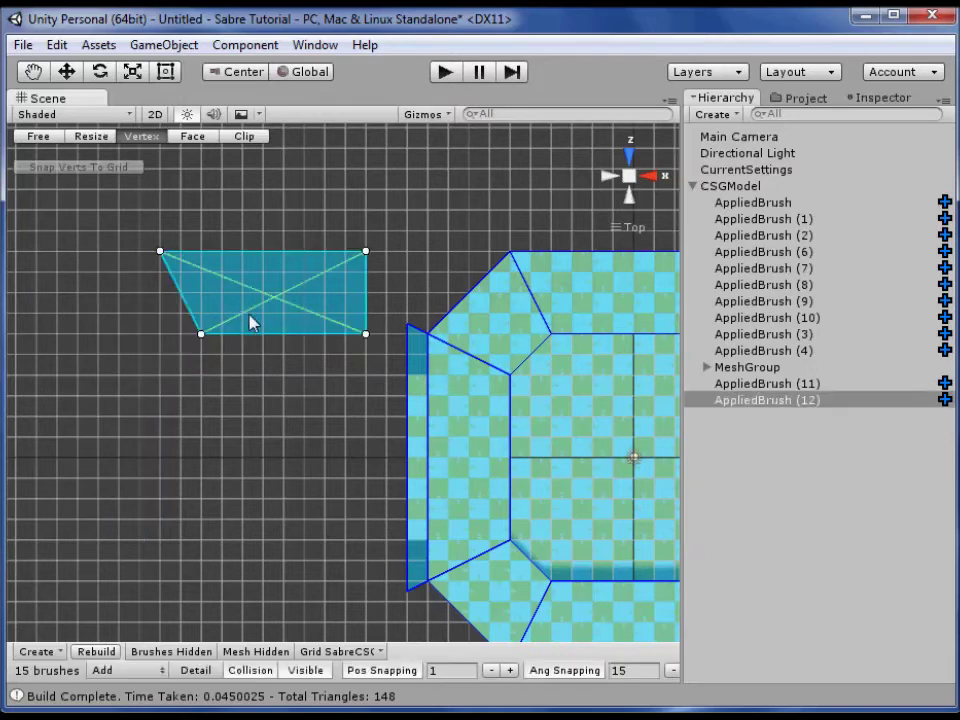
{"action": "key", "text": "Delete"}
Duplicate the left outer wall brush, rotate the copy 90 degrees and place it above the room's upper side
{"action": "middle_click_drag", "start_coordinate": [221, 332], "coordinate": [74, 324]}
{"action": "left_click", "coordinate": [268, 346]}
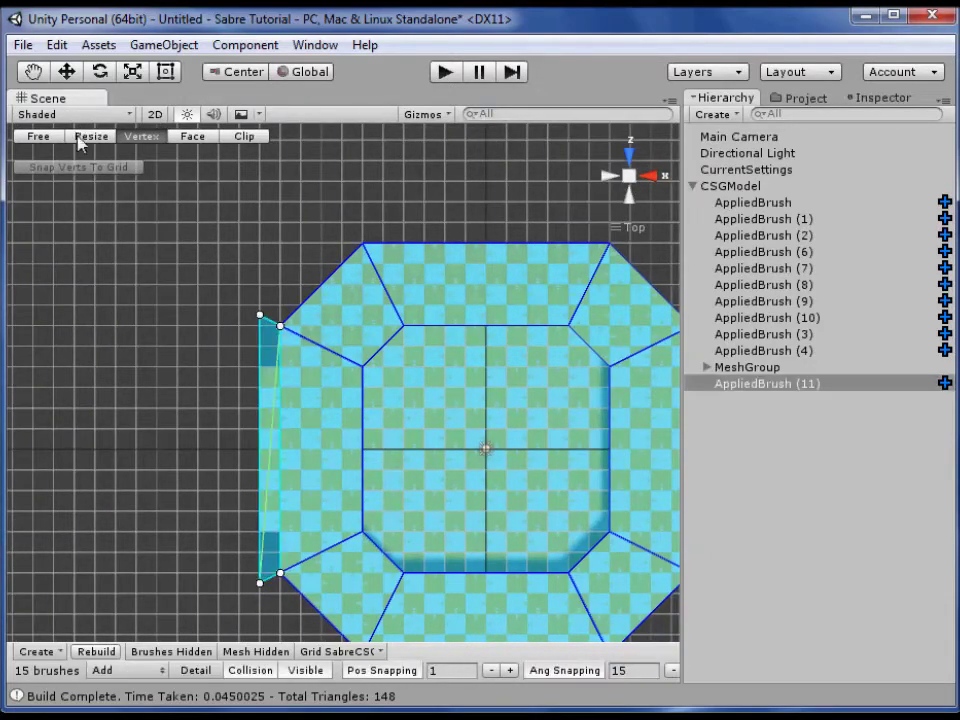
{"action": "left_click", "coordinate": [89, 139]}
{"action": "middle_click_drag", "start_coordinate": [197, 338], "coordinate": [32, 236]}
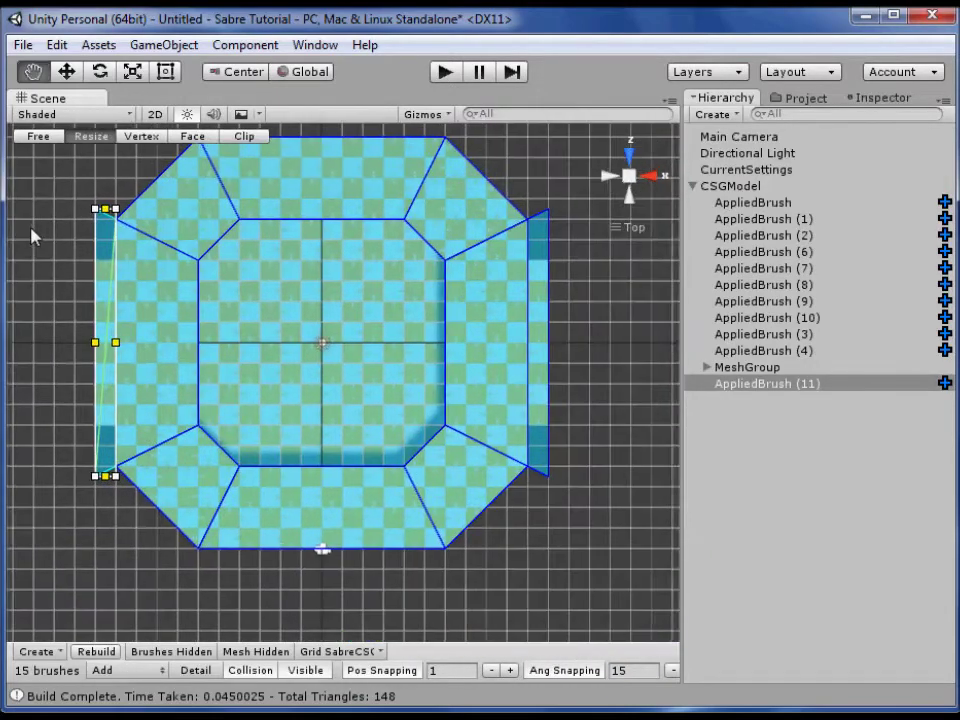
{"action": "key", "text": "ctrl+d"}
{"action": "mouse_move", "coordinate": [114, 285]}
{"action": "left_mouse_down"}
{"action": "mouse_move", "coordinate": [300, 236]}
{"action": "mouse_move", "coordinate": [285, 204]}
{"action": "left_mouse_up"}
{"action": "middle_click_drag", "start_coordinate": [285, 204], "coordinate": [192, 473]}
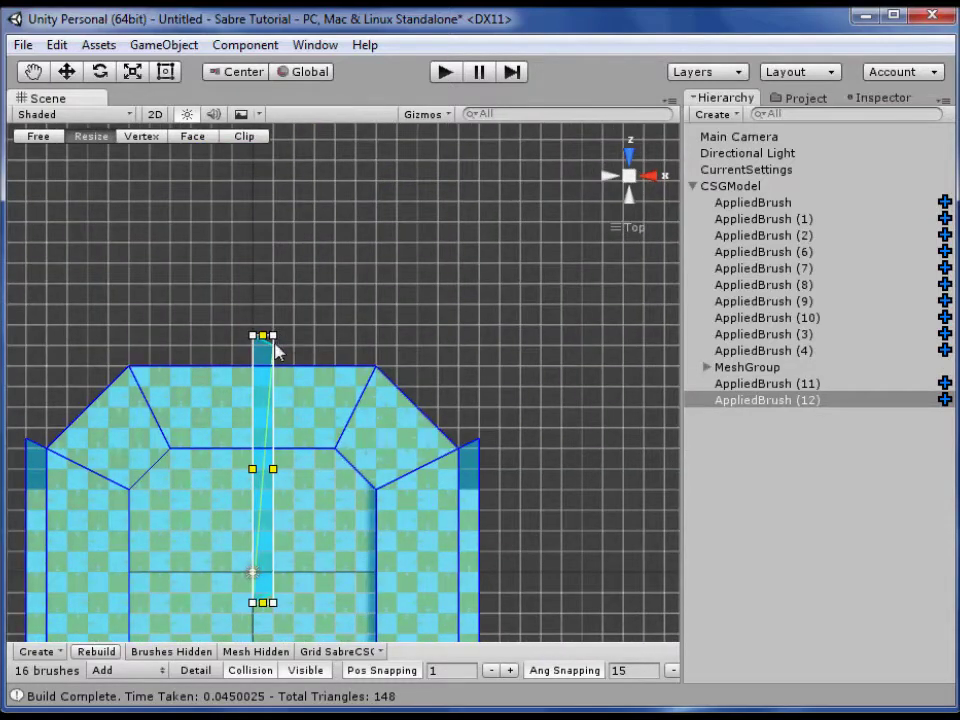
{"action": "mouse_move", "coordinate": [273, 346]}
{"action": "left_mouse_down"}
{"action": "mouse_move", "coordinate": [290, 340]}
{"action": "mouse_move", "coordinate": [343, 444]}
{"action": "mouse_move", "coordinate": [358, 510]}
{"action": "mouse_move", "coordinate": [370, 493]}
{"action": "mouse_move", "coordinate": [332, 362]}
{"action": "left_mouse_up"}
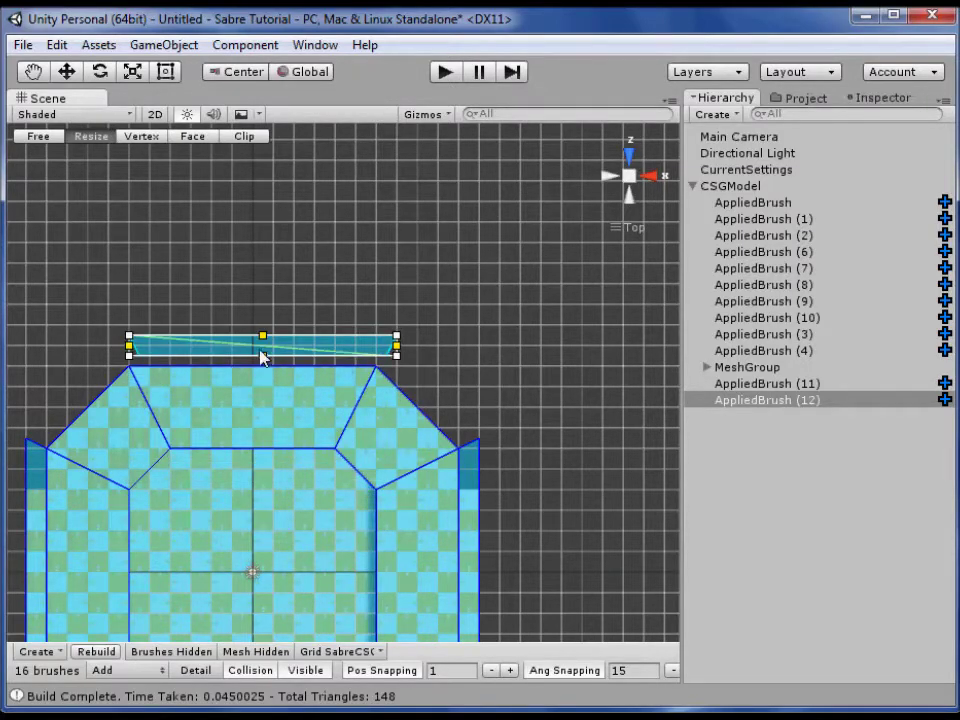
Set position snapping to 0.5 and move the rotated wall flush and centred against the room's upper side
{"action": "scroll", "coordinate": [320, 378], "scroll_direction": "up", "scroll_amount": 5}
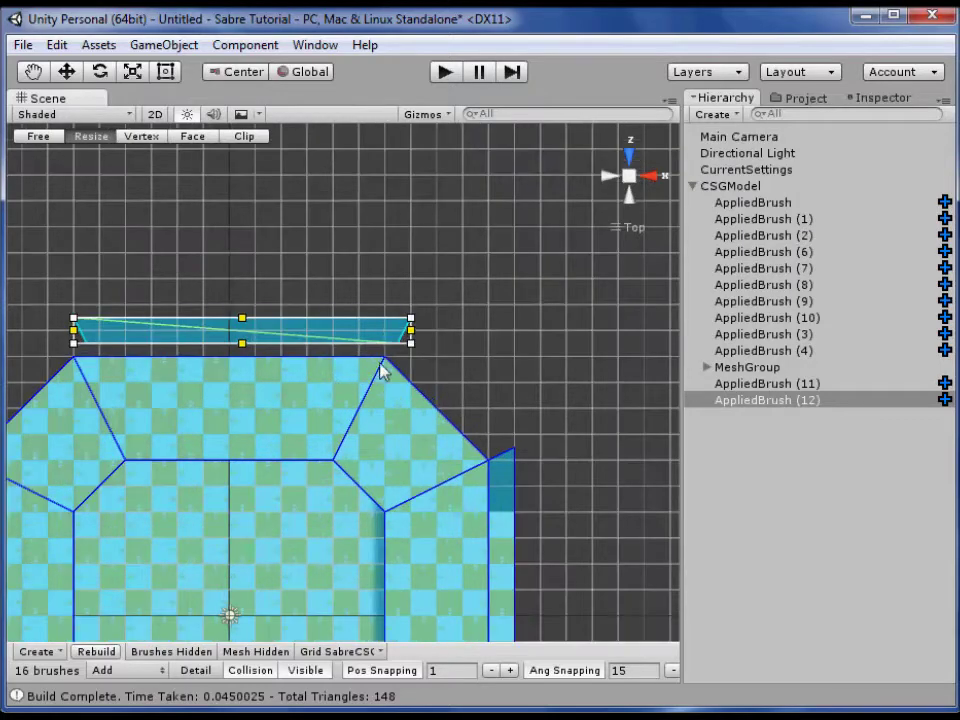
{"action": "middle_click_drag", "start_coordinate": [381, 363], "coordinate": [343, 450]}
{"action": "scroll", "coordinate": [341, 453], "scroll_direction": "up", "scroll_amount": 5}
{"action": "middle_click_drag", "start_coordinate": [308, 495], "coordinate": [396, 443]}
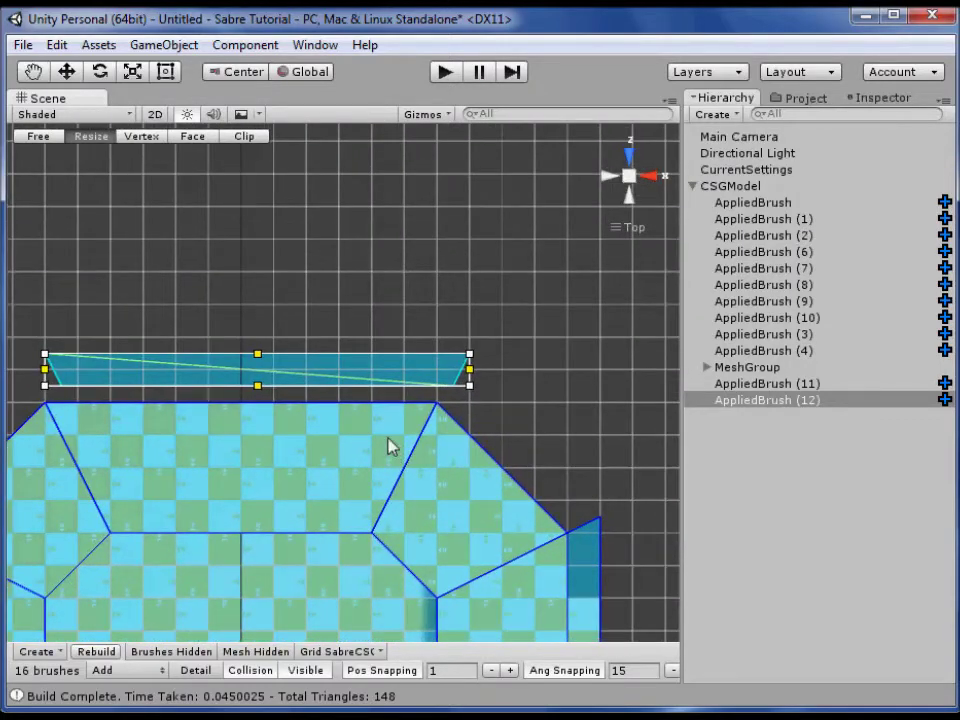
{"action": "left_click", "coordinate": [492, 670]}
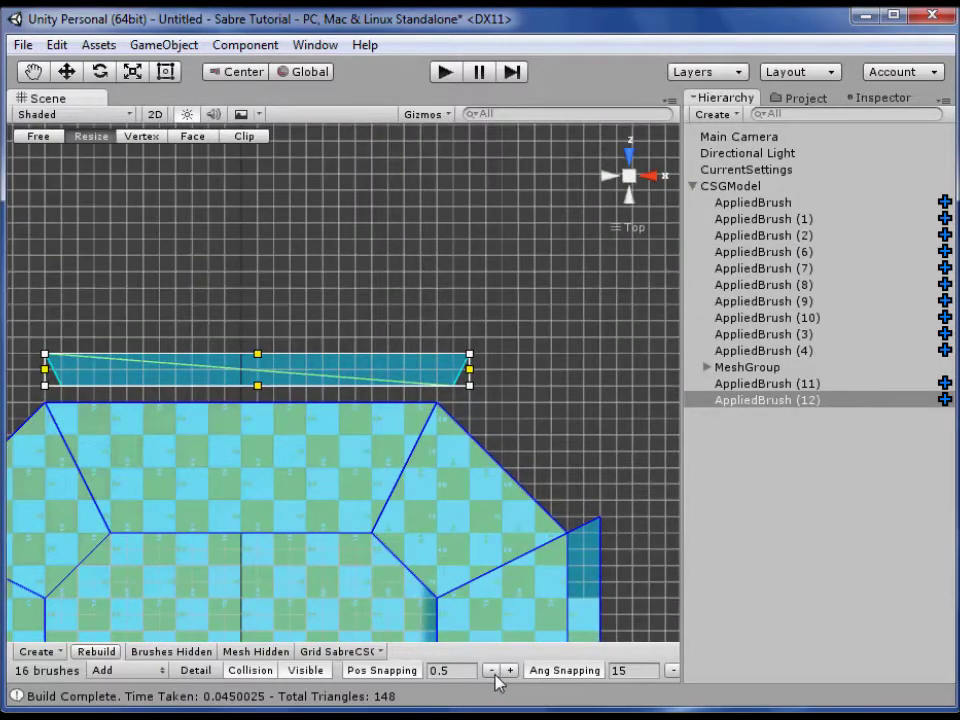
{"action": "mouse_move", "coordinate": [362, 372]}
{"action": "left_mouse_down"}
{"action": "mouse_move", "coordinate": [317, 386]}
{"action": "mouse_move", "coordinate": [348, 372]}
{"action": "left_mouse_up"}
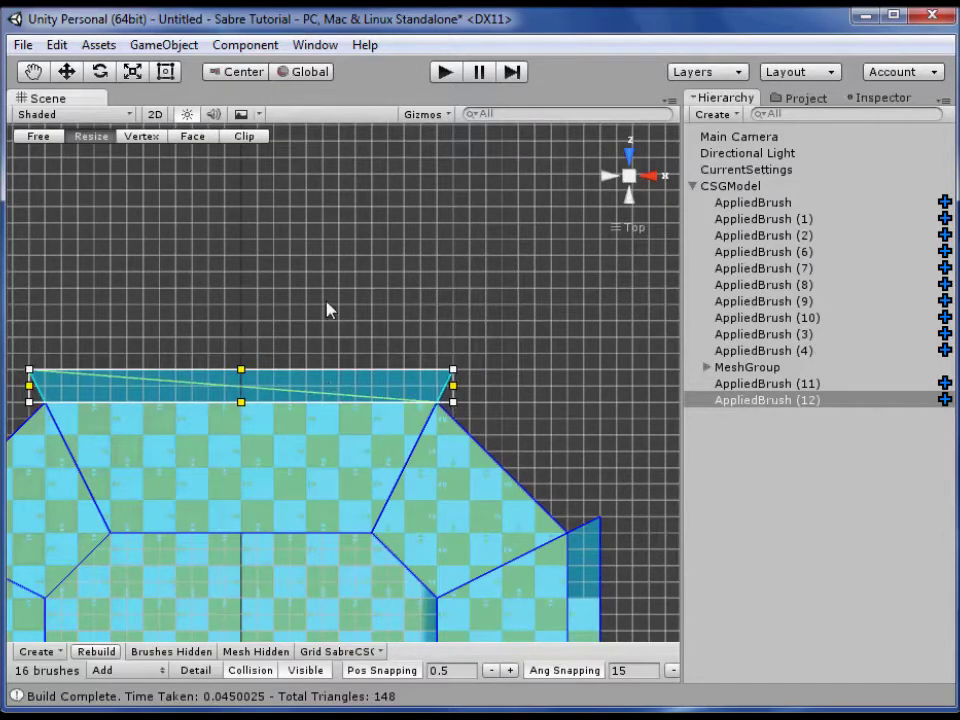
Duplicate the upper outer wall, rotate the copy 180 degrees and fit it flush against the room's lower side
{"action": "middle_click_drag", "start_coordinate": [328, 309], "coordinate": [435, 259]}
{"action": "scroll", "coordinate": [388, 416], "scroll_direction": "down", "scroll_amount": 1}
{"action": "scroll", "coordinate": [388, 416], "scroll_direction": "down", "scroll_amount": 2}
{"action": "key", "text": "ctrl+d"}
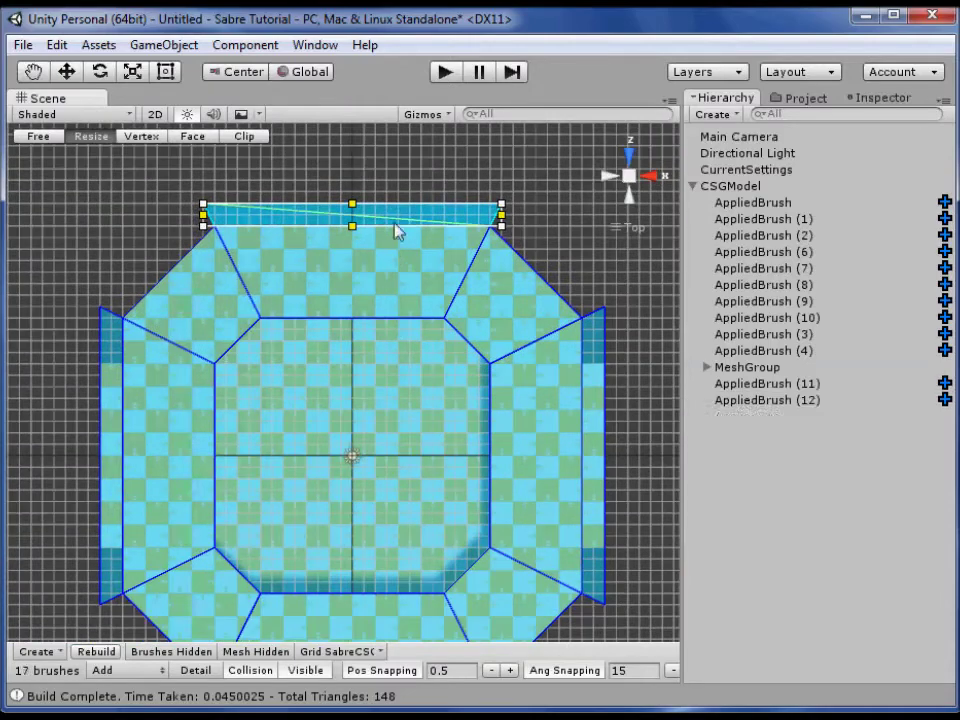
{"action": "left_click_drag", "start_coordinate": [396, 231], "coordinate": [388, 506]}
{"action": "mouse_move", "coordinate": [388, 506]}
{"action": "middle_mouse_down"}
{"action": "mouse_move", "coordinate": [414, 257]}
{"action": "mouse_move", "coordinate": [186, 300]}
{"action": "middle_mouse_up"}
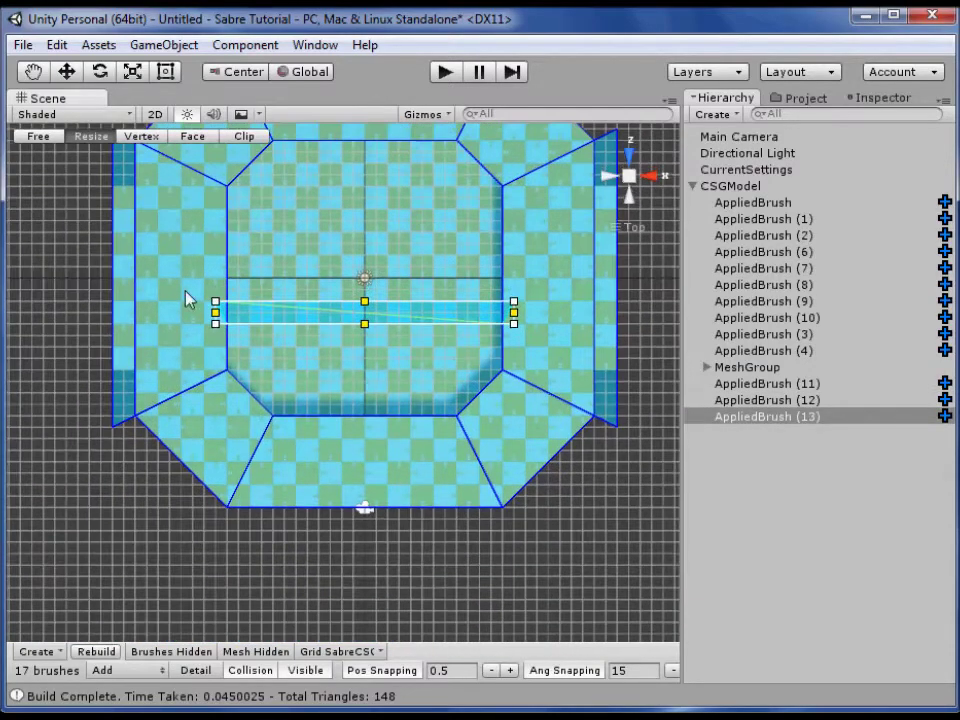
{"action": "mouse_move", "coordinate": [215, 310]}
{"action": "left_mouse_down"}
{"action": "mouse_move", "coordinate": [420, 268]}
{"action": "mouse_move", "coordinate": [553, 381]}
{"action": "mouse_move", "coordinate": [549, 354]}
{"action": "left_mouse_up"}
{"action": "mouse_move", "coordinate": [406, 320]}
{"action": "left_mouse_down"}
{"action": "mouse_move", "coordinate": [399, 536]}
{"action": "mouse_move", "coordinate": [411, 516]}
{"action": "left_mouse_up"}
{"action": "left_click", "coordinate": [551, 521]}
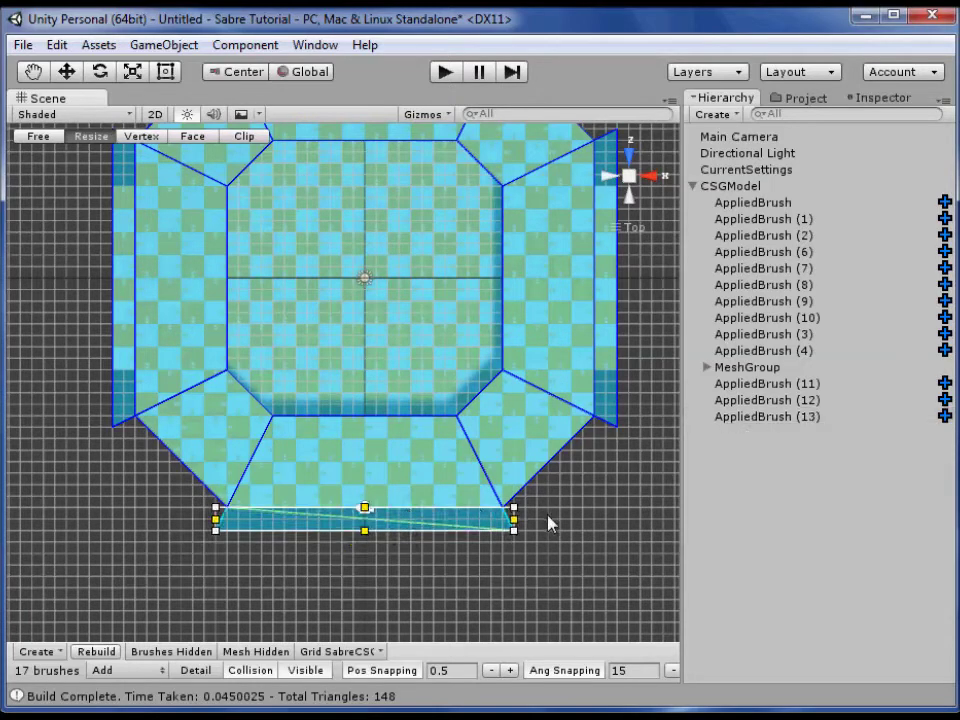
Set position snapping to 1 and angle snapping to 30
{"action": "middle_click_drag", "start_coordinate": [304, 490], "coordinate": [241, 496]}
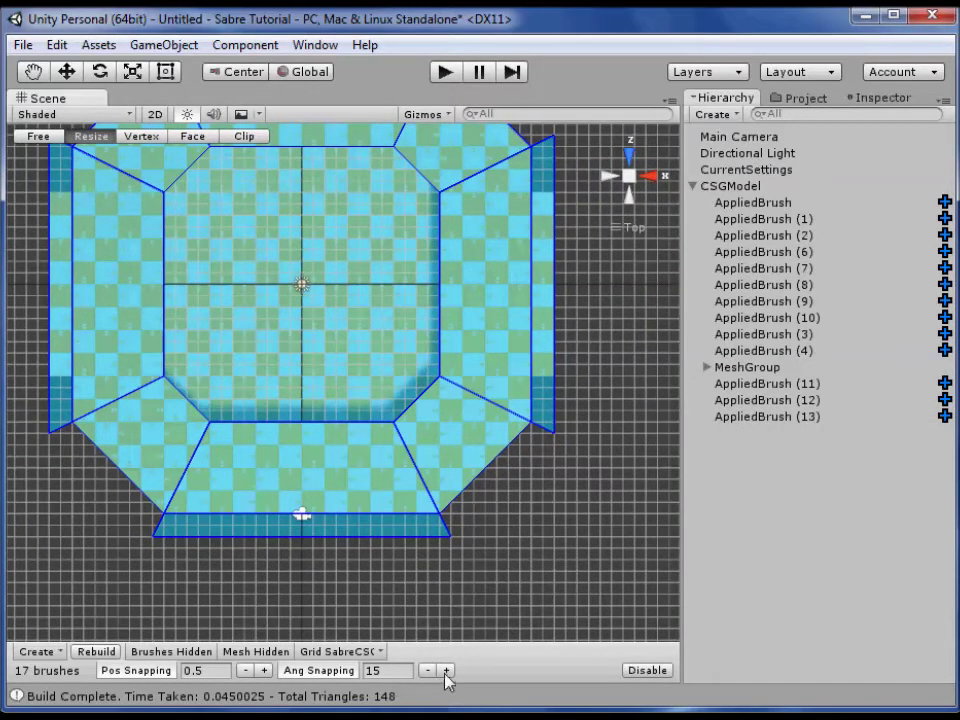
{"action": "left_click", "coordinate": [265, 670]}
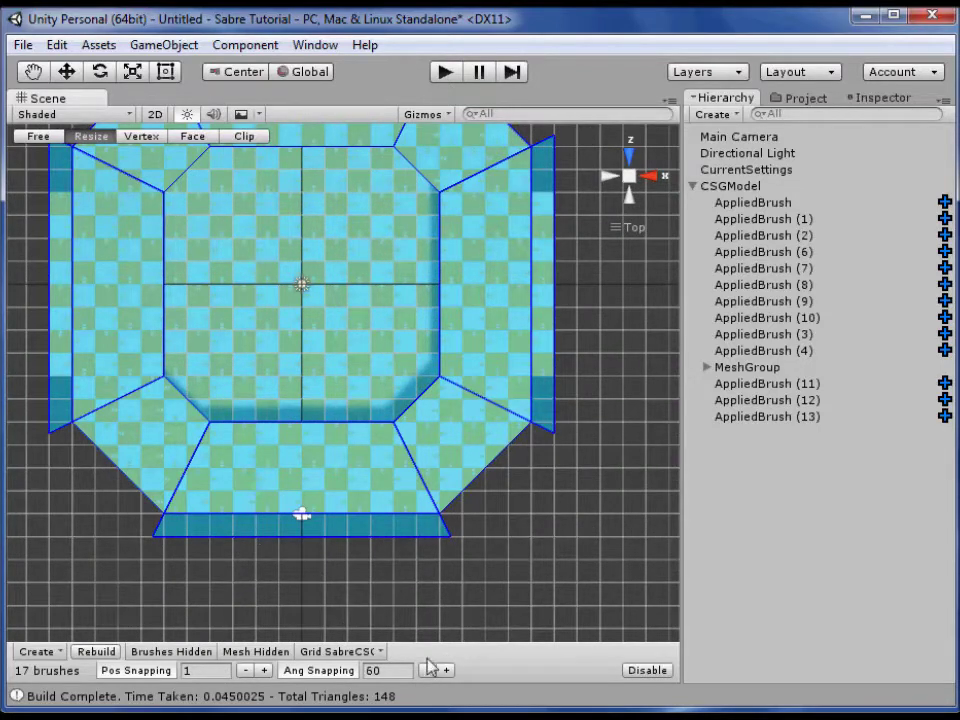
{"action": "left_click", "coordinate": [446, 670]}
{"action": "left_click", "coordinate": [446, 670]}
{"action": "left_click", "coordinate": [427, 670]}
{"action": "left_click", "coordinate": [426, 670]}
{"action": "left_click", "coordinate": [398, 672]}
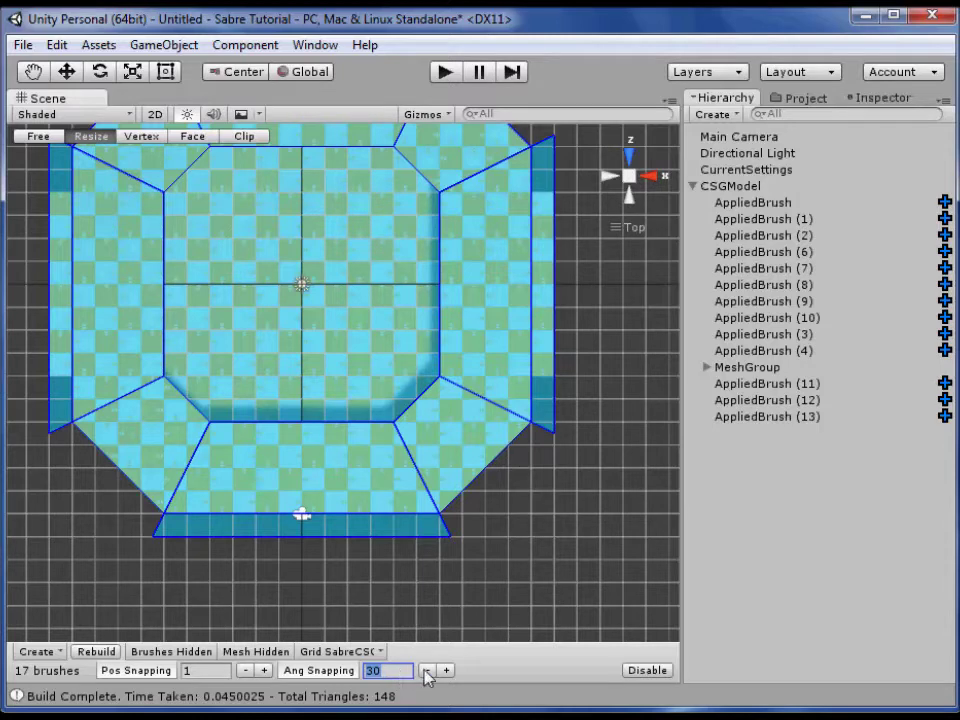
Duplicate the lower outer wall and move all the copy's vertices so its upper-left corner meets the left wall's inner lower corner
{"action": "left_click", "coordinate": [246, 528]}
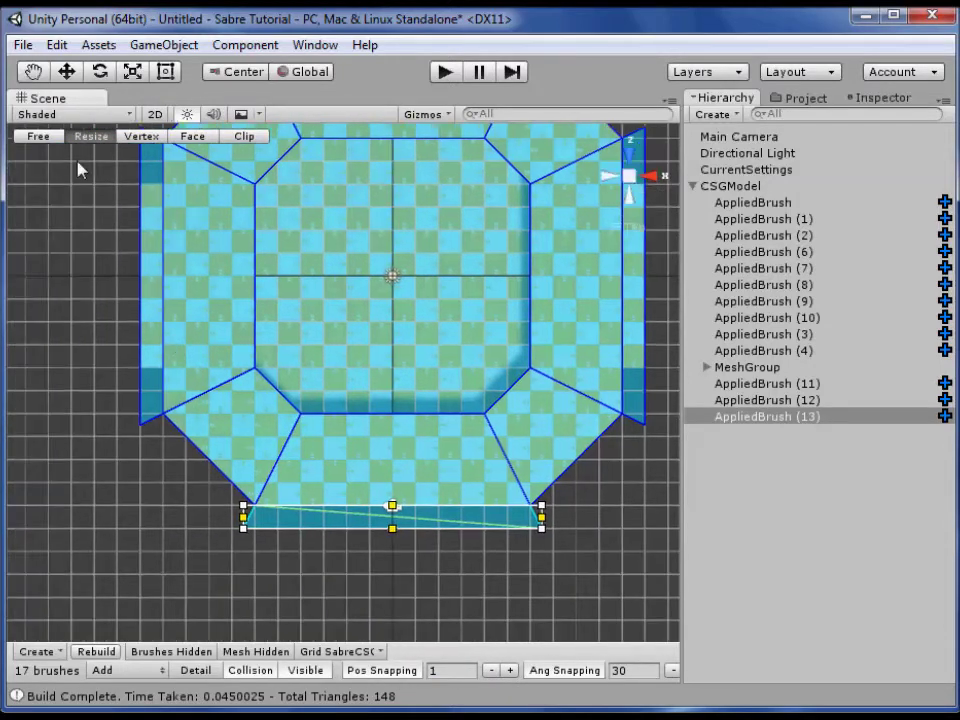
{"action": "left_click", "coordinate": [152, 140]}
{"action": "key", "text": "ctrl+d"}
{"action": "left_click_drag", "start_coordinate": [152, 338], "coordinate": [571, 487]}
{"action": "mouse_move", "coordinate": [375, 428]}
{"action": "left_mouse_down"}
{"action": "mouse_move", "coordinate": [257, 352]}
{"action": "mouse_move", "coordinate": [278, 335]}
{"action": "left_mouse_up"}
{"action": "middle_click_drag", "start_coordinate": [146, 421], "coordinate": [263, 453]}
{"action": "scroll", "coordinate": [327, 565], "scroll_direction": "up", "scroll_amount": 5}
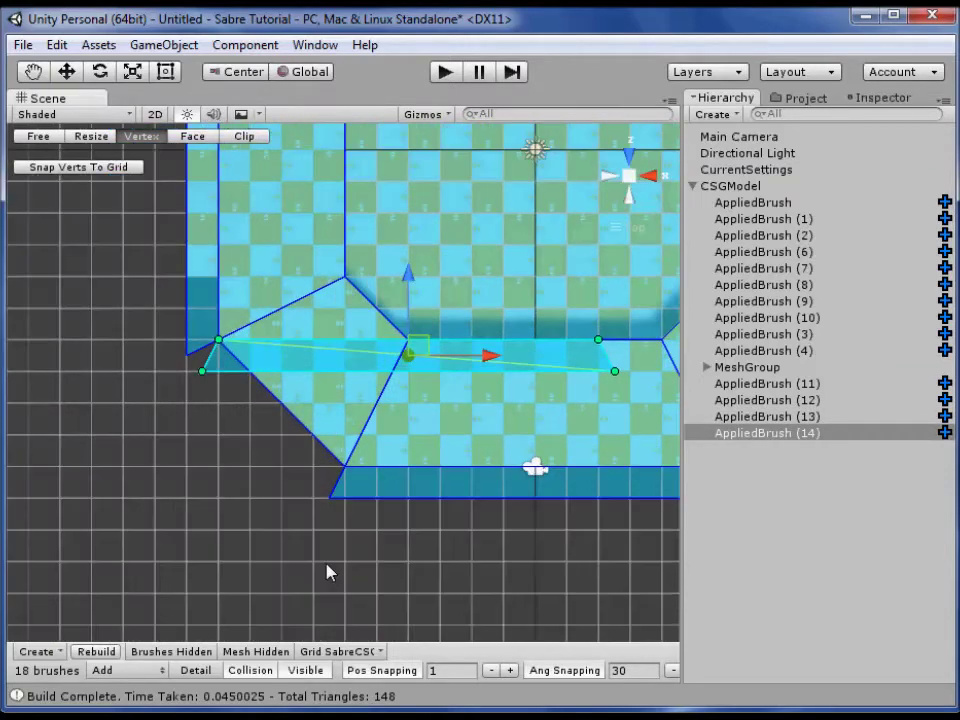
Set position snapping to 0.5 and move the copy's end vertices onto the left and lower walls' mitered ends, forming the lower-left diagonal wall
{"action": "left_click", "coordinate": [491, 670]}
{"action": "left_click_drag", "start_coordinate": [154, 356], "coordinate": [207, 360]}
{"action": "middle_click_drag", "start_coordinate": [372, 463], "coordinate": [253, 454]}
{"action": "left_click_drag", "start_coordinate": [416, 296], "coordinate": [580, 410]}
{"action": "mouse_move", "coordinate": [543, 348]}
{"action": "left_mouse_down"}
{"action": "mouse_move", "coordinate": [347, 408]}
{"action": "mouse_move", "coordinate": [262, 458]}
{"action": "mouse_move", "coordinate": [257, 474]}
{"action": "left_mouse_up"}
{"action": "left_click_drag", "start_coordinate": [213, 435], "coordinate": [282, 445]}
{"action": "left_click", "coordinate": [148, 512]}
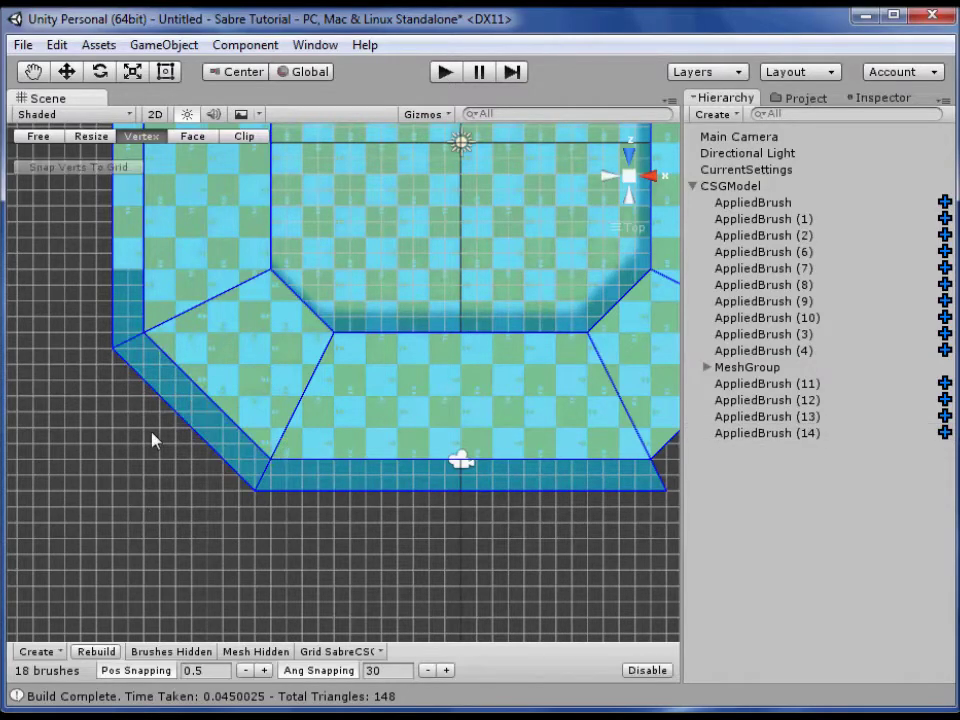
Duplicate the lower-left diagonal wall, rotate the copy 90 degrees and fit it against the room's upper-left diagonal side
{"action": "middle_click_drag", "start_coordinate": [152, 439], "coordinate": [231, 527]}
{"action": "mouse_move", "coordinate": [311, 350]}
{"action": "middle_mouse_down"}
{"action": "mouse_move", "coordinate": [309, 397]}
{"action": "mouse_move", "coordinate": [242, 392]}
{"action": "middle_mouse_up"}
{"action": "scroll", "coordinate": [270, 372], "scroll_direction": "down", "scroll_amount": 3}
{"action": "left_click", "coordinate": [92, 137]}
{"action": "scroll", "coordinate": [242, 400], "scroll_direction": "down", "scroll_amount": 2}
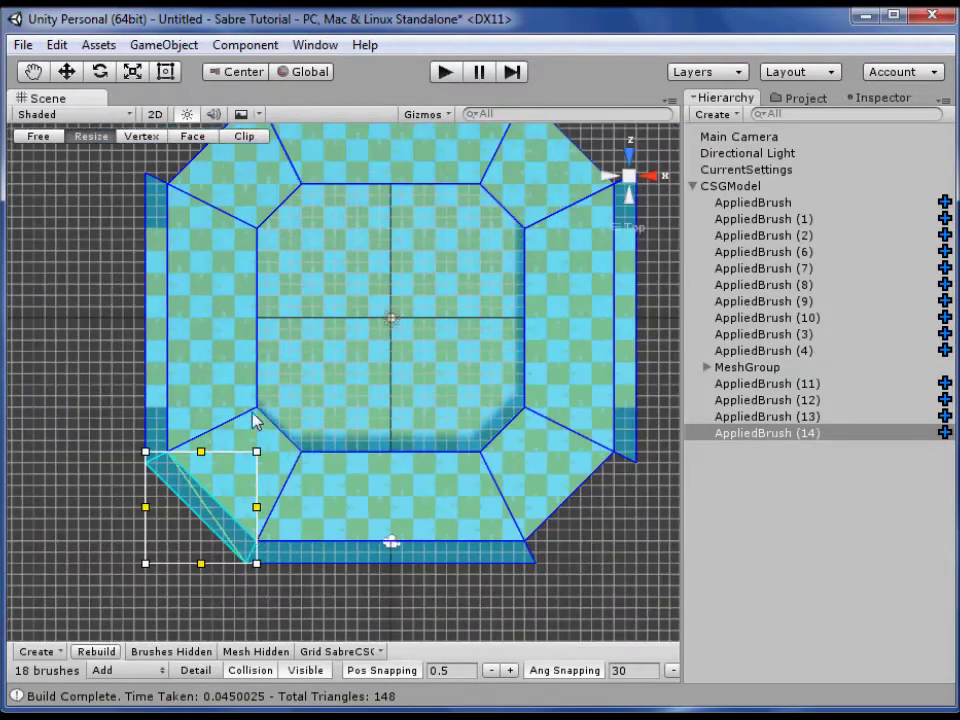
{"action": "key", "text": "ctrl+d"}
{"action": "left_click_drag", "start_coordinate": [196, 517], "coordinate": [246, 257]}
{"action": "middle_click_drag", "start_coordinate": [108, 280], "coordinate": [131, 418]}
{"action": "mouse_move", "coordinate": [158, 418]}
{"action": "left_mouse_down"}
{"action": "mouse_move", "coordinate": [347, 439]}
{"action": "mouse_move", "coordinate": [288, 418]}
{"action": "left_mouse_up"}
{"action": "mouse_move", "coordinate": [234, 477]}
{"action": "left_mouse_down"}
{"action": "mouse_move", "coordinate": [221, 420]}
{"action": "mouse_move", "coordinate": [178, 365]}
{"action": "left_mouse_up"}
{"action": "middle_click_drag", "start_coordinate": [357, 415], "coordinate": [343, 343]}
Duplicate the upper-left diagonal wall, rotate the copy 180 degrees and fit it between the lower and right outer walls
{"action": "scroll", "coordinate": [250, 301], "scroll_direction": "down", "scroll_amount": 5}
{"action": "key", "text": "ctrl+d"}
{"action": "mouse_move", "coordinate": [168, 291]}
{"action": "left_mouse_down"}
{"action": "mouse_move", "coordinate": [379, 459]}
{"action": "mouse_move", "coordinate": [464, 559]}
{"action": "left_mouse_up"}
{"action": "scroll", "coordinate": [525, 523], "scroll_direction": "up", "scroll_amount": 1}
{"action": "mouse_move", "coordinate": [498, 508]}
{"action": "middle_mouse_down"}
{"action": "mouse_move", "coordinate": [472, 502]}
{"action": "mouse_move", "coordinate": [449, 474]}
{"action": "middle_mouse_up"}
{"action": "scroll", "coordinate": [445, 476], "scroll_direction": "up", "scroll_amount": 2}
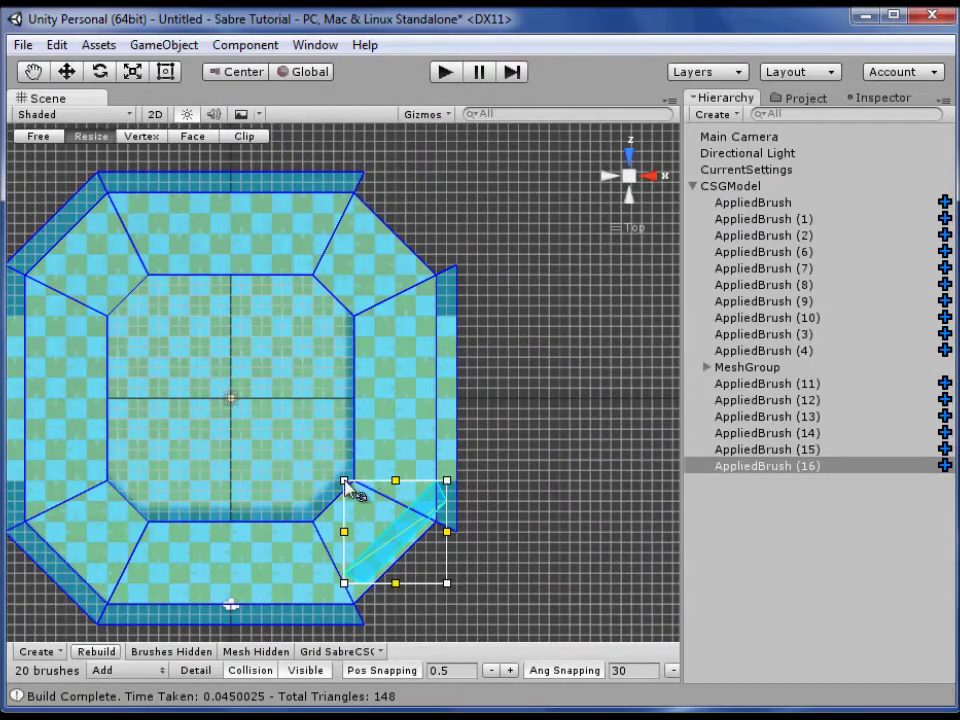
{"action": "mouse_move", "coordinate": [342, 479]}
{"action": "left_mouse_down"}
{"action": "mouse_move", "coordinate": [418, 489]}
{"action": "mouse_move", "coordinate": [531, 544]}
{"action": "mouse_move", "coordinate": [535, 600]}
{"action": "mouse_move", "coordinate": [510, 615]}
{"action": "left_mouse_up"}
{"action": "mouse_move", "coordinate": [377, 536]}
{"action": "left_mouse_down"}
{"action": "mouse_move", "coordinate": [399, 585]}
{"action": "mouse_move", "coordinate": [396, 572]}
{"action": "left_mouse_up"}
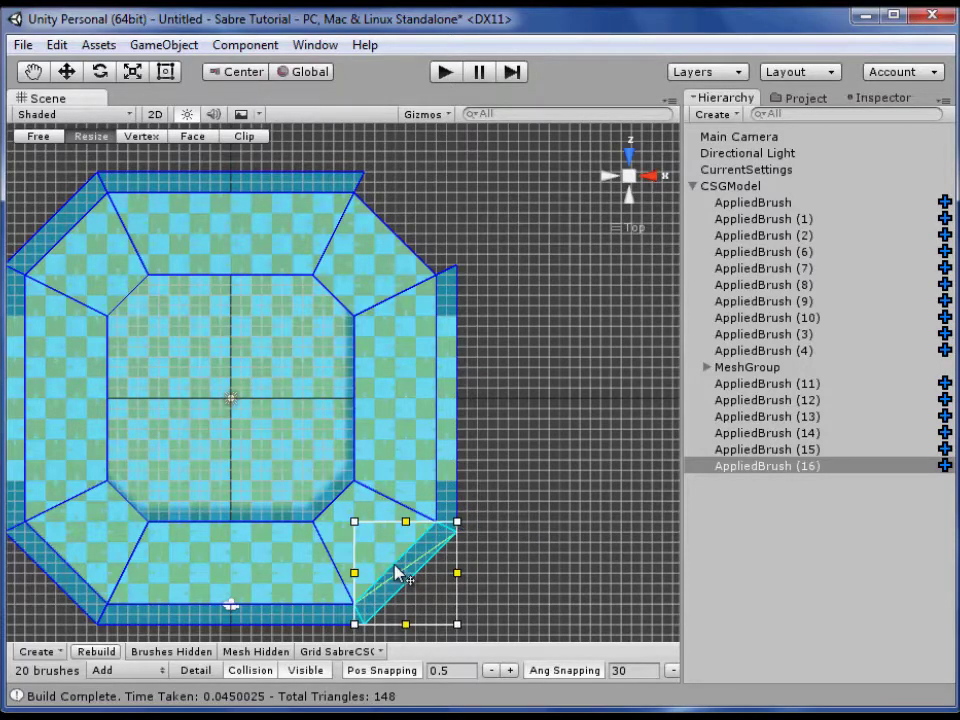
{"action": "left_click", "coordinate": [404, 418]}
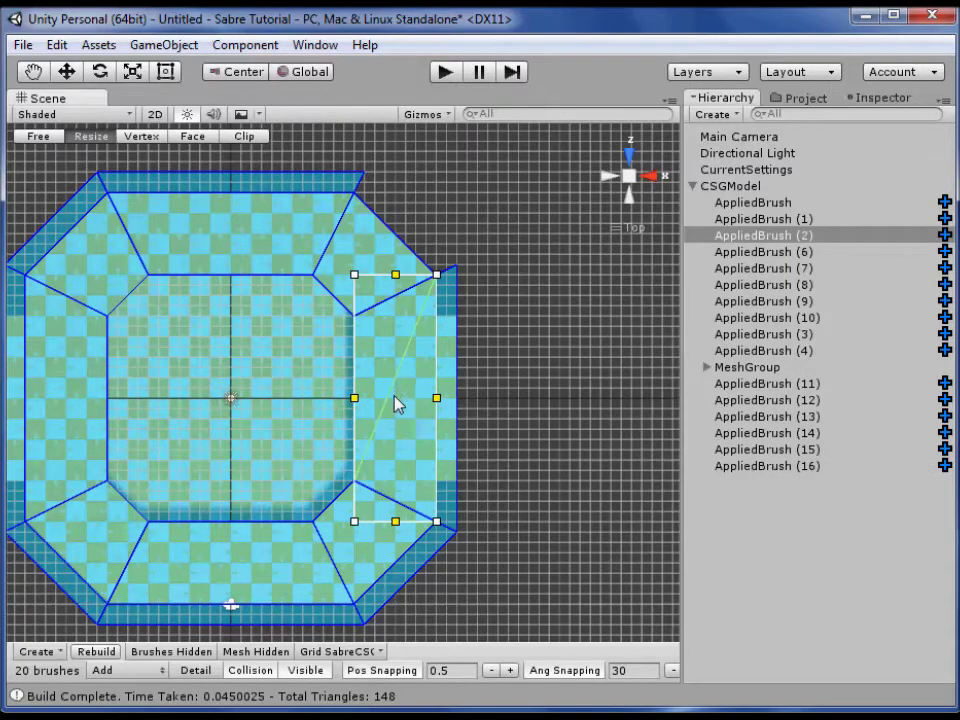
{"action": "left_click", "coordinate": [233, 575]}
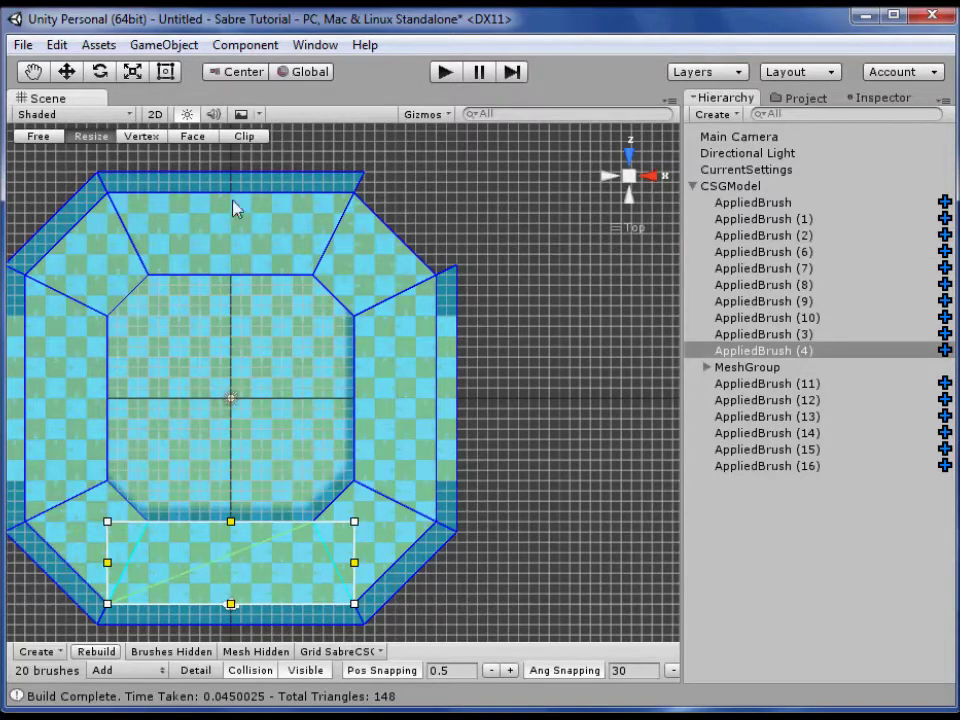
{"action": "left_click", "coordinate": [486, 459]}
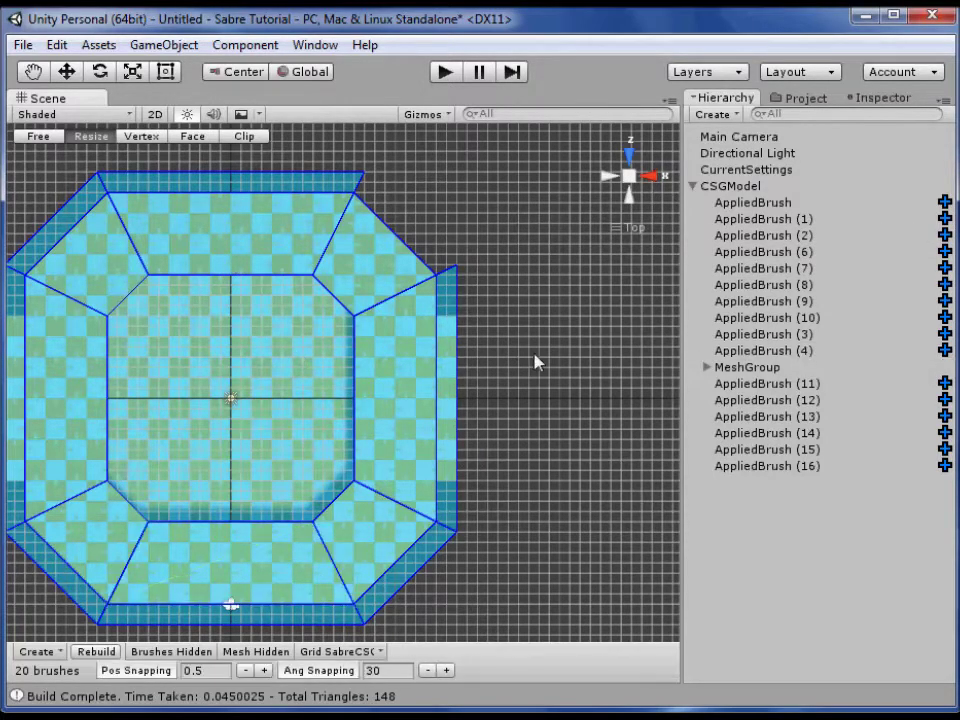
Delete the octagonal room's upper-right corner brush
{"action": "middle_click_drag", "start_coordinate": [387, 279], "coordinate": [303, 400]}
{"action": "left_click", "coordinate": [297, 404]}
{"action": "middle_click_drag", "start_coordinate": [336, 478], "coordinate": [372, 440]}
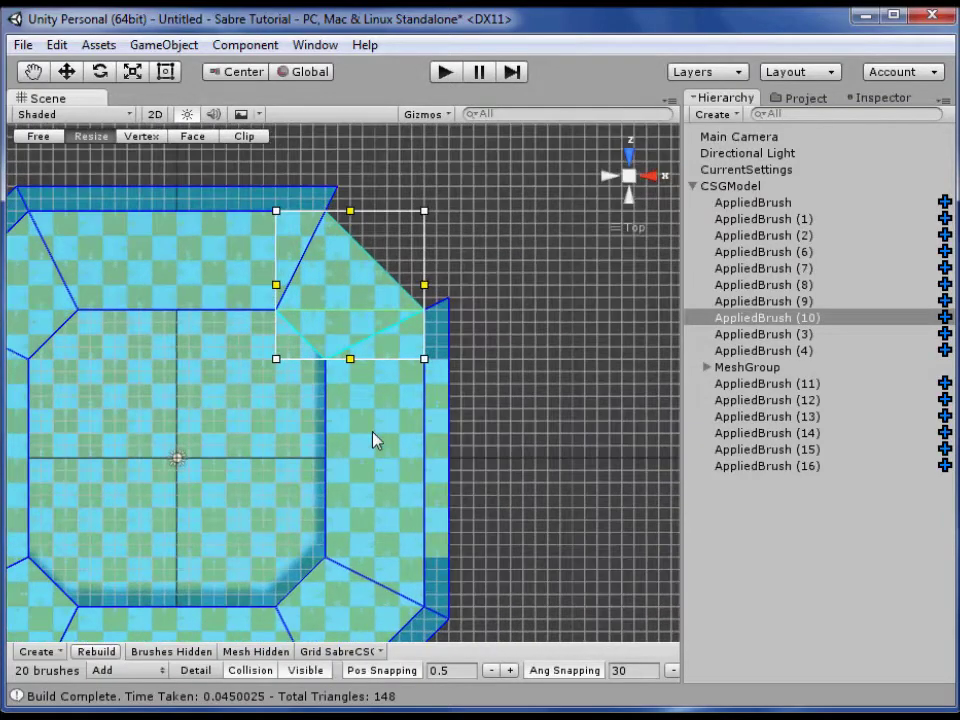
{"action": "key", "text": "Delete"}
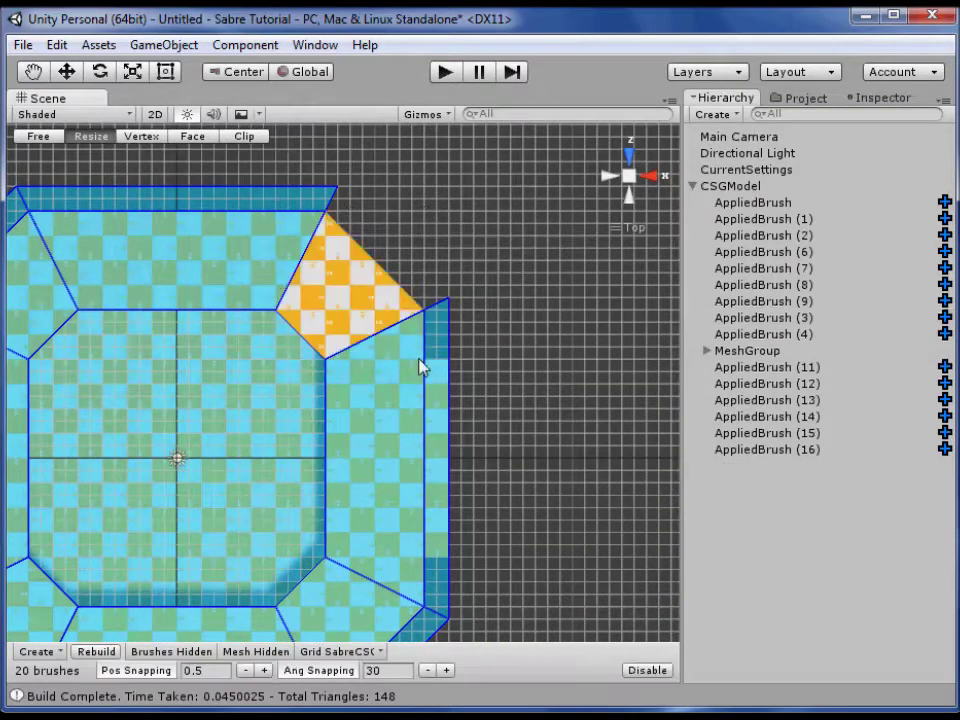
Move the right floor brush's inner upper vertex level with its outer upper vertex, squaring off that end
{"action": "left_click", "coordinate": [378, 333]}
{"action": "left_click", "coordinate": [139, 137]}
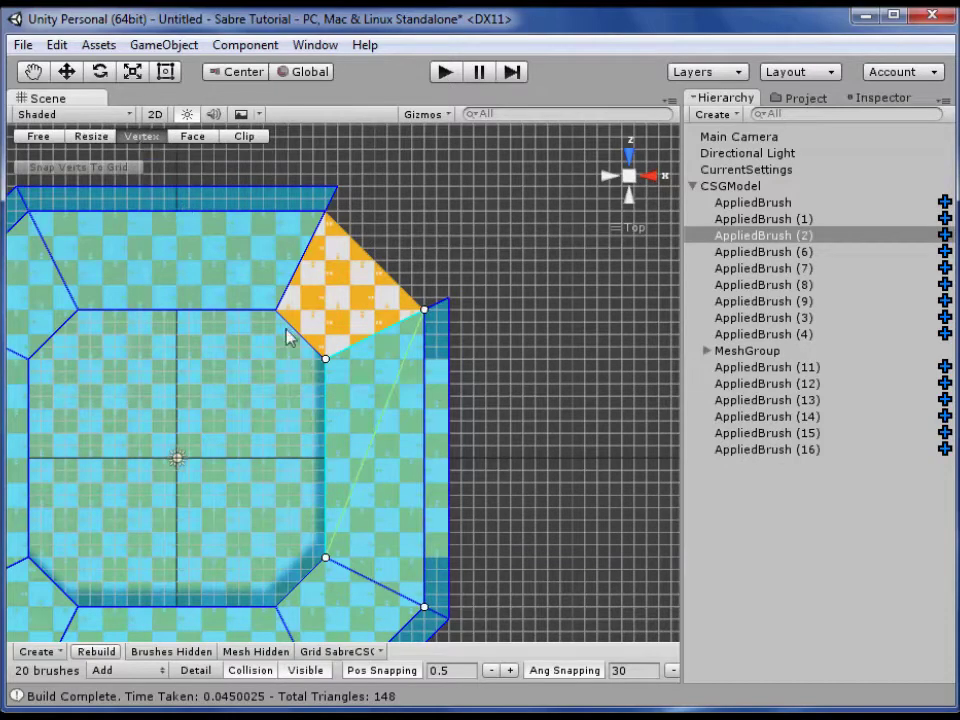
{"action": "left_click", "coordinate": [325, 334]}
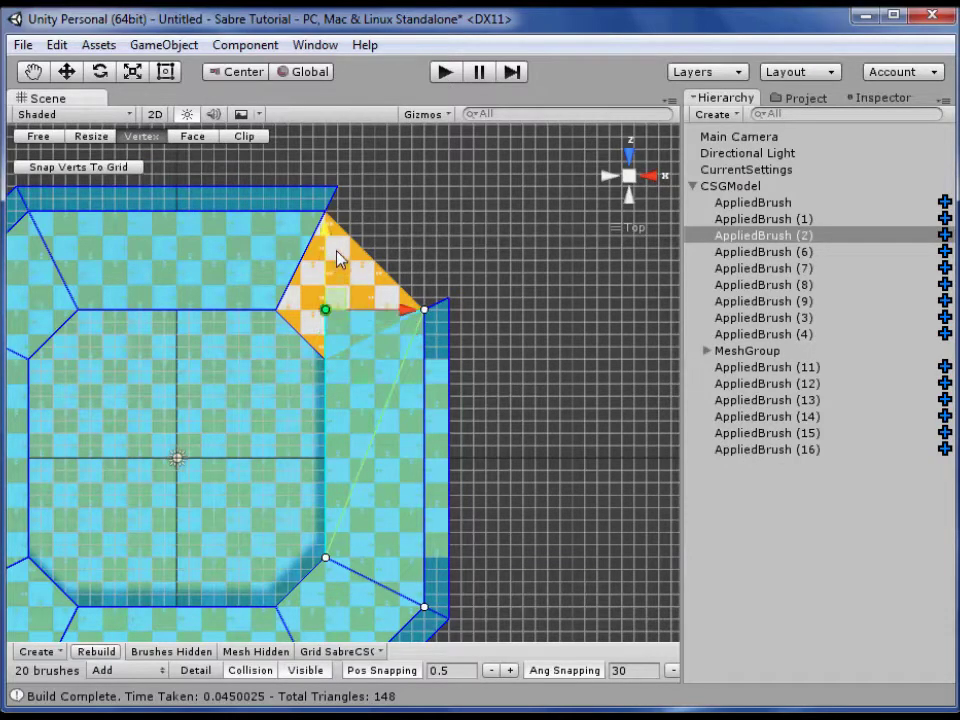
Stretch the upper floor brush's right-end vertices to the right outer wall, giving the brush a square end that fills the corner
{"action": "left_click", "coordinate": [232, 262]}
{"action": "left_click", "coordinate": [276, 309]}
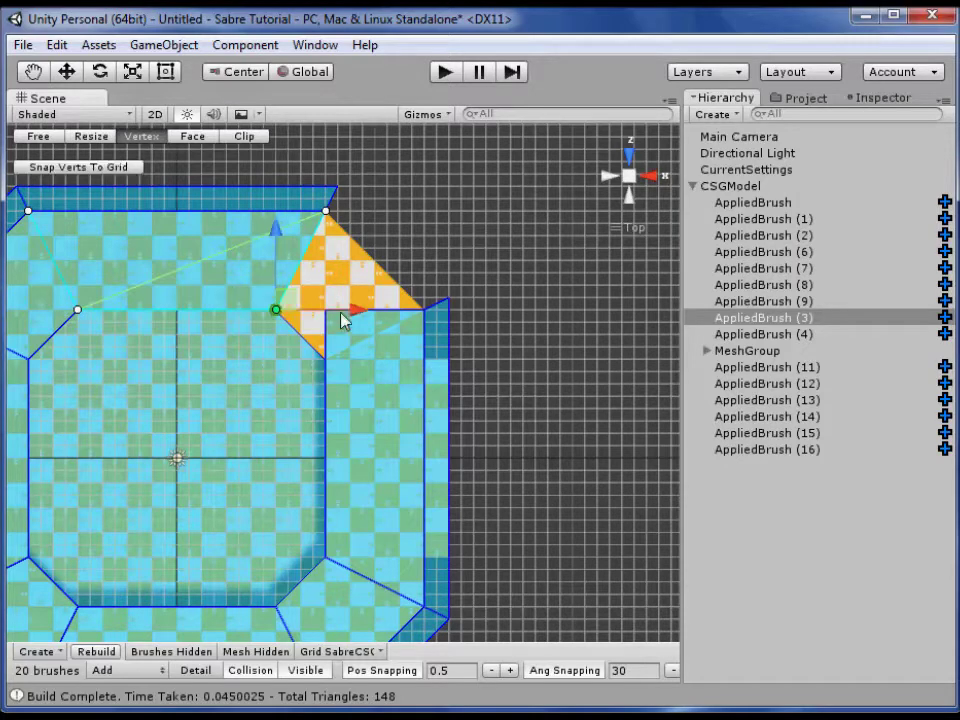
{"action": "left_click_drag", "start_coordinate": [341, 319], "coordinate": [296, 320]}
{"action": "left_click", "coordinate": [326, 211], "text": "shift"}
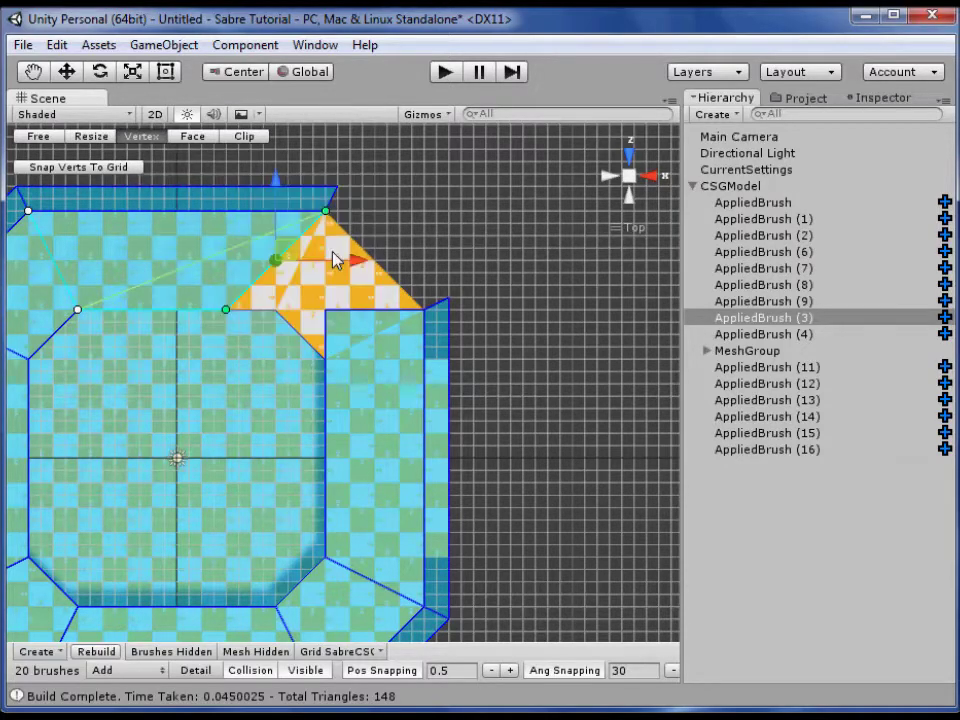
{"action": "left_click_drag", "start_coordinate": [371, 270], "coordinate": [475, 272]}
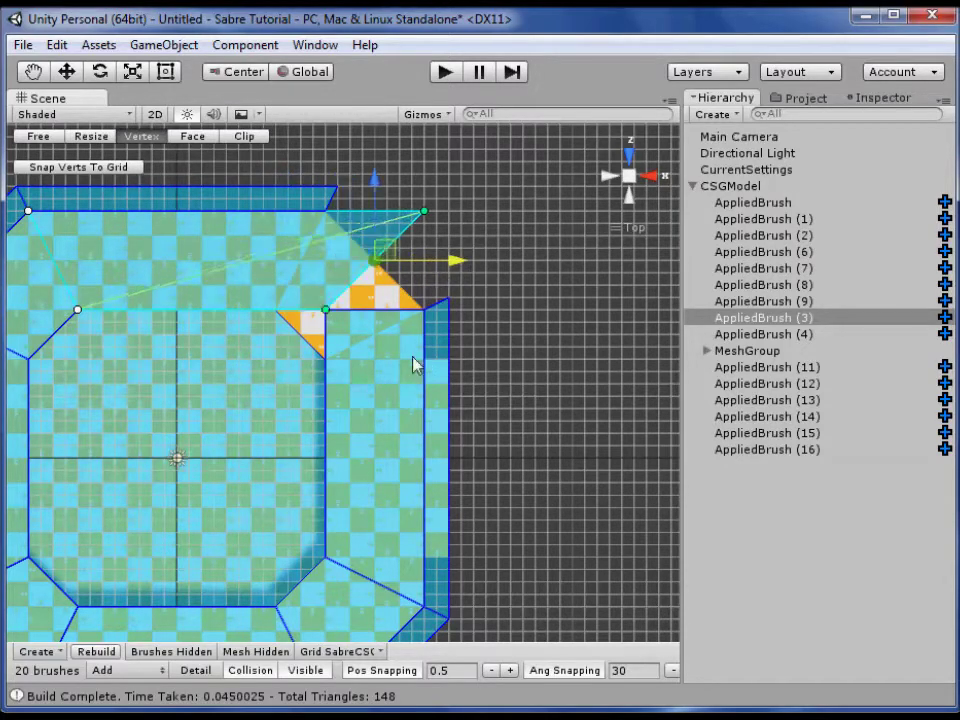
{"action": "left_click", "coordinate": [425, 211]}
{"action": "left_click_drag", "start_coordinate": [471, 214], "coordinate": [413, 215]}
{"action": "left_click_drag", "start_coordinate": [271, 186], "coordinate": [405, 367]}
{"action": "left_click_drag", "start_coordinate": [405, 272], "coordinate": [510, 280]}
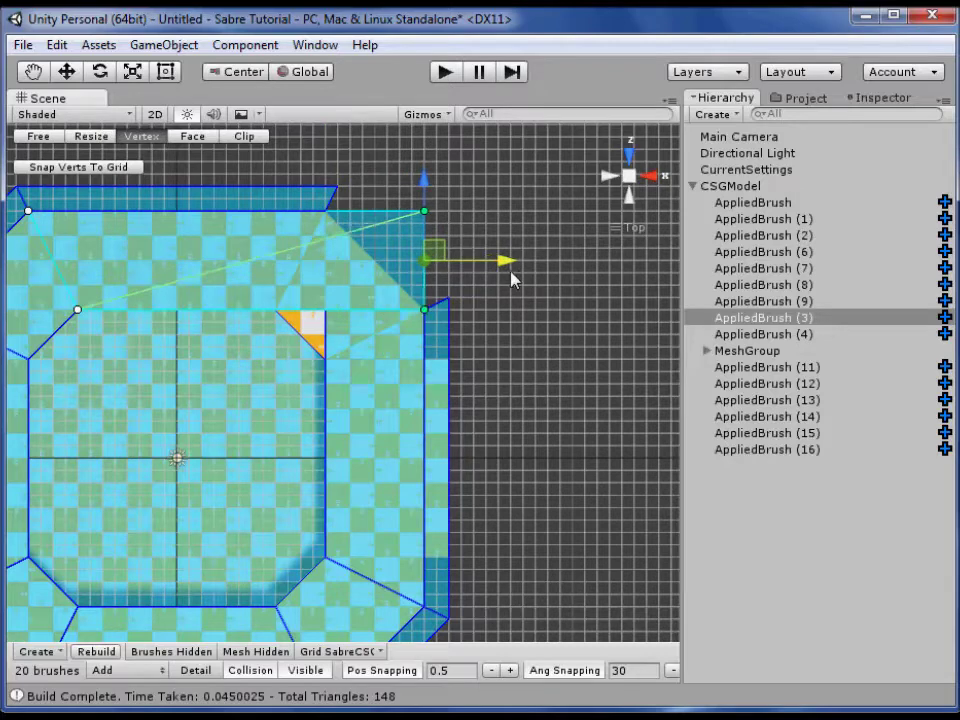
Extend the right outer wall's upper-end vertices so both line up with the upper floor brush's outer edge
{"action": "left_click", "coordinate": [448, 367]}
{"action": "left_click", "coordinate": [436, 314]}
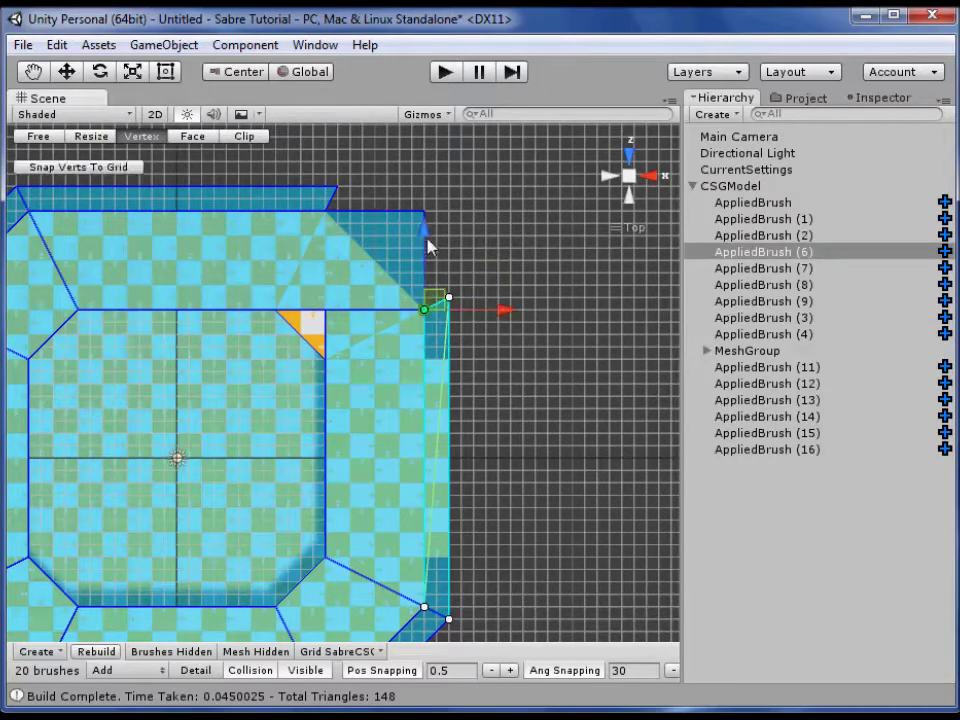
{"action": "left_click_drag", "start_coordinate": [392, 268], "coordinate": [490, 334]}
{"action": "left_click_drag", "start_coordinate": [439, 221], "coordinate": [438, 148]}
Extend the upper outer wall to the right outer wall and move both outer end vertices together to form a mitered corner
{"action": "left_click", "coordinate": [307, 188]}
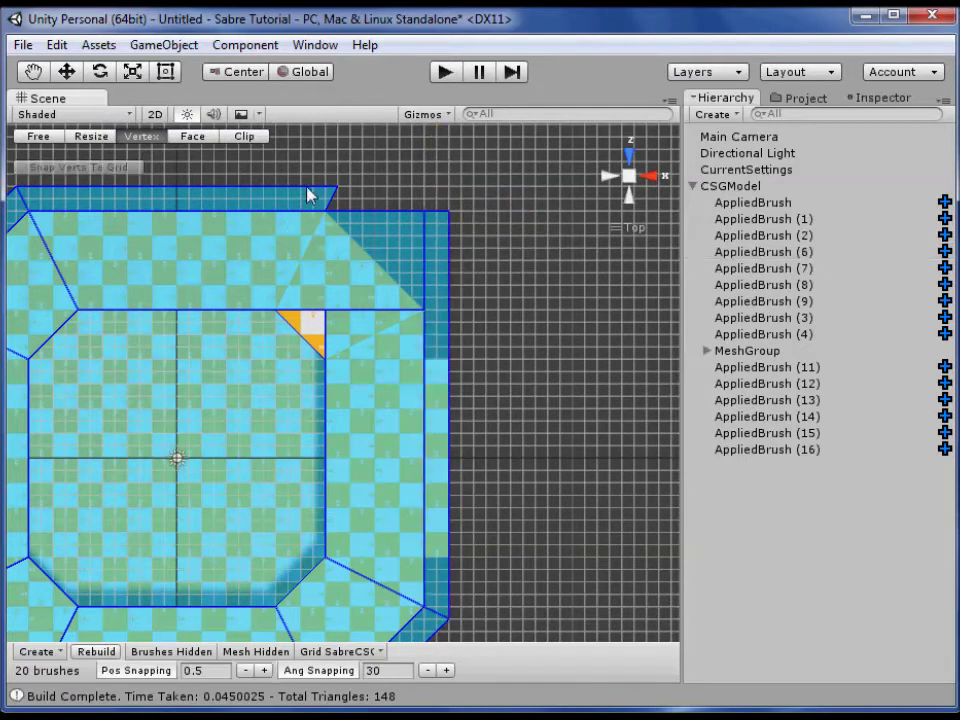
{"action": "left_click", "coordinate": [310, 203]}
{"action": "left_click", "coordinate": [338, 210]}
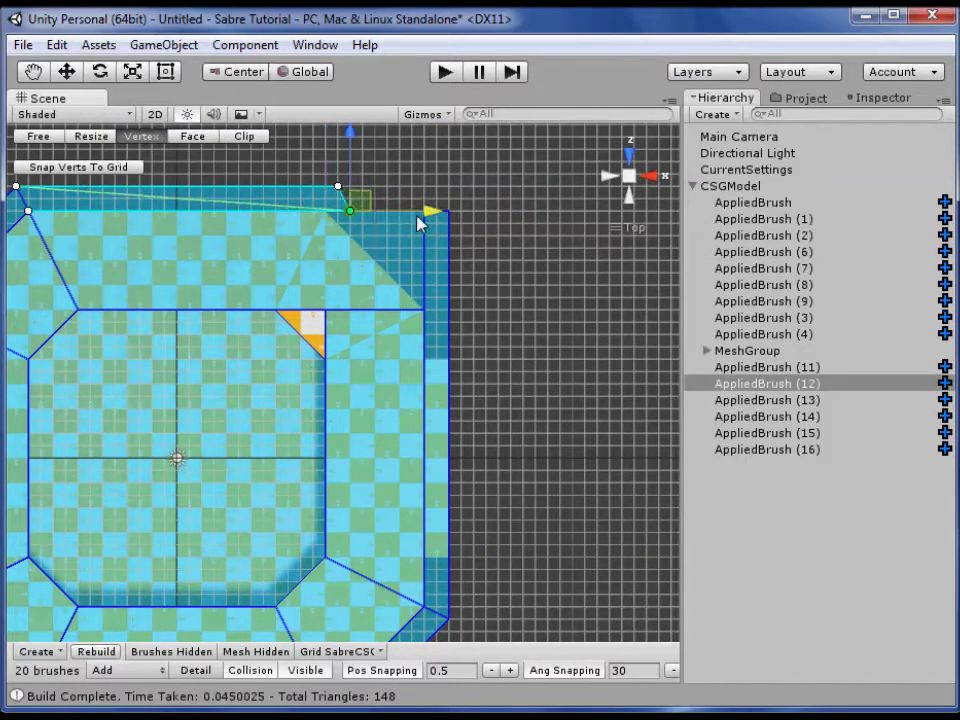
{"action": "left_click_drag", "start_coordinate": [395, 228], "coordinate": [504, 208]}
{"action": "scroll", "coordinate": [416, 284], "scroll_direction": "up", "scroll_amount": 1}
{"action": "middle_click_drag", "start_coordinate": [416, 284], "coordinate": [387, 331]}
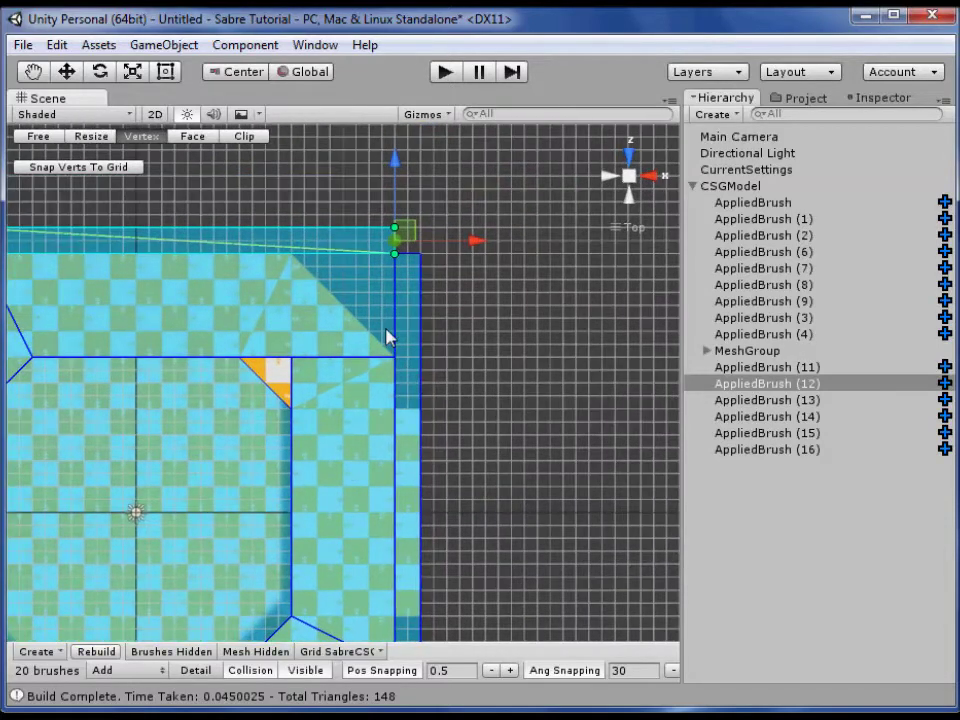
{"action": "left_click_drag", "start_coordinate": [364, 208], "coordinate": [494, 228]}
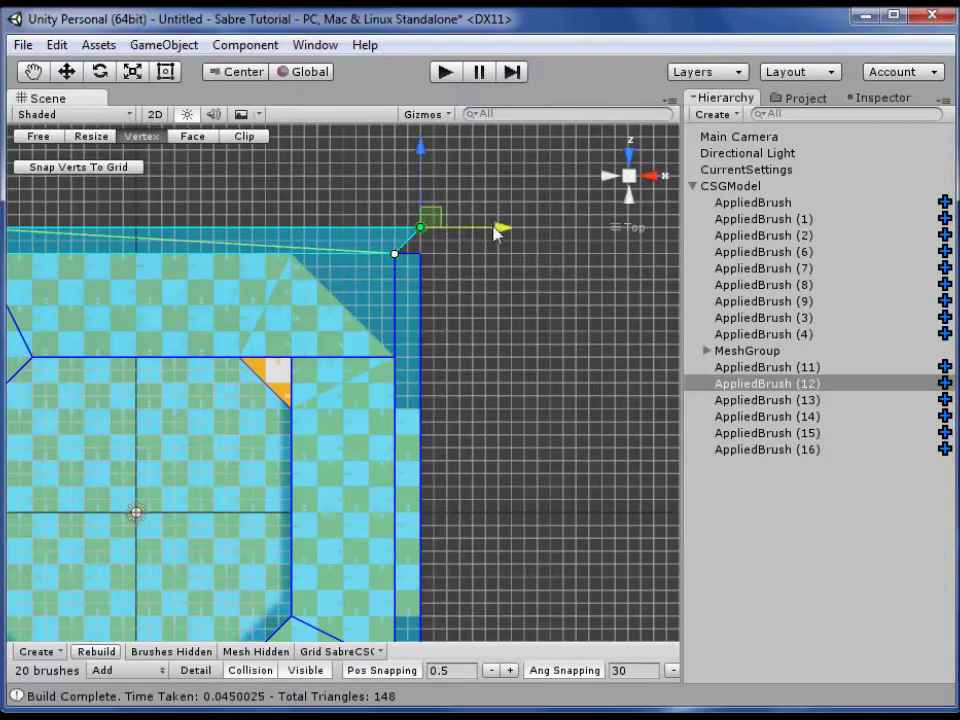
{"action": "left_click", "coordinate": [403, 293]}
{"action": "left_click_drag", "start_coordinate": [440, 275], "coordinate": [420, 171]}
Move the central floor brush's top-edge vertex beside the upper-right diagonal into the square corner between the neighbouring floor brushes
{"action": "left_click", "coordinate": [388, 371]}
{"action": "scroll", "coordinate": [482, 349], "scroll_direction": "down", "scroll_amount": 3}
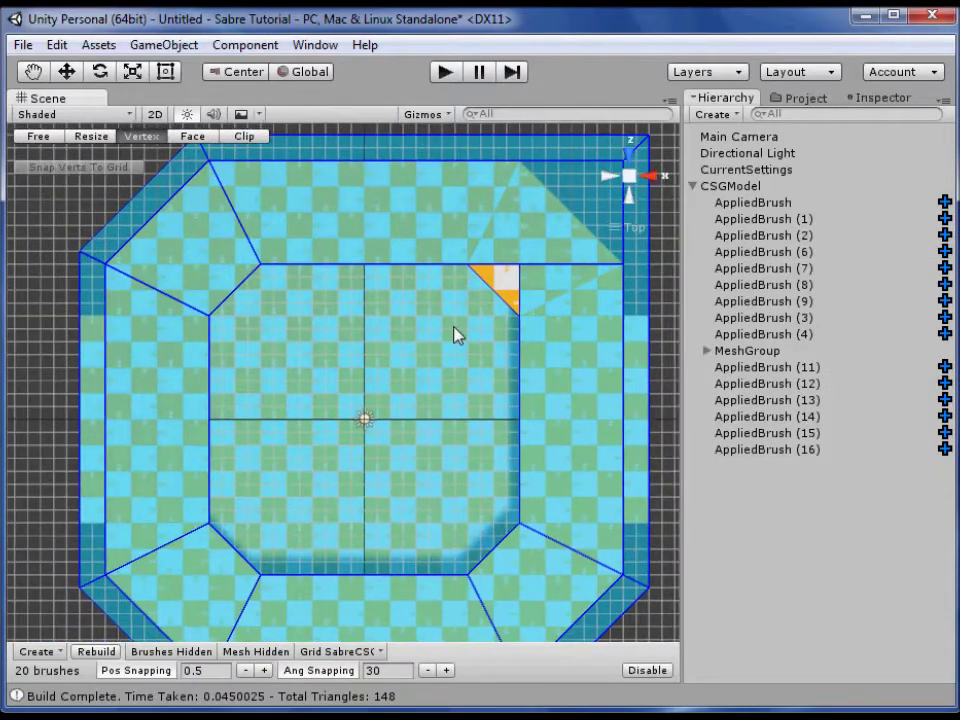
{"action": "left_click", "coordinate": [472, 292]}
{"action": "middle_click_drag", "start_coordinate": [469, 373], "coordinate": [413, 381]}
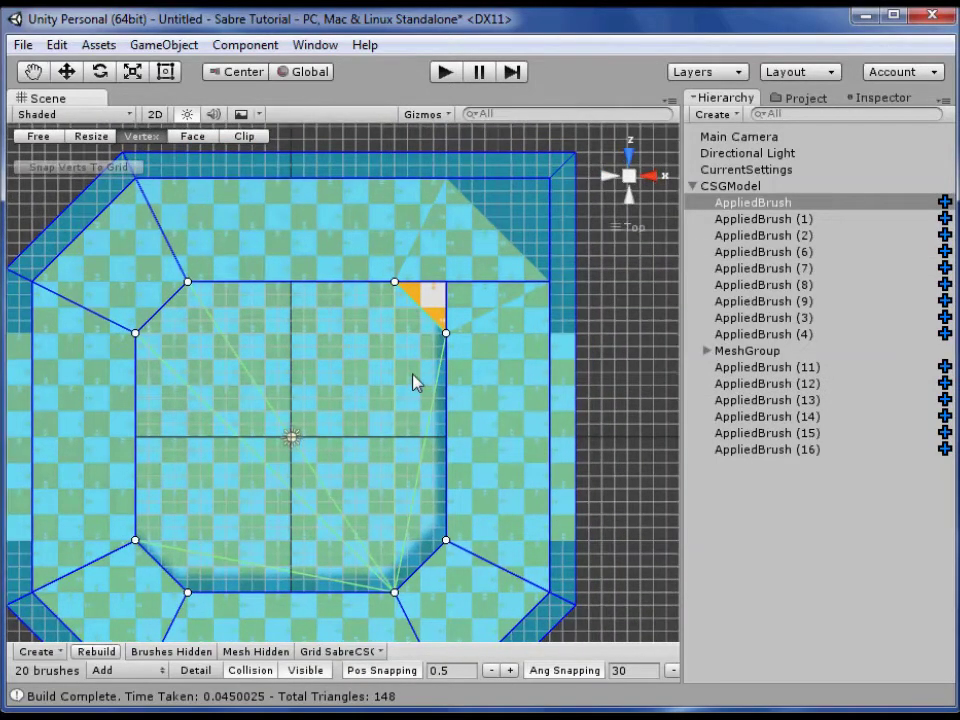
{"action": "mouse_move", "coordinate": [351, 237]}
{"action": "left_mouse_down"}
{"action": "mouse_move", "coordinate": [435, 303]}
{"action": "mouse_move", "coordinate": [536, 281]}
{"action": "mouse_move", "coordinate": [519, 288]}
{"action": "left_mouse_up"}
{"action": "middle_click_drag", "start_coordinate": [525, 439], "coordinate": [487, 377]}
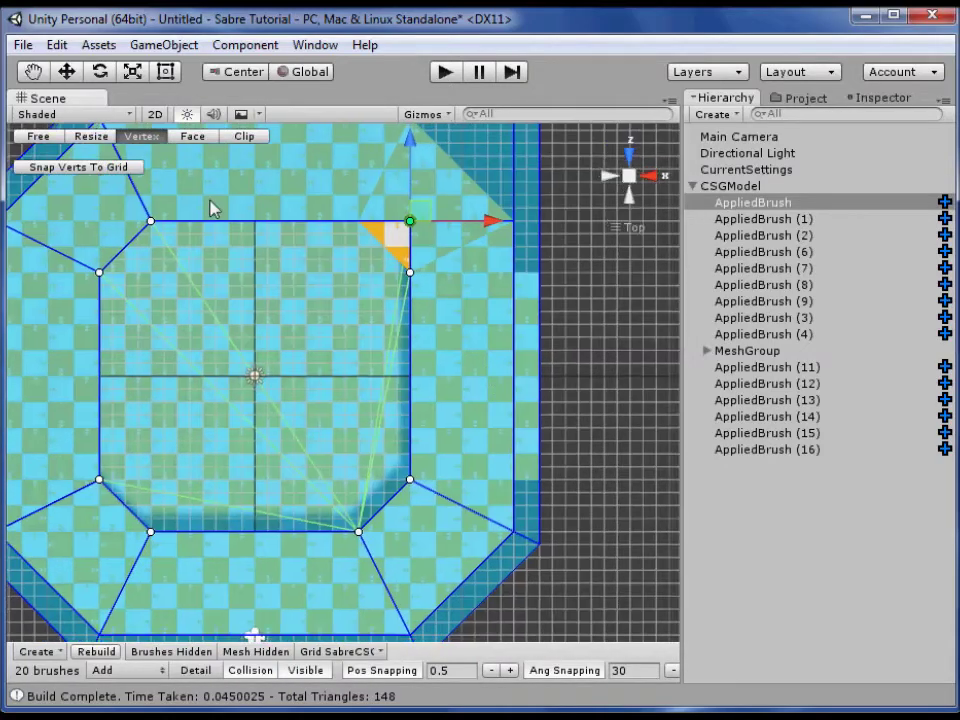
Split the central floor brush along a vertical line just inside its right edge and delete the narrow right-hand strip
{"action": "left_click", "coordinate": [250, 138]}
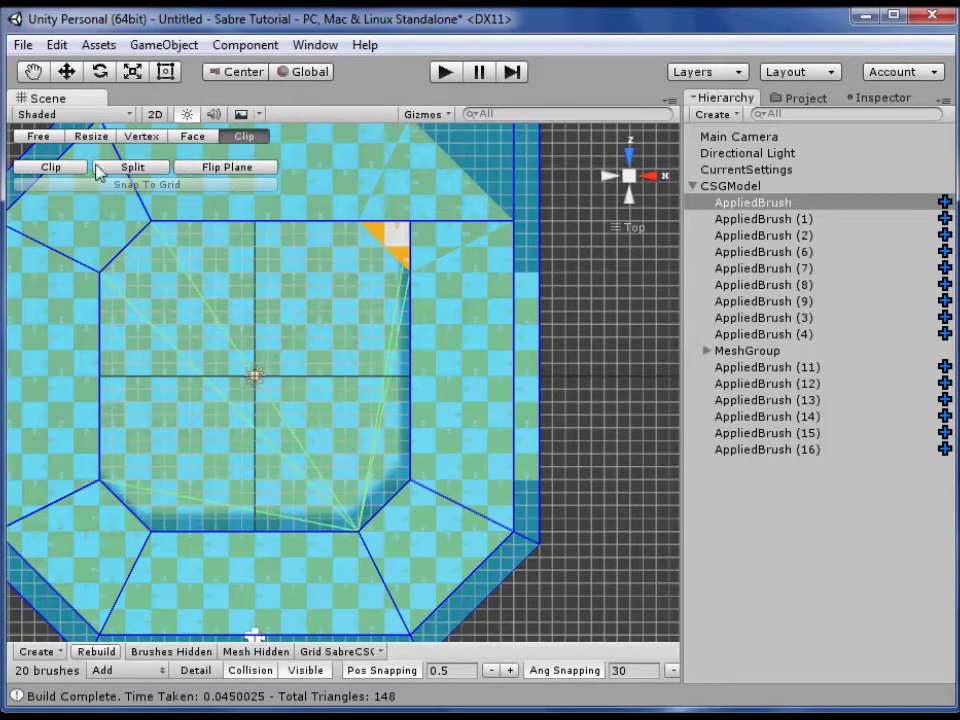
{"action": "left_click_drag", "start_coordinate": [384, 524], "coordinate": [391, 362]}
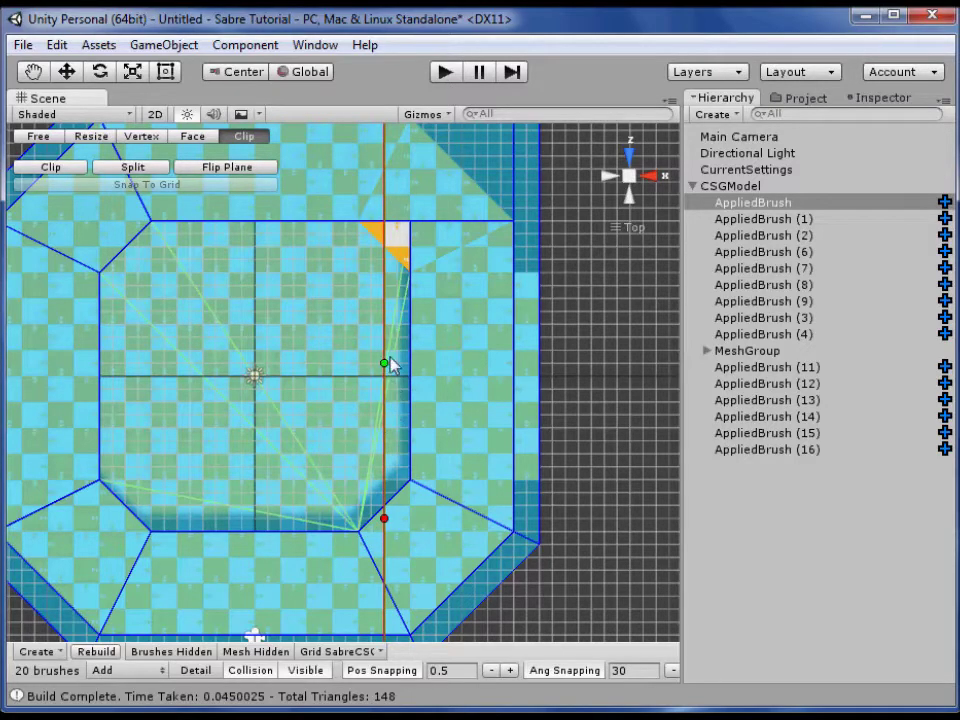
{"action": "left_click", "coordinate": [133, 167]}
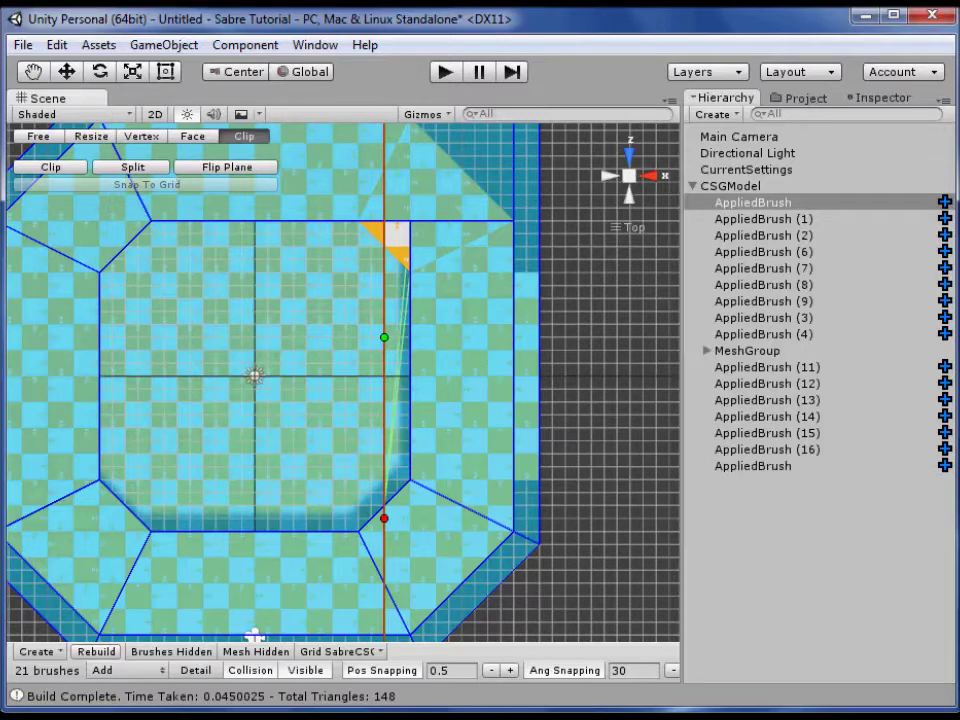
{"action": "left_click", "coordinate": [141, 136]}
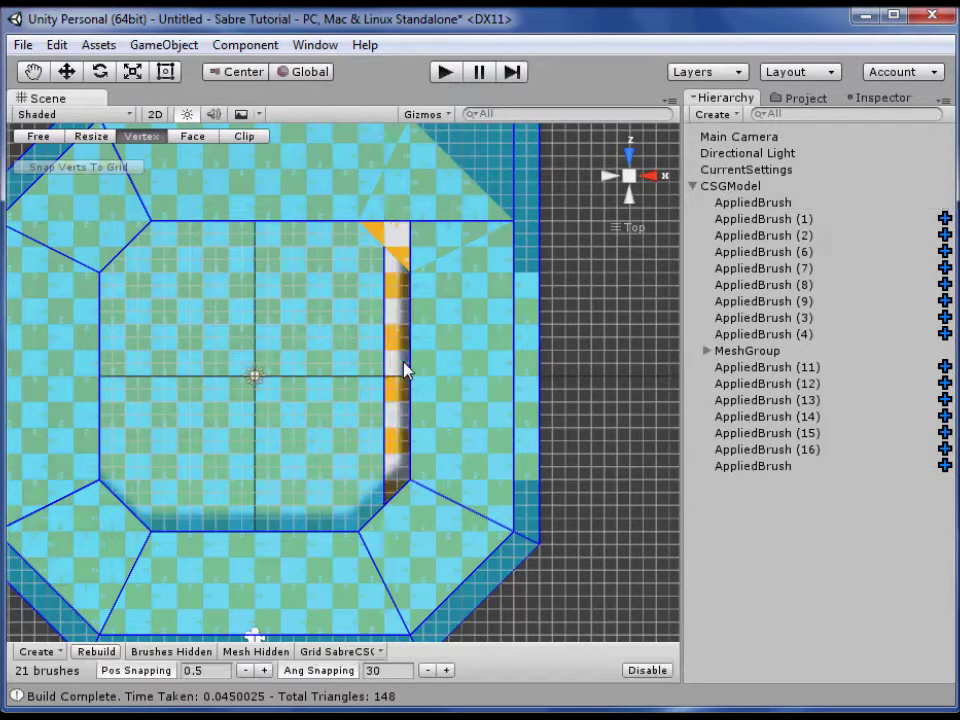
{"action": "key", "text": "Delete"}
Move the remaining central floor brush's two cut-edge vertices onto the right floor brush's inner corners and rebuild the model
{"action": "left_click", "coordinate": [364, 358]}
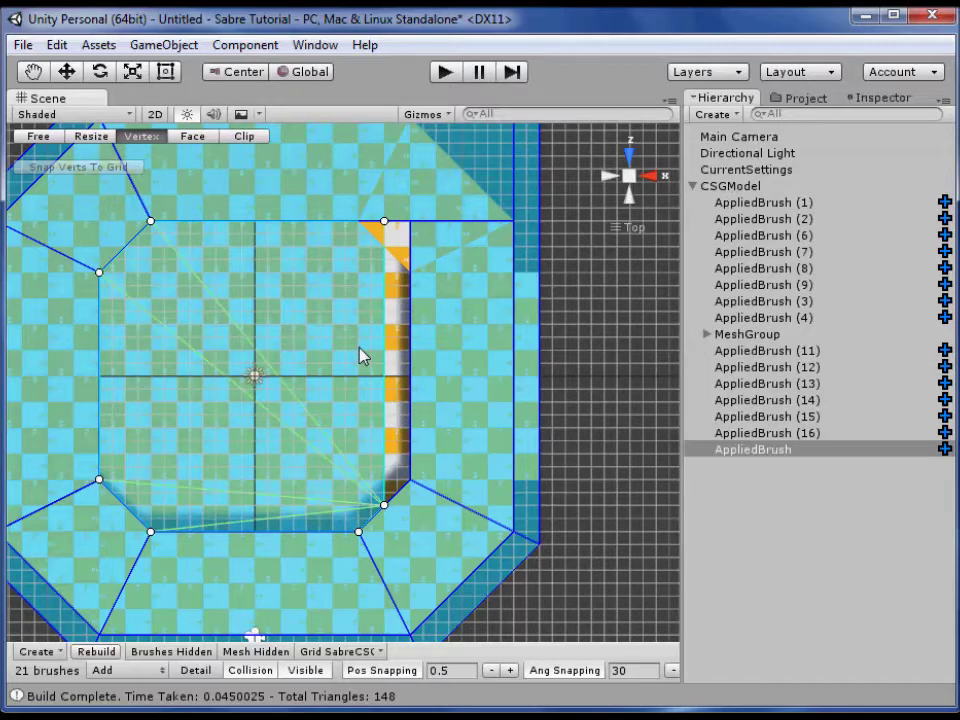
{"action": "left_click", "coordinate": [385, 505]}
{"action": "left_click_drag", "start_coordinate": [385, 505], "coordinate": [424, 480]}
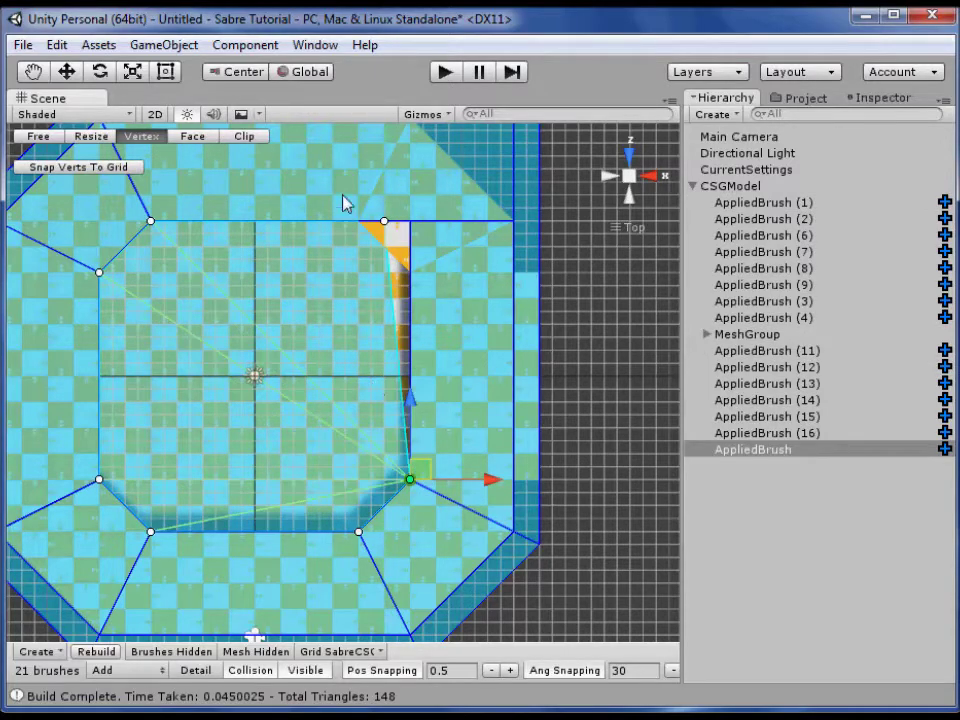
{"action": "left_click", "coordinate": [384, 221]}
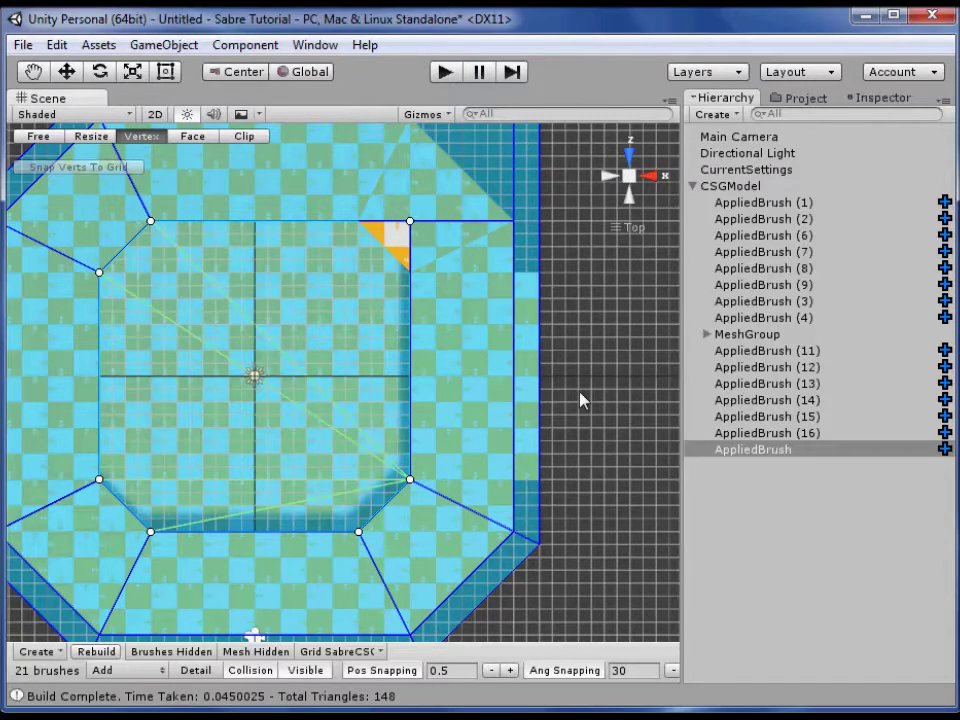
{"action": "middle_click_drag", "start_coordinate": [589, 394], "coordinate": [611, 355]}
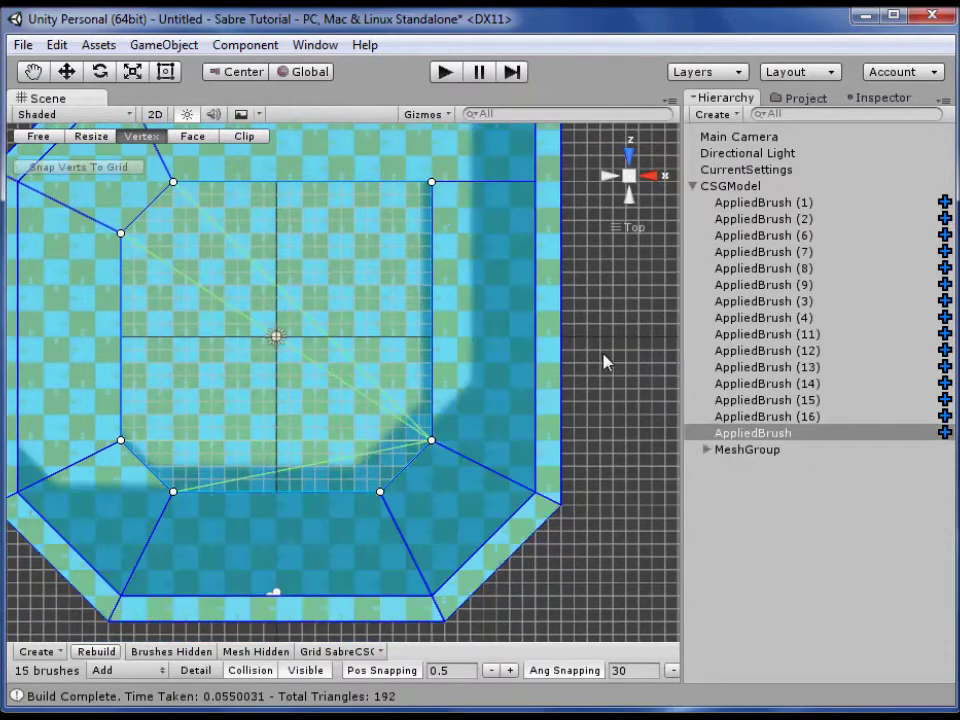
Inspect the rebuilt room in perspective from several angles, examining the squared corner, the floor edges and the outer walls
{"action": "left_click_drag", "start_coordinate": [633, 181], "coordinate": [677, 437], "text": "alt"}
{"action": "scroll", "coordinate": [600, 499], "scroll_direction": "down", "scroll_amount": 8}
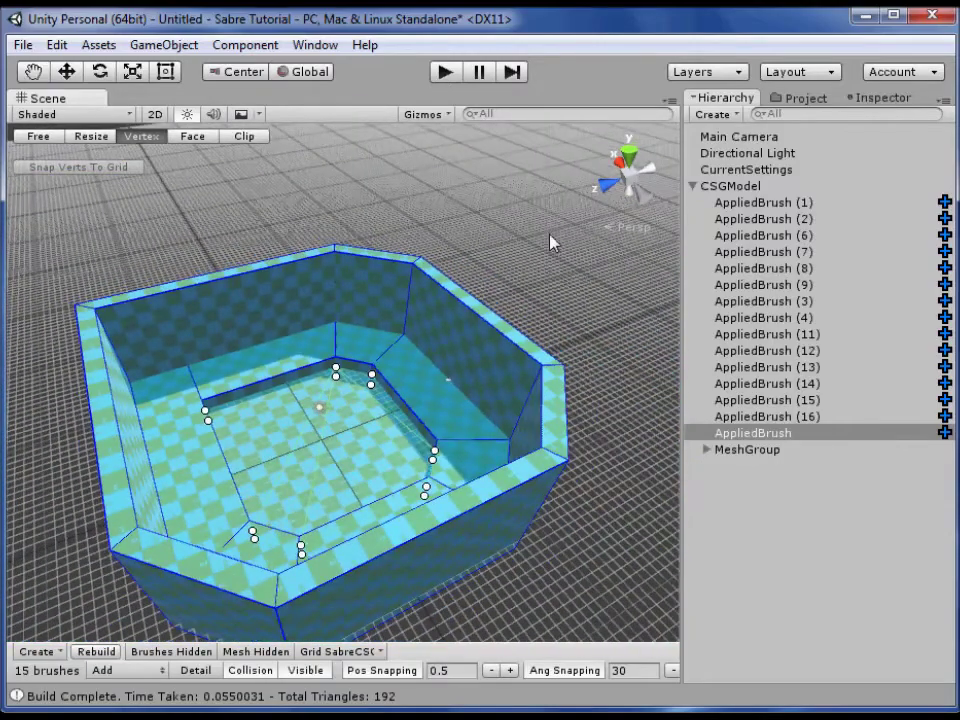
{"action": "left_click", "coordinate": [549, 240]}
{"action": "key", "text": "w"}
{"action": "right_click_drag", "start_coordinate": [549, 240], "coordinate": [321, 330]}
{"action": "key", "text": "s"}
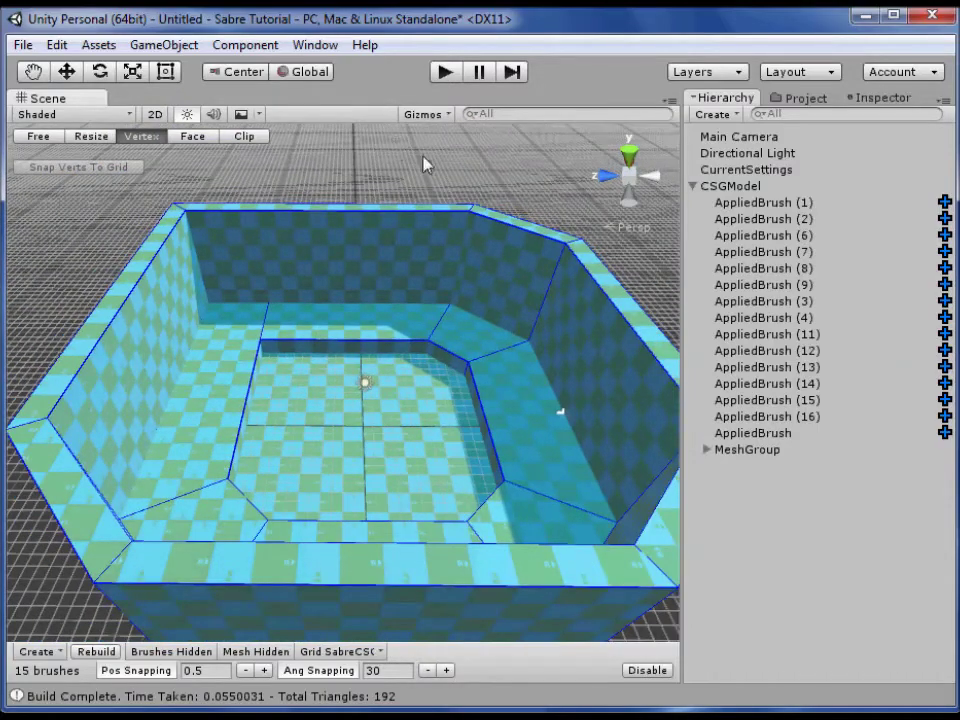
{"action": "key", "text": "w"}
{"action": "right_click_drag", "start_coordinate": [390, 247], "coordinate": [478, 309]}
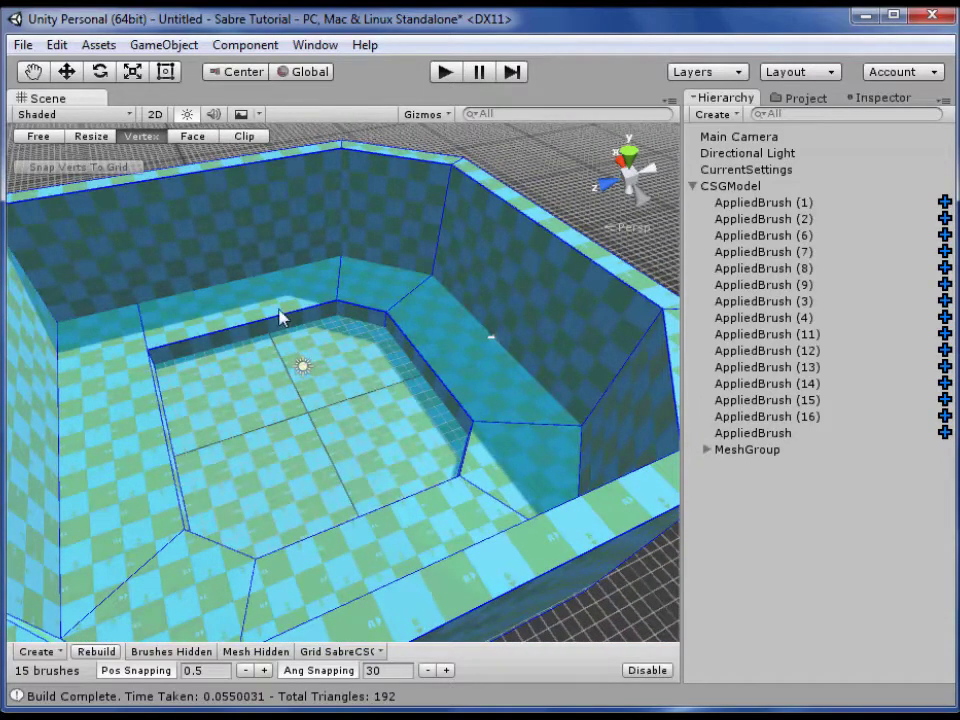
{"action": "right_click_drag", "start_coordinate": [279, 317], "coordinate": [396, 390]}
{"action": "left_click", "coordinate": [195, 343]}
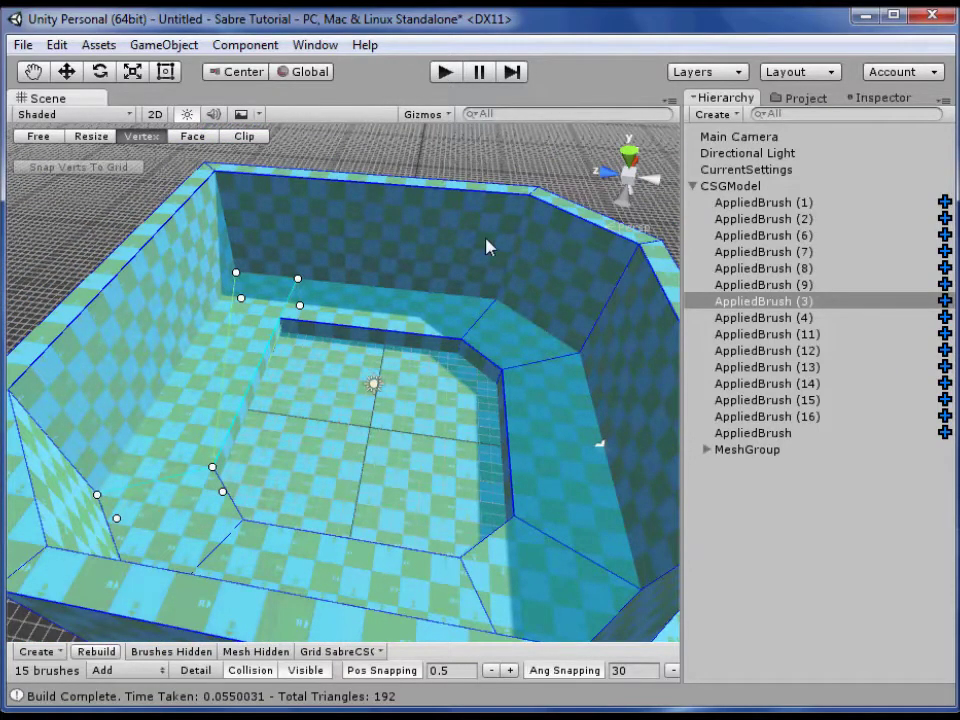
{"action": "right_click_drag", "start_coordinate": [399, 242], "coordinate": [171, 264]}
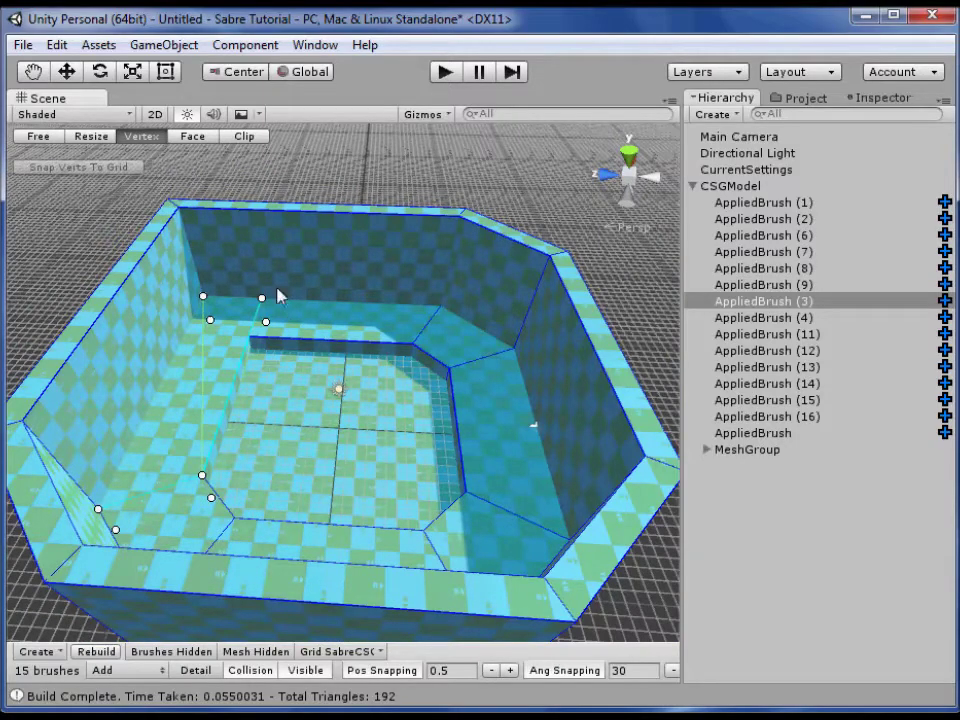
{"action": "right_click_drag", "start_coordinate": [398, 303], "coordinate": [281, 418]}
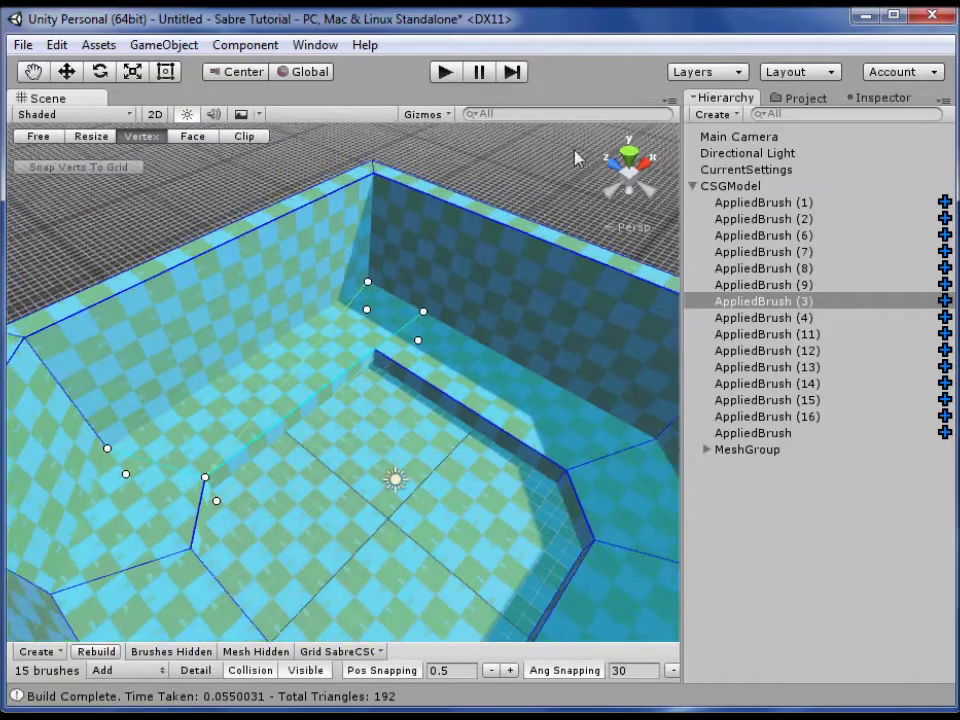
{"action": "right_click_drag", "start_coordinate": [404, 487], "coordinate": [330, 520]}
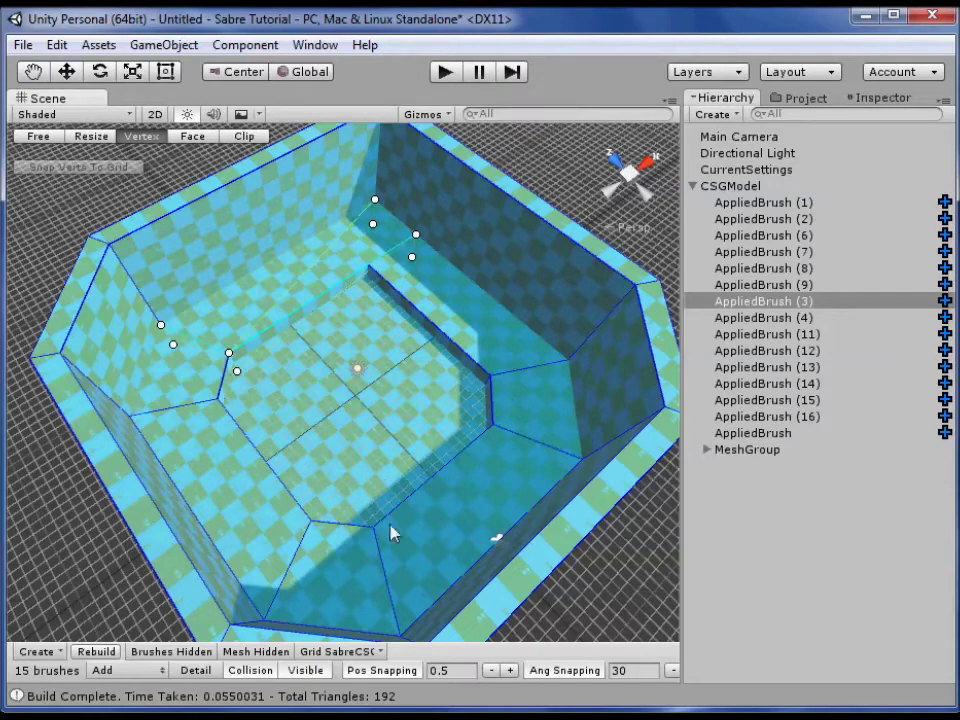
{"action": "right_click_drag", "start_coordinate": [468, 148], "coordinate": [336, 285]}
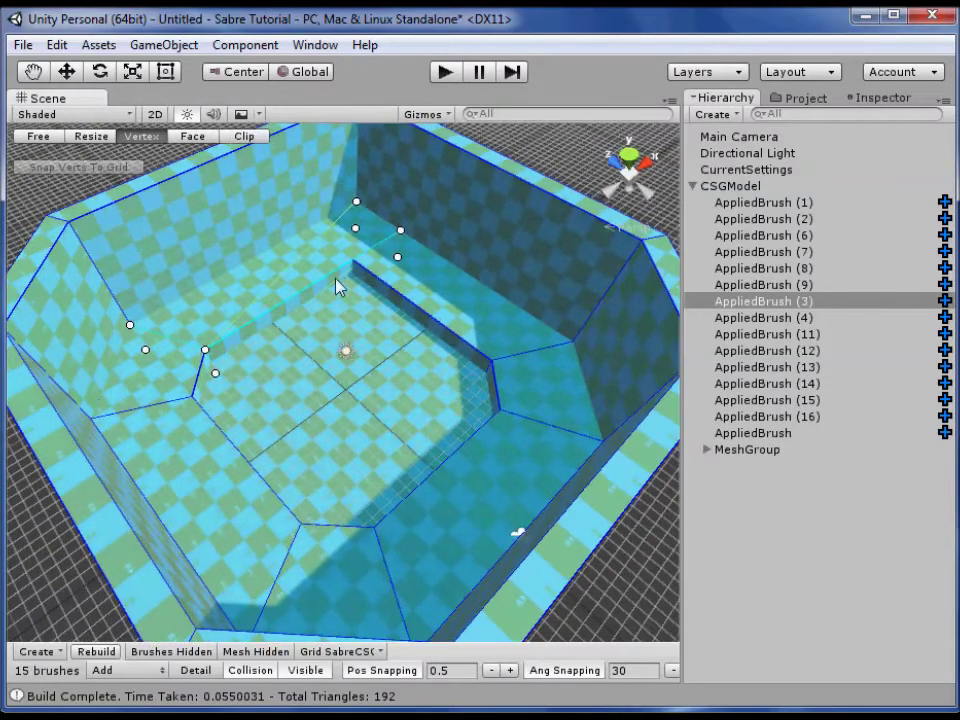
Switch the scene to a top-down view with Wireframe shading
{"action": "left_click", "coordinate": [629, 160]}
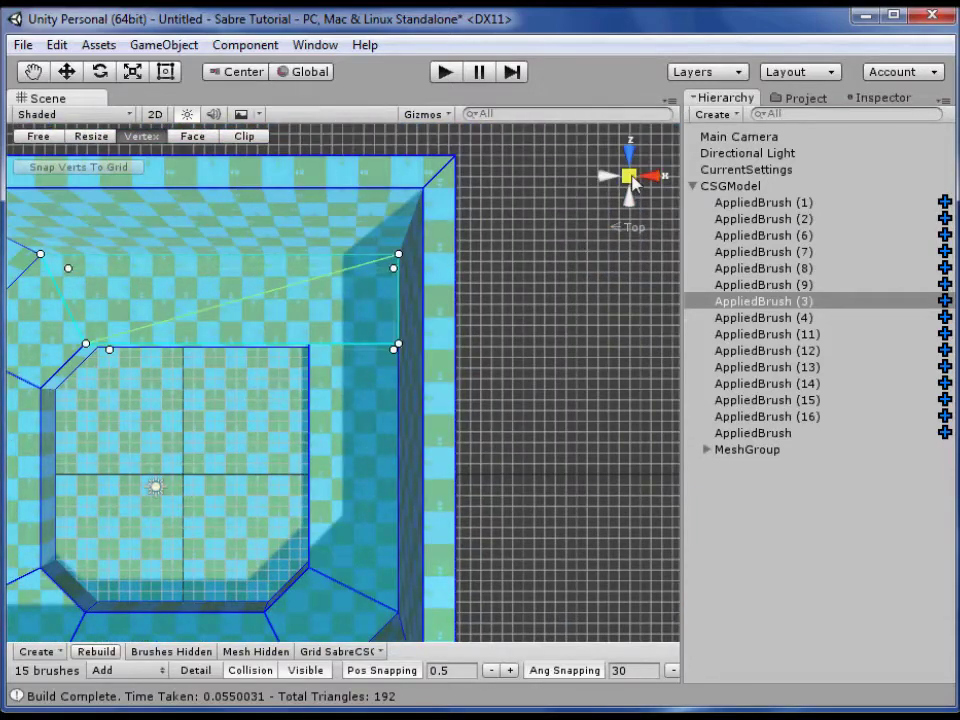
{"action": "scroll", "coordinate": [300, 343], "scroll_direction": "down", "scroll_amount": 5}
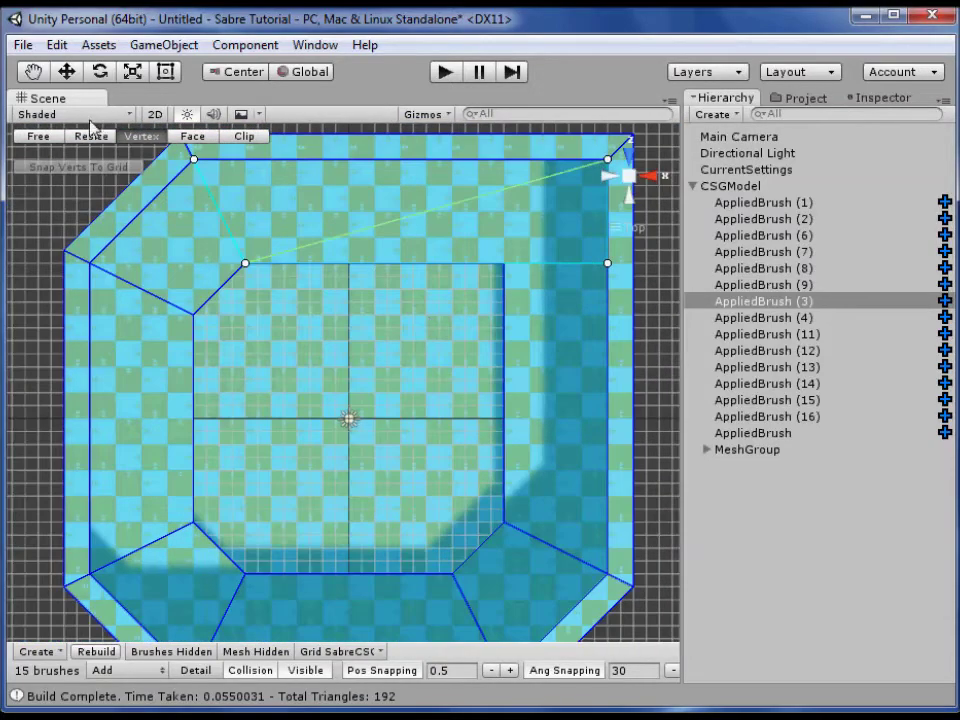
{"action": "left_click", "coordinate": [75, 114]}
{"action": "left_click", "coordinate": [65, 164]}
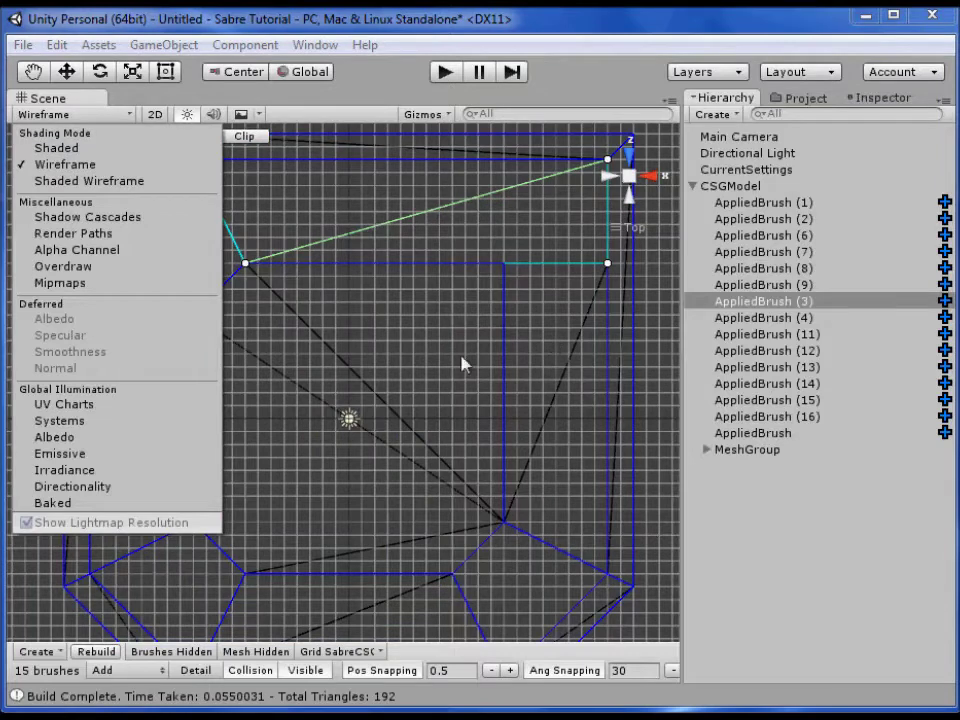
{"action": "scroll", "coordinate": [412, 333], "scroll_direction": "down", "scroll_amount": 2}
Increase position snapping to 1 and select the upper floor brush
{"action": "left_click", "coordinate": [407, 332]}
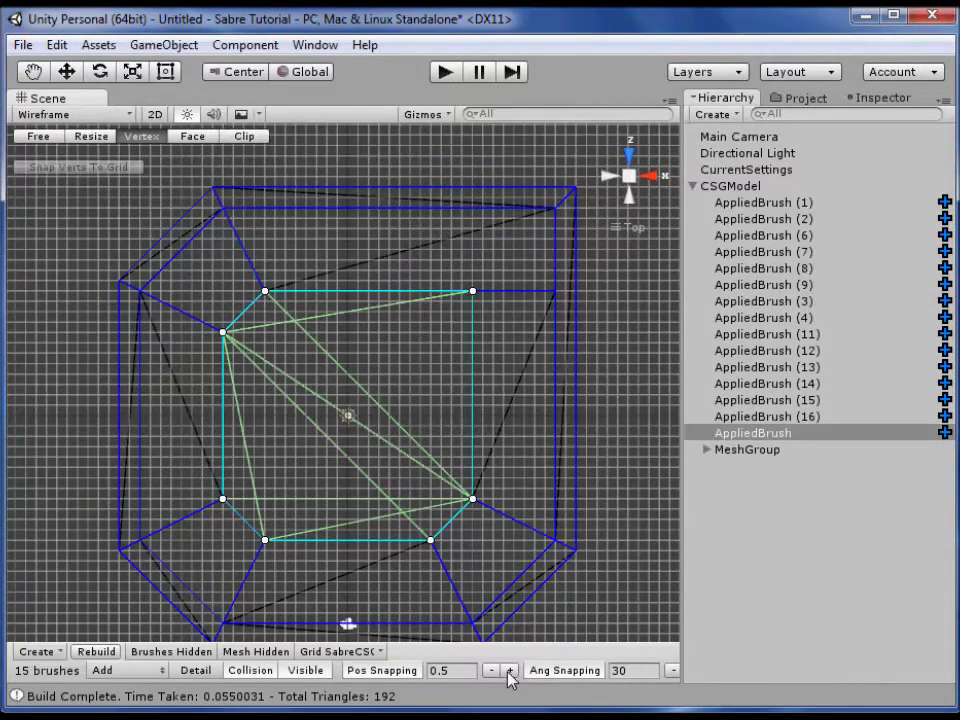
{"action": "left_click", "coordinate": [509, 670]}
{"action": "left_click", "coordinate": [465, 240]}
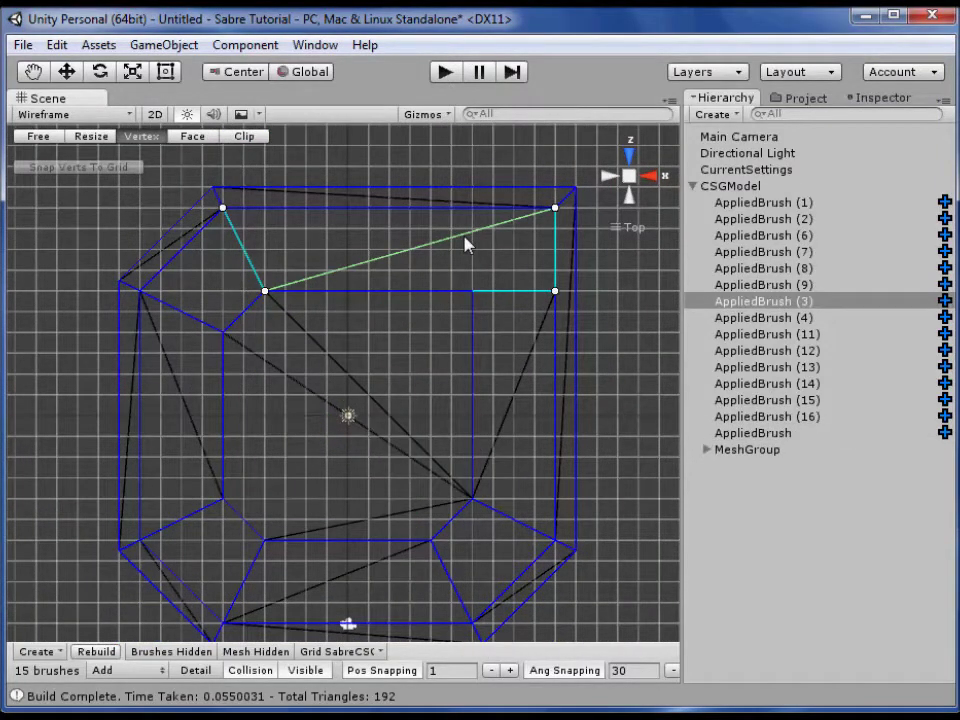
Duplicate the upper floor brush and move the copy's vertices into a 2 by 2 unit square at the floor opening's inner upper-right corner
{"action": "key", "text": "ctrl+d"}
{"action": "mouse_move", "coordinate": [204, 190]}
{"action": "left_mouse_down"}
{"action": "mouse_move", "coordinate": [257, 225]}
{"action": "mouse_move", "coordinate": [333, 218]}
{"action": "left_mouse_up"}
{"action": "left_click_drag", "start_coordinate": [246, 197], "coordinate": [329, 297]}
{"action": "left_click_drag", "start_coordinate": [351, 248], "coordinate": [509, 252]}
{"action": "left_click_drag", "start_coordinate": [559, 213], "coordinate": [613, 350]}
{"action": "left_click_drag", "start_coordinate": [613, 350], "coordinate": [527, 137]}
{"action": "left_click_drag", "start_coordinate": [632, 256], "coordinate": [548, 252]}
{"action": "left_click_drag", "start_coordinate": [364, 180], "coordinate": [478, 225]}
{"action": "left_click_drag", "start_coordinate": [452, 170], "coordinate": [514, 350]}
{"action": "left_click_drag", "start_coordinate": [459, 269], "coordinate": [459, 312]}
Raise the small square brush's top vertices about 8 units above the room's walls to form a tall pillar
{"action": "left_click", "coordinate": [595, 178]}
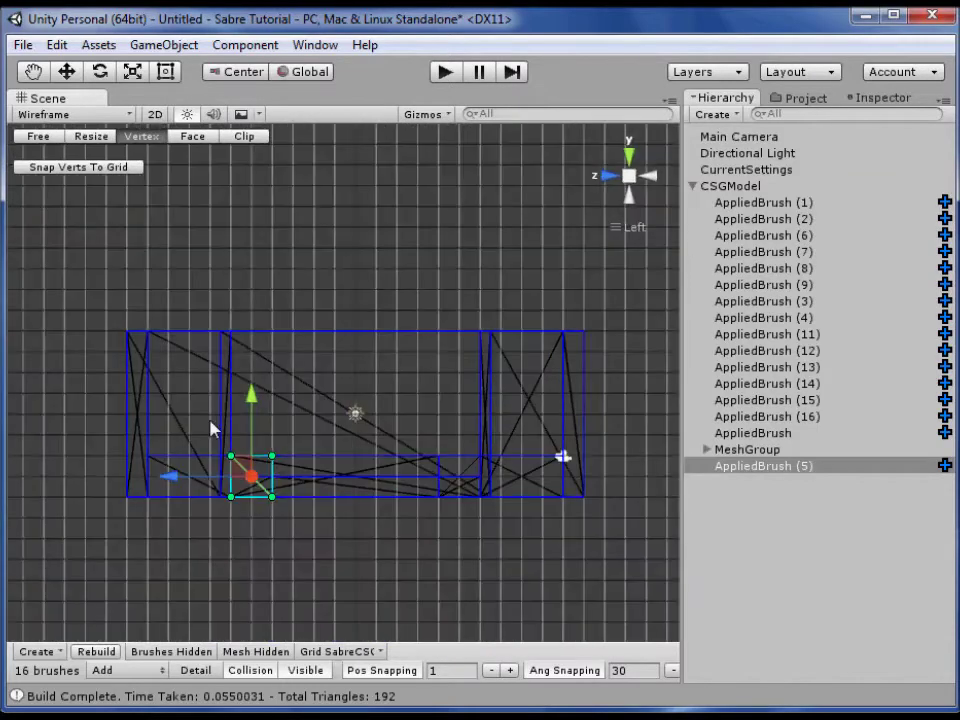
{"action": "left_click_drag", "start_coordinate": [182, 407], "coordinate": [302, 469]}
{"action": "mouse_move", "coordinate": [253, 381]}
{"action": "left_mouse_down"}
{"action": "mouse_move", "coordinate": [253, 272]}
{"action": "mouse_move", "coordinate": [262, 270]}
{"action": "left_mouse_up"}
{"action": "middle_click_drag", "start_coordinate": [359, 302], "coordinate": [386, 395]}
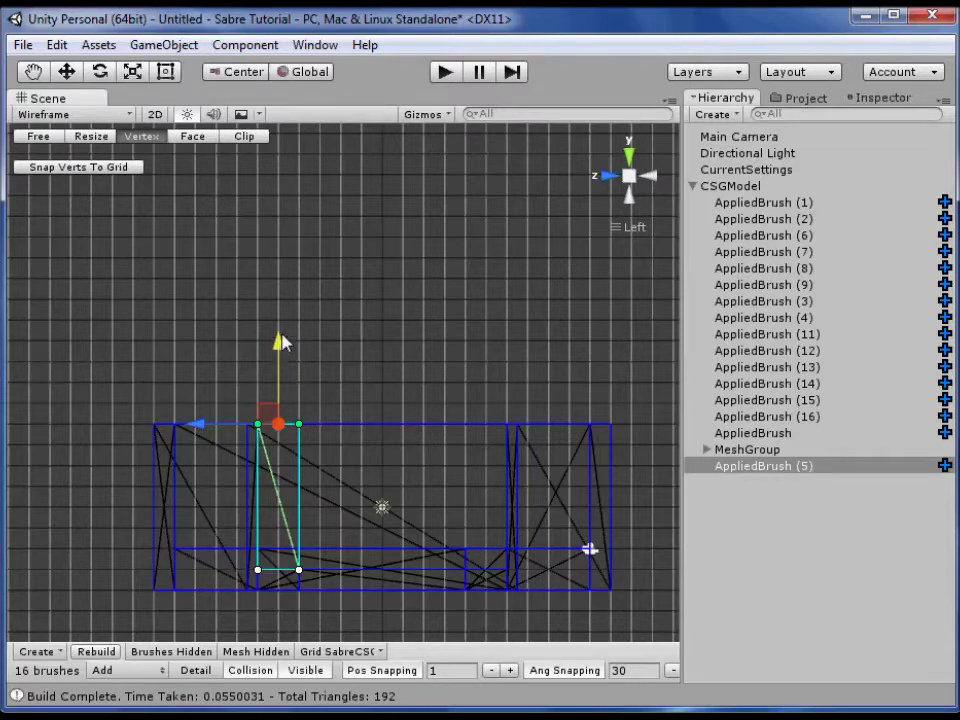
{"action": "left_click_drag", "start_coordinate": [283, 327], "coordinate": [307, 208]}
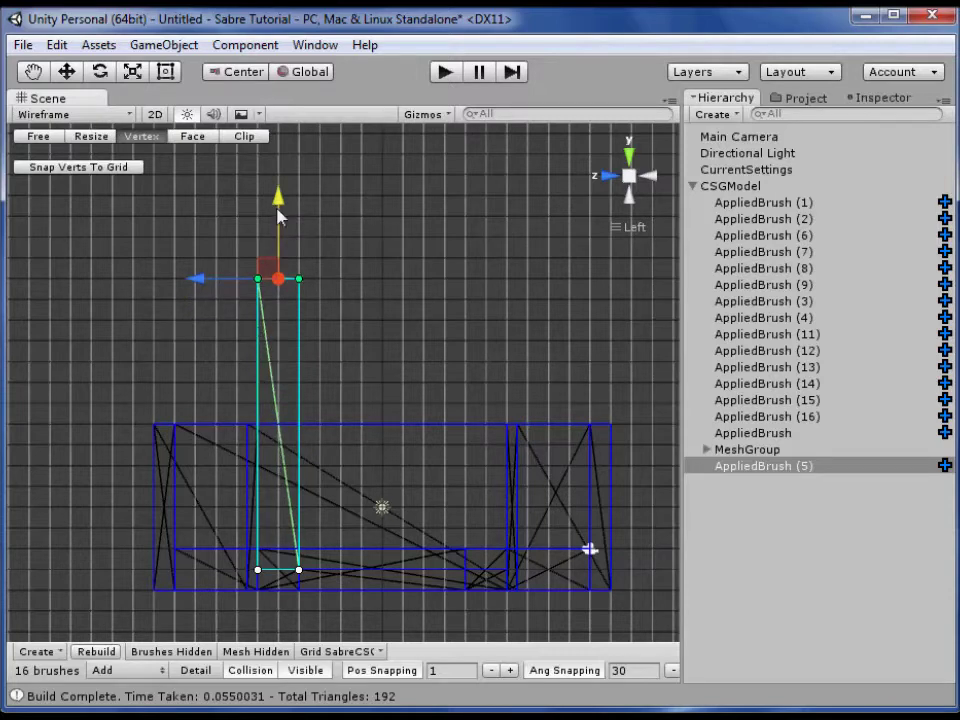
{"action": "left_click_drag", "start_coordinate": [279, 212], "coordinate": [281, 192]}
{"action": "left_click", "coordinate": [340, 326]}
{"action": "left_click", "coordinate": [277, 346]}
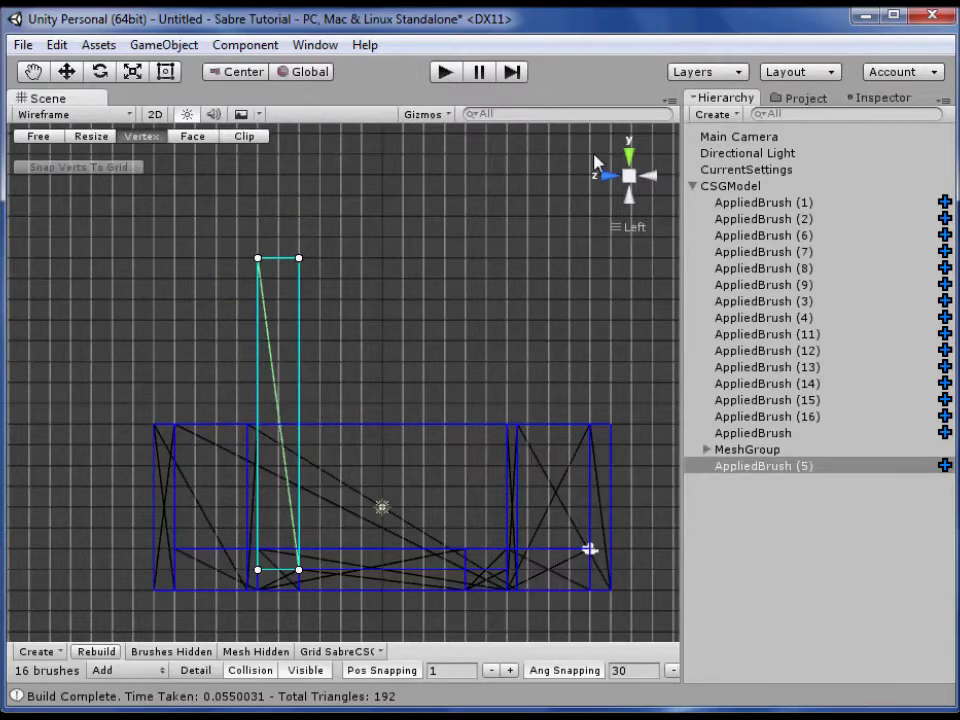
Duplicate the upper floor brush, thin the copy to a 1-unit slab and raise it flush with the wall tops
{"action": "left_click", "coordinate": [629, 155]}
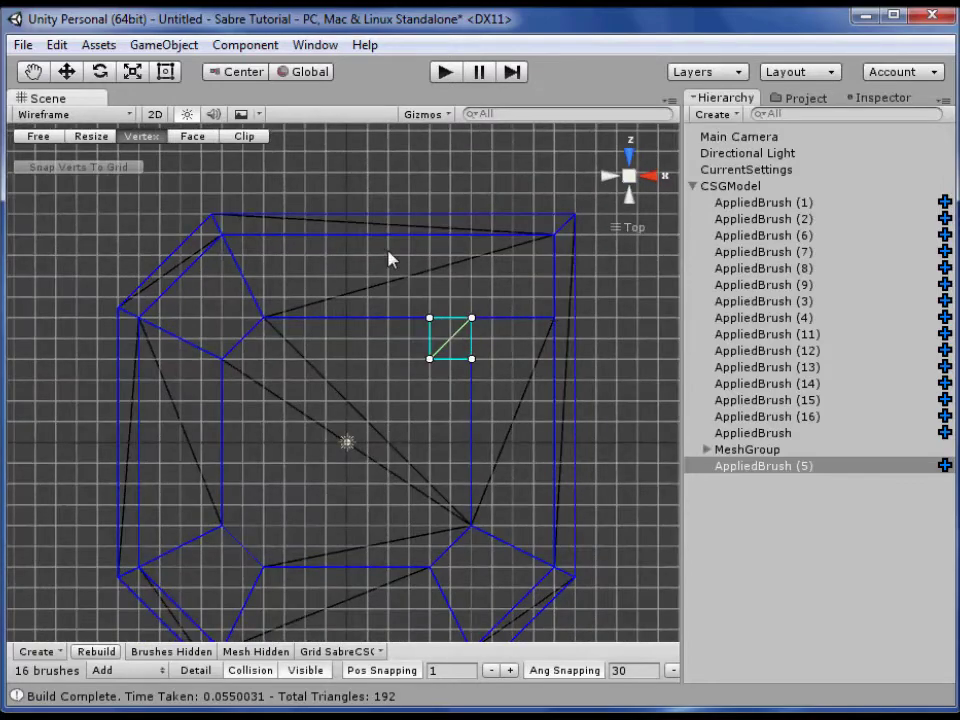
{"action": "left_click", "coordinate": [390, 258]}
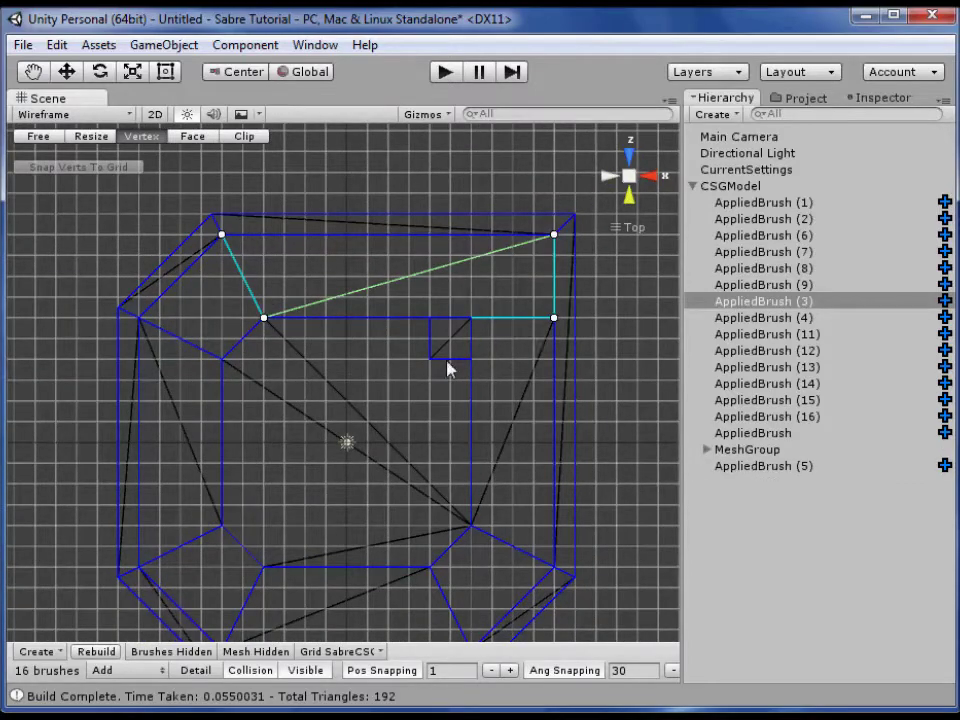
{"action": "left_click", "coordinate": [629, 200]}
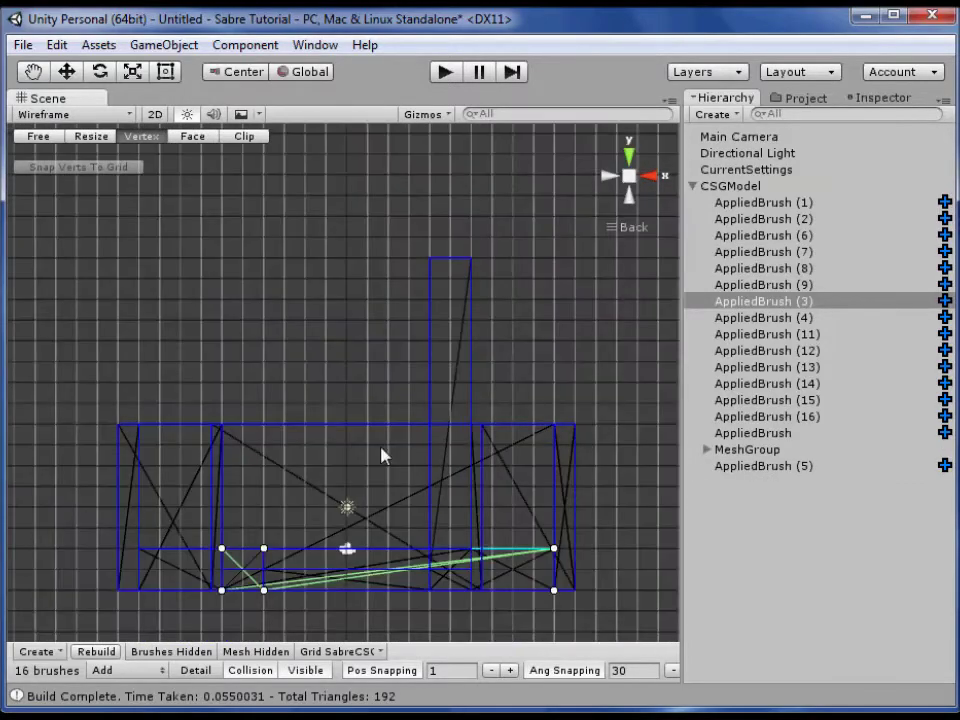
{"action": "key", "text": "ctrl+d"}
{"action": "left_click_drag", "start_coordinate": [160, 577], "coordinate": [333, 639]}
{"action": "left_click_drag", "start_coordinate": [213, 507], "coordinate": [213, 487]}
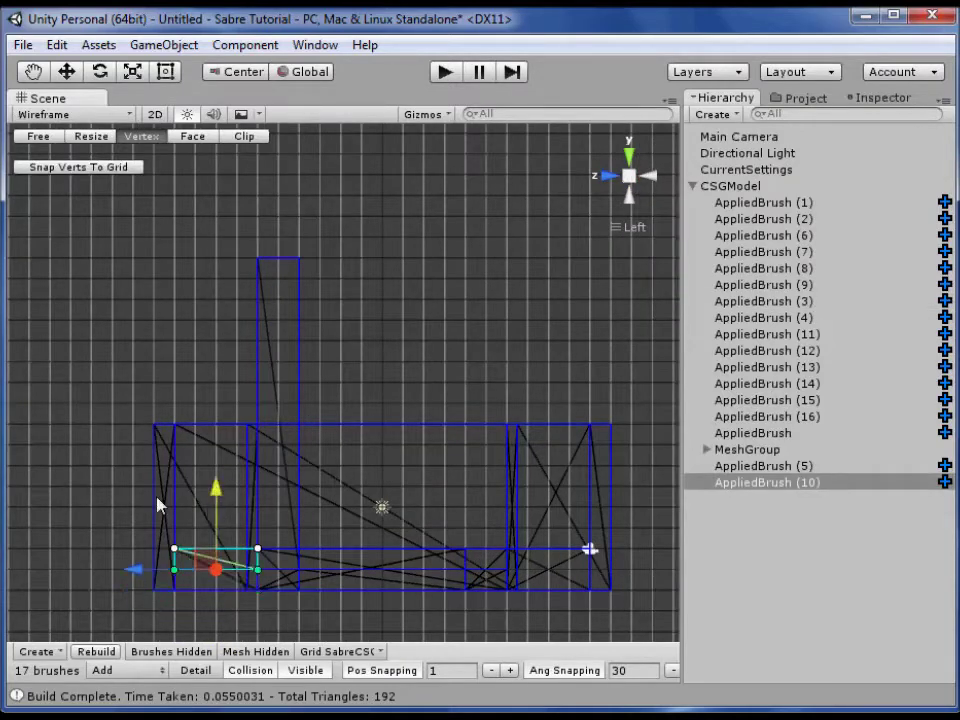
{"action": "left_click_drag", "start_coordinate": [90, 506], "coordinate": [294, 608]}
{"action": "left_click_drag", "start_coordinate": [228, 491], "coordinate": [228, 361]}
{"action": "left_click", "coordinate": [629, 156]}
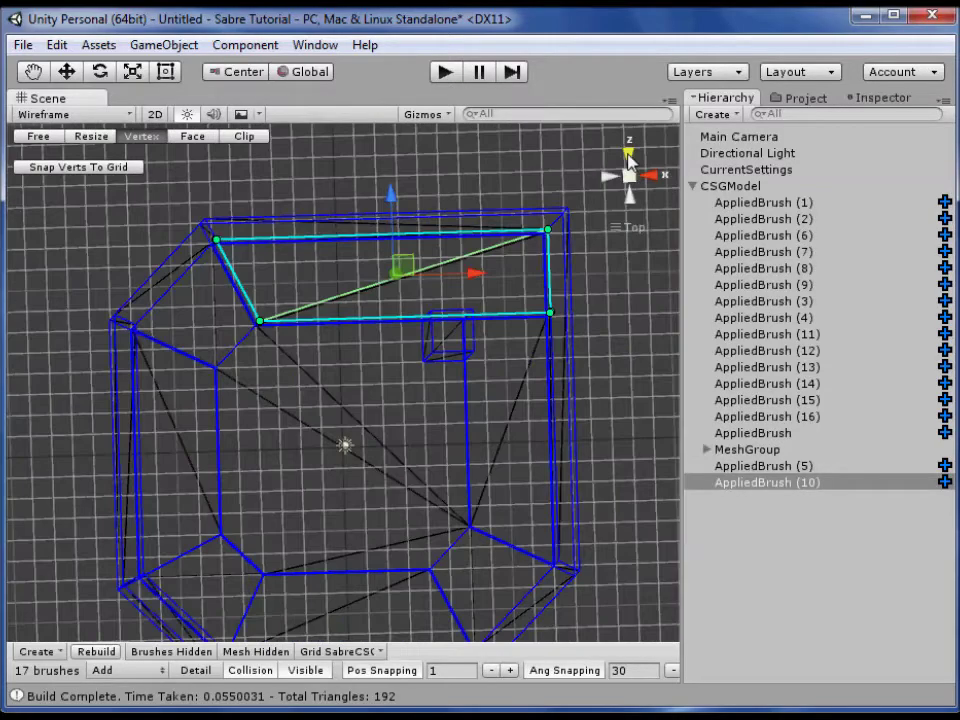
Lower the top vertices of the upper-left diagonal wall brush by 1 unit to meet the slab's underside
{"action": "left_click", "coordinate": [614, 178]}
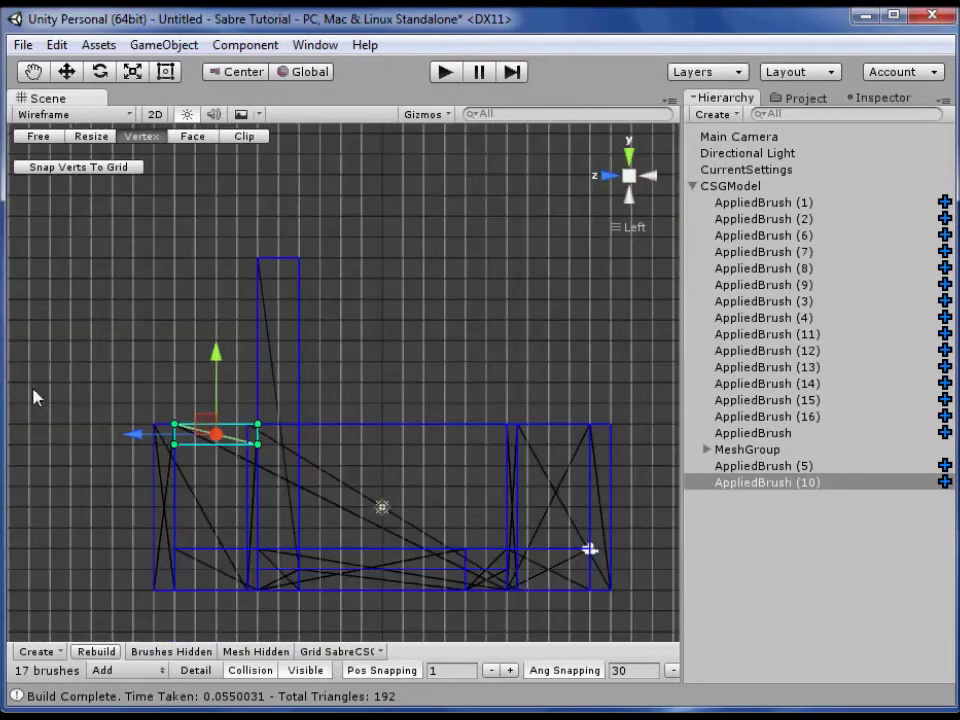
{"action": "left_click_drag", "start_coordinate": [142, 396], "coordinate": [171, 446]}
{"action": "left_click", "coordinate": [172, 446]}
{"action": "left_click", "coordinate": [159, 517]}
{"action": "left_click_drag", "start_coordinate": [110, 389], "coordinate": [314, 468]}
{"action": "left_click_drag", "start_coordinate": [206, 343], "coordinate": [210, 364]}
{"action": "left_click", "coordinate": [177, 345]}
{"action": "left_click", "coordinate": [165, 509]}
{"action": "left_click", "coordinate": [171, 379]}
Lower the top vertices of the left wall and the lower-left diagonal wall by 1 unit
{"action": "mouse_move", "coordinate": [497, 300]}
{"action": "left_mouse_down", "text": "alt"}
{"action": "mouse_move", "coordinate": [386, 326]}
{"action": "mouse_move", "coordinate": [341, 367]}
{"action": "mouse_move", "coordinate": [236, 403]}
{"action": "left_mouse_up", "text": "alt"}
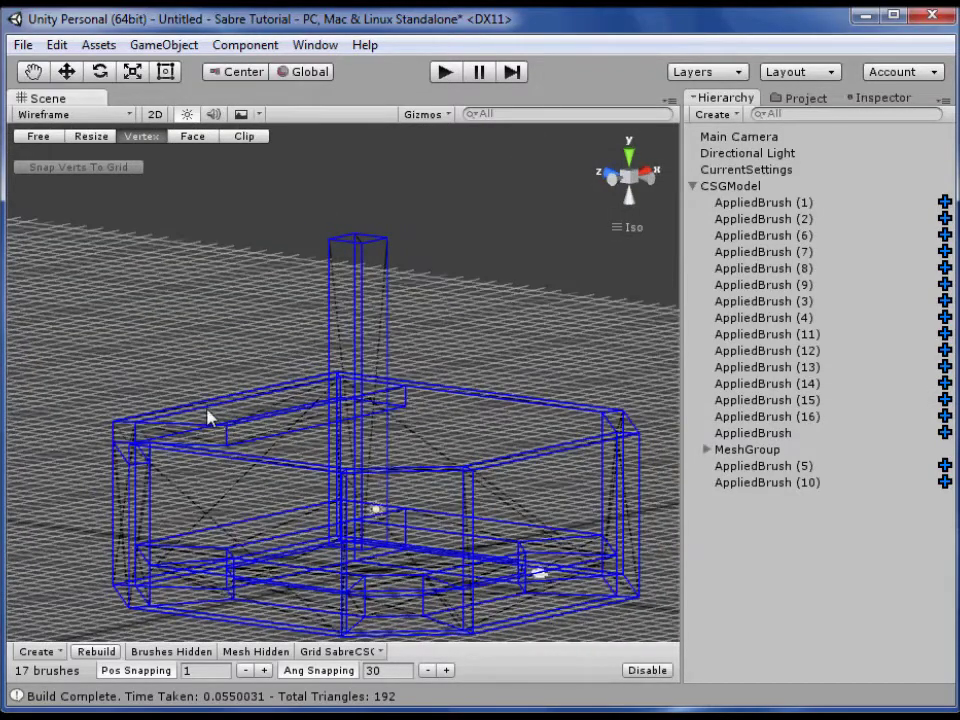
{"action": "left_click", "coordinate": [238, 484]}
{"action": "left_click", "coordinate": [238, 484]}
{"action": "mouse_move", "coordinate": [238, 484]}
{"action": "left_mouse_down", "text": "alt"}
{"action": "mouse_move", "coordinate": [75, 420]}
{"action": "mouse_move", "coordinate": [71, 405]}
{"action": "mouse_move", "coordinate": [421, 474]}
{"action": "left_mouse_up", "text": "alt"}
{"action": "left_click_drag", "start_coordinate": [261, 359], "coordinate": [257, 375]}
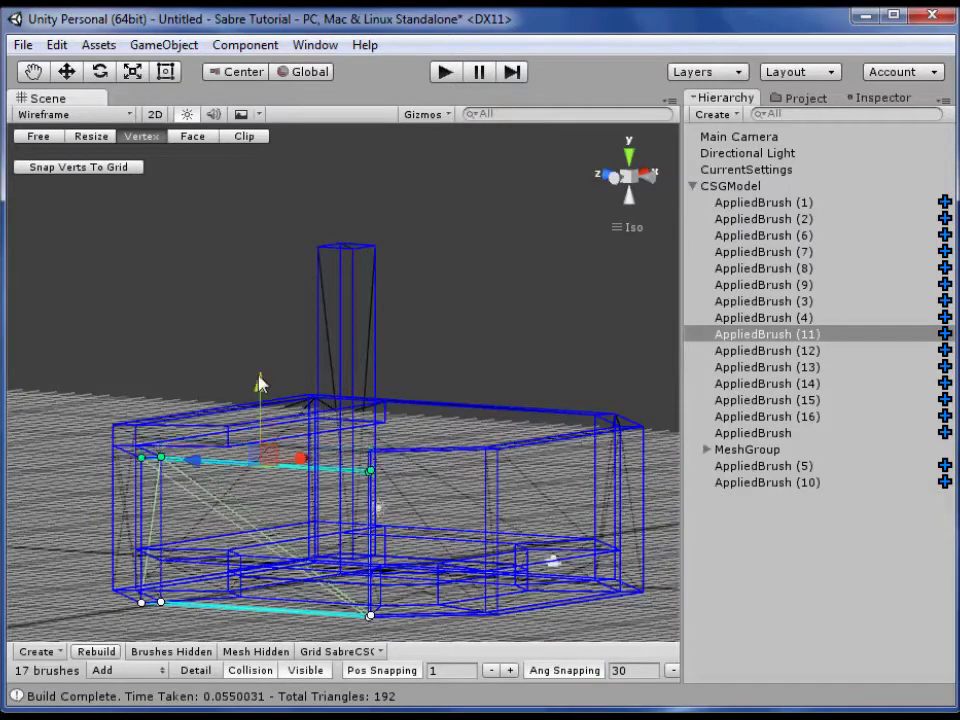
{"action": "left_click", "coordinate": [401, 465]}
{"action": "mouse_move", "coordinate": [409, 453]}
{"action": "left_mouse_down"}
{"action": "mouse_move", "coordinate": [540, 515]}
{"action": "mouse_move", "coordinate": [520, 487]}
{"action": "mouse_move", "coordinate": [321, 402]}
{"action": "left_mouse_up"}
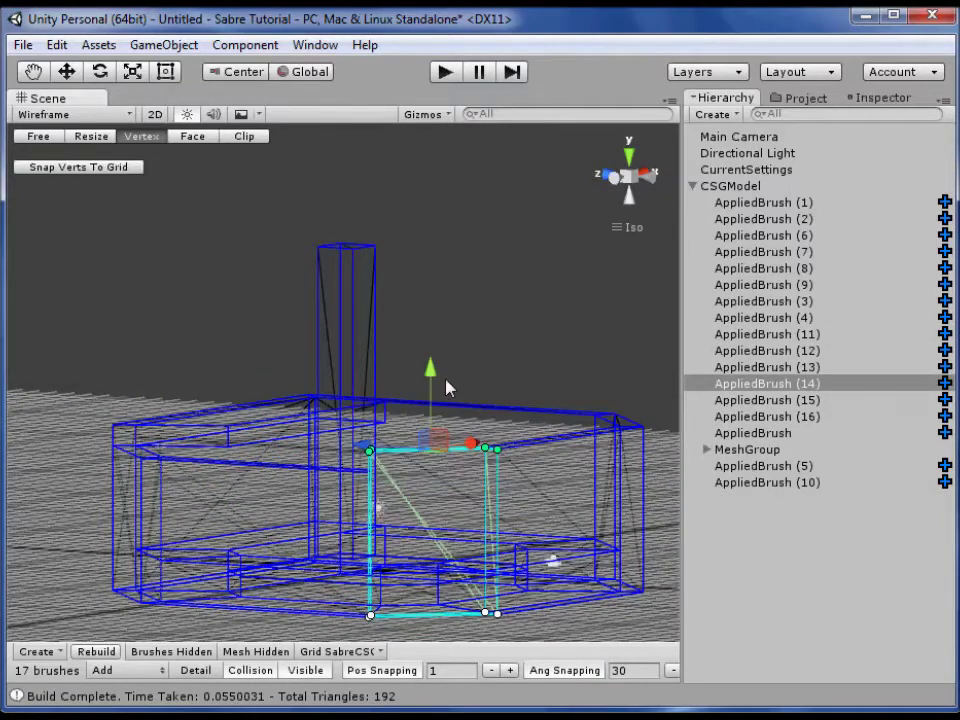
Lower the top vertices of the lower wall and the lower-right diagonal wall by 1 unit
{"action": "left_click", "coordinate": [516, 444]}
{"action": "left_click_drag", "start_coordinate": [440, 385], "coordinate": [658, 487]}
{"action": "left_click_drag", "start_coordinate": [574, 379], "coordinate": [568, 390]}
{"action": "left_click", "coordinate": [618, 426]}
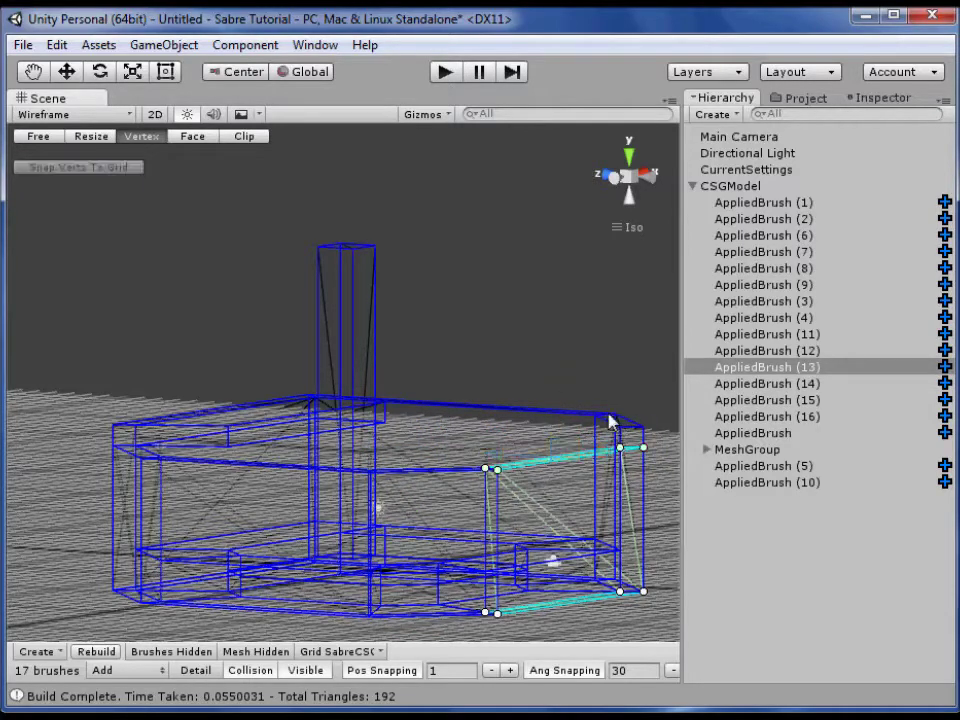
{"action": "left_click", "coordinate": [598, 424]}
{"action": "left_click", "coordinate": [596, 418]}
{"action": "mouse_move", "coordinate": [561, 388]}
{"action": "left_mouse_down"}
{"action": "mouse_move", "coordinate": [671, 454]}
{"action": "mouse_move", "coordinate": [643, 430]}
{"action": "mouse_move", "coordinate": [667, 458]}
{"action": "left_mouse_up"}
{"action": "left_click_drag", "start_coordinate": [623, 341], "coordinate": [625, 356]}
Lower the top vertices of the right wall and the upper wall by 1 unit
{"action": "left_click", "coordinate": [412, 424]}
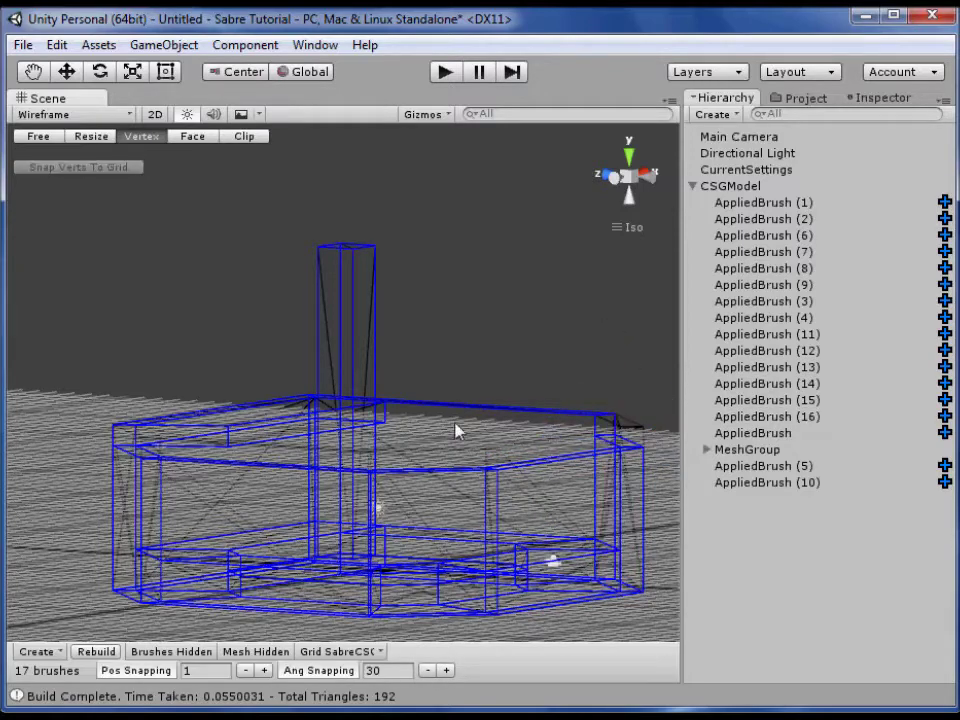
{"action": "left_click", "coordinate": [450, 425]}
{"action": "left_click_drag", "start_coordinate": [268, 351], "coordinate": [615, 422]}
{"action": "left_click_drag", "start_coordinate": [457, 328], "coordinate": [466, 345]}
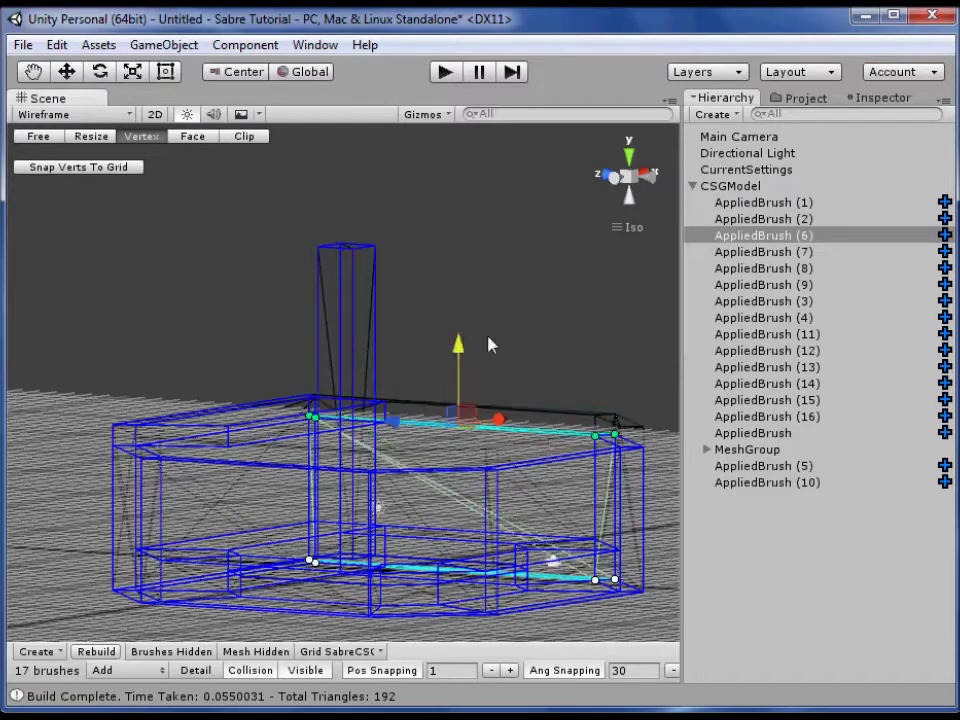
{"action": "left_click", "coordinate": [300, 362]}
{"action": "left_click_drag", "start_coordinate": [300, 362], "coordinate": [428, 437], "text": "alt"}
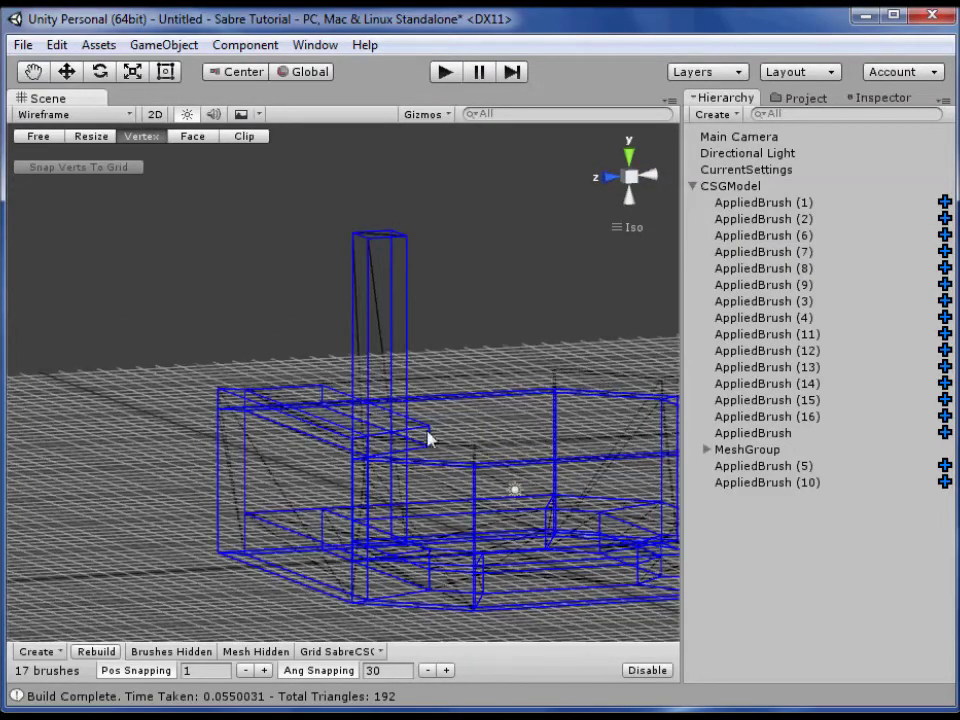
{"action": "left_click", "coordinate": [309, 473]}
{"action": "left_click_drag", "start_coordinate": [188, 361], "coordinate": [408, 455]}
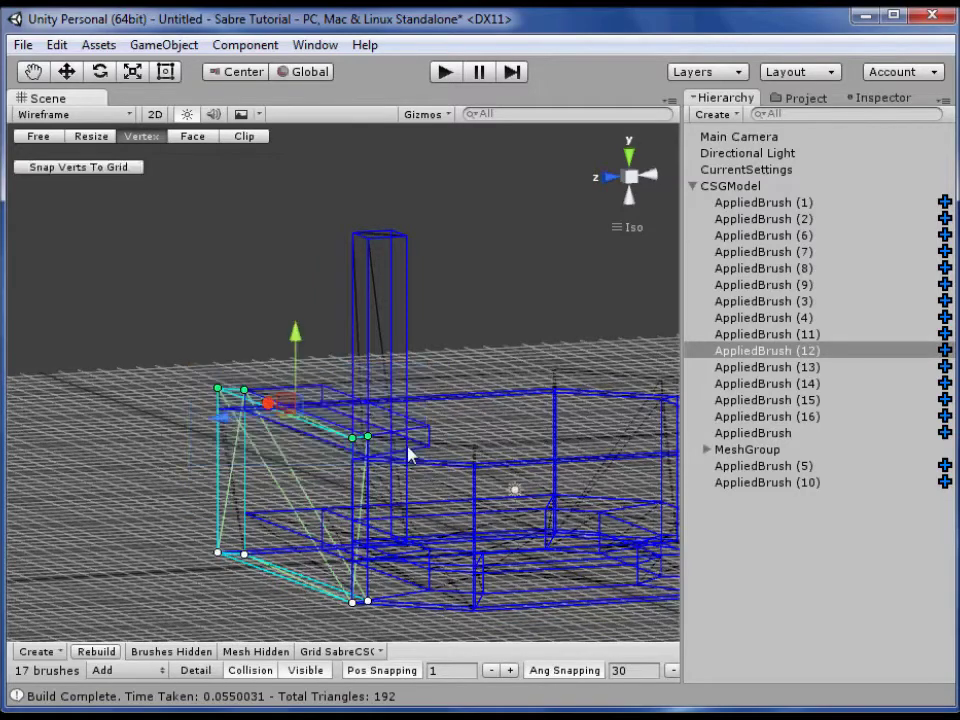
Select the raised slab and extend its outer edge vertices 2 units outward past the upper wall in the top view
{"action": "left_click", "coordinate": [337, 431]}
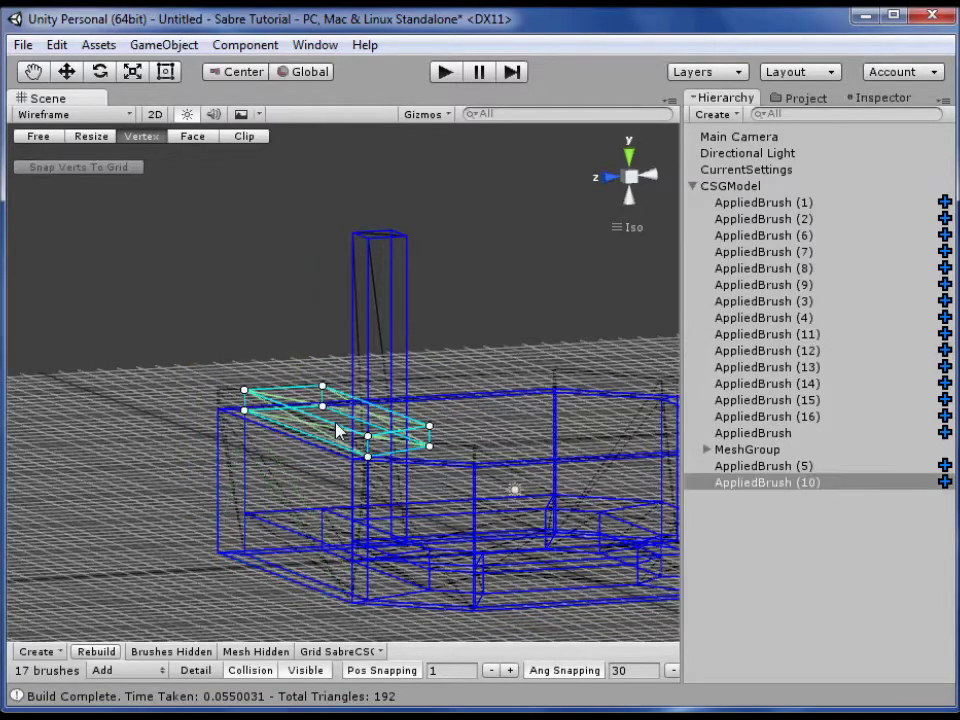
{"action": "left_click", "coordinate": [612, 177]}
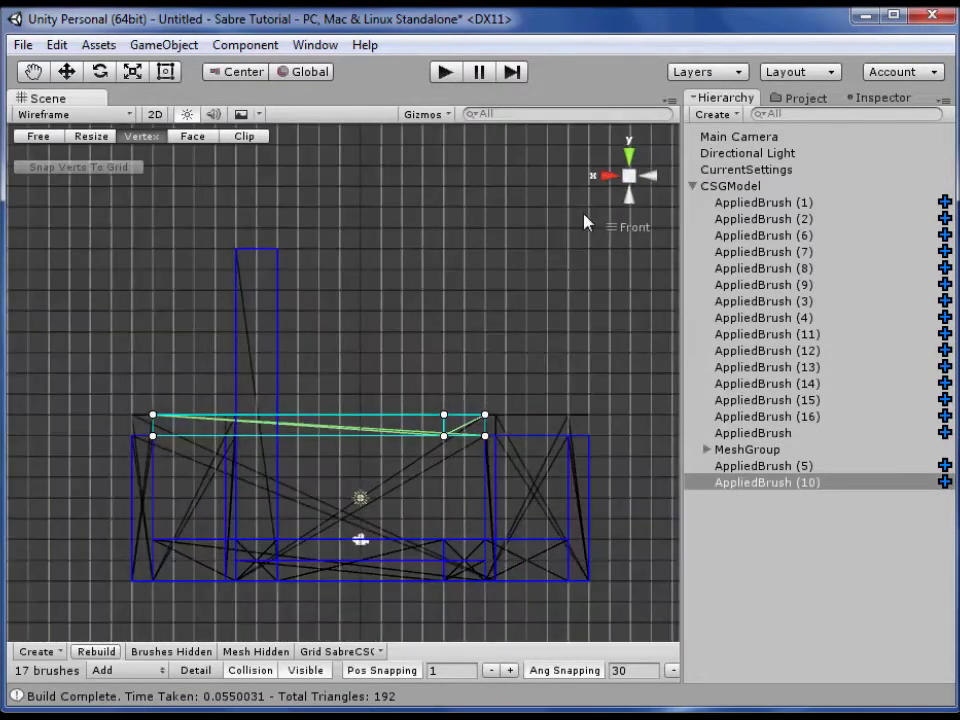
{"action": "scroll", "coordinate": [328, 392], "scroll_direction": "up", "scroll_amount": 3}
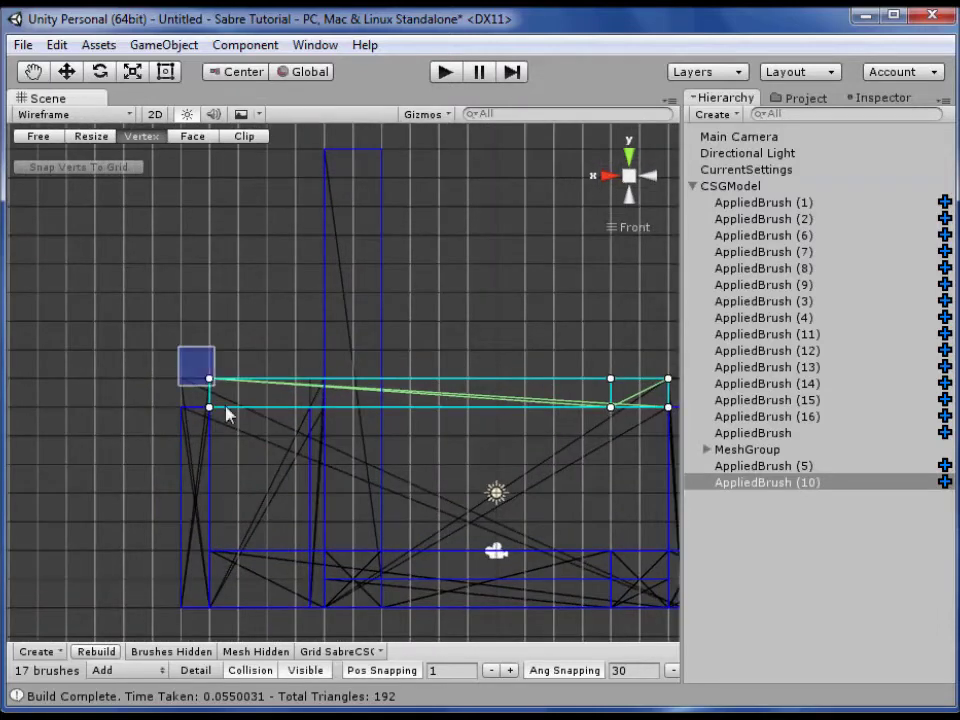
{"action": "left_click_drag", "start_coordinate": [183, 357], "coordinate": [251, 410]}
{"action": "middle_click_drag", "start_coordinate": [523, 399], "coordinate": [401, 414]}
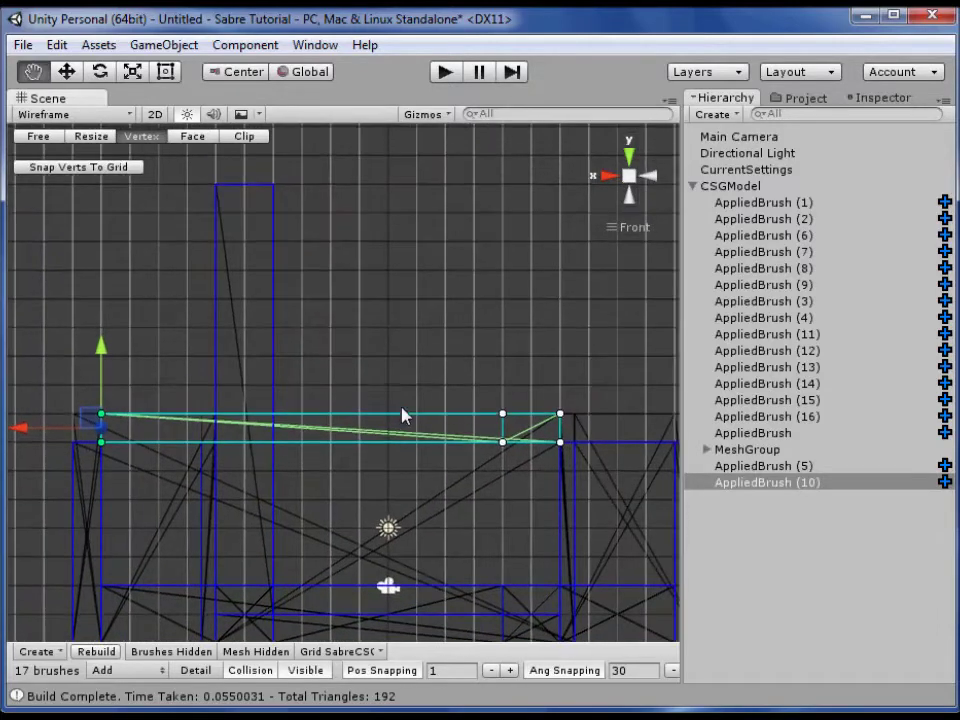
{"action": "left_click", "coordinate": [634, 151]}
{"action": "middle_click_drag", "start_coordinate": [360, 418], "coordinate": [292, 428]}
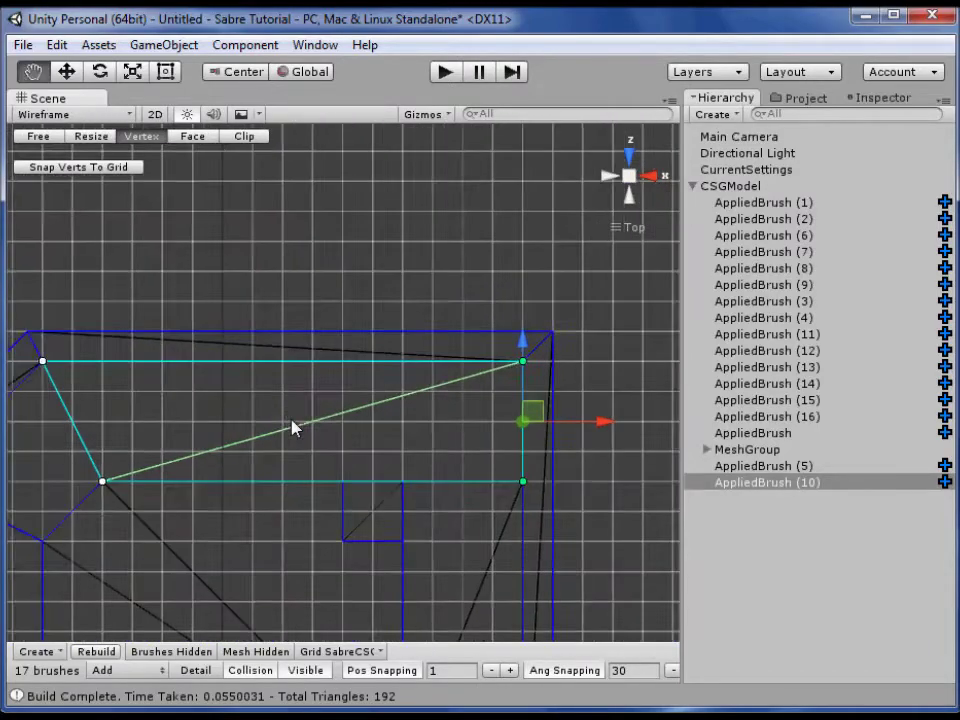
{"action": "scroll", "coordinate": [292, 428], "scroll_direction": "down", "scroll_amount": 2}
{"action": "left_click_drag", "start_coordinate": [86, 317], "coordinate": [604, 433]}
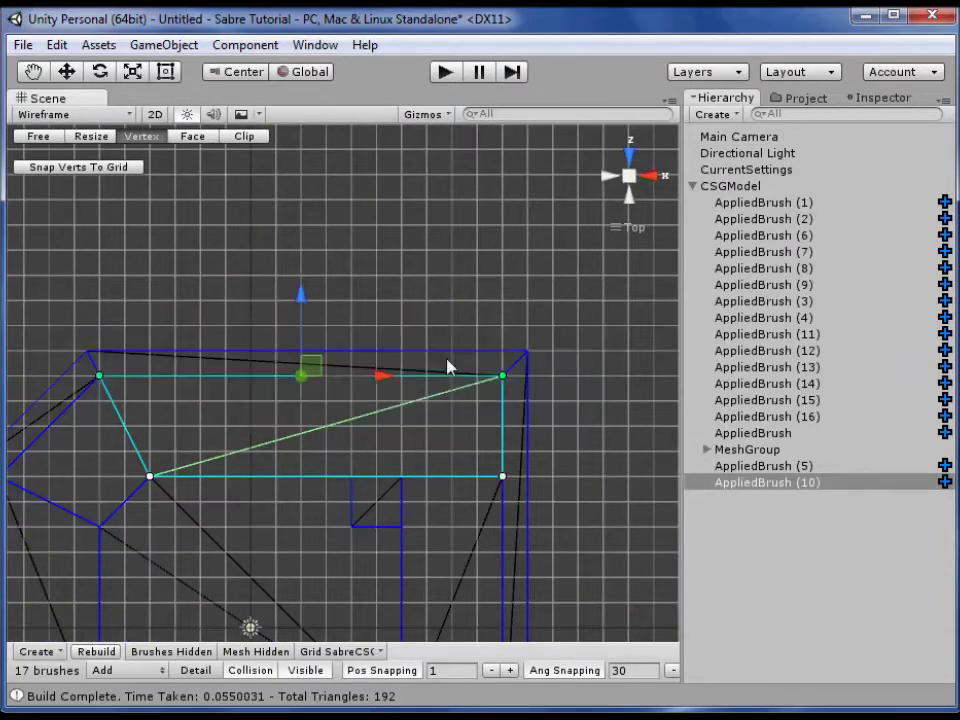
{"action": "left_click_drag", "start_coordinate": [314, 302], "coordinate": [302, 262]}
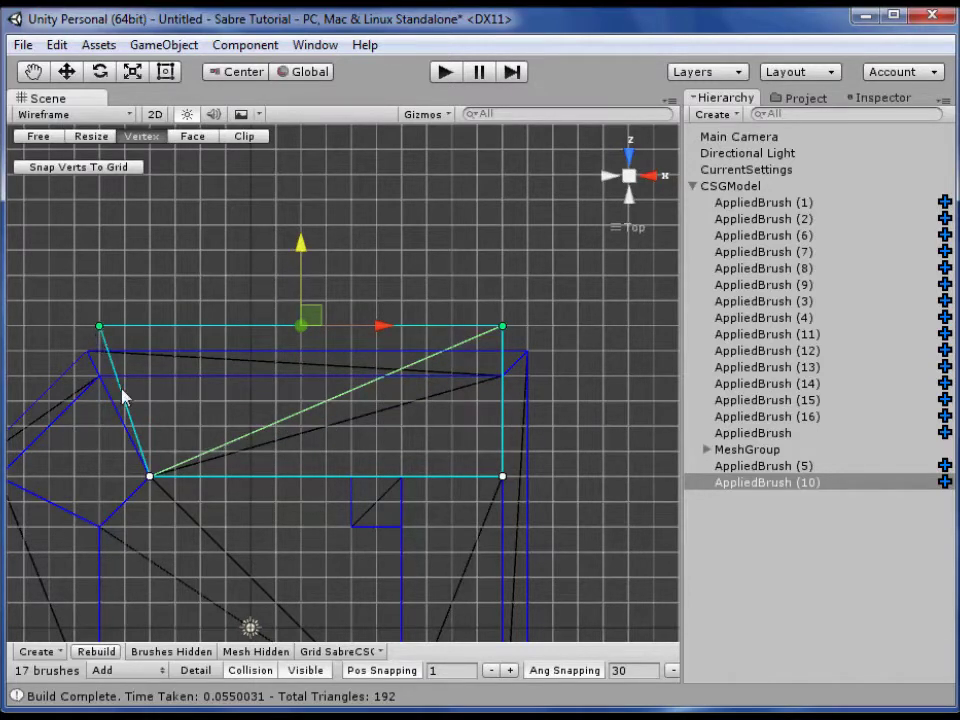
Square off the slab's slanted left end by moving its left vertices out to the left wall's inner edge
{"action": "left_click_drag", "start_coordinate": [56, 268], "coordinate": [596, 536]}
{"action": "mouse_move", "coordinate": [288, 502]}
{"action": "middle_mouse_down"}
{"action": "mouse_move", "coordinate": [505, 483]}
{"action": "mouse_move", "coordinate": [512, 467]}
{"action": "middle_mouse_up"}
{"action": "left_click_drag", "start_coordinate": [289, 256], "coordinate": [448, 484]}
{"action": "middle_click_drag", "start_coordinate": [432, 517], "coordinate": [373, 392]}
{"action": "scroll", "coordinate": [373, 390], "scroll_direction": "down", "scroll_amount": 6}
{"action": "left_click_drag", "start_coordinate": [380, 282], "coordinate": [302, 278]}
{"action": "mouse_move", "coordinate": [186, 313]}
{"action": "left_mouse_down"}
{"action": "mouse_move", "coordinate": [287, 378]}
{"action": "mouse_move", "coordinate": [278, 343]}
{"action": "left_mouse_up"}
{"action": "left_click", "coordinate": [268, 342]}
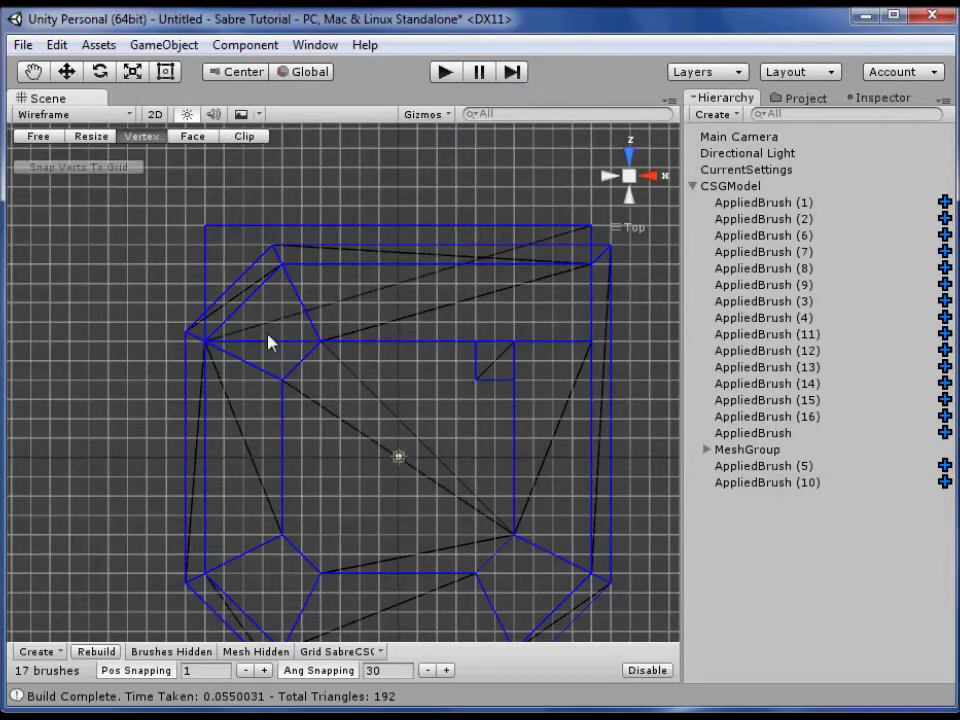
Pull the slab's left-end vertices 2 units inward, leaving an 18 by 6 unit rectangle
{"action": "middle_click_drag", "start_coordinate": [268, 342], "coordinate": [306, 403]}
{"action": "left_click", "coordinate": [255, 272]}
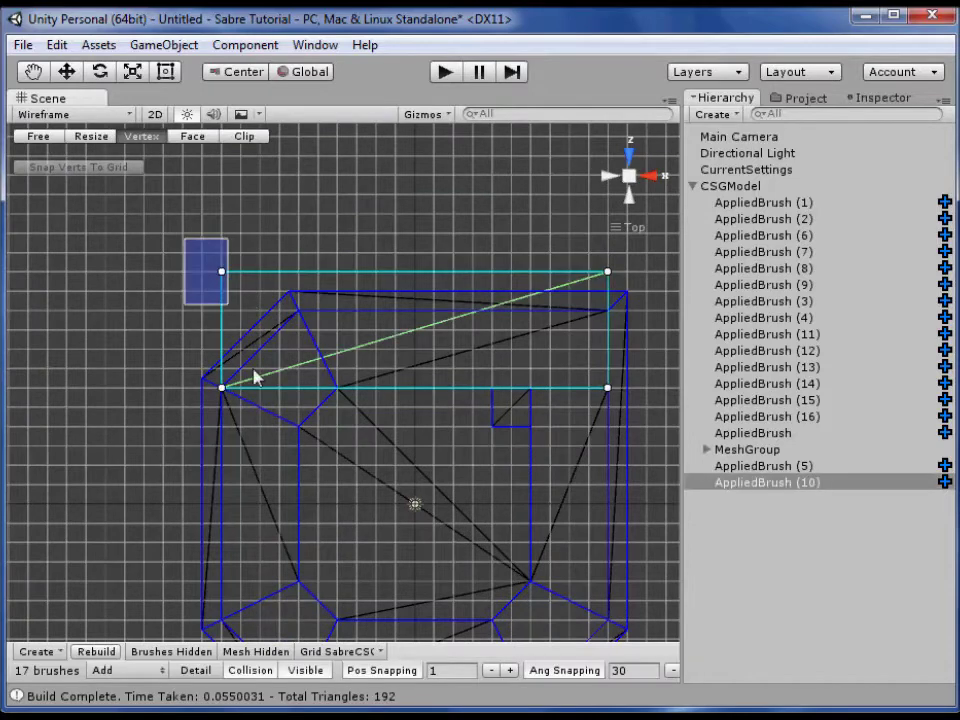
{"action": "left_click_drag", "start_coordinate": [255, 377], "coordinate": [258, 398]}
{"action": "left_click_drag", "start_coordinate": [285, 332], "coordinate": [343, 358]}
{"action": "left_click", "coordinate": [150, 287]}
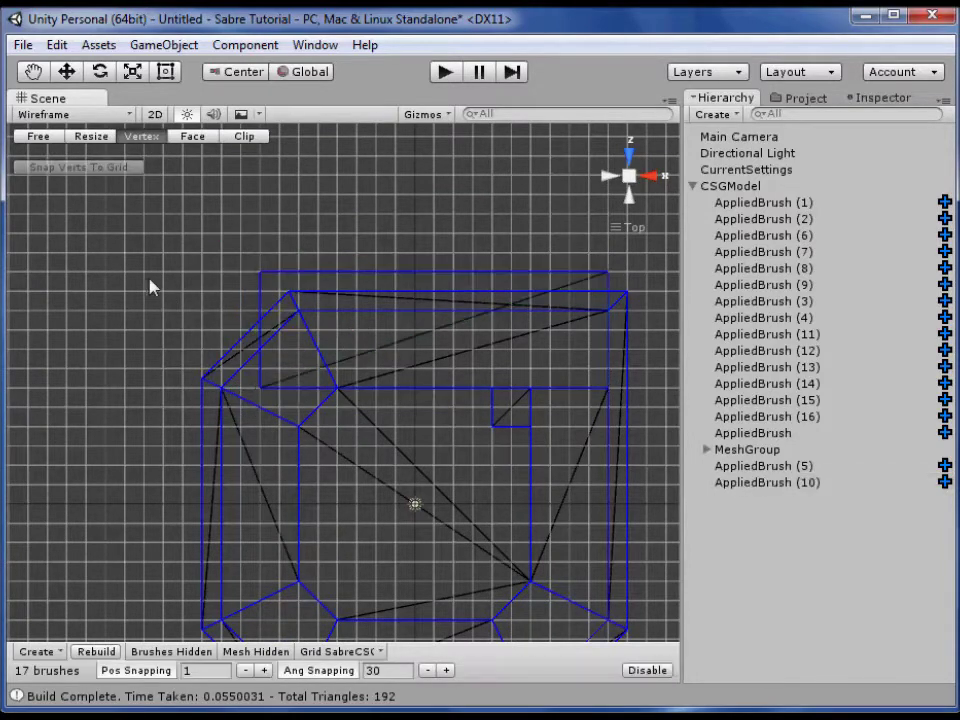
Duplicate the upper roof slab and resize the copy into a 6-unit-wide strip over the left wall, adjoining the slab's left end
{"action": "left_click", "coordinate": [273, 288]}
{"action": "key", "text": "ctrl+d"}
{"action": "left_click_drag", "start_coordinate": [535, 267], "coordinate": [640, 425]}
{"action": "left_click", "coordinate": [92, 136]}
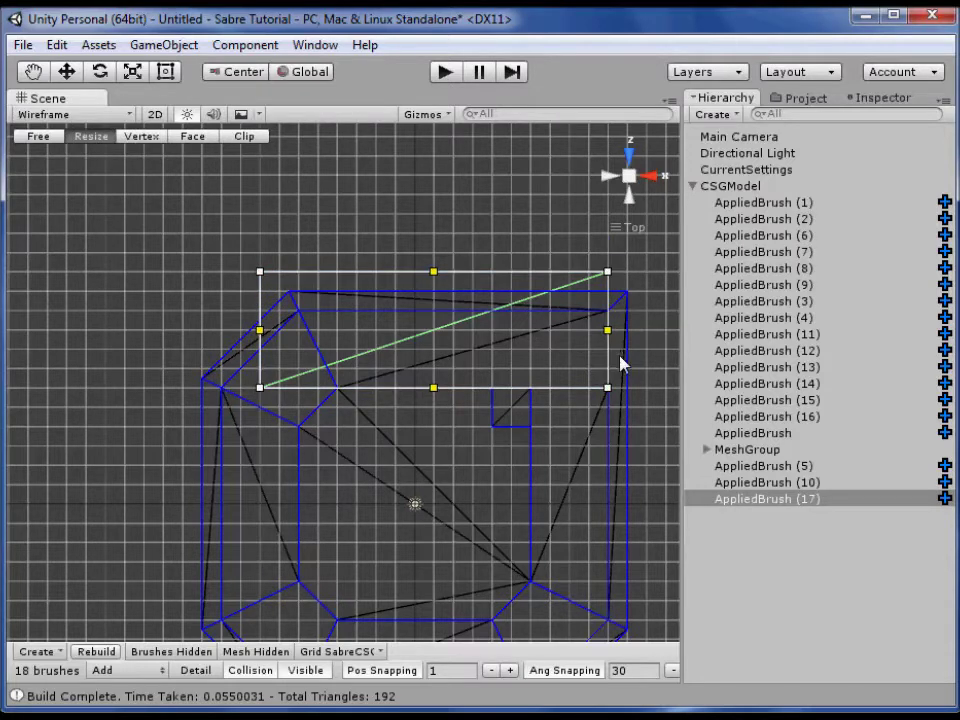
{"action": "mouse_move", "coordinate": [589, 339]}
{"action": "left_mouse_down"}
{"action": "mouse_move", "coordinate": [452, 334]}
{"action": "mouse_move", "coordinate": [536, 336]}
{"action": "mouse_move", "coordinate": [484, 336]}
{"action": "left_mouse_up"}
{"action": "mouse_move", "coordinate": [495, 388]}
{"action": "left_mouse_down"}
{"action": "mouse_move", "coordinate": [242, 370]}
{"action": "mouse_move", "coordinate": [259, 407]}
{"action": "mouse_move", "coordinate": [260, 561]}
{"action": "left_mouse_up"}
{"action": "mouse_move", "coordinate": [404, 462]}
{"action": "middle_mouse_down"}
{"action": "mouse_move", "coordinate": [396, 313]}
{"action": "mouse_move", "coordinate": [362, 394]}
{"action": "middle_mouse_up"}
{"action": "scroll", "coordinate": [396, 313], "scroll_direction": "down", "scroll_amount": 2}
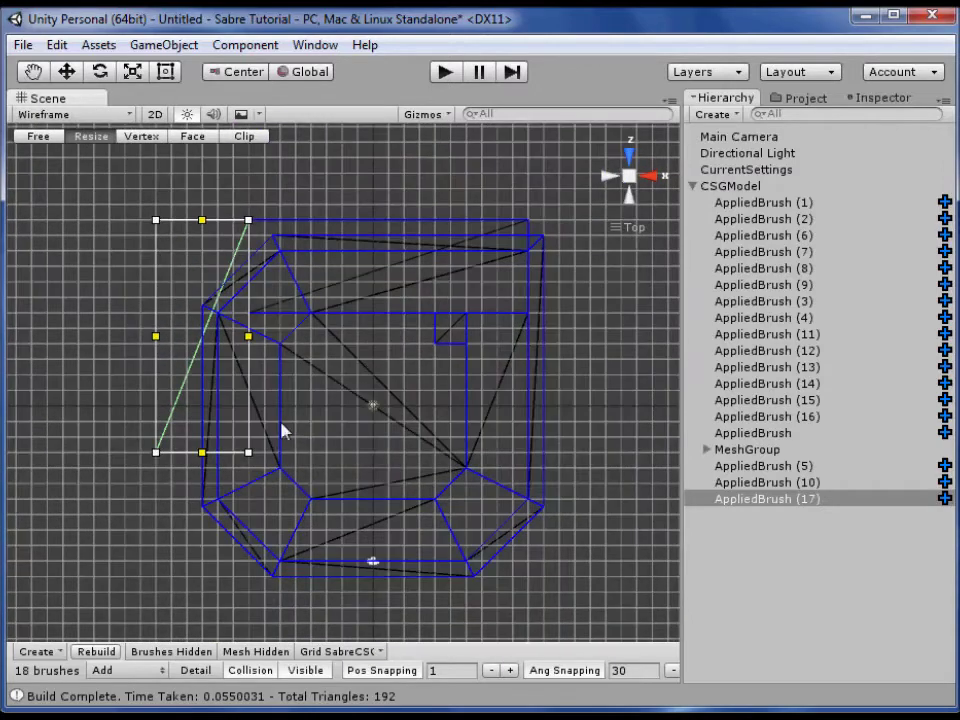
Lengthen the left roof strip to 26 units so it extends past the room's lower wall
{"action": "left_click_drag", "start_coordinate": [201, 452], "coordinate": [213, 560]}
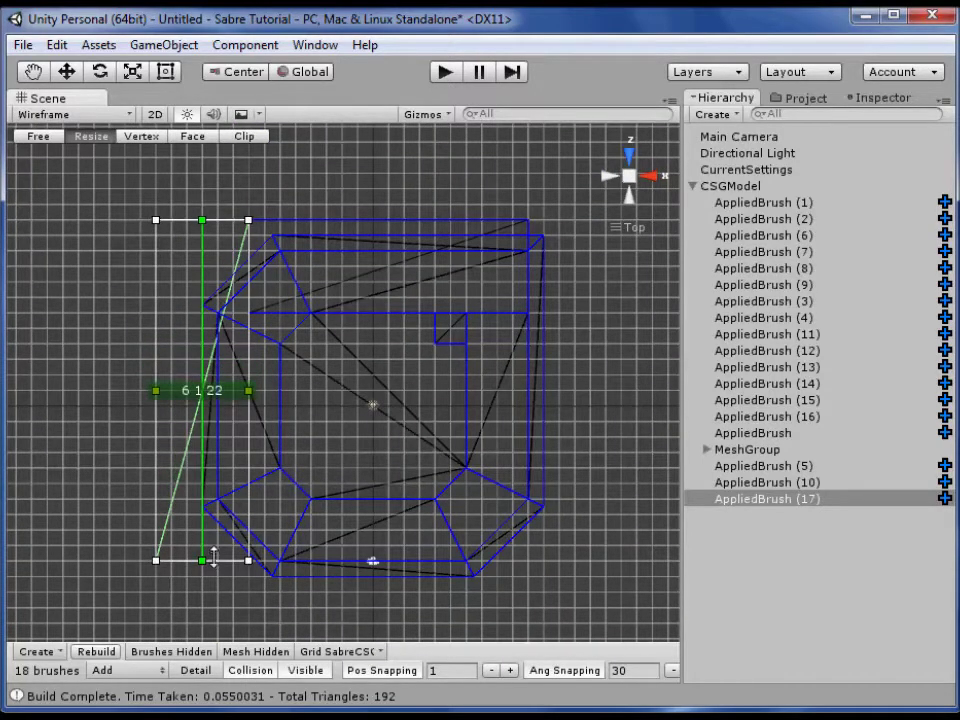
{"action": "left_click_drag", "start_coordinate": [213, 560], "coordinate": [214, 565]}
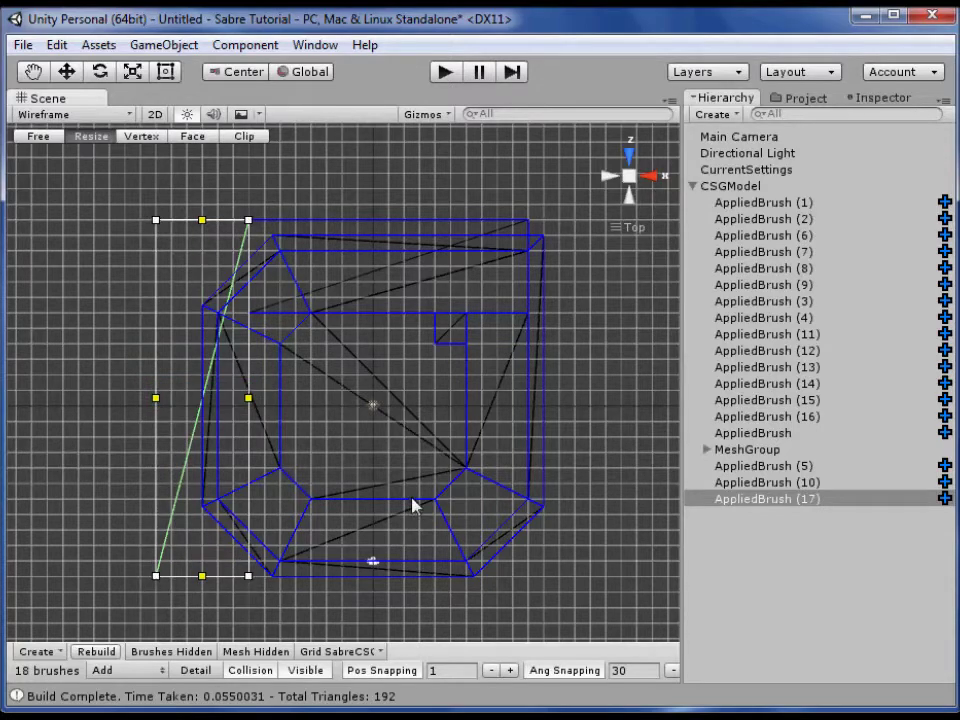
{"action": "middle_click_drag", "start_coordinate": [414, 506], "coordinate": [332, 452]}
{"action": "left_click_drag", "start_coordinate": [192, 498], "coordinate": [188, 533]}
{"action": "left_click", "coordinate": [392, 538]}
{"action": "middle_click_drag", "start_coordinate": [157, 496], "coordinate": [137, 532]}
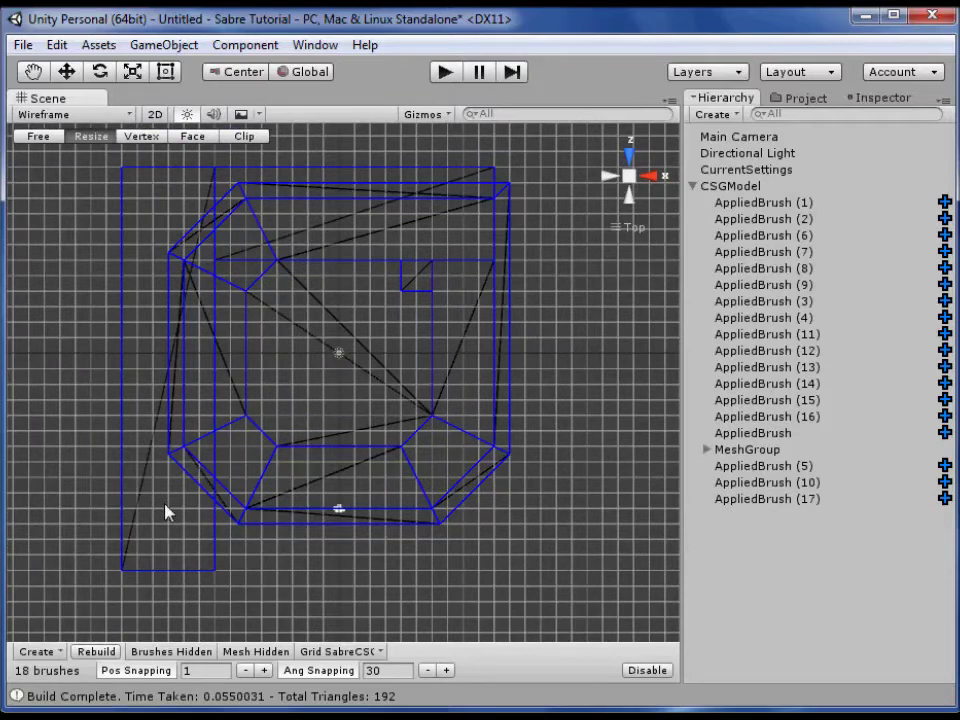
Duplicate the left roof strip and resize the copy into an 18 by 6 unit strip over the lower wall, ending level with the upper slab
{"action": "left_click", "coordinate": [167, 512]}
{"action": "key", "text": "ctrl+d"}
{"action": "mouse_move", "coordinate": [213, 165]}
{"action": "left_mouse_down"}
{"action": "mouse_move", "coordinate": [349, 506]}
{"action": "mouse_move", "coordinate": [385, 492]}
{"action": "mouse_move", "coordinate": [381, 480]}
{"action": "left_mouse_up"}
{"action": "left_click_drag", "start_coordinate": [263, 537], "coordinate": [345, 531]}
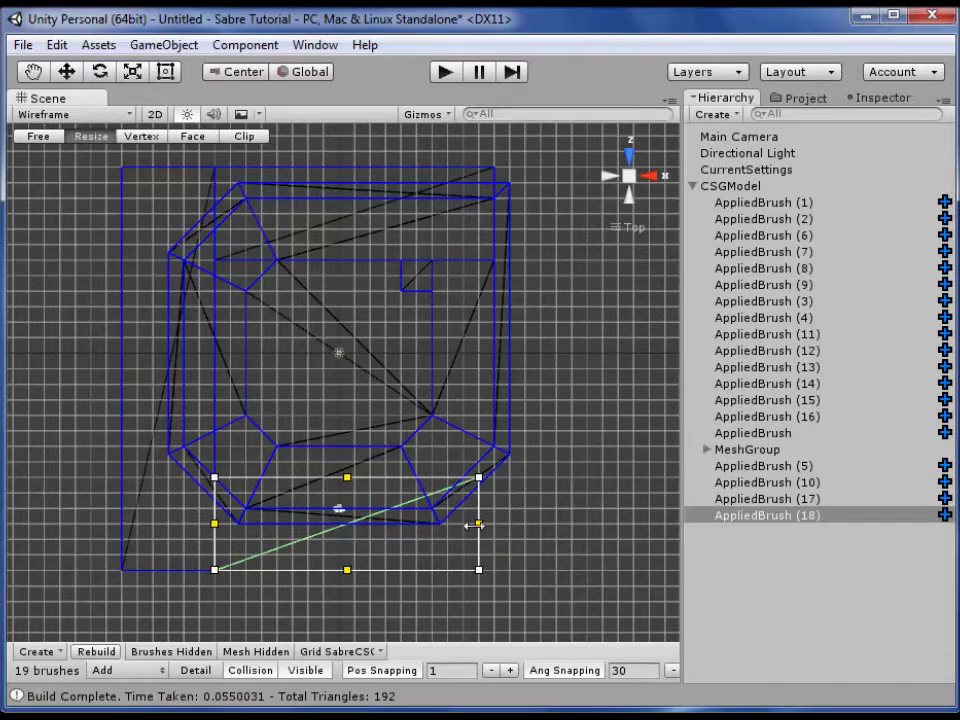
{"action": "left_click_drag", "start_coordinate": [480, 523], "coordinate": [494, 522]}
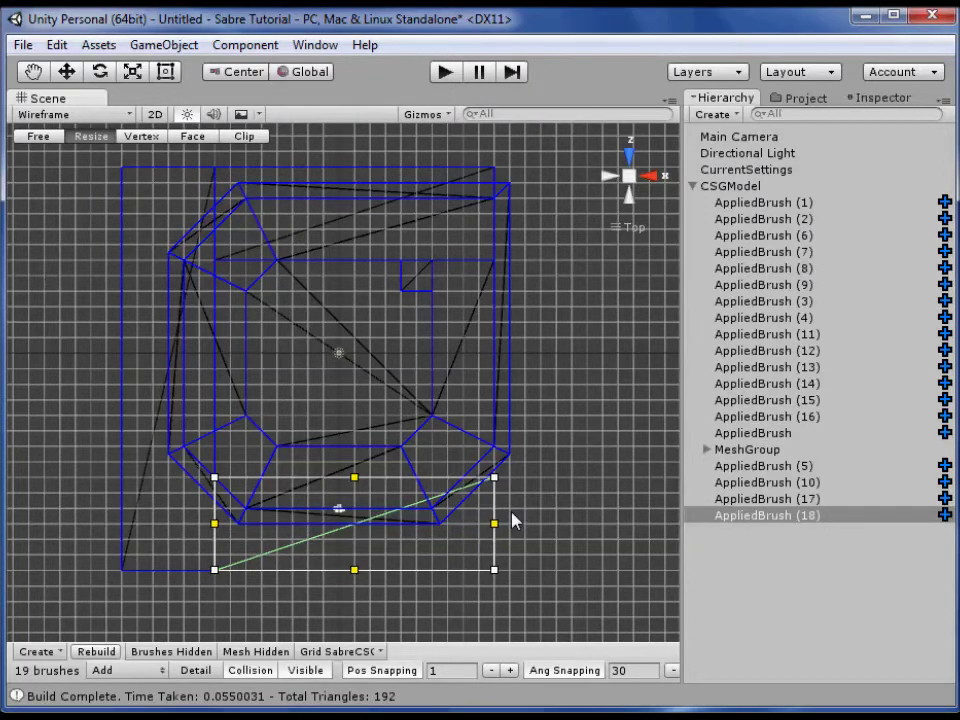
Pull the lower roof strip's right end 6 units inward, shortening the strip to 12 units
{"action": "left_click", "coordinate": [518, 540]}
{"action": "left_click", "coordinate": [482, 510]}
{"action": "mouse_move", "coordinate": [491, 523]}
{"action": "left_mouse_down"}
{"action": "mouse_move", "coordinate": [370, 509]}
{"action": "mouse_move", "coordinate": [403, 511]}
{"action": "left_mouse_up"}
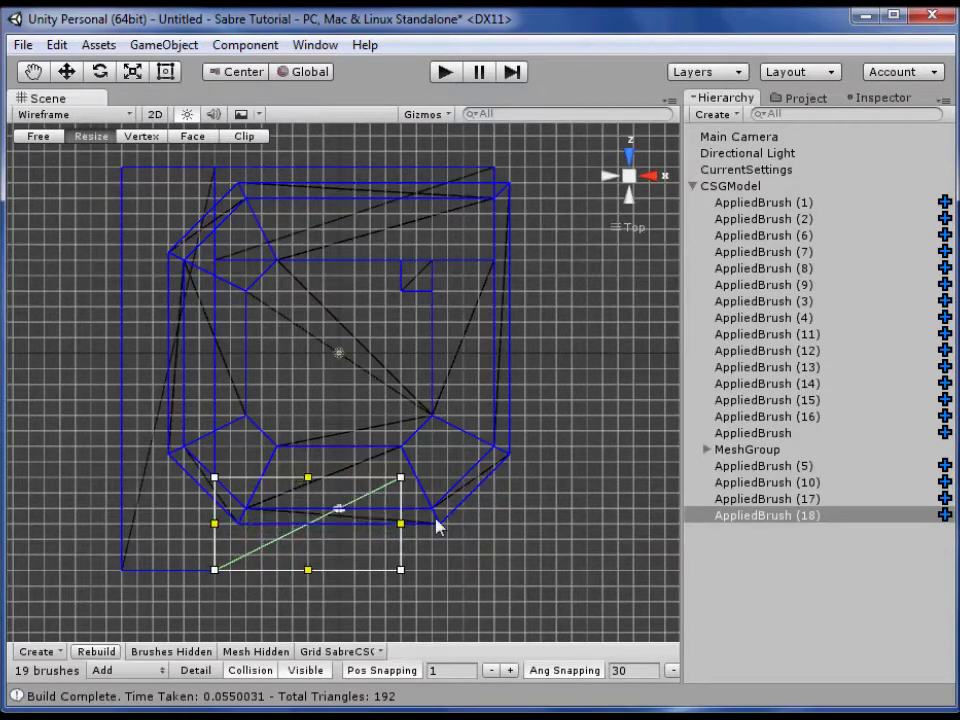
{"action": "left_click", "coordinate": [373, 505]}
Switch the scene to shaded display and a perspective view of the room
{"action": "mouse_move", "coordinate": [260, 533]}
{"action": "left_mouse_down", "text": "alt"}
{"action": "mouse_move", "coordinate": [229, 439]}
{"action": "mouse_move", "coordinate": [589, 197]}
{"action": "mouse_move", "coordinate": [333, 290]}
{"action": "left_mouse_up", "text": "alt"}
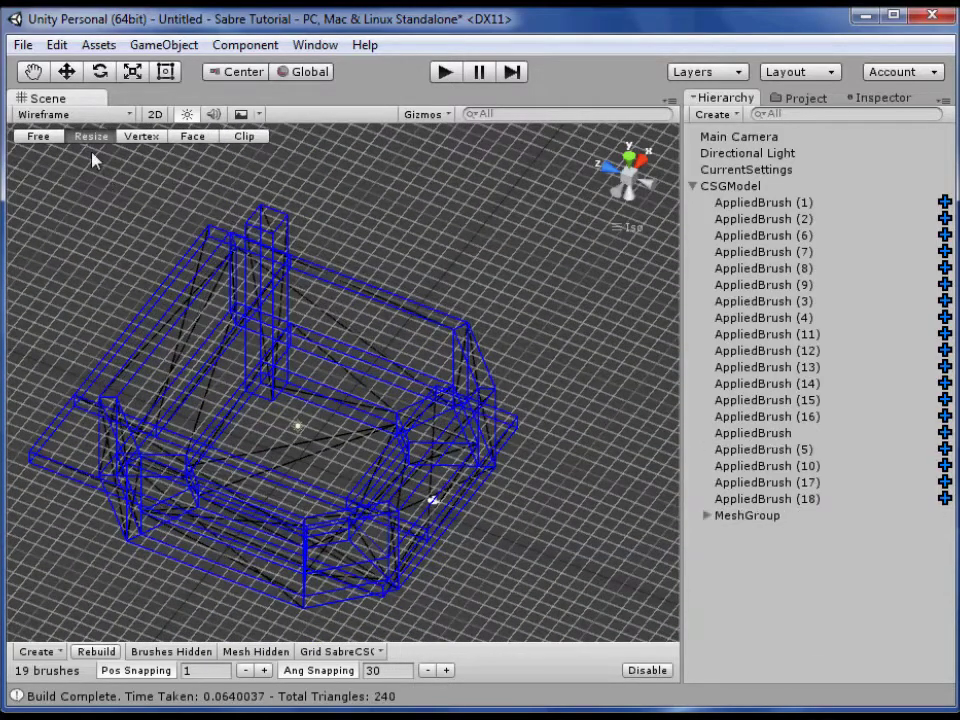
{"action": "left_click", "coordinate": [72, 114]}
{"action": "left_click", "coordinate": [57, 148]}
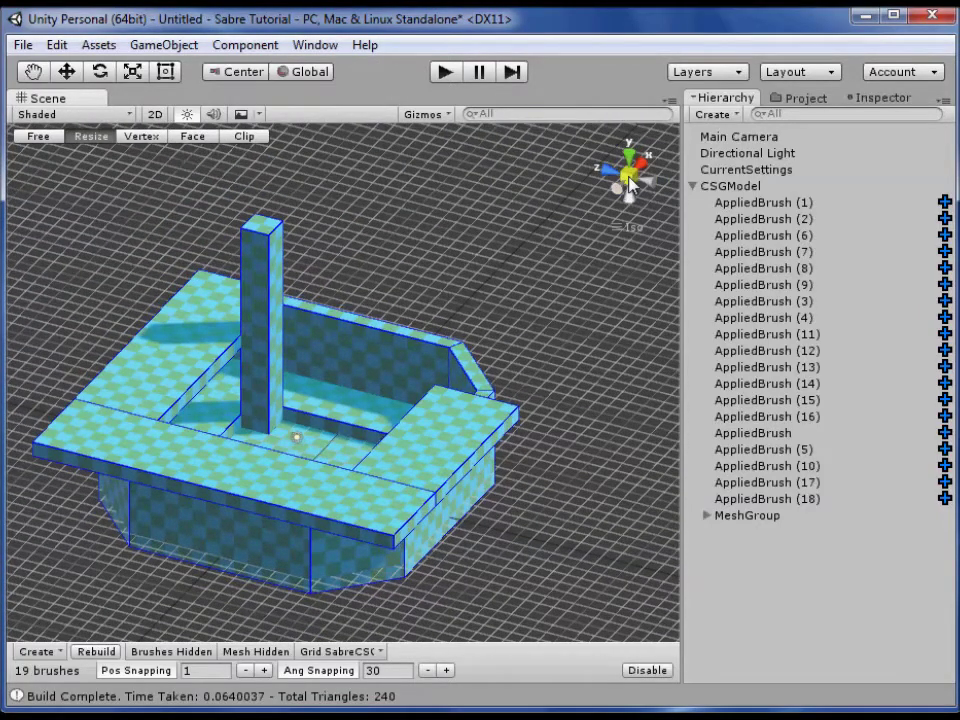
{"action": "left_click", "coordinate": [629, 183]}
Duplicate the diagonal floor brush in the room's lower-left corner and raise the copy to the height of the roof strips
{"action": "mouse_move", "coordinate": [518, 345]}
{"action": "right_mouse_down"}
{"action": "mouse_move", "coordinate": [493, 321]}
{"action": "mouse_move", "coordinate": [50, 289]}
{"action": "right_mouse_up"}
{"action": "key", "text": "w"}
{"action": "key", "text": "d"}
{"action": "mouse_move", "coordinate": [396, 313]}
{"action": "right_mouse_down"}
{"action": "mouse_move", "coordinate": [369, 274]}
{"action": "mouse_move", "coordinate": [214, 270]}
{"action": "mouse_move", "coordinate": [160, 248]}
{"action": "mouse_move", "coordinate": [28, 238]}
{"action": "mouse_move", "coordinate": [360, 336]}
{"action": "mouse_move", "coordinate": [351, 274]}
{"action": "mouse_move", "coordinate": [282, 316]}
{"action": "mouse_move", "coordinate": [210, 317]}
{"action": "mouse_move", "coordinate": [244, 326]}
{"action": "mouse_move", "coordinate": [345, 311]}
{"action": "mouse_move", "coordinate": [355, 337]}
{"action": "mouse_move", "coordinate": [343, 413]}
{"action": "mouse_move", "coordinate": [356, 549]}
{"action": "mouse_move", "coordinate": [366, 531]}
{"action": "right_mouse_up"}
{"action": "key", "text": "w"}
{"action": "scroll", "coordinate": [362, 333], "scroll_direction": "down", "scroll_amount": 5}
{"action": "left_click", "coordinate": [281, 518]}
{"action": "mouse_move", "coordinate": [281, 518]}
{"action": "right_mouse_down"}
{"action": "mouse_move", "coordinate": [261, 454]}
{"action": "mouse_move", "coordinate": [266, 506]}
{"action": "right_mouse_up"}
{"action": "key", "text": "ctrl+d"}
{"action": "mouse_move", "coordinate": [378, 527]}
{"action": "left_mouse_down"}
{"action": "mouse_move", "coordinate": [385, 482]}
{"action": "mouse_move", "coordinate": [372, 355]}
{"action": "left_mouse_up"}
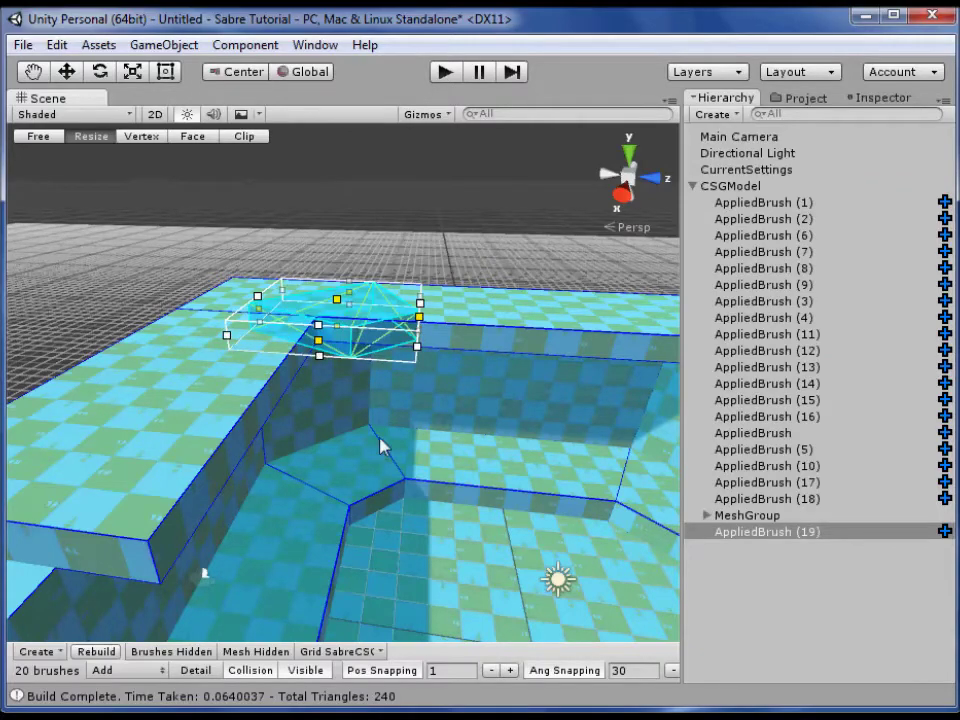
Move the raised corner copy 2 units outward along both horizontal axes, over the junction of the left and lower roof strips
{"action": "key", "text": "f"}
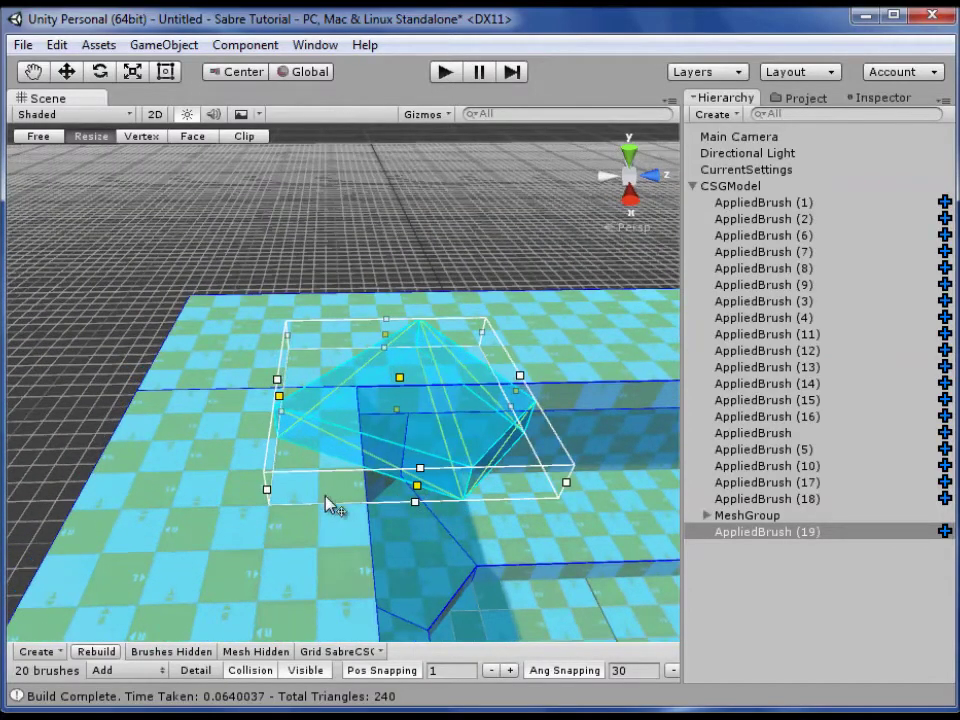
{"action": "left_click_drag", "start_coordinate": [325, 497], "coordinate": [328, 515]}
{"action": "left_click_drag", "start_coordinate": [378, 553], "coordinate": [382, 543]}
{"action": "mouse_move", "coordinate": [343, 447]}
{"action": "left_mouse_down"}
{"action": "mouse_move", "coordinate": [315, 407]}
{"action": "mouse_move", "coordinate": [274, 388]}
{"action": "left_mouse_up"}
From above, move the corner copy's left vertices 2 units left and 1 down, and its bottom vertices 2 units down and 1 left
{"action": "mouse_move", "coordinate": [531, 398]}
{"action": "left_mouse_down", "text": "alt"}
{"action": "mouse_move", "coordinate": [347, 403]}
{"action": "mouse_move", "coordinate": [283, 420]}
{"action": "left_mouse_up", "text": "alt"}
{"action": "left_click", "coordinate": [630, 157]}
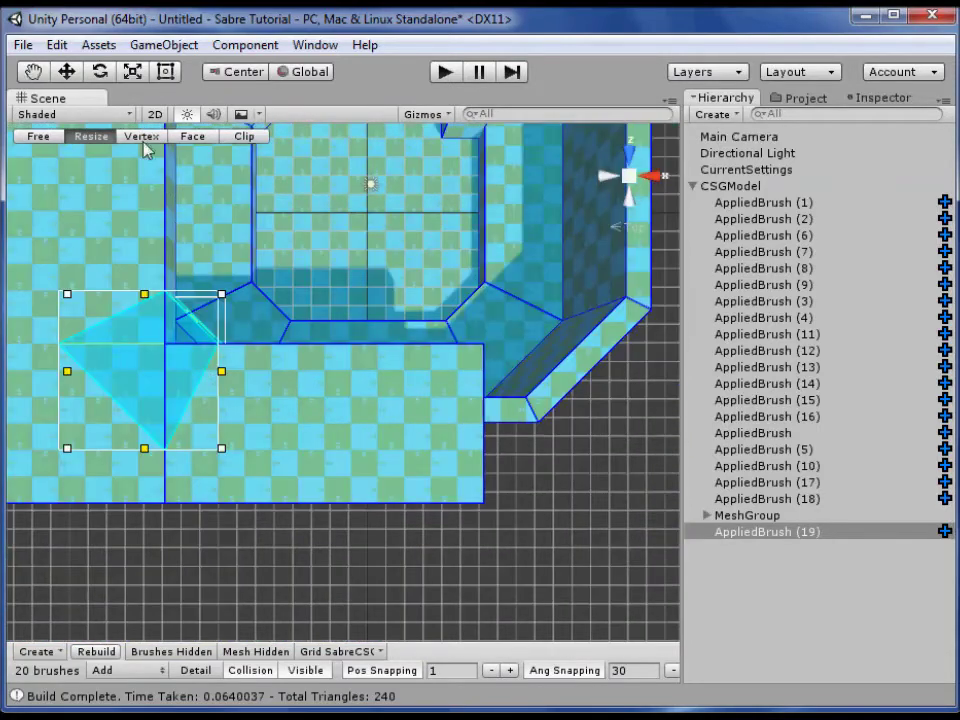
{"action": "left_click", "coordinate": [142, 136]}
{"action": "middle_click_drag", "start_coordinate": [336, 257], "coordinate": [467, 287]}
{"action": "left_click_drag", "start_coordinate": [232, 340], "coordinate": [252, 352]}
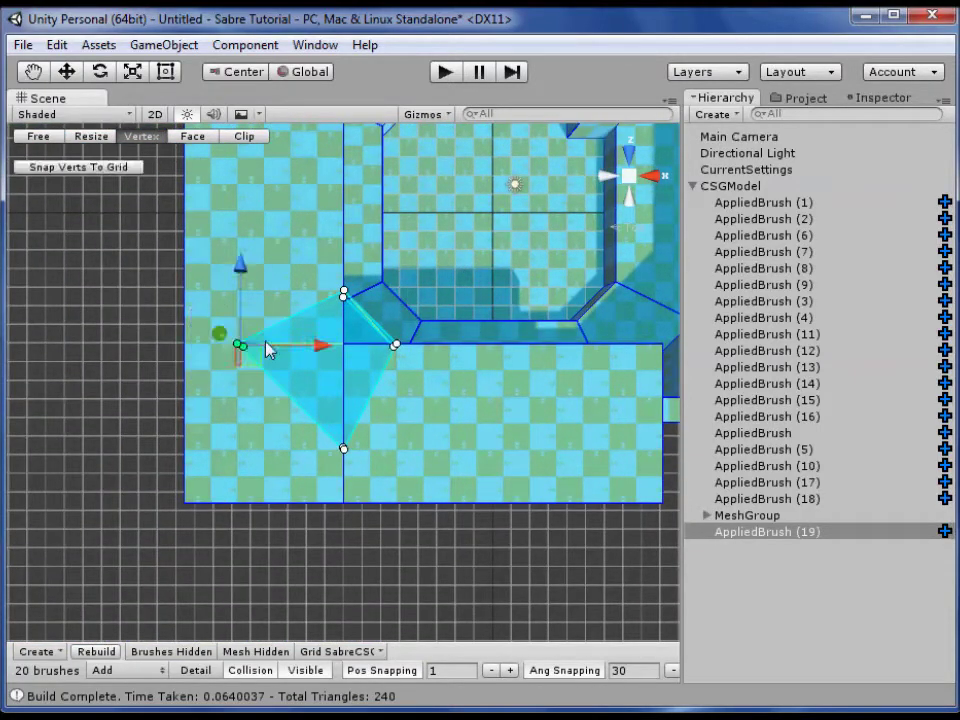
{"action": "scroll", "coordinate": [446, 306], "scroll_direction": "down", "scroll_amount": 3}
{"action": "middle_click_drag", "start_coordinate": [446, 306], "coordinate": [486, 326]}
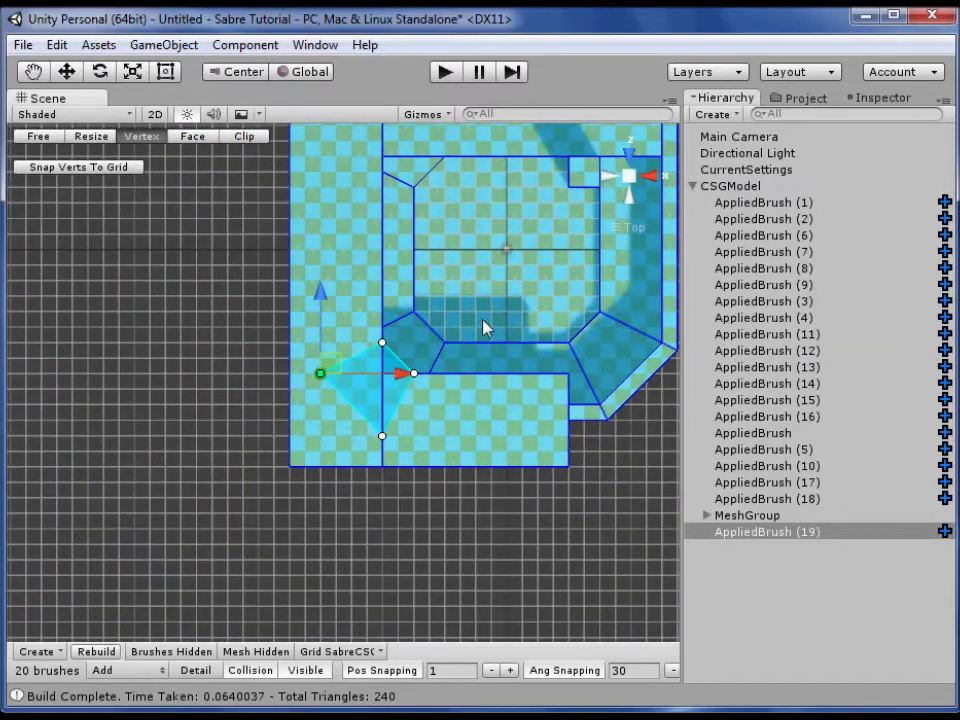
{"action": "scroll", "coordinate": [486, 326], "scroll_direction": "up", "scroll_amount": 3}
{"action": "left_click_drag", "start_coordinate": [311, 371], "coordinate": [285, 372]}
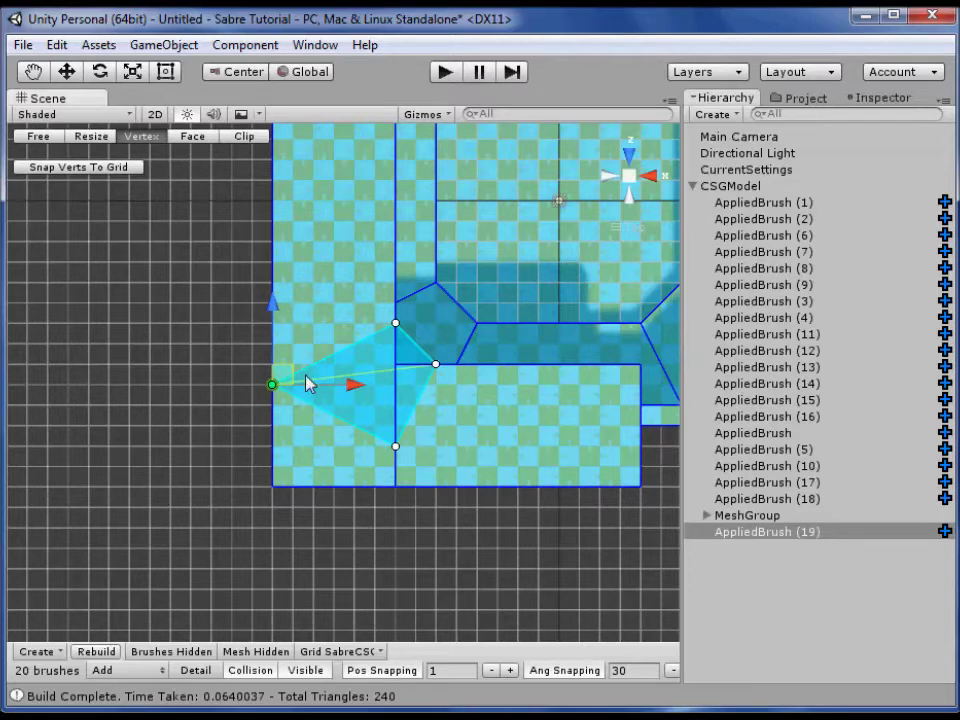
{"action": "mouse_move", "coordinate": [422, 476]}
{"action": "left_mouse_down"}
{"action": "mouse_move", "coordinate": [355, 441]}
{"action": "mouse_move", "coordinate": [383, 454]}
{"action": "mouse_move", "coordinate": [386, 474]}
{"action": "left_mouse_up"}
Slant the lower roof strip's left end along the corner piece, moving its upper vertices 2 units right and its lower vertices 1 unit left
{"action": "left_click", "coordinate": [480, 452]}
{"action": "middle_click_drag", "start_coordinate": [480, 452], "coordinate": [321, 349]}
{"action": "left_click", "coordinate": [336, 360]}
{"action": "left_click_drag", "start_coordinate": [392, 377], "coordinate": [452, 374]}
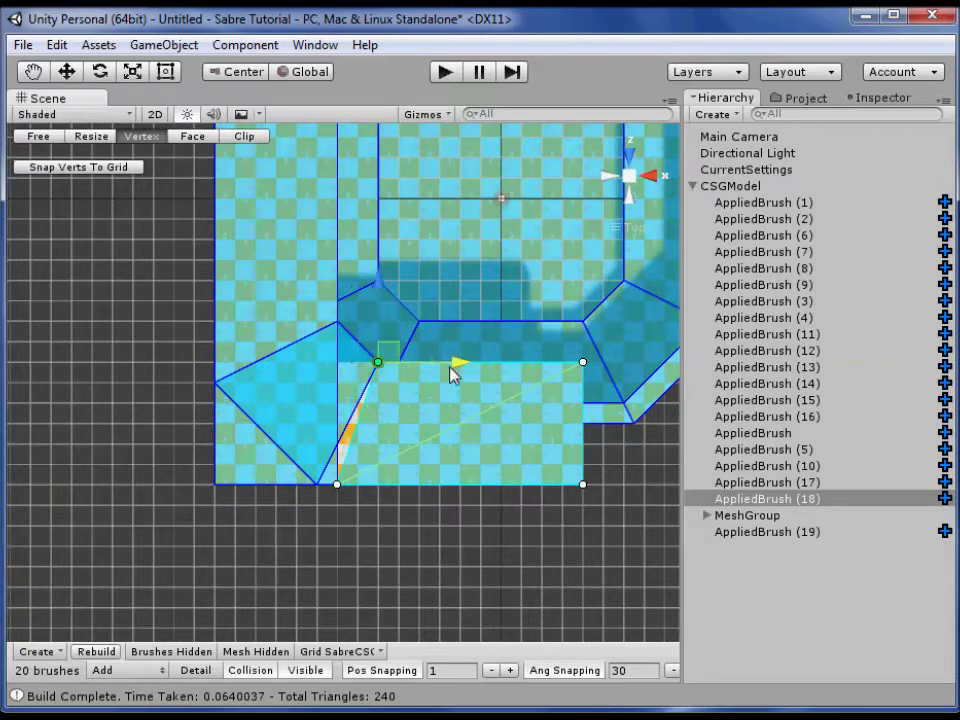
{"action": "left_click", "coordinate": [337, 485]}
{"action": "left_click_drag", "start_coordinate": [400, 489], "coordinate": [390, 491]}
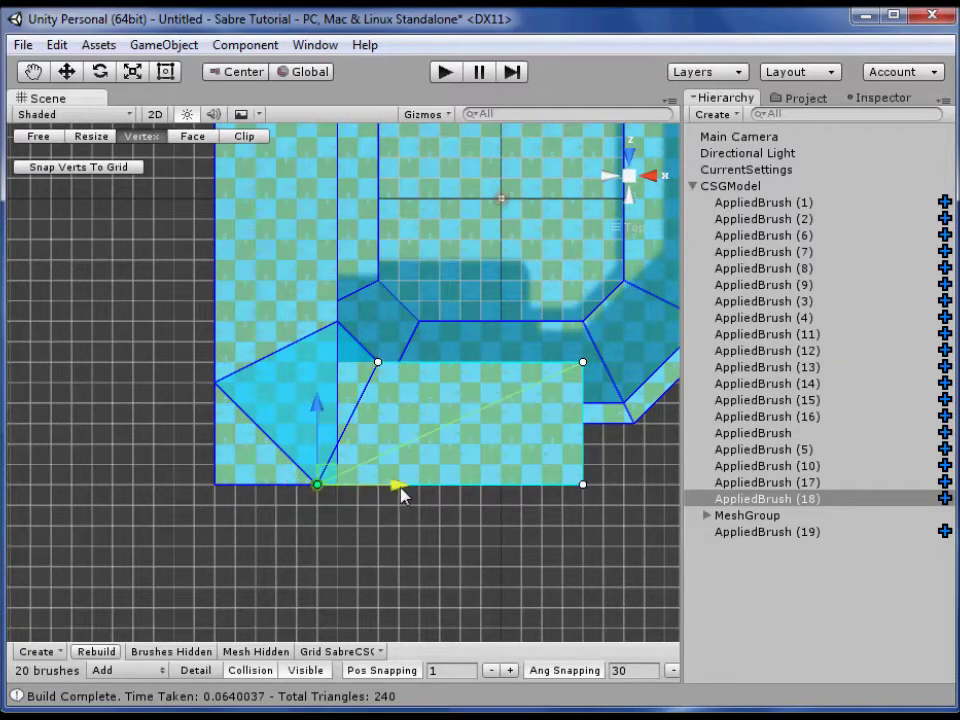
Trim the left roof strip's lower end to the corner piece, raising its inner vertices 8 units and its outer vertices 5 units
{"action": "left_click", "coordinate": [242, 471]}
{"action": "left_click_drag", "start_coordinate": [298, 456], "coordinate": [392, 525]}
{"action": "left_click_drag", "start_coordinate": [341, 453], "coordinate": [343, 325]}
{"action": "left_click", "coordinate": [214, 484]}
{"action": "left_click_drag", "start_coordinate": [225, 422], "coordinate": [218, 308]}
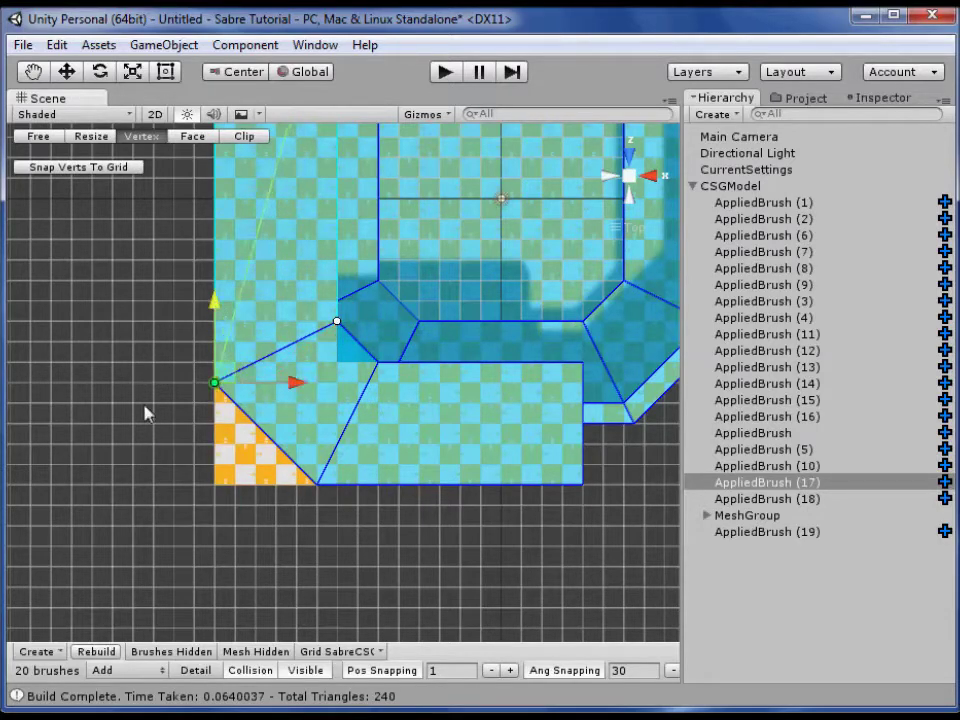
Duplicate the tall pillar and move the copy 10 units down to the floor's lower-right corner
{"action": "left_click", "coordinate": [601, 430]}
{"action": "middle_click_drag", "start_coordinate": [601, 430], "coordinate": [395, 531]}
{"action": "scroll", "coordinate": [395, 531], "scroll_direction": "down", "scroll_amount": 1}
{"action": "middle_click_drag", "start_coordinate": [408, 312], "coordinate": [426, 355]}
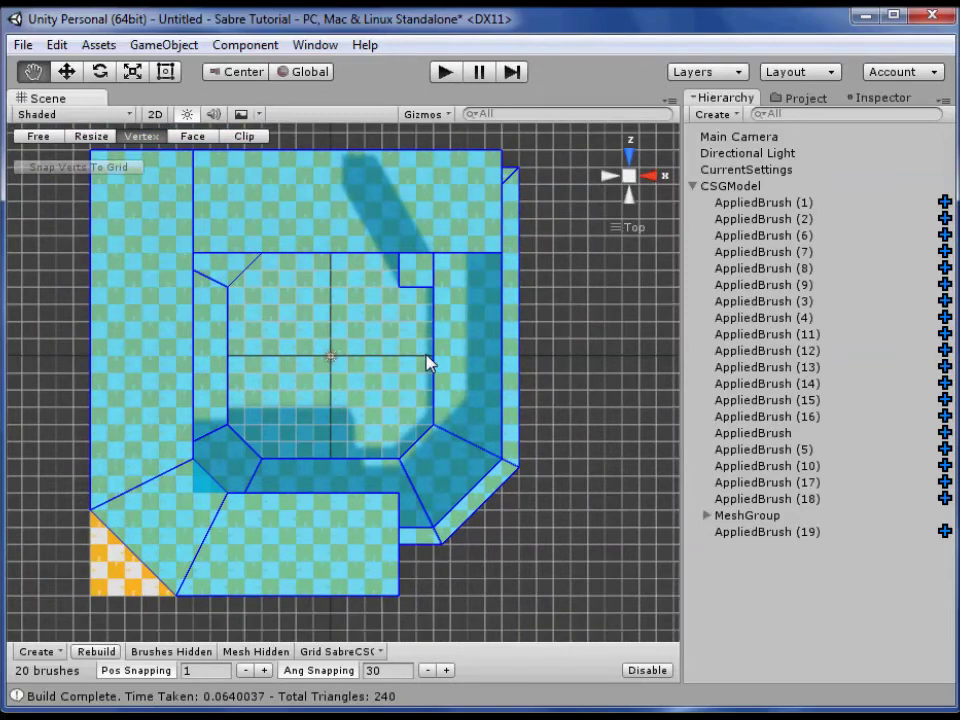
{"action": "left_click", "coordinate": [422, 284]}
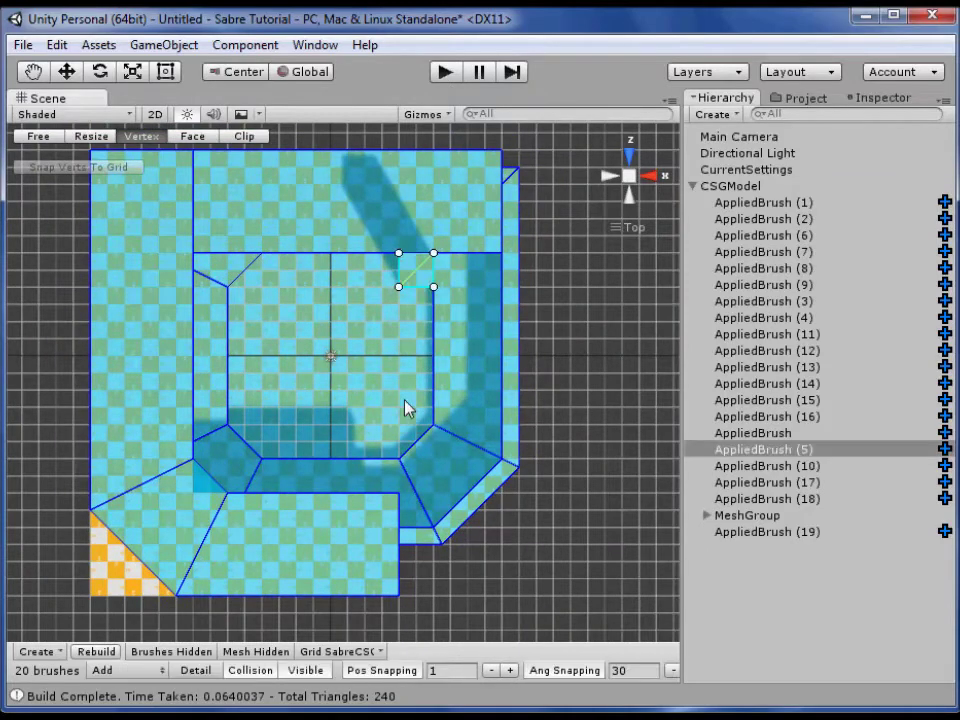
{"action": "middle_click_drag", "start_coordinate": [405, 407], "coordinate": [390, 444]}
{"action": "key", "text": "ctrl+d"}
{"action": "left_click_drag", "start_coordinate": [311, 198], "coordinate": [465, 288]}
{"action": "left_click_drag", "start_coordinate": [379, 200], "coordinate": [393, 373]}
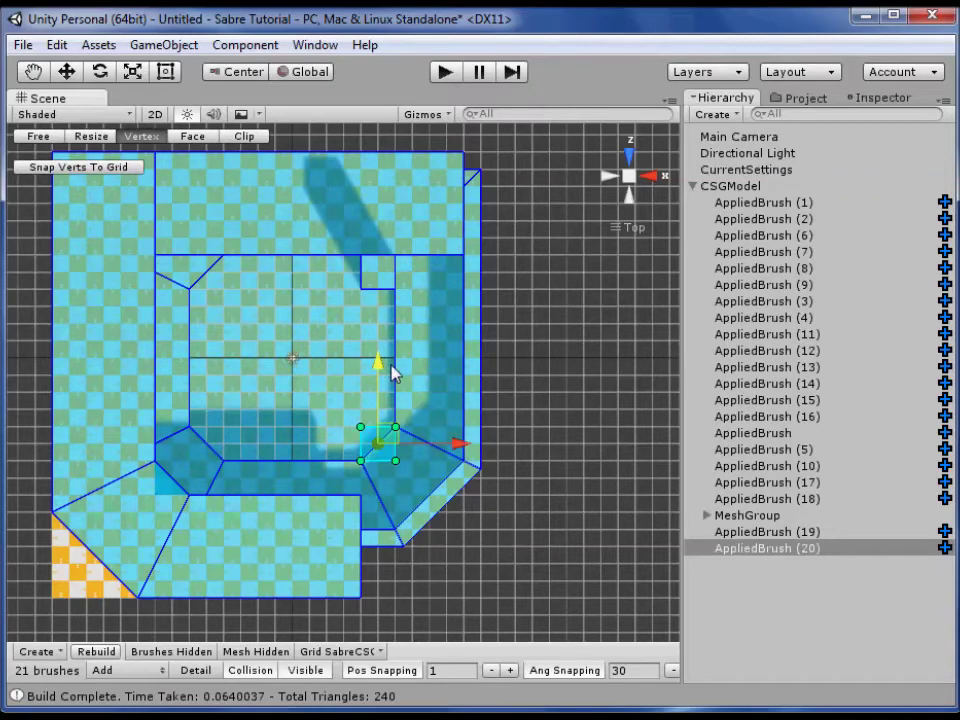
Delete the diagonal floor brush at the lower-right corner of the room, outside the small corner pillar
{"action": "middle_click_drag", "start_coordinate": [455, 528], "coordinate": [451, 507]}
{"action": "scroll", "coordinate": [450, 505], "scroll_direction": "up", "scroll_amount": 3}
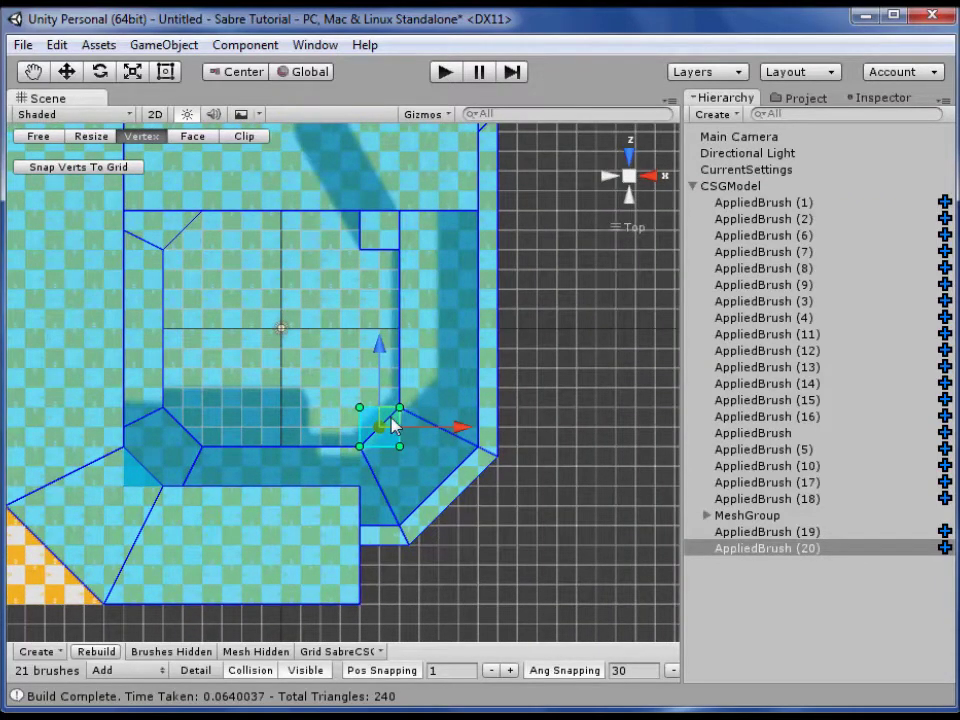
{"action": "scroll", "coordinate": [462, 510], "scroll_direction": "up", "scroll_amount": 3}
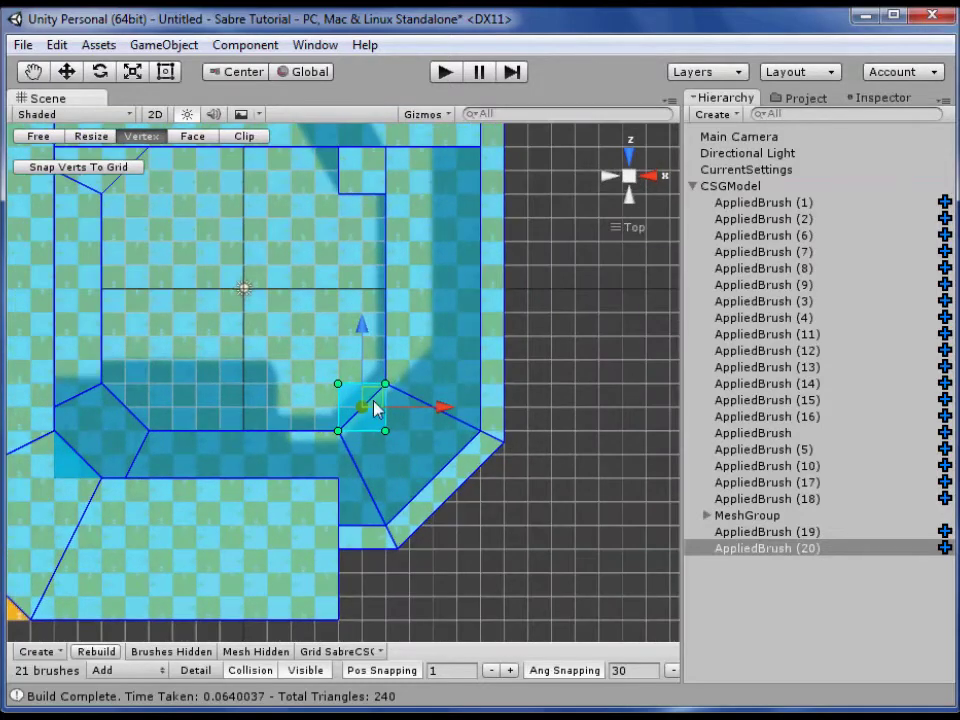
{"action": "mouse_move", "coordinate": [366, 396]}
{"action": "left_mouse_down"}
{"action": "mouse_move", "coordinate": [356, 383]}
{"action": "mouse_move", "coordinate": [380, 384]}
{"action": "mouse_move", "coordinate": [381, 402]}
{"action": "left_mouse_up"}
{"action": "left_click", "coordinate": [445, 404]}
{"action": "left_click", "coordinate": [362, 482]}
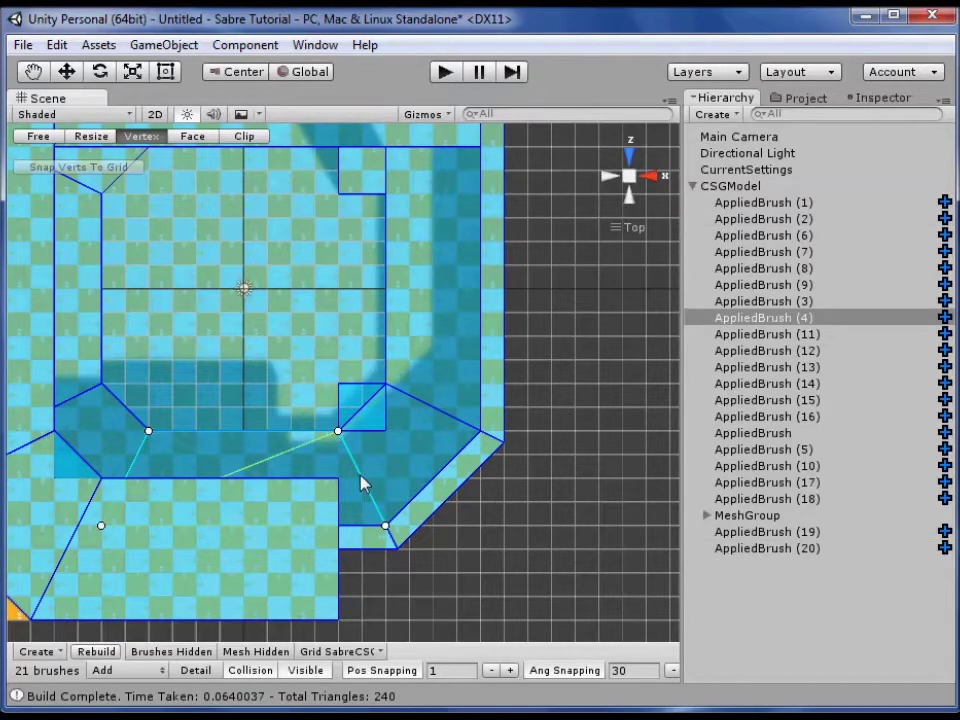
{"action": "left_click", "coordinate": [380, 476]}
{"action": "key", "text": "Delete"}
Pull the lower ends of the right-hand floor brush and its outer wall brush back in line with the corner pillar's upper edge
{"action": "left_click", "coordinate": [433, 383]}
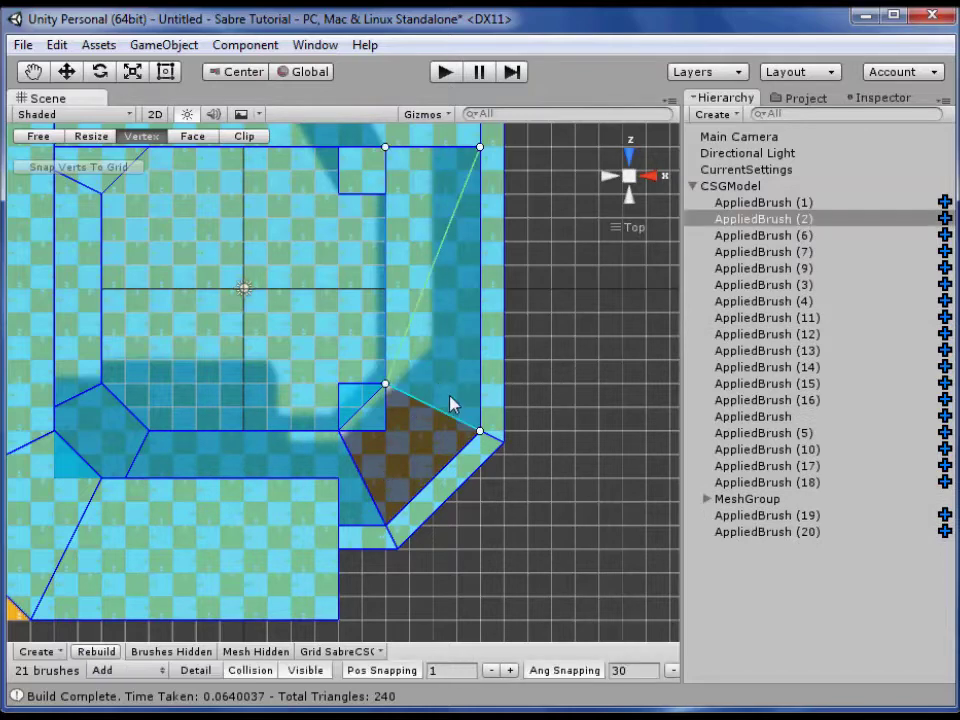
{"action": "left_click", "coordinate": [480, 431]}
{"action": "left_click", "coordinate": [497, 420]}
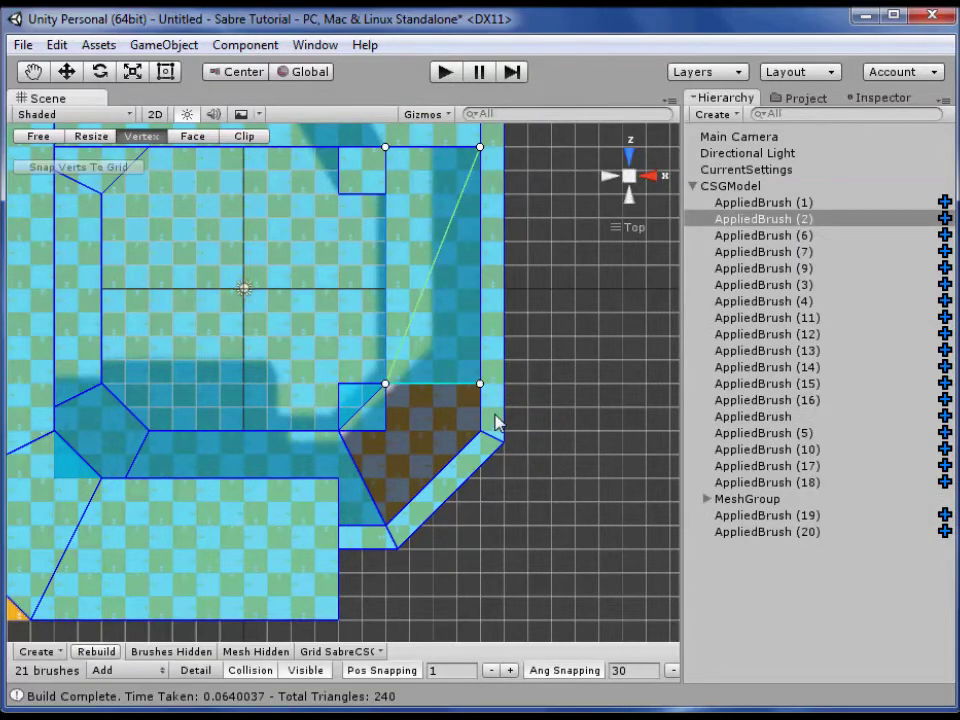
{"action": "left_click", "coordinate": [503, 427]}
{"action": "left_click", "coordinate": [498, 418]}
{"action": "left_click_drag", "start_coordinate": [452, 405], "coordinate": [517, 456]}
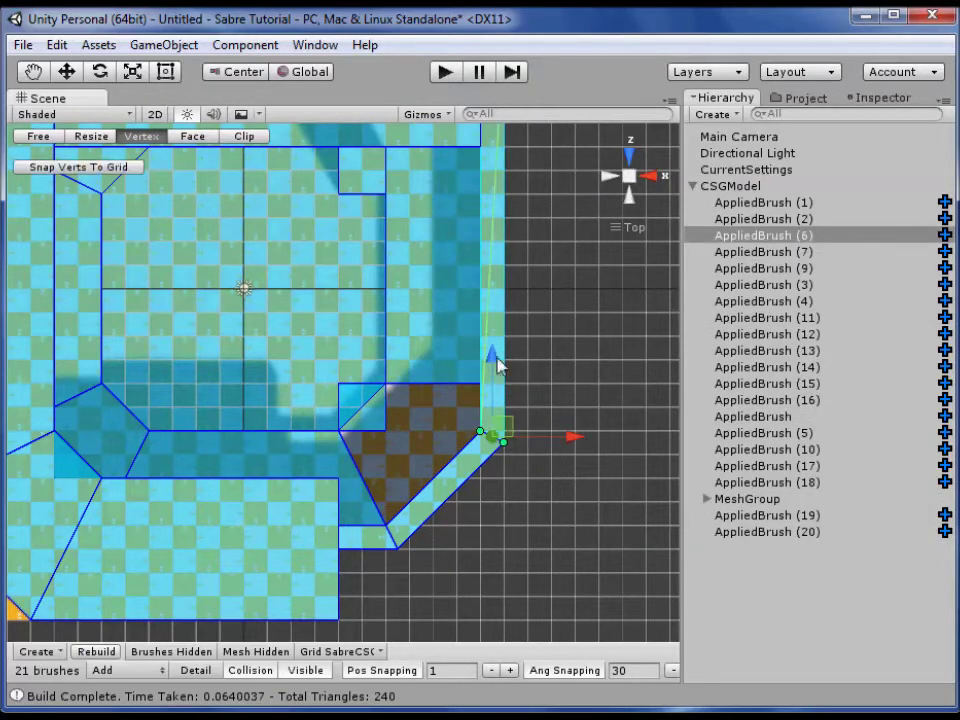
{"action": "left_click_drag", "start_coordinate": [494, 359], "coordinate": [485, 313]}
Set position snapping to 0.5 and move the right outer wall's outer end vertex level with its inner one to square the end
{"action": "left_click_drag", "start_coordinate": [479, 384], "coordinate": [490, 388]}
{"action": "middle_click_drag", "start_coordinate": [519, 477], "coordinate": [446, 482]}
{"action": "scroll", "coordinate": [472, 481], "scroll_direction": "up", "scroll_amount": 2}
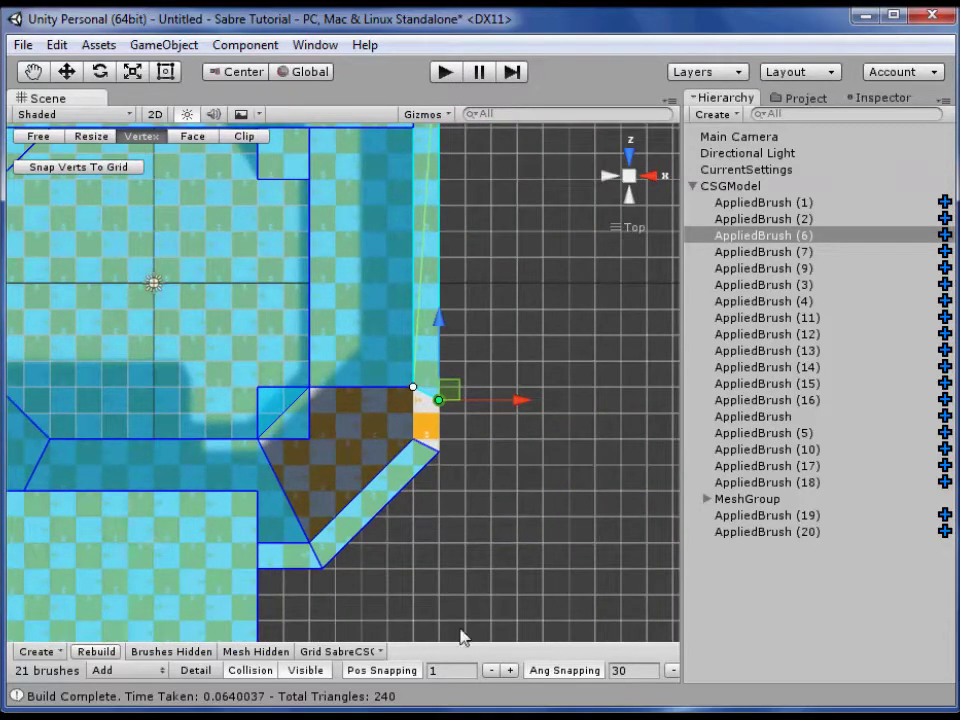
{"action": "left_click", "coordinate": [490, 670]}
{"action": "scroll", "coordinate": [420, 403], "scroll_direction": "up", "scroll_amount": 1}
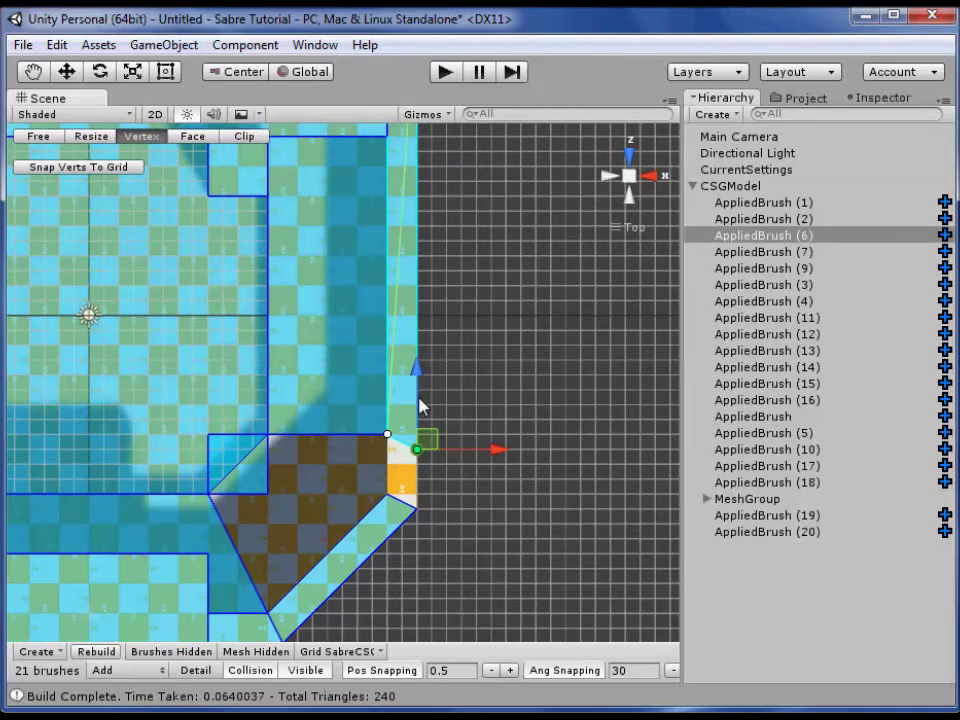
{"action": "left_click", "coordinate": [482, 534]}
{"action": "scroll", "coordinate": [461, 528], "scroll_direction": "up", "scroll_amount": 1}
Square off the right ends of the bottom outer wall and bottom floor brush, flush with the upper platform's right edge
{"action": "middle_click_drag", "start_coordinate": [366, 553], "coordinate": [430, 457]}
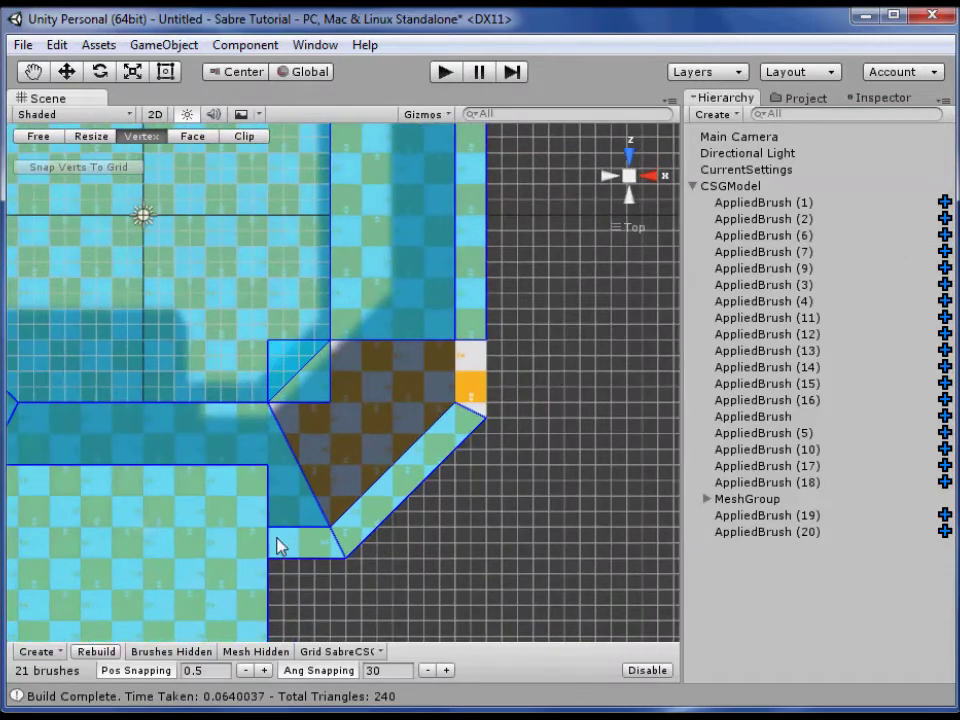
{"action": "left_click", "coordinate": [284, 534]}
{"action": "left_click_drag", "start_coordinate": [357, 571], "coordinate": [323, 562]}
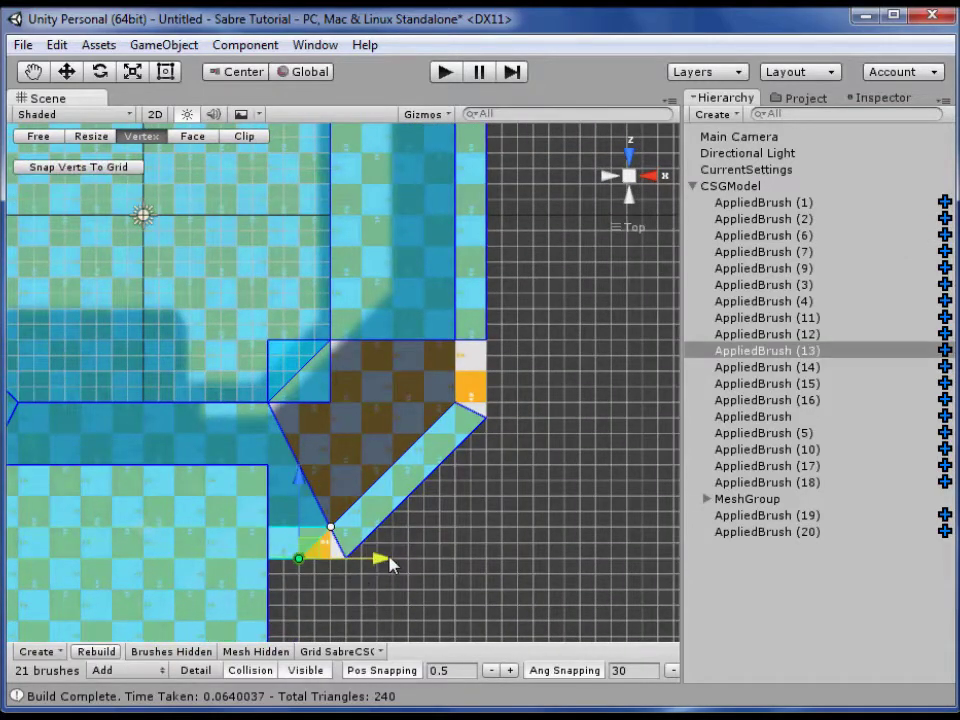
{"action": "left_click_drag", "start_coordinate": [285, 507], "coordinate": [407, 608]}
{"action": "mouse_move", "coordinate": [411, 550]}
{"action": "left_mouse_down"}
{"action": "mouse_move", "coordinate": [356, 540]}
{"action": "mouse_move", "coordinate": [302, 492]}
{"action": "left_mouse_up"}
{"action": "left_click", "coordinate": [305, 507]}
{"action": "left_click_drag", "start_coordinate": [412, 525], "coordinate": [338, 535]}
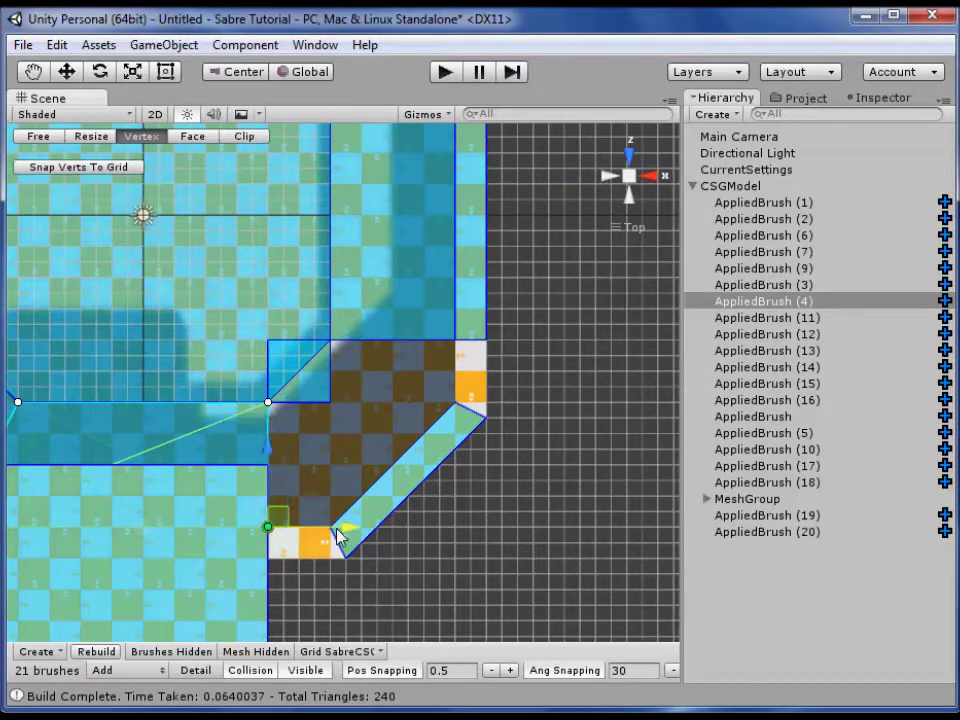
Delete the diagonal outer wall brush and stretch the corner pillar's vertices out to the outer faces of both adjoining walls
{"action": "left_click", "coordinate": [380, 515]}
{"action": "left_click", "coordinate": [305, 368]}
{"action": "left_click_drag", "start_coordinate": [367, 427], "coordinate": [242, 390]}
{"action": "left_click_drag", "start_coordinate": [303, 378], "coordinate": [300, 534]}
{"action": "mouse_move", "coordinate": [376, 590]}
{"action": "left_mouse_down"}
{"action": "mouse_move", "coordinate": [336, 508]}
{"action": "mouse_move", "coordinate": [307, 302]}
{"action": "left_mouse_up"}
{"action": "left_click_drag", "start_coordinate": [405, 452], "coordinate": [563, 448]}
Extend the corner pillar's lower side outward until it reaches one unit past the upper platform's outer edge
{"action": "middle_click_drag", "start_coordinate": [401, 553], "coordinate": [422, 538]}
{"action": "scroll", "coordinate": [422, 538], "scroll_direction": "down", "scroll_amount": 11}
{"action": "mouse_move", "coordinate": [421, 312]}
{"action": "middle_mouse_down"}
{"action": "mouse_move", "coordinate": [394, 367]}
{"action": "mouse_move", "coordinate": [412, 398]}
{"action": "middle_mouse_up"}
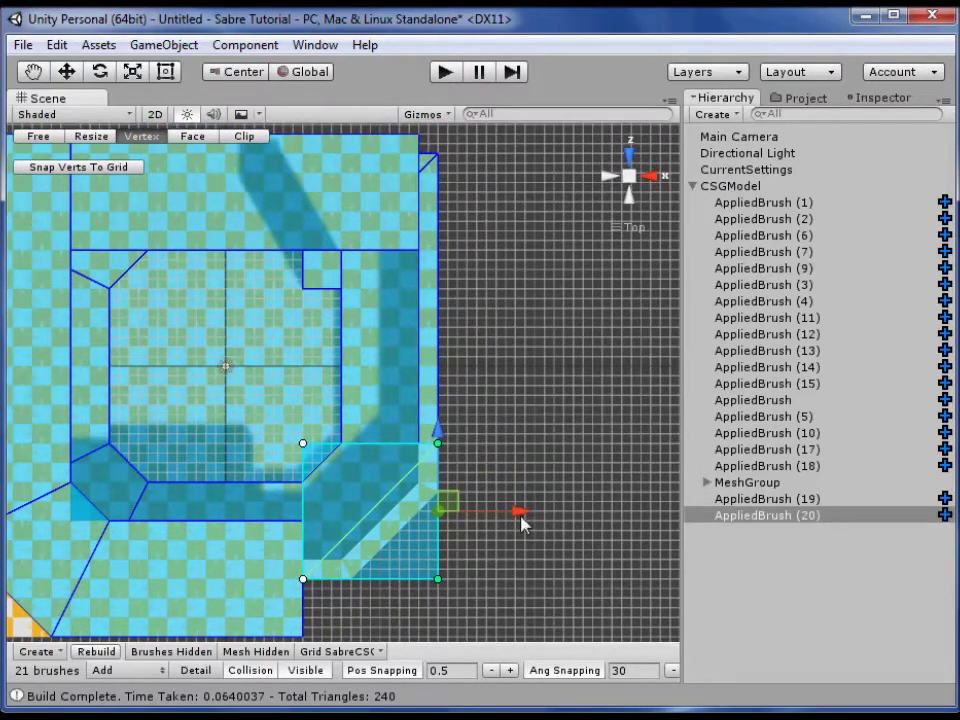
{"action": "middle_click_drag", "start_coordinate": [513, 569], "coordinate": [511, 465]}
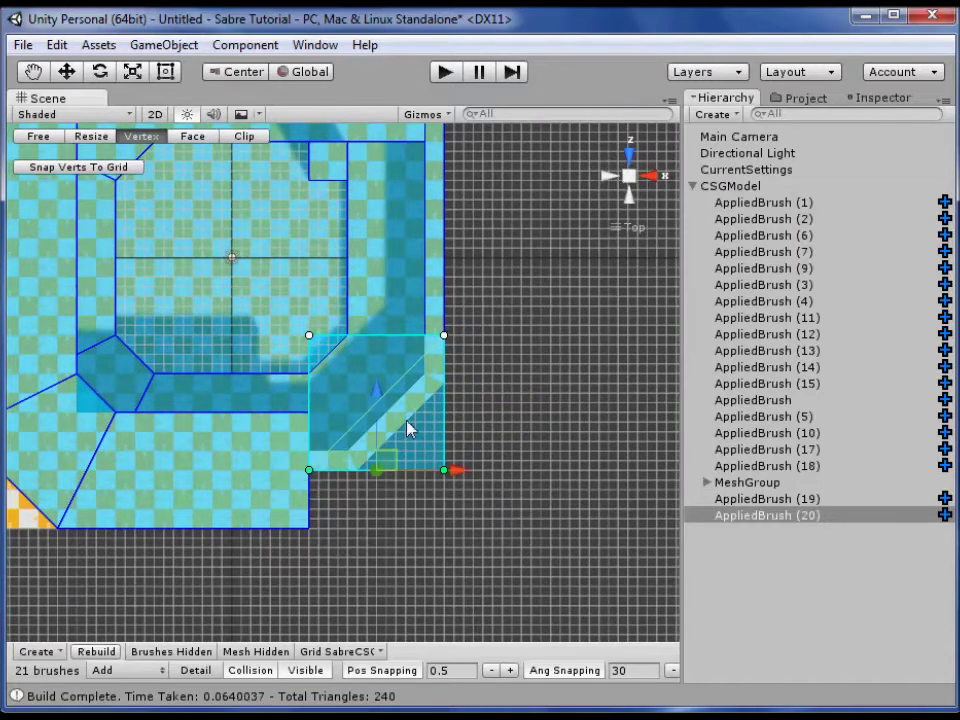
{"action": "left_click_drag", "start_coordinate": [381, 401], "coordinate": [373, 460]}
{"action": "middle_click_drag", "start_coordinate": [500, 437], "coordinate": [511, 464]}
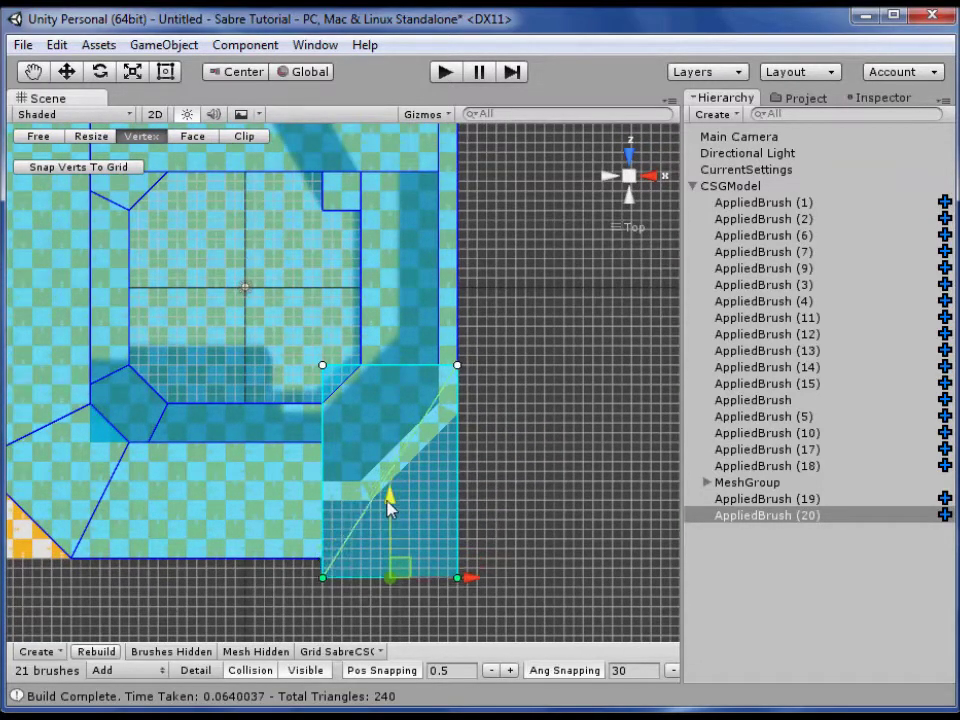
{"action": "mouse_move", "coordinate": [491, 579]}
{"action": "left_mouse_down"}
{"action": "mouse_move", "coordinate": [471, 561]}
{"action": "mouse_move", "coordinate": [432, 356]}
{"action": "left_mouse_up"}
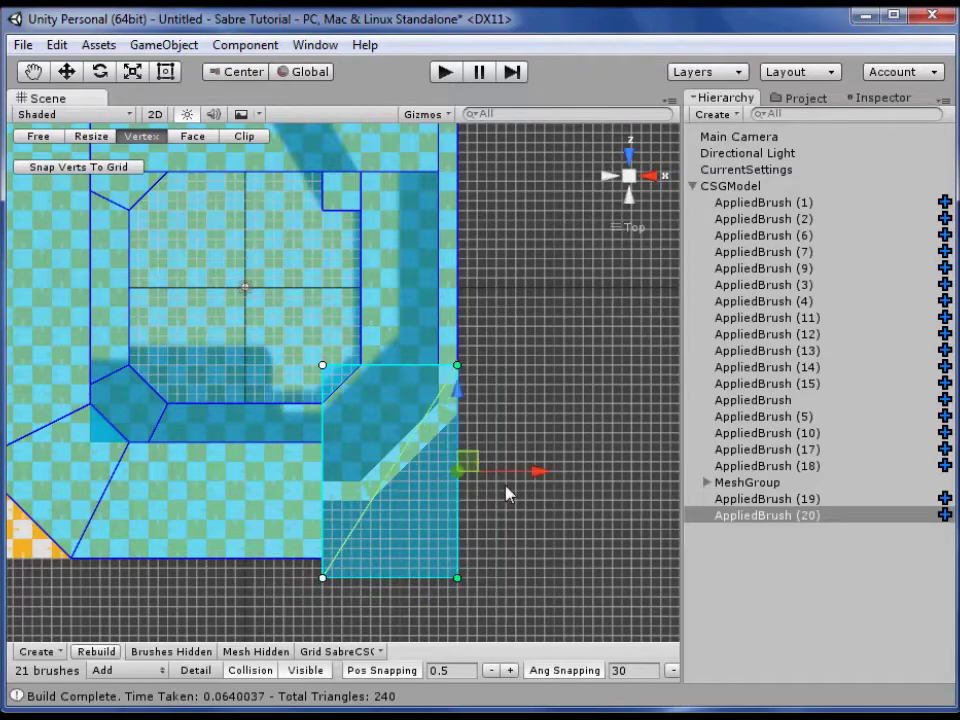
{"action": "middle_click_drag", "start_coordinate": [526, 331], "coordinate": [513, 410]}
{"action": "left_click", "coordinate": [427, 543]}
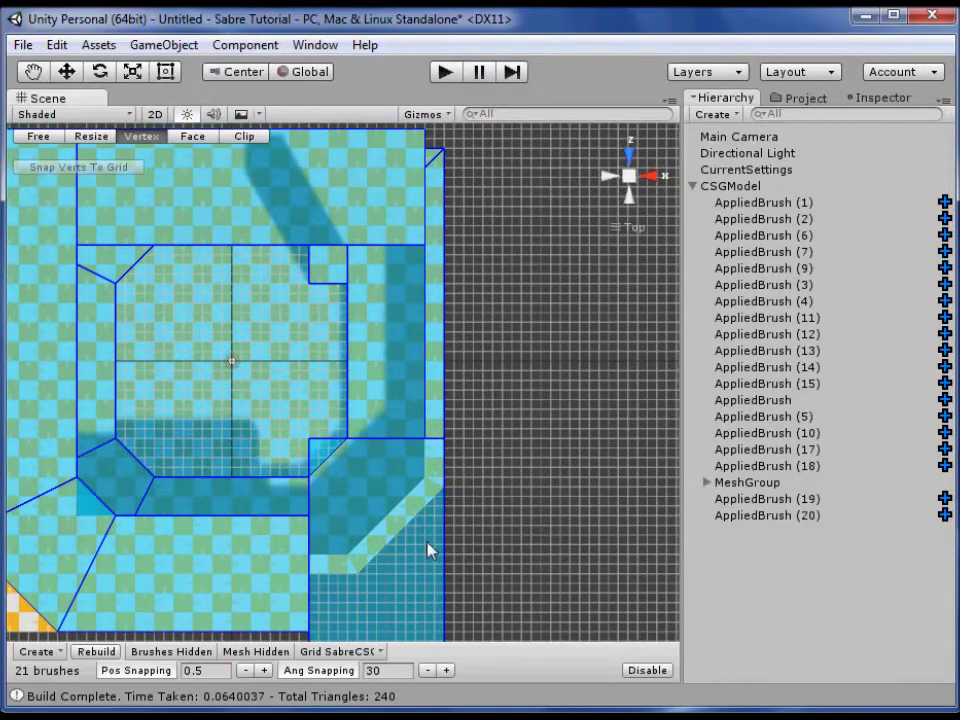
Switch the view to perspective and rebuild the CSG model
{"action": "mouse_move", "coordinate": [548, 340]}
{"action": "left_mouse_down", "text": "alt"}
{"action": "mouse_move", "coordinate": [480, 285]}
{"action": "mouse_move", "coordinate": [242, 429]}
{"action": "mouse_move", "coordinate": [495, 300]}
{"action": "mouse_move", "coordinate": [587, 320]}
{"action": "mouse_move", "coordinate": [302, 407]}
{"action": "mouse_move", "coordinate": [358, 420]}
{"action": "left_mouse_up", "text": "alt"}
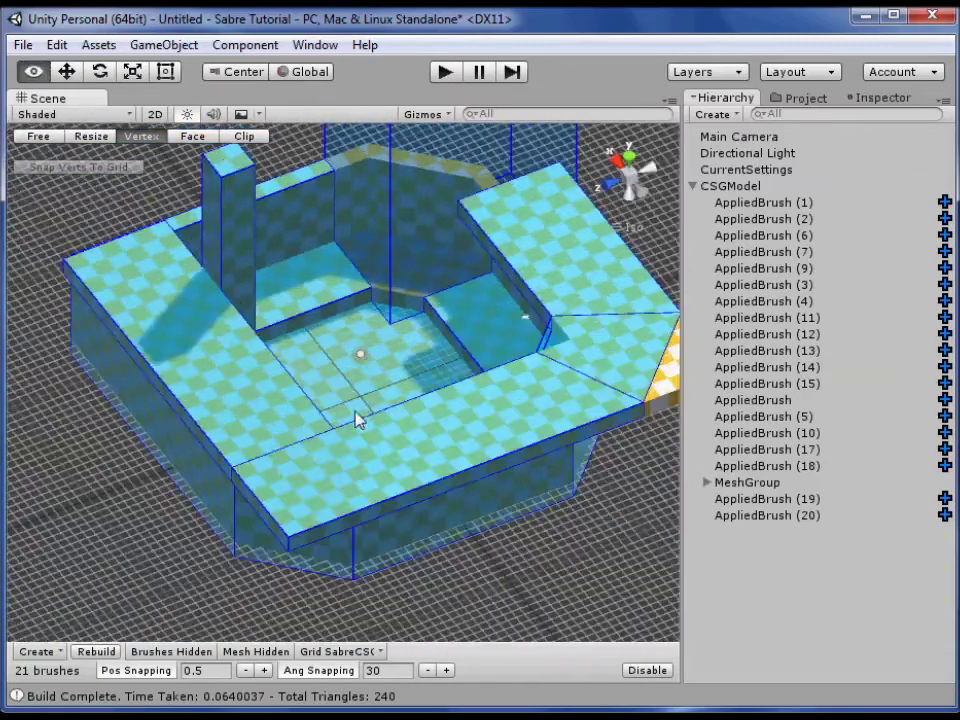
{"action": "left_click", "coordinate": [635, 183]}
{"action": "left_click_drag", "start_coordinate": [465, 375], "coordinate": [483, 268], "text": "alt"}
{"action": "key", "text": "ctrl+shift+r"}
{"action": "mouse_move", "coordinate": [476, 336]}
{"action": "left_mouse_down", "text": "alt"}
{"action": "mouse_move", "coordinate": [257, 489]}
{"action": "mouse_move", "coordinate": [249, 514]}
{"action": "mouse_move", "coordinate": [122, 202]}
{"action": "left_mouse_up", "text": "alt"}
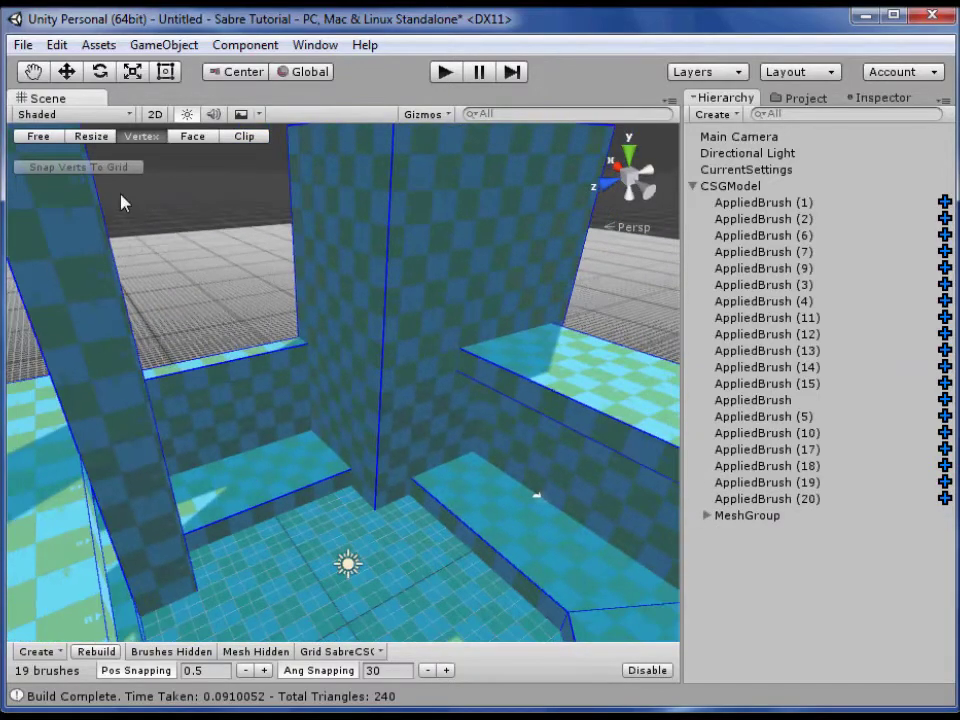
Switch to Resize mode and select the outer wall brush beneath the upper platform beside the corner tower
{"action": "left_click", "coordinate": [99, 138]}
{"action": "left_click", "coordinate": [42, 138]}
{"action": "mouse_move", "coordinate": [180, 246]}
{"action": "left_mouse_down", "text": "alt"}
{"action": "mouse_move", "coordinate": [238, 411]}
{"action": "mouse_move", "coordinate": [360, 360]}
{"action": "mouse_move", "coordinate": [618, 317]}
{"action": "mouse_move", "coordinate": [345, 431]}
{"action": "mouse_move", "coordinate": [512, 416]}
{"action": "mouse_move", "coordinate": [576, 386]}
{"action": "mouse_move", "coordinate": [520, 316]}
{"action": "mouse_move", "coordinate": [388, 407]}
{"action": "mouse_move", "coordinate": [152, 412]}
{"action": "mouse_move", "coordinate": [135, 401]}
{"action": "mouse_move", "coordinate": [154, 379]}
{"action": "mouse_move", "coordinate": [145, 369]}
{"action": "left_mouse_up", "text": "alt"}
{"action": "left_click", "coordinate": [174, 377]}
{"action": "right_click_drag", "start_coordinate": [145, 369], "coordinate": [138, 352]}
{"action": "left_click", "coordinate": [80, 136]}
{"action": "mouse_move", "coordinate": [361, 437]}
{"action": "right_mouse_down"}
{"action": "mouse_move", "coordinate": [305, 320]}
{"action": "mouse_move", "coordinate": [311, 339]}
{"action": "mouse_move", "coordinate": [386, 399]}
{"action": "right_mouse_up"}
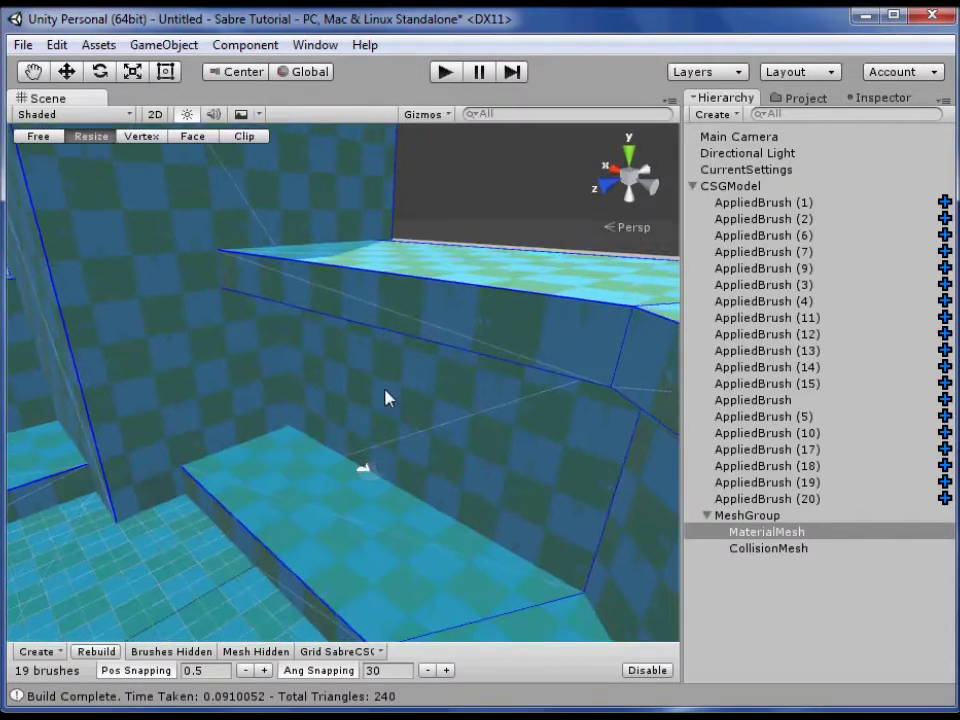
{"action": "left_click", "coordinate": [387, 398]}
Duplicate the selected wall brush in a wireframe top view and move the copy out to the upper platform's outer edge
{"action": "left_click", "coordinate": [638, 161]}
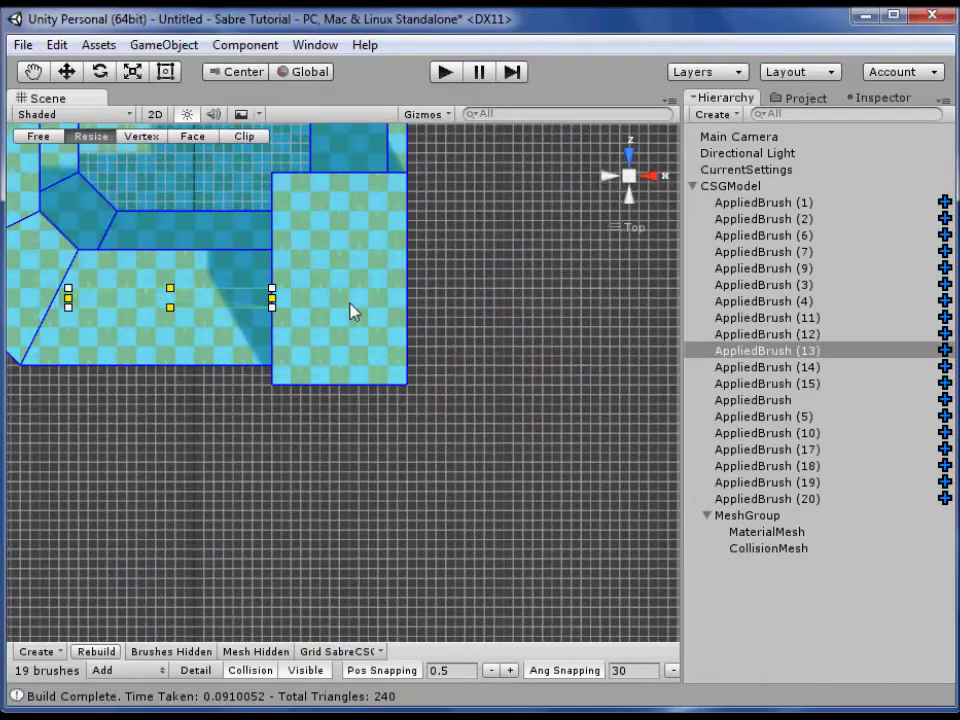
{"action": "middle_click_drag", "start_coordinate": [352, 311], "coordinate": [575, 367]}
{"action": "scroll", "coordinate": [575, 367], "scroll_direction": "up", "scroll_amount": 2}
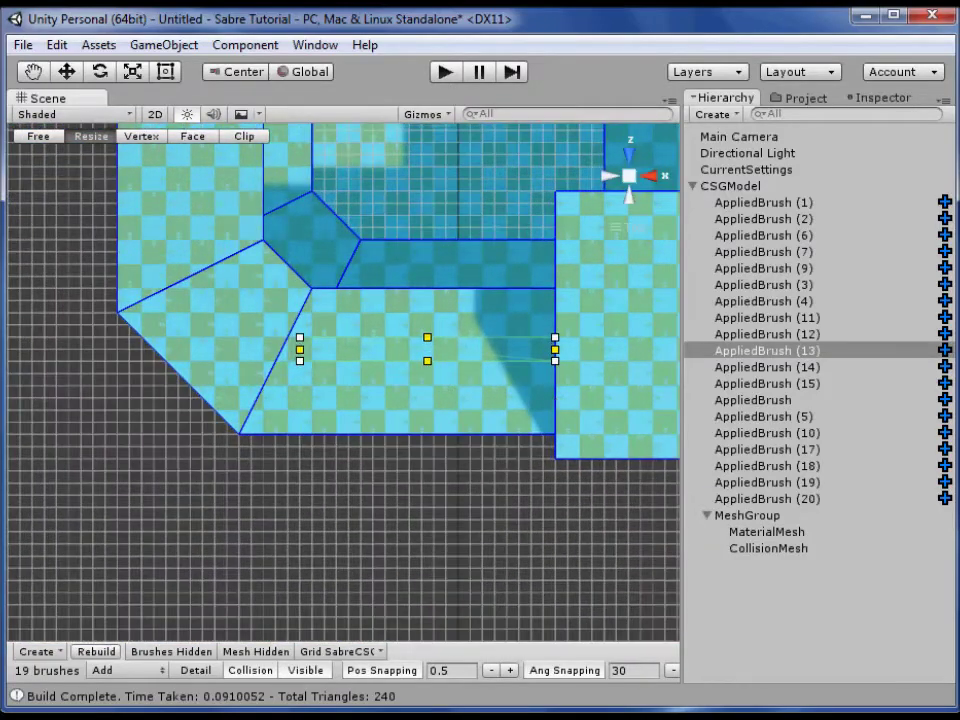
{"action": "left_click", "coordinate": [43, 113]}
{"action": "left_click", "coordinate": [72, 161]}
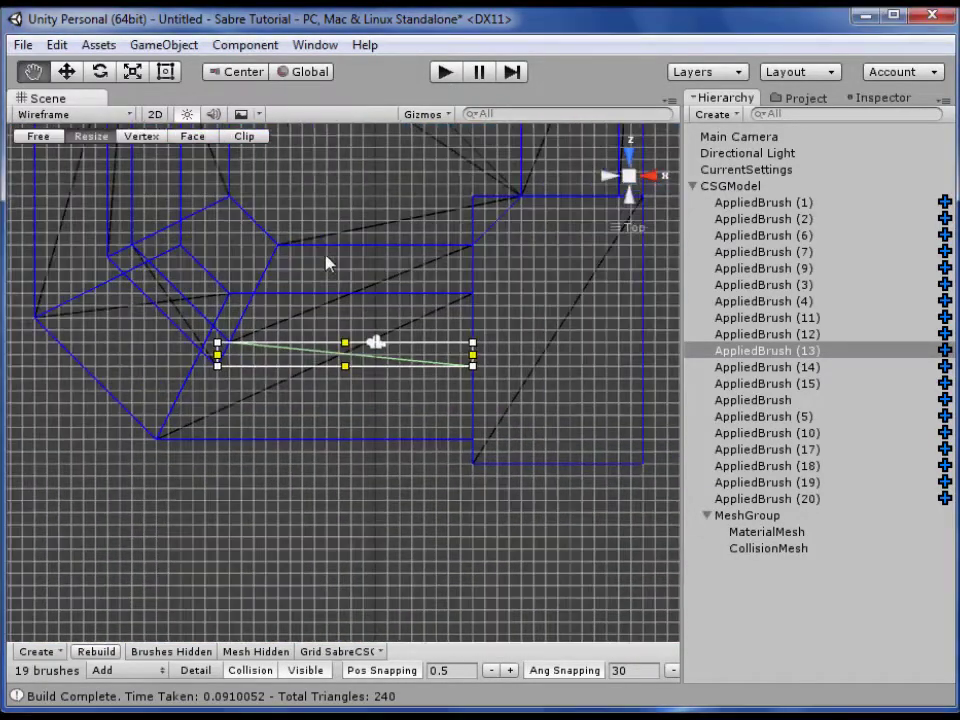
{"action": "key", "text": "ctrl+d"}
{"action": "mouse_move", "coordinate": [274, 362]}
{"action": "left_mouse_down"}
{"action": "mouse_move", "coordinate": [279, 446]}
{"action": "mouse_move", "coordinate": [294, 441]}
{"action": "left_mouse_up"}
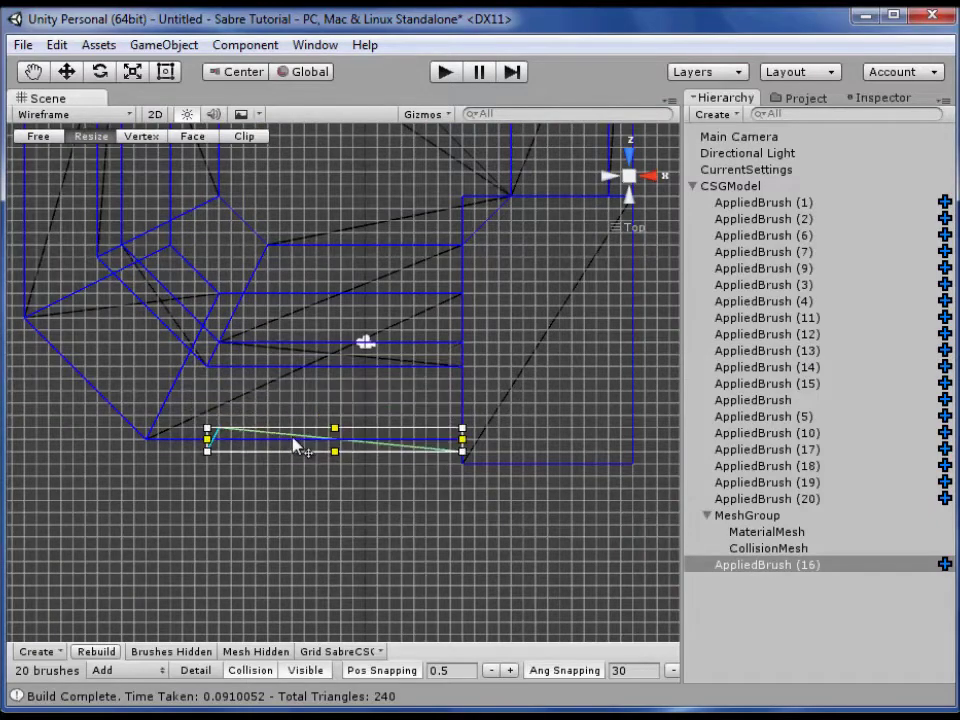
Raise and resize the copied wall in the side view to span from the platform's underside to the tower's top, flush with the tower
{"action": "left_click", "coordinate": [648, 176]}
{"action": "scroll", "coordinate": [436, 314], "scroll_direction": "up", "scroll_amount": 2}
{"action": "middle_click_drag", "start_coordinate": [303, 250], "coordinate": [286, 450]}
{"action": "mouse_move", "coordinate": [276, 462]}
{"action": "left_mouse_down"}
{"action": "mouse_move", "coordinate": [261, 286]}
{"action": "mouse_move", "coordinate": [276, 276]}
{"action": "left_mouse_up"}
{"action": "middle_click_drag", "start_coordinate": [428, 266], "coordinate": [403, 379]}
{"action": "mouse_move", "coordinate": [246, 333]}
{"action": "left_mouse_down"}
{"action": "mouse_move", "coordinate": [247, 268]}
{"action": "mouse_move", "coordinate": [247, 280]}
{"action": "left_mouse_up"}
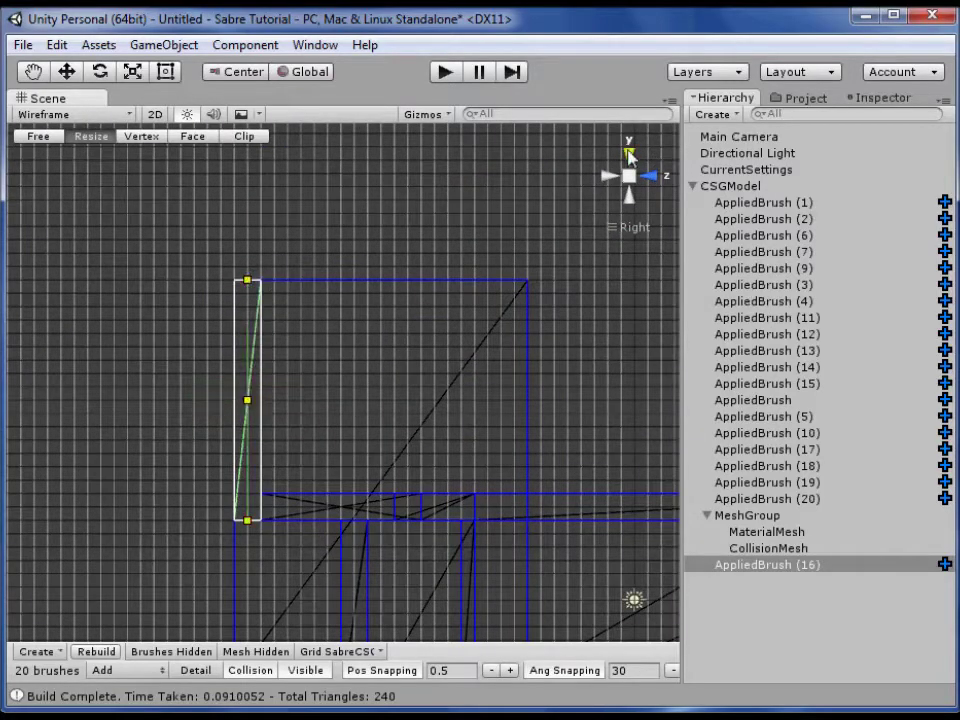
Stretch the new wall's left end vertices in the top view to meet the platform's chamfered corner
{"action": "left_click", "coordinate": [629, 153]}
{"action": "left_click", "coordinate": [130, 137]}
{"action": "left_click_drag", "start_coordinate": [236, 379], "coordinate": [328, 574]}
{"action": "mouse_move", "coordinate": [352, 476]}
{"action": "left_mouse_down"}
{"action": "mouse_move", "coordinate": [262, 477]}
{"action": "mouse_move", "coordinate": [278, 476]}
{"action": "left_mouse_up"}
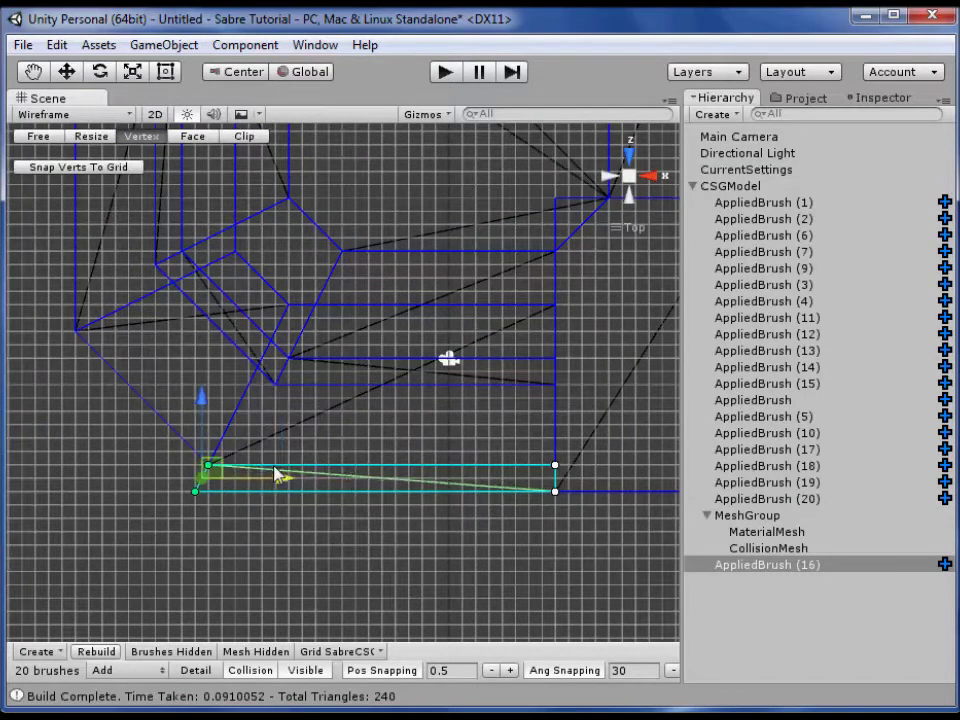
{"action": "left_click", "coordinate": [371, 508]}
{"action": "left_click", "coordinate": [373, 495]}
Duplicate the new wall and move the copy's right end vertices to the original wall's left end
{"action": "key", "text": "ctrl+d"}
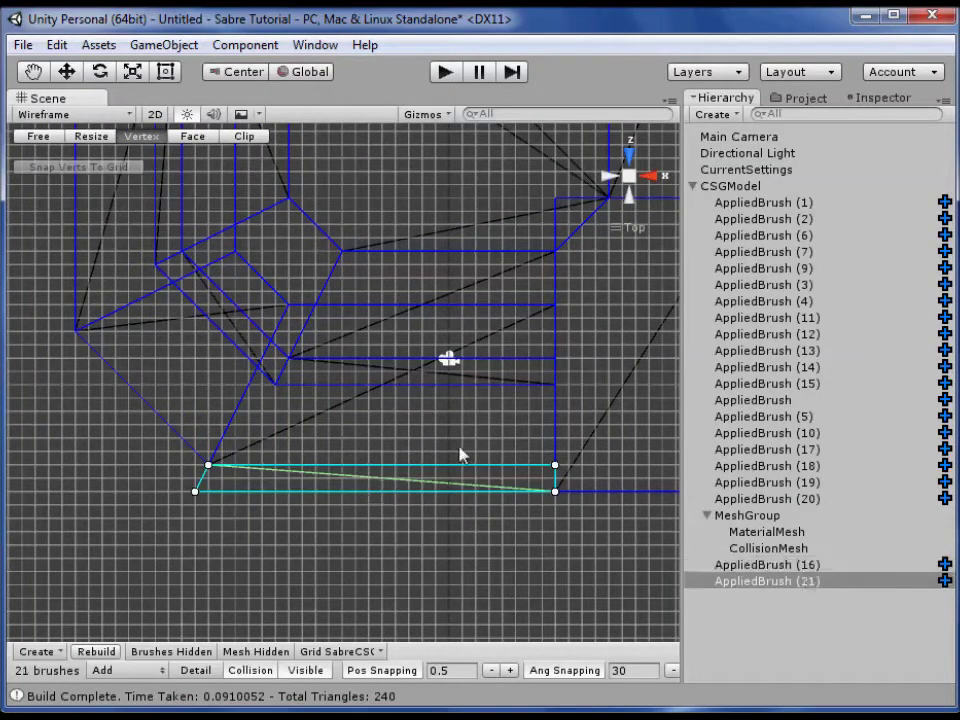
{"action": "left_click_drag", "start_coordinate": [574, 510], "coordinate": [532, 484]}
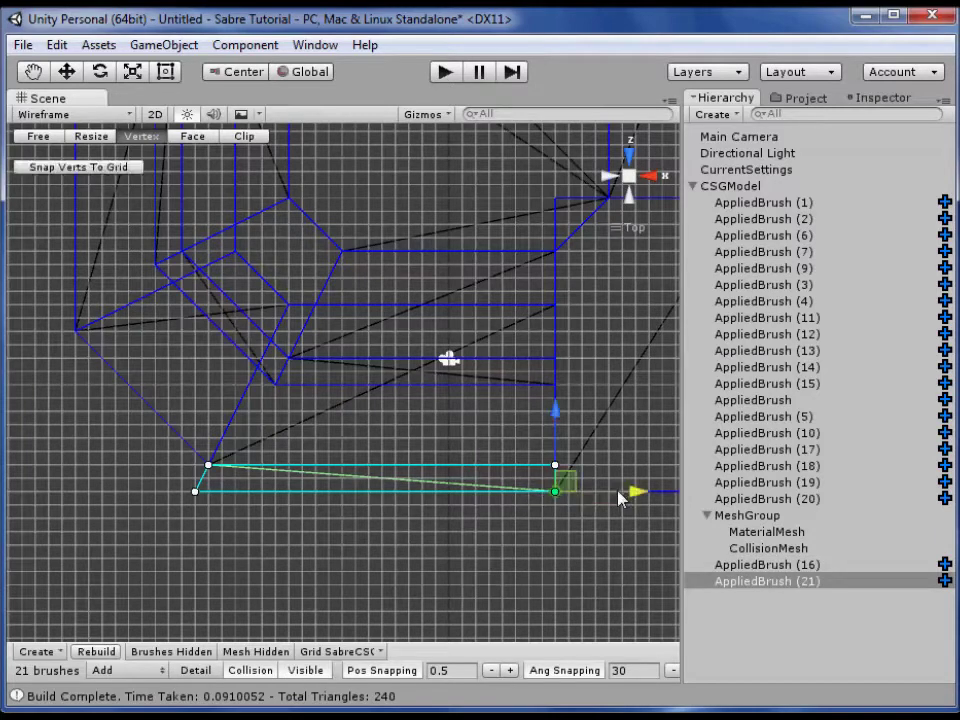
{"action": "left_click_drag", "start_coordinate": [619, 498], "coordinate": [608, 502]}
{"action": "left_click_drag", "start_coordinate": [403, 454], "coordinate": [583, 536]}
{"action": "left_click_drag", "start_coordinate": [624, 492], "coordinate": [340, 487]}
Move the copy's left end vertices to the chamfer's far corner, forming a diagonal wall along the chamfered platform edge
{"action": "mouse_move", "coordinate": [136, 425]}
{"action": "left_mouse_down"}
{"action": "mouse_move", "coordinate": [265, 502]}
{"action": "mouse_move", "coordinate": [186, 460]}
{"action": "left_mouse_up"}
{"action": "middle_click_drag", "start_coordinate": [239, 390], "coordinate": [332, 467]}
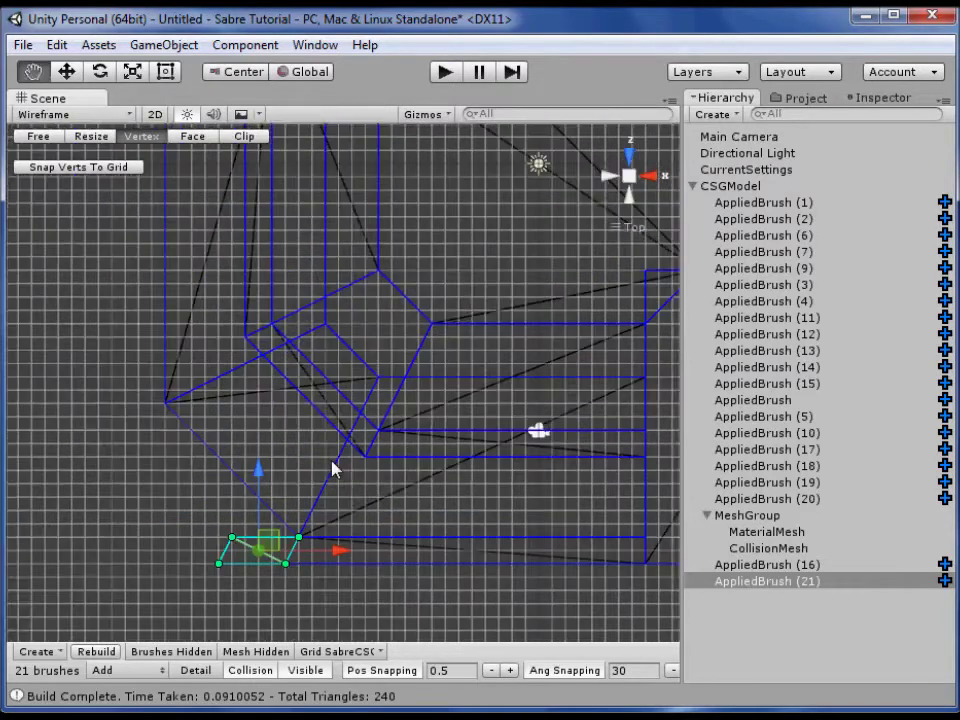
{"action": "mouse_move", "coordinate": [190, 527]}
{"action": "left_mouse_down"}
{"action": "mouse_move", "coordinate": [242, 572]}
{"action": "mouse_move", "coordinate": [171, 418]}
{"action": "mouse_move", "coordinate": [162, 450]}
{"action": "mouse_move", "coordinate": [155, 418]}
{"action": "left_mouse_up"}
{"action": "left_click", "coordinate": [188, 493]}
{"action": "left_click", "coordinate": [290, 547]}
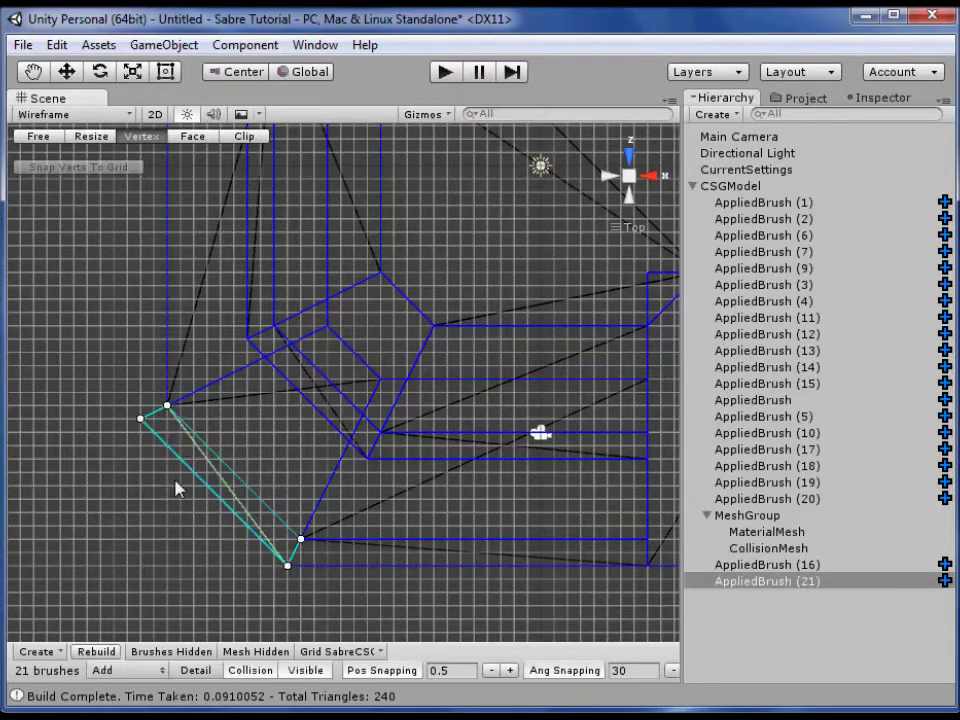
Duplicate the diagonal wall and move the copy's lower-right end vertices to the chamfer's upper-left corner
{"action": "scroll", "coordinate": [167, 521], "scroll_direction": "down", "scroll_amount": 2}
{"action": "left_click_drag", "start_coordinate": [155, 390], "coordinate": [446, 611]}
{"action": "mouse_move", "coordinate": [299, 510]}
{"action": "left_mouse_down"}
{"action": "mouse_move", "coordinate": [242, 439]}
{"action": "mouse_move", "coordinate": [195, 410]}
{"action": "left_mouse_up"}
{"action": "left_click_drag", "start_coordinate": [250, 491], "coordinate": [237, 464]}
Stretch the copy's other end up the platform's left edge to its top-left corner, with the outer vertex one unit farther for a mitre
{"action": "left_click_drag", "start_coordinate": [70, 318], "coordinate": [165, 385]}
{"action": "middle_click_drag", "start_coordinate": [259, 319], "coordinate": [280, 482]}
{"action": "mouse_move", "coordinate": [167, 505]}
{"action": "left_mouse_down"}
{"action": "mouse_move", "coordinate": [206, 426]}
{"action": "mouse_move", "coordinate": [266, 178]}
{"action": "left_mouse_up"}
{"action": "middle_click_drag", "start_coordinate": [289, 236], "coordinate": [322, 488]}
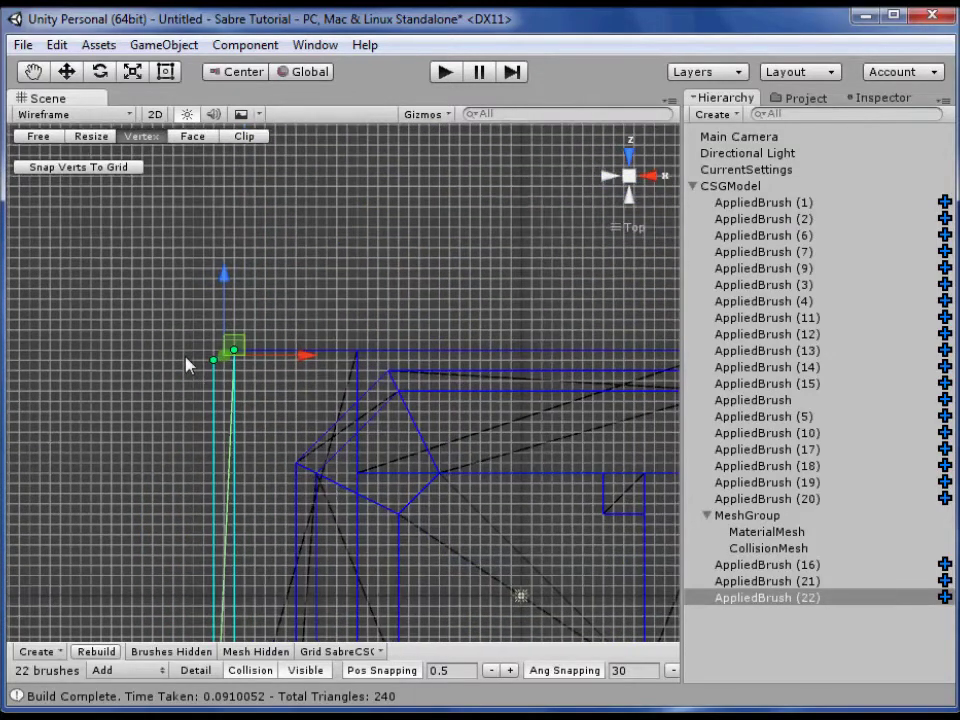
{"action": "left_click_drag", "start_coordinate": [213, 292], "coordinate": [214, 247]}
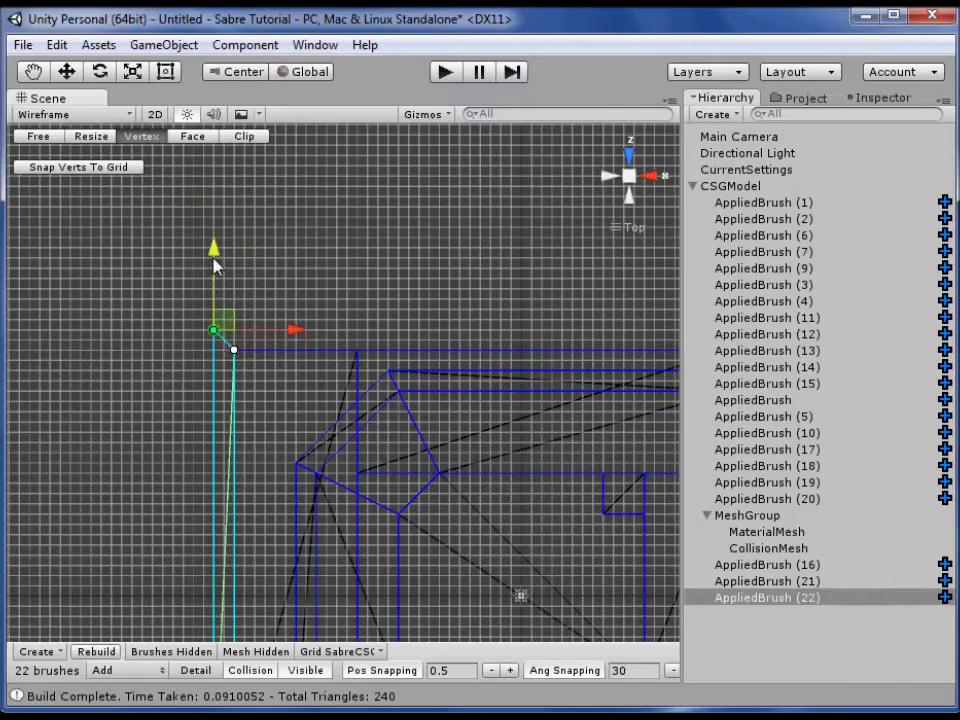
{"action": "left_click", "coordinate": [317, 281]}
Duplicate the tall wall along the platform's bottom edge and move the copy's vertices up to the platform's top edge
{"action": "middle_click_drag", "start_coordinate": [317, 281], "coordinate": [245, 310]}
{"action": "scroll", "coordinate": [334, 497], "scroll_direction": "down", "scroll_amount": 2}
{"action": "scroll", "coordinate": [305, 392], "scroll_direction": "down", "scroll_amount": 1}
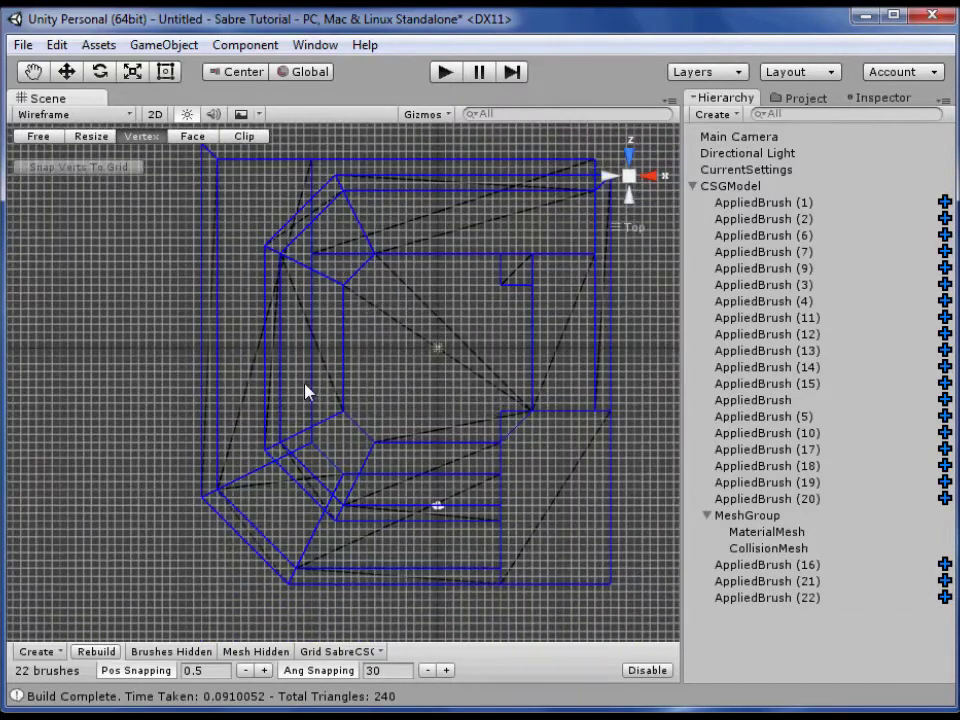
{"action": "left_click", "coordinate": [386, 590]}
{"action": "key", "text": "ctrl+d"}
{"action": "left_click_drag", "start_coordinate": [233, 523], "coordinate": [594, 631]}
{"action": "left_click_drag", "start_coordinate": [401, 566], "coordinate": [396, 148]}
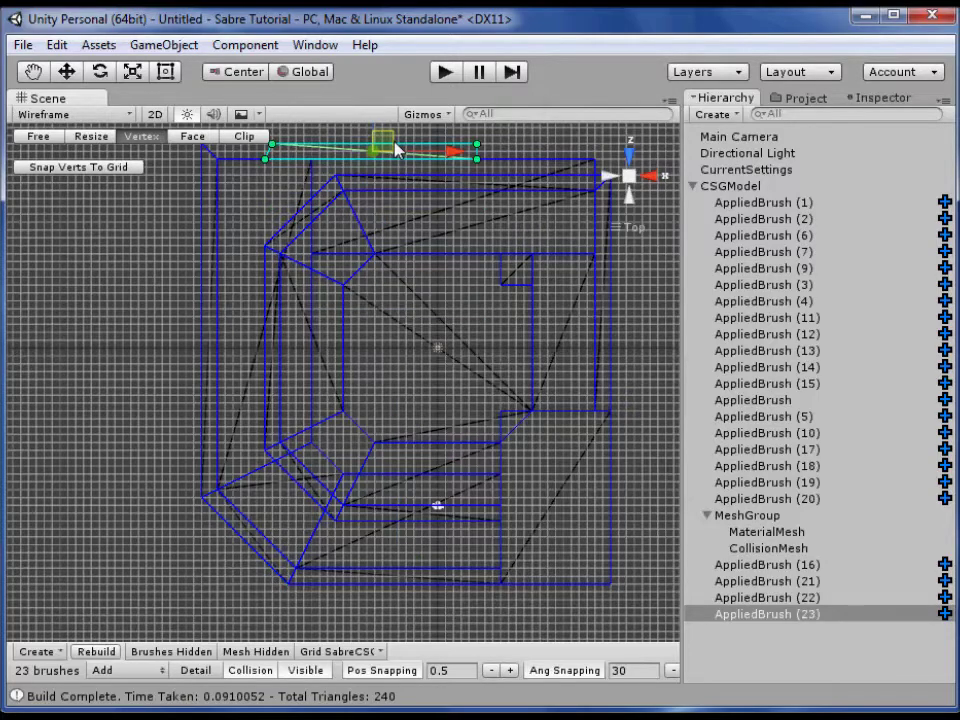
Stretch the top wall's left end vertices to the left wall's corner and its right end vertices to the platform's right edge
{"action": "middle_click_drag", "start_coordinate": [420, 263], "coordinate": [364, 546]}
{"action": "scroll", "coordinate": [264, 405], "scroll_direction": "up", "scroll_amount": 2}
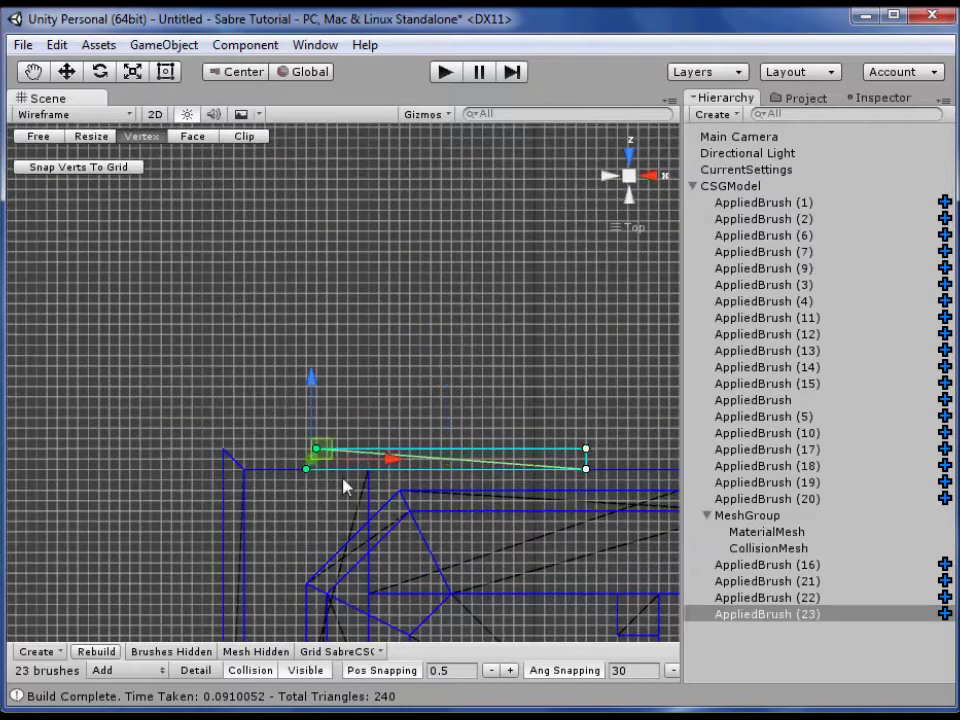
{"action": "left_click_drag", "start_coordinate": [376, 462], "coordinate": [330, 456]}
{"action": "mouse_move", "coordinate": [167, 414]}
{"action": "left_mouse_down"}
{"action": "mouse_move", "coordinate": [278, 460]}
{"action": "mouse_move", "coordinate": [313, 450]}
{"action": "mouse_move", "coordinate": [303, 450]}
{"action": "left_mouse_up"}
{"action": "middle_click_drag", "start_coordinate": [412, 369], "coordinate": [126, 321]}
{"action": "mouse_move", "coordinate": [154, 326]}
{"action": "left_mouse_down"}
{"action": "mouse_move", "coordinate": [264, 420]}
{"action": "mouse_move", "coordinate": [453, 411]}
{"action": "left_mouse_up"}
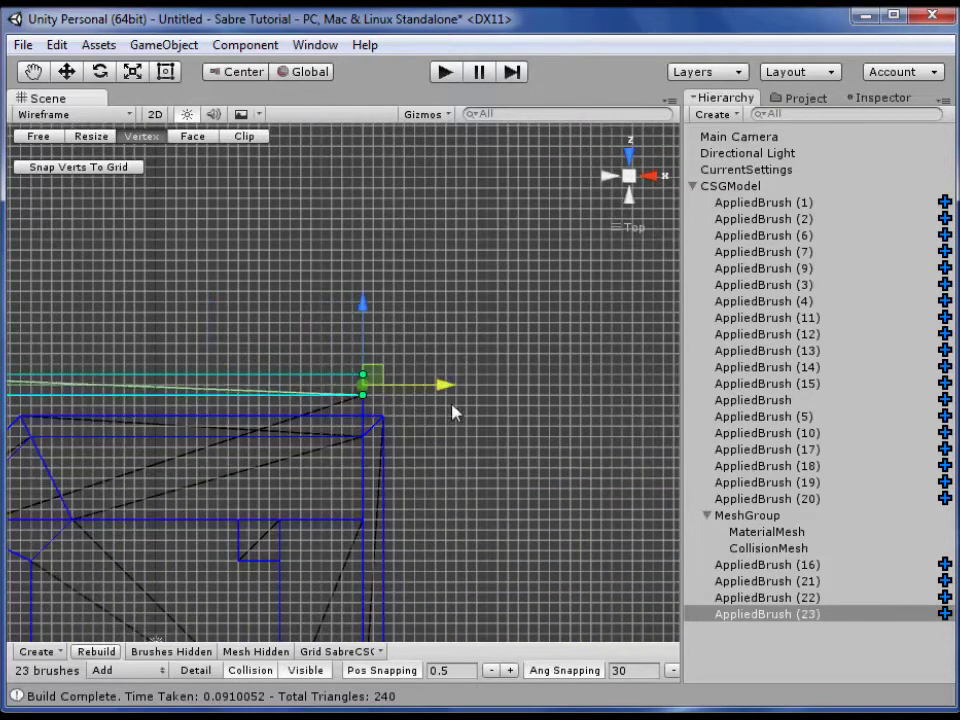
Extend the top wall's outer right-end vertex one unit farther right to form a mitre, and deselect the wall
{"action": "left_click", "coordinate": [432, 462]}
{"action": "left_click_drag", "start_coordinate": [374, 384], "coordinate": [444, 380]}
{"action": "key", "text": "Escape"}
{"action": "middle_click_drag", "start_coordinate": [292, 436], "coordinate": [457, 371]}
{"action": "scroll", "coordinate": [459, 369], "scroll_direction": "down", "scroll_amount": 6}
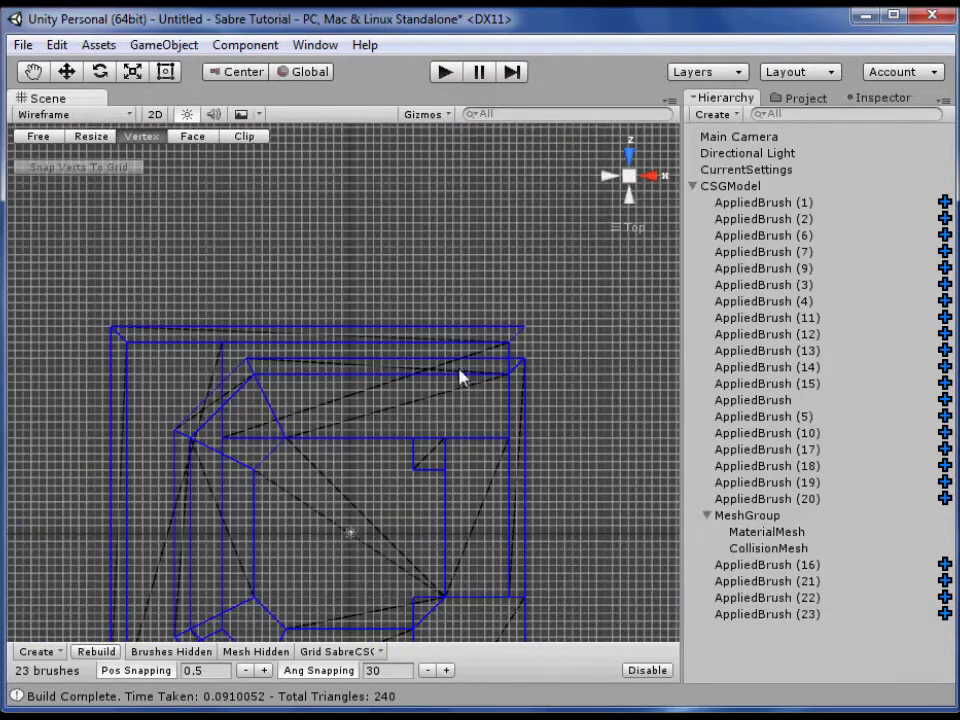
Duplicate the tall left wall and move all the copy's vertices across to the platform's right edge
{"action": "left_click", "coordinate": [128, 403]}
{"action": "middle_click_drag", "start_coordinate": [212, 497], "coordinate": [243, 431]}
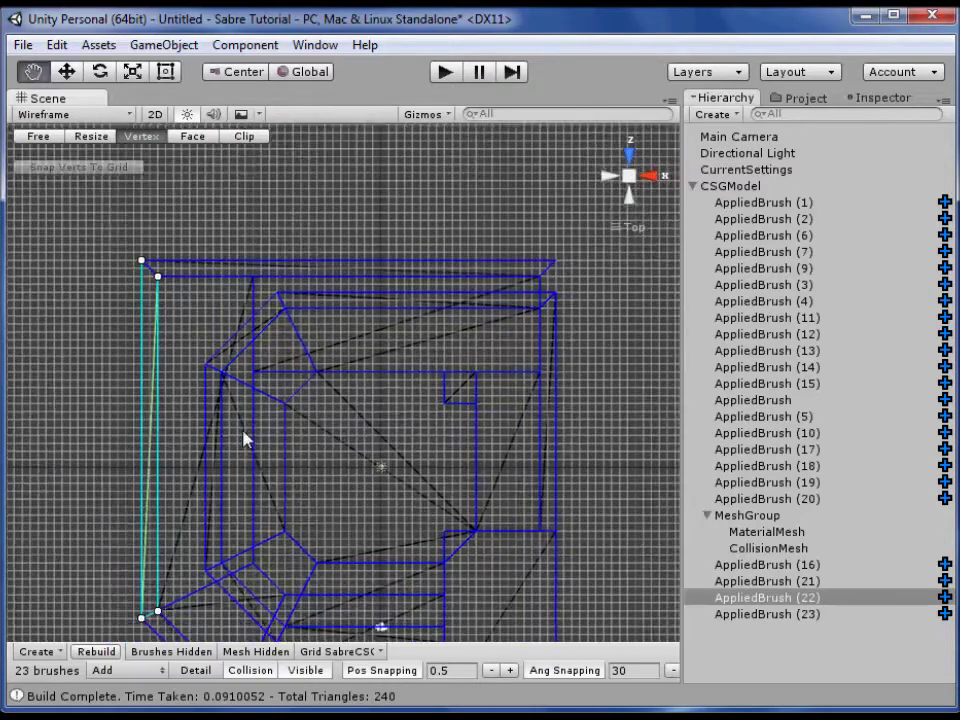
{"action": "scroll", "coordinate": [243, 431], "scroll_direction": "down", "scroll_amount": 3}
{"action": "key", "text": "ctrl+d"}
{"action": "left_click_drag", "start_coordinate": [105, 225], "coordinate": [245, 488]}
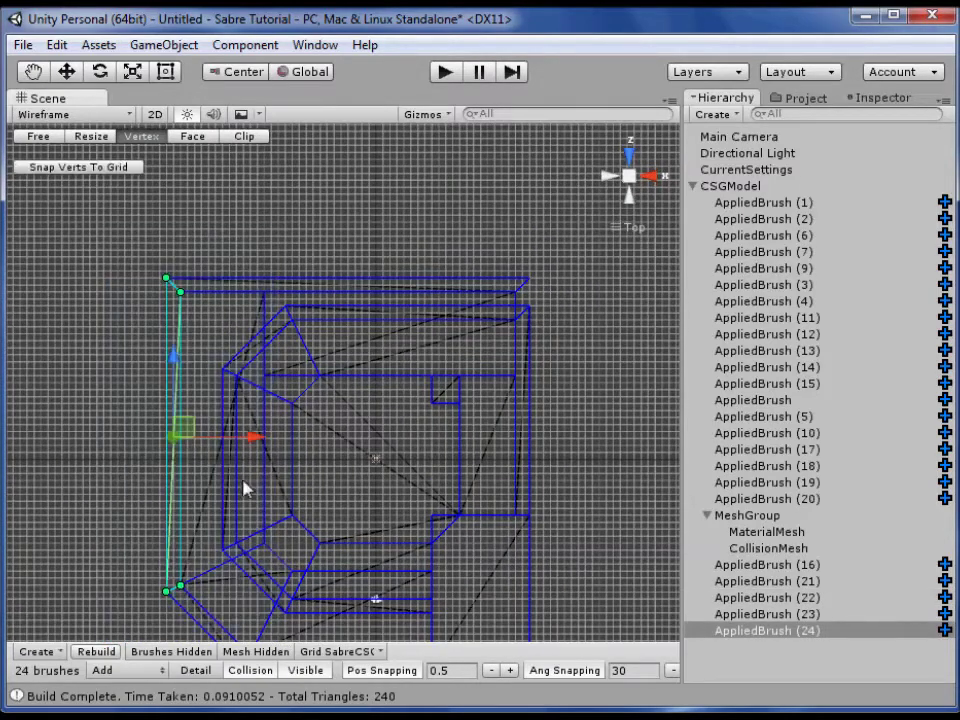
{"action": "mouse_move", "coordinate": [253, 442]}
{"action": "left_mouse_down"}
{"action": "mouse_move", "coordinate": [624, 440]}
{"action": "mouse_move", "coordinate": [597, 443]}
{"action": "left_mouse_up"}
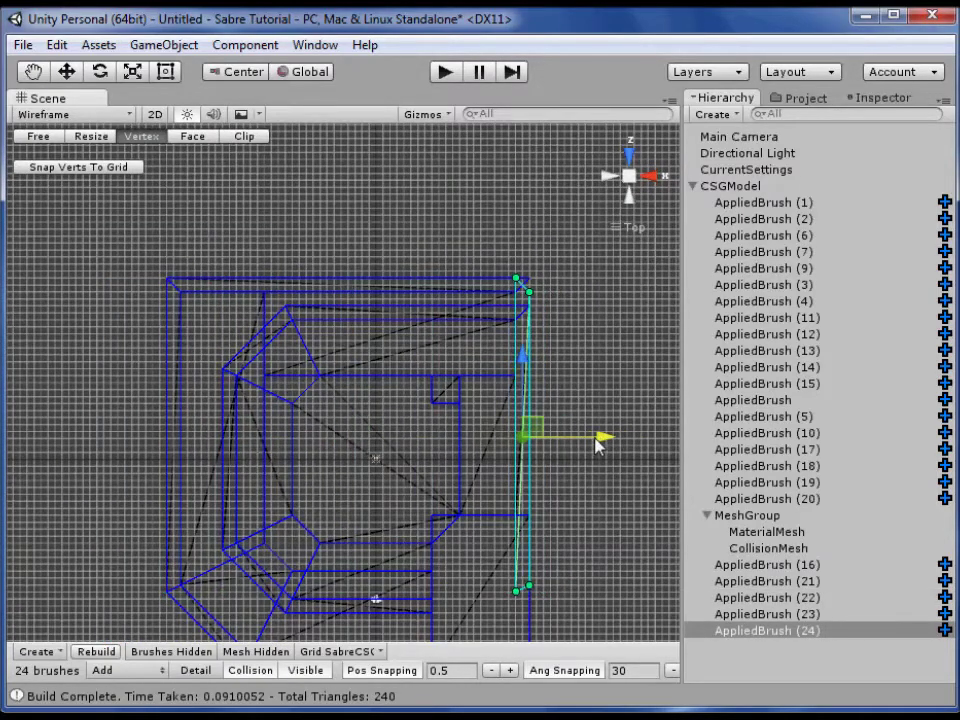
Level the right wall's lower-end vertices and raise them to the tower's upper edge in the top view
{"action": "left_click_drag", "start_coordinate": [498, 578], "coordinate": [524, 610]}
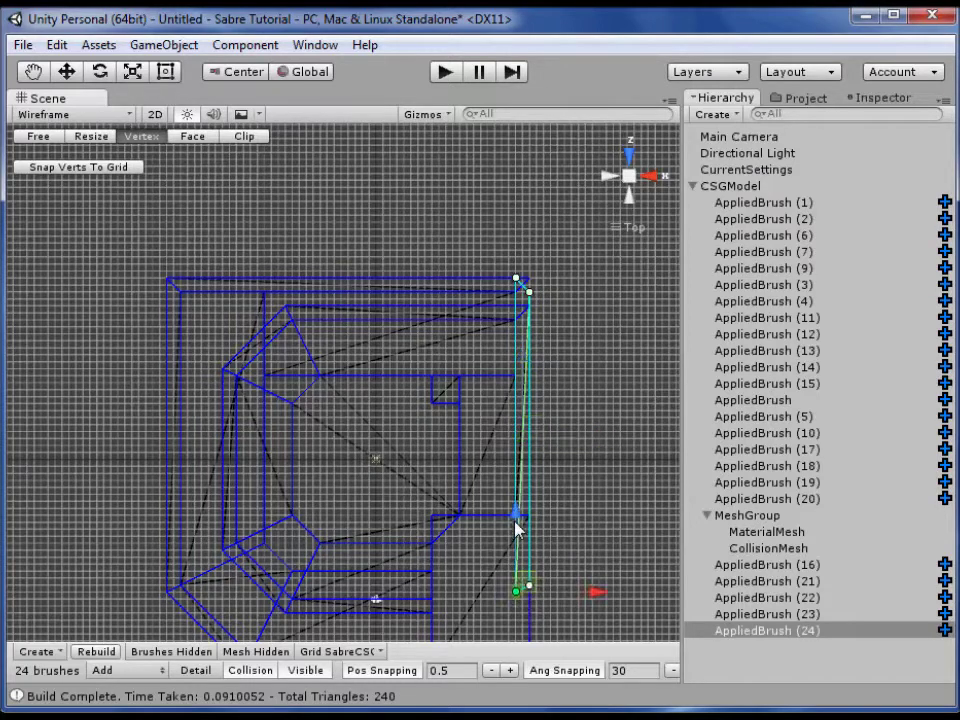
{"action": "left_click_drag", "start_coordinate": [517, 527], "coordinate": [517, 521]}
{"action": "left_click_drag", "start_coordinate": [480, 564], "coordinate": [540, 605]}
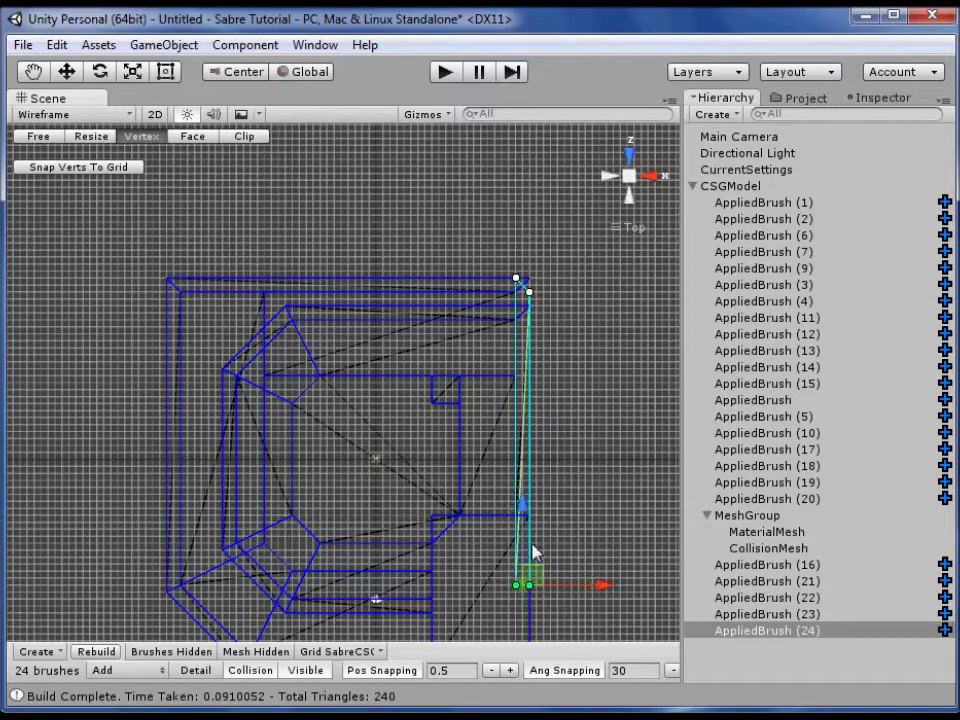
{"action": "left_click_drag", "start_coordinate": [524, 536], "coordinate": [523, 481]}
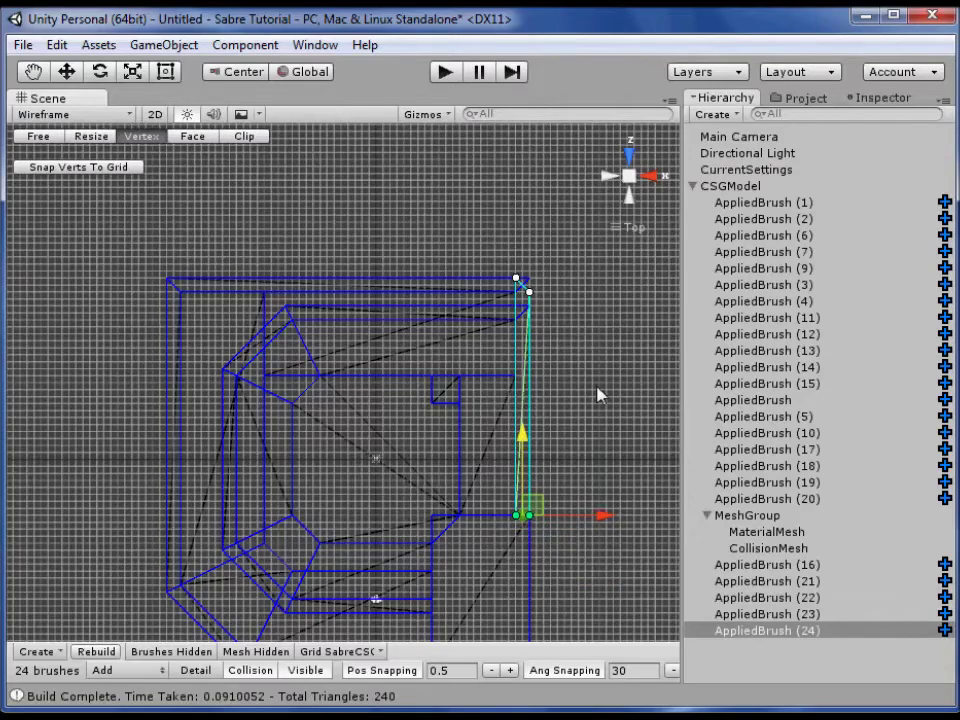
Lower the right wall's inner upper-end vertex and raise its outer one by one unit each to mitre with the top wall
{"action": "middle_click_drag", "start_coordinate": [588, 402], "coordinate": [495, 450]}
{"action": "scroll", "coordinate": [450, 313], "scroll_direction": "up", "scroll_amount": 2}
{"action": "left_click", "coordinate": [436, 313]}
{"action": "left_click_drag", "start_coordinate": [436, 236], "coordinate": [436, 254]}
{"action": "mouse_move", "coordinate": [492, 360]}
{"action": "left_mouse_down"}
{"action": "mouse_move", "coordinate": [450, 322]}
{"action": "mouse_move", "coordinate": [457, 250]}
{"action": "left_mouse_up"}
{"action": "left_click", "coordinate": [532, 413]}
{"action": "mouse_move", "coordinate": [257, 480]}
{"action": "middle_mouse_down"}
{"action": "mouse_move", "coordinate": [442, 389]}
{"action": "mouse_move", "coordinate": [475, 357]}
{"action": "middle_mouse_up"}
{"action": "scroll", "coordinate": [458, 370], "scroll_direction": "down", "scroll_amount": 1}
{"action": "mouse_move", "coordinate": [407, 428]}
{"action": "middle_mouse_down"}
{"action": "mouse_move", "coordinate": [339, 345]}
{"action": "mouse_move", "coordinate": [271, 446]}
{"action": "mouse_move", "coordinate": [298, 429]}
{"action": "mouse_move", "coordinate": [318, 394]}
{"action": "middle_mouse_up"}
{"action": "scroll", "coordinate": [339, 345], "scroll_direction": "down", "scroll_amount": 3}
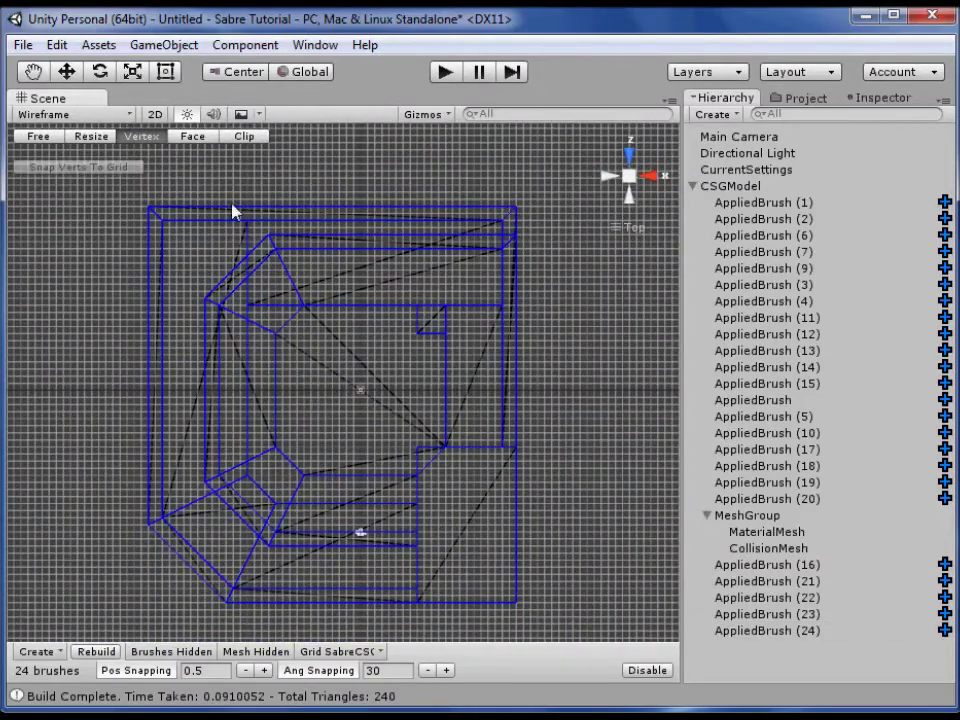
Rebuild the level mesh and display the scene in Shaded mode
{"action": "left_click", "coordinate": [97, 115]}
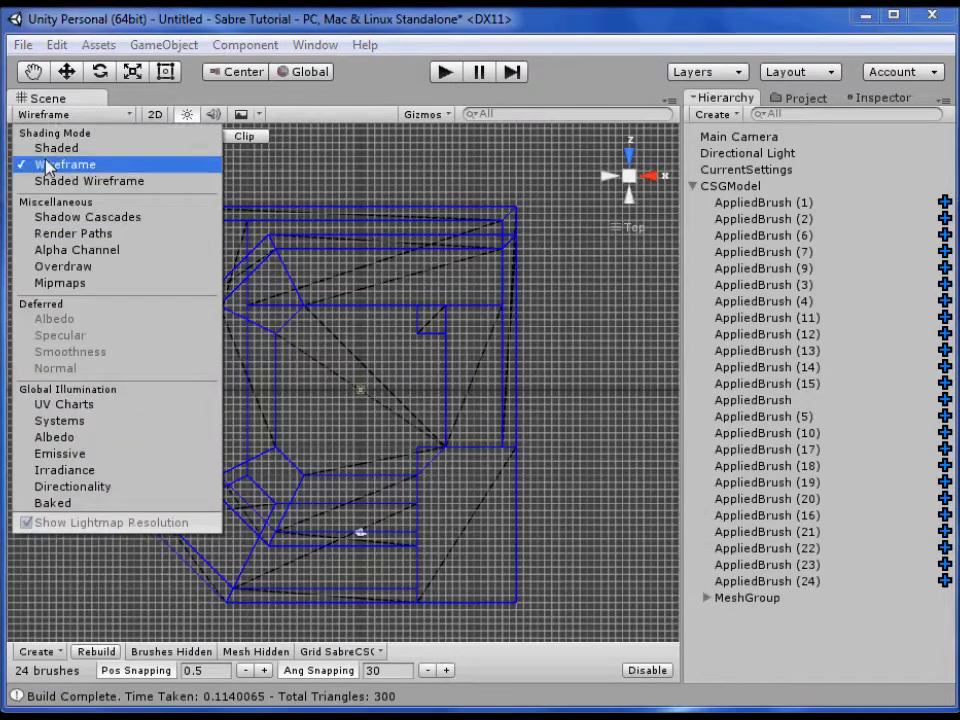
{"action": "left_click", "coordinate": [62, 148]}
{"action": "left_click", "coordinate": [380, 184]}
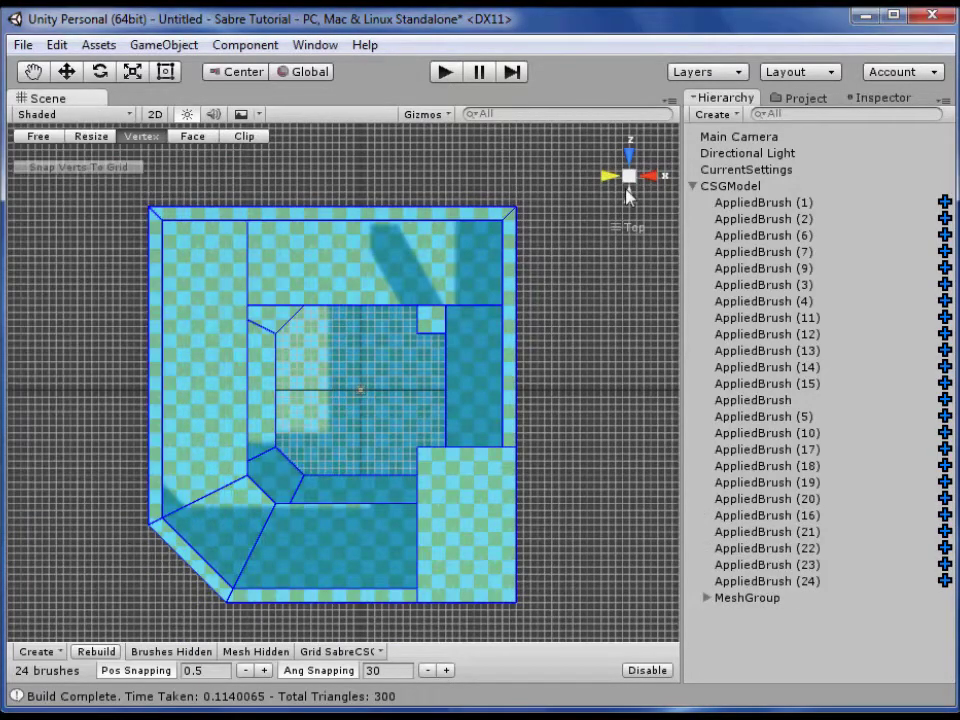
Examine the enclosing walls, upper platform and lower room in perspective from several angles
{"action": "left_click", "coordinate": [628, 177]}
{"action": "left_click_drag", "start_coordinate": [216, 399], "coordinate": [404, 473], "text": "alt"}
{"action": "right_click_drag", "start_coordinate": [403, 467], "coordinate": [780, 396]}
{"action": "right_click_drag", "start_coordinate": [210, 408], "coordinate": [112, 190]}
{"action": "left_click", "coordinate": [30, 137]}
{"action": "mouse_move", "coordinate": [34, 141]}
{"action": "right_mouse_down"}
{"action": "mouse_move", "coordinate": [300, 402]}
{"action": "mouse_move", "coordinate": [325, 410]}
{"action": "right_mouse_up"}
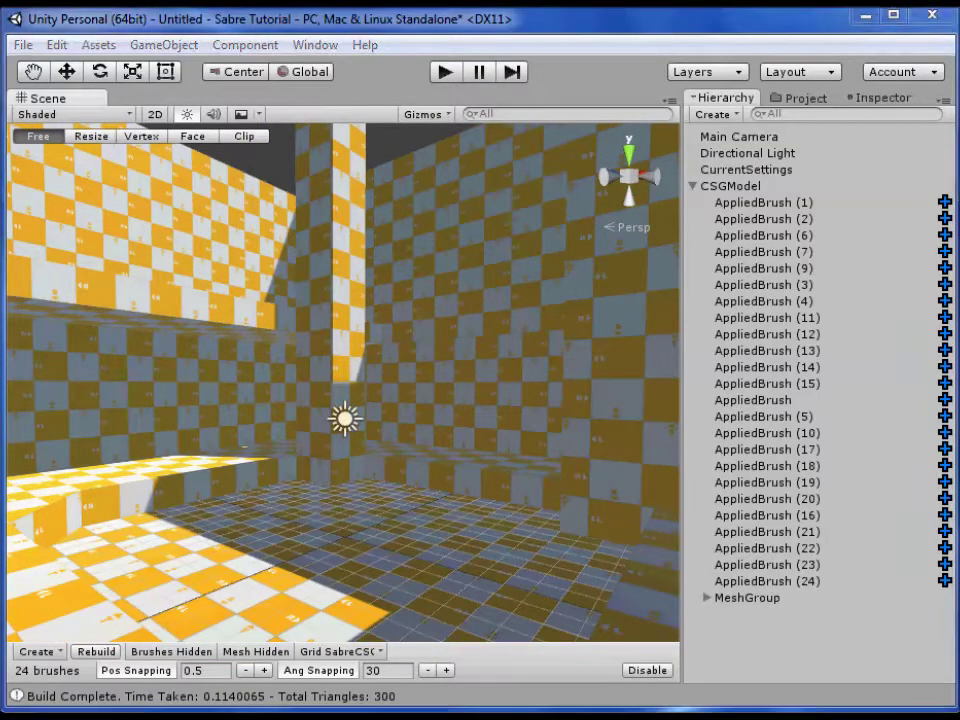
{"action": "right_click_drag", "start_coordinate": [321, 289], "coordinate": [115, 337]}
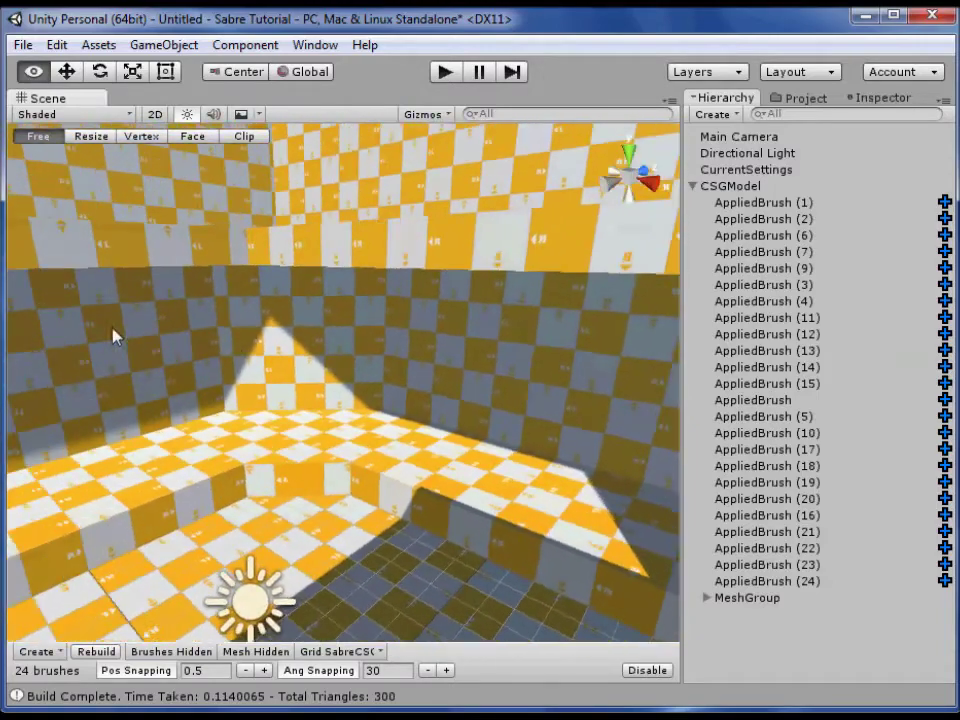
{"action": "right_click_drag", "start_coordinate": [536, 343], "coordinate": [282, 440]}
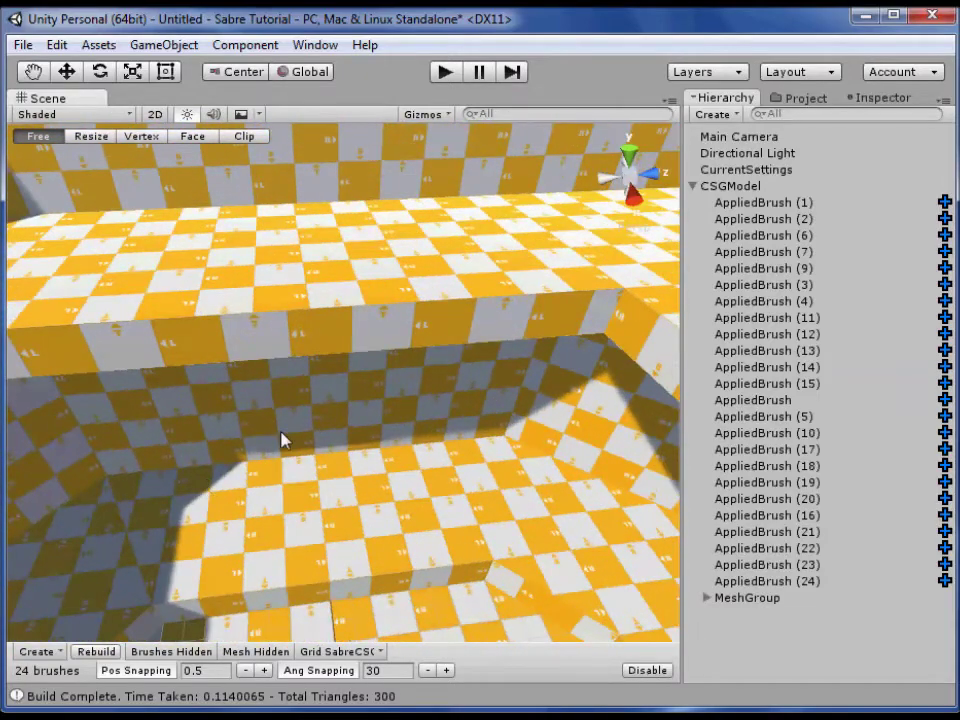
Duplicate the straight lower-room wall brush beneath the upper platform, between the two chamfered corners
{"action": "left_click", "coordinate": [303, 530]}
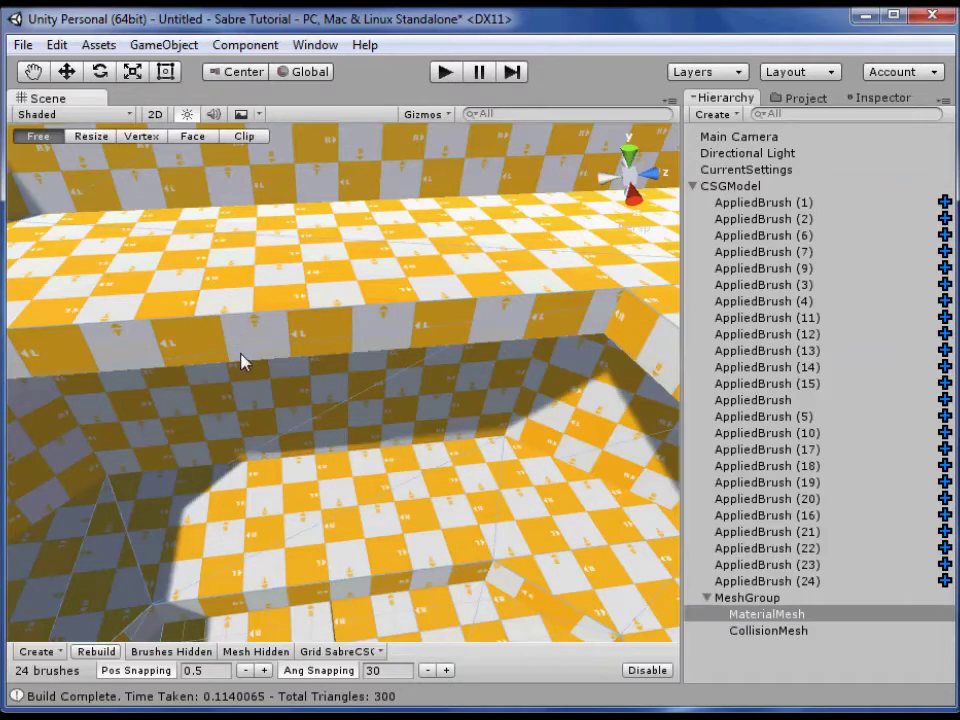
{"action": "left_click", "coordinate": [92, 136]}
{"action": "left_click", "coordinate": [315, 456]}
{"action": "mouse_move", "coordinate": [315, 456]}
{"action": "right_mouse_down"}
{"action": "mouse_move", "coordinate": [287, 446]}
{"action": "mouse_move", "coordinate": [274, 343]}
{"action": "right_mouse_up"}
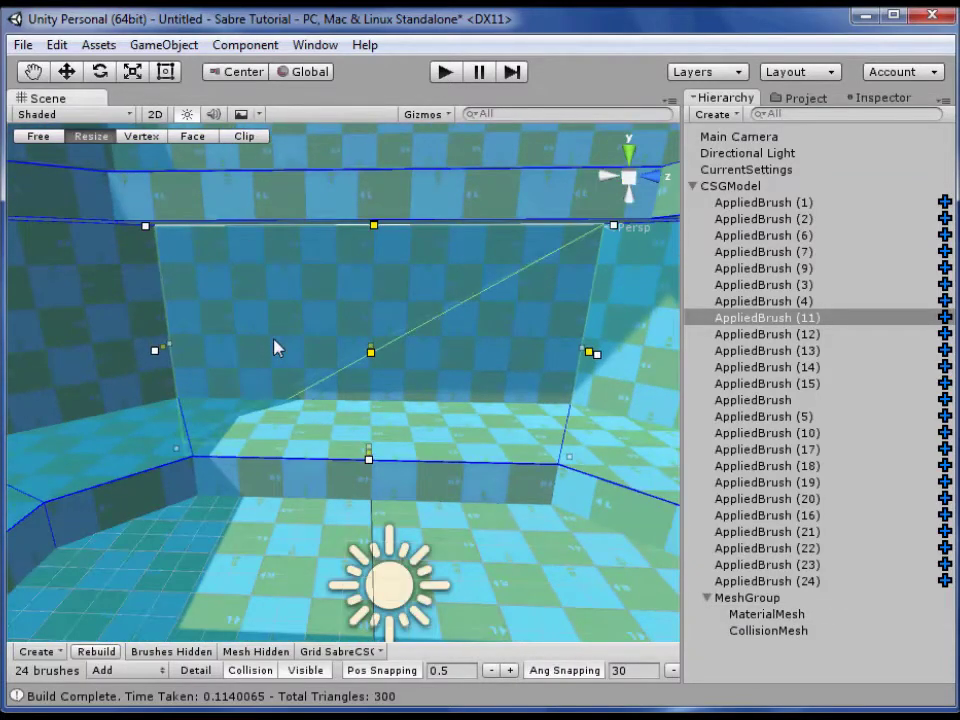
{"action": "key", "text": "ctrl+d"}
{"action": "mouse_move", "coordinate": [158, 348]}
{"action": "left_mouse_down"}
{"action": "mouse_move", "coordinate": [445, 350]}
{"action": "mouse_move", "coordinate": [158, 349]}
{"action": "left_mouse_up"}
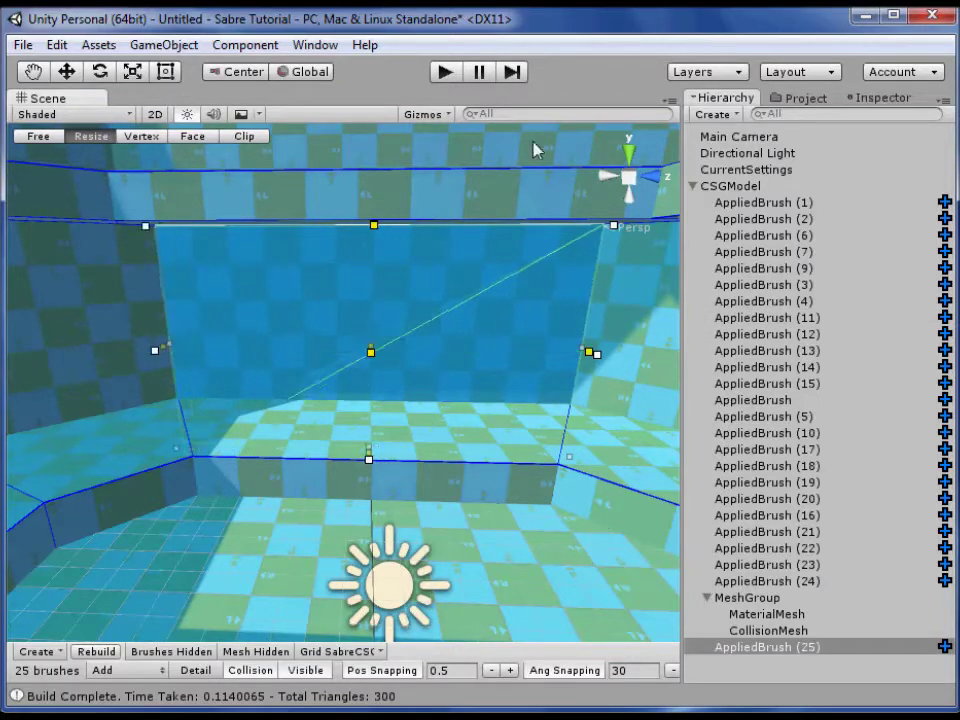
In a wireframe top view, square off the duplicate wall's upper end and move its vertices down to the wall's middle
{"action": "left_click", "coordinate": [628, 156]}
{"action": "left_click", "coordinate": [628, 178]}
{"action": "middle_click_drag", "start_coordinate": [527, 304], "coordinate": [301, 299]}
{"action": "scroll", "coordinate": [281, 270], "scroll_direction": "up", "scroll_amount": 6}
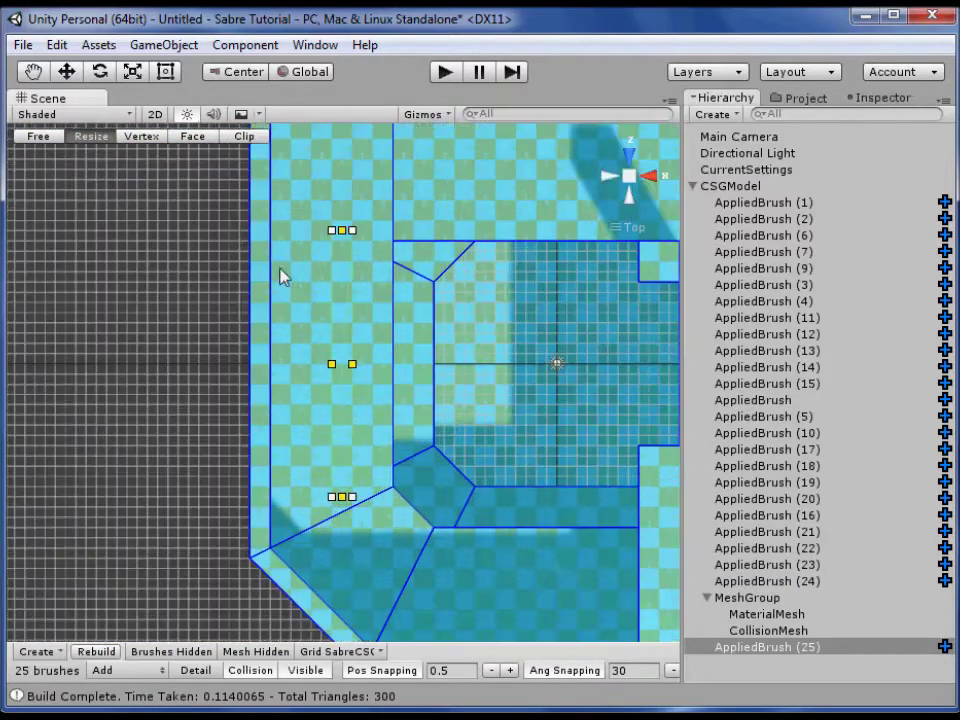
{"action": "left_click", "coordinate": [40, 112]}
{"action": "left_click", "coordinate": [86, 165]}
{"action": "scroll", "coordinate": [398, 303], "scroll_direction": "up", "scroll_amount": 2}
{"action": "left_click", "coordinate": [147, 139]}
{"action": "left_click_drag", "start_coordinate": [251, 219], "coordinate": [289, 270]}
{"action": "left_click_drag", "start_coordinate": [269, 175], "coordinate": [268, 186]}
{"action": "left_click_drag", "start_coordinate": [210, 222], "coordinate": [322, 286]}
{"action": "mouse_move", "coordinate": [303, 232]}
{"action": "left_mouse_down"}
{"action": "mouse_move", "coordinate": [311, 390]}
{"action": "mouse_move", "coordinate": [304, 374]}
{"action": "left_mouse_up"}
Square off the copy's lower end, set position snapping to 1, and raise its vertices two units for a 4-unit length
{"action": "left_click_drag", "start_coordinate": [231, 603], "coordinate": [300, 641]}
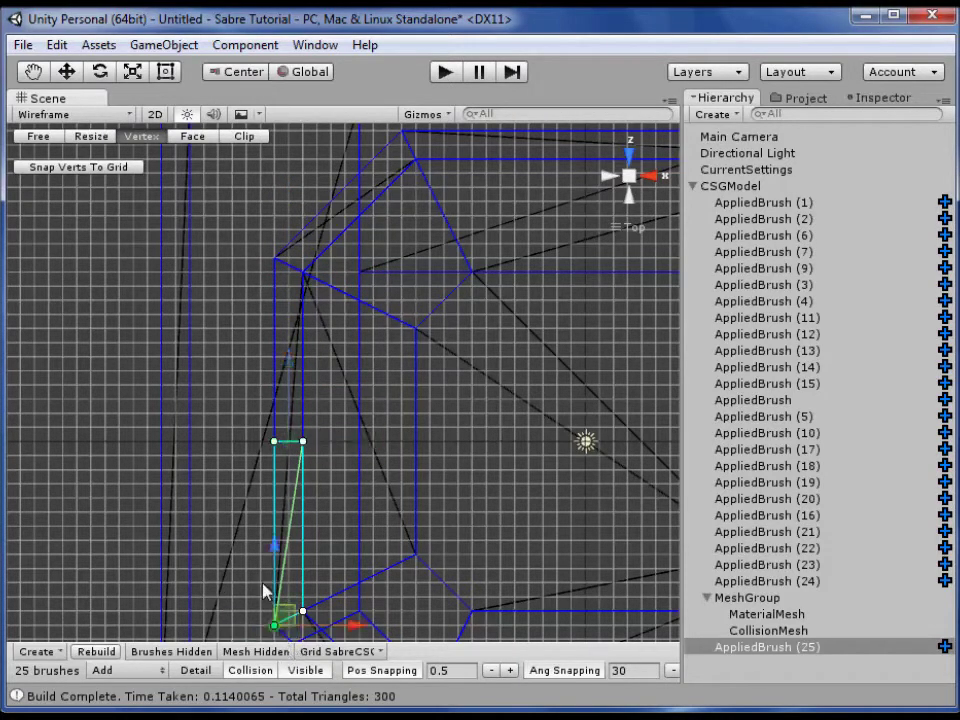
{"action": "left_click_drag", "start_coordinate": [278, 557], "coordinate": [281, 545]}
{"action": "middle_click_drag", "start_coordinate": [358, 476], "coordinate": [347, 426]}
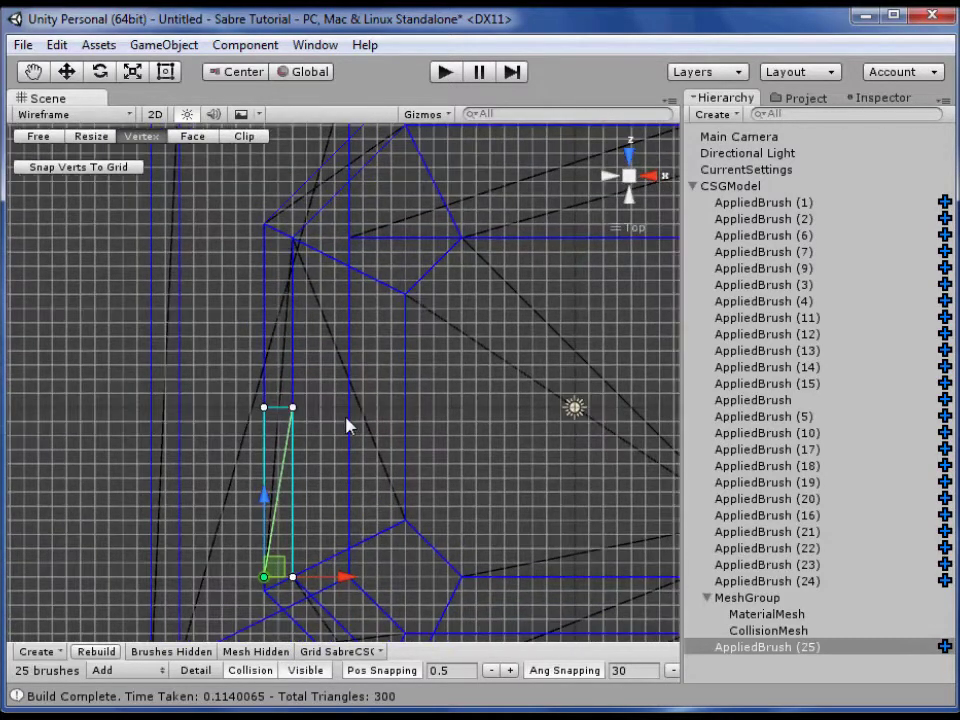
{"action": "left_click", "coordinate": [511, 671]}
{"action": "scroll", "coordinate": [330, 535], "scroll_direction": "down", "scroll_amount": 1}
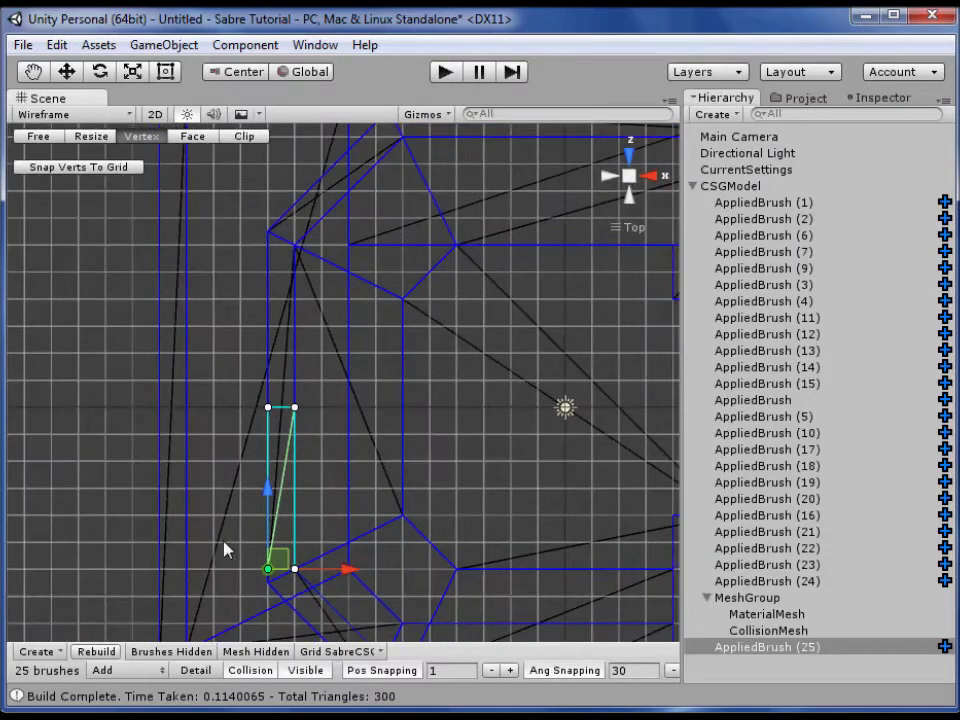
{"action": "left_click_drag", "start_coordinate": [288, 503], "coordinate": [296, 444]}
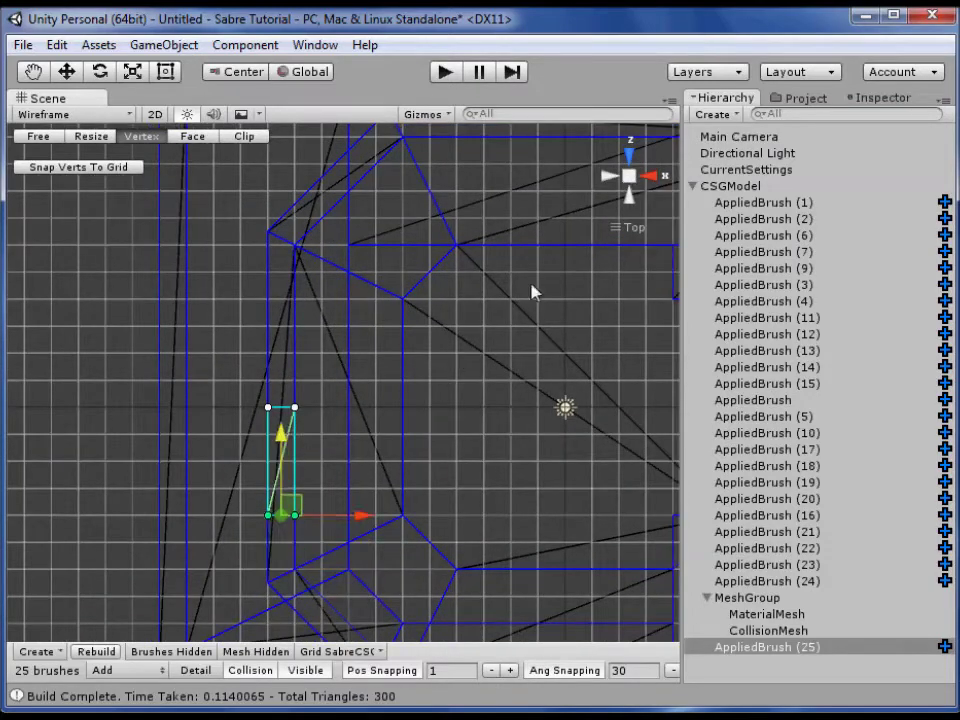
In the right side view, raise the copy's bottom vertices two units and lower its top vertices one unit
{"action": "left_click", "coordinate": [657, 178]}
{"action": "middle_click_drag", "start_coordinate": [395, 305], "coordinate": [387, 530]}
{"action": "left_click_drag", "start_coordinate": [157, 438], "coordinate": [390, 538]}
{"action": "left_click_drag", "start_coordinate": [253, 420], "coordinate": [261, 372]}
{"action": "left_click_drag", "start_coordinate": [276, 308], "coordinate": [327, 304]}
{"action": "left_click_drag", "start_coordinate": [265, 224], "coordinate": [266, 238]}
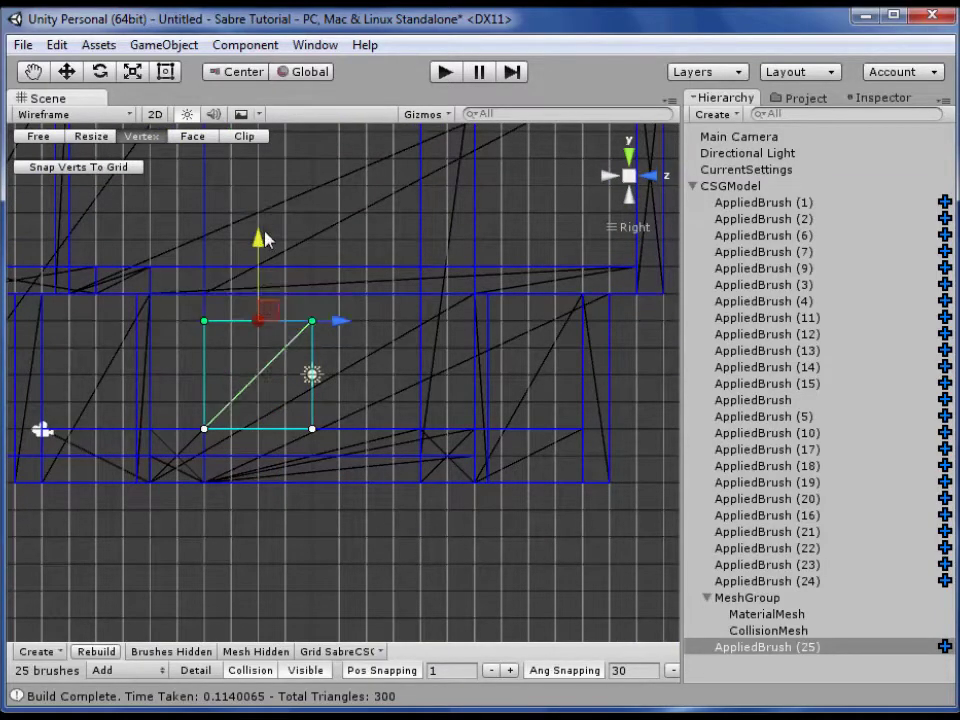
Change the 4-by-4-unit brush to Subtract mode and deselect it
{"action": "middle_click_drag", "start_coordinate": [408, 360], "coordinate": [455, 423]}
{"action": "middle_click_drag", "start_coordinate": [380, 532], "coordinate": [302, 491]}
{"action": "key", "text": "s"}
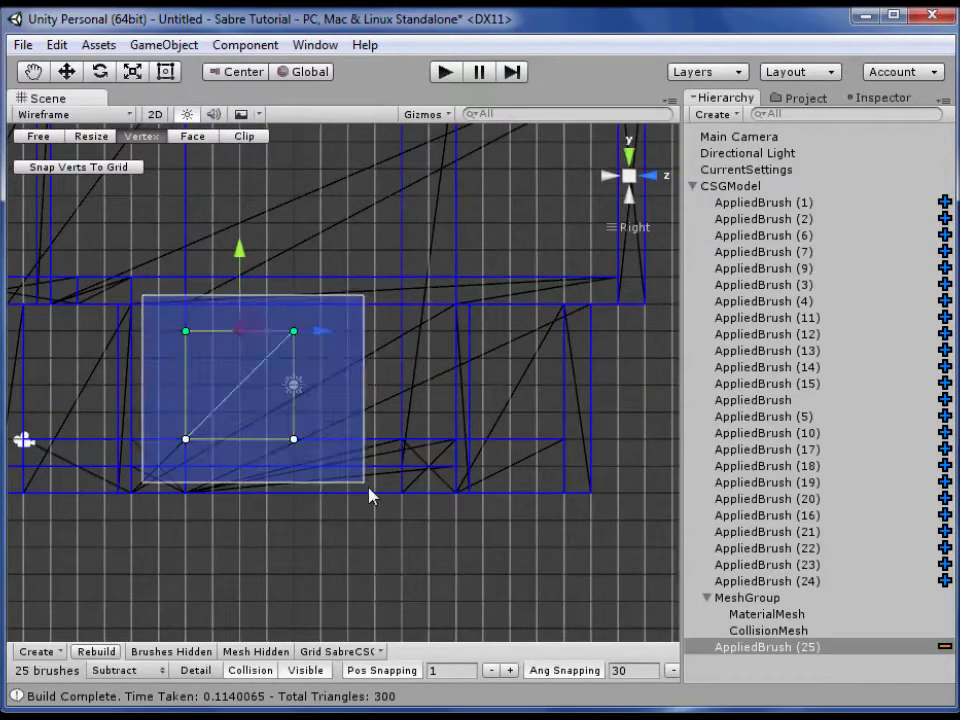
{"action": "left_click_drag", "start_coordinate": [369, 495], "coordinate": [370, 494]}
{"action": "left_click_drag", "start_coordinate": [149, 306], "coordinate": [222, 357]}
{"action": "left_click", "coordinate": [315, 558]}
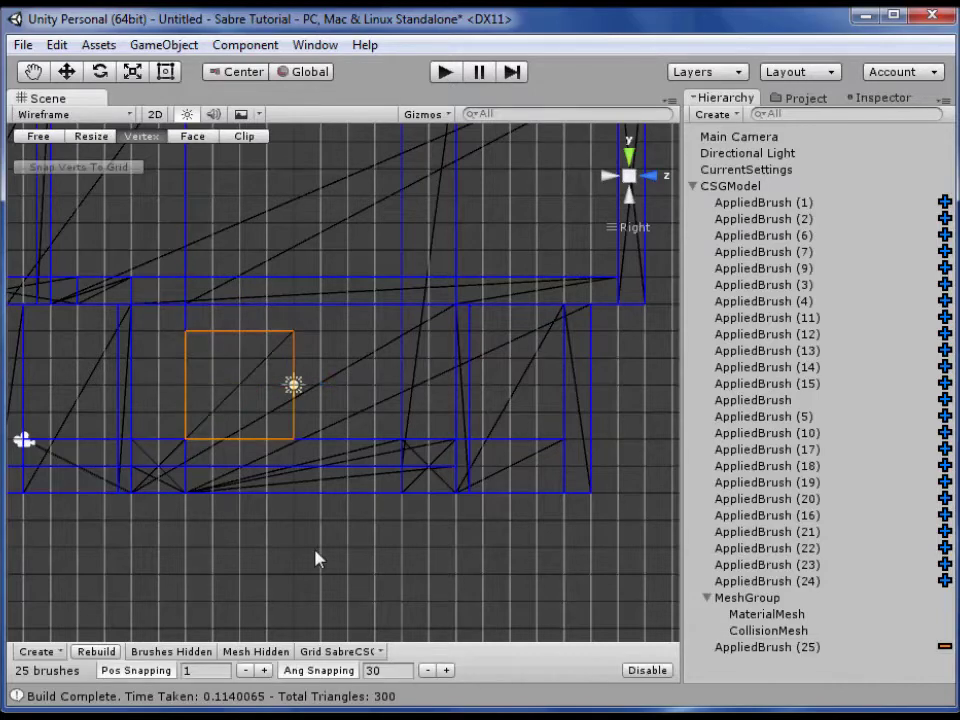
Reselect the subtractive brush and move it two units sideways to the middle of the lower wall in Resize mode
{"action": "left_click", "coordinate": [245, 390]}
{"action": "left_click", "coordinate": [245, 390]}
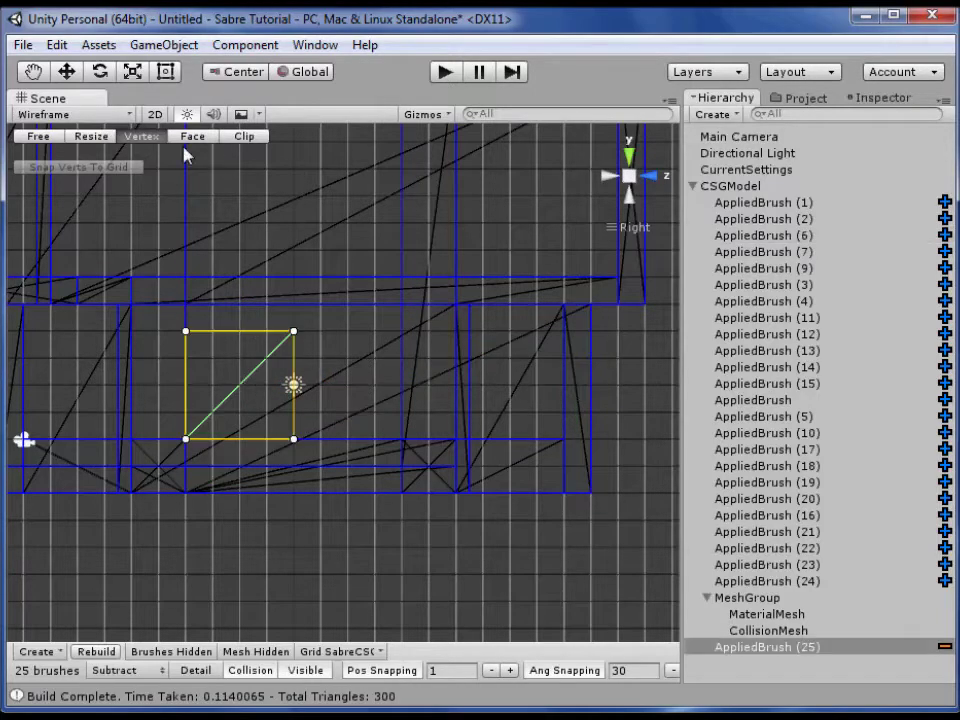
{"action": "left_click", "coordinate": [50, 137]}
{"action": "left_click", "coordinate": [89, 137]}
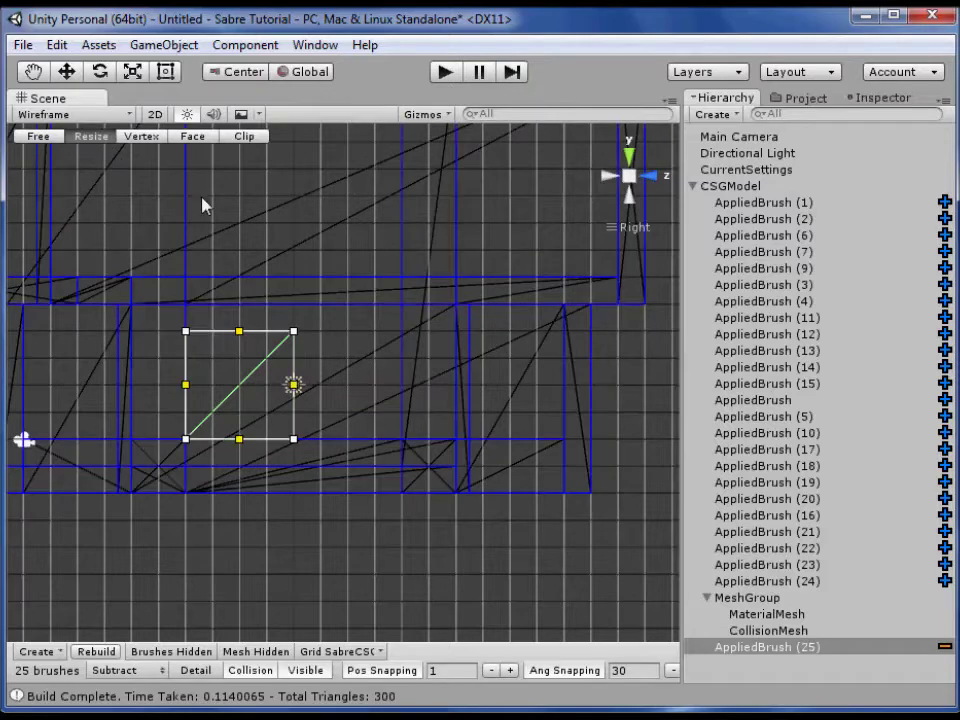
{"action": "middle_click_drag", "start_coordinate": [359, 254], "coordinate": [385, 293]}
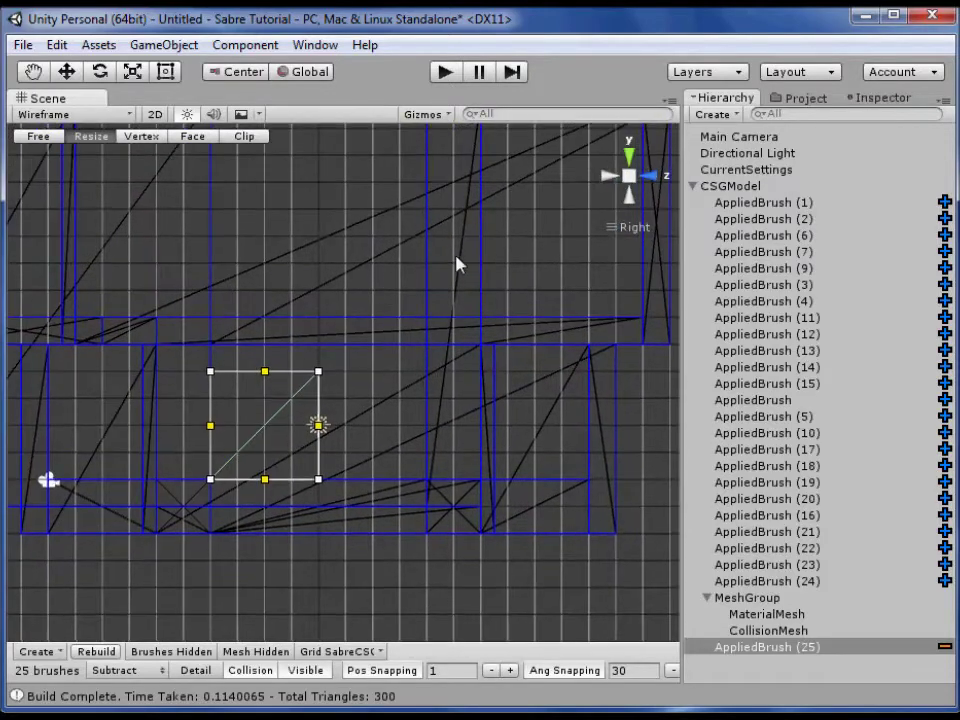
{"action": "left_click_drag", "start_coordinate": [277, 448], "coordinate": [323, 455]}
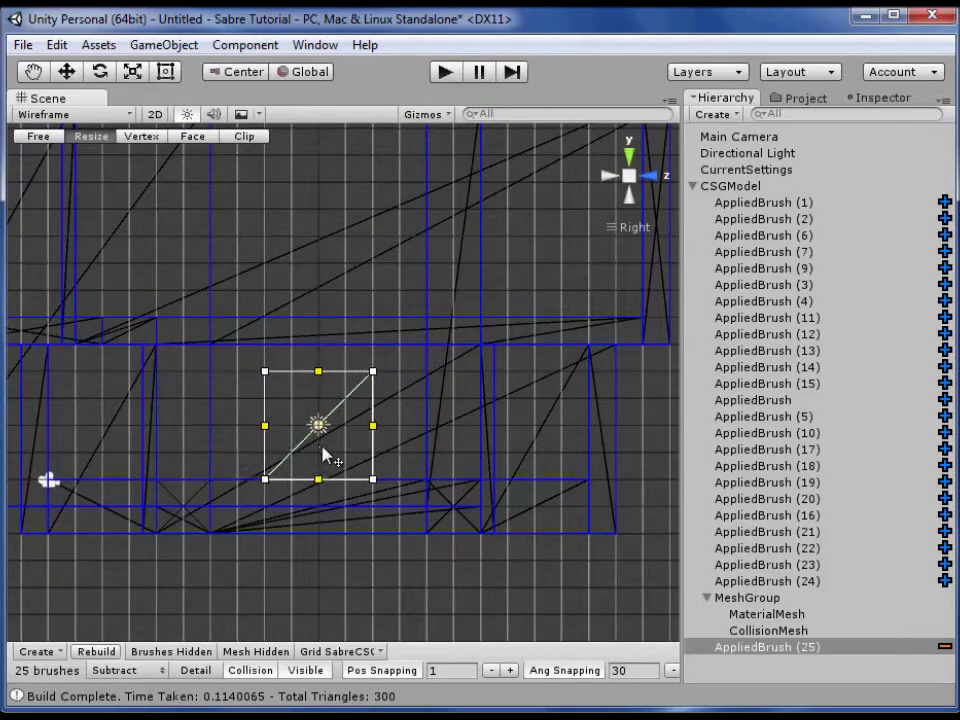
{"action": "left_click", "coordinate": [604, 174]}
{"action": "middle_click_drag", "start_coordinate": [342, 307], "coordinate": [346, 339]}
{"action": "left_click", "coordinate": [661, 178]}
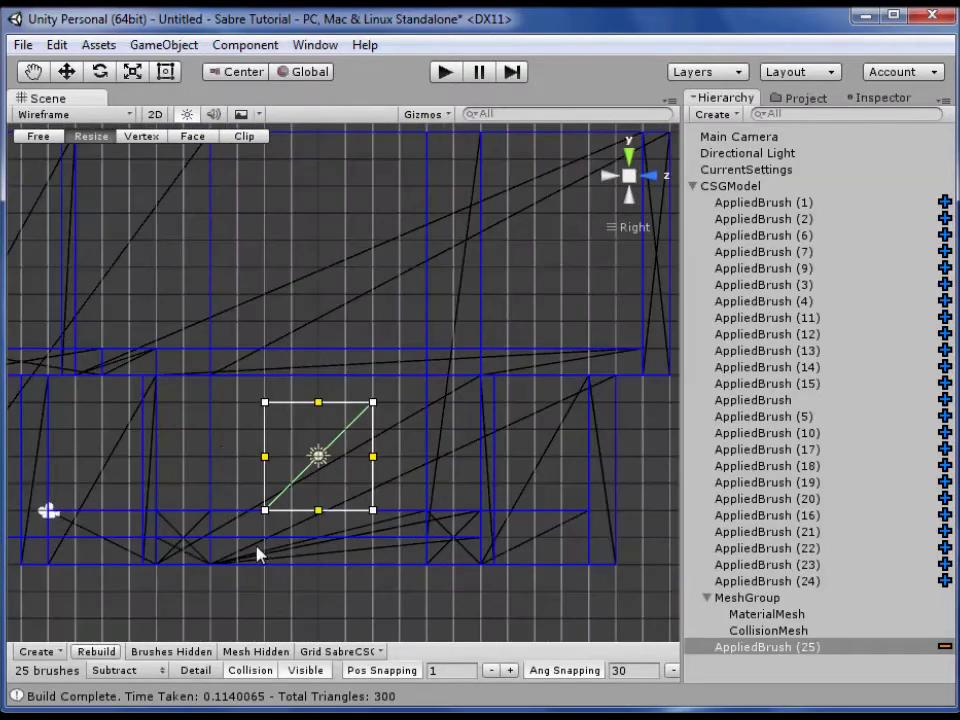
{"action": "left_click", "coordinate": [294, 471]}
{"action": "left_click", "coordinate": [287, 463]}
{"action": "left_click", "coordinate": [286, 463]}
{"action": "left_click", "coordinate": [123, 675]}
Display the scene in Shaded mode, return the small brush to Add mode, and move it outside the level's walls
{"action": "left_click", "coordinate": [72, 114]}
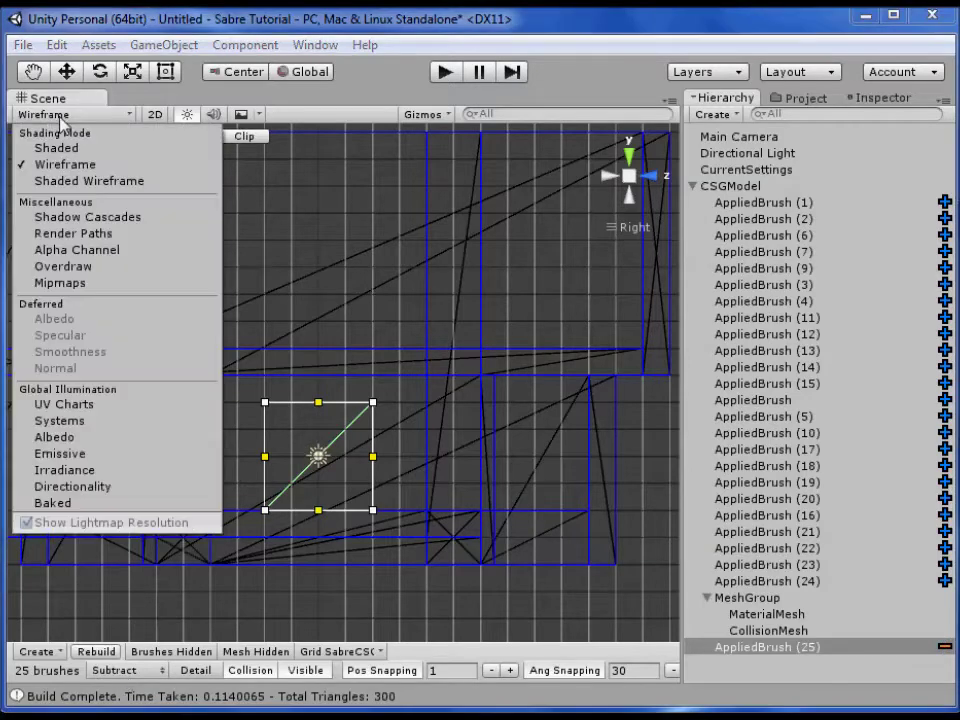
{"action": "left_click", "coordinate": [60, 148]}
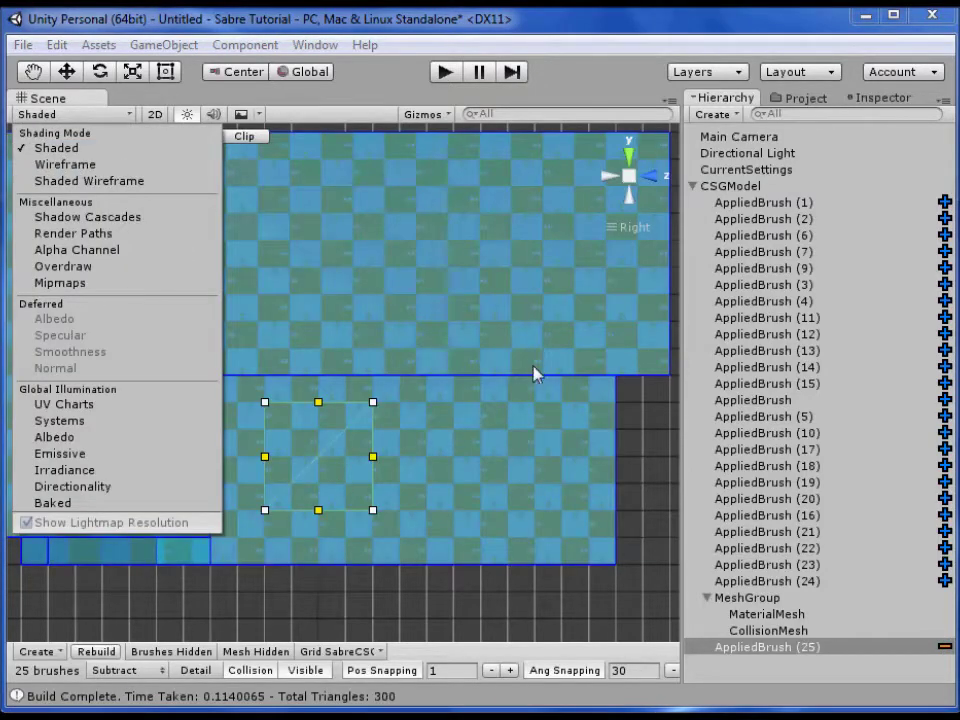
{"action": "left_click", "coordinate": [476, 393]}
{"action": "left_click", "coordinate": [308, 492]}
{"action": "left_click", "coordinate": [311, 469]}
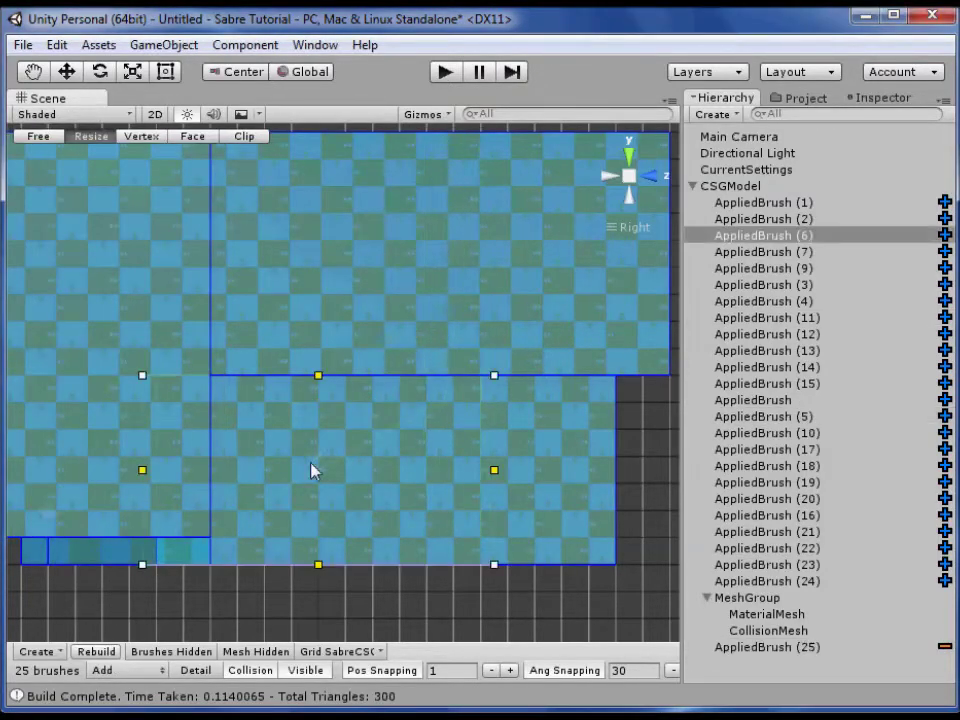
{"action": "left_click", "coordinate": [311, 469]}
{"action": "scroll", "coordinate": [450, 439], "scroll_direction": "down", "scroll_amount": 2}
{"action": "left_click_drag", "start_coordinate": [343, 450], "coordinate": [625, 447]}
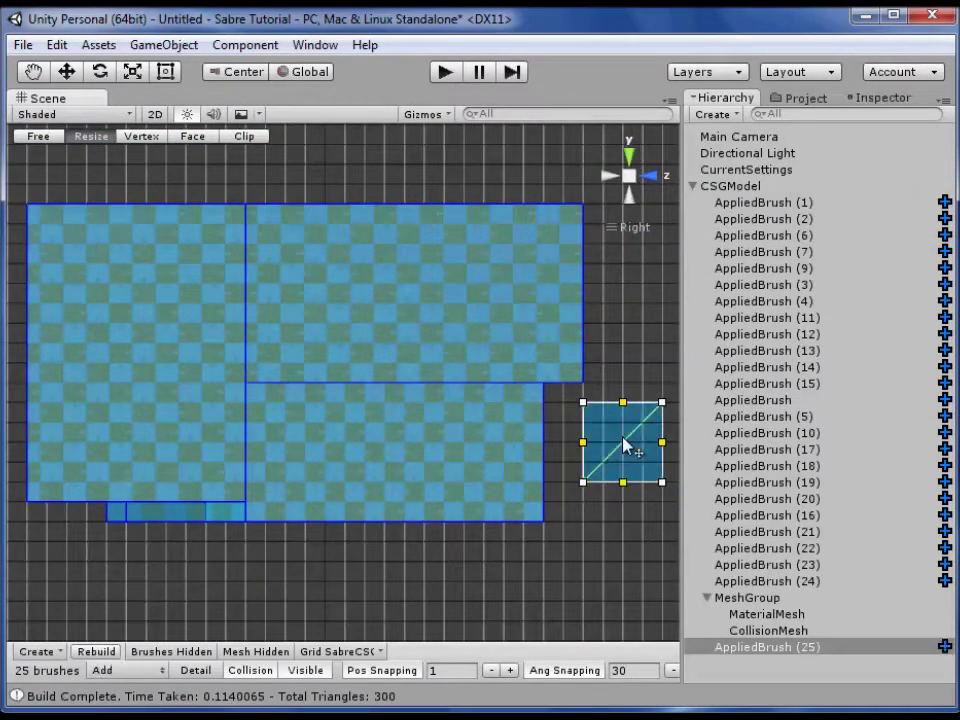
Return the small brush to Subtract mode and place it in the middle of the lower room's wall, displaying the scene in Wireframe
{"action": "left_click", "coordinate": [942, 646]}
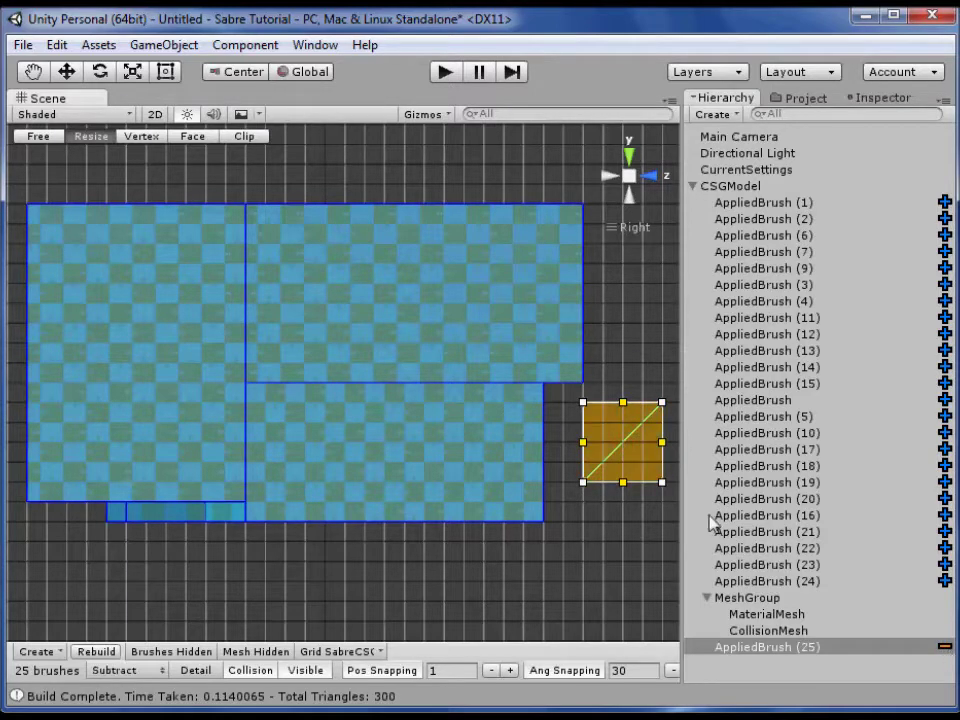
{"action": "mouse_move", "coordinate": [640, 468]}
{"action": "left_mouse_down"}
{"action": "mouse_move", "coordinate": [341, 463]}
{"action": "mouse_move", "coordinate": [395, 465]}
{"action": "left_mouse_up"}
{"action": "left_click", "coordinate": [70, 114]}
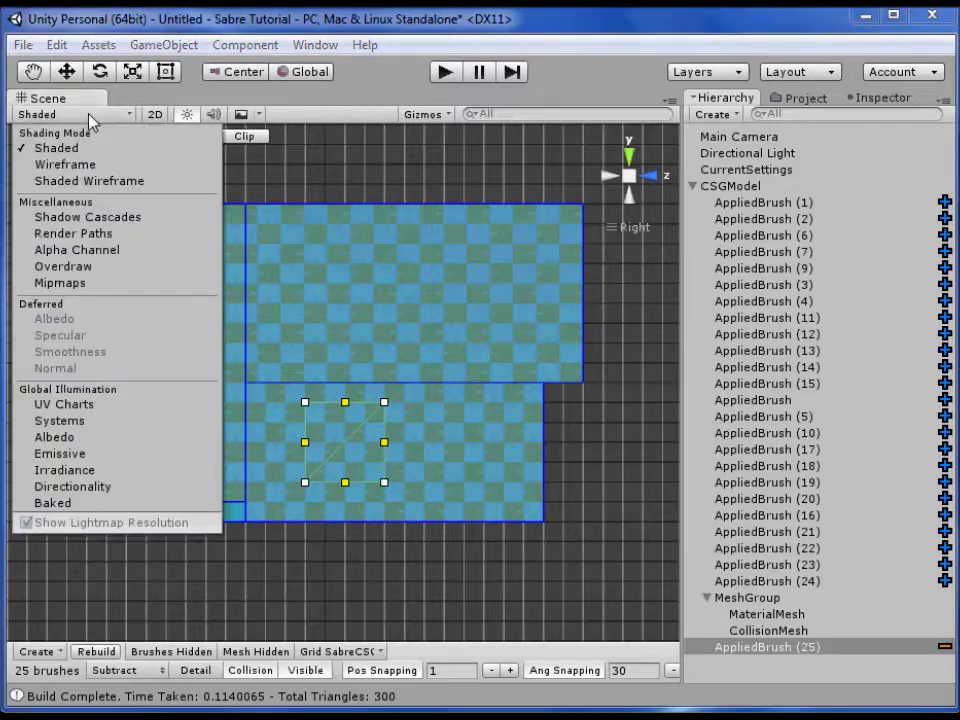
{"action": "left_click", "coordinate": [88, 167]}
{"action": "left_click", "coordinate": [368, 453]}
{"action": "left_click_drag", "start_coordinate": [368, 453], "coordinate": [350, 452]}
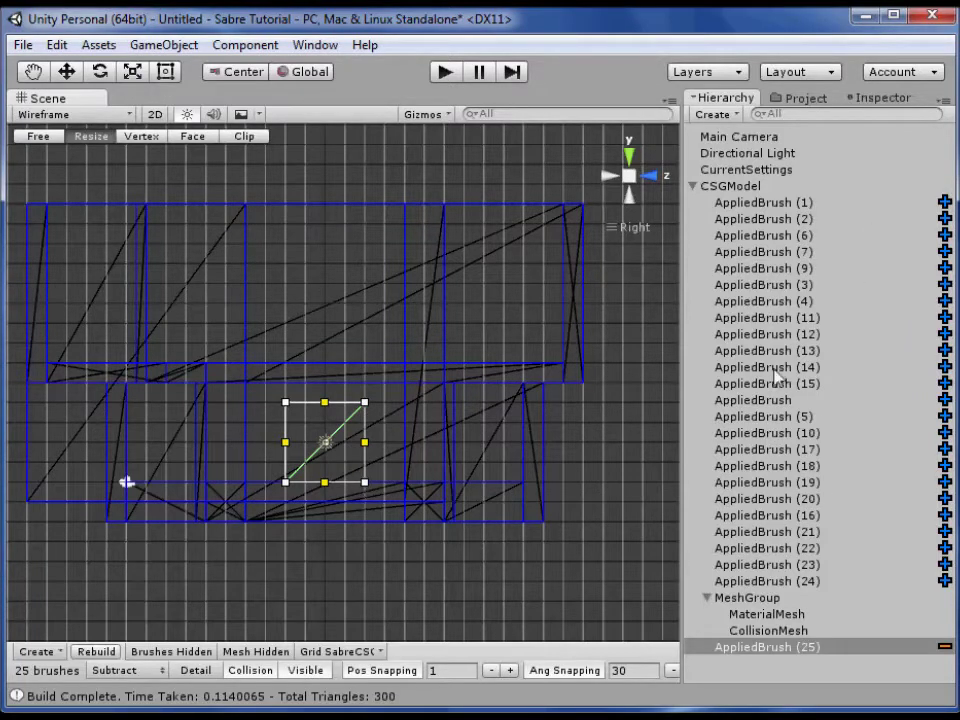
In the top view, duplicate the platform brush inside the opening and move the copy to the wall's outer side
{"action": "key", "text": "f"}
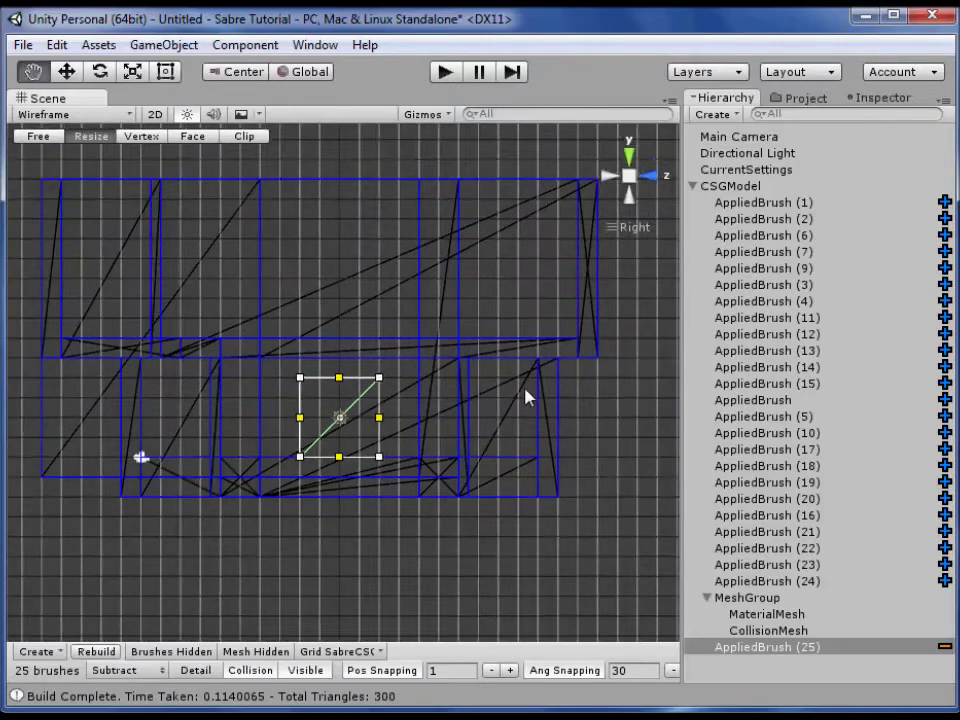
{"action": "mouse_move", "coordinate": [328, 340]}
{"action": "left_mouse_down", "text": "alt"}
{"action": "mouse_move", "coordinate": [283, 217]}
{"action": "mouse_move", "coordinate": [489, 336]}
{"action": "mouse_move", "coordinate": [637, 228]}
{"action": "mouse_move", "coordinate": [465, 268]}
{"action": "mouse_move", "coordinate": [506, 364]}
{"action": "mouse_move", "coordinate": [255, 278]}
{"action": "mouse_move", "coordinate": [566, 500]}
{"action": "mouse_move", "coordinate": [313, 454]}
{"action": "mouse_move", "coordinate": [461, 508]}
{"action": "mouse_move", "coordinate": [397, 515]}
{"action": "left_mouse_up", "text": "alt"}
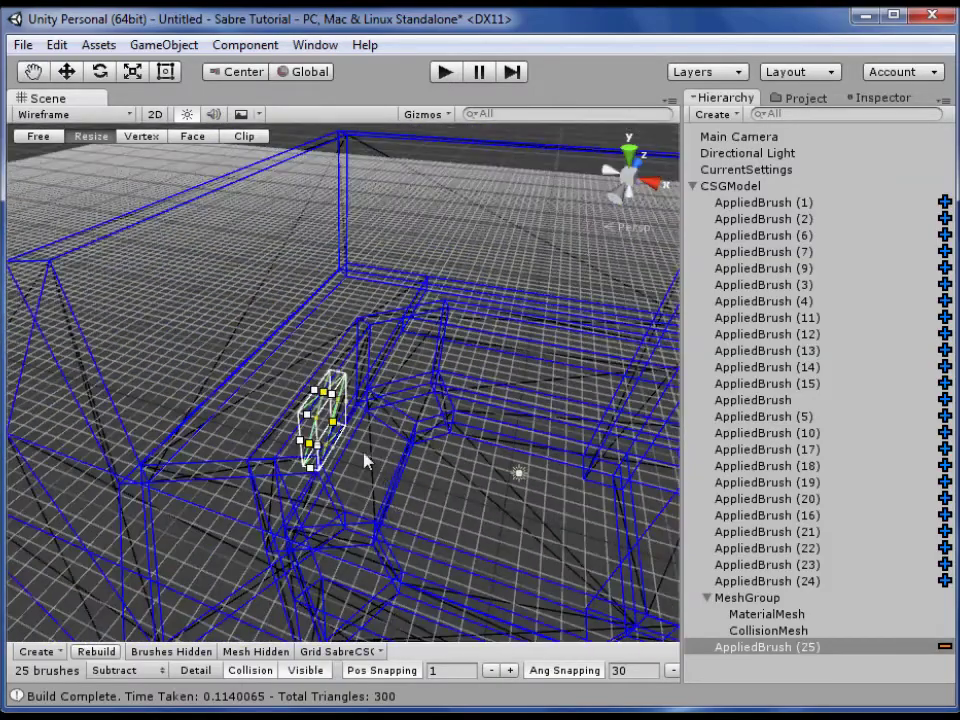
{"action": "left_click", "coordinate": [365, 460]}
{"action": "left_click", "coordinate": [630, 152]}
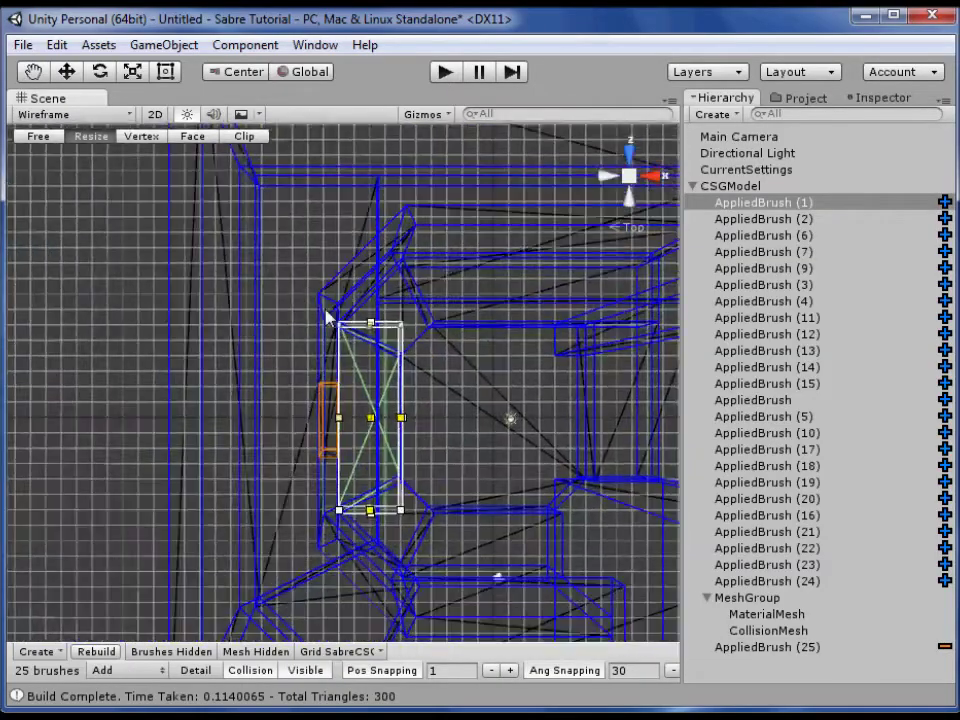
{"action": "key", "text": "ctrl+d"}
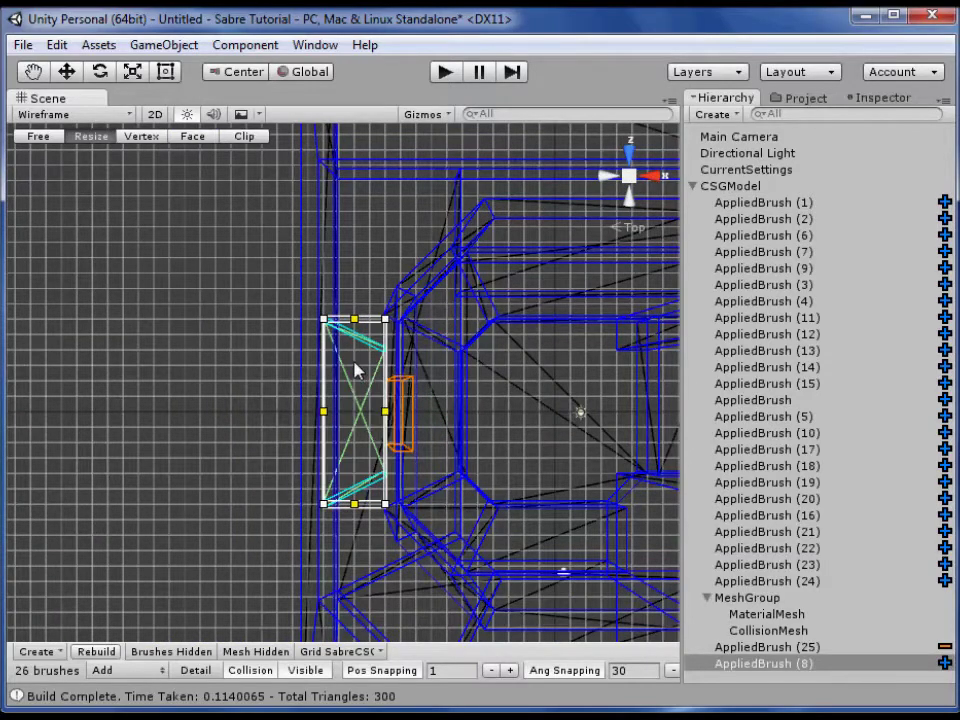
In Vertex mode, square off the copied platform by moving each of its two outer corners two units toward the middle
{"action": "scroll", "coordinate": [490, 367], "scroll_direction": "up", "scroll_amount": 2}
{"action": "middle_click_drag", "start_coordinate": [492, 367], "coordinate": [441, 328]}
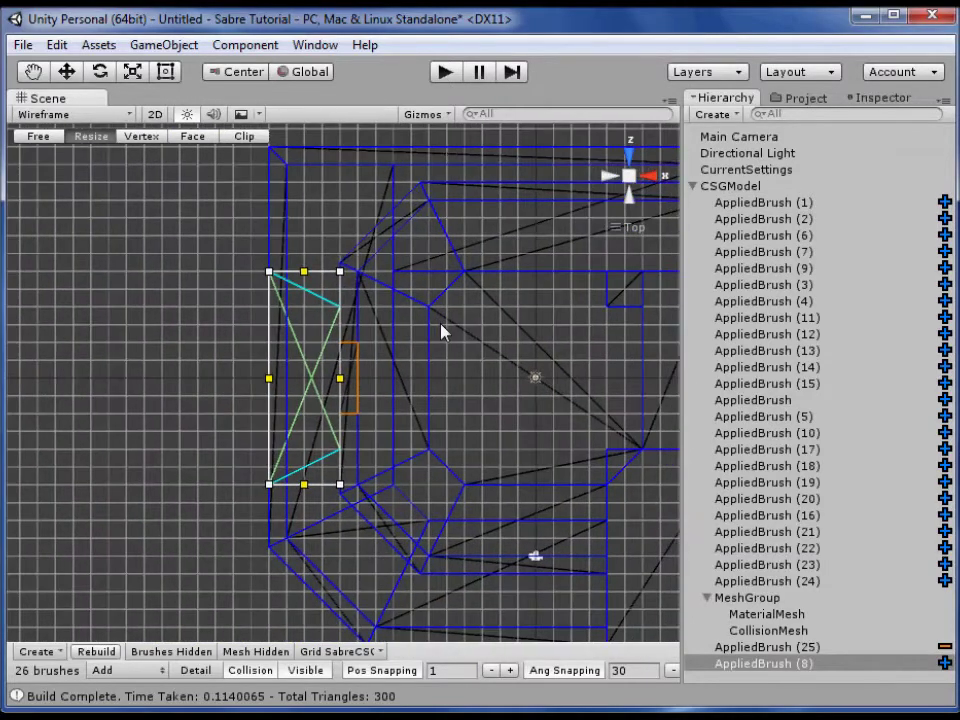
{"action": "scroll", "coordinate": [340, 318], "scroll_direction": "up", "scroll_amount": 2}
{"action": "left_click", "coordinate": [142, 140]}
{"action": "mouse_move", "coordinate": [237, 201]}
{"action": "left_mouse_down"}
{"action": "mouse_move", "coordinate": [252, 237]}
{"action": "mouse_move", "coordinate": [274, 251]}
{"action": "mouse_move", "coordinate": [233, 242]}
{"action": "mouse_move", "coordinate": [291, 247]}
{"action": "left_mouse_up"}
{"action": "left_click_drag", "start_coordinate": [240, 156], "coordinate": [236, 202]}
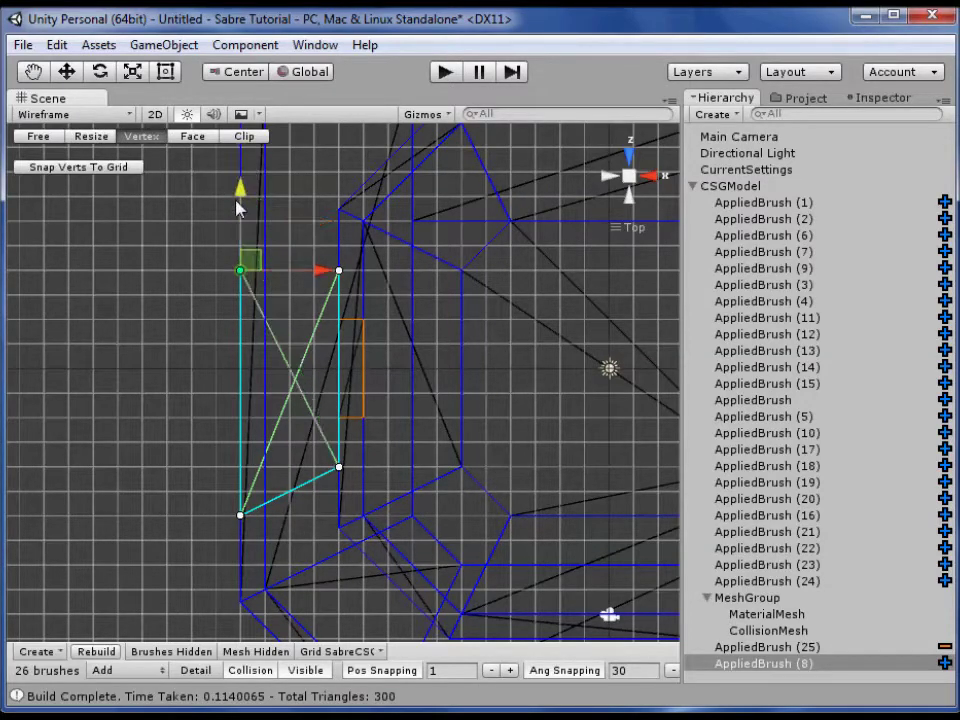
{"action": "left_click_drag", "start_coordinate": [197, 493], "coordinate": [279, 566]}
{"action": "left_click_drag", "start_coordinate": [240, 444], "coordinate": [236, 394]}
Move the vertices at both ends of the copied platform outward by two units each, making it 12 units long
{"action": "middle_click_drag", "start_coordinate": [379, 348], "coordinate": [375, 400]}
{"action": "scroll", "coordinate": [375, 402], "scroll_direction": "down", "scroll_amount": 6}
{"action": "middle_click_drag", "start_coordinate": [141, 391], "coordinate": [240, 345]}
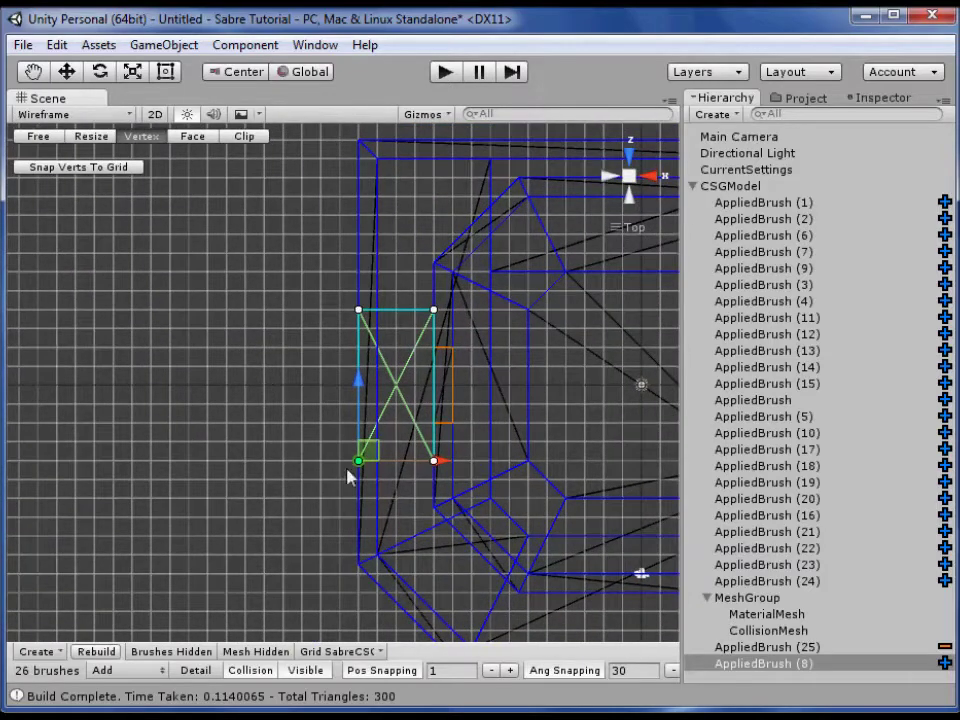
{"action": "mouse_move", "coordinate": [322, 287]}
{"action": "middle_mouse_down"}
{"action": "mouse_move", "coordinate": [225, 319]}
{"action": "mouse_move", "coordinate": [245, 340]}
{"action": "middle_mouse_up"}
{"action": "scroll", "coordinate": [279, 343], "scroll_direction": "down", "scroll_amount": 2}
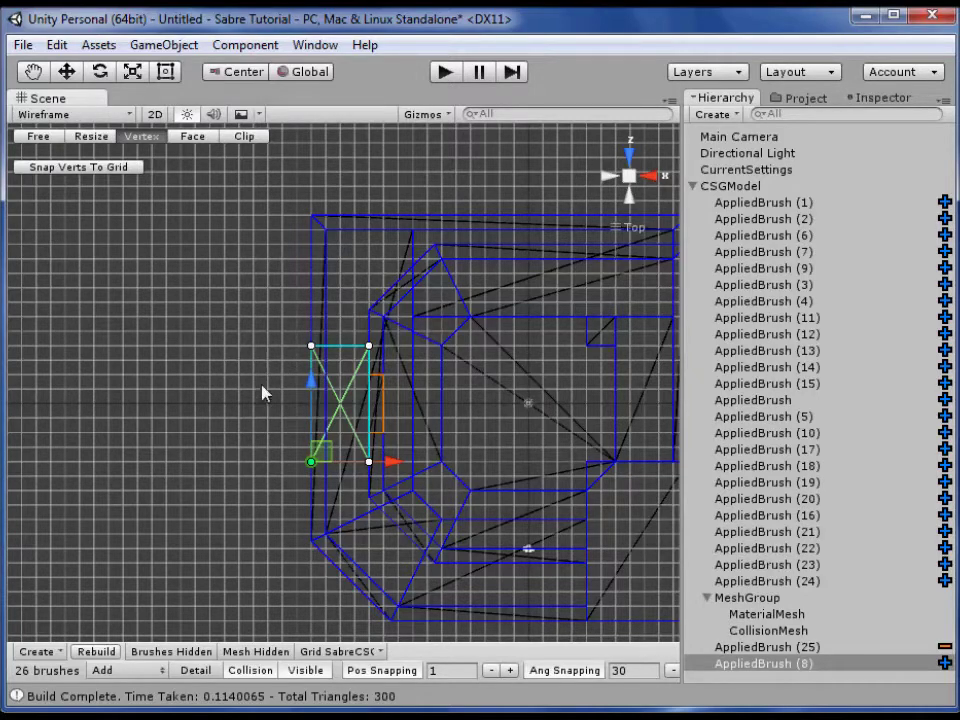
{"action": "scroll", "coordinate": [224, 366], "scroll_direction": "up", "scroll_amount": 3}
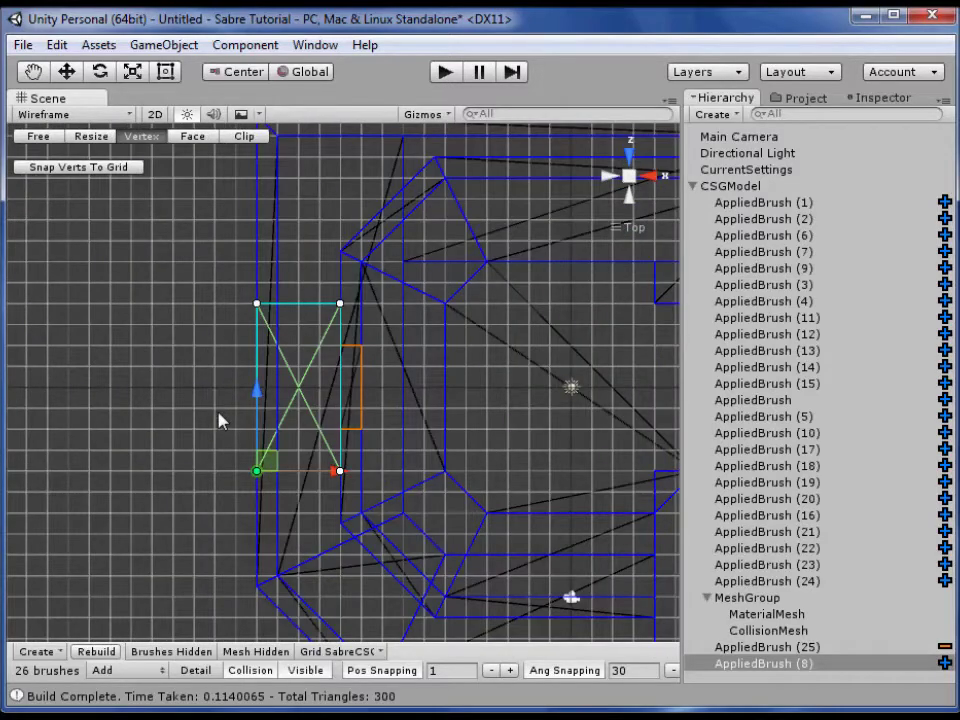
{"action": "mouse_move", "coordinate": [185, 418]}
{"action": "middle_mouse_down"}
{"action": "mouse_move", "coordinate": [251, 439]}
{"action": "mouse_move", "coordinate": [186, 409]}
{"action": "middle_mouse_up"}
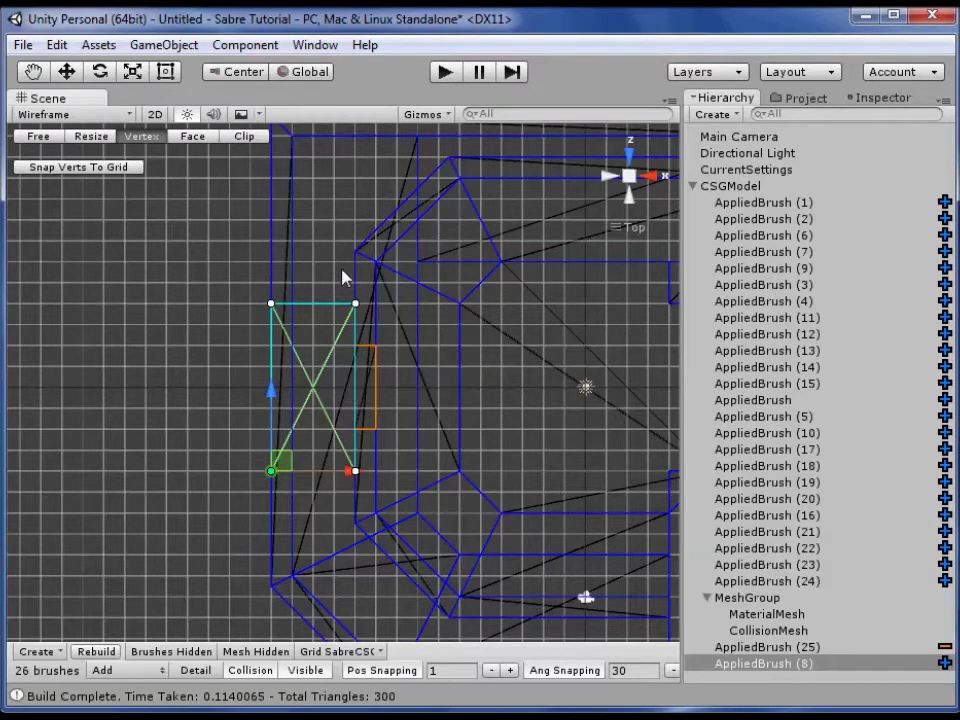
{"action": "middle_click_drag", "start_coordinate": [342, 276], "coordinate": [364, 390]}
{"action": "left_click_drag", "start_coordinate": [167, 339], "coordinate": [440, 460]}
{"action": "left_click_drag", "start_coordinate": [320, 328], "coordinate": [324, 269]}
{"action": "middle_click_drag", "start_coordinate": [332, 403], "coordinate": [332, 347]}
{"action": "left_click_drag", "start_coordinate": [204, 411], "coordinate": [456, 536]}
{"action": "mouse_move", "coordinate": [296, 389]}
{"action": "left_mouse_down"}
{"action": "mouse_move", "coordinate": [311, 448]}
{"action": "mouse_move", "coordinate": [196, 437]}
{"action": "left_mouse_up"}
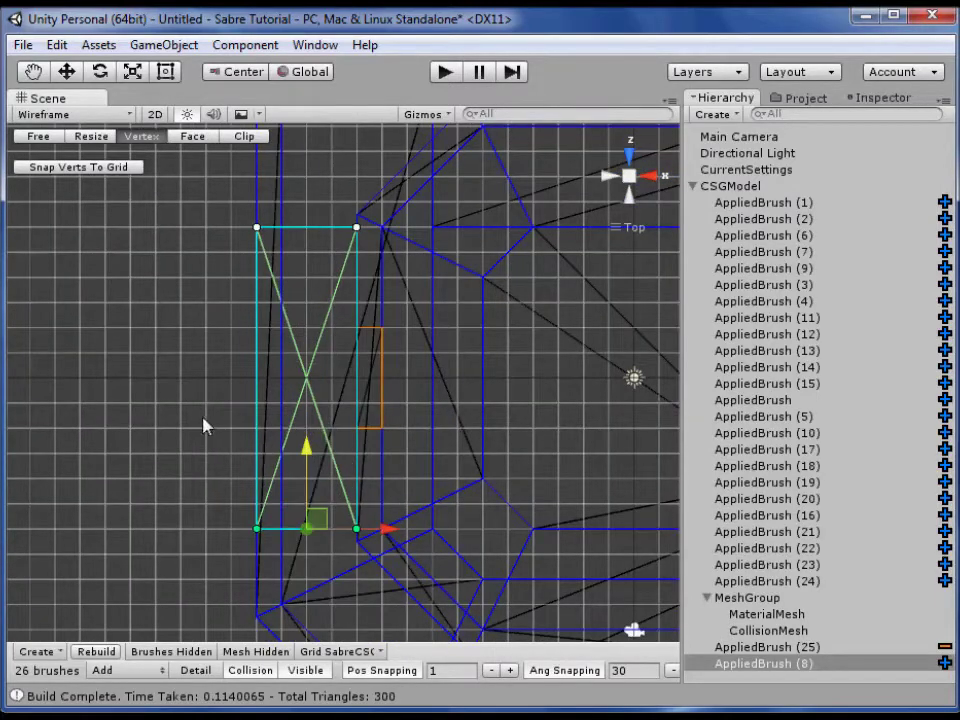
Pull the vertices of the platform's outer side six units away from the wall and deselect the brush
{"action": "middle_click_drag", "start_coordinate": [350, 348], "coordinate": [401, 315]}
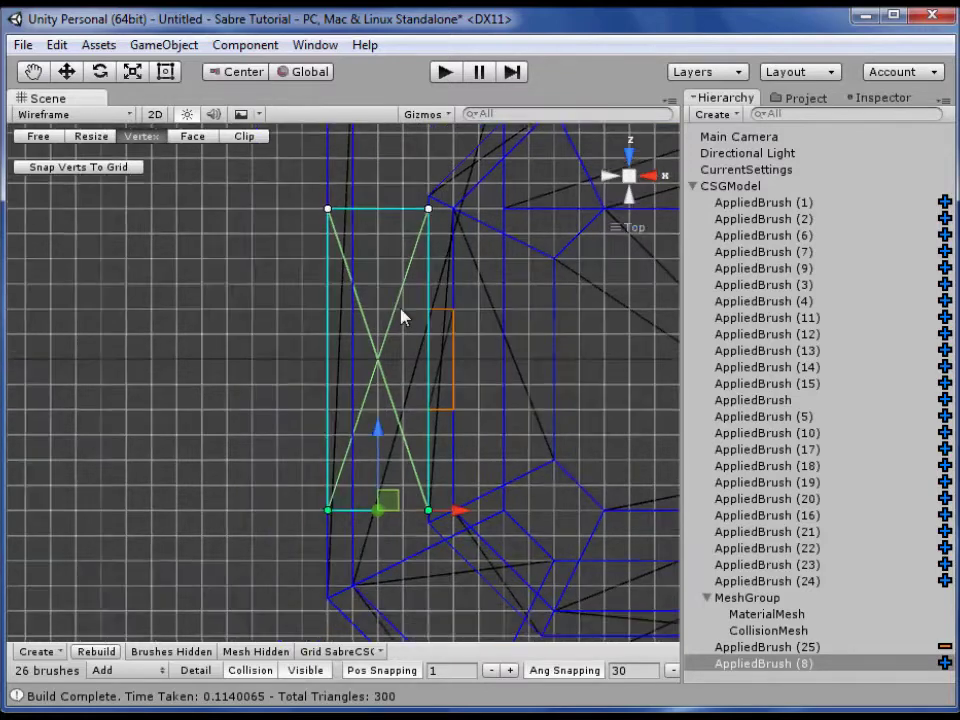
{"action": "scroll", "coordinate": [401, 315], "scroll_direction": "down", "scroll_amount": 2}
{"action": "left_click_drag", "start_coordinate": [296, 201], "coordinate": [360, 544]}
{"action": "left_click_drag", "start_coordinate": [408, 380], "coordinate": [330, 381]}
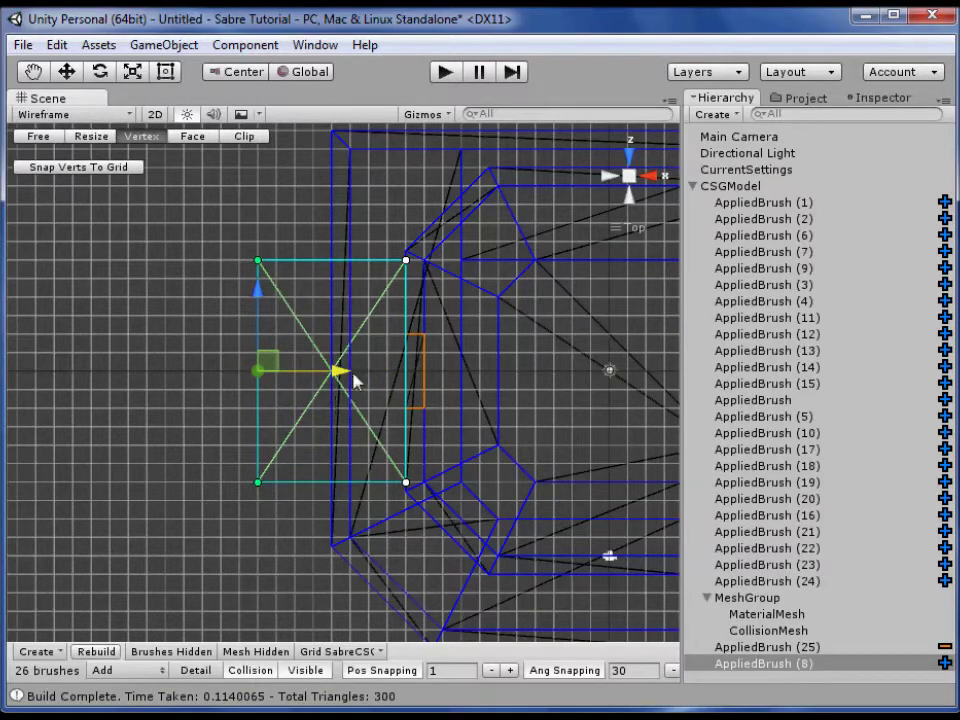
{"action": "left_click_drag", "start_coordinate": [343, 377], "coordinate": [306, 379]}
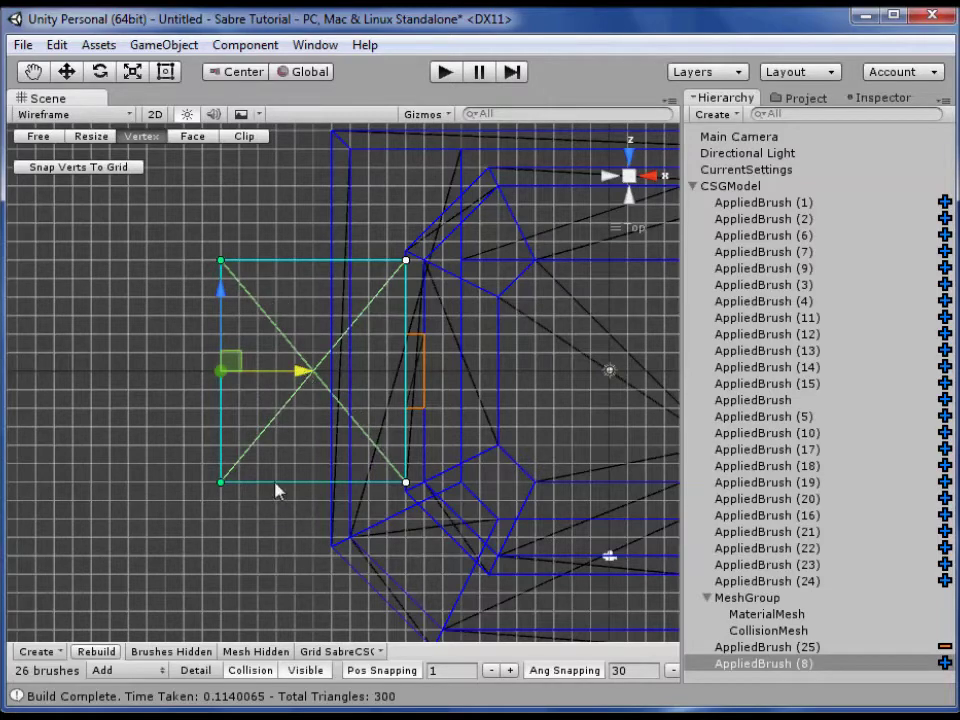
{"action": "left_click", "coordinate": [279, 429]}
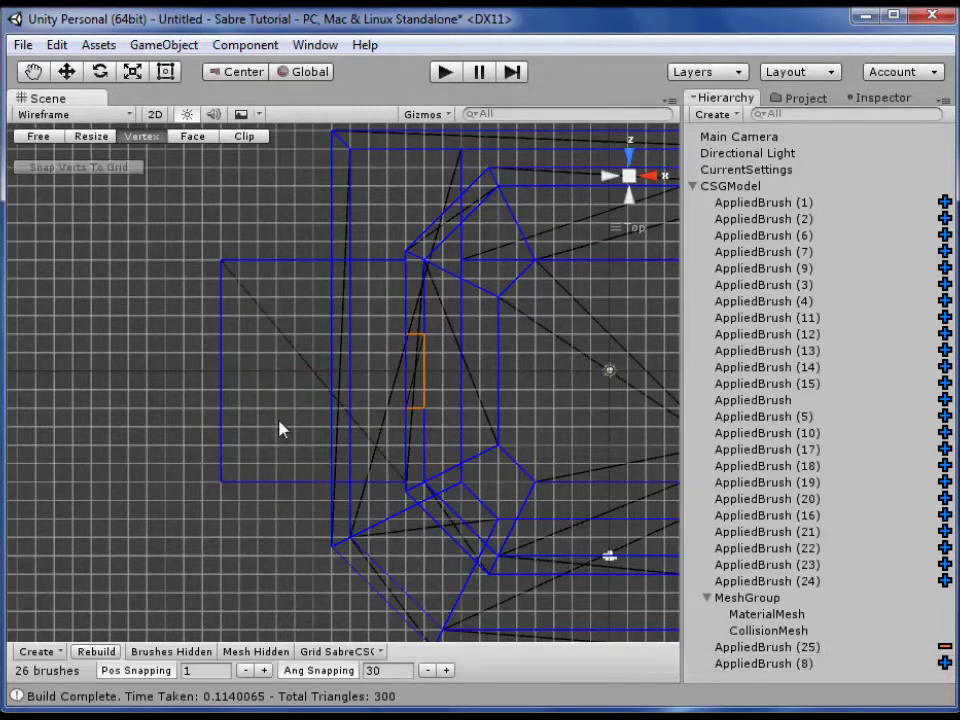
In the back view, duplicate the outside platform and lower the copy's top vertices by one unit
{"action": "left_click", "coordinate": [628, 200]}
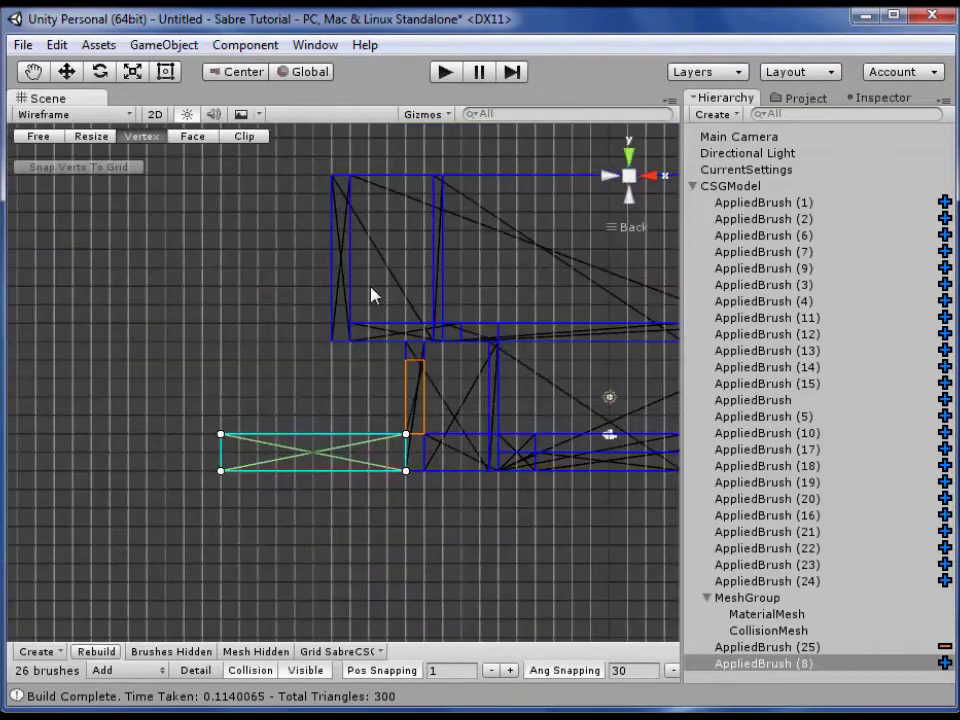
{"action": "left_click_drag", "start_coordinate": [160, 391], "coordinate": [408, 440]}
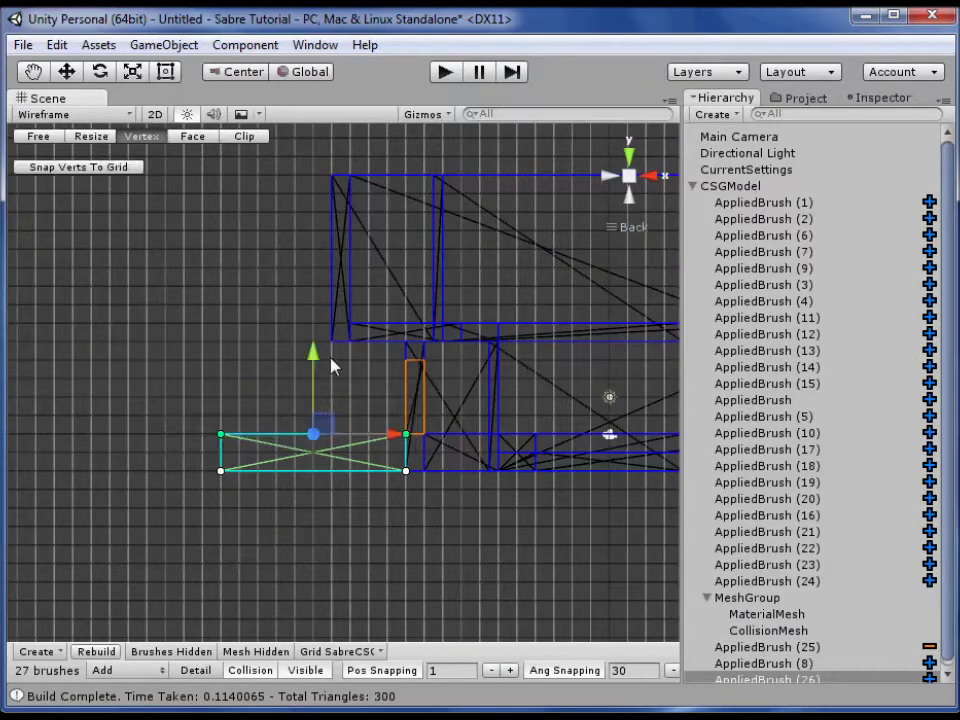
{"action": "left_click_drag", "start_coordinate": [325, 362], "coordinate": [321, 375]}
Shorten the thin copy's outer end by four units and move the copy four units outward and seven up, against the upper wall
{"action": "left_click_drag", "start_coordinate": [146, 399], "coordinate": [252, 535]}
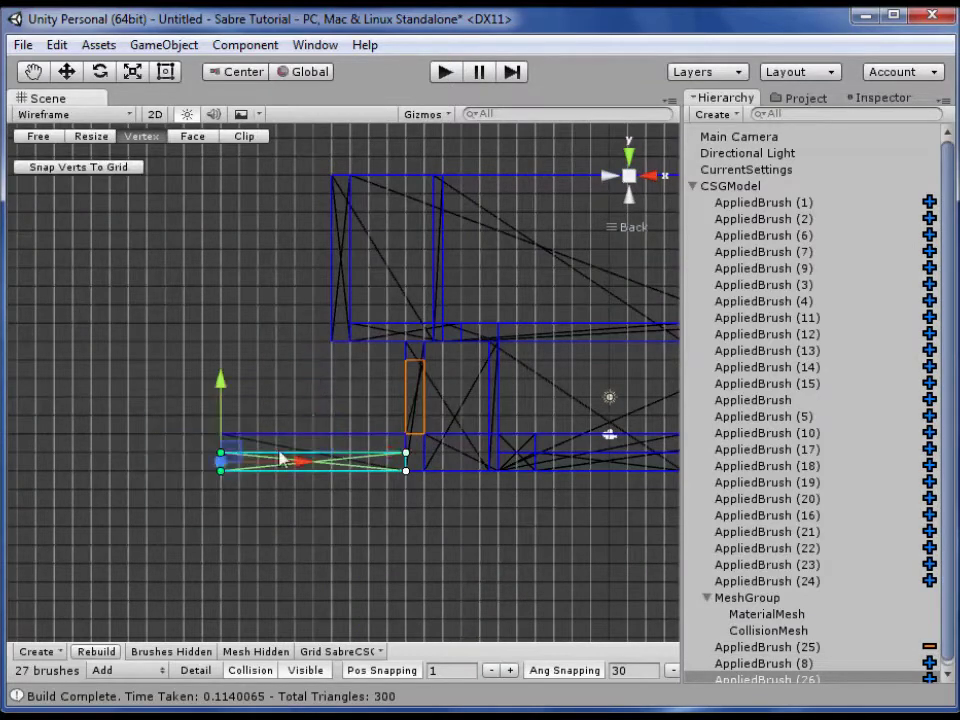
{"action": "left_click_drag", "start_coordinate": [312, 466], "coordinate": [392, 463]}
{"action": "left_click_drag", "start_coordinate": [221, 396], "coordinate": [440, 541]}
{"action": "mouse_move", "coordinate": [368, 451]}
{"action": "left_mouse_down"}
{"action": "mouse_move", "coordinate": [315, 332]}
{"action": "mouse_move", "coordinate": [295, 328]}
{"action": "left_mouse_up"}
Duplicate the subtractive brush, move the copy four units outward and six units up into the upper wall, and deselect it
{"action": "left_click", "coordinate": [403, 394]}
{"action": "left_click", "coordinate": [413, 394]}
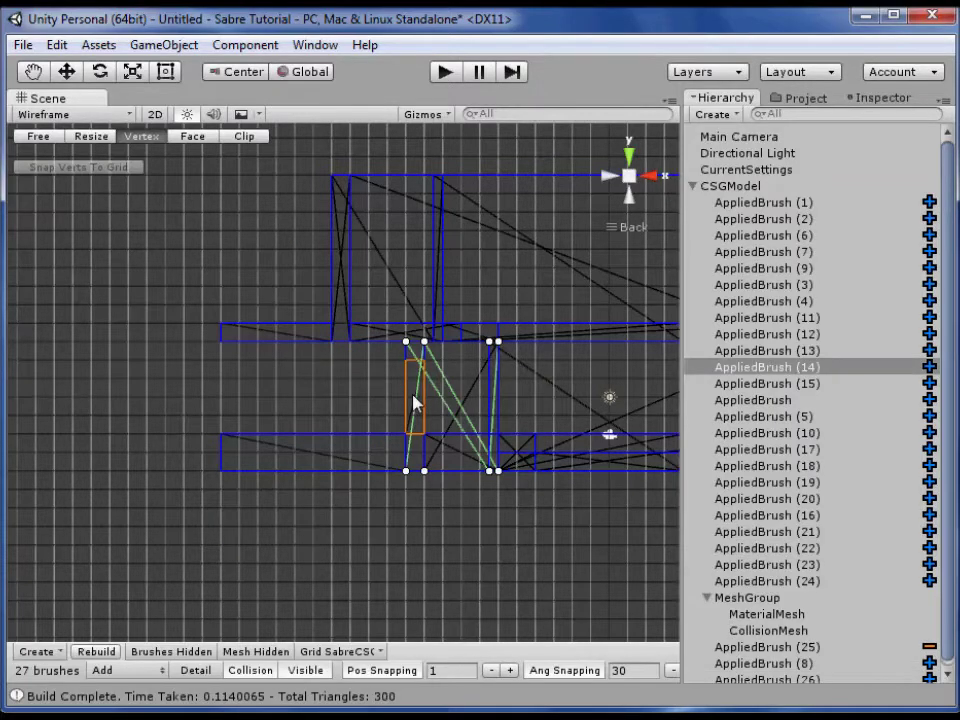
{"action": "left_click", "coordinate": [412, 394]}
{"action": "middle_click_drag", "start_coordinate": [340, 389], "coordinate": [190, 424]}
{"action": "scroll", "coordinate": [190, 424], "scroll_direction": "up", "scroll_amount": 14}
{"action": "left_click", "coordinate": [197, 420]}
{"action": "left_click", "coordinate": [198, 419]}
{"action": "key", "text": "ctrl+d"}
{"action": "left_click_drag", "start_coordinate": [128, 339], "coordinate": [263, 510]}
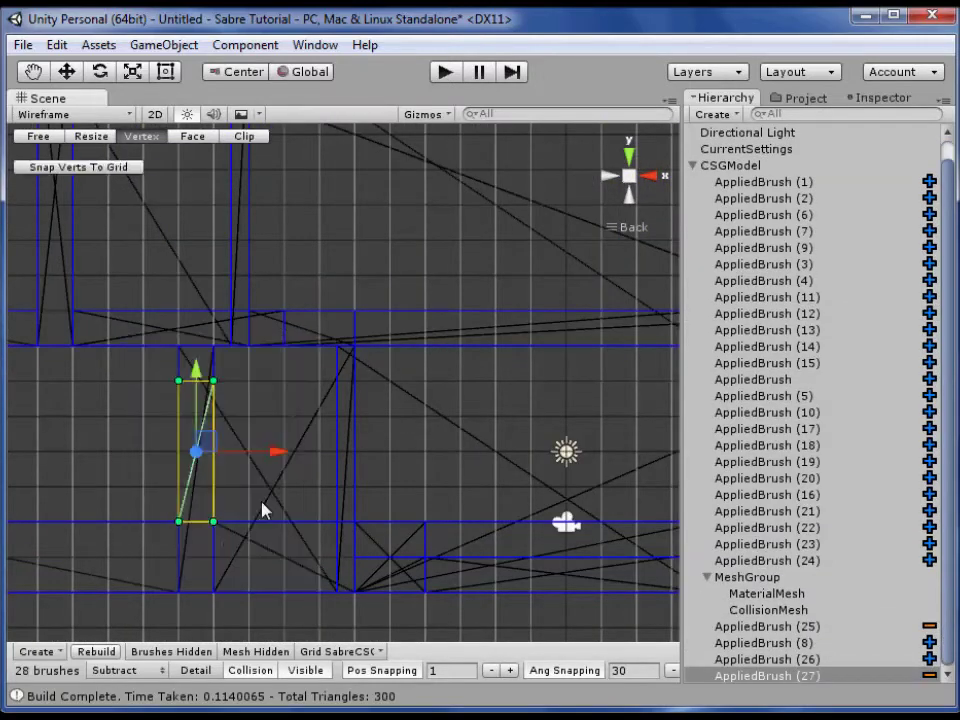
{"action": "left_click_drag", "start_coordinate": [210, 447], "coordinate": [74, 236]}
{"action": "middle_click_drag", "start_coordinate": [202, 410], "coordinate": [518, 483]}
{"action": "scroll", "coordinate": [354, 491], "scroll_direction": "down", "scroll_amount": 3}
{"action": "left_click", "coordinate": [330, 491]}
Switch to Free mode with no brush selected, rebuild the level, and display it in Shaded mode
{"action": "middle_click_drag", "start_coordinate": [306, 491], "coordinate": [394, 459]}
{"action": "scroll", "coordinate": [394, 459], "scroll_direction": "down", "scroll_amount": 3}
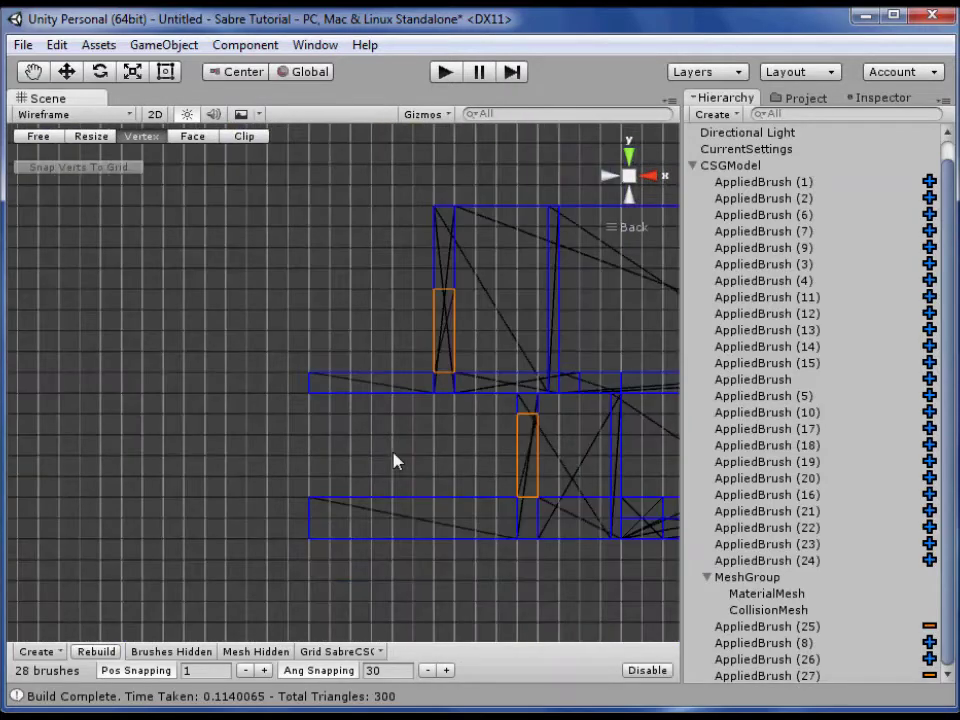
{"action": "mouse_move", "coordinate": [381, 508]}
{"action": "middle_mouse_down"}
{"action": "mouse_move", "coordinate": [274, 471]}
{"action": "mouse_move", "coordinate": [167, 469]}
{"action": "mouse_move", "coordinate": [294, 435]}
{"action": "mouse_move", "coordinate": [348, 461]}
{"action": "middle_mouse_up"}
{"action": "left_click", "coordinate": [317, 484]}
{"action": "mouse_move", "coordinate": [226, 452]}
{"action": "middle_mouse_down"}
{"action": "mouse_move", "coordinate": [236, 458]}
{"action": "mouse_move", "coordinate": [268, 441]}
{"action": "middle_mouse_up"}
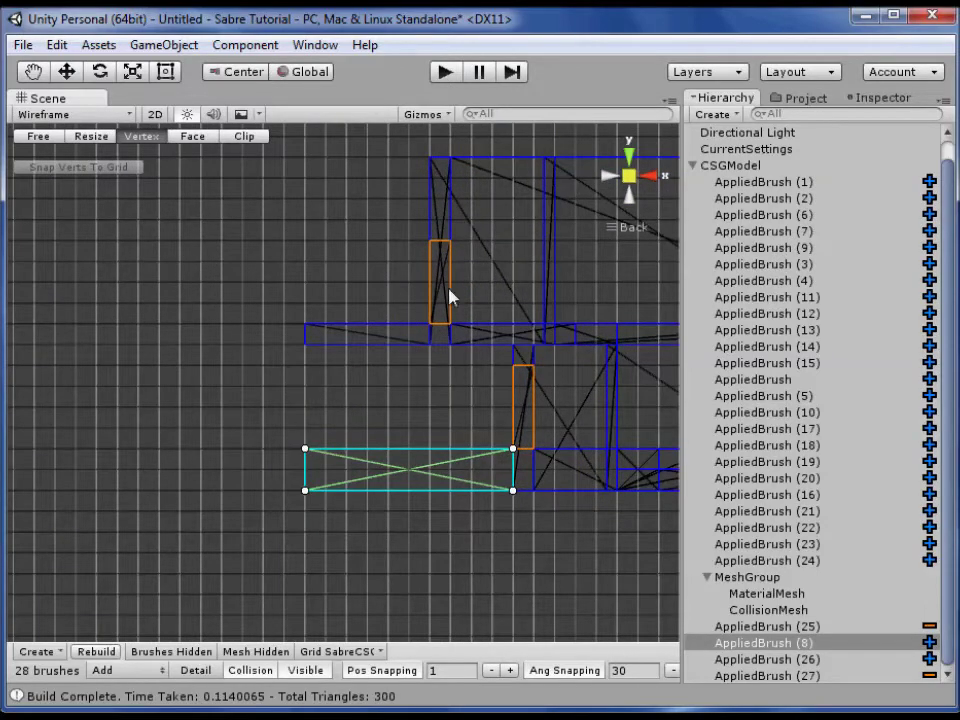
{"action": "mouse_move", "coordinate": [296, 358]}
{"action": "left_mouse_down", "text": "alt"}
{"action": "mouse_move", "coordinate": [285, 384]}
{"action": "mouse_move", "coordinate": [343, 447]}
{"action": "mouse_move", "coordinate": [371, 529]}
{"action": "mouse_move", "coordinate": [538, 572]}
{"action": "left_mouse_up", "text": "alt"}
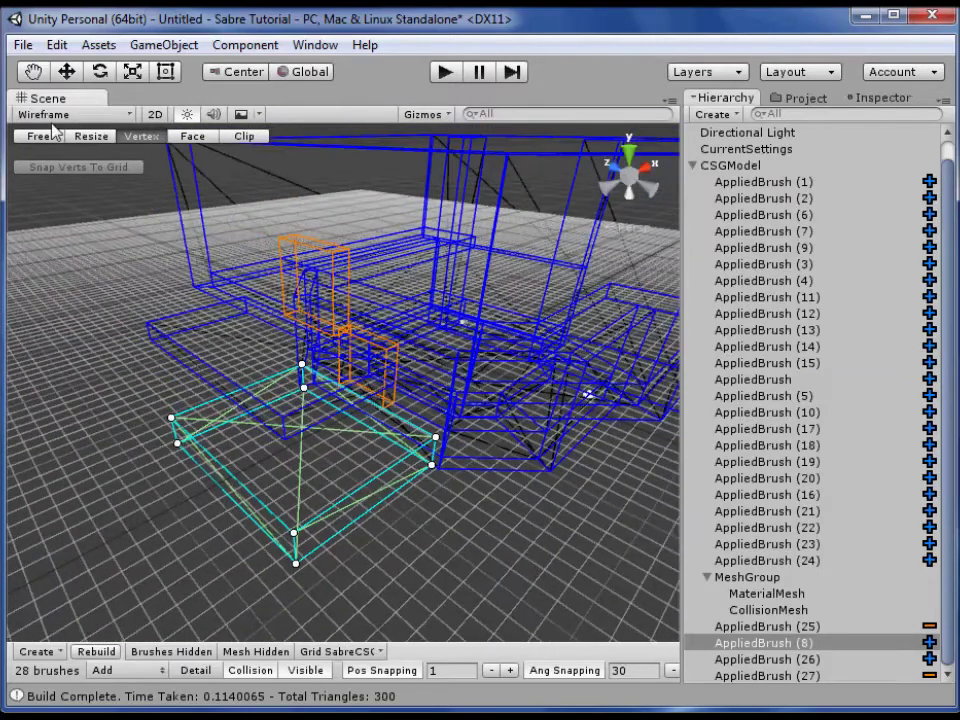
{"action": "left_click", "coordinate": [40, 137]}
{"action": "left_click", "coordinate": [152, 471]}
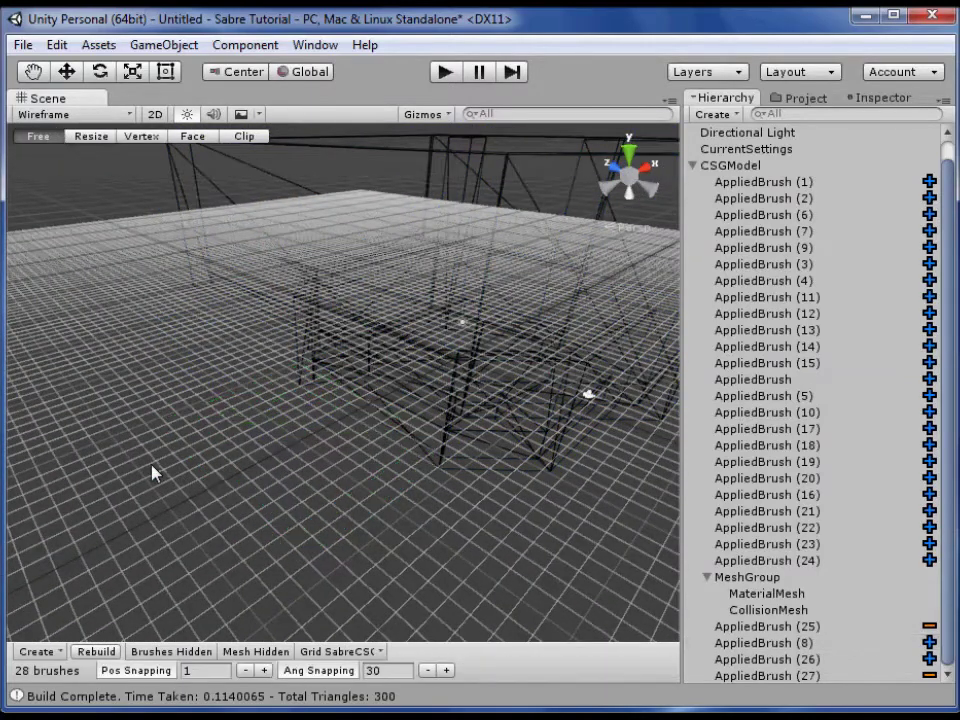
{"action": "left_click", "coordinate": [57, 116]}
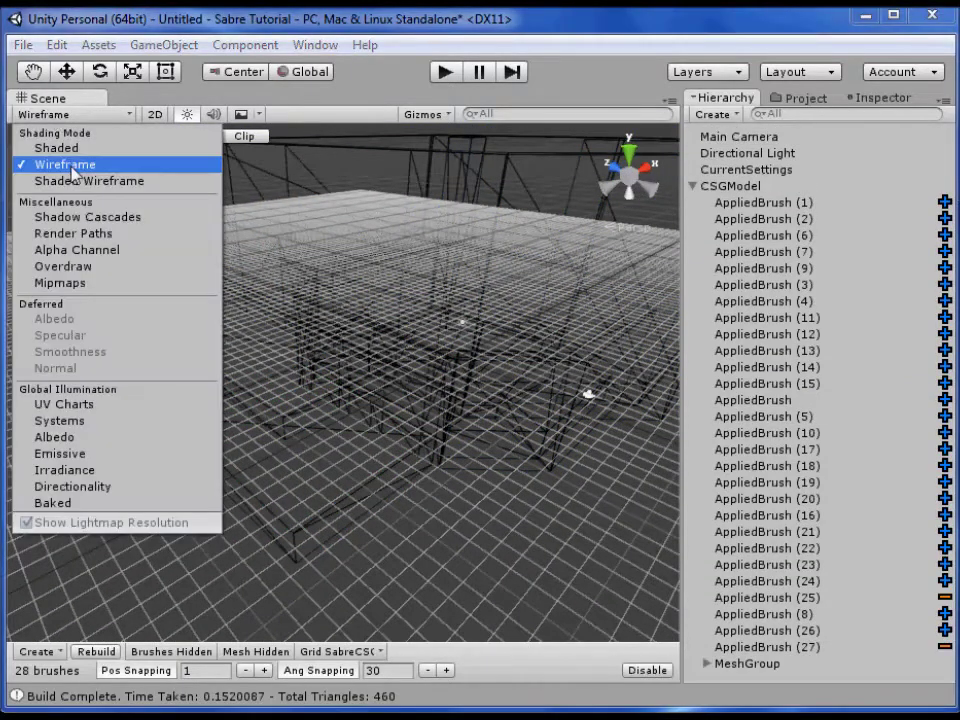
{"action": "left_click", "coordinate": [40, 146]}
{"action": "left_click", "coordinate": [455, 527]}
{"action": "mouse_move", "coordinate": [455, 527]}
{"action": "left_mouse_down", "text": "alt"}
{"action": "mouse_move", "coordinate": [476, 476]}
{"action": "mouse_move", "coordinate": [471, 456]}
{"action": "mouse_move", "coordinate": [506, 514]}
{"action": "mouse_move", "coordinate": [513, 557]}
{"action": "mouse_move", "coordinate": [626, 564]}
{"action": "mouse_move", "coordinate": [447, 567]}
{"action": "mouse_move", "coordinate": [363, 600]}
{"action": "left_mouse_up", "text": "alt"}
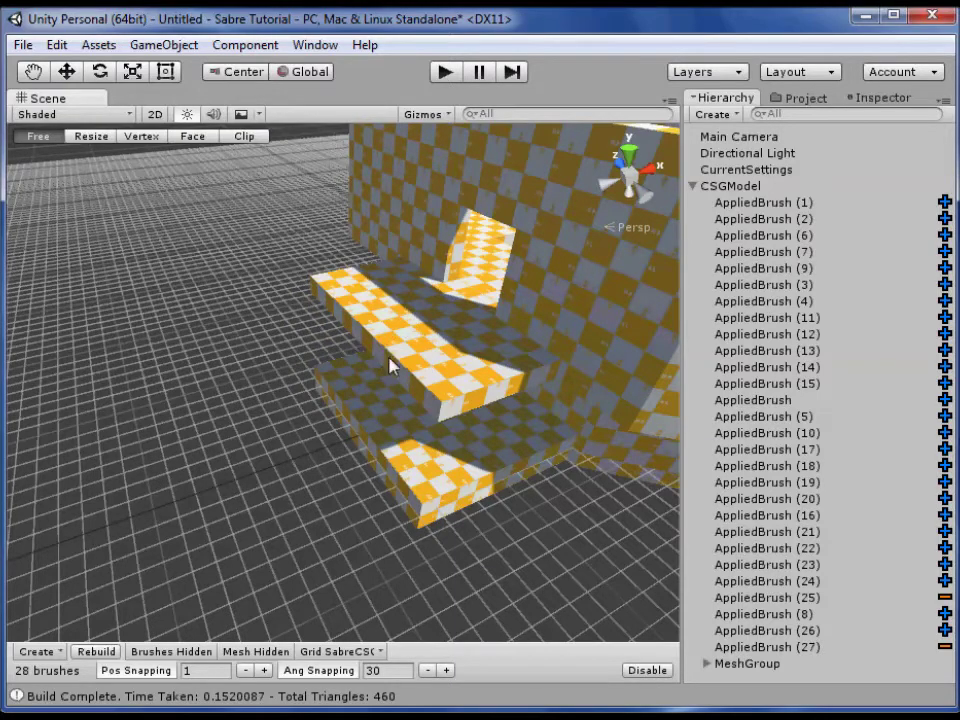
In Resize mode and the back view, duplicate the lower outside platform, place the copy at its outer end, and shorten it to eight units
{"action": "mouse_move", "coordinate": [278, 432]}
{"action": "right_mouse_down"}
{"action": "mouse_move", "coordinate": [302, 384]}
{"action": "mouse_move", "coordinate": [394, 369]}
{"action": "mouse_move", "coordinate": [394, 407]}
{"action": "mouse_move", "coordinate": [336, 463]}
{"action": "mouse_move", "coordinate": [311, 244]}
{"action": "right_mouse_up"}
{"action": "key", "text": "w"}
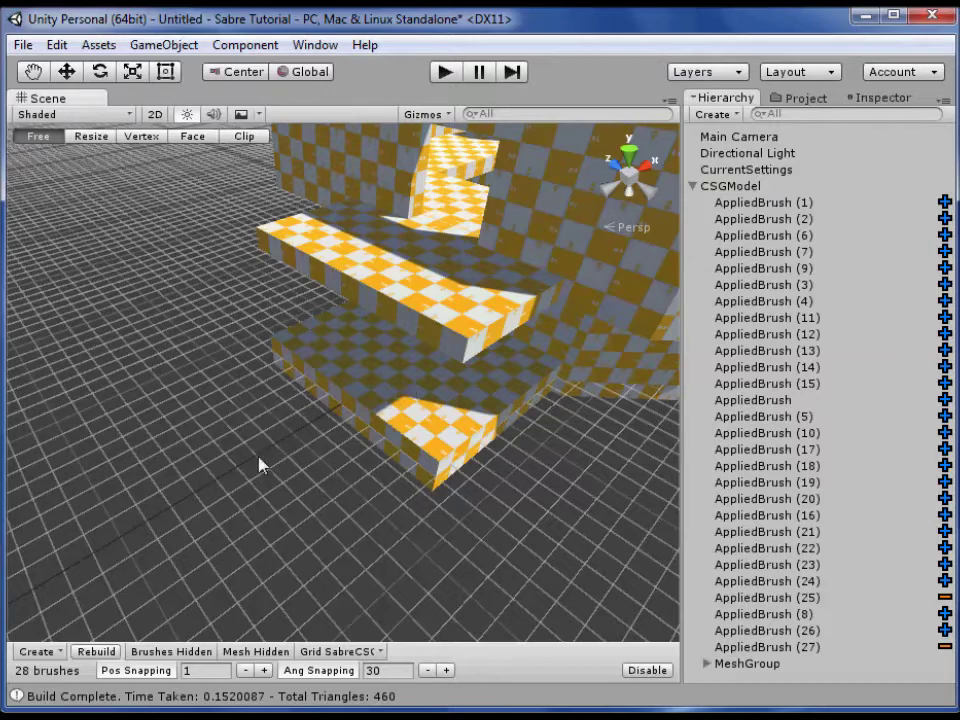
{"action": "left_click_drag", "start_coordinate": [303, 441], "coordinate": [336, 407], "text": "alt"}
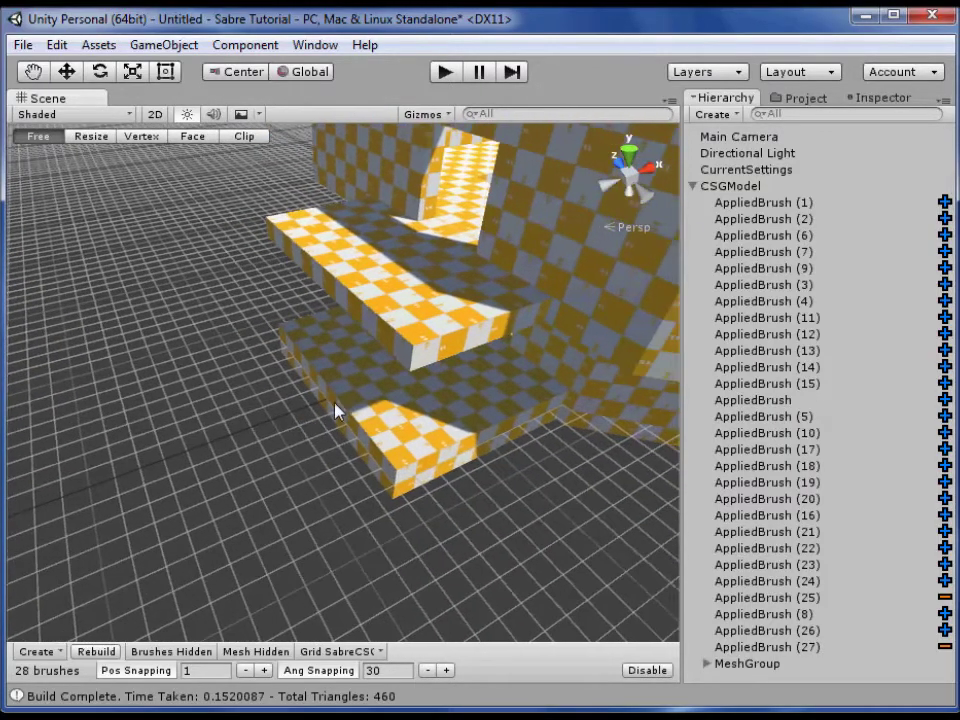
{"action": "left_click", "coordinate": [91, 136]}
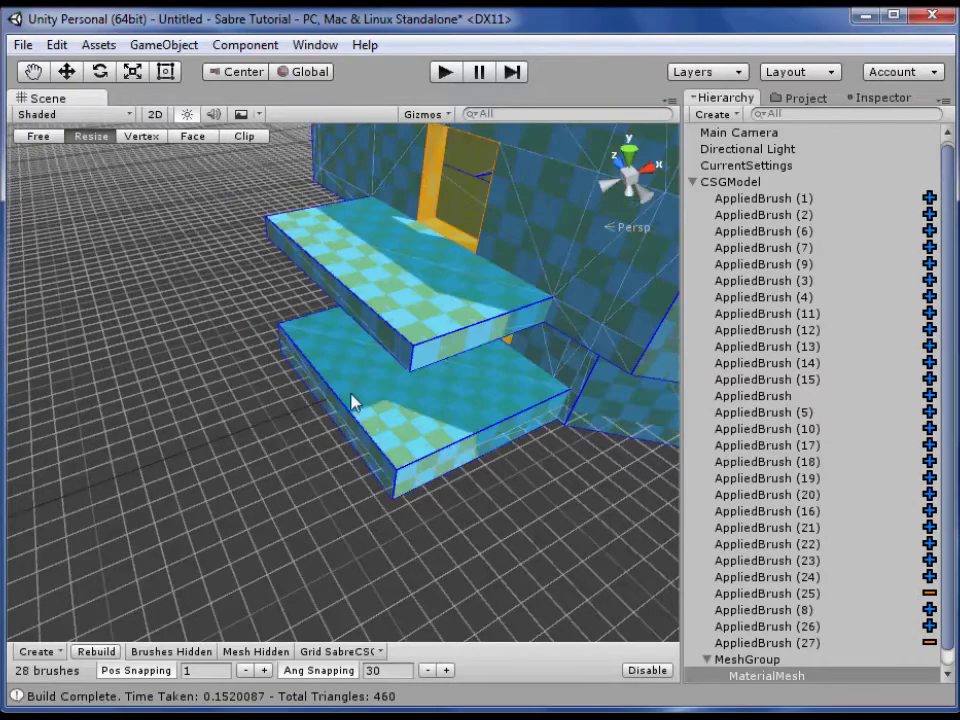
{"action": "left_click", "coordinate": [352, 396]}
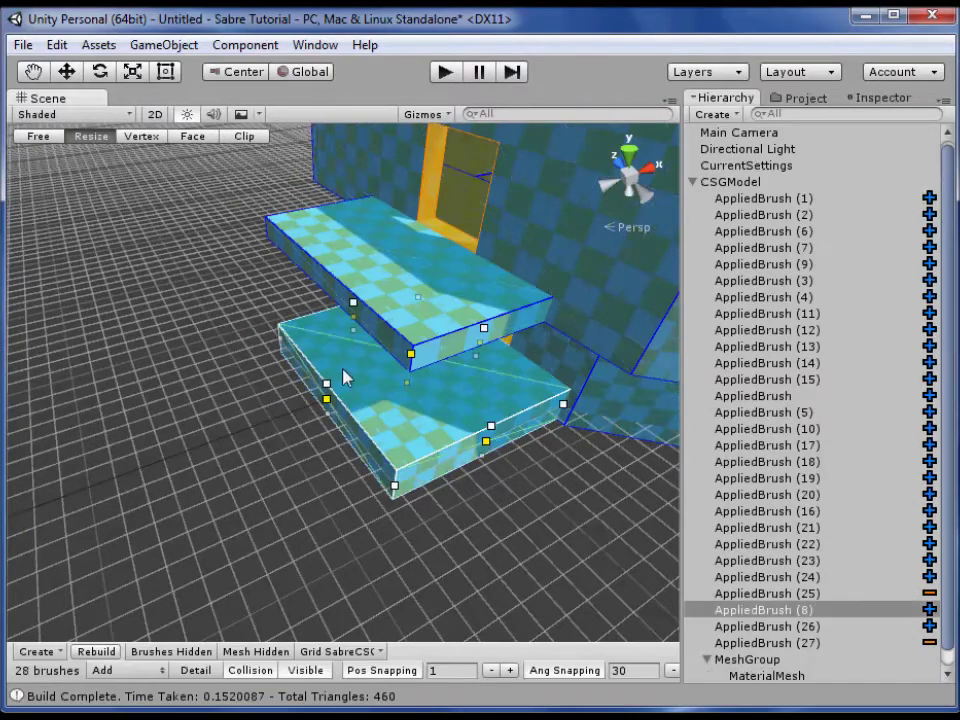
{"action": "left_click", "coordinate": [618, 162]}
{"action": "left_click", "coordinate": [626, 179]}
{"action": "middle_click_drag", "start_coordinate": [388, 278], "coordinate": [362, 311]}
{"action": "scroll", "coordinate": [362, 311], "scroll_direction": "up", "scroll_amount": 4}
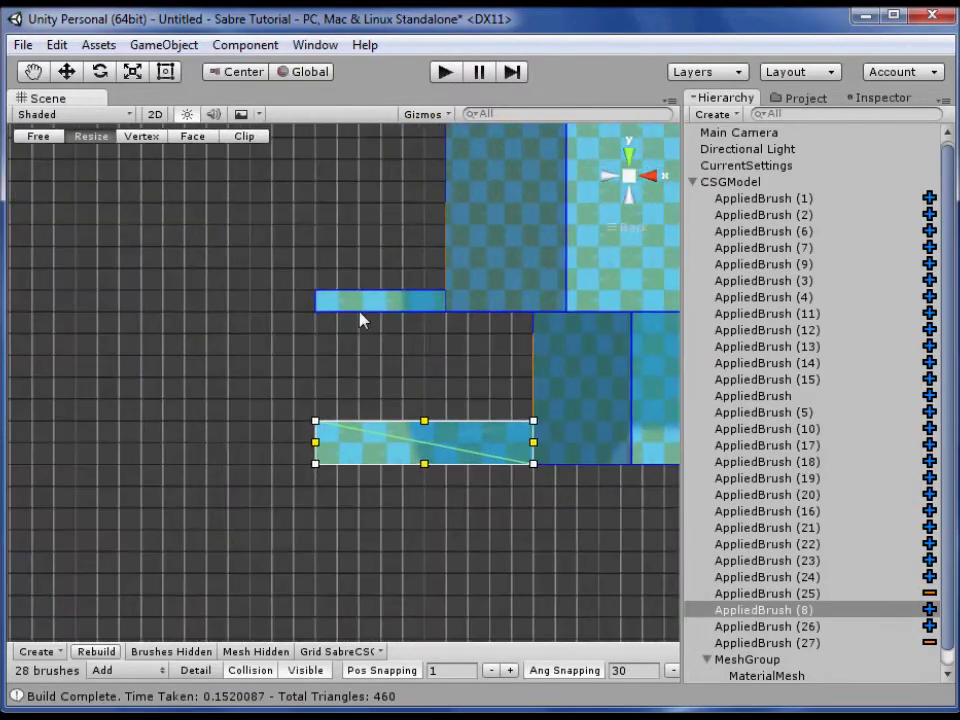
{"action": "key", "text": "ctrl+d"}
{"action": "left_click_drag", "start_coordinate": [487, 460], "coordinate": [246, 456]}
{"action": "middle_click_drag", "start_coordinate": [220, 360], "coordinate": [268, 393]}
{"action": "mouse_move", "coordinate": [108, 481]}
{"action": "left_mouse_down"}
{"action": "mouse_move", "coordinate": [255, 487]}
{"action": "mouse_move", "coordinate": [159, 489]}
{"action": "left_mouse_up"}
In Vertex mode, raise the new brush's outer top vertices four units to form a slope
{"action": "key", "text": "space"}
{"action": "left_click_drag", "start_coordinate": [119, 418], "coordinate": [207, 494]}
{"action": "left_click_drag", "start_coordinate": [154, 396], "coordinate": [195, 292]}
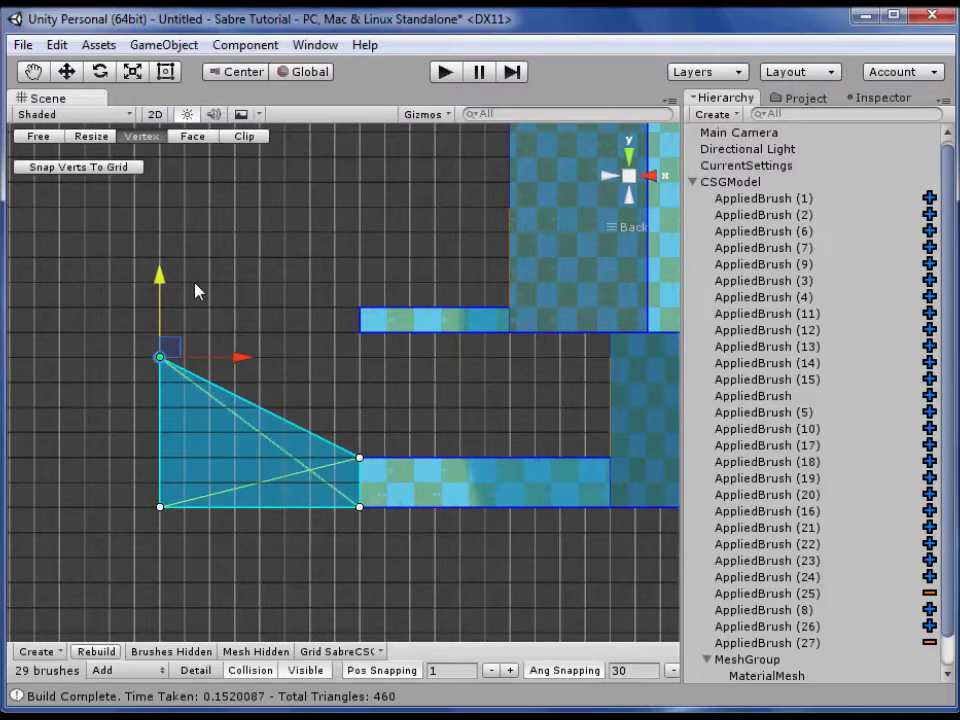
Shorten the sloped brush to six units by moving its outer vertices two units inward, with the top ones one unit lower
{"action": "left_click", "coordinate": [355, 365]}
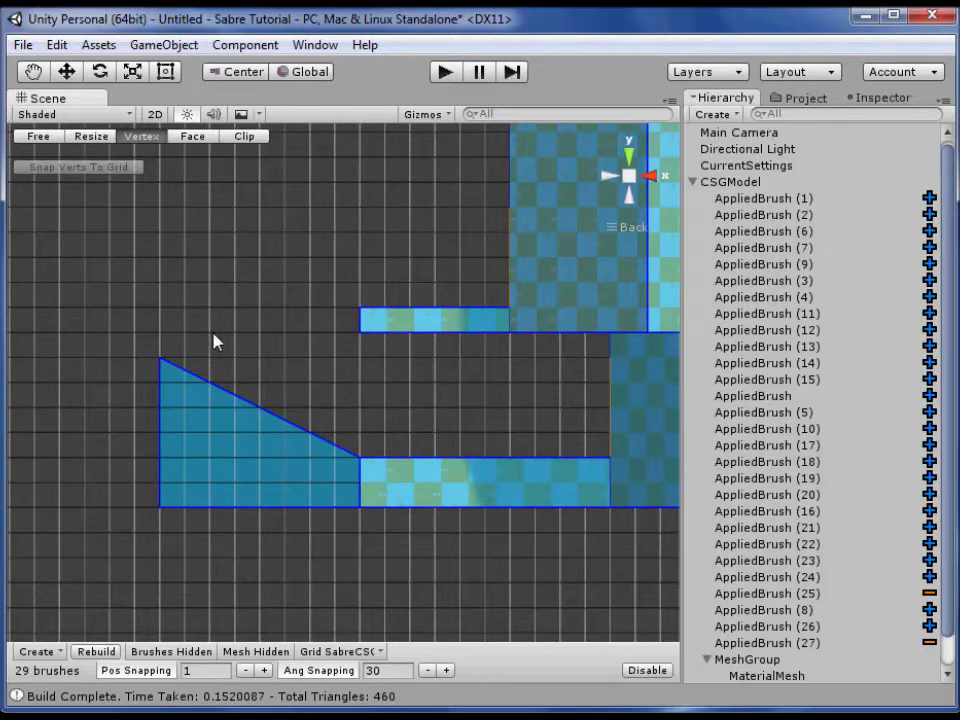
{"action": "left_click", "coordinate": [256, 494]}
{"action": "mouse_move", "coordinate": [131, 328]}
{"action": "left_mouse_down"}
{"action": "mouse_move", "coordinate": [210, 388]}
{"action": "mouse_move", "coordinate": [205, 362]}
{"action": "mouse_move", "coordinate": [250, 397]}
{"action": "mouse_move", "coordinate": [232, 378]}
{"action": "left_mouse_up"}
{"action": "left_click_drag", "start_coordinate": [86, 461], "coordinate": [182, 561]}
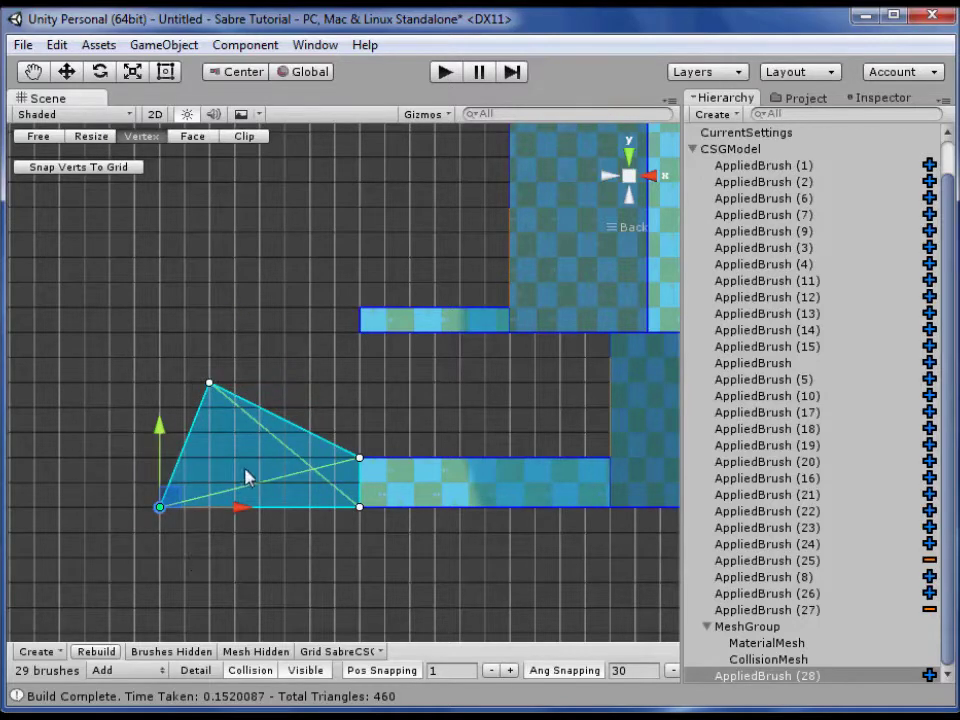
{"action": "left_click_drag", "start_coordinate": [241, 507], "coordinate": [290, 508]}
{"action": "left_click", "coordinate": [306, 370]}
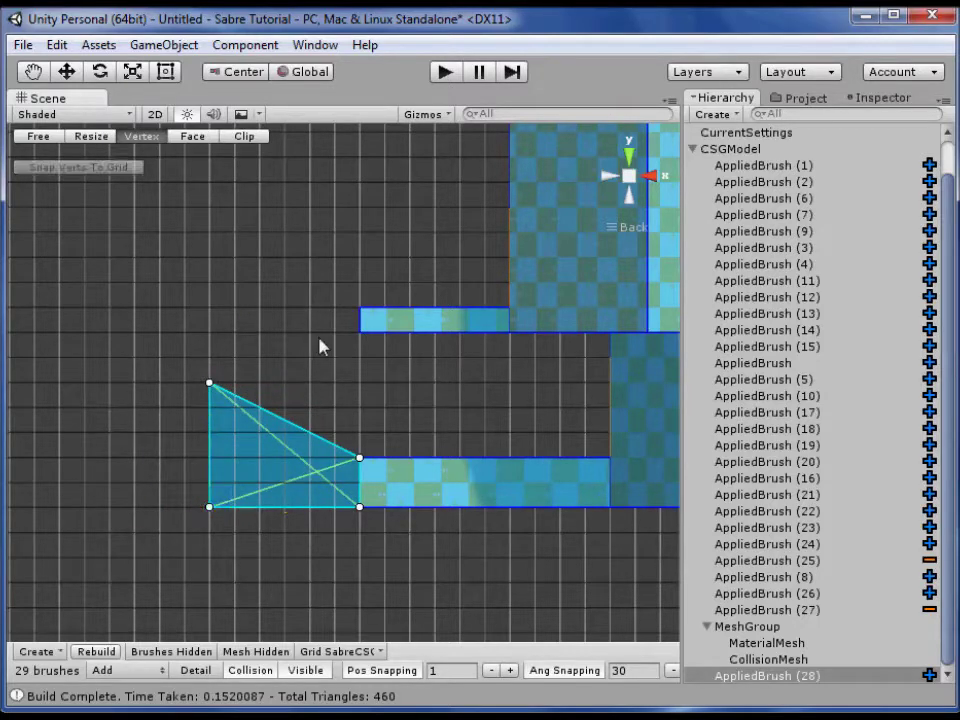
Duplicate the shortened slope brush and raise the copy's inner top vertices six units to the upper platform's top edge
{"action": "left_click", "coordinate": [313, 358]}
{"action": "left_click", "coordinate": [270, 463]}
{"action": "left_click_drag", "start_coordinate": [306, 434], "coordinate": [396, 492]}
{"action": "mouse_move", "coordinate": [366, 393]}
{"action": "left_mouse_down"}
{"action": "mouse_move", "coordinate": [371, 272]}
{"action": "mouse_move", "coordinate": [358, 212]}
{"action": "left_mouse_up"}
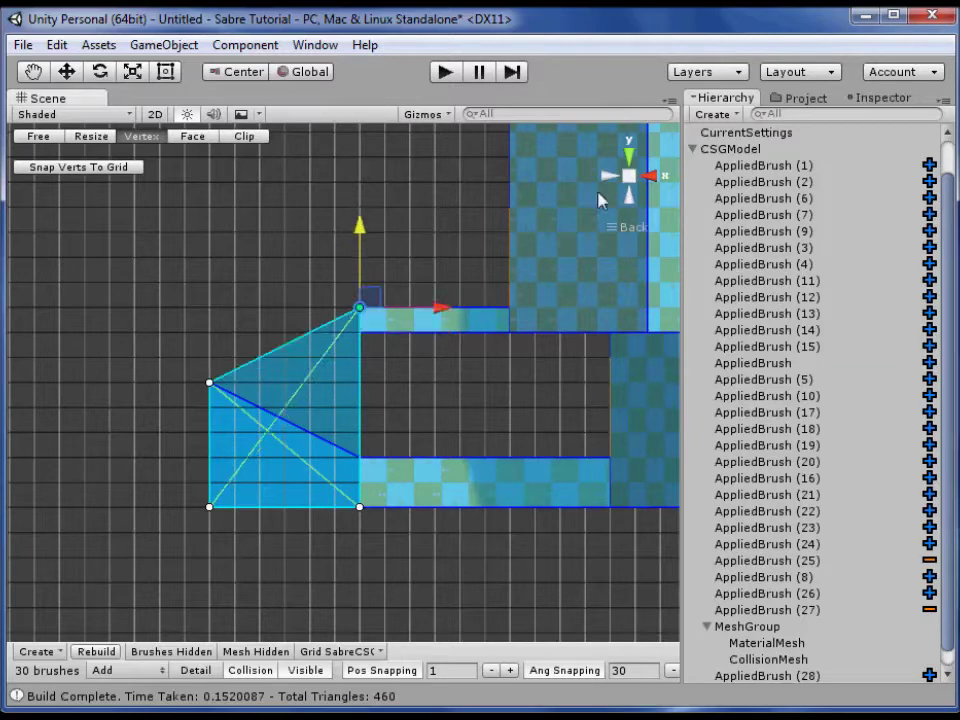
From the left view, narrow the upper ramp brush to four units by moving each side's vertices four units inward
{"action": "left_click", "coordinate": [607, 178]}
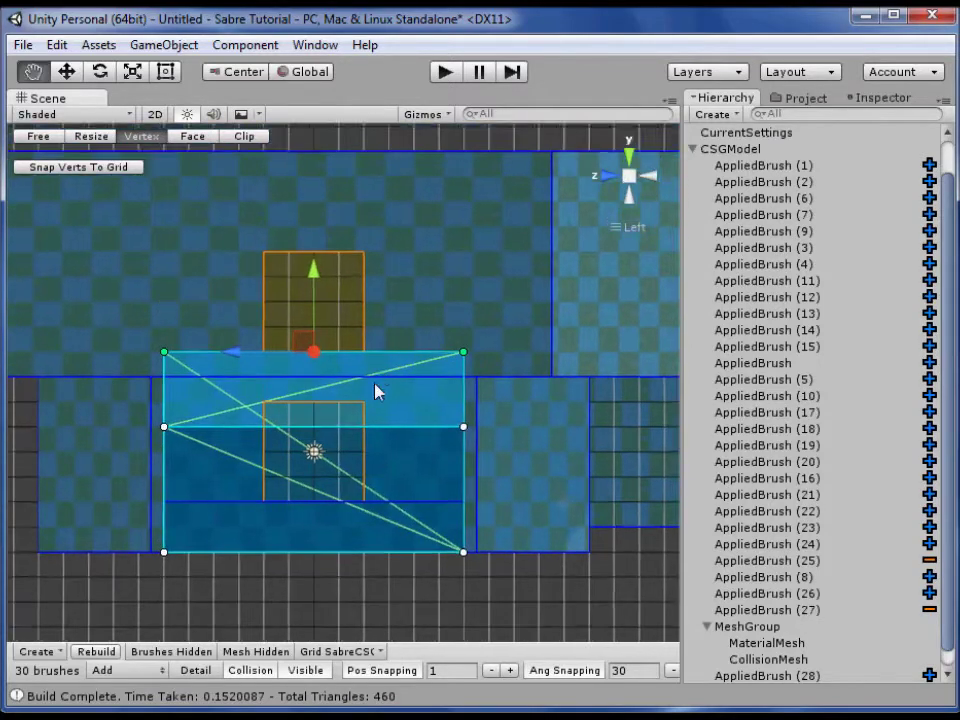
{"action": "left_click_drag", "start_coordinate": [109, 328], "coordinate": [221, 570]}
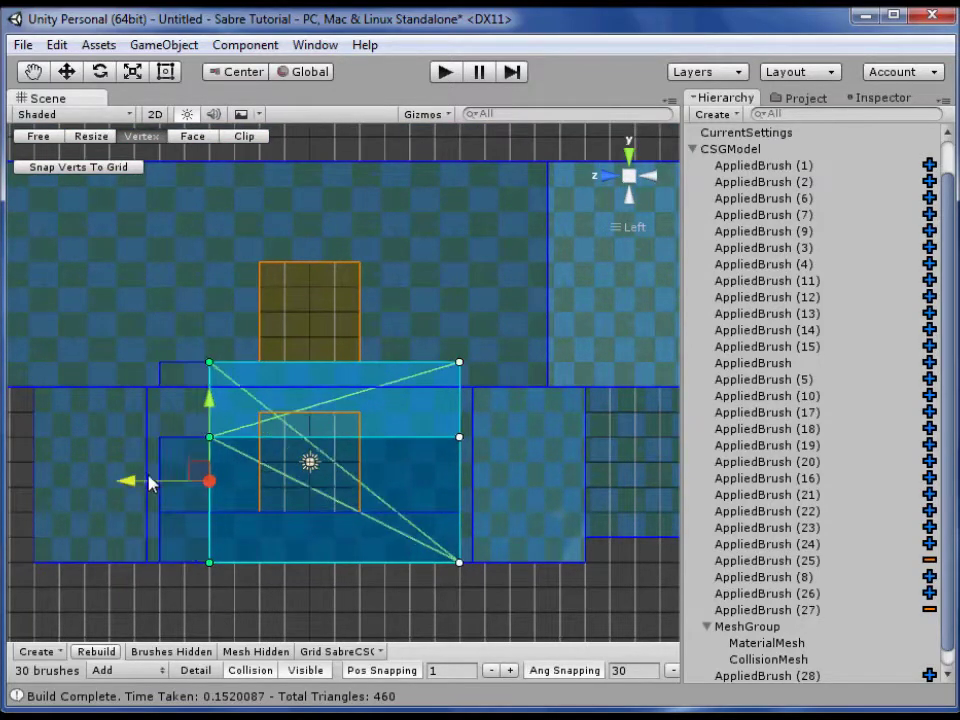
{"action": "left_click_drag", "start_coordinate": [148, 482], "coordinate": [199, 482]}
{"action": "left_click_drag", "start_coordinate": [426, 336], "coordinate": [551, 649]}
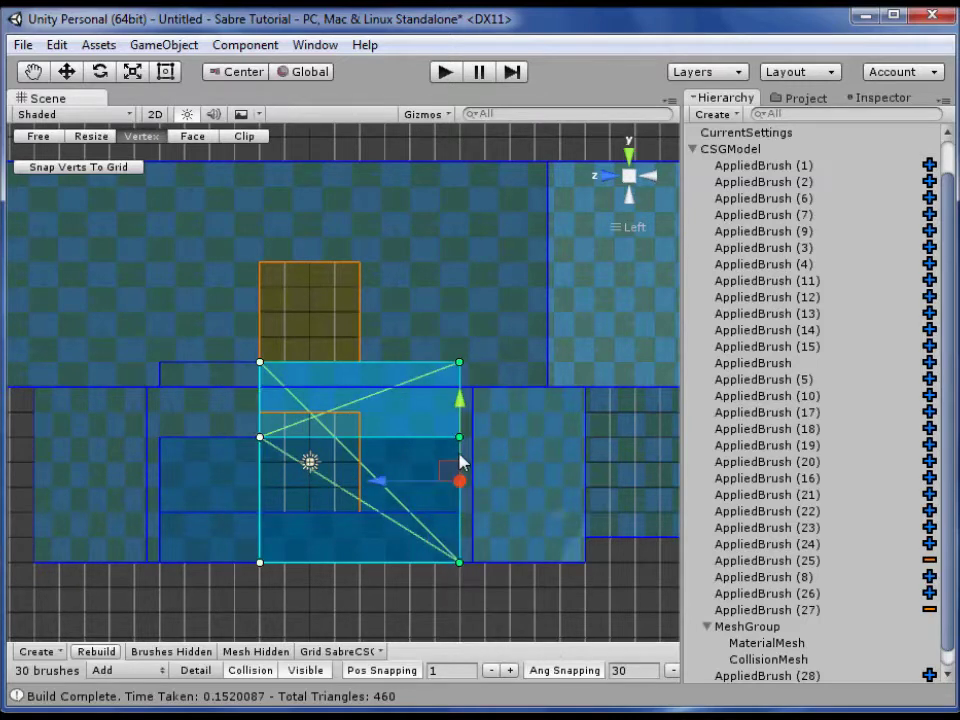
{"action": "left_click_drag", "start_coordinate": [382, 487], "coordinate": [300, 476]}
{"action": "left_click", "coordinate": [422, 465]}
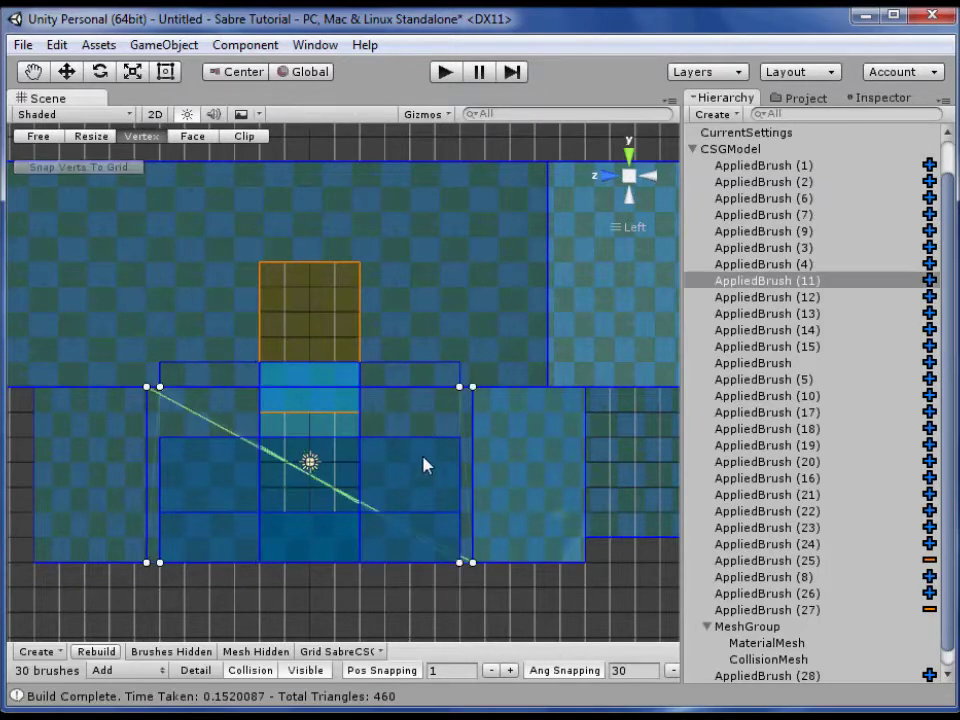
{"action": "left_click", "coordinate": [407, 486]}
Narrow the lower sloped brush to four units by moving one side's vertices eight units, so it sits beside the central ramp
{"action": "left_click_drag", "start_coordinate": [589, 426], "coordinate": [355, 543], "text": "alt"}
{"action": "left_click", "coordinate": [357, 545]}
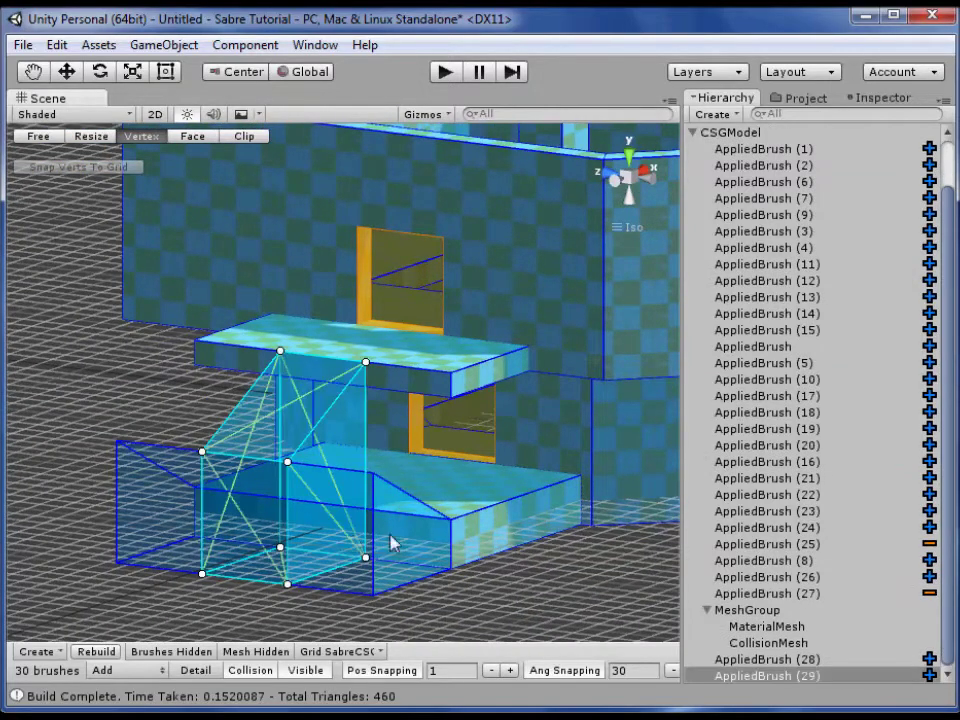
{"action": "left_click_drag", "start_coordinate": [392, 546], "coordinate": [255, 448], "text": "alt"}
{"action": "left_click", "coordinate": [343, 574]}
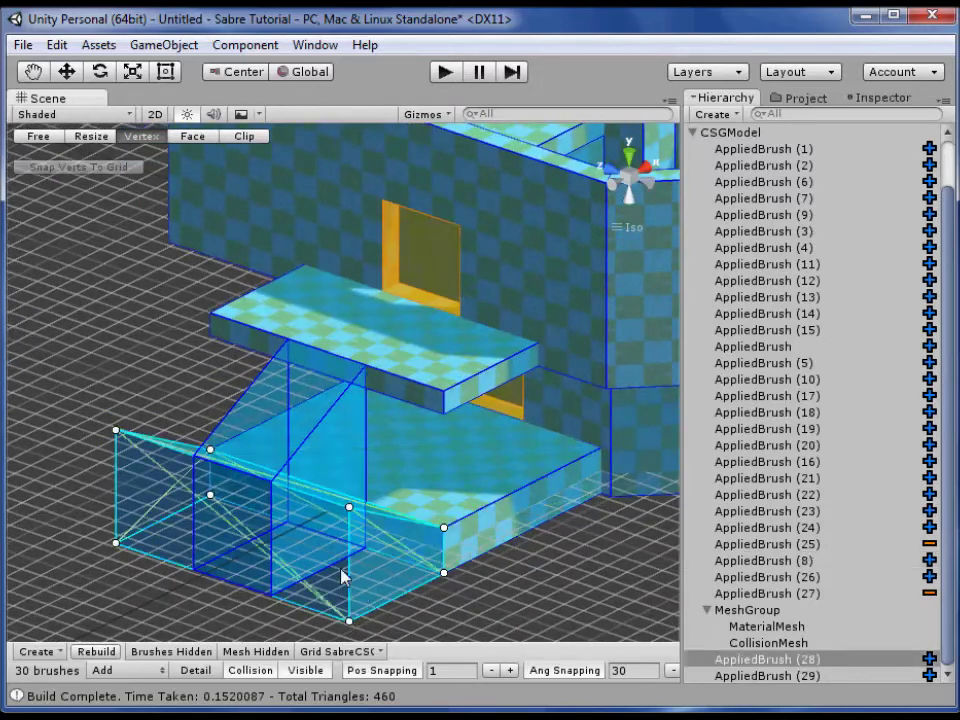
{"action": "left_click_drag", "start_coordinate": [8, 278], "coordinate": [4, 485]}
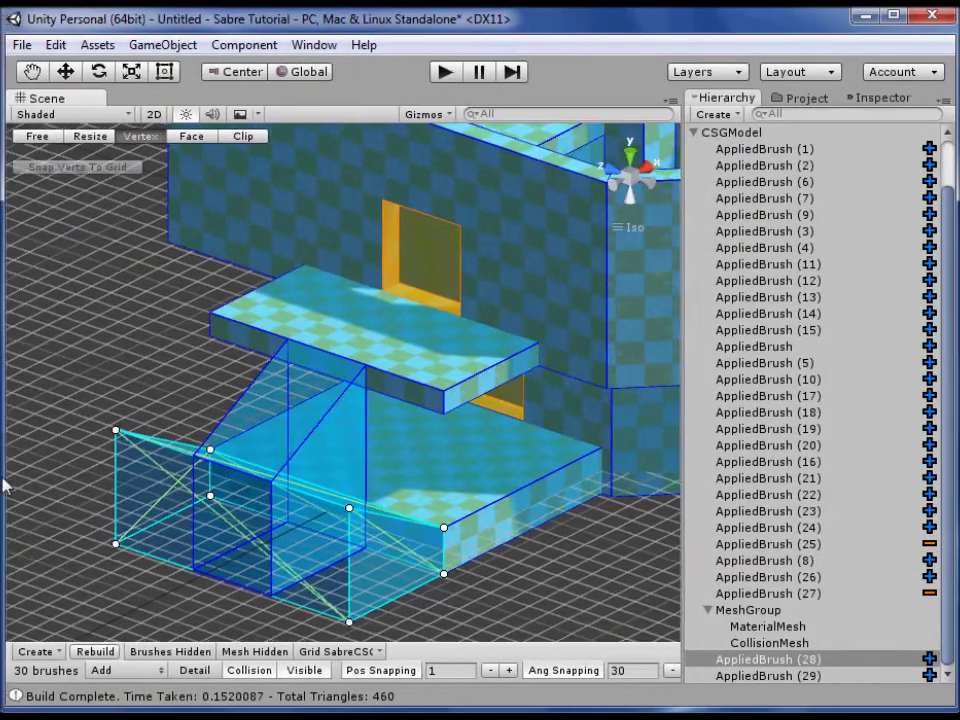
{"action": "left_click", "coordinate": [88, 410]}
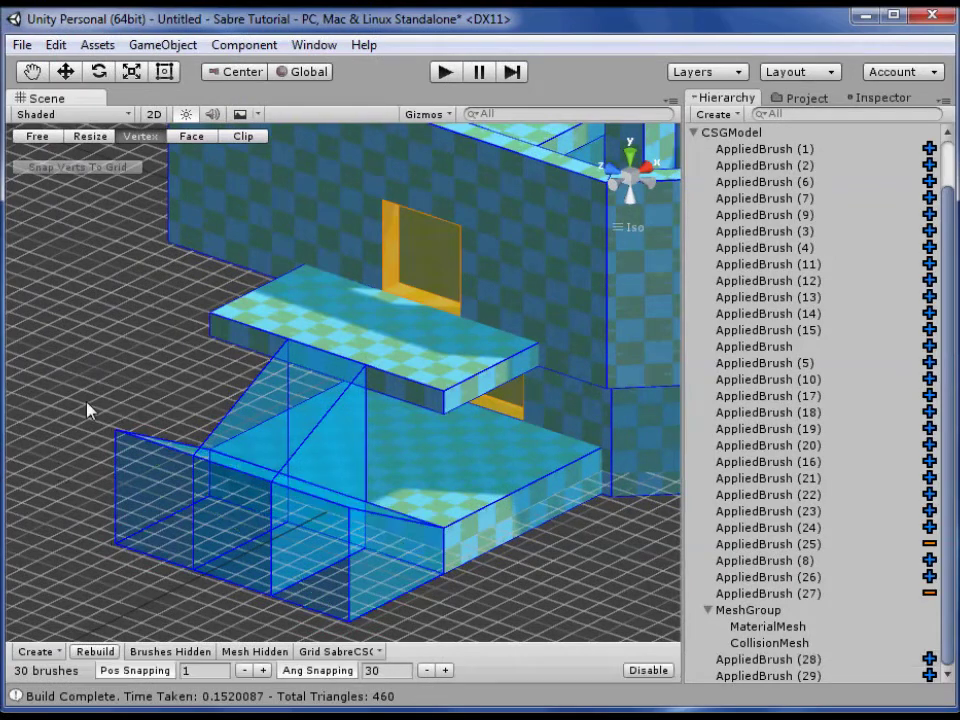
{"action": "left_click", "coordinate": [139, 488]}
{"action": "mouse_move", "coordinate": [47, 371]}
{"action": "left_mouse_down"}
{"action": "mouse_move", "coordinate": [141, 431]}
{"action": "mouse_move", "coordinate": [201, 521]}
{"action": "left_mouse_up"}
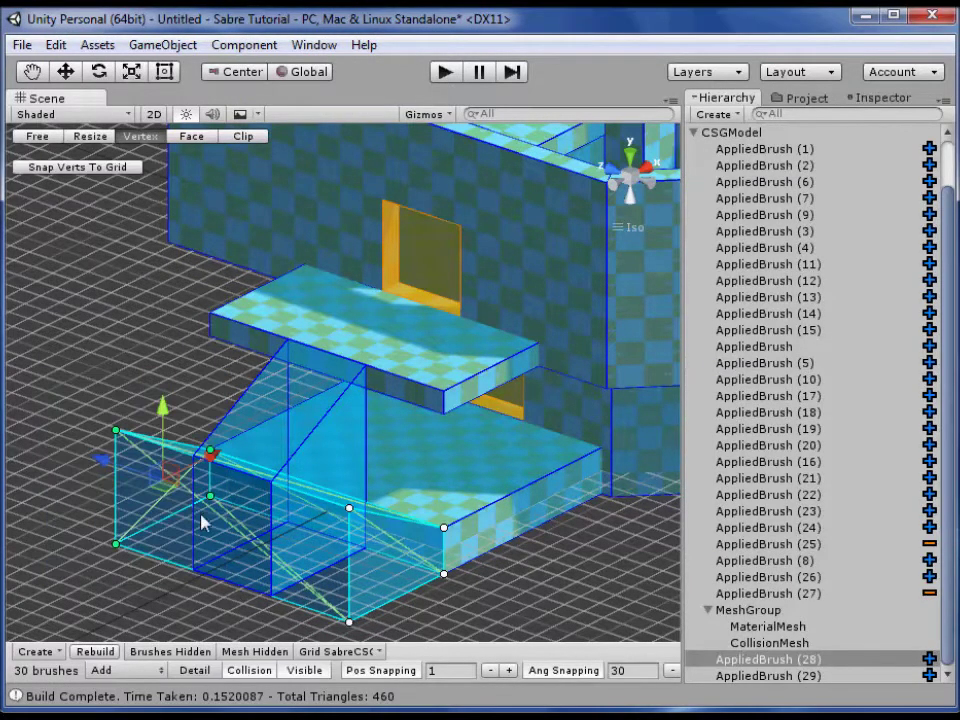
{"action": "left_click_drag", "start_coordinate": [102, 460], "coordinate": [250, 530]}
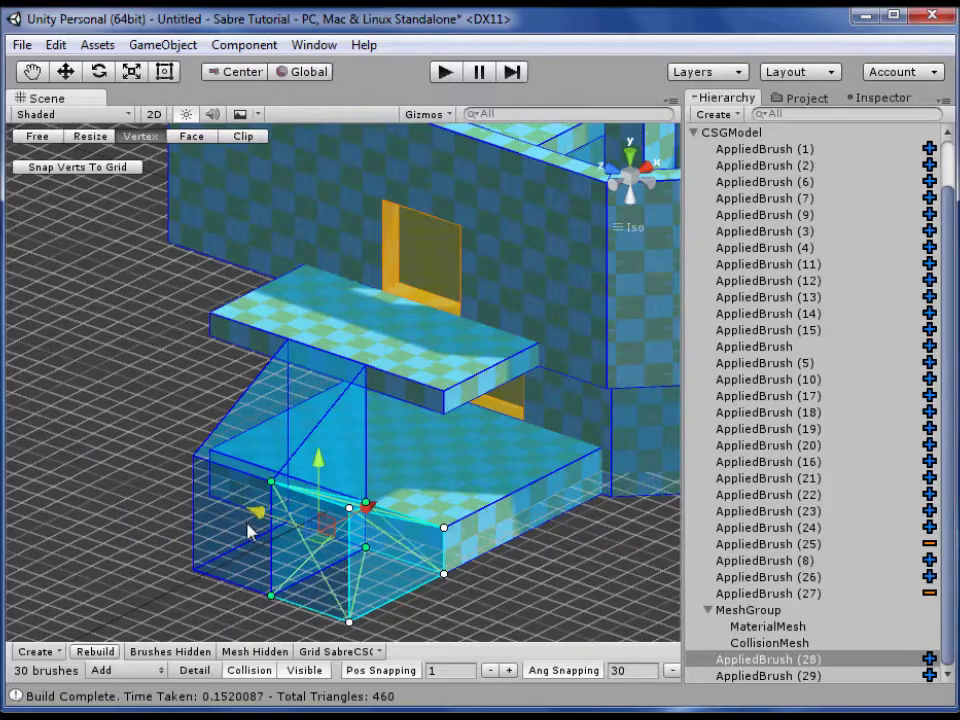
Duplicate the narrowed lower slope and move the copy's vertices eight units to the opposite side of the central ramp
{"action": "mouse_move", "coordinate": [146, 516]}
{"action": "left_mouse_down", "text": "alt"}
{"action": "mouse_move", "coordinate": [206, 557]}
{"action": "mouse_move", "coordinate": [270, 516]}
{"action": "mouse_move", "coordinate": [196, 540]}
{"action": "left_mouse_up", "text": "alt"}
{"action": "left_click", "coordinate": [266, 547]}
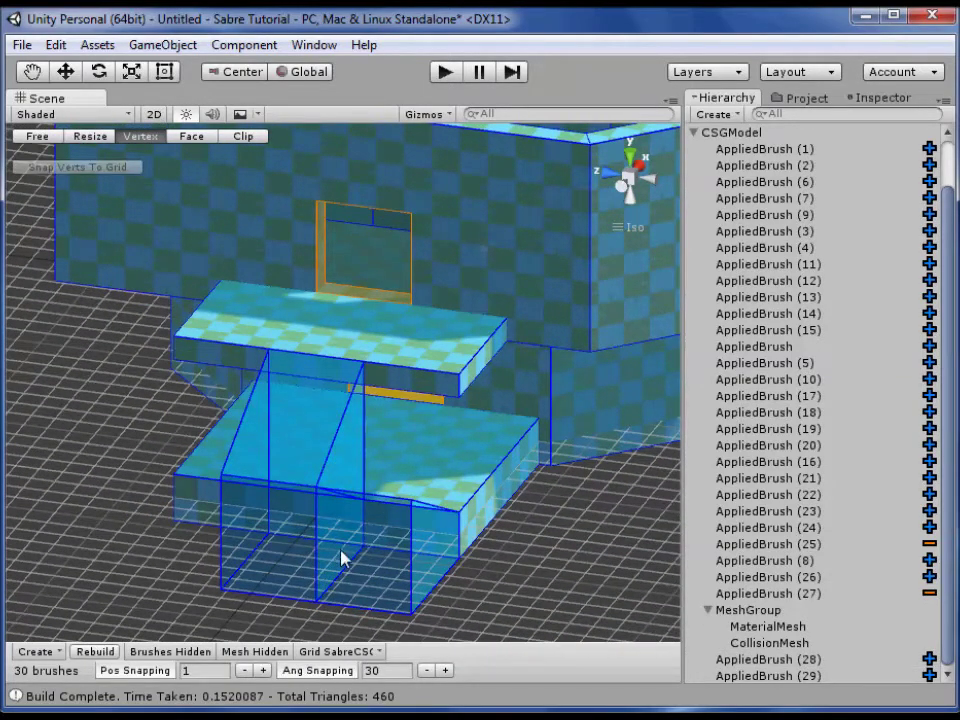
{"action": "left_click", "coordinate": [341, 558]}
{"action": "middle_click_drag", "start_coordinate": [221, 542], "coordinate": [238, 465]}
{"action": "key", "text": "ctrl+d"}
{"action": "left_click_drag", "start_coordinate": [268, 363], "coordinate": [570, 608]}
{"action": "left_click_drag", "start_coordinate": [326, 460], "coordinate": [145, 433]}
{"action": "left_click", "coordinate": [193, 542]}
In the front view, duplicate the lower platform, shorten the copy to five units, and place it level with the ramps' outer end
{"action": "mouse_move", "coordinate": [193, 542]}
{"action": "left_mouse_down", "text": "alt"}
{"action": "mouse_move", "coordinate": [326, 525]}
{"action": "mouse_move", "coordinate": [516, 521]}
{"action": "mouse_move", "coordinate": [228, 549]}
{"action": "mouse_move", "coordinate": [223, 523]}
{"action": "left_mouse_up", "text": "alt"}
{"action": "left_click", "coordinate": [180, 514]}
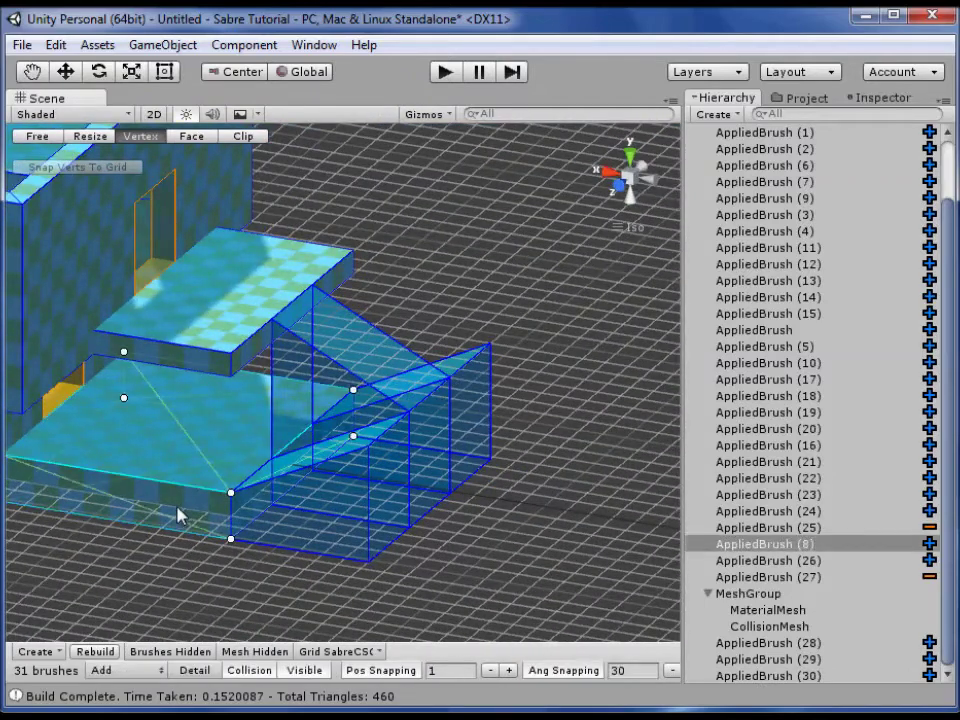
{"action": "left_click", "coordinate": [615, 165]}
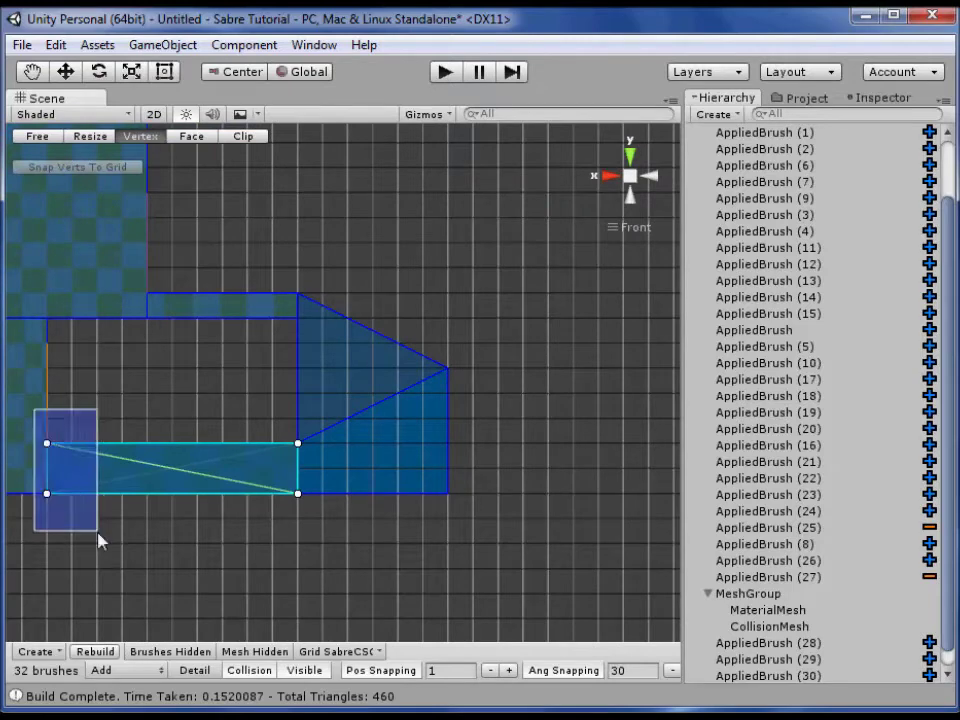
{"action": "left_click_drag", "start_coordinate": [95, 531], "coordinate": [94, 528]}
{"action": "middle_click_drag", "start_coordinate": [130, 483], "coordinate": [231, 481]}
{"action": "mouse_move", "coordinate": [57, 474]}
{"action": "left_mouse_down"}
{"action": "mouse_move", "coordinate": [204, 476]}
{"action": "mouse_move", "coordinate": [195, 399]}
{"action": "mouse_move", "coordinate": [465, 540]}
{"action": "left_mouse_up"}
{"action": "mouse_move", "coordinate": [328, 470]}
{"action": "left_mouse_down"}
{"action": "mouse_move", "coordinate": [489, 396]}
{"action": "mouse_move", "coordinate": [594, 381]}
{"action": "left_mouse_up"}
{"action": "middle_click_drag", "start_coordinate": [535, 507], "coordinate": [377, 505]}
Lower the new end platform's bottom vertices three units and extend its outer side by one unit
{"action": "left_click_drag", "start_coordinate": [596, 456], "coordinate": [345, 422]}
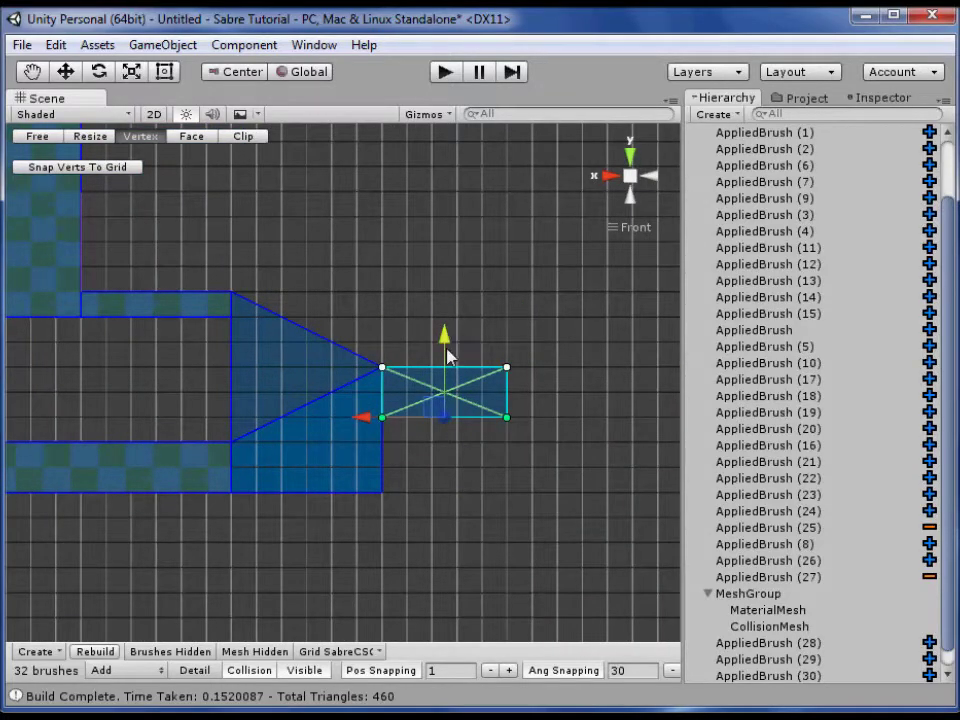
{"action": "left_click_drag", "start_coordinate": [447, 355], "coordinate": [447, 427]}
{"action": "middle_click_drag", "start_coordinate": [512, 362], "coordinate": [439, 381]}
{"action": "left_click_drag", "start_coordinate": [435, 364], "coordinate": [508, 574]}
{"action": "left_click_drag", "start_coordinate": [357, 454], "coordinate": [386, 456]}
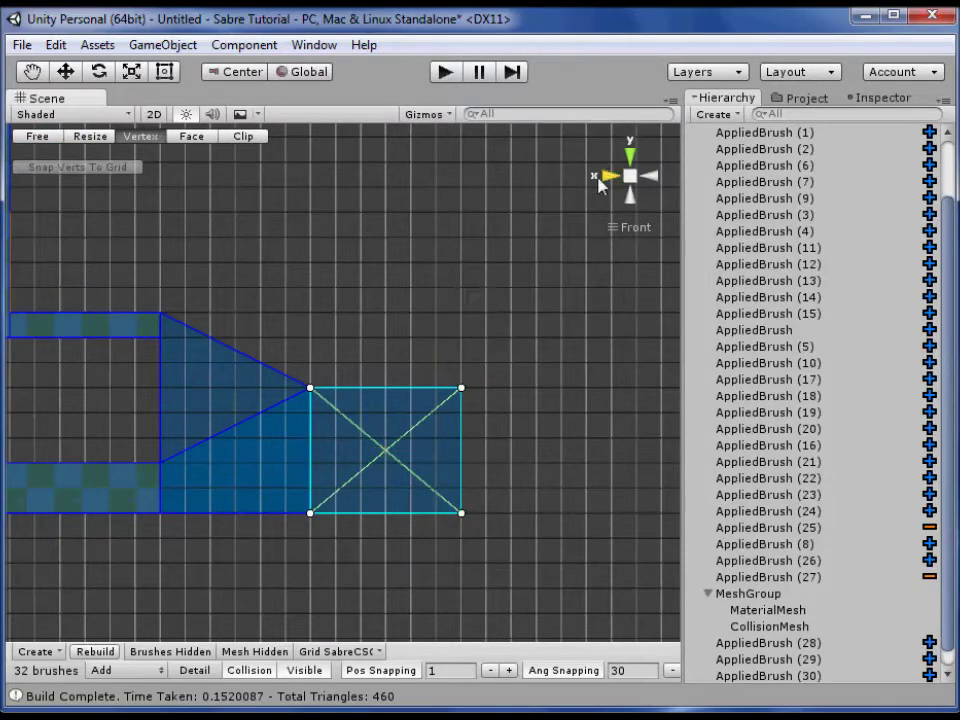
Check the end platform from the top and at an angle, rebuild the level, and display it in Free mode
{"action": "left_click", "coordinate": [634, 153]}
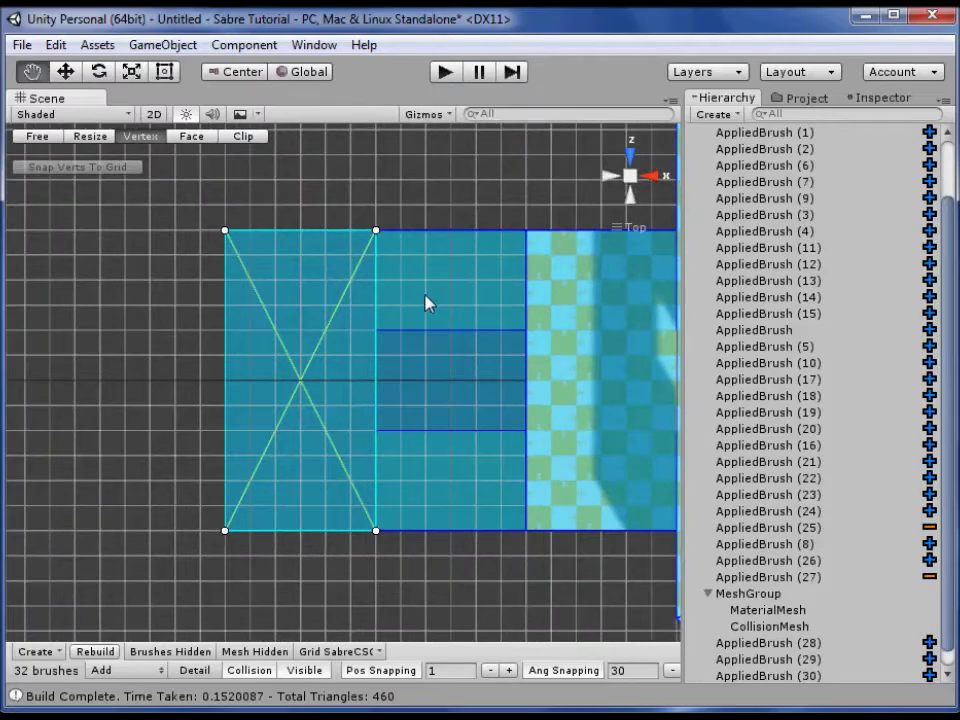
{"action": "middle_click_drag", "start_coordinate": [424, 304], "coordinate": [497, 208]}
{"action": "mouse_move", "coordinate": [376, 394]}
{"action": "left_mouse_down", "text": "alt"}
{"action": "mouse_move", "coordinate": [446, 221]}
{"action": "mouse_move", "coordinate": [508, 105]}
{"action": "mouse_move", "coordinate": [336, 452]}
{"action": "mouse_move", "coordinate": [429, 317]}
{"action": "mouse_move", "coordinate": [514, 268]}
{"action": "mouse_move", "coordinate": [360, 285]}
{"action": "mouse_move", "coordinate": [333, 270]}
{"action": "left_mouse_up", "text": "alt"}
{"action": "left_click", "coordinate": [333, 270]}
{"action": "middle_click_drag", "start_coordinate": [333, 270], "coordinate": [180, 298]}
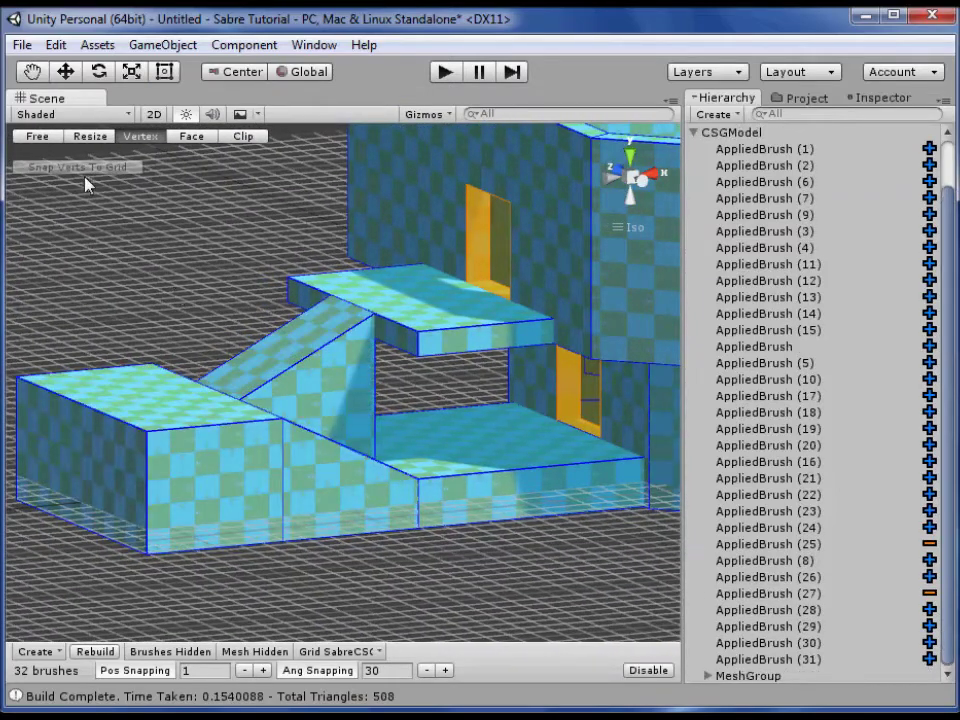
{"action": "left_click", "coordinate": [37, 136]}
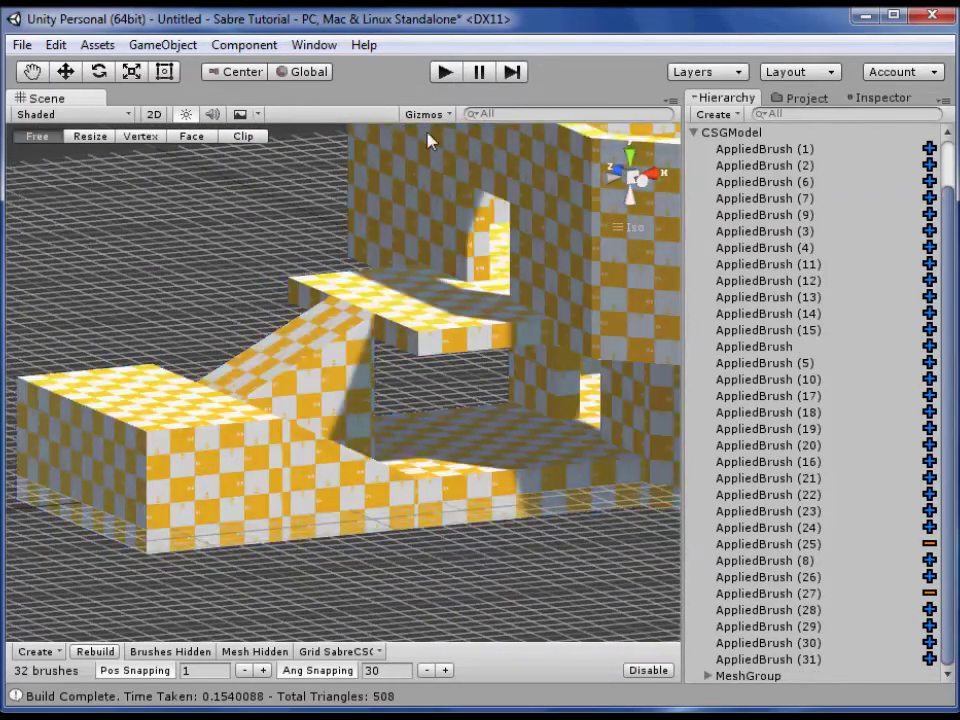
Switch to perspective and fly around and through the level to examine the ramps, platforms, wall openings and interior
{"action": "left_click", "coordinate": [630, 180]}
{"action": "left_click_drag", "start_coordinate": [617, 193], "coordinate": [363, 428], "text": "alt"}
{"action": "right_click_drag", "start_coordinate": [363, 428], "coordinate": [392, 506]}
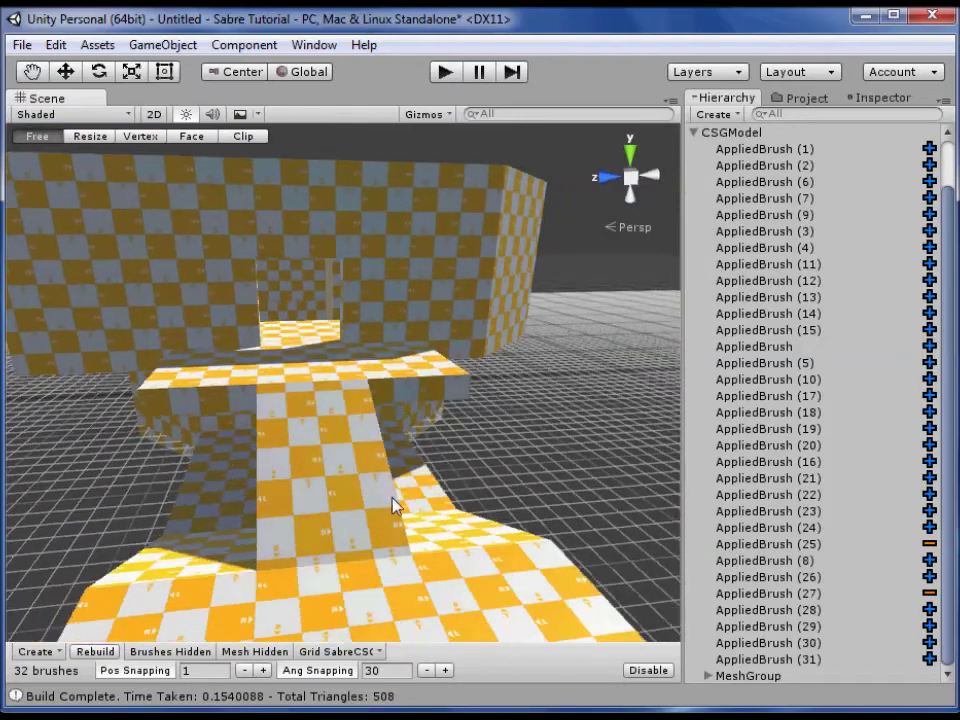
{"action": "right_click_drag", "start_coordinate": [349, 476], "coordinate": [336, 421]}
{"action": "right_click_drag", "start_coordinate": [305, 360], "coordinate": [352, 400]}
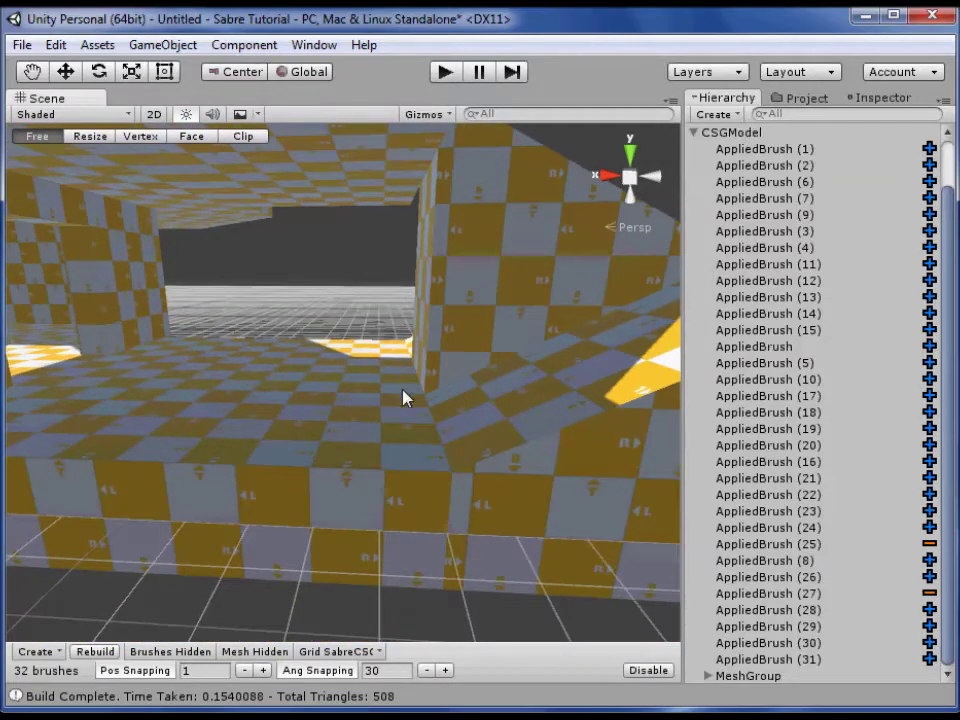
{"action": "right_click_drag", "start_coordinate": [350, 307], "coordinate": [21, 191]}
{"action": "right_click_drag", "start_coordinate": [356, 435], "coordinate": [351, 396]}
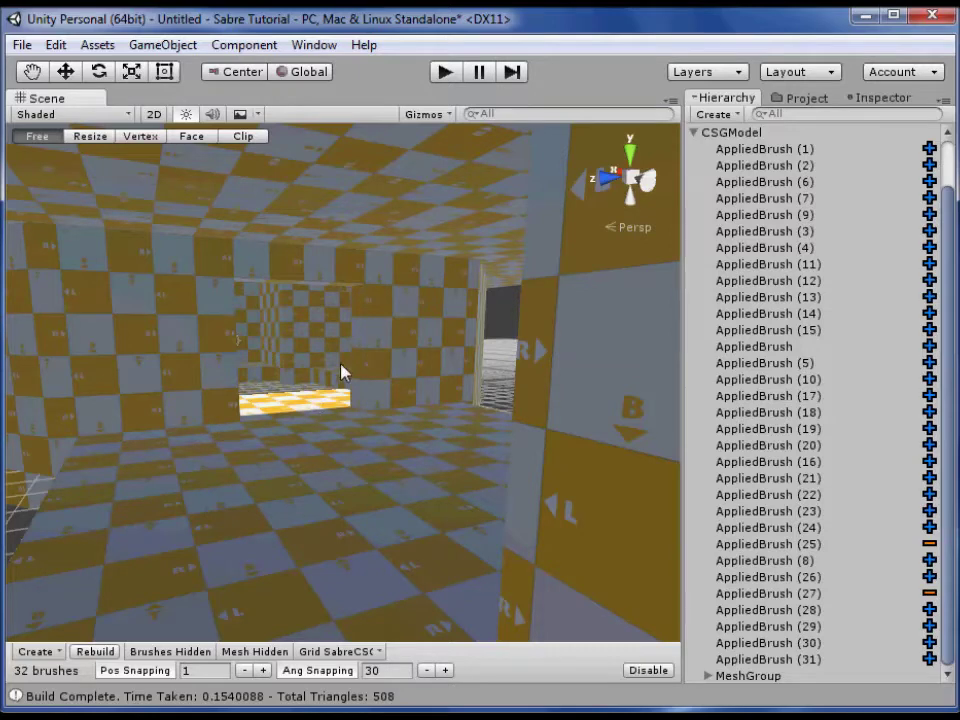
{"action": "right_click_drag", "start_coordinate": [350, 387], "coordinate": [252, 388]}
{"action": "key", "text": "e"}
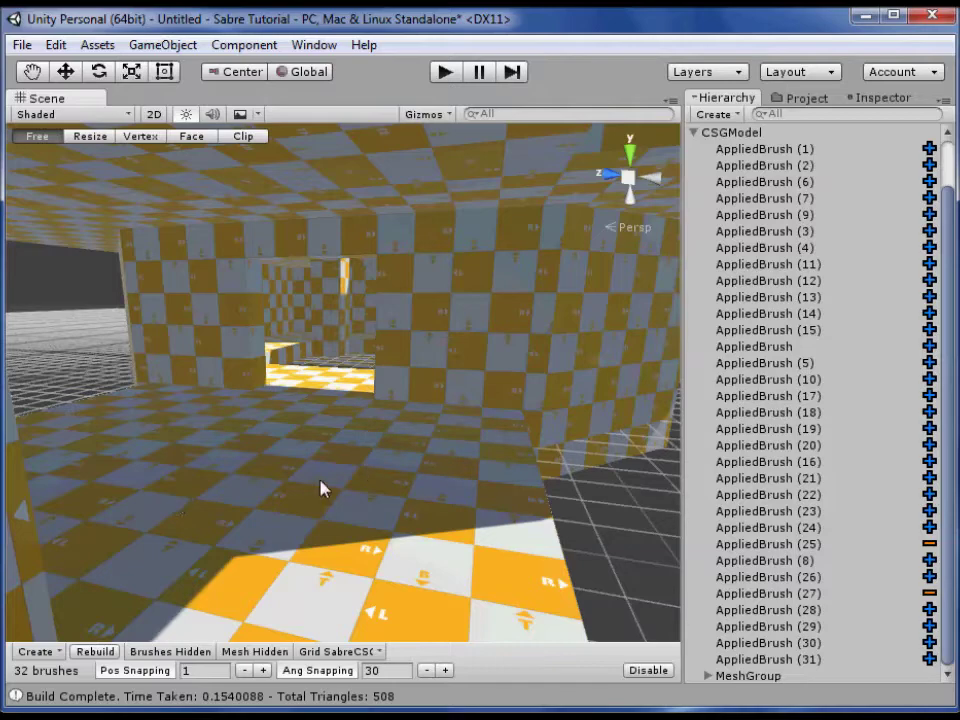
{"action": "key", "text": "s"}
{"action": "right_click_drag", "start_coordinate": [309, 507], "coordinate": [189, 580]}
{"action": "right_click_drag", "start_coordinate": [357, 448], "coordinate": [355, 460]}
{"action": "key", "text": "e"}
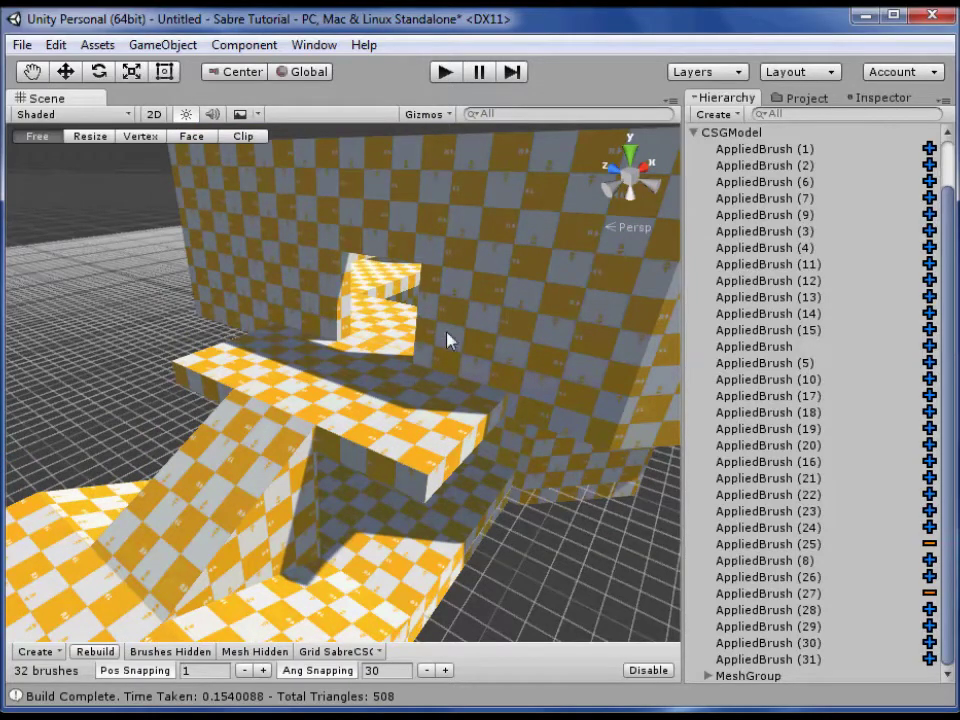
{"action": "right_click_drag", "start_coordinate": [388, 402], "coordinate": [255, 340]}
{"action": "key", "text": "w"}
{"action": "right_click_drag", "start_coordinate": [262, 435], "coordinate": [300, 457]}
In Resize mode, duplicate the lower outside platform and narrow the copy to one unit along the platform's side edge
{"action": "left_click", "coordinate": [88, 137]}
{"action": "mouse_move", "coordinate": [270, 362]}
{"action": "right_mouse_down"}
{"action": "mouse_move", "coordinate": [336, 429]}
{"action": "mouse_move", "coordinate": [313, 400]}
{"action": "right_mouse_up"}
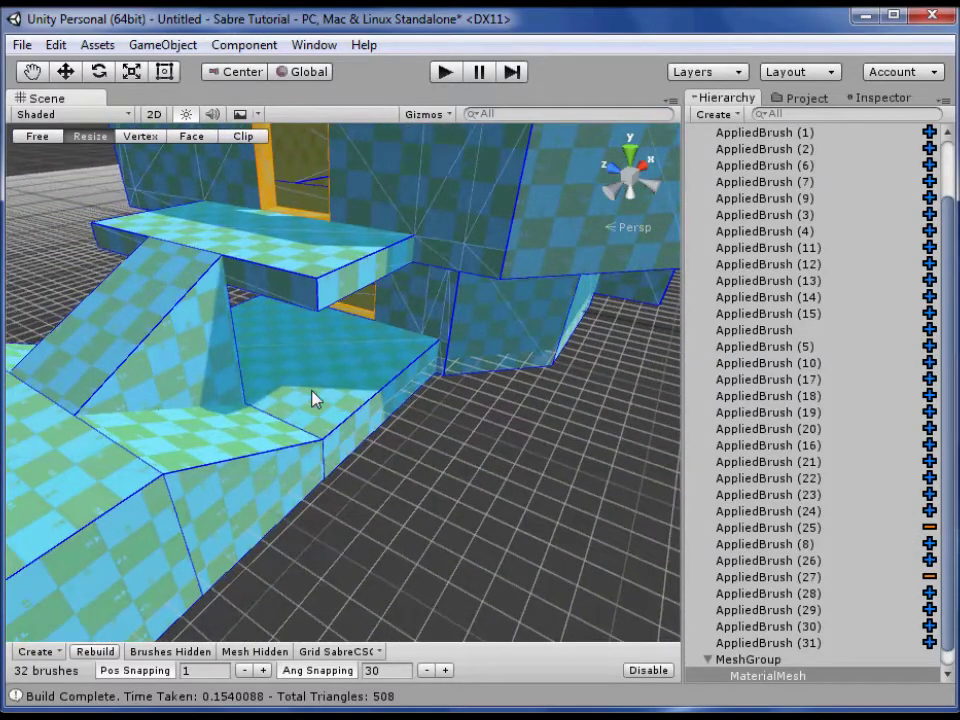
{"action": "left_click", "coordinate": [310, 394]}
{"action": "key", "text": "ctrl+d"}
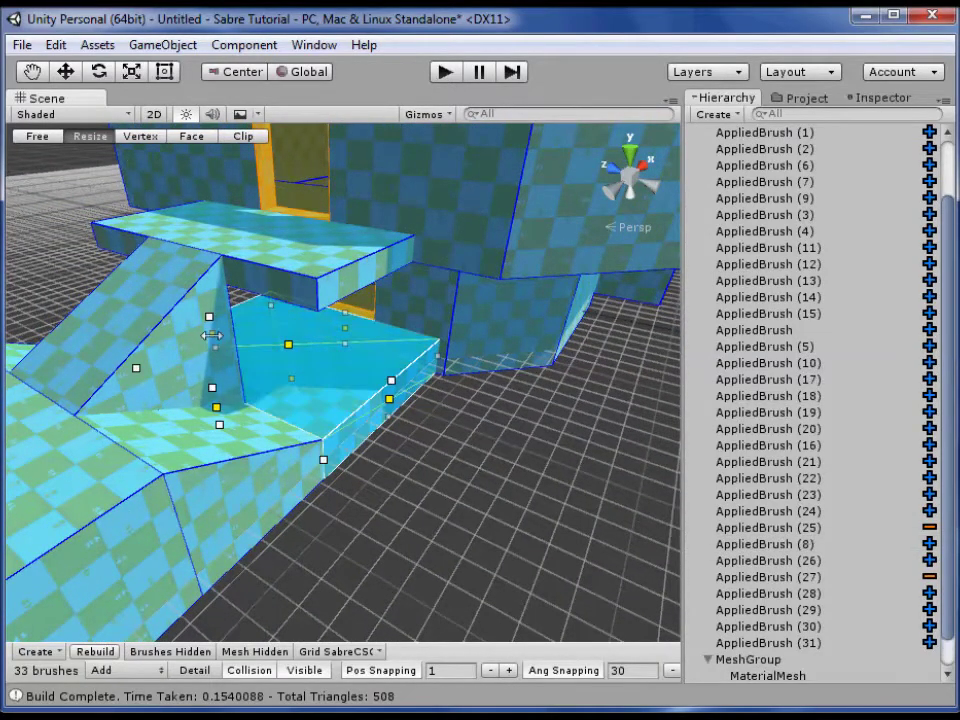
{"action": "left_click_drag", "start_coordinate": [210, 342], "coordinate": [330, 380]}
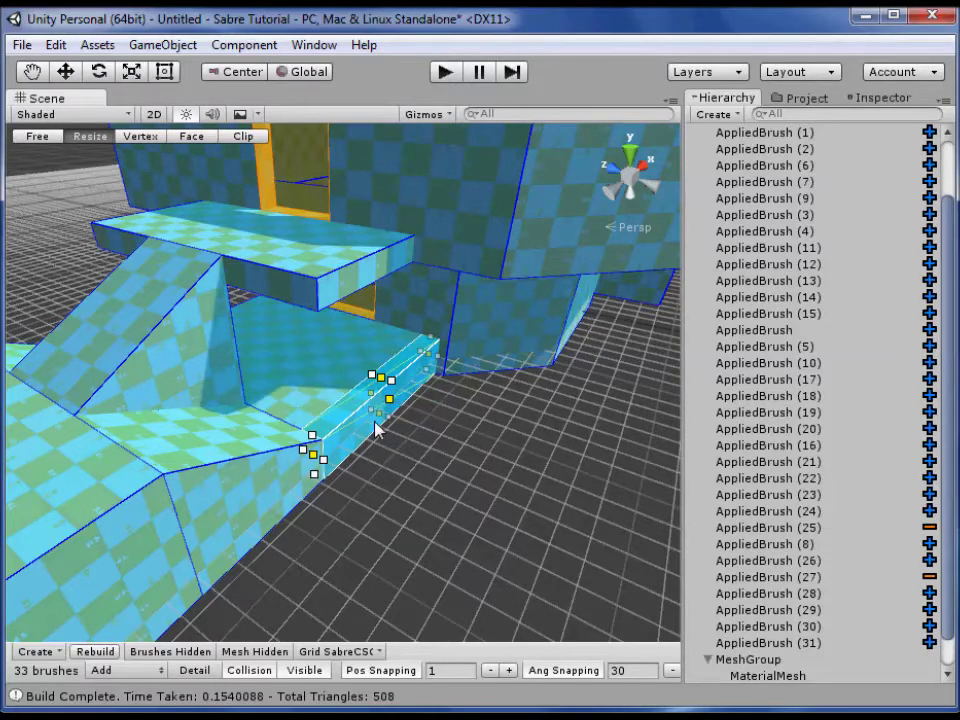
Raise the top of the narrow brush to form a side wall and extend it outward to the end platform's outer edge
{"action": "mouse_move", "coordinate": [381, 429]}
{"action": "right_mouse_down"}
{"action": "mouse_move", "coordinate": [529, 446]}
{"action": "mouse_move", "coordinate": [540, 431]}
{"action": "mouse_move", "coordinate": [355, 400]}
{"action": "right_mouse_up"}
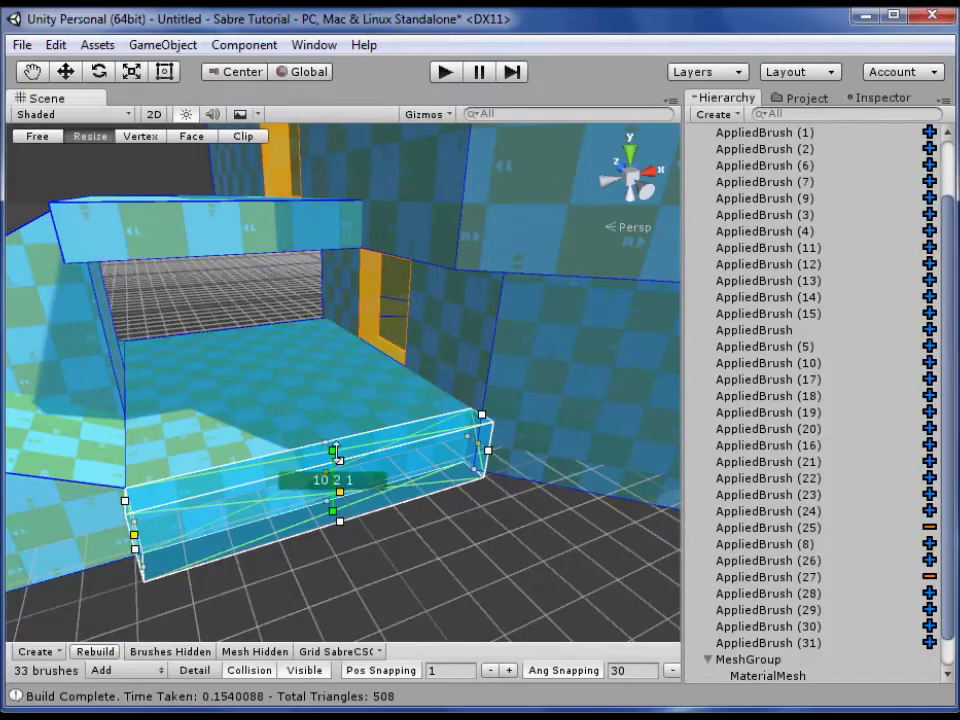
{"action": "left_click_drag", "start_coordinate": [333, 452], "coordinate": [362, 370]}
{"action": "mouse_move", "coordinate": [365, 378]}
{"action": "right_mouse_down"}
{"action": "mouse_move", "coordinate": [343, 426]}
{"action": "mouse_move", "coordinate": [380, 432]}
{"action": "right_mouse_up"}
{"action": "mouse_move", "coordinate": [418, 427]}
{"action": "left_mouse_down"}
{"action": "mouse_move", "coordinate": [257, 456]}
{"action": "mouse_move", "coordinate": [261, 480]}
{"action": "left_mouse_up"}
{"action": "mouse_move", "coordinate": [261, 480]}
{"action": "right_mouse_down"}
{"action": "mouse_move", "coordinate": [259, 490]}
{"action": "mouse_move", "coordinate": [250, 484]}
{"action": "right_mouse_up"}
{"action": "left_click_drag", "start_coordinate": [248, 455], "coordinate": [173, 463]}
Duplicate the side wall above itself, pull the copy's inner end back to the upper building wall, and adjust its height to match
{"action": "mouse_move", "coordinate": [410, 446]}
{"action": "right_mouse_down"}
{"action": "mouse_move", "coordinate": [480, 432]}
{"action": "mouse_move", "coordinate": [491, 414]}
{"action": "mouse_move", "coordinate": [462, 296]}
{"action": "mouse_move", "coordinate": [386, 420]}
{"action": "mouse_move", "coordinate": [328, 456]}
{"action": "mouse_move", "coordinate": [336, 452]}
{"action": "mouse_move", "coordinate": [285, 466]}
{"action": "right_mouse_up"}
{"action": "mouse_move", "coordinate": [284, 466]}
{"action": "left_mouse_down"}
{"action": "mouse_move", "coordinate": [249, 454]}
{"action": "mouse_move", "coordinate": [251, 339]}
{"action": "mouse_move", "coordinate": [228, 314]}
{"action": "left_mouse_up"}
{"action": "mouse_move", "coordinate": [553, 291]}
{"action": "right_mouse_down"}
{"action": "mouse_move", "coordinate": [579, 332]}
{"action": "mouse_move", "coordinate": [617, 304]}
{"action": "mouse_move", "coordinate": [537, 298]}
{"action": "right_mouse_up"}
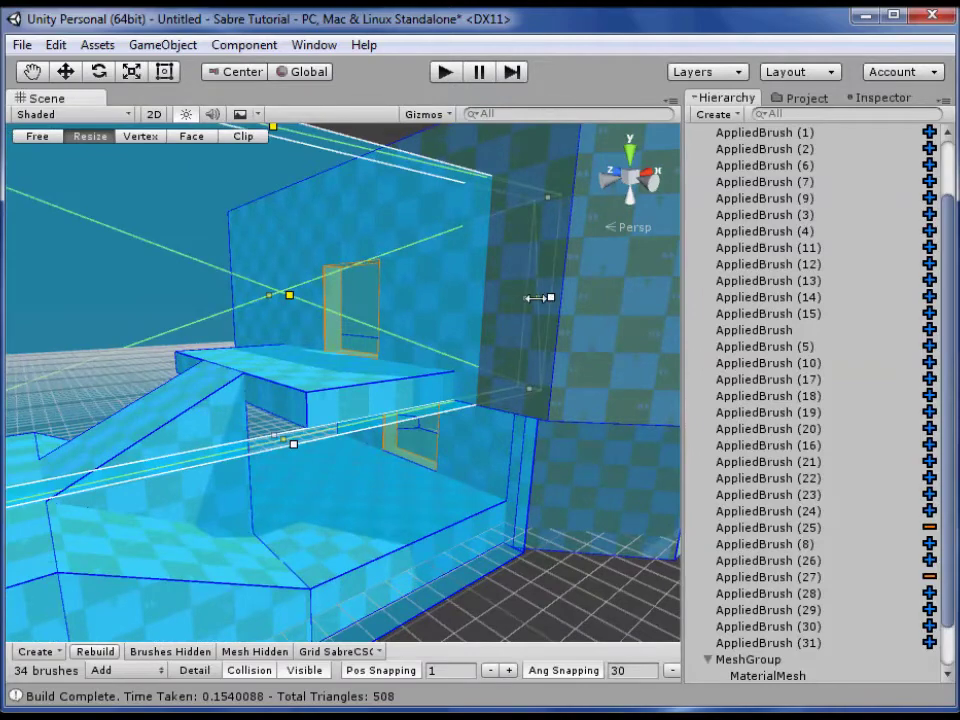
{"action": "left_click_drag", "start_coordinate": [533, 297], "coordinate": [491, 296]}
{"action": "mouse_move", "coordinate": [549, 324]}
{"action": "right_mouse_down"}
{"action": "mouse_move", "coordinate": [381, 336]}
{"action": "mouse_move", "coordinate": [405, 313]}
{"action": "right_mouse_up"}
{"action": "left_click_drag", "start_coordinate": [398, 311], "coordinate": [398, 246]}
Duplicate the tall upper side wall and move the copy to the opposite side of the platforms
{"action": "mouse_move", "coordinate": [289, 369]}
{"action": "right_mouse_down"}
{"action": "mouse_move", "coordinate": [369, 399]}
{"action": "mouse_move", "coordinate": [525, 403]}
{"action": "mouse_move", "coordinate": [568, 418]}
{"action": "mouse_move", "coordinate": [349, 450]}
{"action": "mouse_move", "coordinate": [535, 492]}
{"action": "mouse_move", "coordinate": [494, 386]}
{"action": "right_mouse_up"}
{"action": "mouse_move", "coordinate": [503, 303]}
{"action": "left_mouse_down"}
{"action": "mouse_move", "coordinate": [199, 289]}
{"action": "mouse_move", "coordinate": [150, 305]}
{"action": "left_mouse_up"}
{"action": "right_click_drag", "start_coordinate": [150, 305], "coordinate": [313, 315]}
{"action": "left_click_drag", "start_coordinate": [314, 336], "coordinate": [296, 338]}
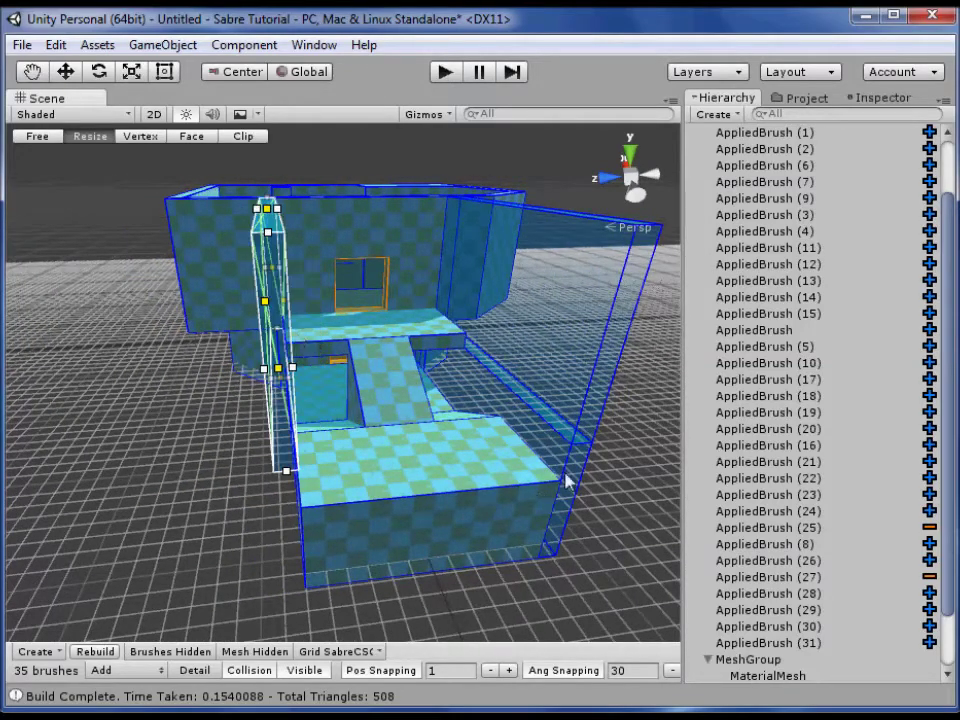
Duplicate the lower side wall and place the copy along the opposite side of the platforms, beneath the upper wall
{"action": "left_click", "coordinate": [580, 475]}
{"action": "key", "text": "ctrl+d"}
{"action": "mouse_move", "coordinate": [574, 499]}
{"action": "left_mouse_down"}
{"action": "mouse_move", "coordinate": [300, 525]}
{"action": "mouse_move", "coordinate": [369, 596]}
{"action": "mouse_move", "coordinate": [575, 585]}
{"action": "mouse_move", "coordinate": [236, 506]}
{"action": "left_mouse_up"}
{"action": "left_click", "coordinate": [332, 550]}
{"action": "left_click", "coordinate": [343, 489]}
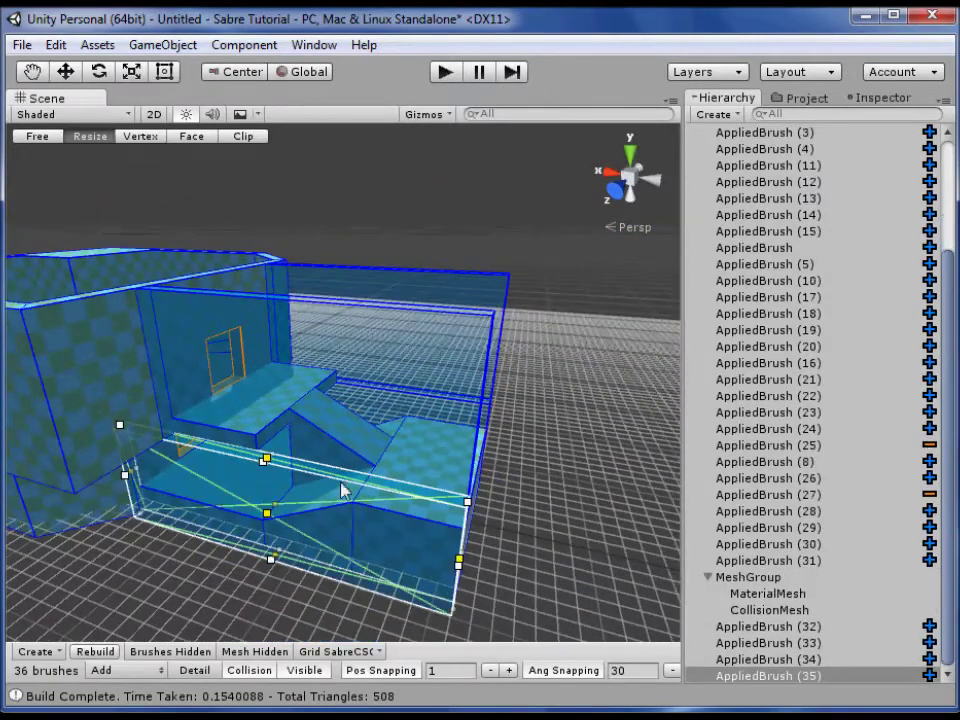
{"action": "left_click_drag", "start_coordinate": [343, 489], "coordinate": [364, 473], "text": "alt"}
{"action": "left_click", "coordinate": [363, 472]}
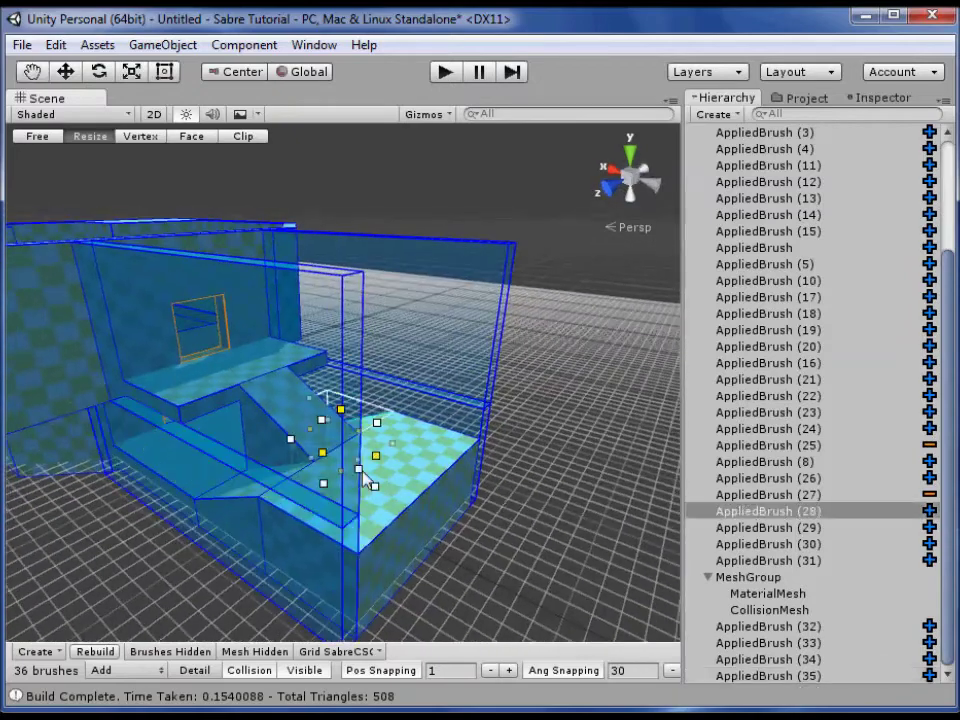
Duplicate the outer end platform and reduce the copy to a 1-unit-thick end wall extended across the ends of both side walls
{"action": "left_click", "coordinate": [431, 467]}
{"action": "left_click", "coordinate": [416, 514]}
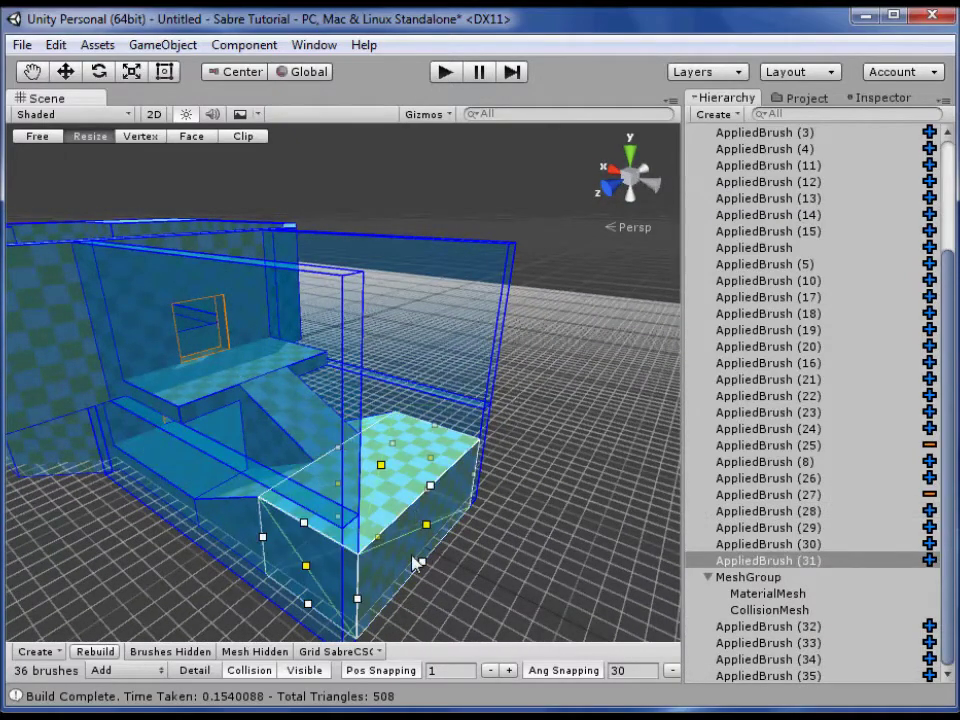
{"action": "key", "text": "ctrl+d"}
{"action": "left_click_drag", "start_coordinate": [374, 501], "coordinate": [416, 529]}
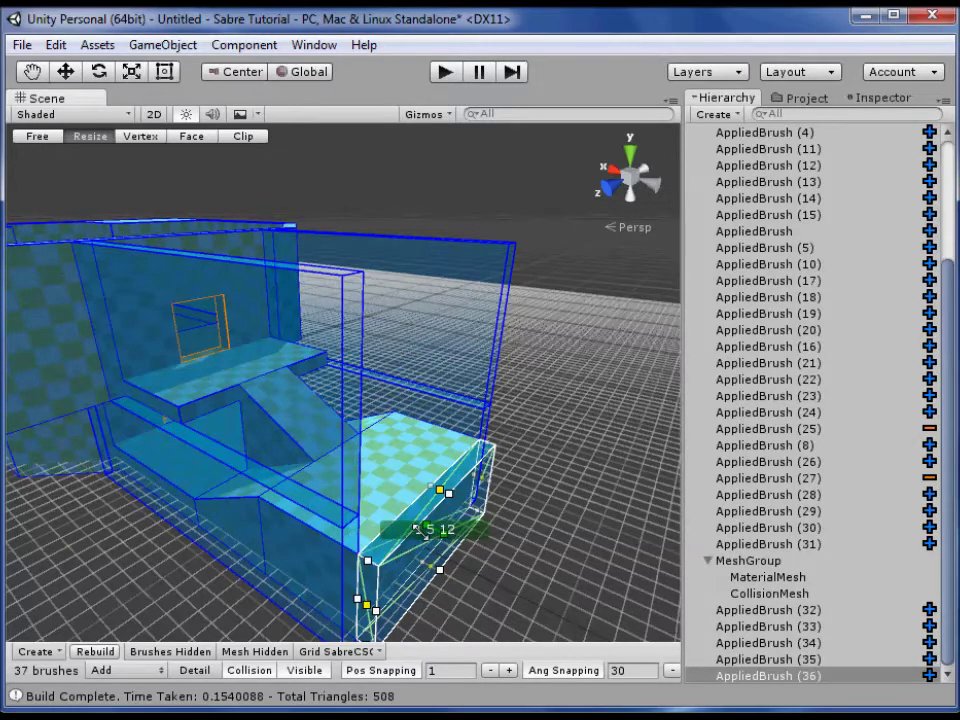
{"action": "mouse_move", "coordinate": [486, 480]}
{"action": "left_mouse_down"}
{"action": "mouse_move", "coordinate": [496, 462]}
{"action": "mouse_move", "coordinate": [490, 470]}
{"action": "left_mouse_up"}
{"action": "left_click_drag", "start_coordinate": [368, 605], "coordinate": [362, 612]}
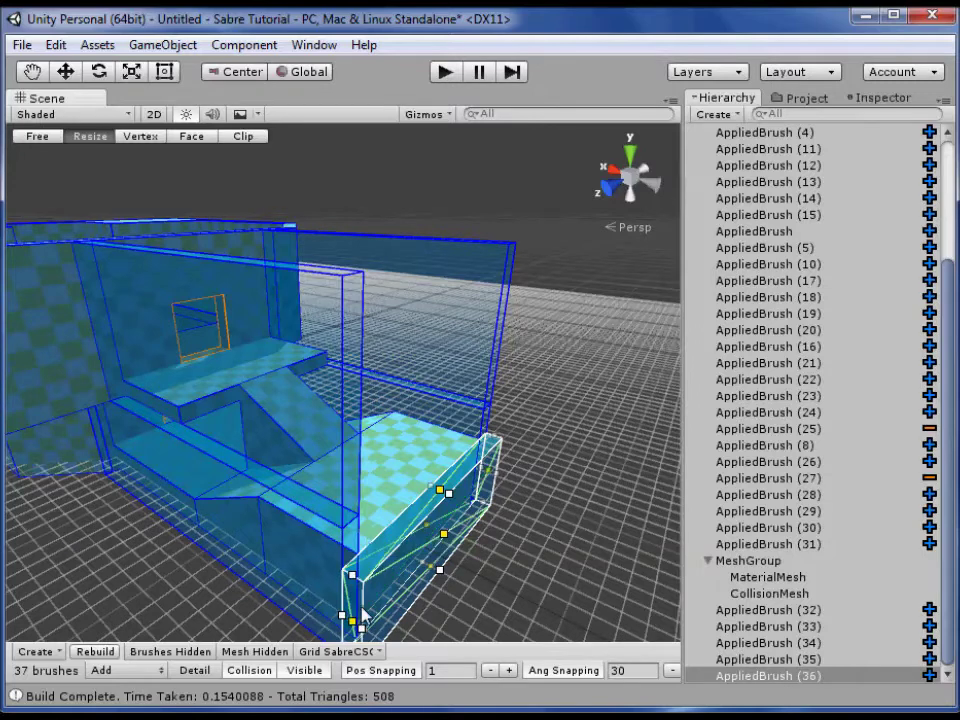
Raise the end wall's top level with the tall side walls and rebuild the level mesh
{"action": "left_click_drag", "start_coordinate": [437, 490], "coordinate": [434, 373]}
{"action": "left_click_drag", "start_coordinate": [464, 282], "coordinate": [465, 260]}
{"action": "left_click", "coordinate": [499, 208]}
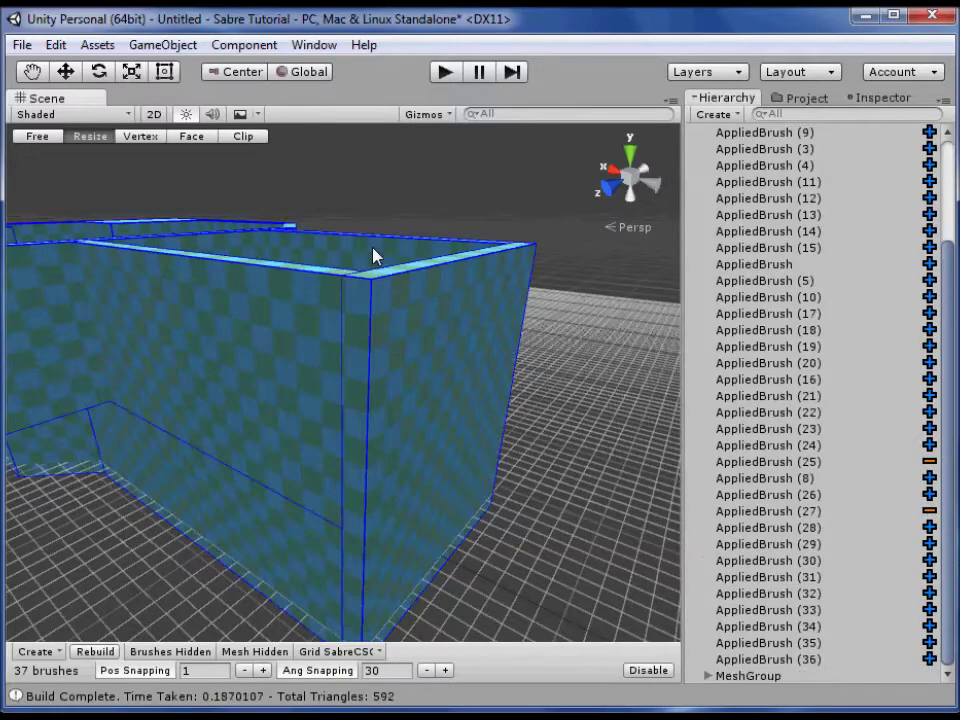
Extend the lower ramp on the -Z side of the central ramp outward by 2 units, past the side wall
{"action": "left_click_drag", "start_coordinate": [180, 240], "coordinate": [333, 434], "text": "alt"}
{"action": "mouse_move", "coordinate": [331, 428]}
{"action": "right_mouse_down"}
{"action": "mouse_move", "coordinate": [181, 471]}
{"action": "mouse_move", "coordinate": [43, 438]}
{"action": "mouse_move", "coordinate": [4, 405]}
{"action": "mouse_move", "coordinate": [120, 285]}
{"action": "mouse_move", "coordinate": [231, 240]}
{"action": "mouse_move", "coordinate": [330, 388]}
{"action": "mouse_move", "coordinate": [720, 343]}
{"action": "mouse_move", "coordinate": [311, 375]}
{"action": "mouse_move", "coordinate": [639, 360]}
{"action": "mouse_move", "coordinate": [429, 403]}
{"action": "mouse_move", "coordinate": [500, 395]}
{"action": "mouse_move", "coordinate": [551, 360]}
{"action": "mouse_move", "coordinate": [396, 476]}
{"action": "mouse_move", "coordinate": [49, 514]}
{"action": "mouse_move", "coordinate": [51, 491]}
{"action": "mouse_move", "coordinate": [204, 409]}
{"action": "mouse_move", "coordinate": [424, 334]}
{"action": "mouse_move", "coordinate": [375, 394]}
{"action": "mouse_move", "coordinate": [421, 455]}
{"action": "right_mouse_up"}
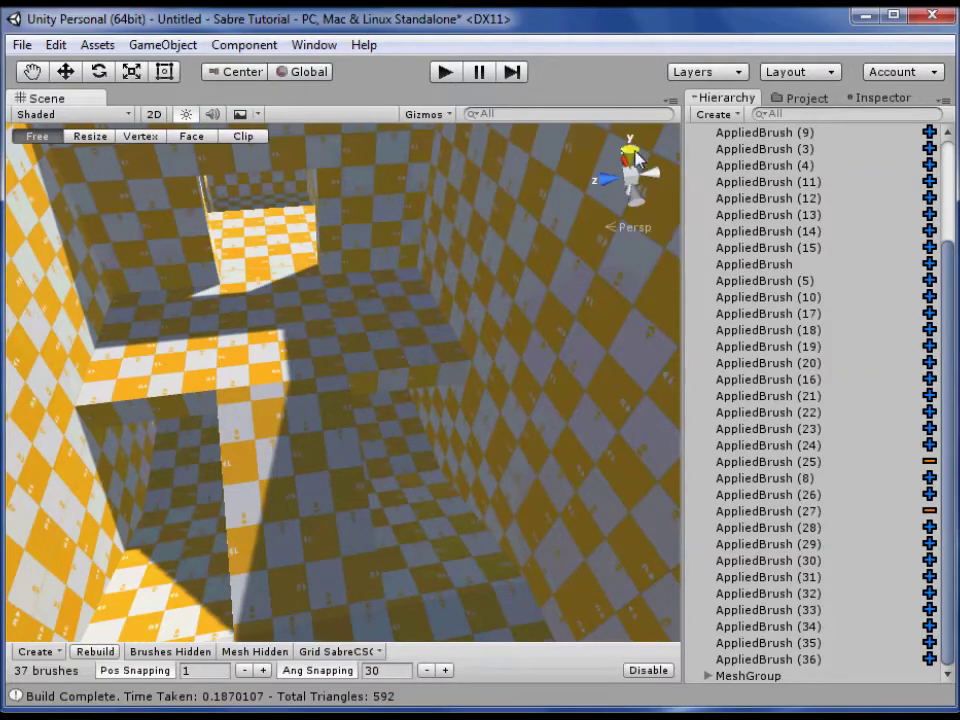
{"action": "left_click", "coordinate": [632, 154]}
{"action": "middle_click_drag", "start_coordinate": [280, 328], "coordinate": [368, 246]}
{"action": "left_click", "coordinate": [630, 177]}
{"action": "left_click", "coordinate": [370, 325]}
{"action": "left_click", "coordinate": [90, 136]}
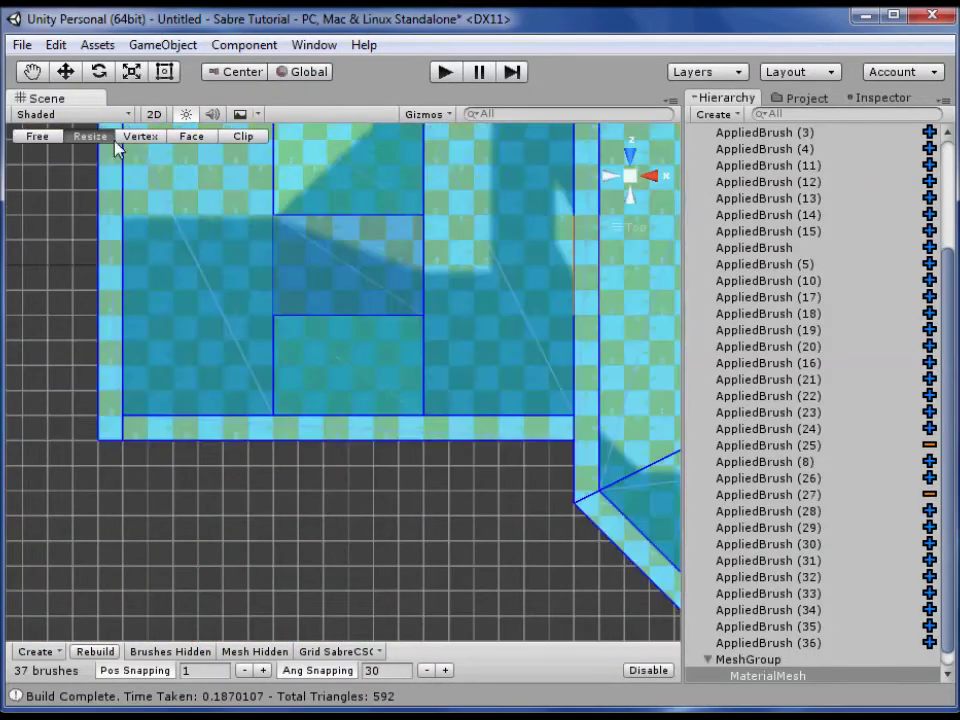
{"action": "left_click", "coordinate": [330, 407]}
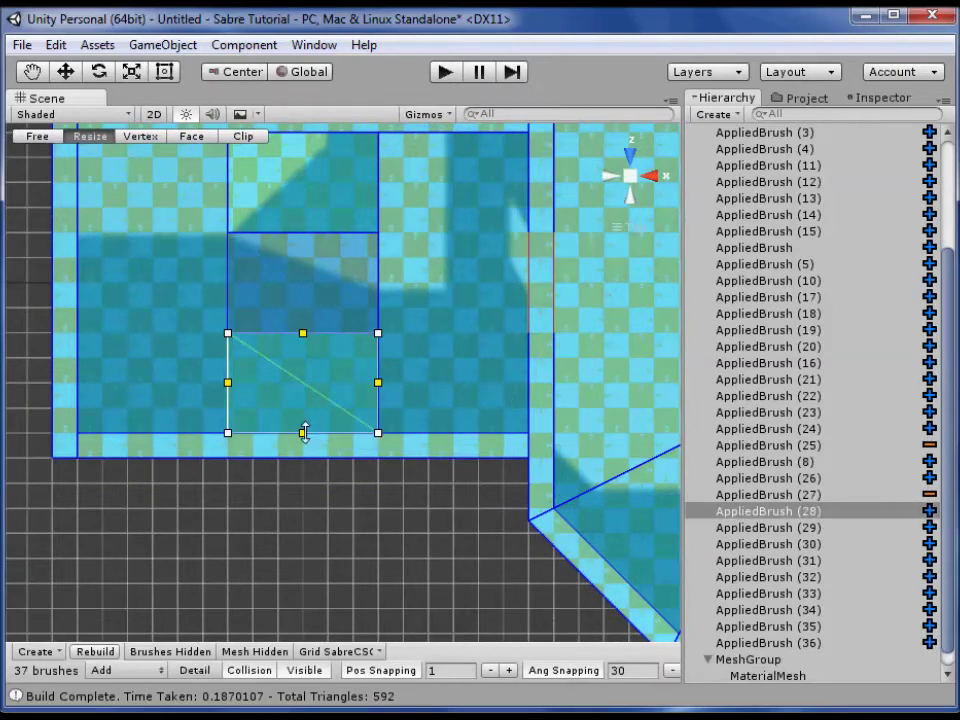
{"action": "left_click_drag", "start_coordinate": [302, 440], "coordinate": [301, 482]}
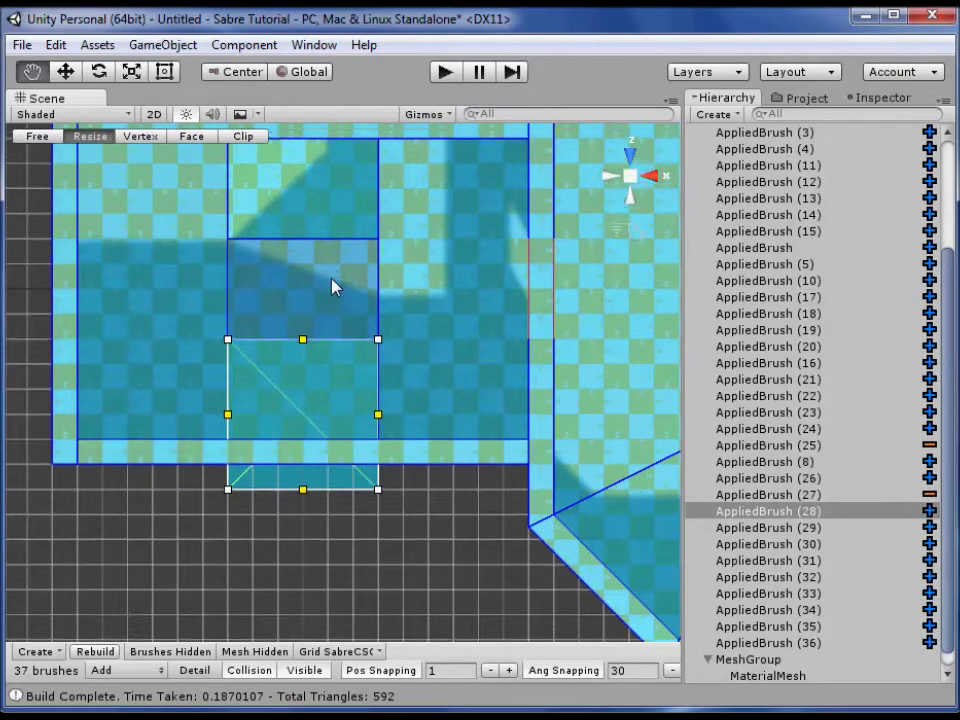
Extend the matching lower ramp on the +Z side outward by 2 units, past the opposite side wall
{"action": "middle_click_drag", "start_coordinate": [332, 285], "coordinate": [333, 407]}
{"action": "left_click", "coordinate": [300, 337]}
{"action": "middle_click_drag", "start_coordinate": [332, 253], "coordinate": [332, 311]}
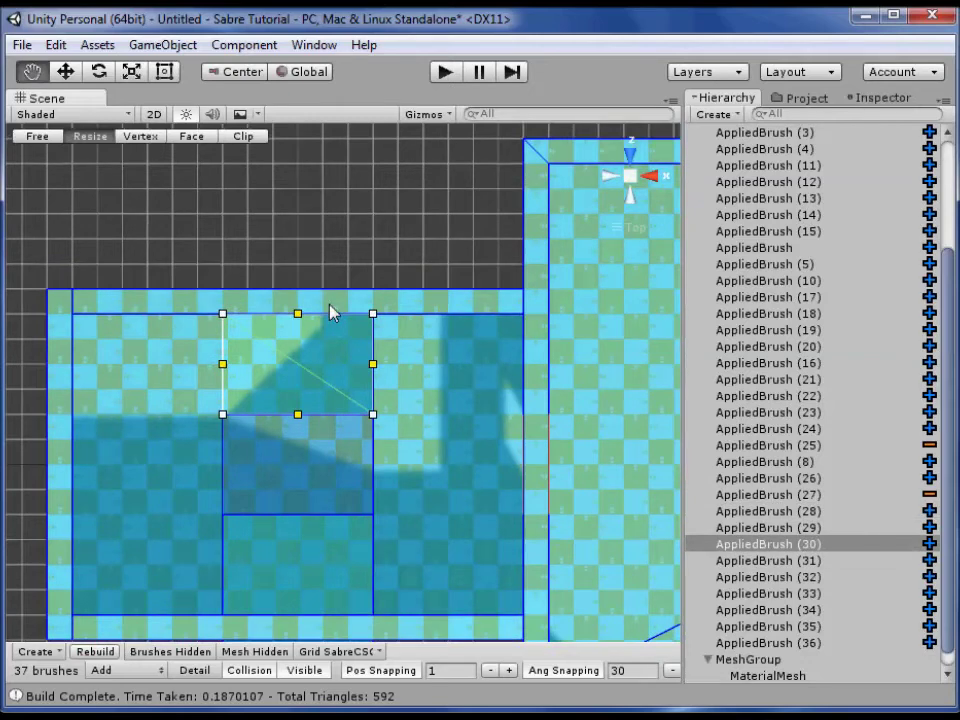
{"action": "left_click_drag", "start_coordinate": [297, 315], "coordinate": [296, 265]}
Move both stacked side walls on the +Z side outward by 2 units to the extended ramp's edge
{"action": "left_click", "coordinate": [180, 321]}
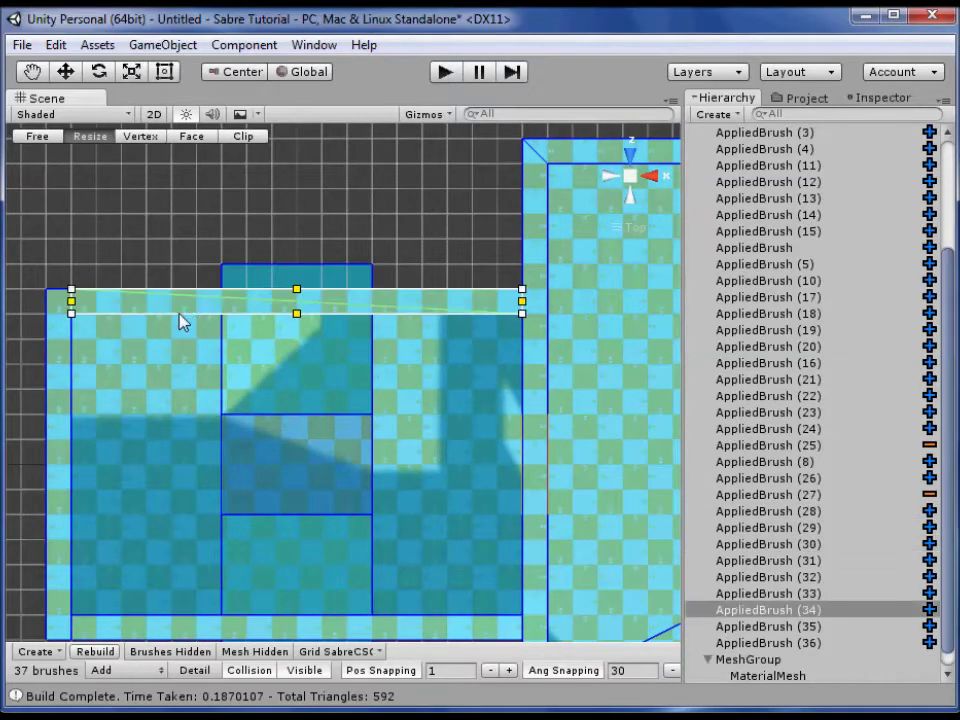
{"action": "left_click_drag", "start_coordinate": [220, 307], "coordinate": [213, 265]}
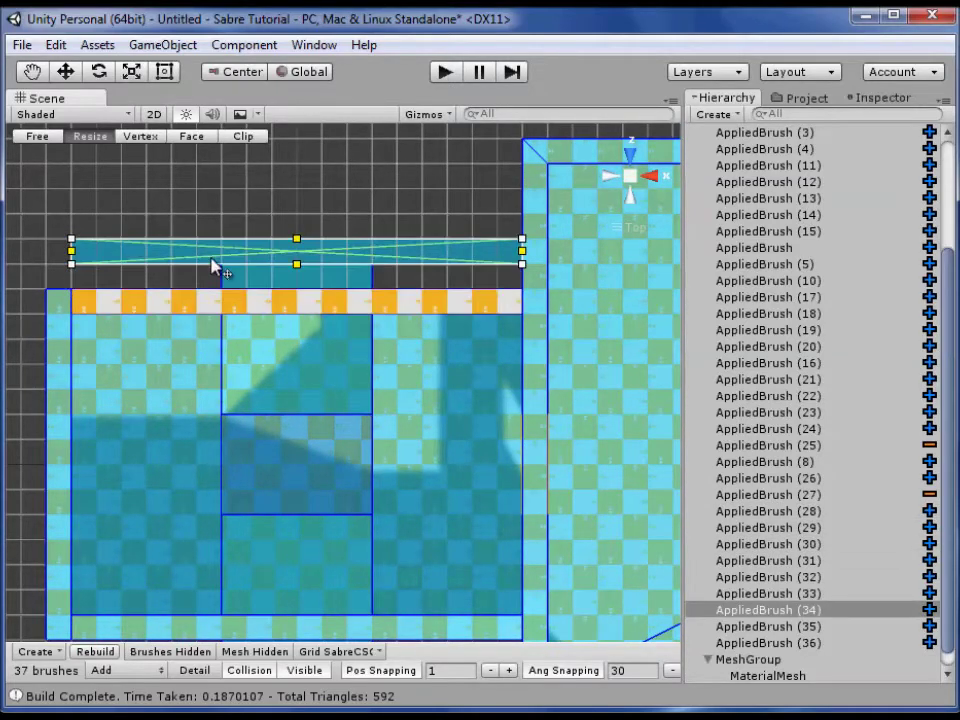
{"action": "left_click", "coordinate": [174, 314]}
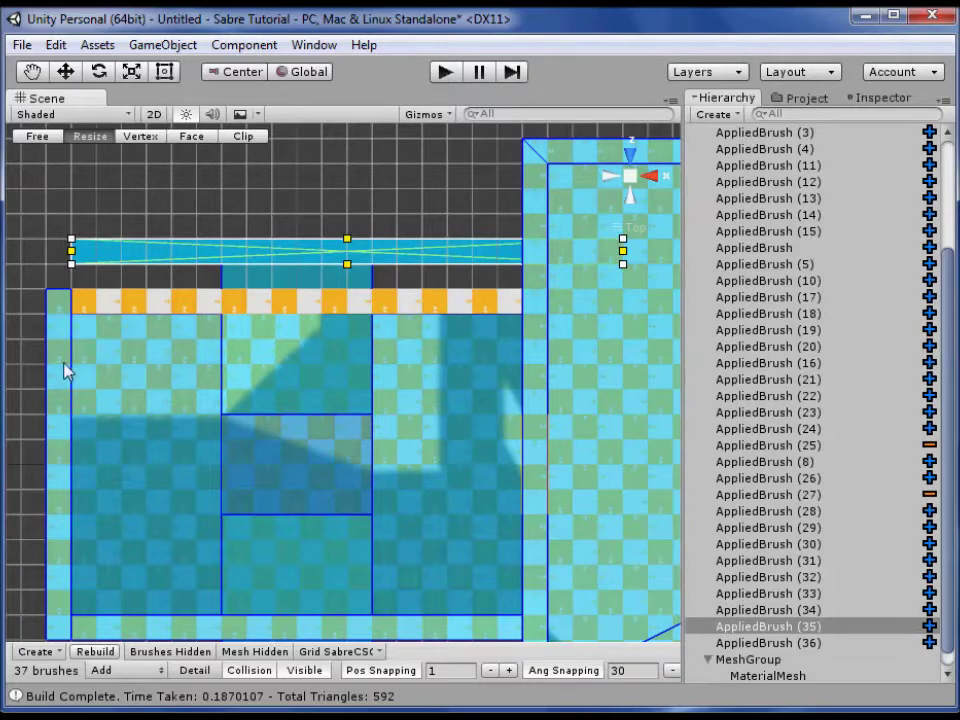
Lengthen the end wall by 2 units at each end to span the widened area
{"action": "left_click", "coordinate": [63, 370]}
{"action": "left_click_drag", "start_coordinate": [58, 290], "coordinate": [60, 248]}
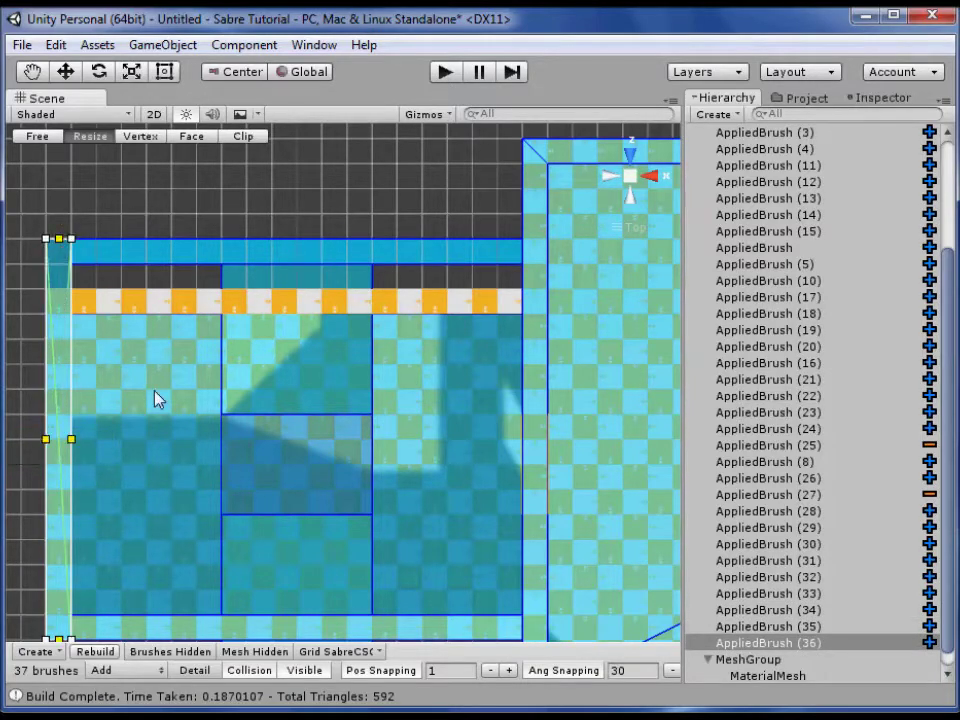
{"action": "middle_click_drag", "start_coordinate": [155, 400], "coordinate": [242, 253]}
{"action": "left_click_drag", "start_coordinate": [116, 484], "coordinate": [117, 533]}
Move the upper side wall on the -Z side outward by 2 units and extend the end platform to meet it
{"action": "left_click", "coordinate": [293, 480]}
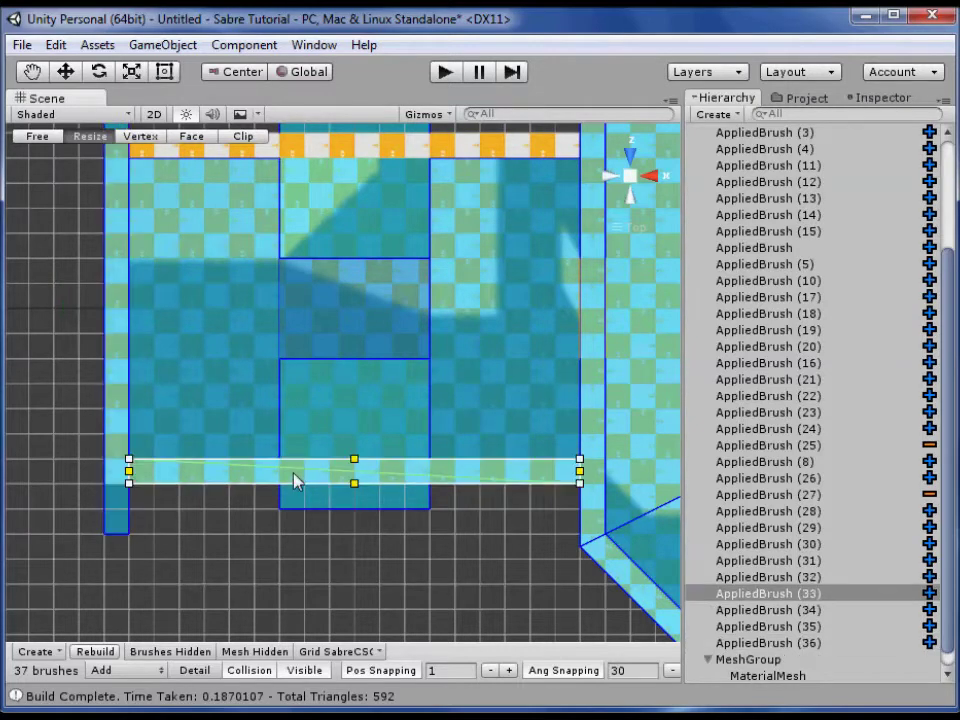
{"action": "left_click_drag", "start_coordinate": [293, 480], "coordinate": [288, 527]}
{"action": "left_click", "coordinate": [240, 440]}
{"action": "left_click_drag", "start_coordinate": [204, 458], "coordinate": [204, 509]}
Resize the upper platform in front of the wall opening to 4 by 8 units, keeping it against the building wall
{"action": "middle_click_drag", "start_coordinate": [560, 620], "coordinate": [433, 583]}
{"action": "left_click", "coordinate": [403, 399]}
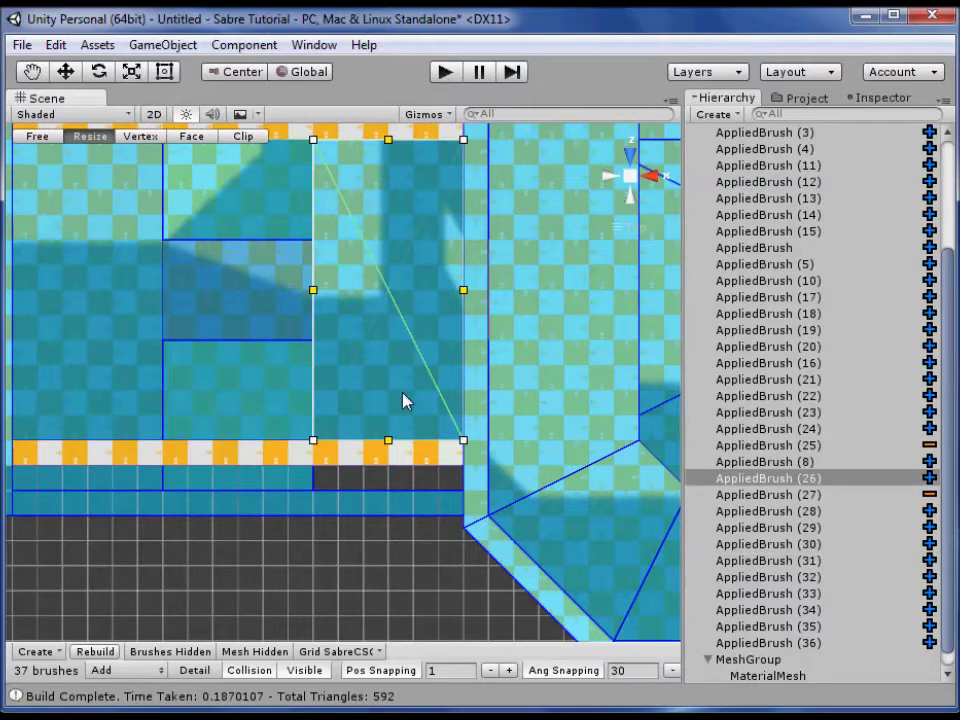
{"action": "middle_click_drag", "start_coordinate": [403, 399], "coordinate": [373, 485]}
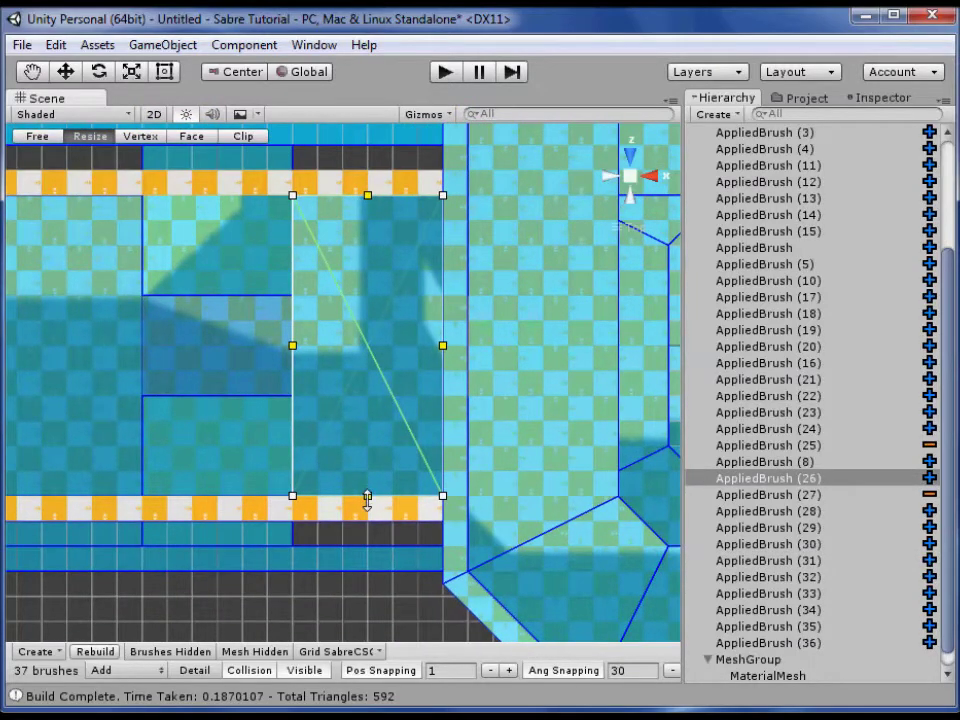
{"action": "mouse_move", "coordinate": [368, 493]}
{"action": "left_mouse_down"}
{"action": "mouse_move", "coordinate": [368, 370]}
{"action": "mouse_move", "coordinate": [368, 396]}
{"action": "left_mouse_up"}
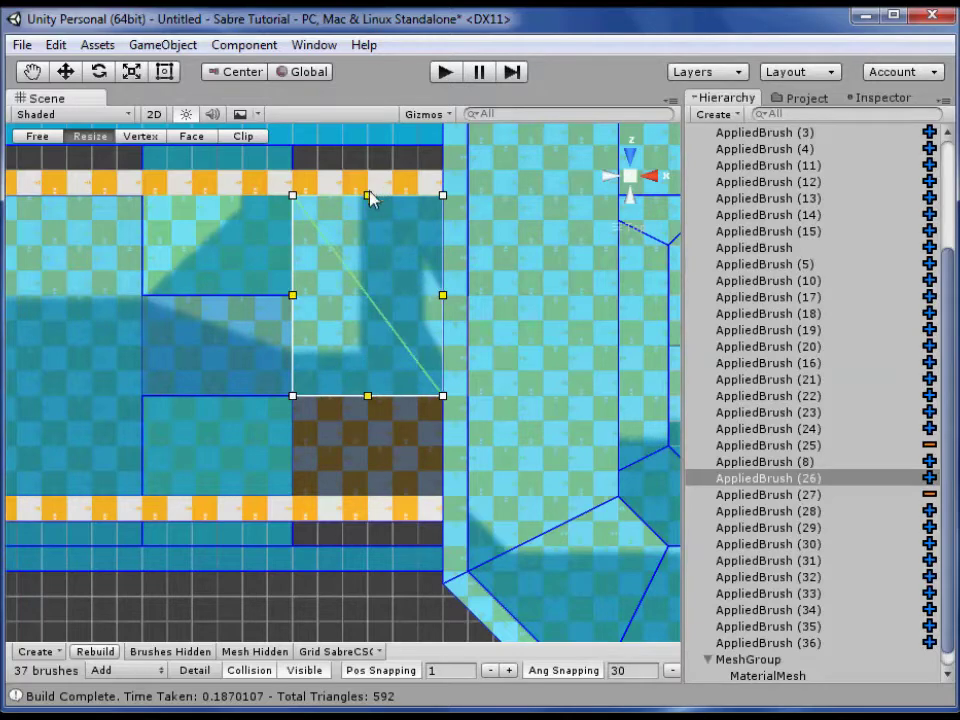
{"action": "left_click_drag", "start_coordinate": [369, 208], "coordinate": [368, 292]}
{"action": "middle_click_drag", "start_coordinate": [369, 429], "coordinate": [340, 455]}
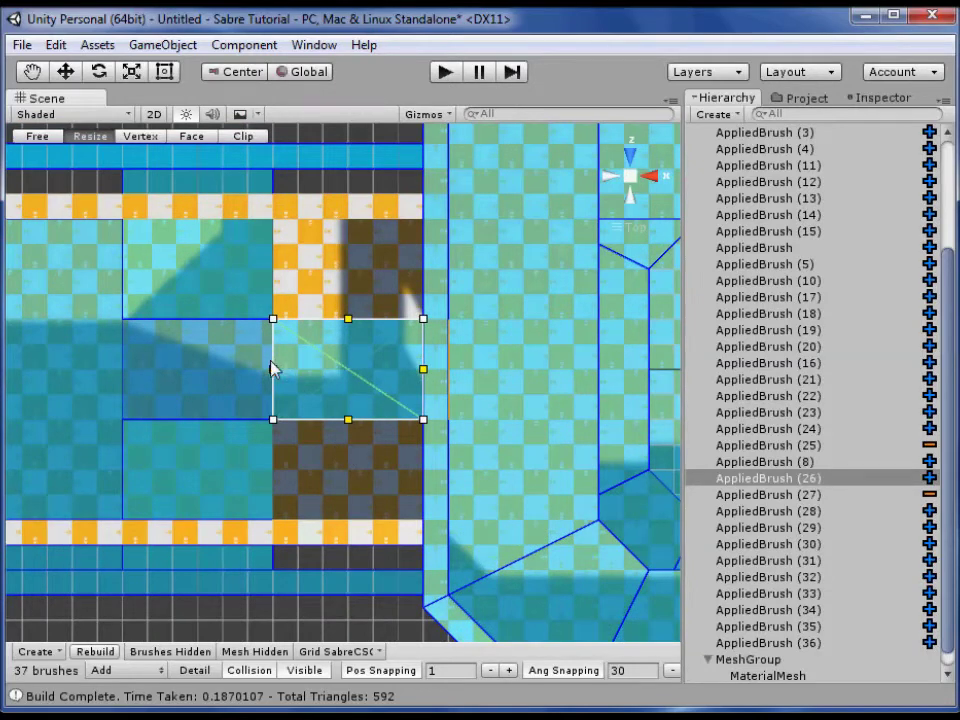
{"action": "mouse_move", "coordinate": [270, 369]}
{"action": "left_mouse_down"}
{"action": "mouse_move", "coordinate": [349, 369]}
{"action": "mouse_move", "coordinate": [323, 369]}
{"action": "left_mouse_up"}
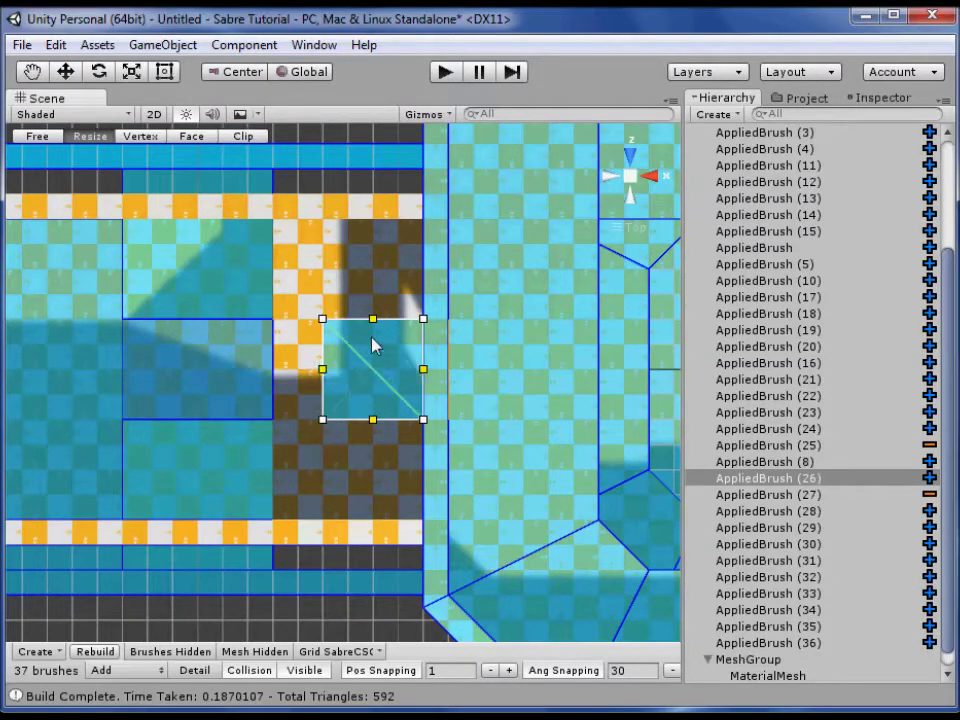
{"action": "left_click_drag", "start_coordinate": [370, 319], "coordinate": [370, 266]}
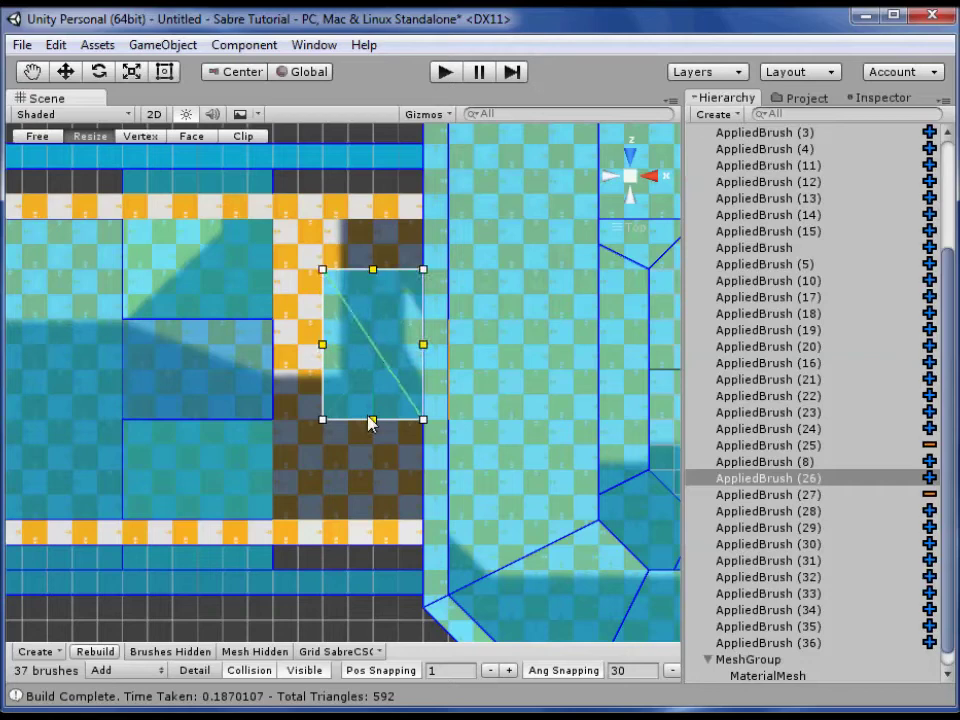
{"action": "left_click_drag", "start_coordinate": [373, 420], "coordinate": [373, 470]}
Duplicate the upper platform as a 2-unit-wide section toward the central ramp and taper its outer corners to the ramp's width
{"action": "key", "text": "ctrl+d"}
{"action": "left_click_drag", "start_coordinate": [360, 376], "coordinate": [318, 377]}
{"action": "key", "text": "space"}
{"action": "left_click_drag", "start_coordinate": [228, 438], "coordinate": [298, 508]}
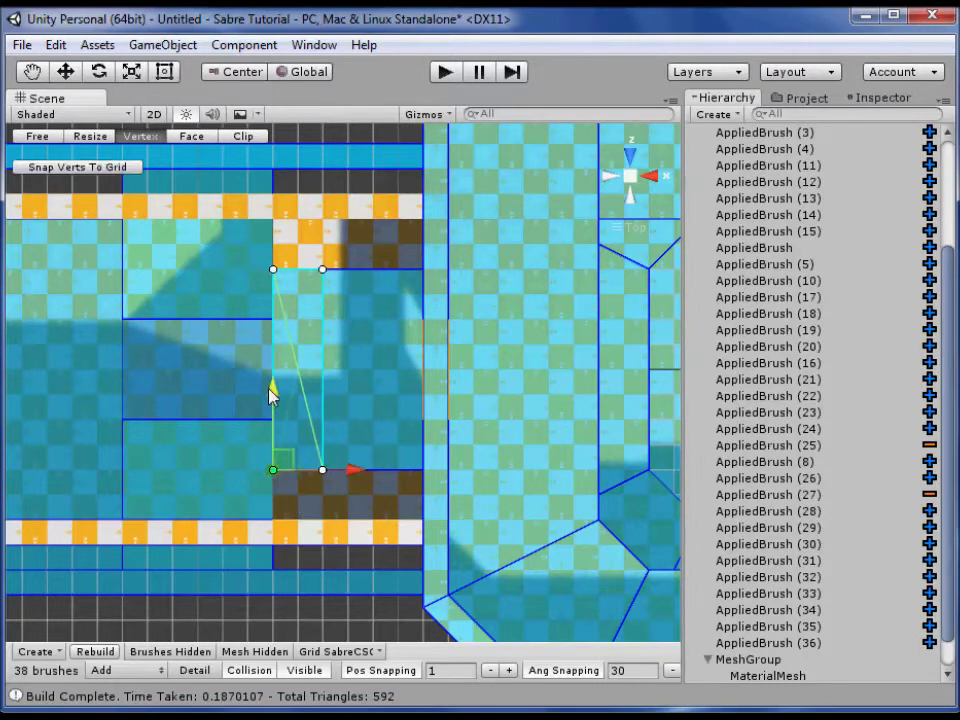
{"action": "left_click_drag", "start_coordinate": [272, 392], "coordinate": [272, 342]}
{"action": "left_click_drag", "start_coordinate": [261, 246], "coordinate": [286, 308]}
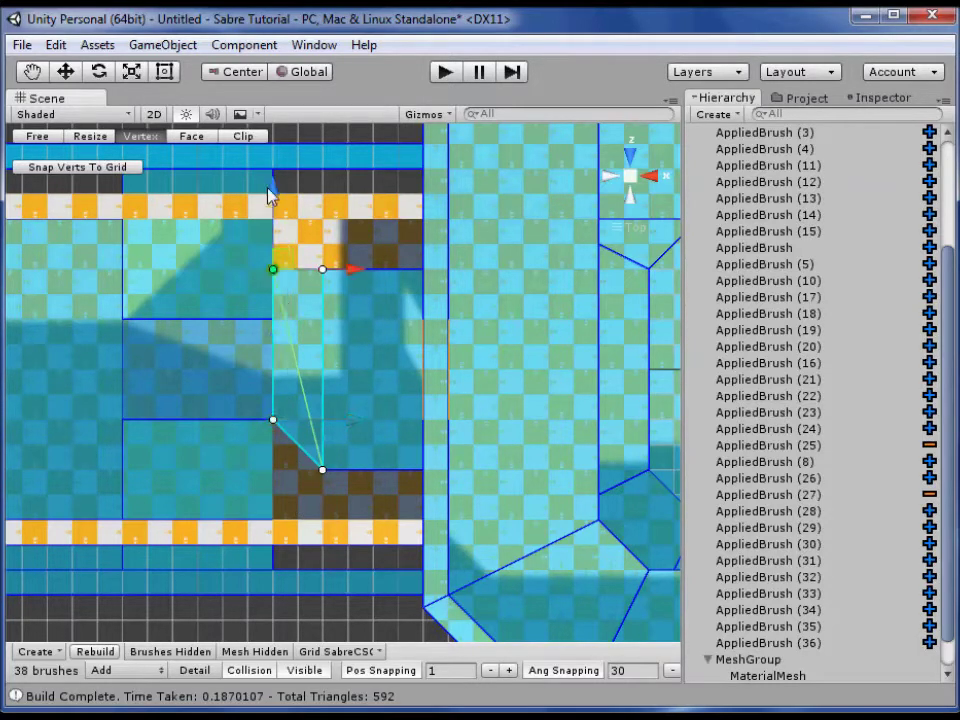
{"action": "left_click_drag", "start_coordinate": [270, 193], "coordinate": [273, 240]}
Move the end platform's +Z edge vertices outward by 2 units to meet the relocated side wall
{"action": "middle_click_drag", "start_coordinate": [213, 294], "coordinate": [281, 334]}
{"action": "left_click", "coordinate": [140, 322]}
{"action": "left_click_drag", "start_coordinate": [47, 275], "coordinate": [230, 303]}
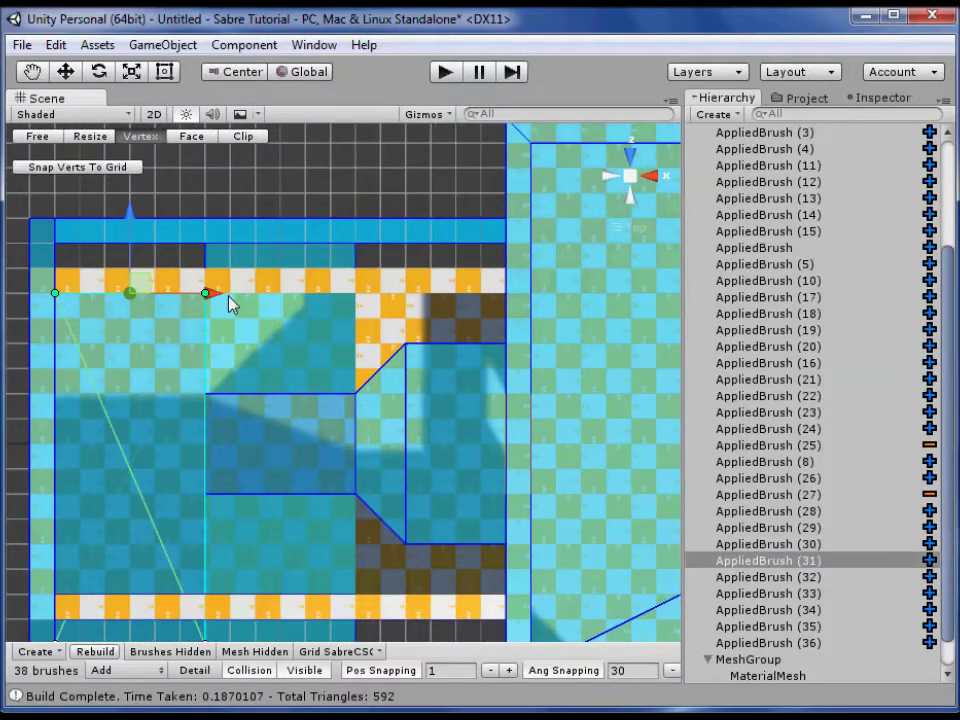
{"action": "left_click_drag", "start_coordinate": [130, 222], "coordinate": [137, 170]}
{"action": "left_click", "coordinate": [277, 202]}
Widen the lower floor below the upper platform by moving its edge vertices outward 2 units on both sides
{"action": "middle_click_drag", "start_coordinate": [319, 370], "coordinate": [321, 230]}
{"action": "left_click", "coordinate": [398, 437]}
{"action": "middle_click_drag", "start_coordinate": [395, 443], "coordinate": [292, 458]}
{"action": "left_click_drag", "start_coordinate": [186, 430], "coordinate": [535, 545]}
{"action": "left_click_drag", "start_coordinate": [392, 413], "coordinate": [388, 460]}
{"action": "middle_click_drag", "start_coordinate": [462, 376], "coordinate": [447, 198]}
{"action": "left_click_drag", "start_coordinate": [510, 345], "coordinate": [253, 274]}
{"action": "left_click_drag", "start_coordinate": [370, 240], "coordinate": [366, 195]}
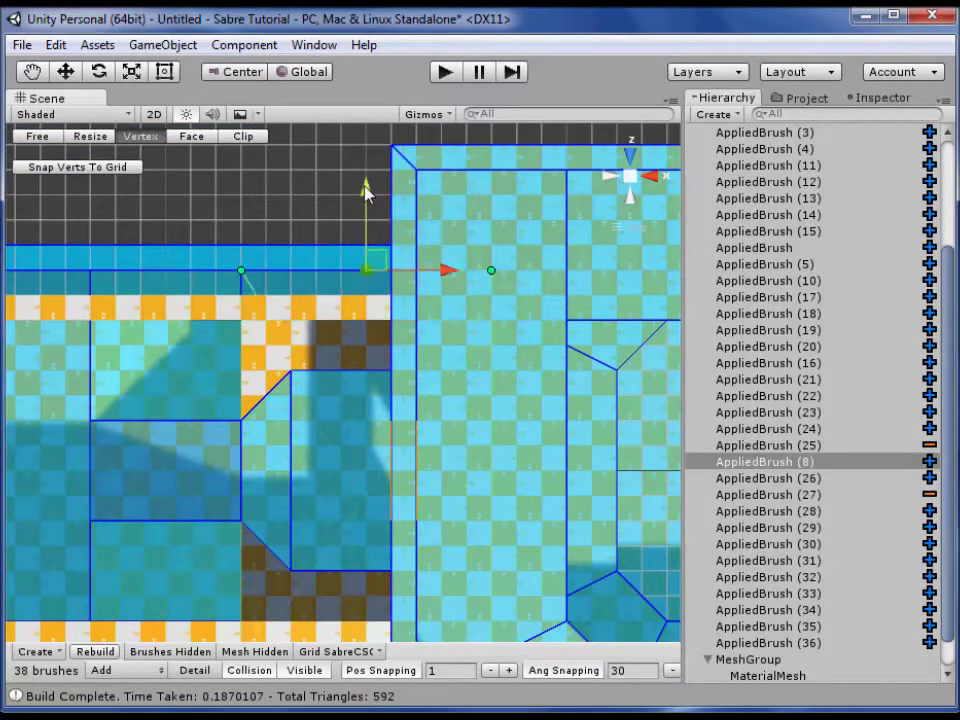
{"action": "left_click", "coordinate": [286, 219]}
Rebuild the level mesh with the widened brushes
{"action": "middle_click_drag", "start_coordinate": [216, 361], "coordinate": [324, 313]}
{"action": "scroll", "coordinate": [324, 313], "scroll_direction": "down", "scroll_amount": 4}
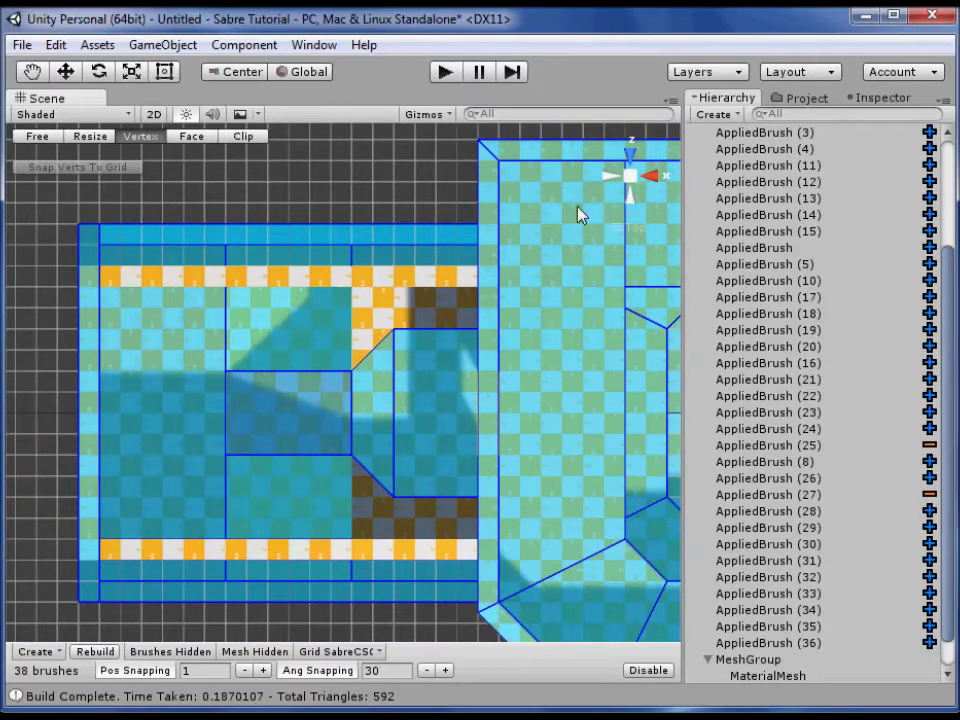
{"action": "left_click", "coordinate": [629, 178]}
{"action": "right_click_drag", "start_coordinate": [137, 399], "coordinate": [279, 382]}
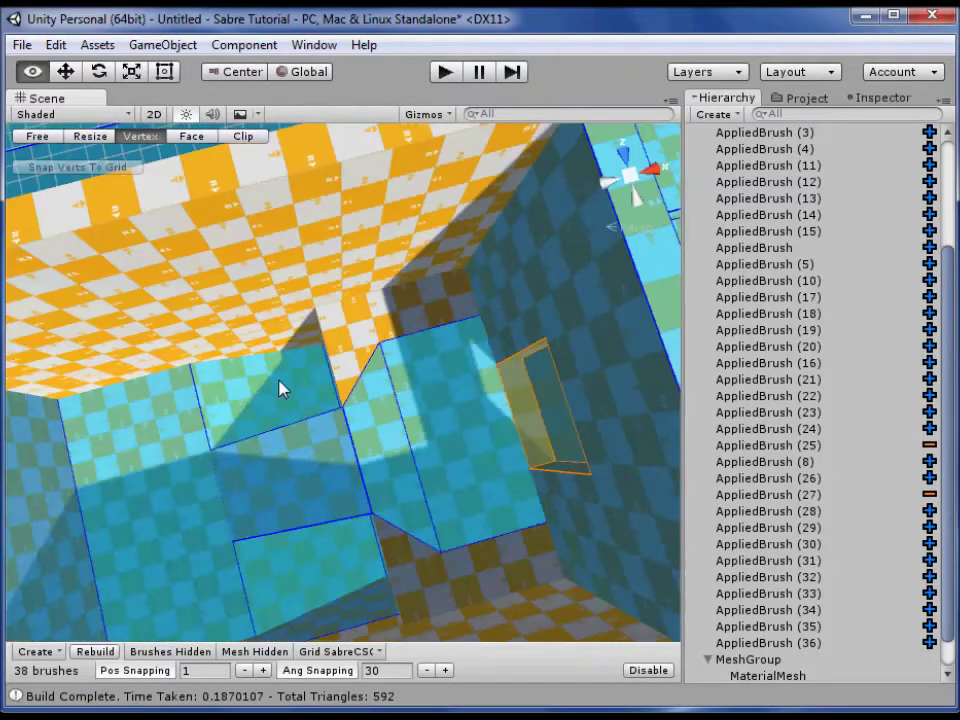
{"action": "key", "text": "ctrl+z"}
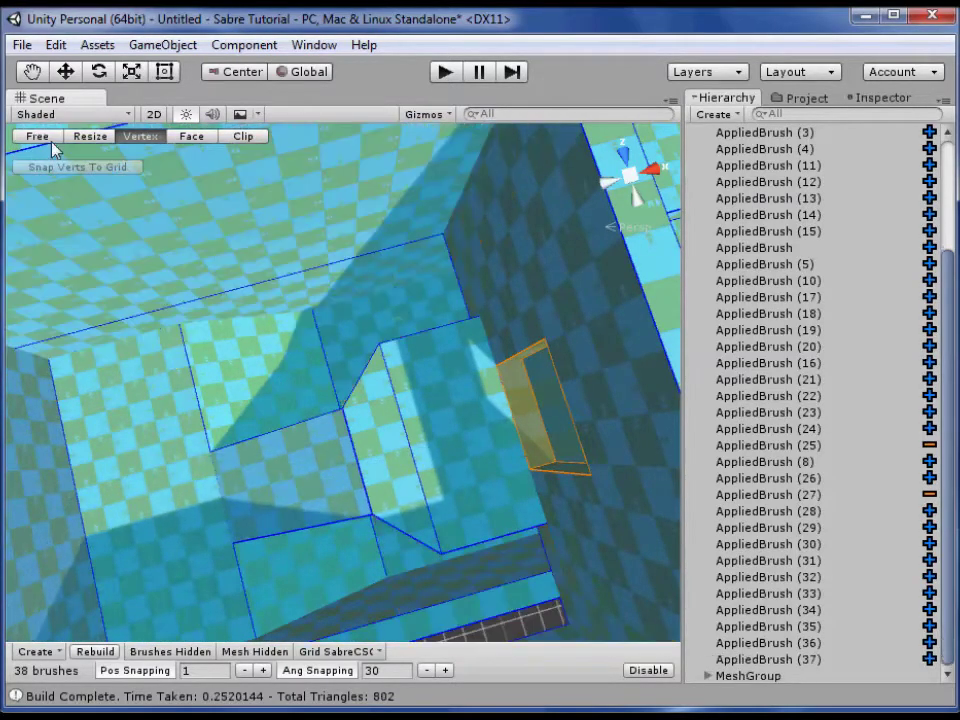
Move the lower side wall left inside the -Z edge outward by 2 units, in line with the upper wall
{"action": "mouse_move", "coordinate": [222, 364]}
{"action": "right_mouse_down"}
{"action": "mouse_move", "coordinate": [536, 268]}
{"action": "mouse_move", "coordinate": [615, 289]}
{"action": "mouse_move", "coordinate": [426, 339]}
{"action": "mouse_move", "coordinate": [302, 352]}
{"action": "mouse_move", "coordinate": [538, 347]}
{"action": "right_mouse_up"}
{"action": "left_click", "coordinate": [443, 380]}
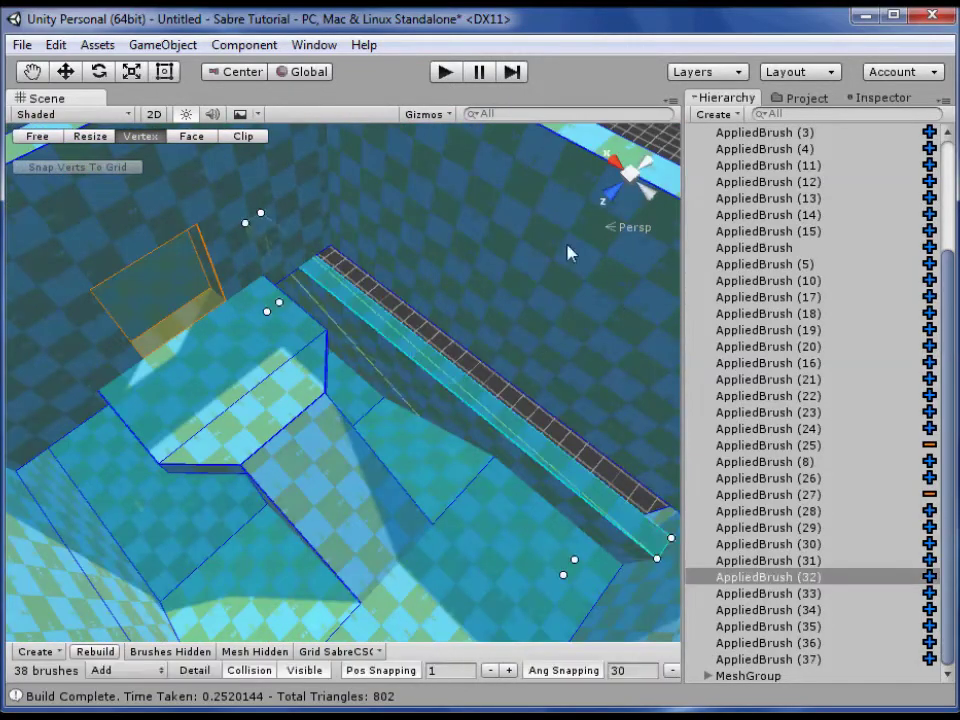
{"action": "mouse_move", "coordinate": [326, 450]}
{"action": "right_mouse_down"}
{"action": "mouse_move", "coordinate": [191, 349]}
{"action": "mouse_move", "coordinate": [26, 386]}
{"action": "mouse_move", "coordinate": [347, 342]}
{"action": "mouse_move", "coordinate": [356, 294]}
{"action": "mouse_move", "coordinate": [315, 221]}
{"action": "mouse_move", "coordinate": [163, 221]}
{"action": "mouse_move", "coordinate": [152, 189]}
{"action": "mouse_move", "coordinate": [159, 369]}
{"action": "mouse_move", "coordinate": [171, 313]}
{"action": "mouse_move", "coordinate": [100, 253]}
{"action": "mouse_move", "coordinate": [32, 285]}
{"action": "mouse_move", "coordinate": [231, 337]}
{"action": "mouse_move", "coordinate": [851, 332]}
{"action": "mouse_move", "coordinate": [398, 313]}
{"action": "right_mouse_up"}
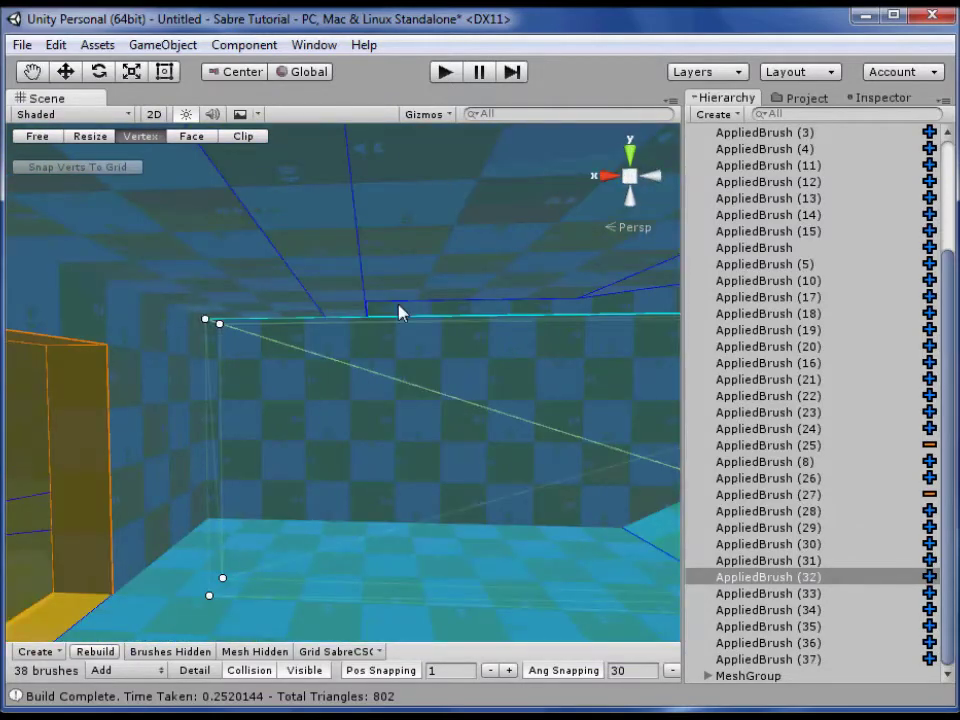
{"action": "left_click", "coordinate": [630, 156]}
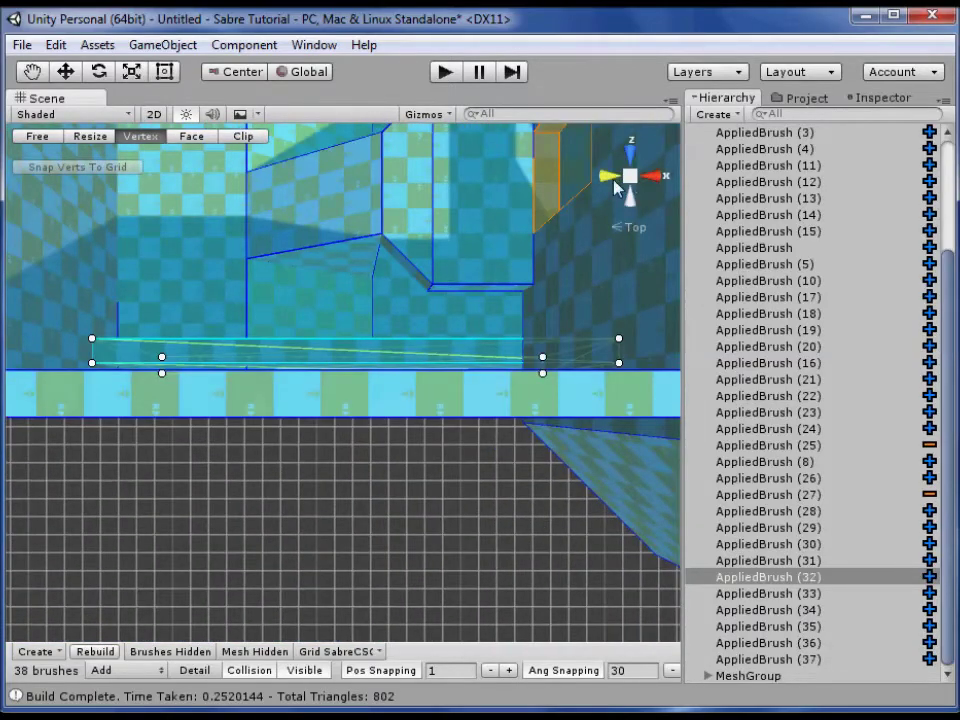
{"action": "left_click", "coordinate": [631, 179]}
{"action": "left_click", "coordinate": [88, 136]}
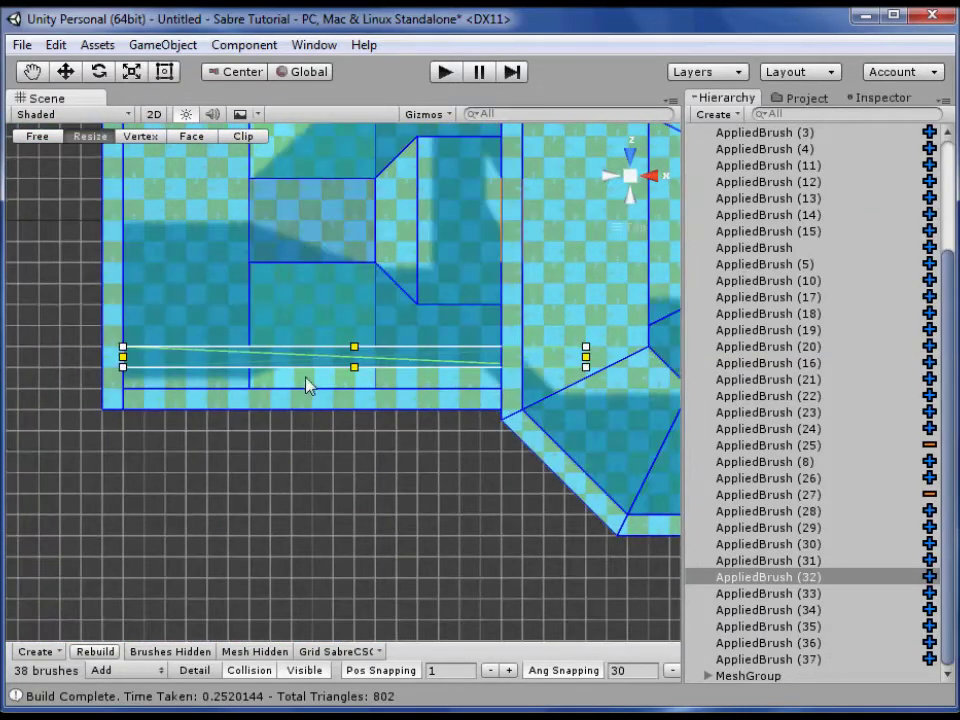
{"action": "left_click_drag", "start_coordinate": [278, 366], "coordinate": [275, 393]}
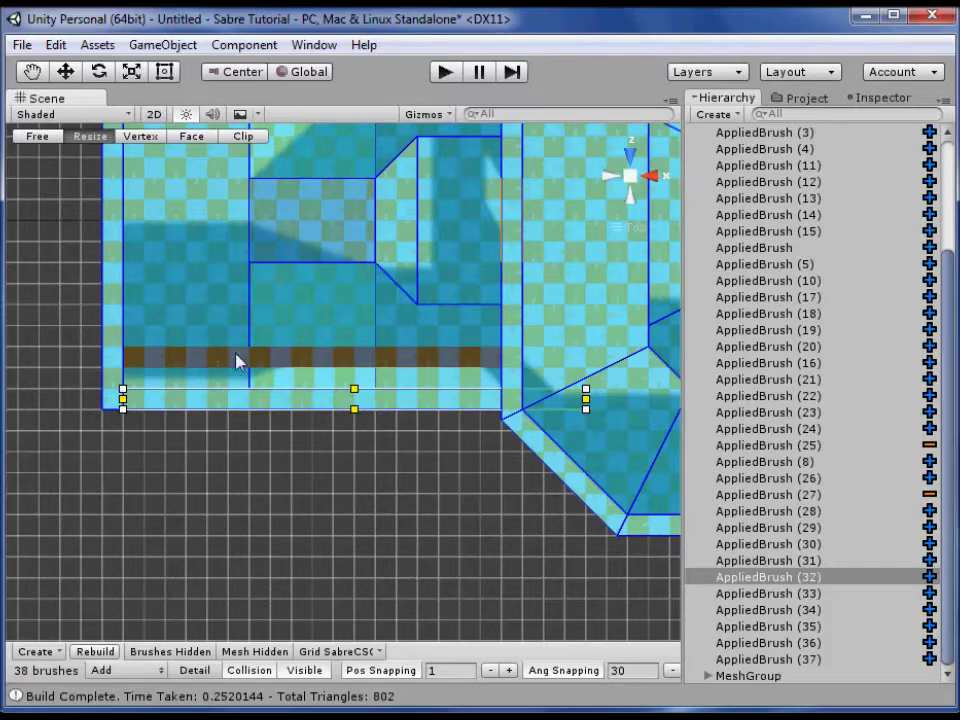
{"action": "left_click", "coordinate": [238, 362]}
{"action": "left_click", "coordinate": [447, 492]}
Switch the scene's shading mode to Wireframe in the top view
{"action": "middle_click_drag", "start_coordinate": [466, 456], "coordinate": [431, 424]}
{"action": "mouse_move", "coordinate": [386, 534]}
{"action": "right_mouse_down"}
{"action": "mouse_move", "coordinate": [476, 379]}
{"action": "mouse_move", "coordinate": [547, 204]}
{"action": "mouse_move", "coordinate": [568, 403]}
{"action": "right_mouse_up"}
{"action": "left_click", "coordinate": [568, 405]}
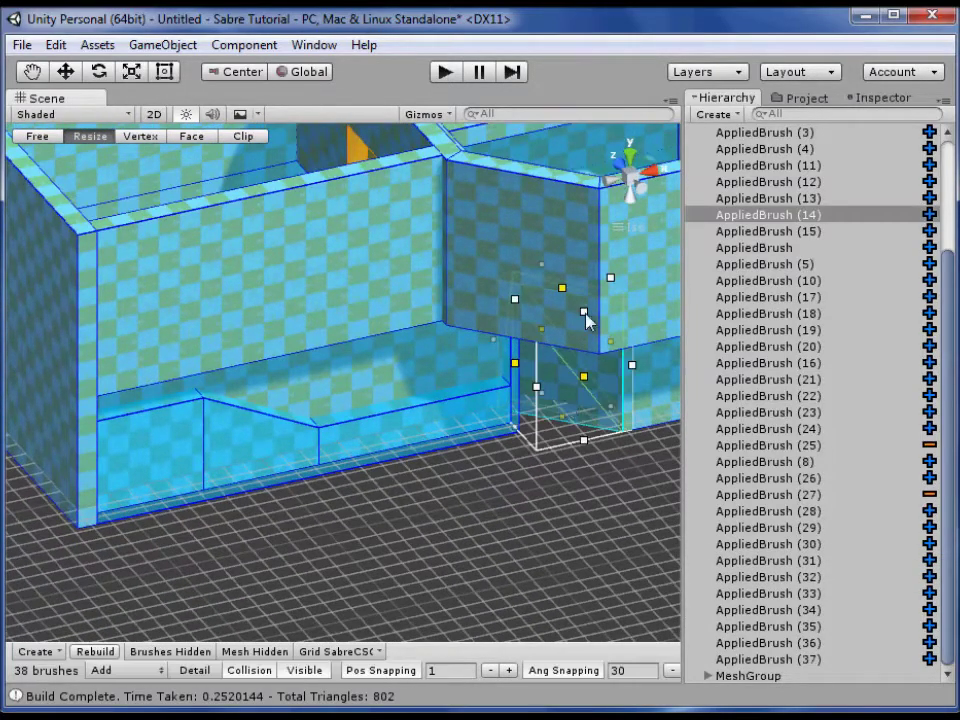
{"action": "left_click", "coordinate": [628, 148]}
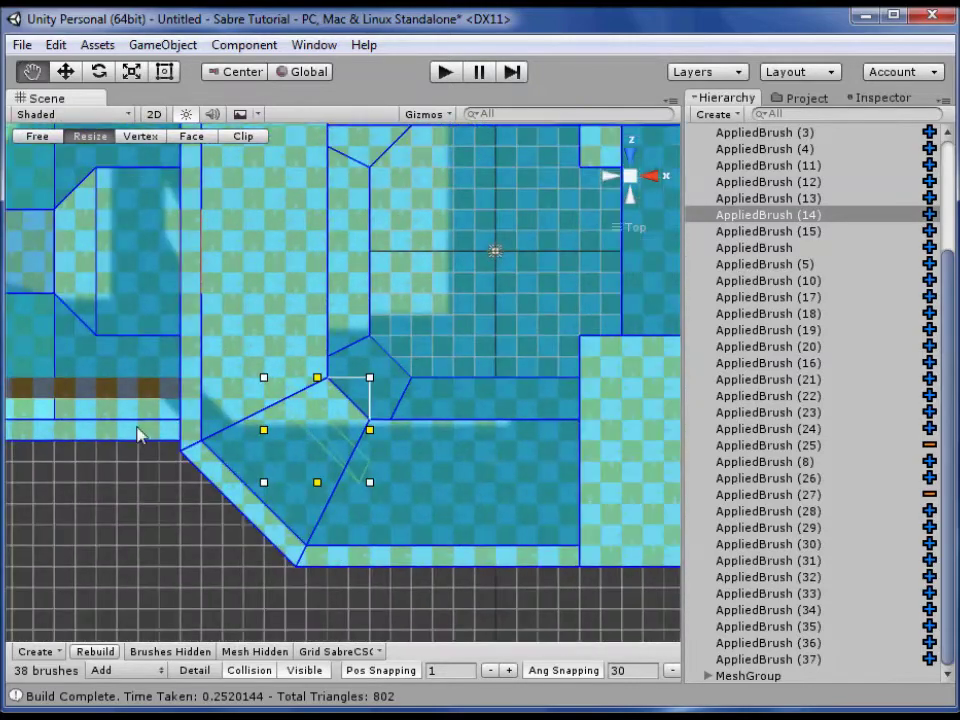
{"action": "left_click", "coordinate": [50, 116]}
{"action": "left_click", "coordinate": [80, 164]}
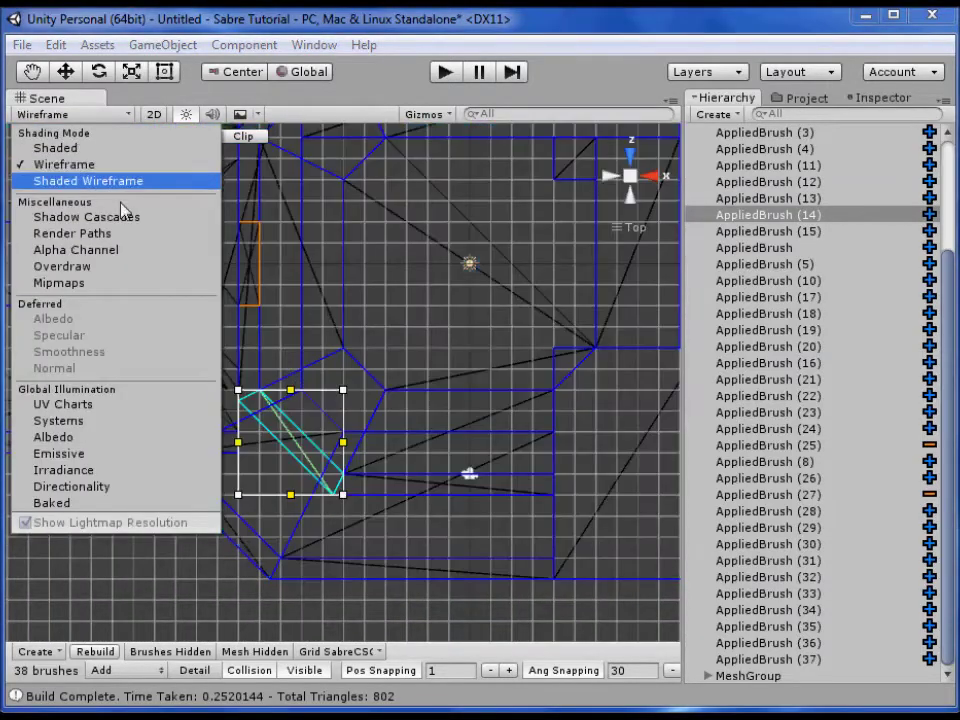
Duplicate the straight inner wall that runs between the two diagonal corner walls
{"action": "left_click", "coordinate": [221, 590]}
{"action": "mouse_move", "coordinate": [287, 453]}
{"action": "middle_mouse_down"}
{"action": "mouse_move", "coordinate": [293, 415]}
{"action": "mouse_move", "coordinate": [319, 407]}
{"action": "middle_mouse_up"}
{"action": "left_click", "coordinate": [309, 410]}
{"action": "left_click", "coordinate": [308, 412]}
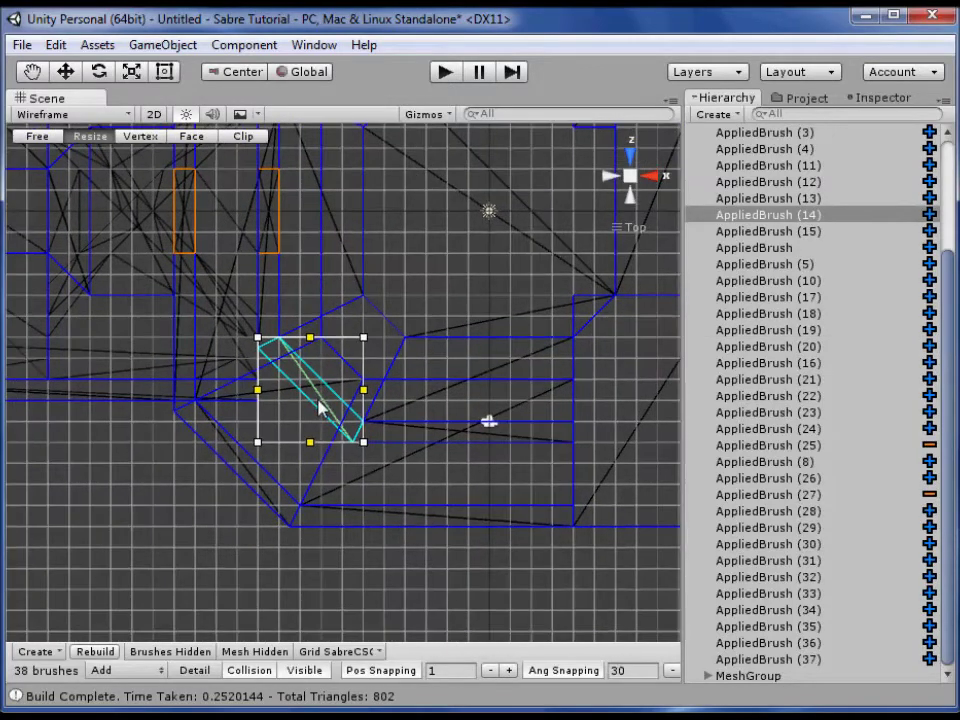
{"action": "scroll", "coordinate": [315, 410], "scroll_direction": "up", "scroll_amount": 2}
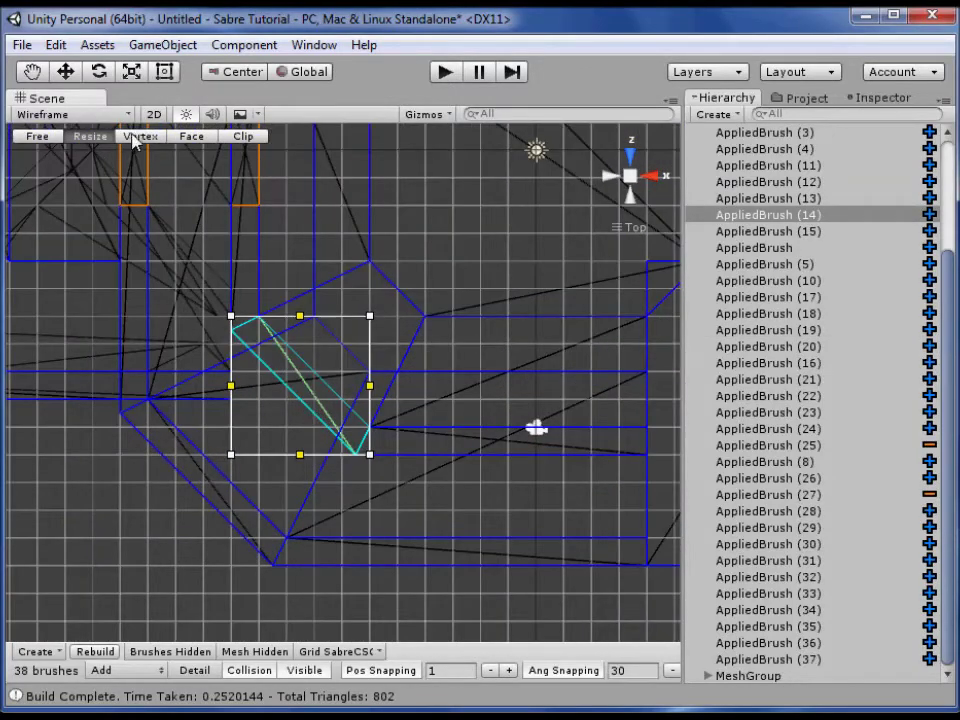
{"action": "left_click", "coordinate": [262, 310]}
{"action": "left_click", "coordinate": [251, 300]}
{"action": "middle_click_drag", "start_coordinate": [251, 300], "coordinate": [266, 339]}
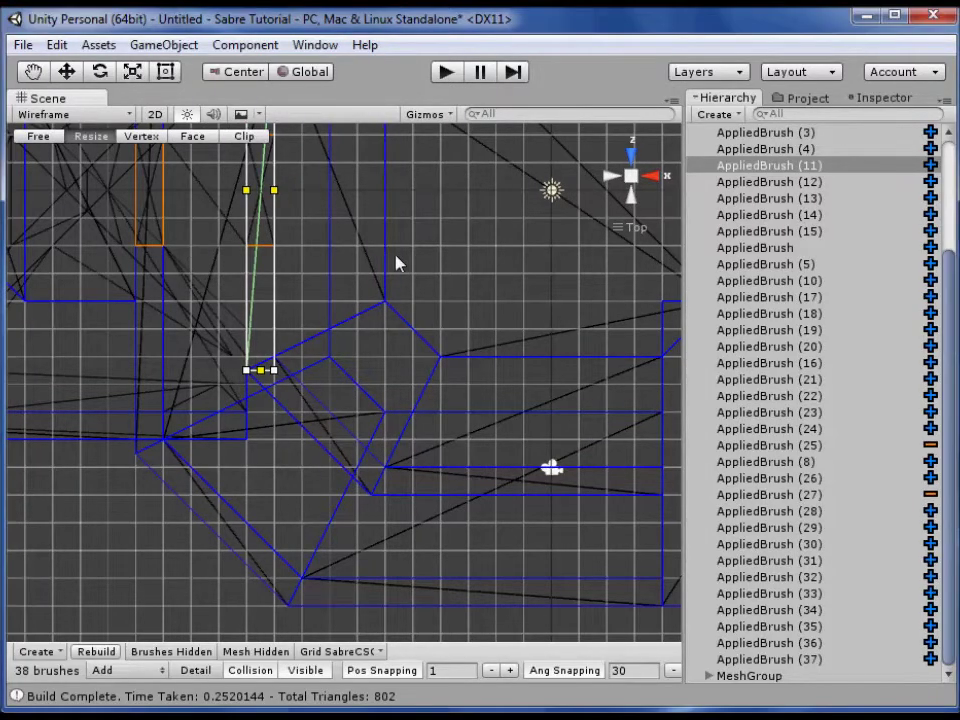
{"action": "scroll", "coordinate": [396, 260], "scroll_direction": "down", "scroll_amount": 1}
{"action": "mouse_move", "coordinate": [386, 252]}
{"action": "middle_mouse_down"}
{"action": "mouse_move", "coordinate": [358, 306]}
{"action": "mouse_move", "coordinate": [345, 456]}
{"action": "mouse_move", "coordinate": [333, 412]}
{"action": "middle_mouse_up"}
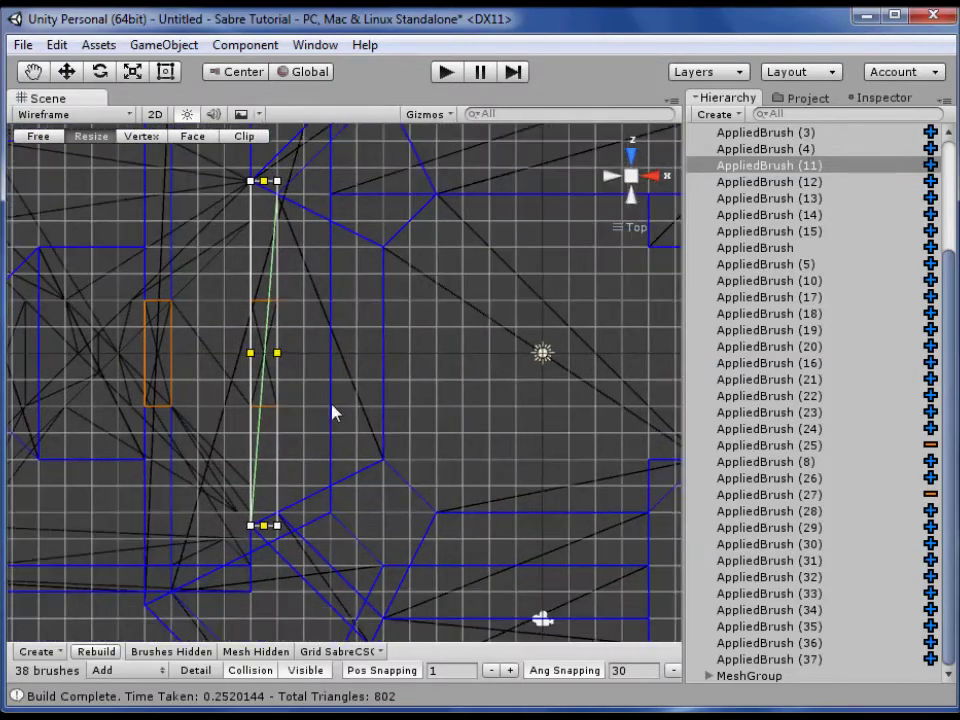
{"action": "key", "text": "ctrl+d"}
{"action": "middle_click_drag", "start_coordinate": [349, 411], "coordinate": [357, 370]}
Square both slanted ends of the copied wall by moving their protruding vertices inward 0.5 unit, and restore position snapping to 1
{"action": "left_click", "coordinate": [142, 136]}
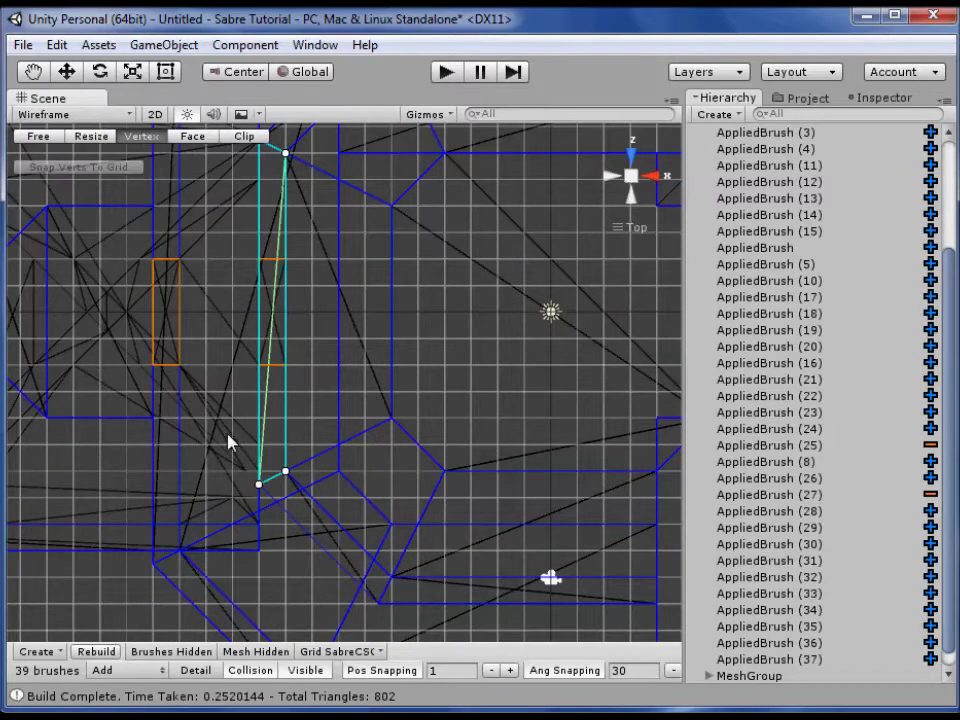
{"action": "left_click", "coordinate": [264, 494]}
{"action": "middle_click_drag", "start_coordinate": [466, 482], "coordinate": [463, 446]}
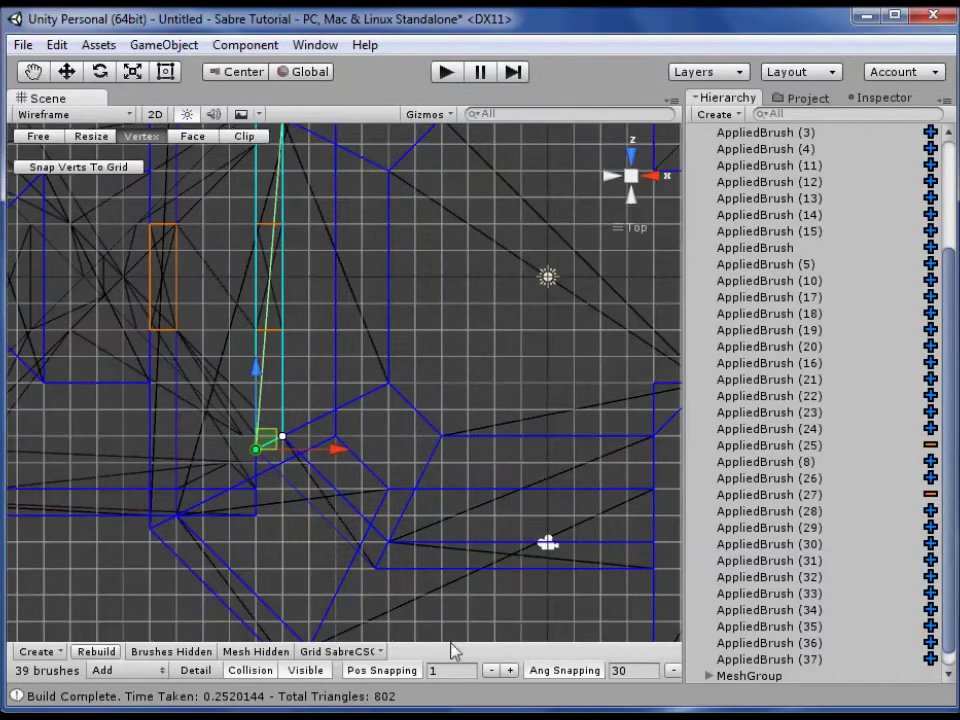
{"action": "left_click", "coordinate": [490, 670]}
{"action": "left_click_drag", "start_coordinate": [256, 370], "coordinate": [260, 357]}
{"action": "middle_click_drag", "start_coordinate": [359, 338], "coordinate": [368, 421]}
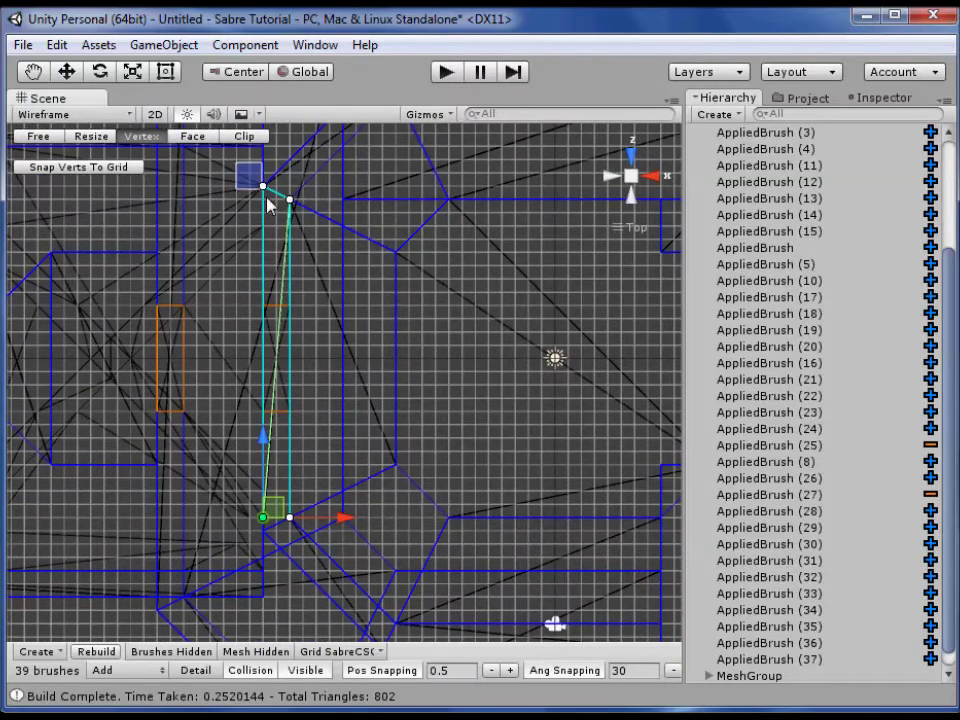
{"action": "left_click", "coordinate": [262, 186]}
{"action": "left_click", "coordinate": [262, 517]}
{"action": "middle_click_drag", "start_coordinate": [456, 491], "coordinate": [448, 426]}
{"action": "scroll", "coordinate": [448, 426], "scroll_direction": "up", "scroll_amount": 1}
{"action": "left_click", "coordinate": [89, 137]}
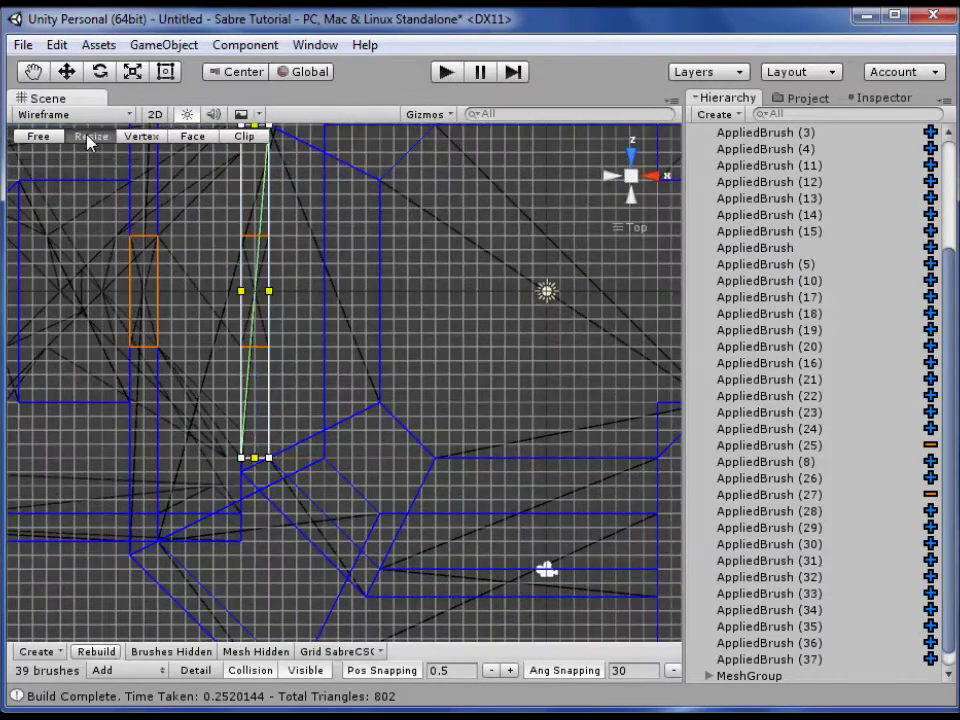
{"action": "left_click", "coordinate": [510, 670]}
Resize the copied wall into a block of 5 by 5 units covering the diagonal wall at the -Z corner
{"action": "middle_click_drag", "start_coordinate": [405, 428], "coordinate": [407, 454]}
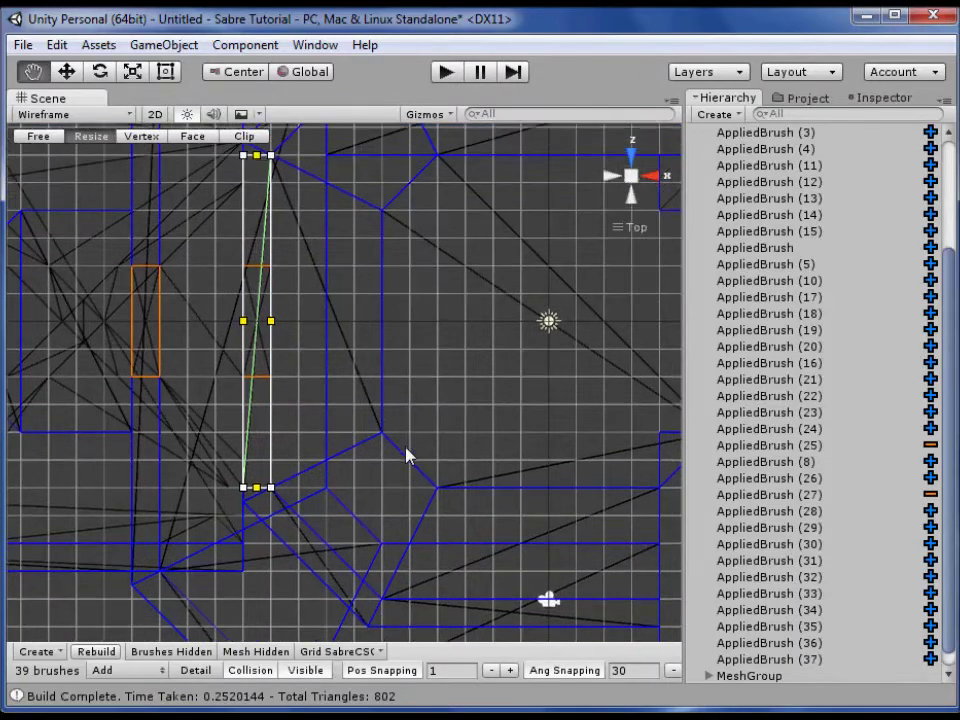
{"action": "scroll", "coordinate": [404, 452], "scroll_direction": "down", "scroll_amount": 1}
{"action": "mouse_move", "coordinate": [258, 203]}
{"action": "left_mouse_down"}
{"action": "mouse_move", "coordinate": [258, 381]}
{"action": "mouse_move", "coordinate": [275, 510]}
{"action": "left_mouse_up"}
{"action": "middle_click_drag", "start_coordinate": [404, 553], "coordinate": [390, 424]}
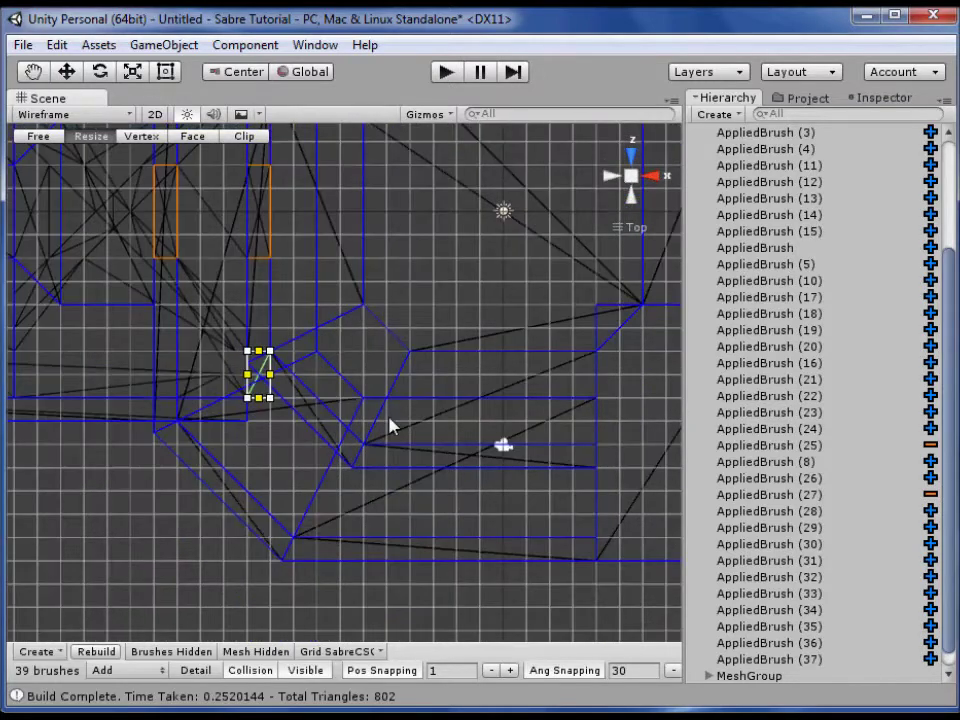
{"action": "scroll", "coordinate": [355, 422], "scroll_direction": "up", "scroll_amount": 1}
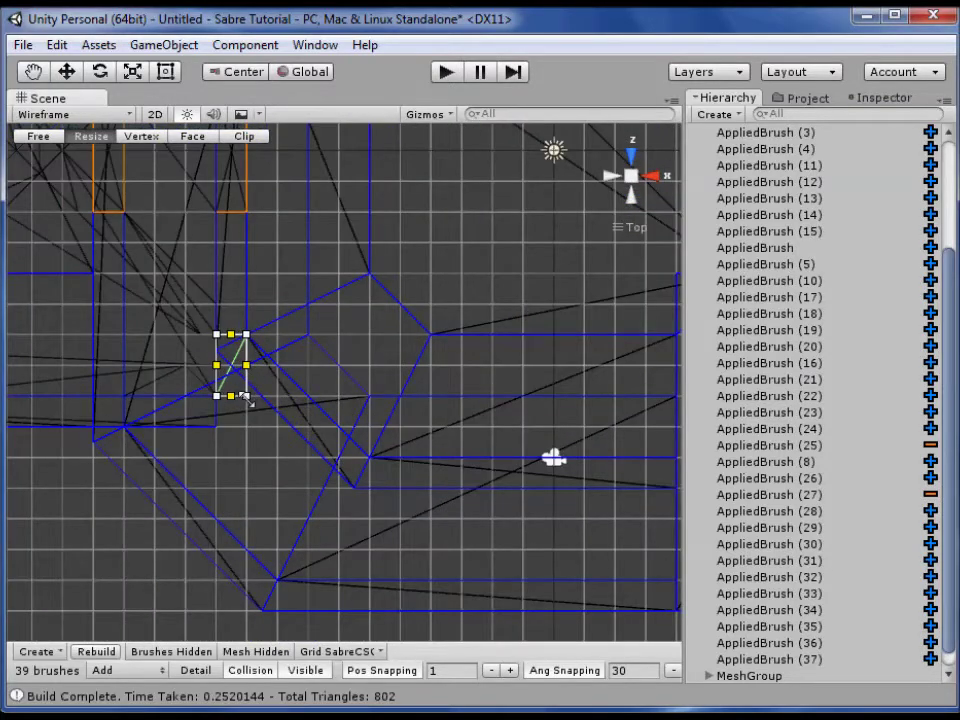
{"action": "mouse_move", "coordinate": [248, 399]}
{"action": "left_mouse_down"}
{"action": "mouse_move", "coordinate": [255, 497]}
{"action": "mouse_move", "coordinate": [401, 522]}
{"action": "mouse_move", "coordinate": [370, 493]}
{"action": "left_mouse_up"}
{"action": "middle_click_drag", "start_coordinate": [456, 426], "coordinate": [418, 472]}
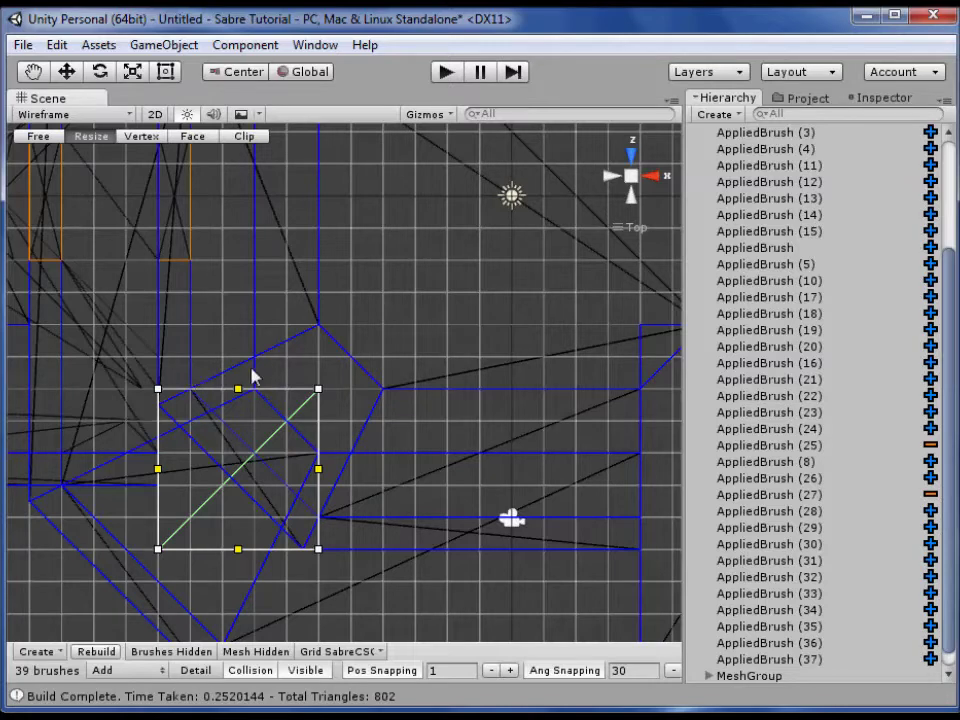
Clip the block diagonally along the inner face of the diagonal wall, keeping the outer corner part
{"action": "left_click", "coordinate": [245, 139]}
{"action": "left_click_drag", "start_coordinate": [190, 389], "coordinate": [290, 489]}
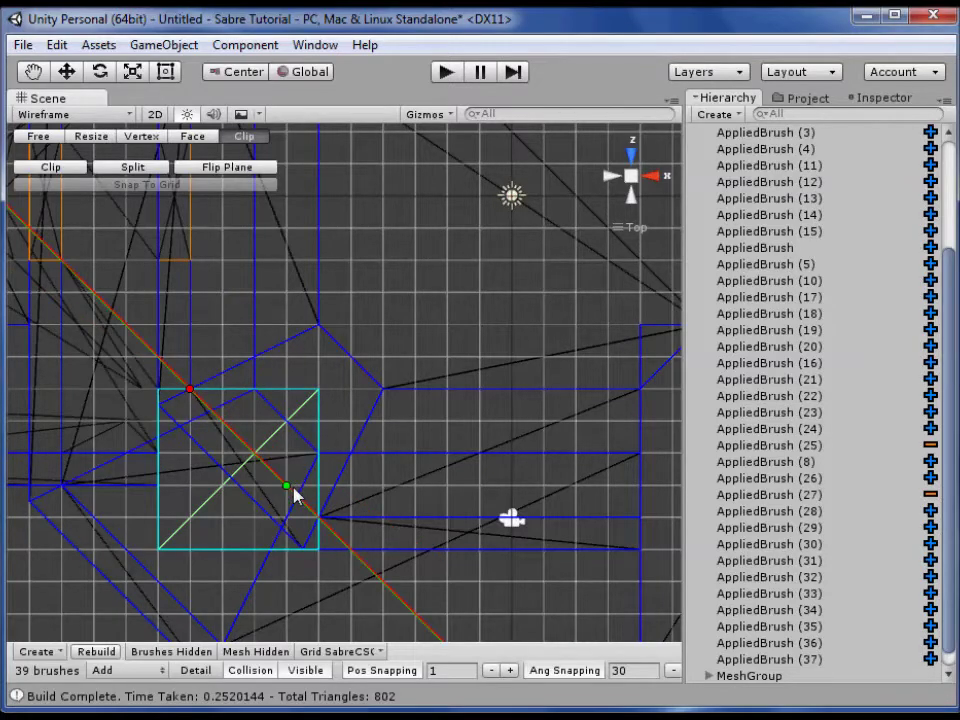
{"action": "left_click", "coordinate": [50, 168]}
{"action": "middle_click_drag", "start_coordinate": [338, 490], "coordinate": [418, 401]}
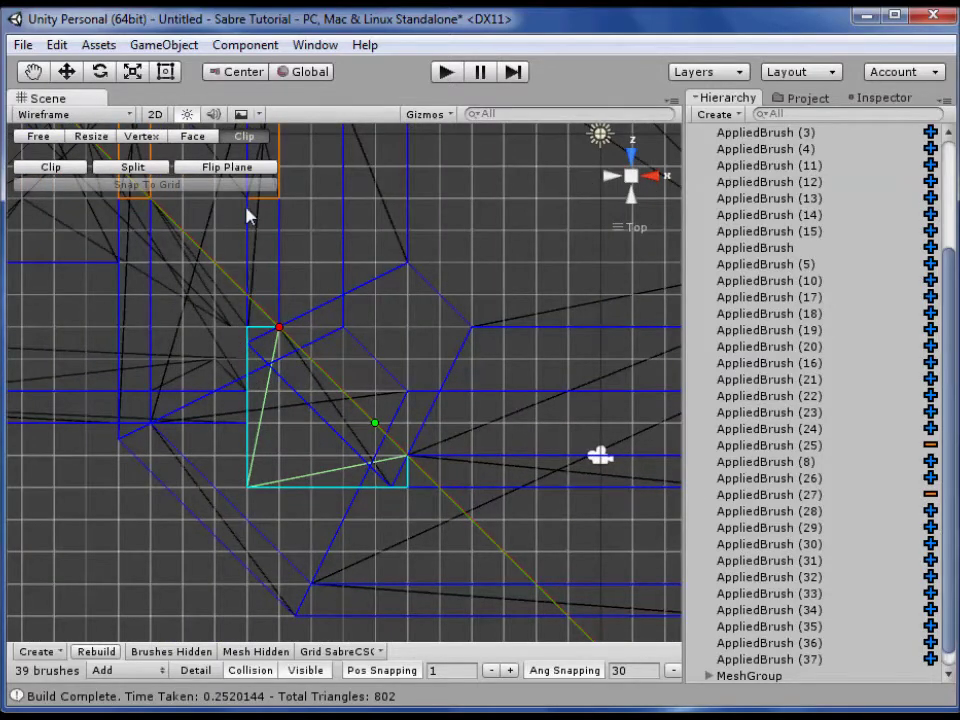
{"action": "middle_click_drag", "start_coordinate": [294, 272], "coordinate": [298, 380]}
{"action": "middle_click_drag", "start_coordinate": [353, 405], "coordinate": [352, 337]}
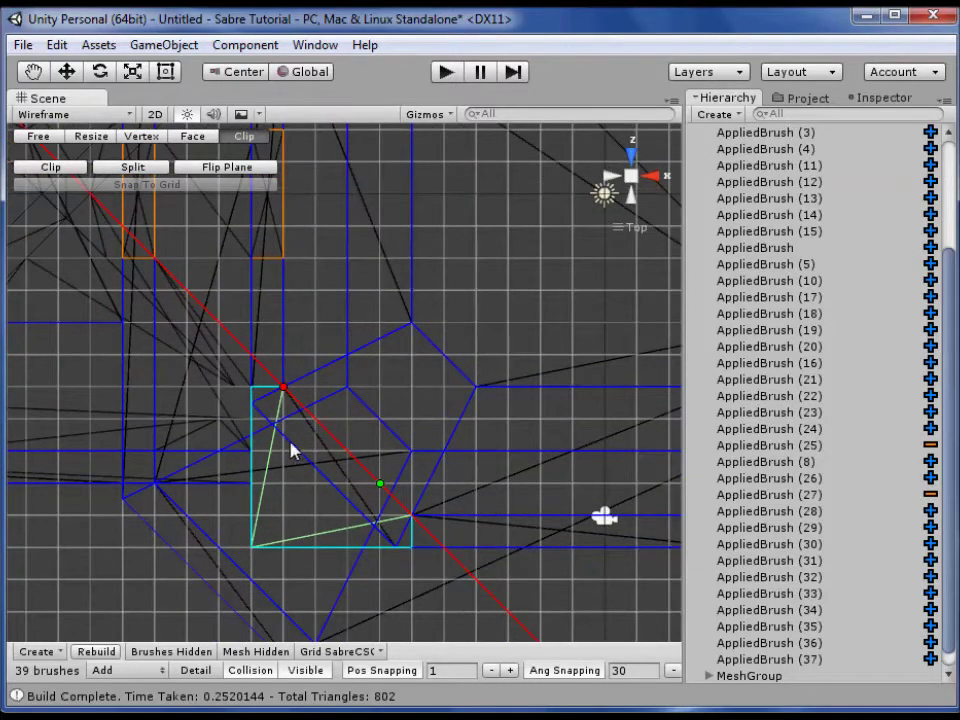
{"action": "middle_click_drag", "start_coordinate": [325, 466], "coordinate": [381, 443]}
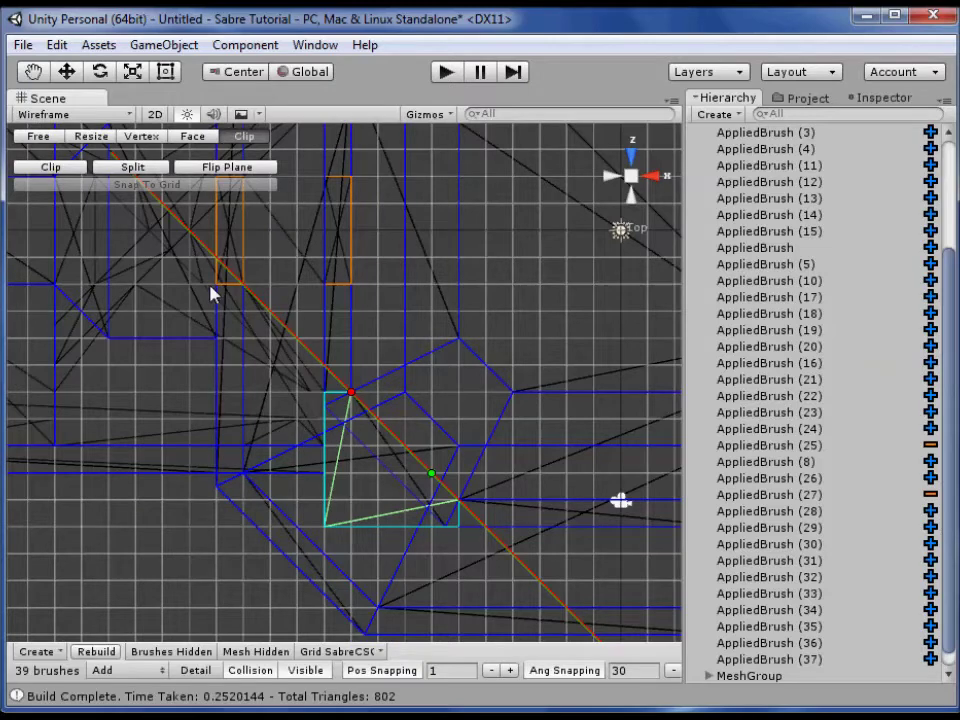
Delete the thin diagonal wall at the -Z corner that overlaps the clipped corner block
{"action": "left_click", "coordinate": [90, 135]}
{"action": "left_click", "coordinate": [387, 466]}
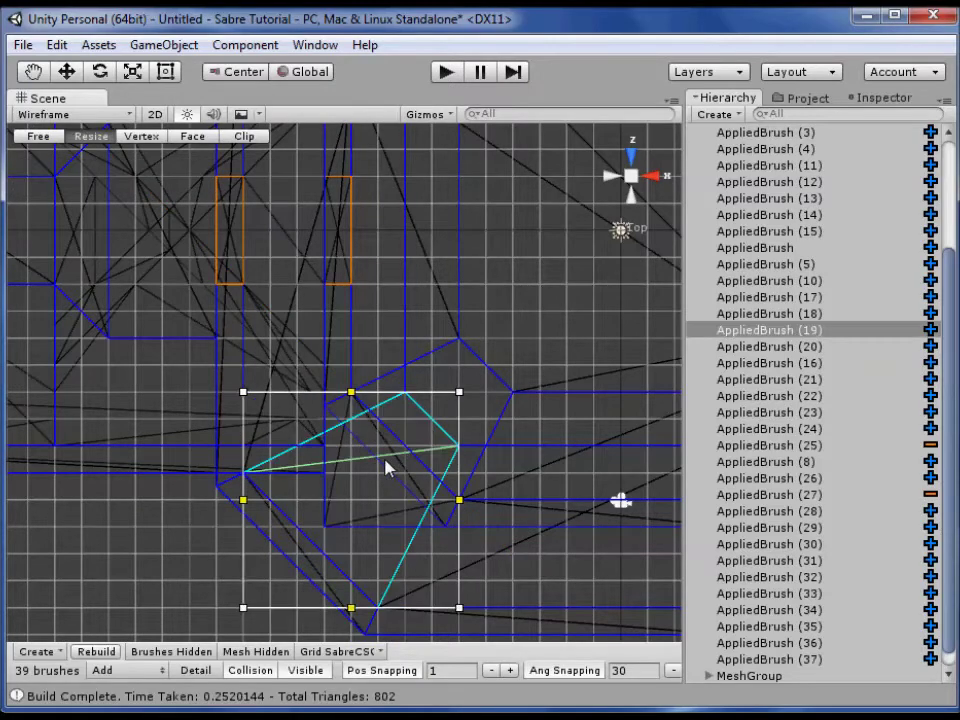
{"action": "left_click", "coordinate": [391, 462]}
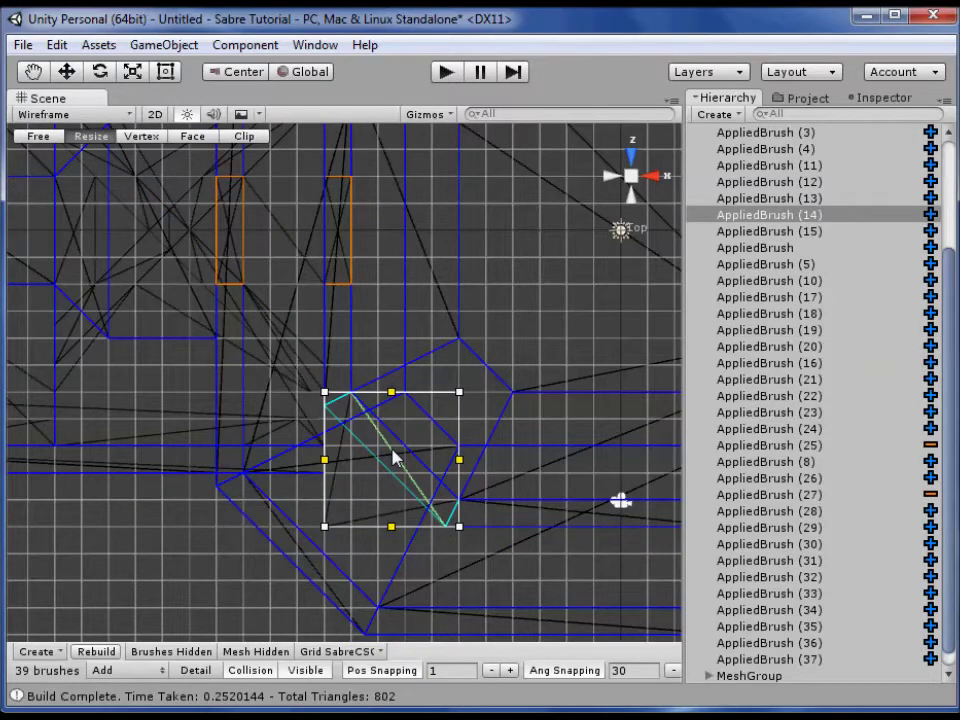
{"action": "key", "text": "Delete"}
Duplicate the clipped corner block, rotate the copy a quarter turn and place it over the diagonal wall at the +Z corner
{"action": "left_click", "coordinate": [357, 481]}
{"action": "middle_click_drag", "start_coordinate": [444, 272], "coordinate": [431, 318]}
{"action": "scroll", "coordinate": [431, 318], "scroll_direction": "down", "scroll_amount": 6}
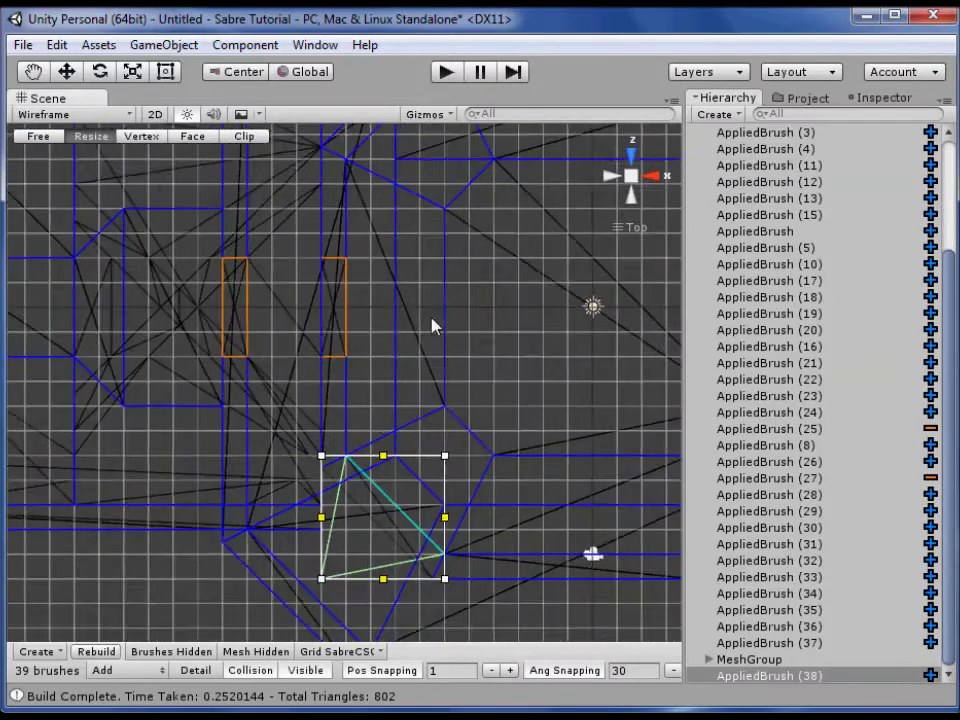
{"action": "key", "text": "ctrl+d"}
{"action": "left_click_drag", "start_coordinate": [368, 477], "coordinate": [350, 255]}
{"action": "middle_click_drag", "start_coordinate": [497, 240], "coordinate": [425, 467]}
{"action": "mouse_move", "coordinate": [334, 430]}
{"action": "left_mouse_down"}
{"action": "mouse_move", "coordinate": [392, 553]}
{"action": "mouse_move", "coordinate": [372, 568]}
{"action": "left_mouse_up"}
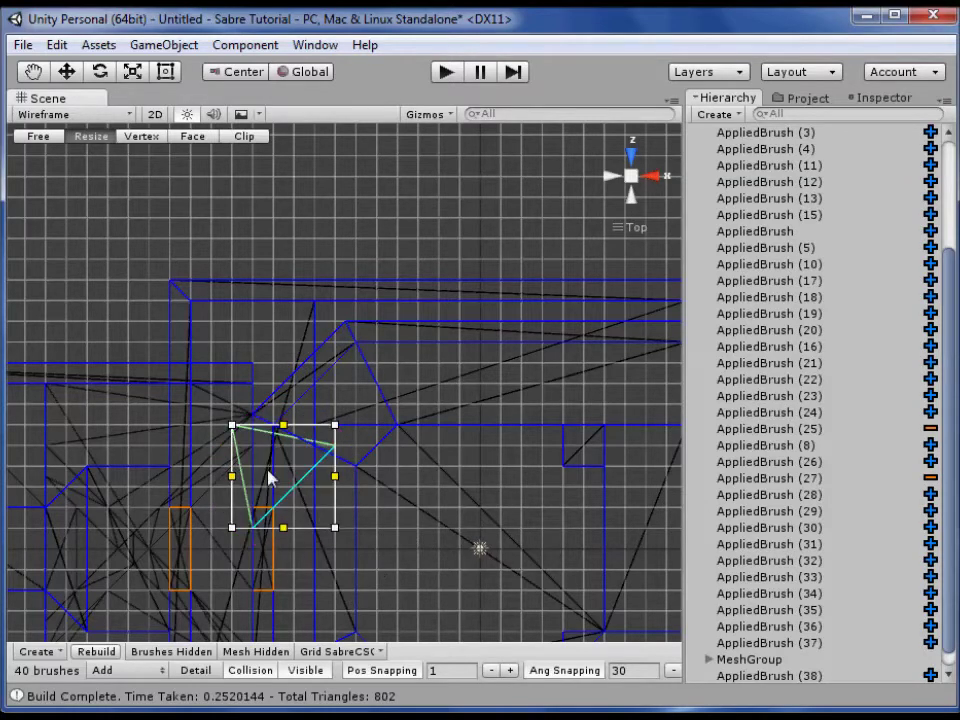
{"action": "left_click_drag", "start_coordinate": [270, 478], "coordinate": [279, 375]}
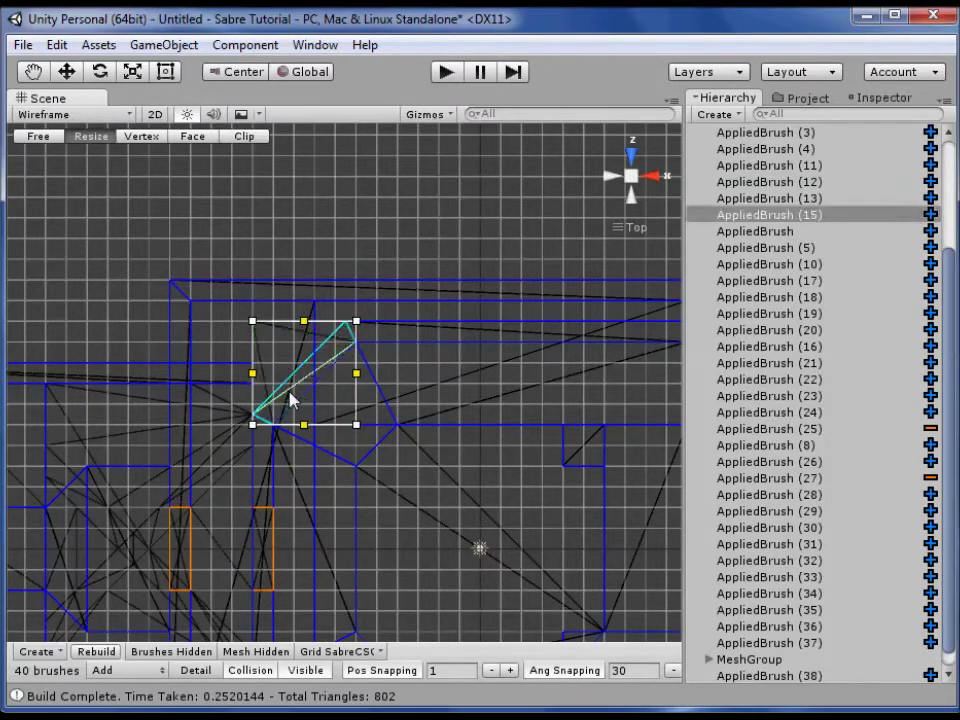
Delete the old diagonal wall at the +Z corner and rebuild the level mesh
{"action": "key", "text": "Delete"}
{"action": "middle_click_drag", "start_coordinate": [259, 366], "coordinate": [517, 225]}
{"action": "left_click", "coordinate": [105, 651]}
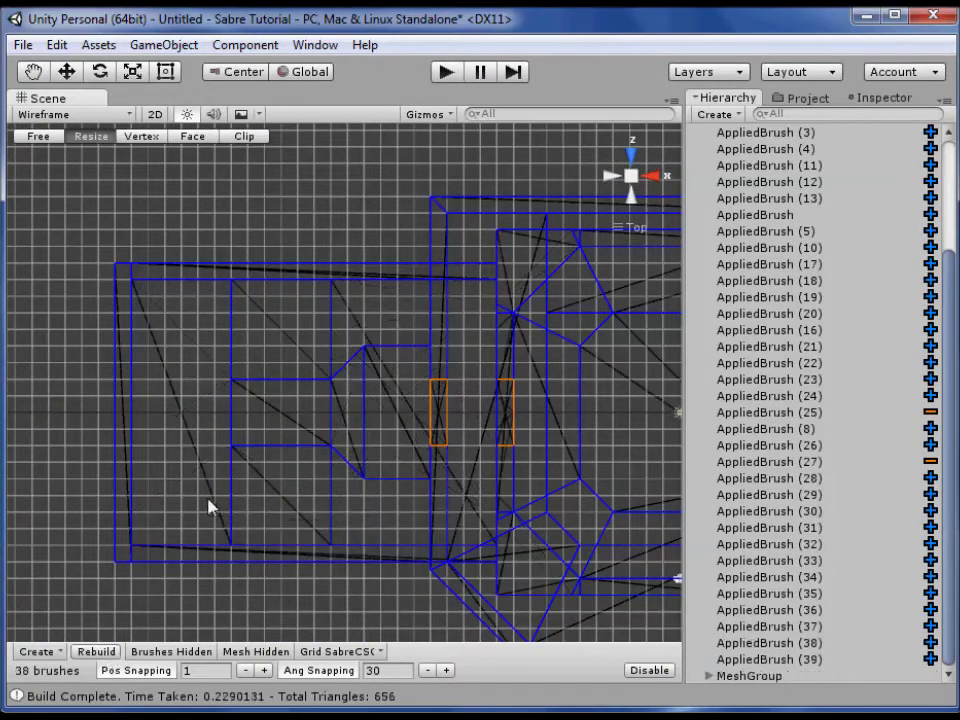
Switch the scene's shading mode to Shaded and change to a perspective view inside the level
{"action": "left_click", "coordinate": [72, 114]}
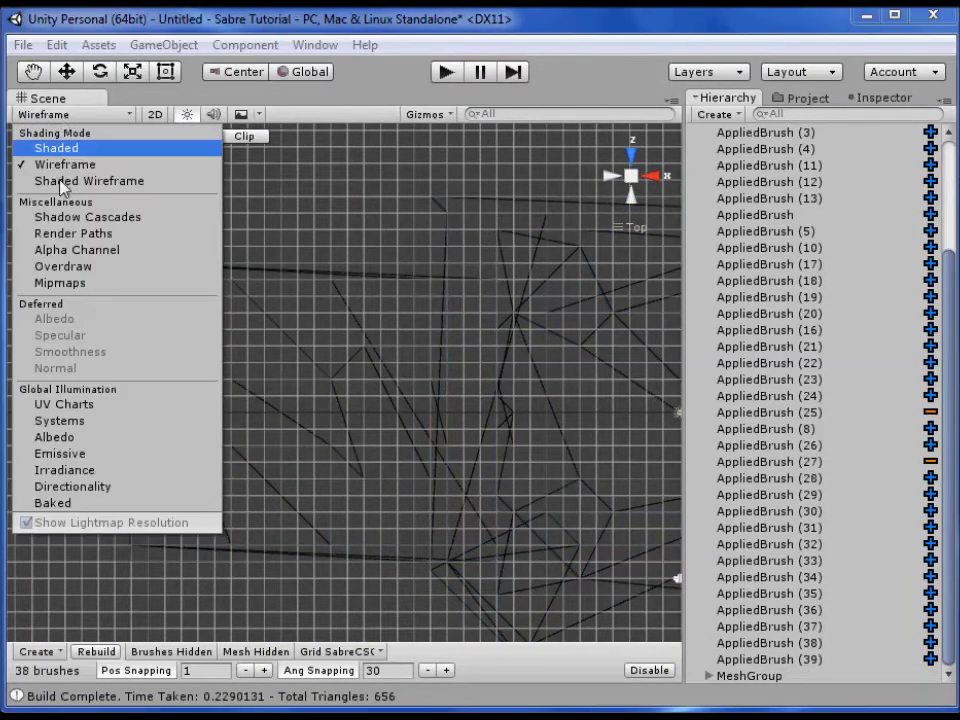
{"action": "left_click", "coordinate": [56, 148]}
{"action": "left_click", "coordinate": [631, 178]}
{"action": "mouse_move", "coordinate": [632, 188]}
{"action": "left_mouse_down", "text": "alt"}
{"action": "mouse_move", "coordinate": [251, 435]}
{"action": "mouse_move", "coordinate": [606, 306]}
{"action": "mouse_move", "coordinate": [616, 275]}
{"action": "mouse_move", "coordinate": [206, 471]}
{"action": "mouse_move", "coordinate": [234, 452]}
{"action": "mouse_move", "coordinate": [258, 305]}
{"action": "left_mouse_up", "text": "alt"}
{"action": "right_click_drag", "start_coordinate": [258, 297], "coordinate": [307, 490]}
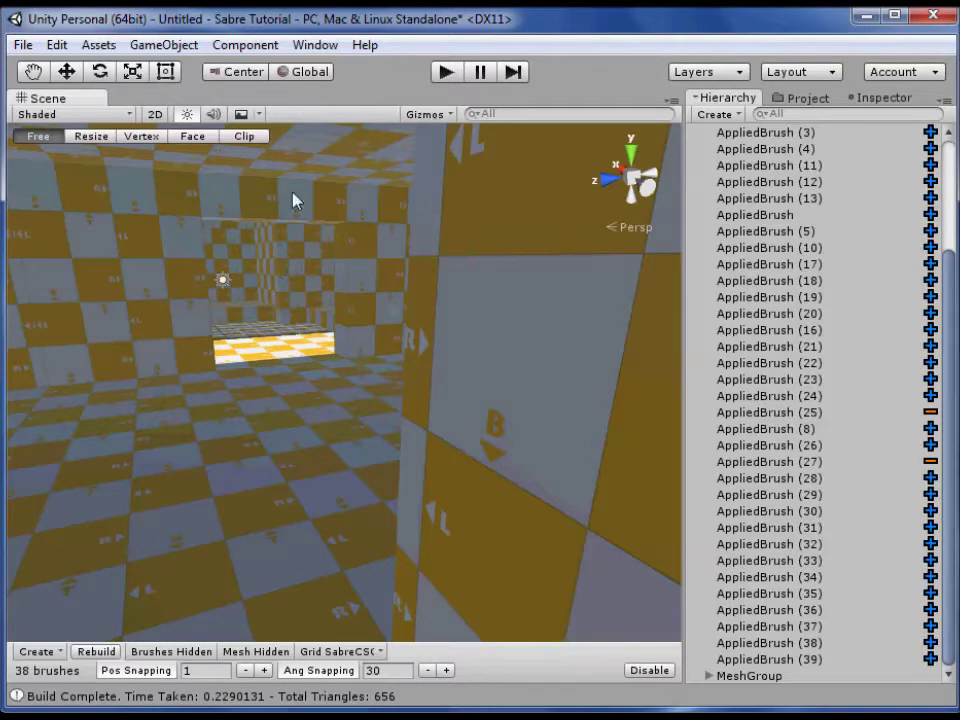
Duplicate the ramp brush beside the lower floor and move the copy sideways along X, past the ramp's side face
{"action": "right_click_drag", "start_coordinate": [288, 531], "coordinate": [431, 413]}
{"action": "left_click", "coordinate": [398, 393]}
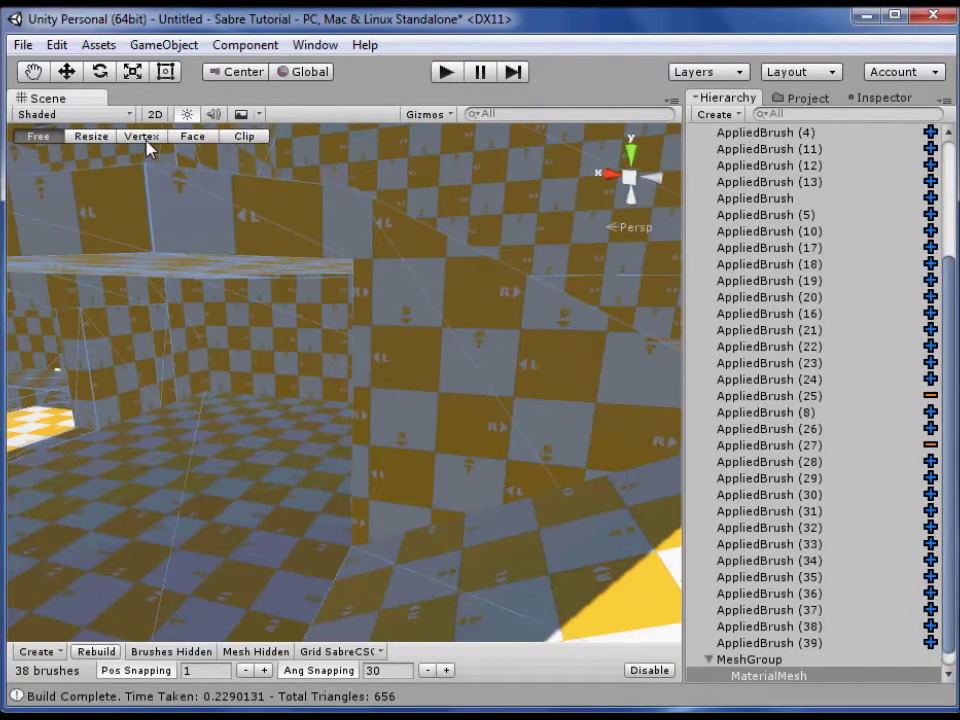
{"action": "left_click", "coordinate": [102, 141]}
{"action": "left_click", "coordinate": [412, 351]}
{"action": "mouse_move", "coordinate": [412, 351]}
{"action": "right_mouse_down"}
{"action": "mouse_move", "coordinate": [414, 378]}
{"action": "mouse_move", "coordinate": [406, 371]}
{"action": "right_mouse_up"}
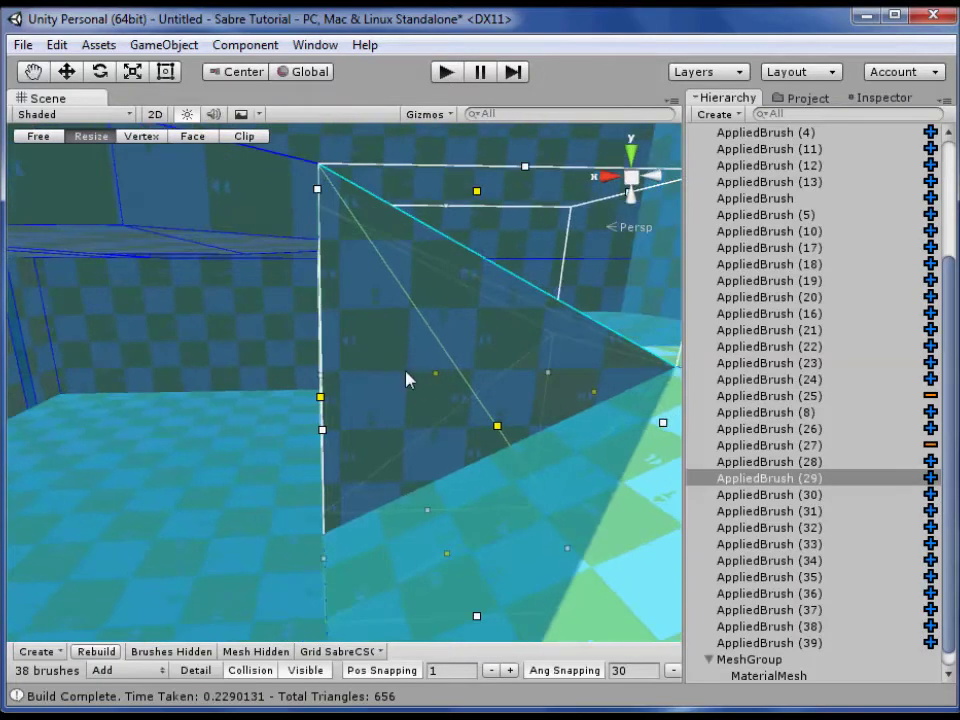
{"action": "key", "text": "ctrl+d"}
{"action": "left_click_drag", "start_coordinate": [343, 378], "coordinate": [258, 360]}
Raise the copied ramp's low-end vertices to level its top, and move its bottom vertices up to the floor
{"action": "left_click", "coordinate": [135, 141]}
{"action": "key", "text": "s"}
{"action": "right_click_drag", "start_coordinate": [424, 317], "coordinate": [382, 305]}
{"action": "key", "text": "w"}
{"action": "left_click_drag", "start_coordinate": [289, 268], "coordinate": [193, 154]}
{"action": "mouse_move", "coordinate": [193, 154]}
{"action": "right_mouse_down"}
{"action": "mouse_move", "coordinate": [297, 170]}
{"action": "mouse_move", "coordinate": [285, 228]}
{"action": "mouse_move", "coordinate": [486, 326]}
{"action": "right_mouse_up"}
{"action": "left_click_drag", "start_coordinate": [431, 332], "coordinate": [681, 499]}
{"action": "left_click_drag", "start_coordinate": [532, 303], "coordinate": [532, 196]}
{"action": "mouse_move", "coordinate": [264, 500]}
{"action": "right_mouse_down"}
{"action": "mouse_move", "coordinate": [262, 487]}
{"action": "mouse_move", "coordinate": [129, 483]}
{"action": "mouse_move", "coordinate": [150, 546]}
{"action": "mouse_move", "coordinate": [176, 375]}
{"action": "right_mouse_up"}
{"action": "left_click_drag", "start_coordinate": [197, 384], "coordinate": [639, 641]}
{"action": "left_click_drag", "start_coordinate": [366, 430], "coordinate": [353, 358]}
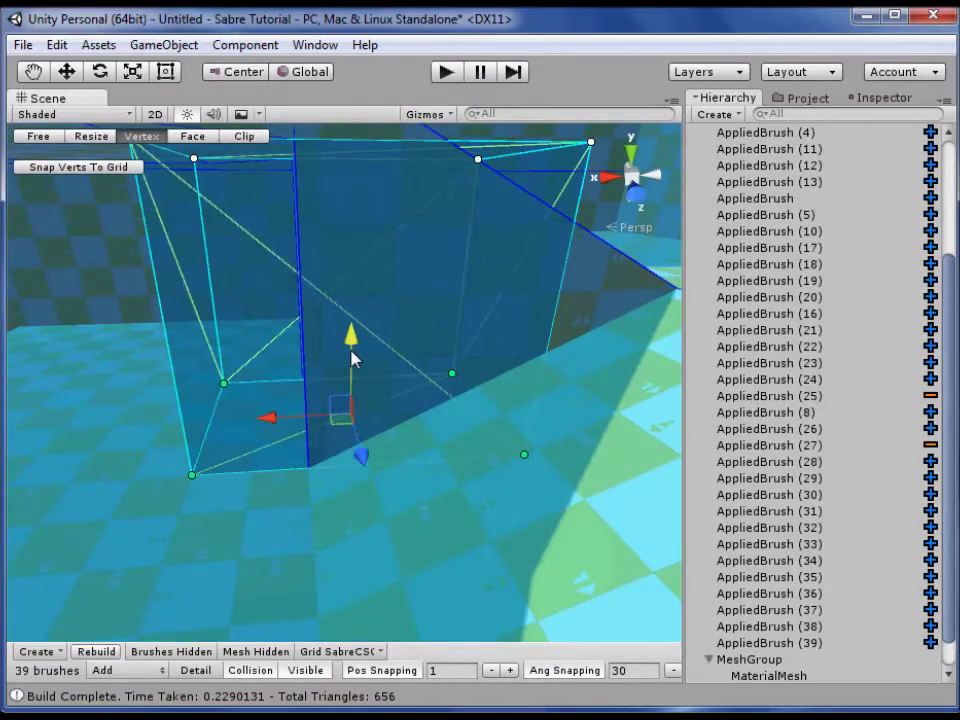
Narrow the copied block into a thin upright wall beside the ramp by moving its far-side vertices inward along X
{"action": "right_click_drag", "start_coordinate": [358, 358], "coordinate": [436, 190]}
{"action": "left_click_drag", "start_coordinate": [443, 172], "coordinate": [669, 549]}
{"action": "left_click_drag", "start_coordinate": [438, 358], "coordinate": [258, 353]}
{"action": "right_click_drag", "start_coordinate": [477, 370], "coordinate": [377, 302]}
{"action": "left_click", "coordinate": [377, 302]}
{"action": "right_click_drag", "start_coordinate": [416, 253], "coordinate": [339, 358]}
{"action": "right_click_drag", "start_coordinate": [407, 193], "coordinate": [187, 355]}
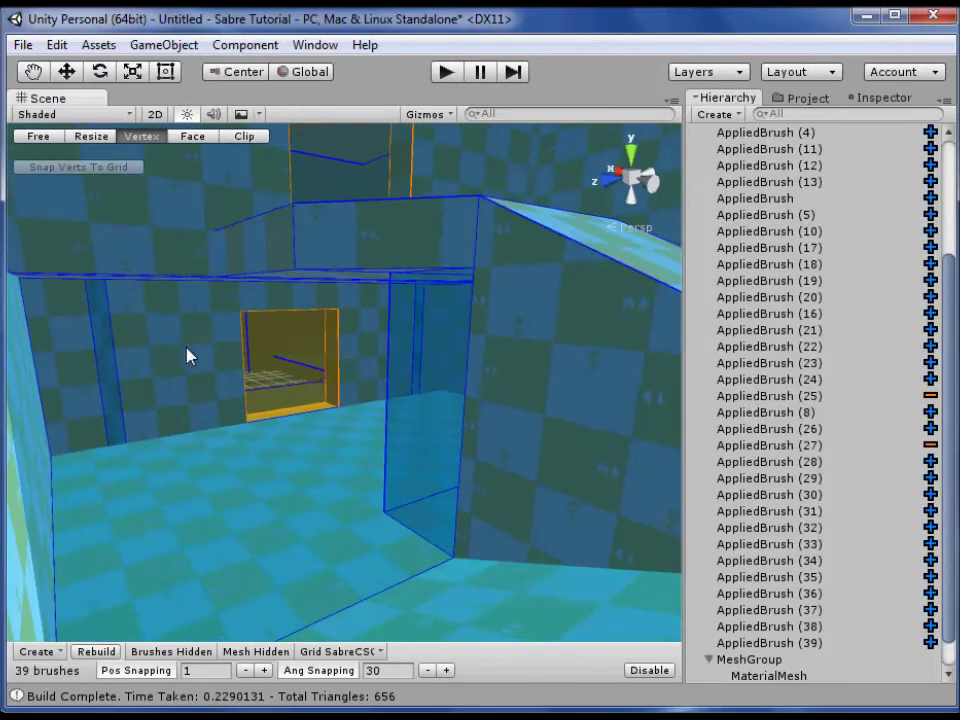
Leave vertex editing for Free mode and rebuild the level mesh with the new wall block
{"action": "left_click", "coordinate": [37, 136]}
{"action": "right_click_drag", "start_coordinate": [400, 370], "coordinate": [277, 420]}
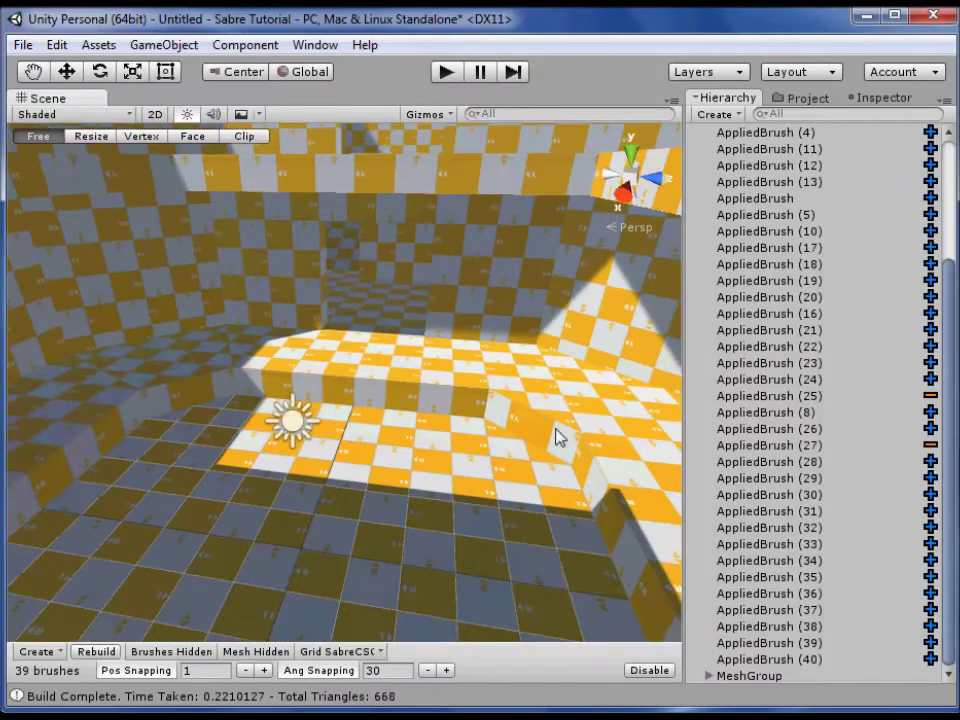
Examine the rebuilt lower floor, raised platforms, ramps and enclosing walls from several angles
{"action": "right_click_drag", "start_coordinate": [435, 437], "coordinate": [432, 384]}
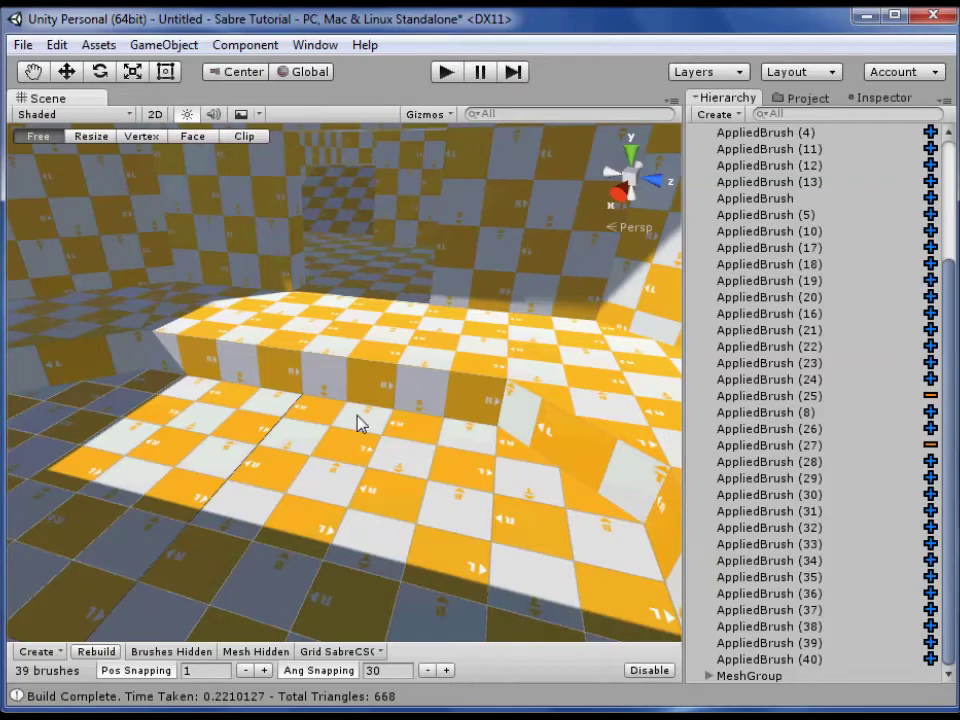
{"action": "right_click_drag", "start_coordinate": [404, 441], "coordinate": [302, 437]}
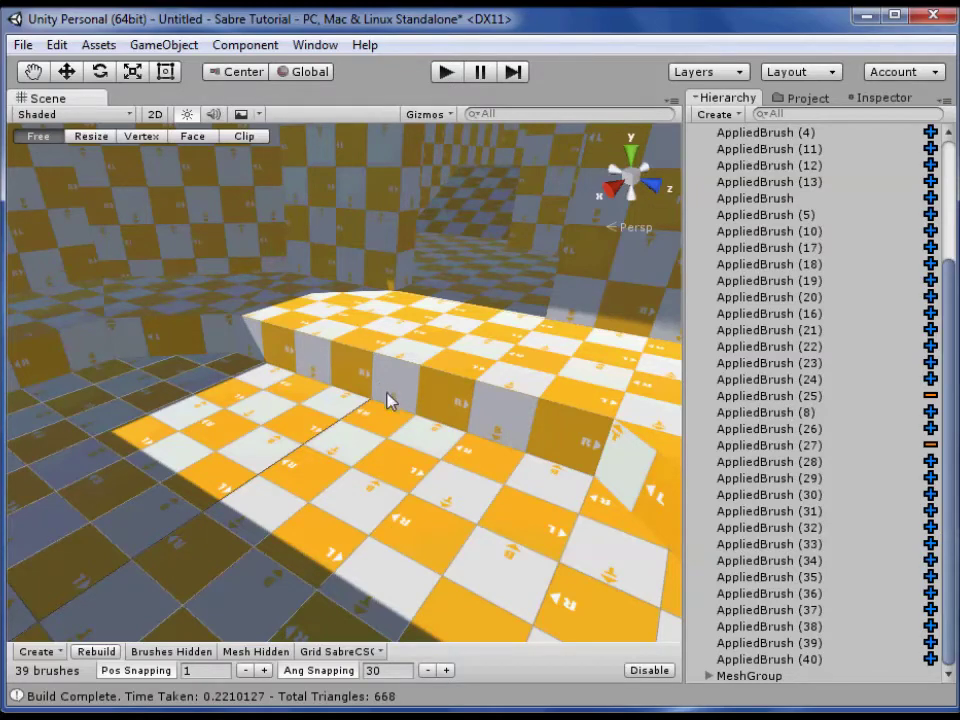
{"action": "right_click_drag", "start_coordinate": [375, 513], "coordinate": [238, 399]}
{"action": "right_click_drag", "start_coordinate": [357, 388], "coordinate": [533, 462]}
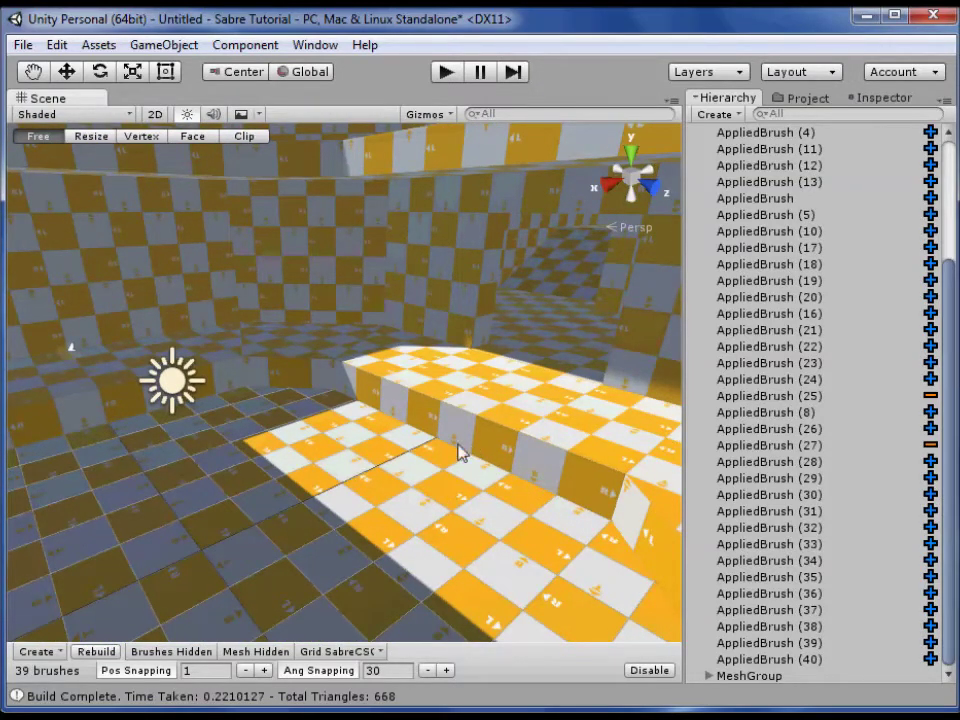
{"action": "right_click_drag", "start_coordinate": [487, 455], "coordinate": [418, 452]}
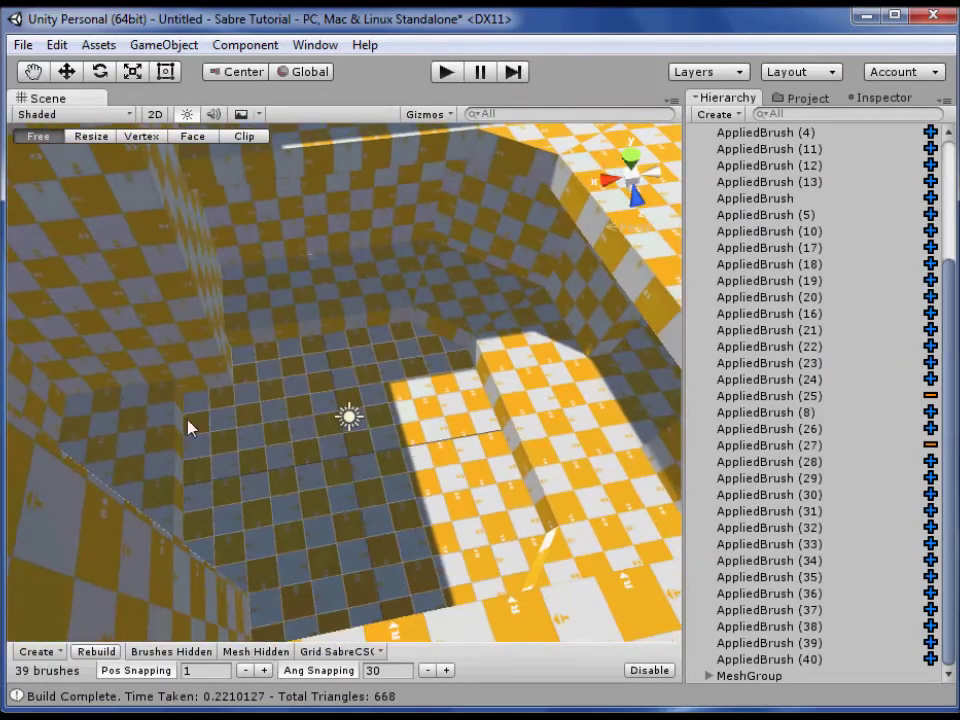
{"action": "right_click_drag", "start_coordinate": [310, 380], "coordinate": [408, 420]}
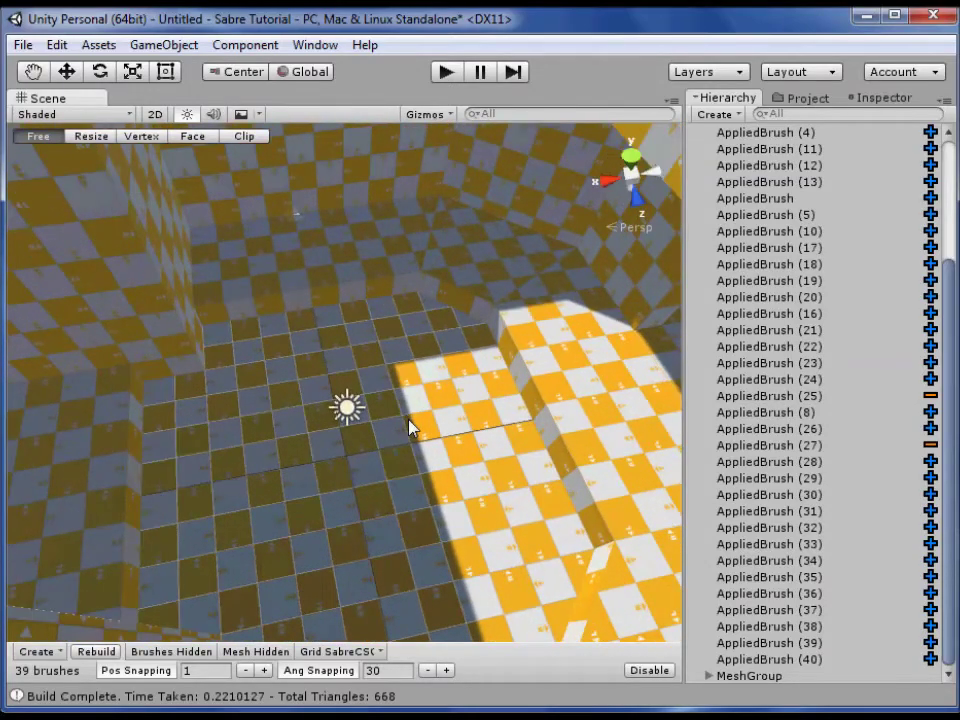
{"action": "right_click_drag", "start_coordinate": [305, 366], "coordinate": [315, 229]}
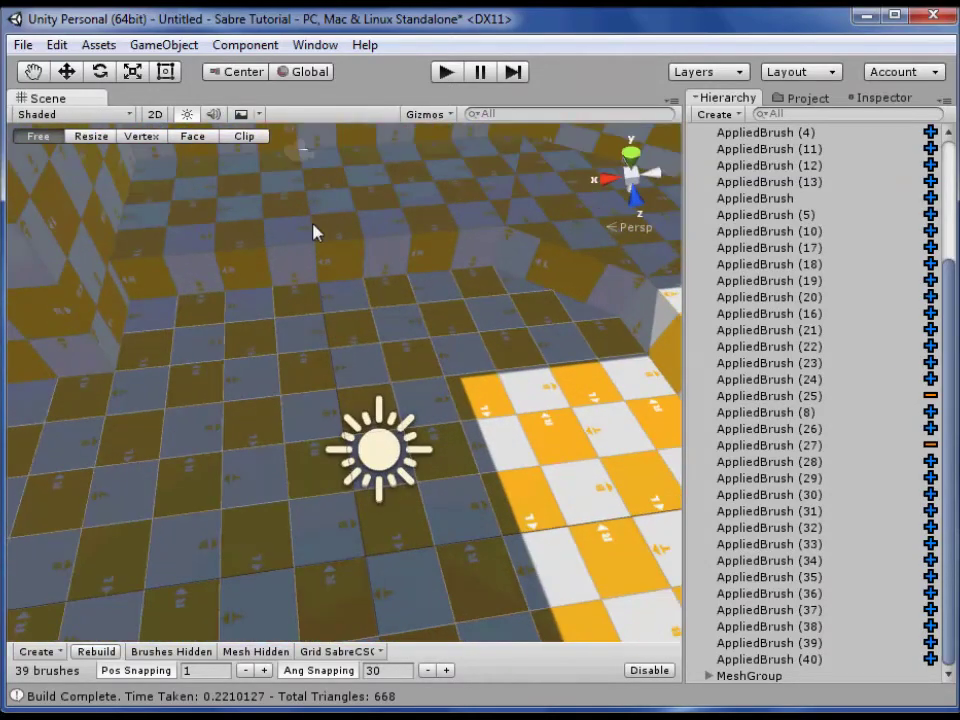
Duplicate the raised platform's block and place the copy against the platform's edge over the lower floor
{"action": "left_click", "coordinate": [77, 133]}
{"action": "mouse_move", "coordinate": [237, 185]}
{"action": "right_mouse_down"}
{"action": "mouse_move", "coordinate": [296, 221]}
{"action": "mouse_move", "coordinate": [297, 267]}
{"action": "right_mouse_up"}
{"action": "left_click", "coordinate": [395, 291]}
{"action": "mouse_move", "coordinate": [397, 299]}
{"action": "right_mouse_down"}
{"action": "mouse_move", "coordinate": [369, 272]}
{"action": "mouse_move", "coordinate": [315, 276]}
{"action": "mouse_move", "coordinate": [343, 296]}
{"action": "mouse_move", "coordinate": [439, 294]}
{"action": "mouse_move", "coordinate": [408, 294]}
{"action": "right_mouse_up"}
{"action": "mouse_move", "coordinate": [408, 294]}
{"action": "left_mouse_down"}
{"action": "mouse_move", "coordinate": [381, 319]}
{"action": "mouse_move", "coordinate": [403, 306]}
{"action": "mouse_move", "coordinate": [381, 333]}
{"action": "mouse_move", "coordinate": [351, 347]}
{"action": "left_mouse_up"}
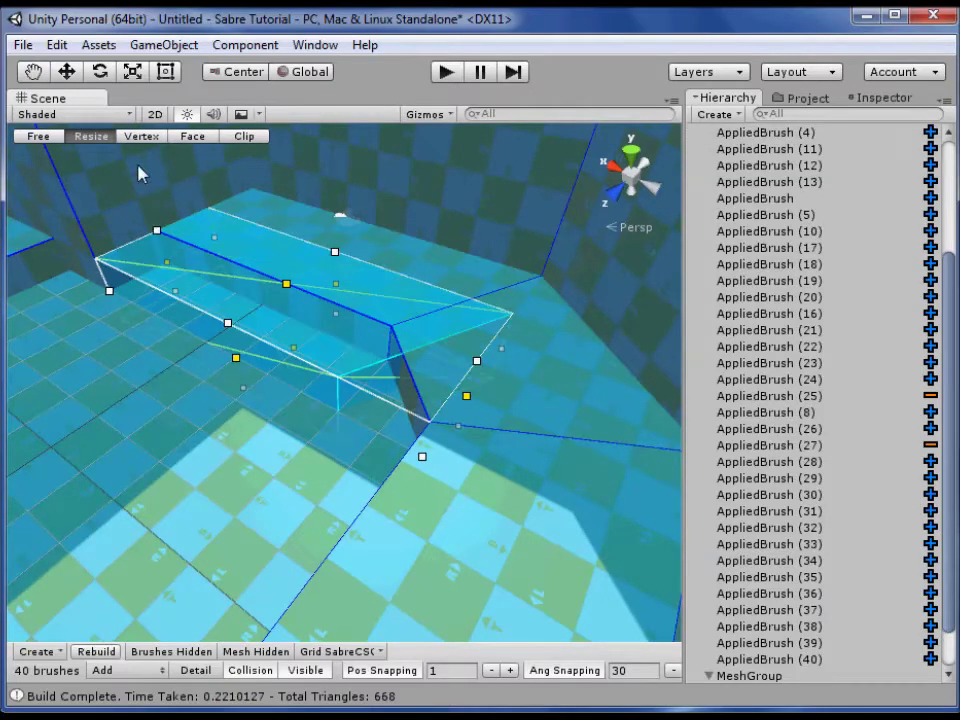
Shorten the copied block by moving its end vertices inward along X, and raise its bottom vertices up toward the floor
{"action": "left_click", "coordinate": [139, 135]}
{"action": "left_click_drag", "start_coordinate": [428, 283], "coordinate": [556, 462]}
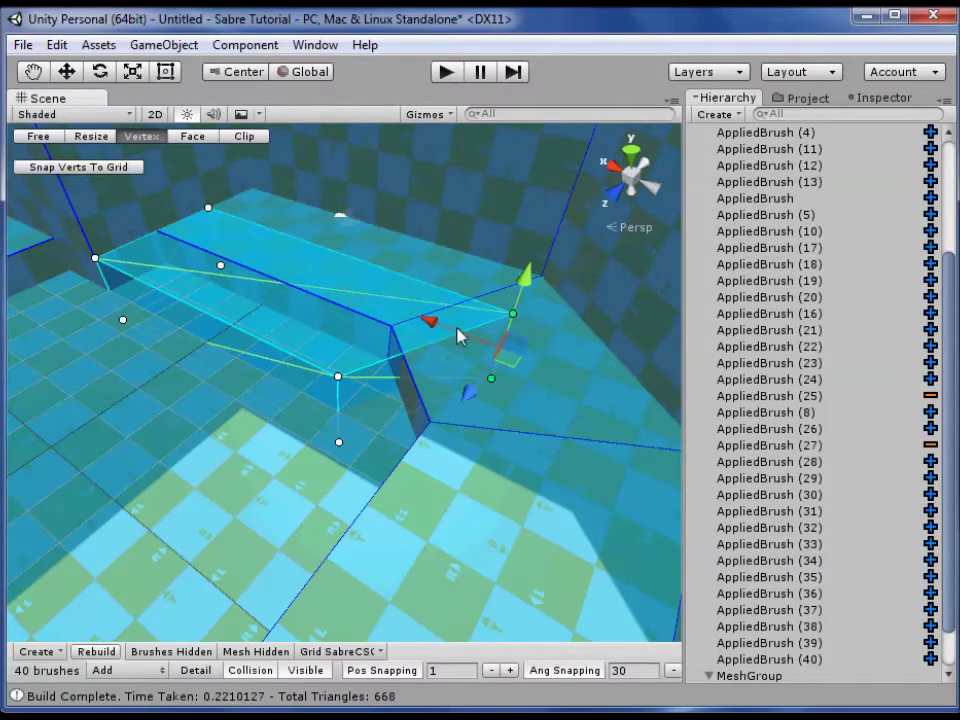
{"action": "left_click_drag", "start_coordinate": [392, 321], "coordinate": [355, 313]}
{"action": "mouse_move", "coordinate": [585, 394]}
{"action": "left_mouse_down", "text": "alt"}
{"action": "mouse_move", "coordinate": [307, 312]}
{"action": "mouse_move", "coordinate": [331, 219]}
{"action": "mouse_move", "coordinate": [579, 513]}
{"action": "left_mouse_up", "text": "alt"}
{"action": "mouse_move", "coordinate": [414, 336]}
{"action": "left_mouse_down"}
{"action": "mouse_move", "coordinate": [360, 328]}
{"action": "mouse_move", "coordinate": [310, 338]}
{"action": "left_mouse_up"}
{"action": "left_click_drag", "start_coordinate": [467, 420], "coordinate": [461, 364], "text": "alt"}
{"action": "mouse_move", "coordinate": [530, 512]}
{"action": "left_mouse_down"}
{"action": "mouse_move", "coordinate": [386, 454]}
{"action": "mouse_move", "coordinate": [219, 344]}
{"action": "left_mouse_up"}
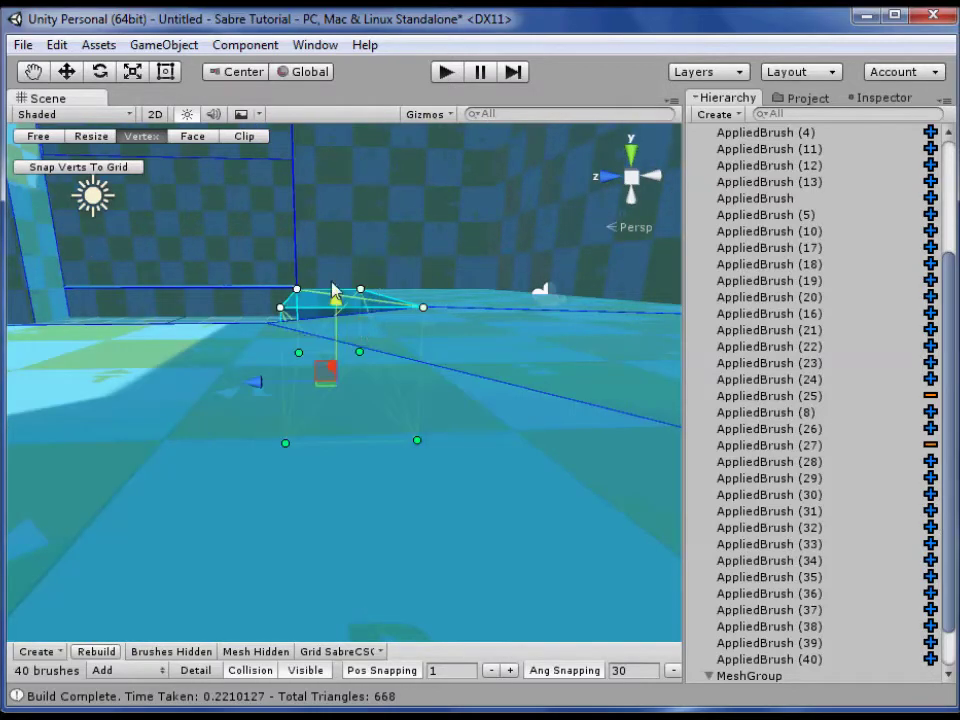
{"action": "left_click_drag", "start_coordinate": [331, 284], "coordinate": [327, 241]}
Clip the copied block diagonally through three corner points into a wedge sloping from the platform edge to the floor
{"action": "left_click_drag", "start_coordinate": [477, 277], "coordinate": [448, 363], "text": "alt"}
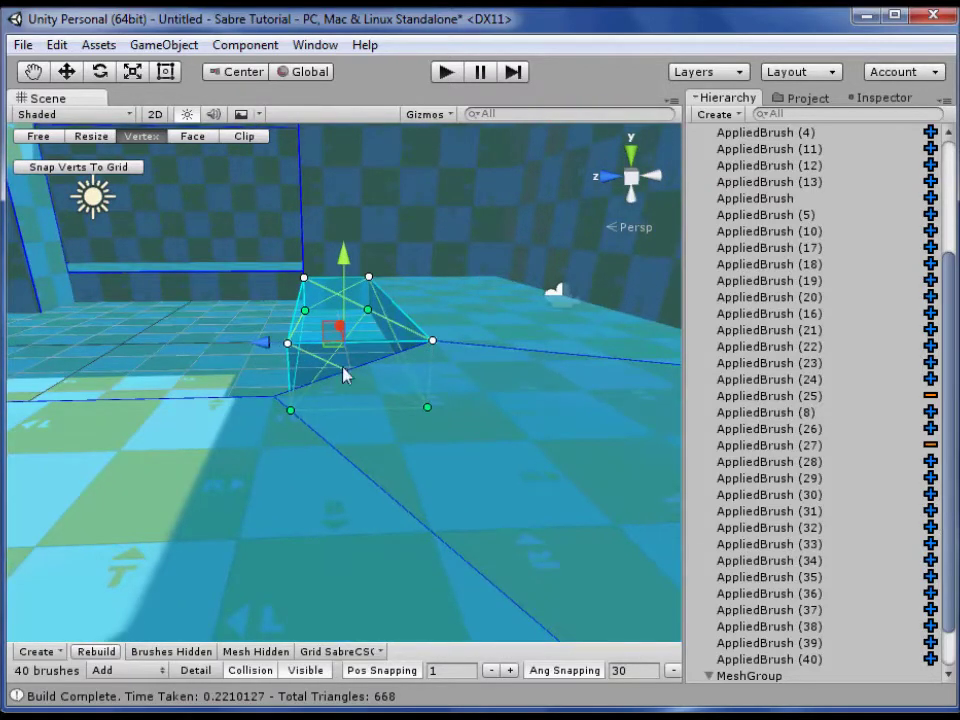
{"action": "left_click", "coordinate": [240, 137]}
{"action": "left_click", "coordinate": [290, 410]}
{"action": "left_click", "coordinate": [293, 387]}
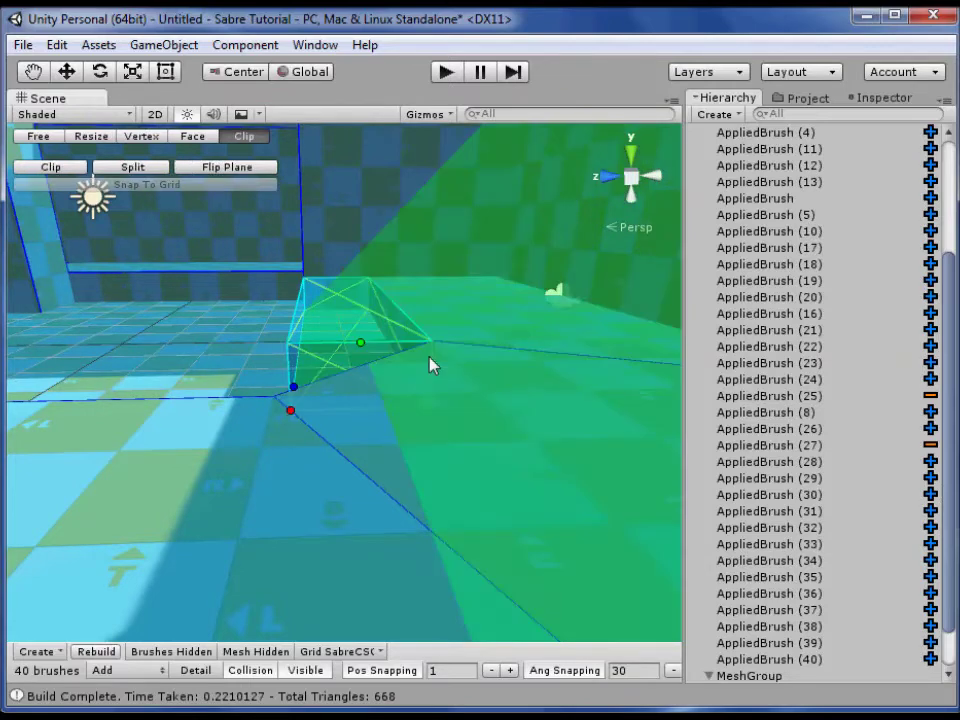
{"action": "left_click", "coordinate": [442, 346]}
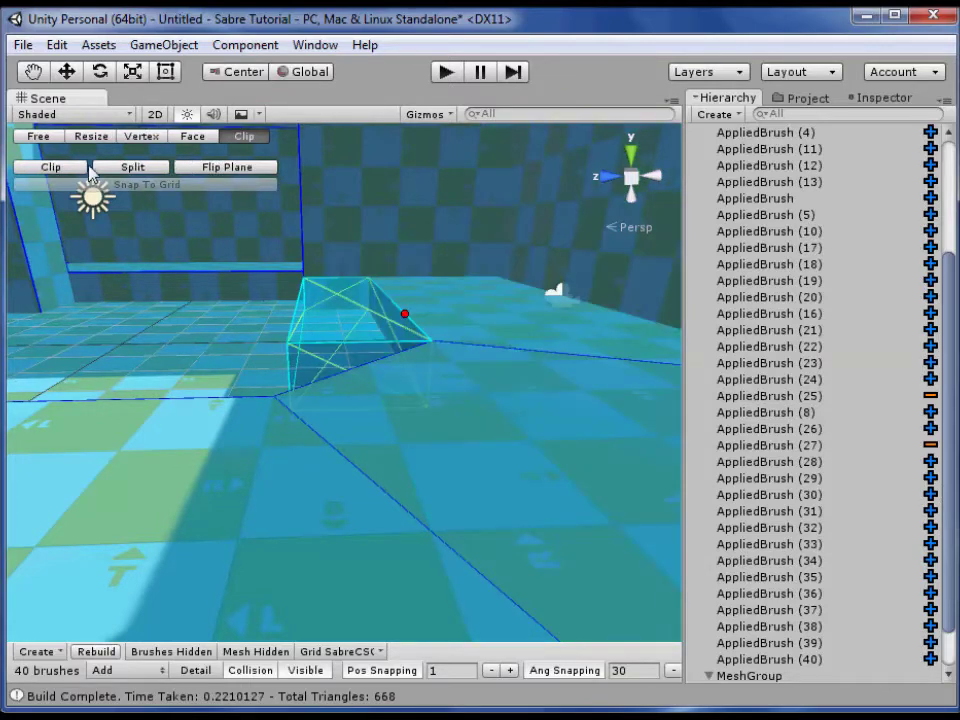
{"action": "left_click", "coordinate": [293, 387]}
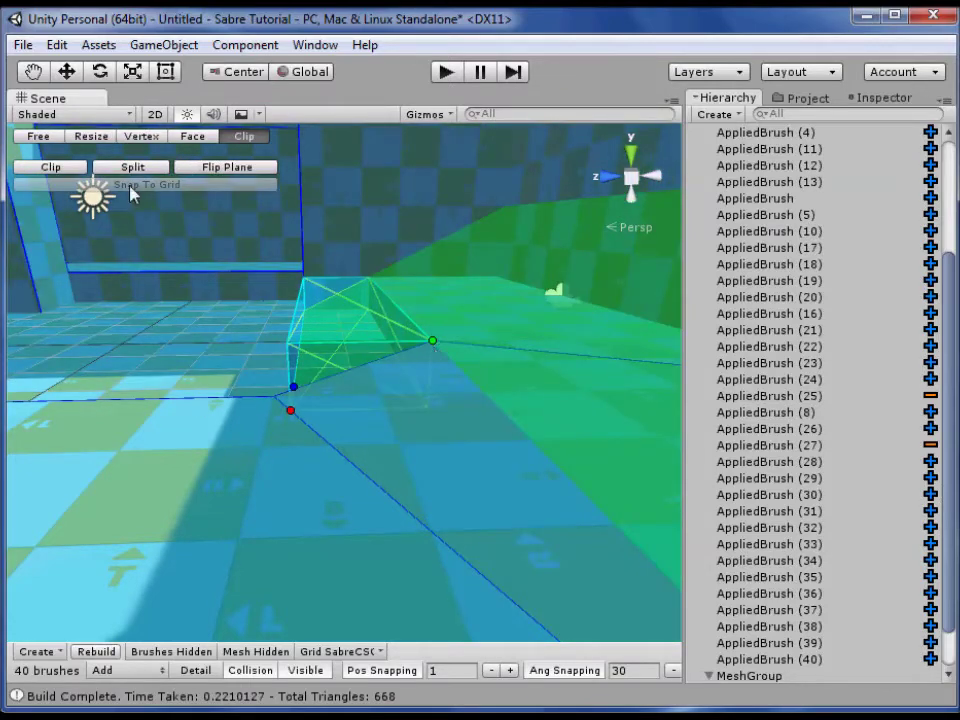
{"action": "left_click", "coordinate": [55, 171]}
Leave clipping for Free mode and rebuild the level mesh with the new ramp wedge
{"action": "left_click", "coordinate": [92, 138]}
{"action": "left_click_drag", "start_coordinate": [184, 243], "coordinate": [400, 345], "text": "alt"}
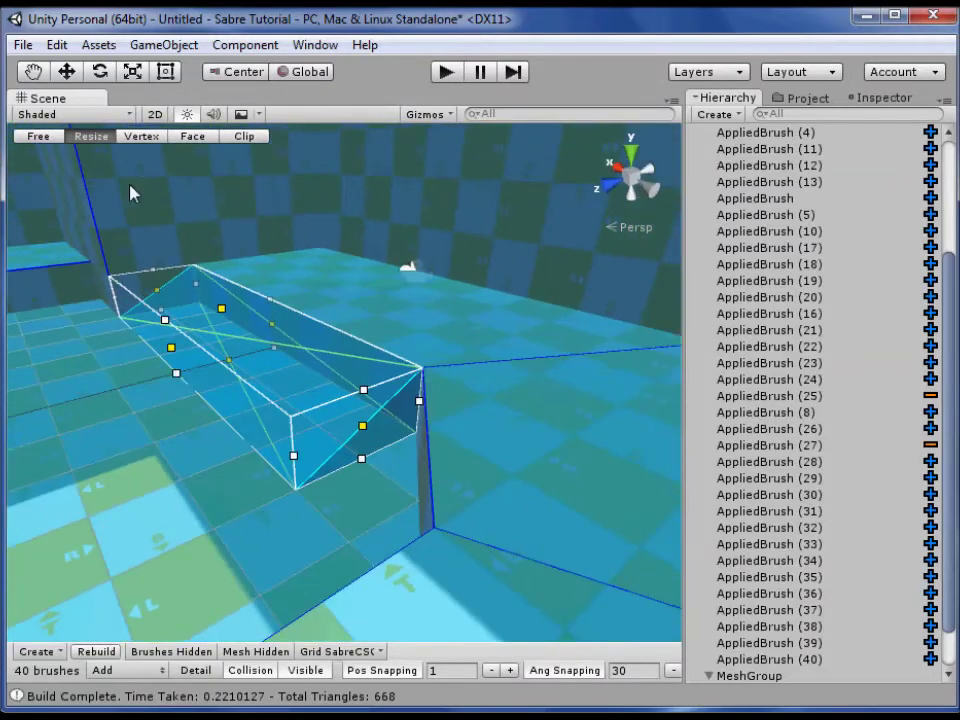
{"action": "left_click", "coordinate": [34, 138]}
{"action": "left_click_drag", "start_coordinate": [178, 257], "coordinate": [226, 281], "text": "alt"}
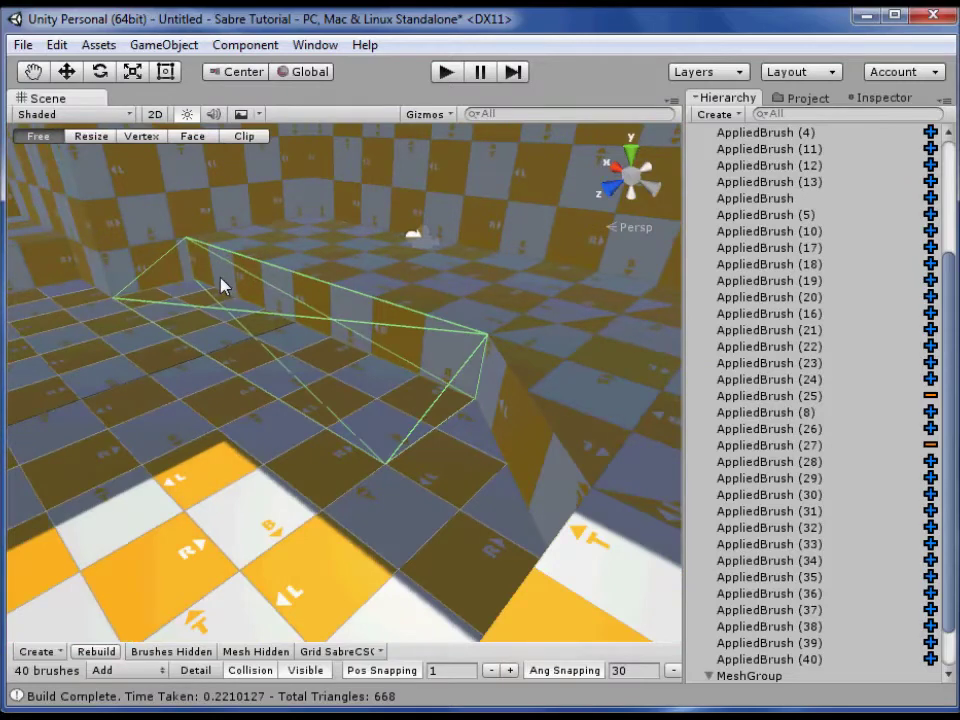
{"action": "key", "text": "End"}
Set the scene view to an orthographic top view with Wireframe shading, keeping the wedge open for vertex editing
{"action": "left_click", "coordinate": [90, 137]}
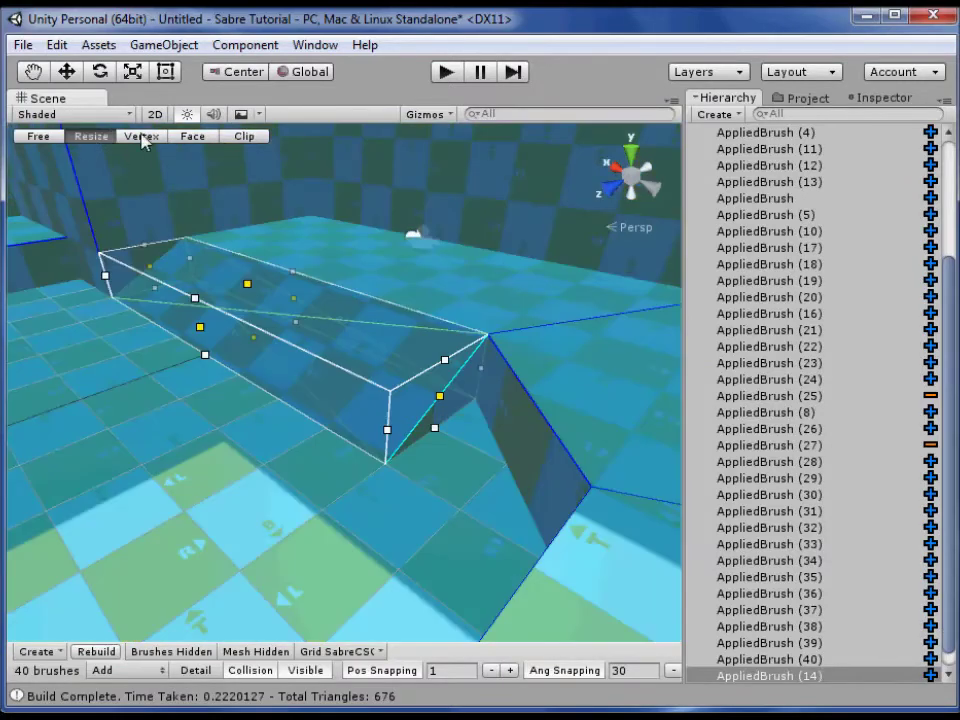
{"action": "left_click", "coordinate": [143, 137]}
{"action": "mouse_move", "coordinate": [230, 240]}
{"action": "left_mouse_down", "text": "alt"}
{"action": "mouse_move", "coordinate": [317, 321]}
{"action": "mouse_move", "coordinate": [330, 407]}
{"action": "mouse_move", "coordinate": [36, 358]}
{"action": "left_mouse_up", "text": "alt"}
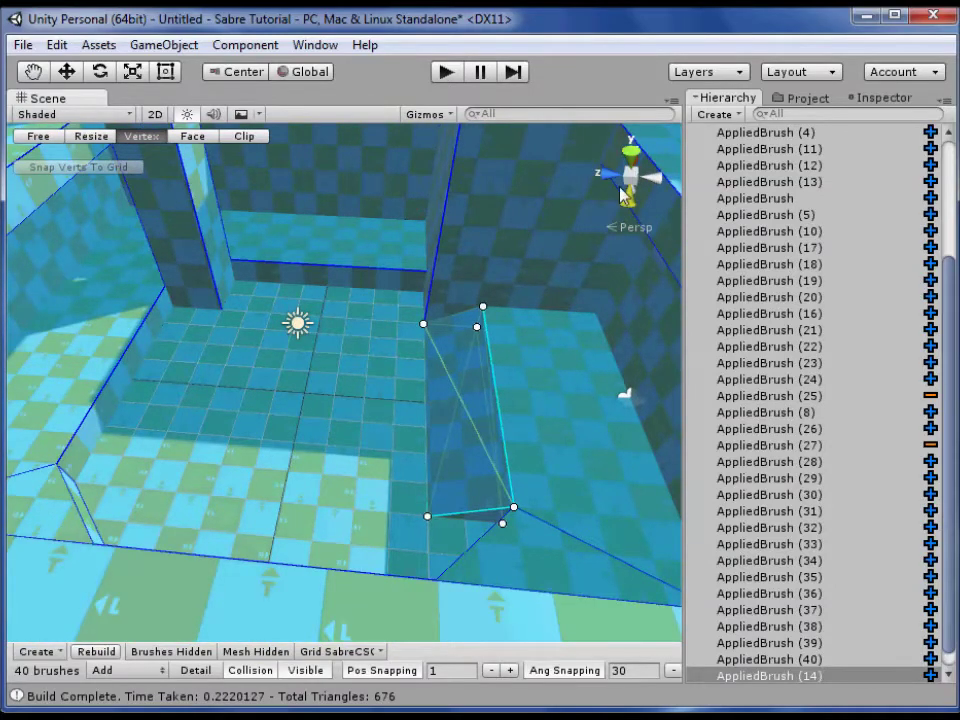
{"action": "left_click", "coordinate": [629, 155]}
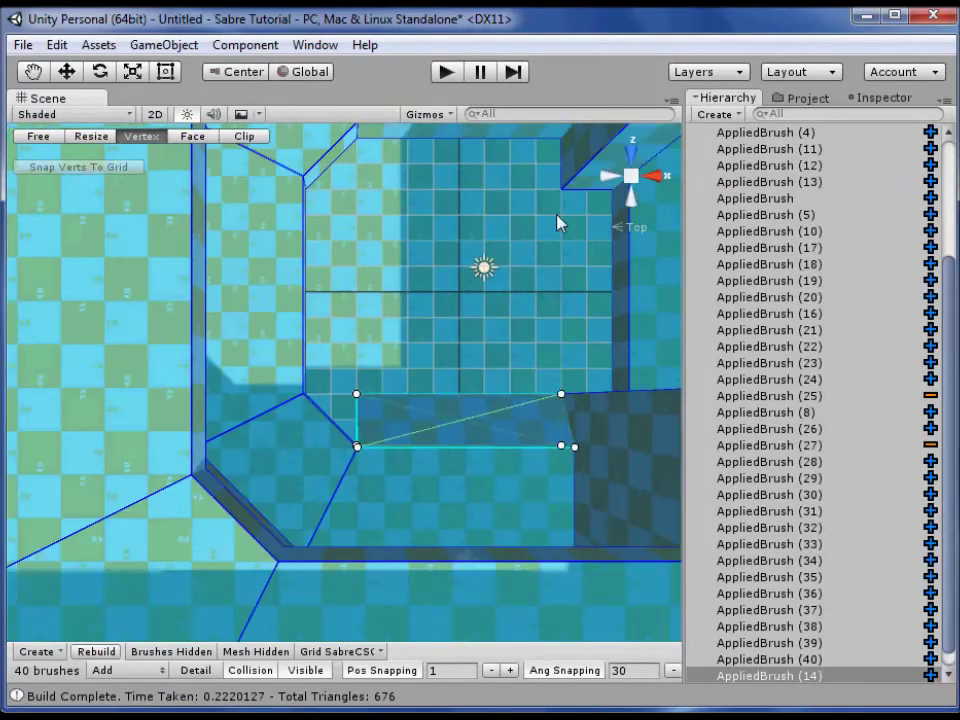
{"action": "left_click", "coordinate": [631, 176]}
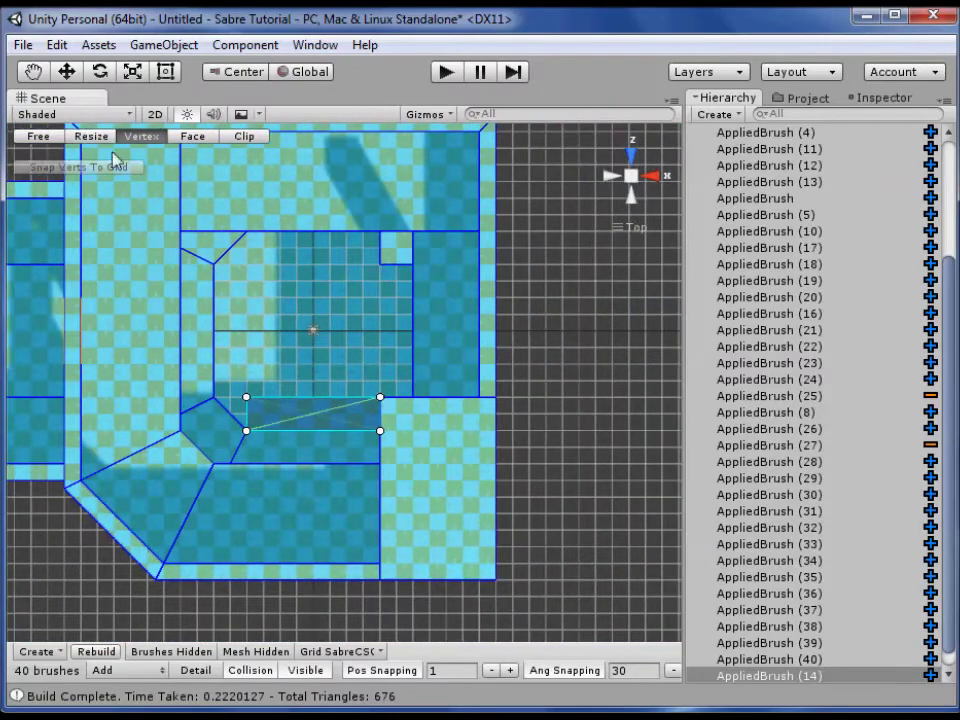
{"action": "left_click", "coordinate": [85, 115]}
{"action": "left_click", "coordinate": [65, 164]}
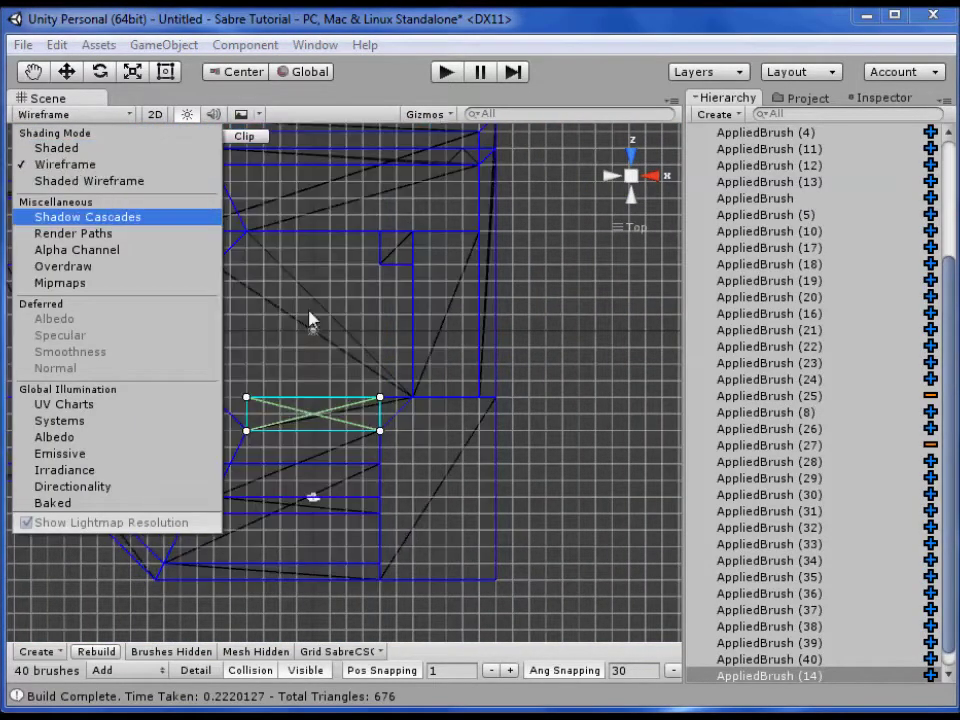
Duplicate the ramp wedge, rotate the copy 90 degrees and place it along the lower floor's +X side
{"action": "scroll", "coordinate": [390, 315], "scroll_direction": "up", "scroll_amount": 5}
{"action": "middle_click_drag", "start_coordinate": [372, 357], "coordinate": [279, 456]}
{"action": "left_click", "coordinate": [89, 134]}
{"action": "middle_click_drag", "start_coordinate": [319, 343], "coordinate": [291, 358]}
{"action": "key", "text": "ctrl+d"}
{"action": "mouse_move", "coordinate": [207, 487]}
{"action": "left_mouse_down"}
{"action": "mouse_move", "coordinate": [227, 364]}
{"action": "mouse_move", "coordinate": [221, 452]}
{"action": "mouse_move", "coordinate": [279, 495]}
{"action": "left_mouse_up"}
{"action": "left_click_drag", "start_coordinate": [328, 422], "coordinate": [426, 429]}
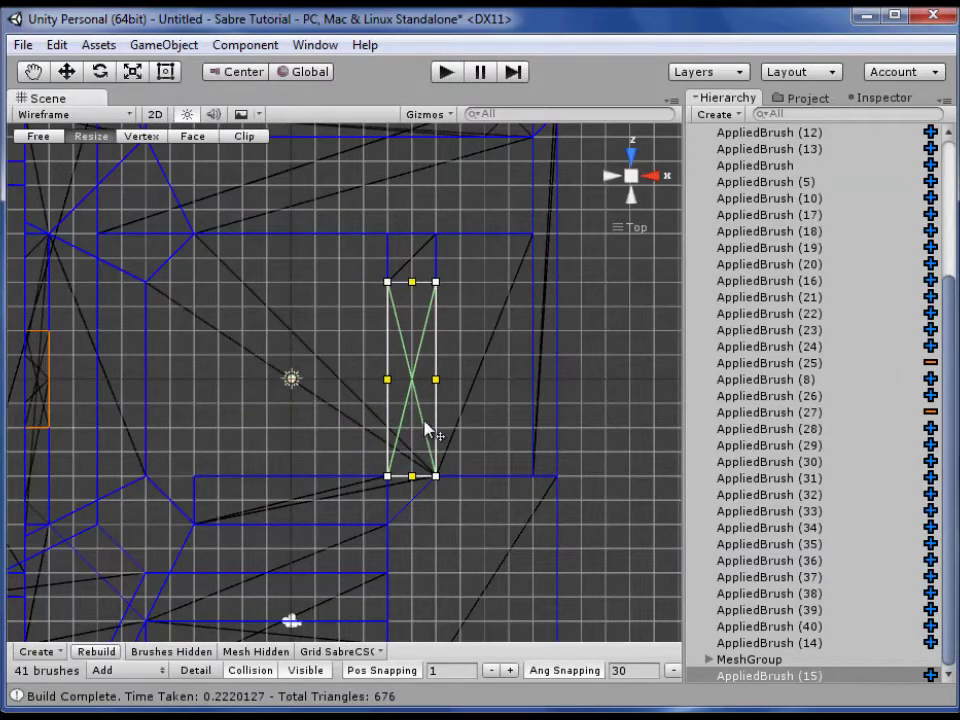
Duplicate the +X ramp wedge, rotate the copy 90 degrees and place it along the lower floor's +Z side
{"action": "key", "text": "ctrl+d"}
{"action": "mouse_move", "coordinate": [419, 324]}
{"action": "left_mouse_down"}
{"action": "mouse_move", "coordinate": [249, 300]}
{"action": "mouse_move", "coordinate": [103, 444]}
{"action": "left_mouse_up"}
{"action": "left_click_drag", "start_coordinate": [201, 375], "coordinate": [242, 288]}
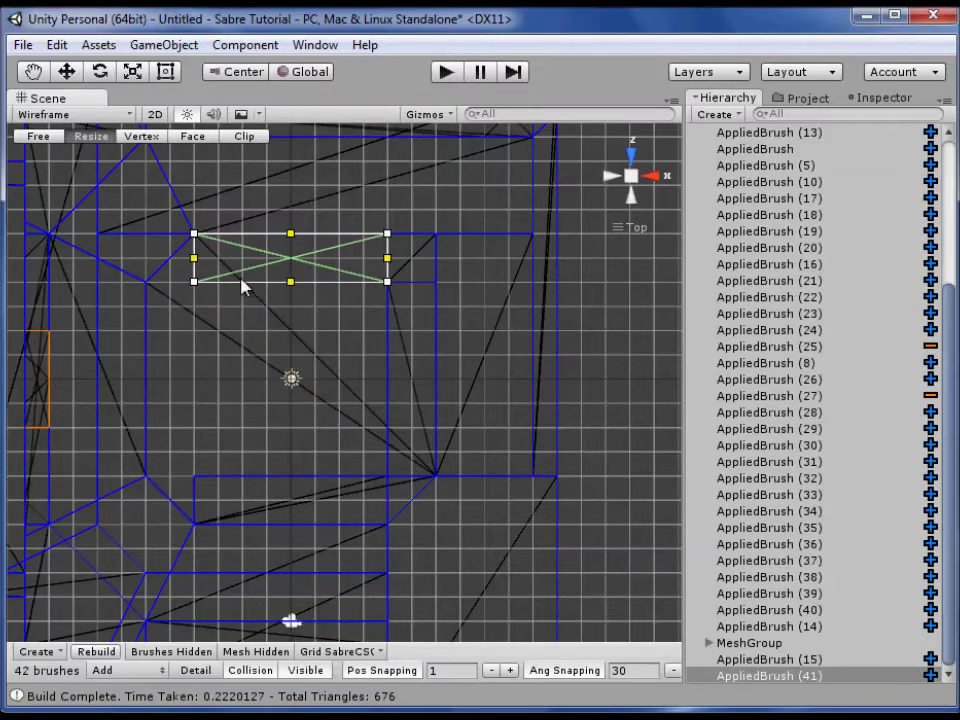
Duplicate the +Z ramp wedge, rotate the copy 90 degrees and place it along the lower floor's -X side
{"action": "key", "text": "ctrl+d"}
{"action": "mouse_move", "coordinate": [196, 234]}
{"action": "left_mouse_down"}
{"action": "mouse_move", "coordinate": [172, 381]}
{"action": "mouse_move", "coordinate": [241, 503]}
{"action": "left_mouse_up"}
{"action": "mouse_move", "coordinate": [264, 443]}
{"action": "left_mouse_down"}
{"action": "mouse_move", "coordinate": [214, 418]}
{"action": "mouse_move", "coordinate": [188, 428]}
{"action": "left_mouse_up"}
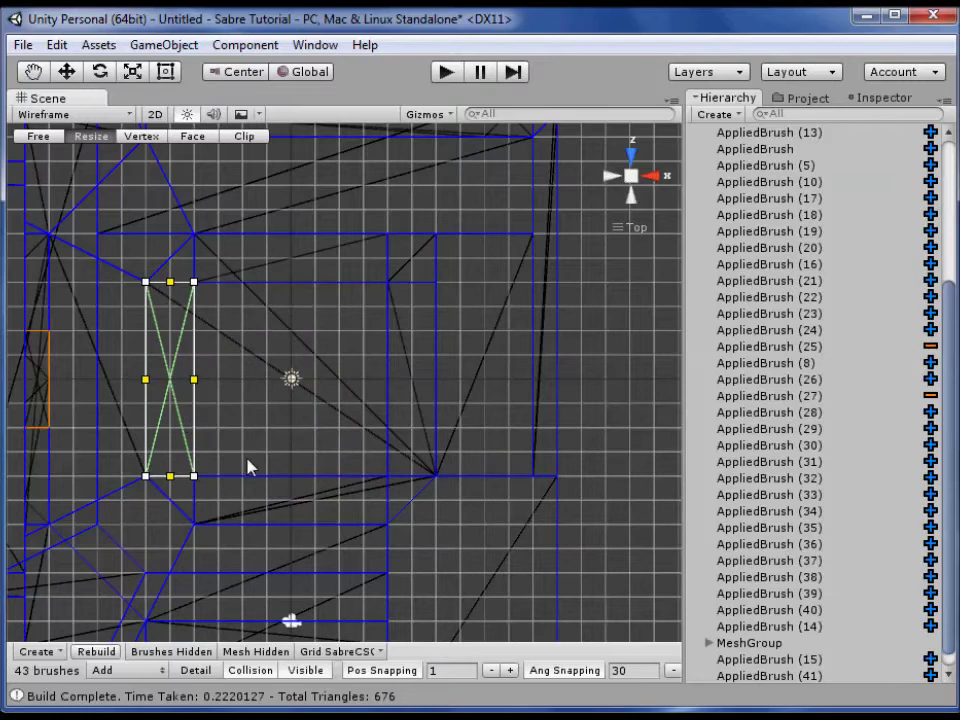
At the -X/-Z corner, move the inner end vertices of the two adjoining wedges one grid unit away from the corner
{"action": "middle_click_drag", "start_coordinate": [157, 519], "coordinate": [236, 485]}
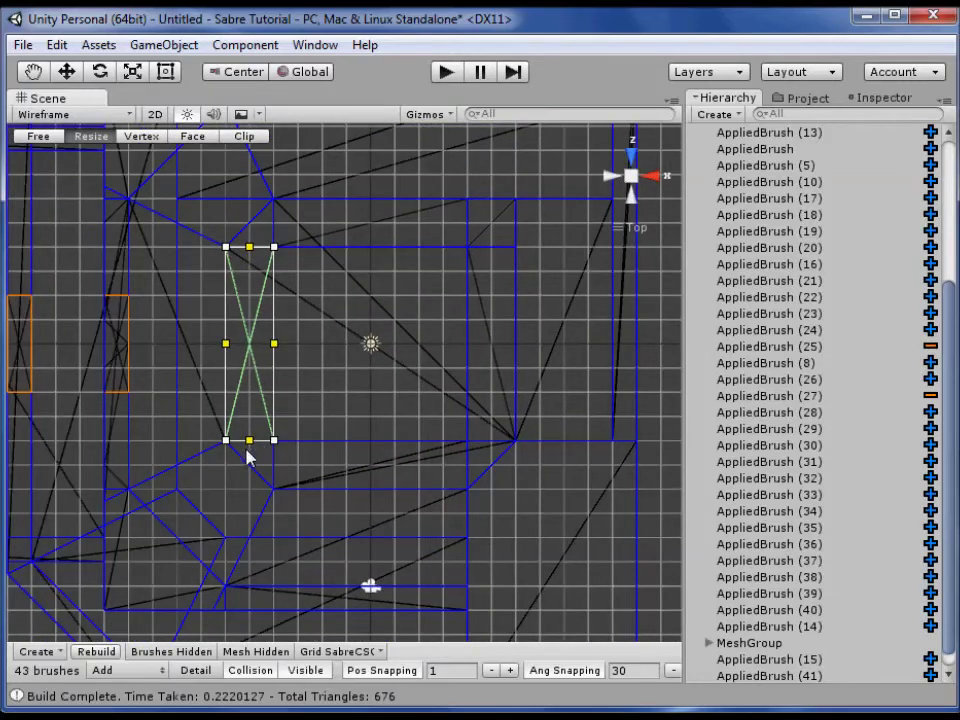
{"action": "middle_click_drag", "start_coordinate": [297, 461], "coordinate": [343, 403]}
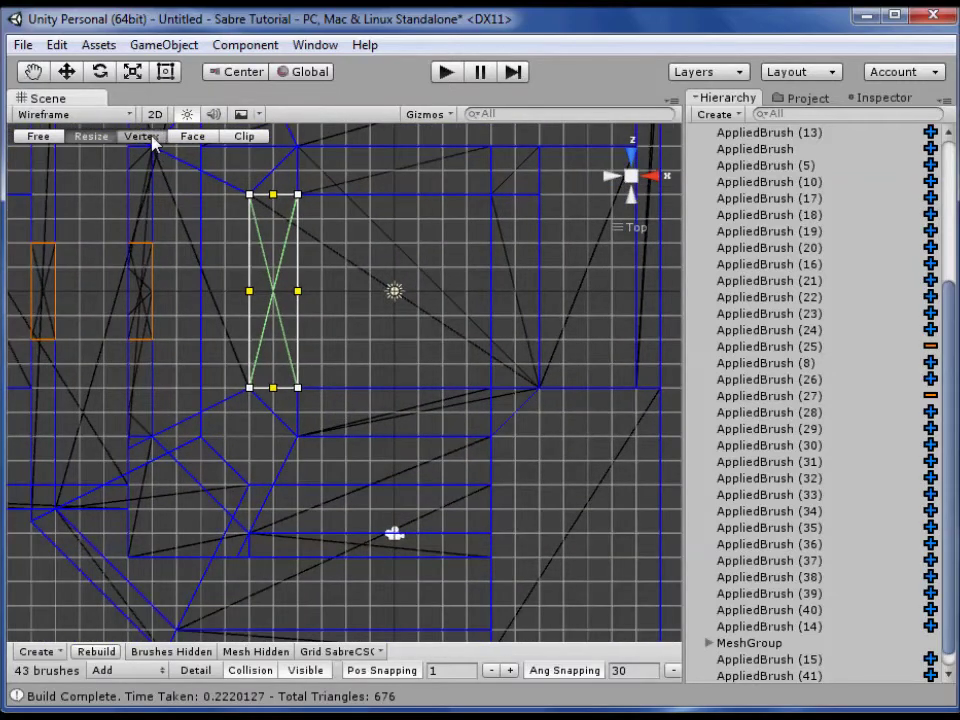
{"action": "left_click", "coordinate": [150, 138]}
{"action": "middle_click_drag", "start_coordinate": [437, 411], "coordinate": [445, 403]}
{"action": "scroll", "coordinate": [369, 454], "scroll_direction": "up", "scroll_amount": 4}
{"action": "left_click", "coordinate": [306, 373]}
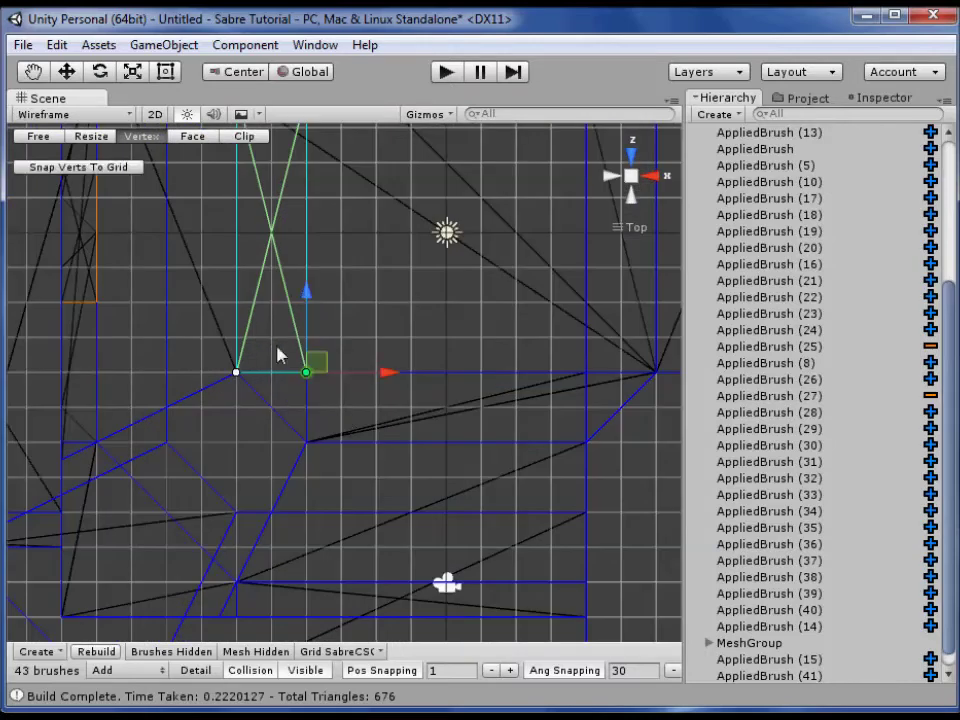
{"action": "left_click_drag", "start_coordinate": [301, 299], "coordinate": [309, 261]}
{"action": "key", "text": "ctrl+z"}
{"action": "left_click_drag", "start_coordinate": [281, 349], "coordinate": [334, 400]}
{"action": "left_click_drag", "start_coordinate": [390, 375], "coordinate": [418, 343]}
At the -X/+Z corner, move the inner end vertices of both adjoining wedges one grid unit away from the corner
{"action": "middle_click_drag", "start_coordinate": [446, 269], "coordinate": [388, 531]}
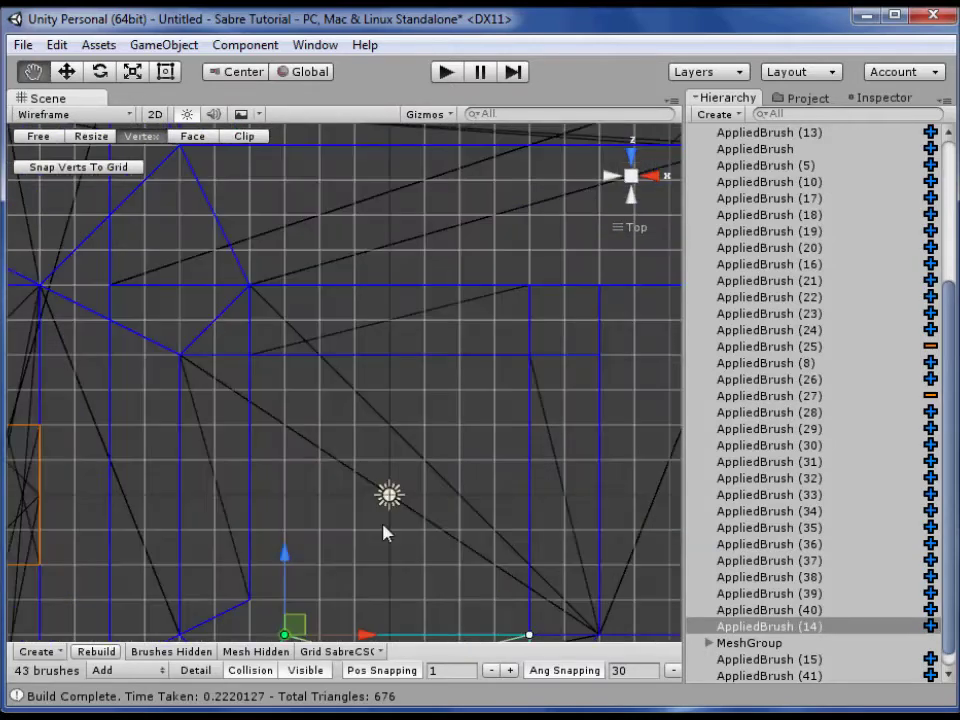
{"action": "left_click", "coordinate": [236, 431]}
{"action": "left_click", "coordinate": [249, 354]}
{"action": "left_click_drag", "start_coordinate": [249, 300], "coordinate": [251, 298]}
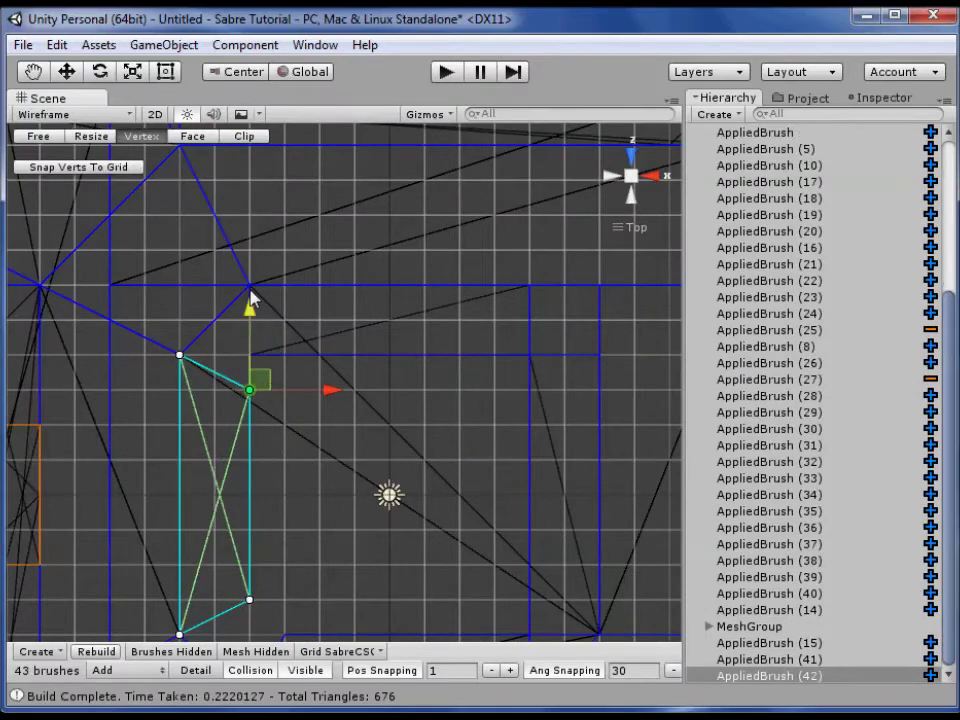
{"action": "left_click", "coordinate": [322, 323]}
{"action": "left_click", "coordinate": [253, 370]}
{"action": "left_click_drag", "start_coordinate": [313, 364], "coordinate": [351, 368]}
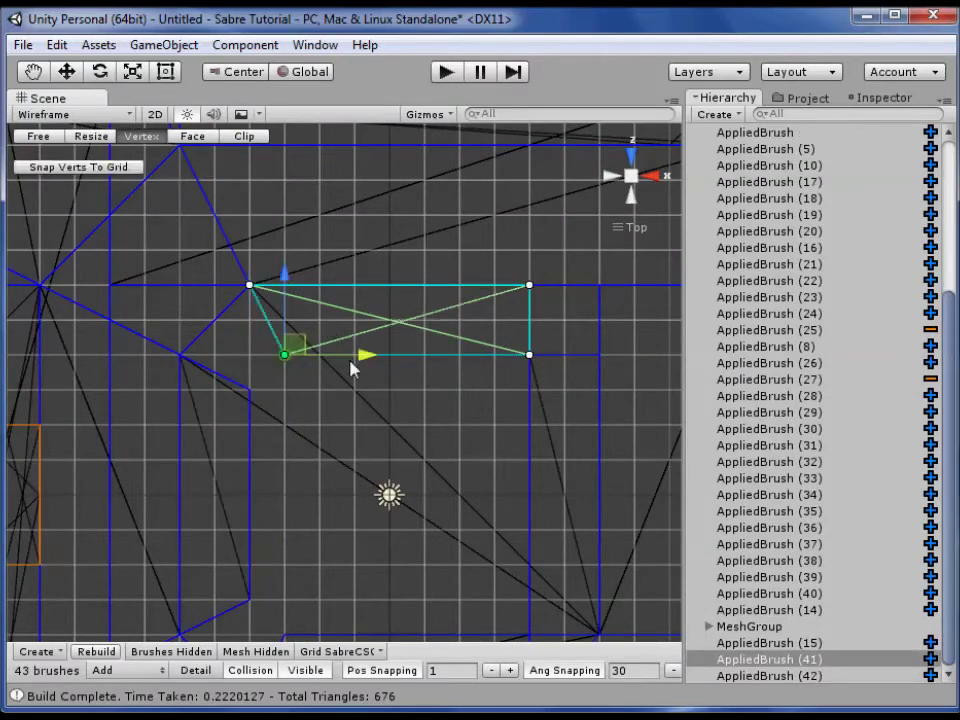
Duplicate the +Z ramp wedge and move the whole copy two grid units toward -X and -Z
{"action": "left_click", "coordinate": [432, 441]}
{"action": "left_click", "coordinate": [405, 356]}
{"action": "left_click", "coordinate": [393, 364]}
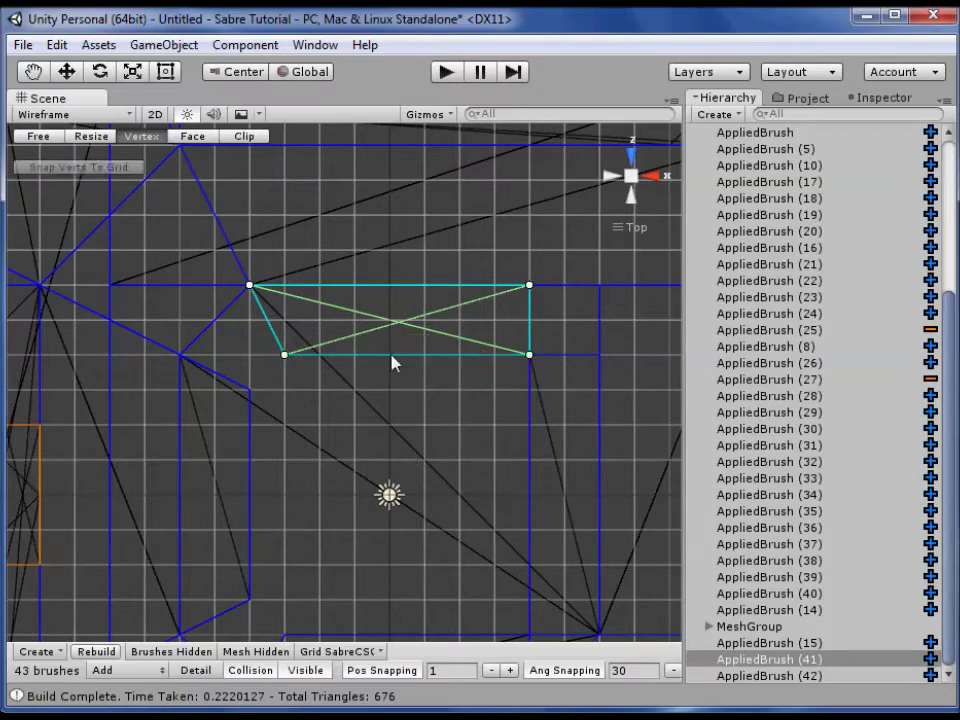
{"action": "mouse_move", "coordinate": [197, 246]}
{"action": "left_mouse_down"}
{"action": "mouse_move", "coordinate": [446, 349]}
{"action": "mouse_move", "coordinate": [614, 392]}
{"action": "left_mouse_up"}
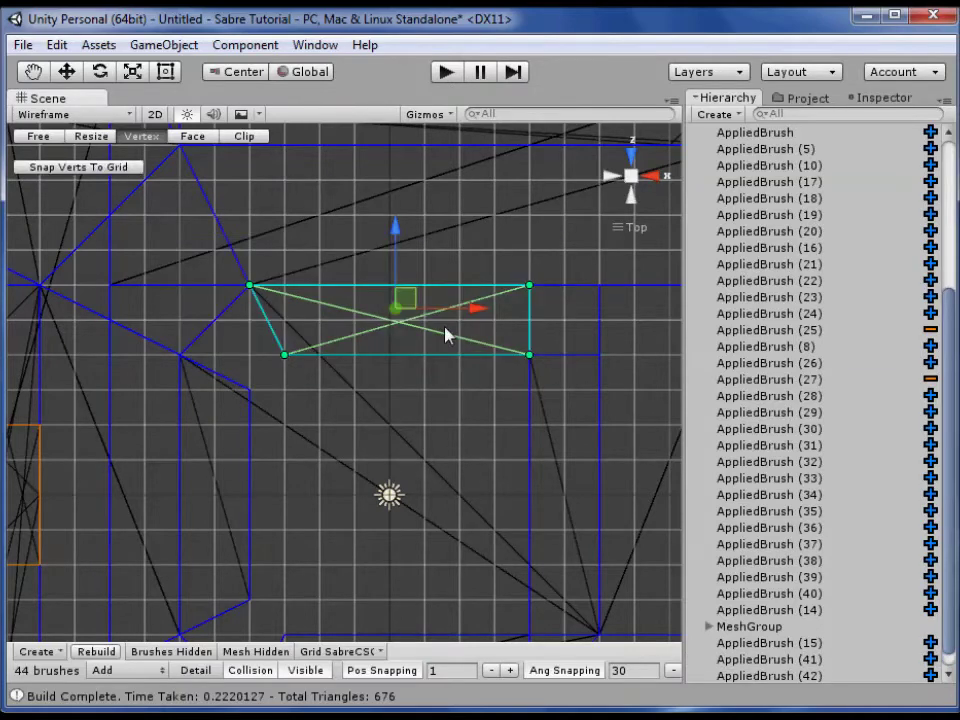
{"action": "left_click_drag", "start_coordinate": [417, 314], "coordinate": [480, 390]}
Reshape the copy into a corner piece by moving its vertices onto the adjoining ends of the +Z and -X wedges
{"action": "left_click_drag", "start_coordinate": [531, 352], "coordinate": [497, 360]}
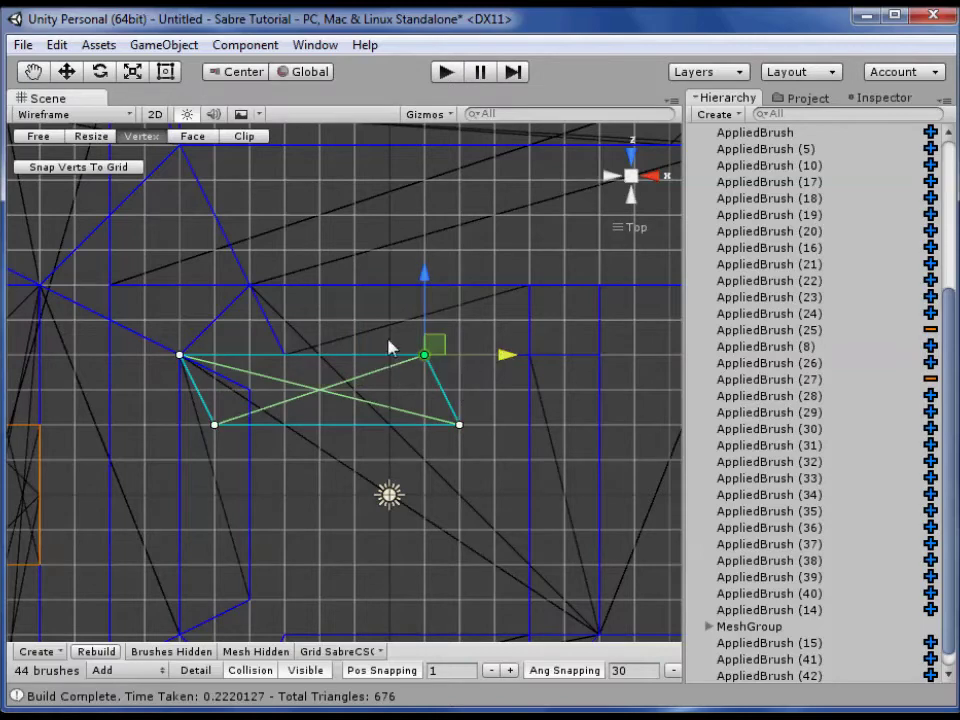
{"action": "mouse_move", "coordinate": [446, 352]}
{"action": "left_mouse_down"}
{"action": "mouse_move", "coordinate": [435, 321]}
{"action": "mouse_move", "coordinate": [439, 343]}
{"action": "left_mouse_up"}
{"action": "left_click_drag", "start_coordinate": [377, 313], "coordinate": [476, 422]}
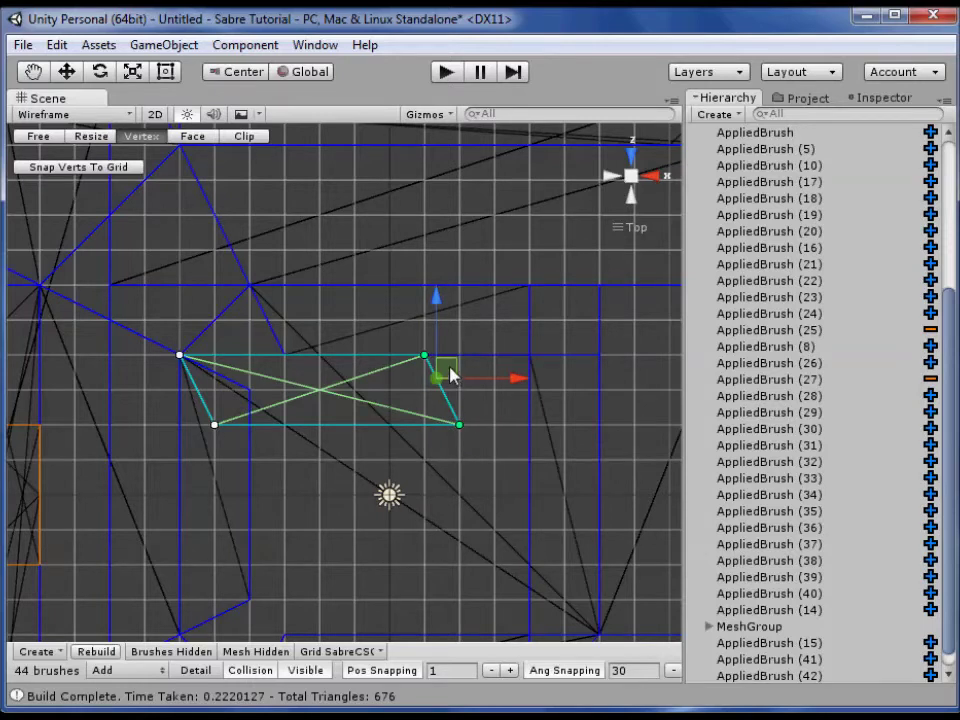
{"action": "mouse_move", "coordinate": [450, 373]}
{"action": "left_mouse_down"}
{"action": "mouse_move", "coordinate": [296, 300]}
{"action": "mouse_move", "coordinate": [276, 306]}
{"action": "left_mouse_up"}
{"action": "left_click_drag", "start_coordinate": [319, 458], "coordinate": [181, 430]}
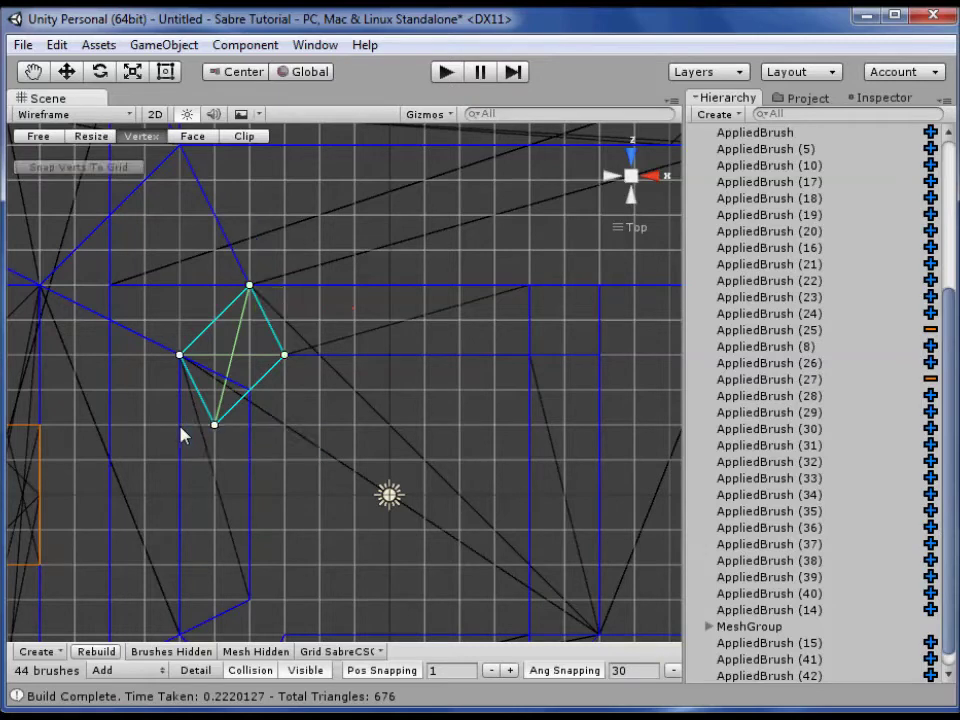
{"action": "left_click_drag", "start_coordinate": [249, 285], "coordinate": [336, 383]}
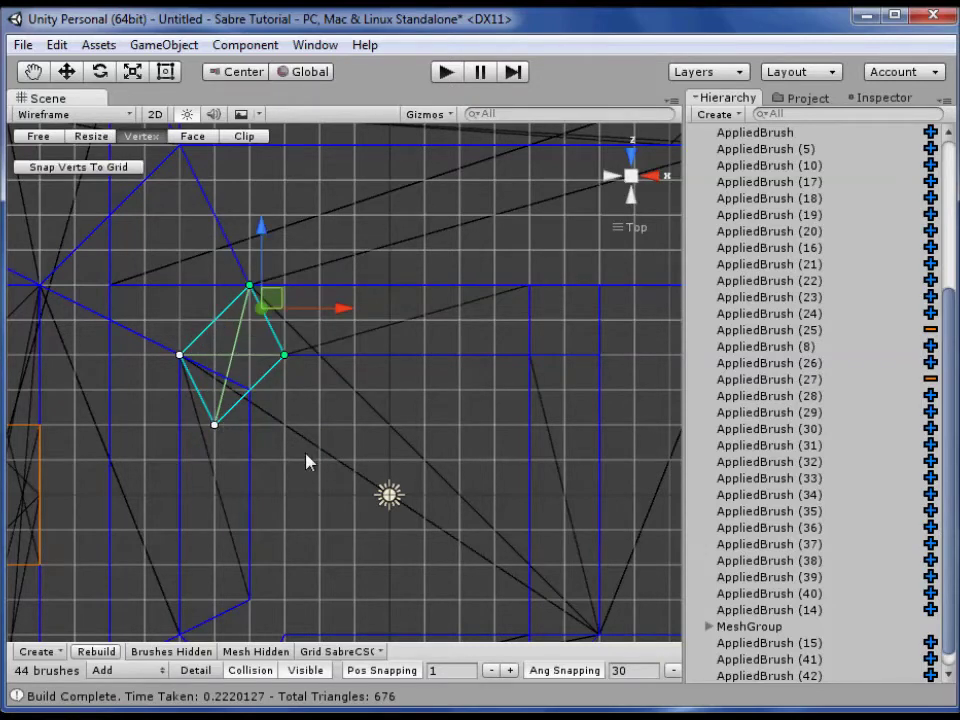
{"action": "left_click", "coordinate": [213, 424]}
{"action": "left_click_drag", "start_coordinate": [231, 426], "coordinate": [262, 390]}
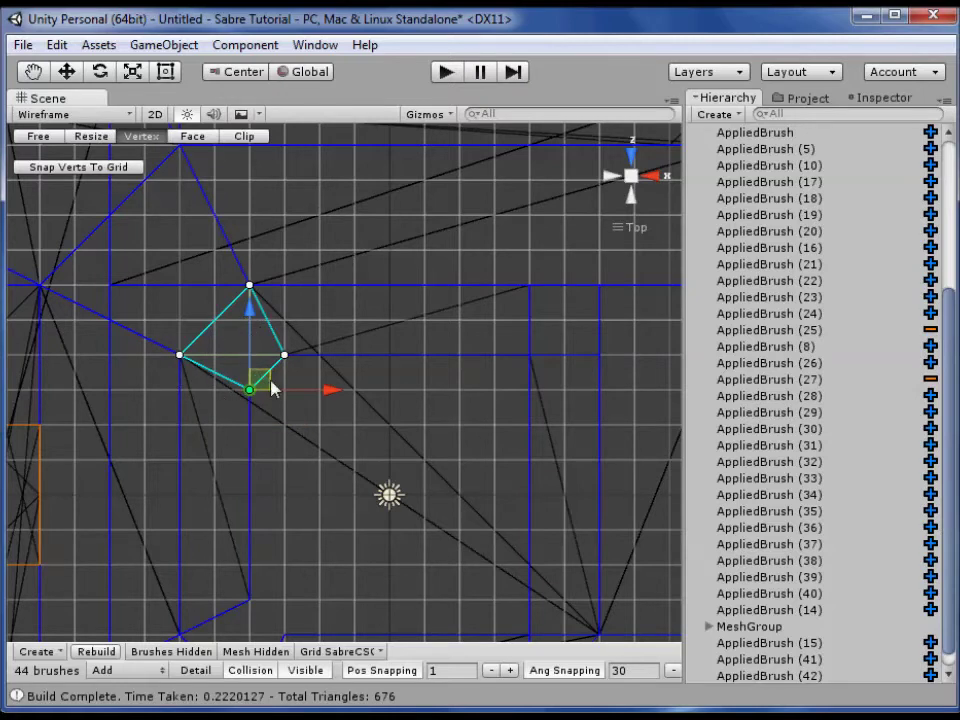
{"action": "left_click_drag", "start_coordinate": [229, 261], "coordinate": [270, 305]}
{"action": "left_click_drag", "start_coordinate": [284, 354], "coordinate": [321, 318]}
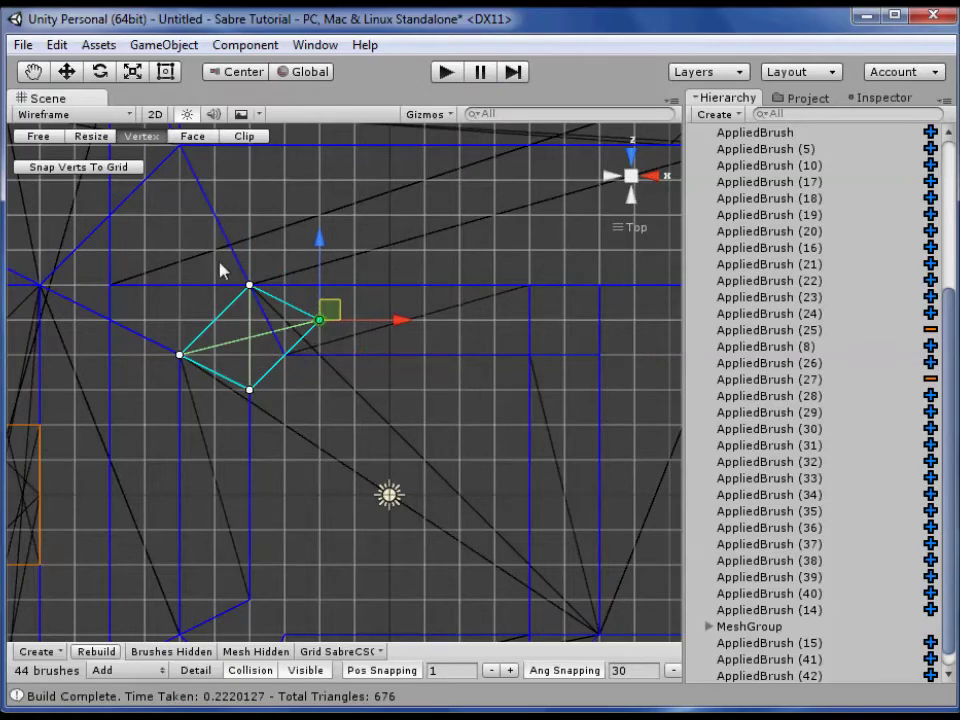
{"action": "left_click_drag", "start_coordinate": [221, 268], "coordinate": [356, 343]}
{"action": "mouse_move", "coordinate": [294, 294]}
{"action": "left_mouse_down"}
{"action": "mouse_move", "coordinate": [121, 282]}
{"action": "mouse_move", "coordinate": [265, 273]}
{"action": "mouse_move", "coordinate": [538, 375]}
{"action": "mouse_move", "coordinate": [403, 133]}
{"action": "mouse_move", "coordinate": [255, 311]}
{"action": "mouse_move", "coordinate": [155, 278]}
{"action": "mouse_move", "coordinate": [294, 280]}
{"action": "mouse_move", "coordinate": [313, 321]}
{"action": "mouse_move", "coordinate": [306, 306]}
{"action": "mouse_move", "coordinate": [300, 345]}
{"action": "left_mouse_up"}
{"action": "left_click", "coordinate": [318, 320]}
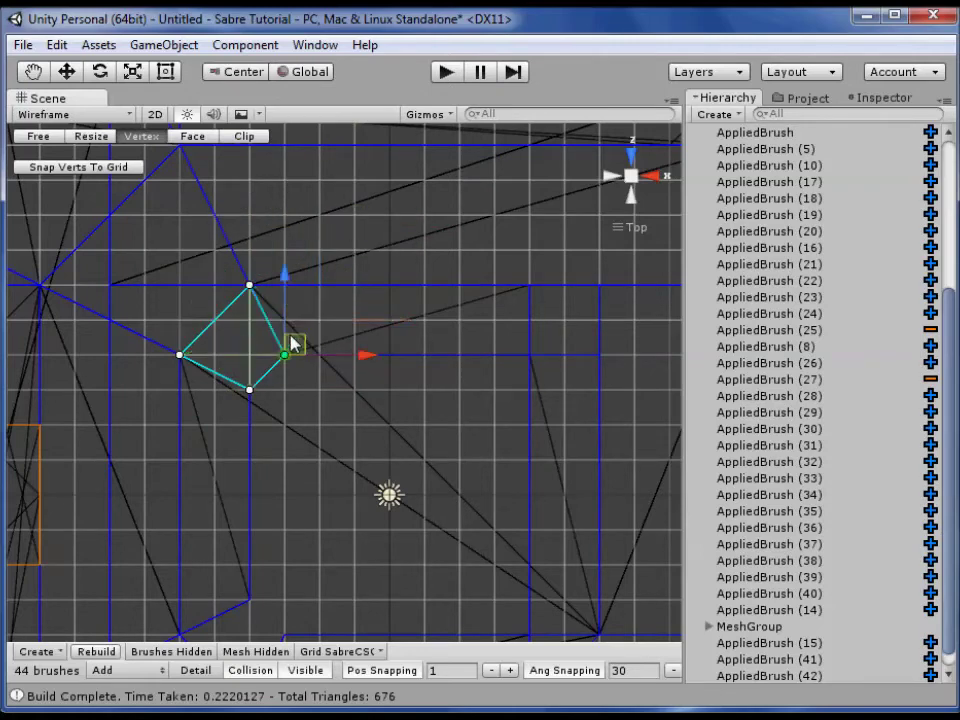
Duplicate the finished corner piece in Resize mode, rotate the copy and fit it into the -X/-Z corner gap
{"action": "left_click", "coordinate": [158, 304]}
{"action": "left_click", "coordinate": [245, 360]}
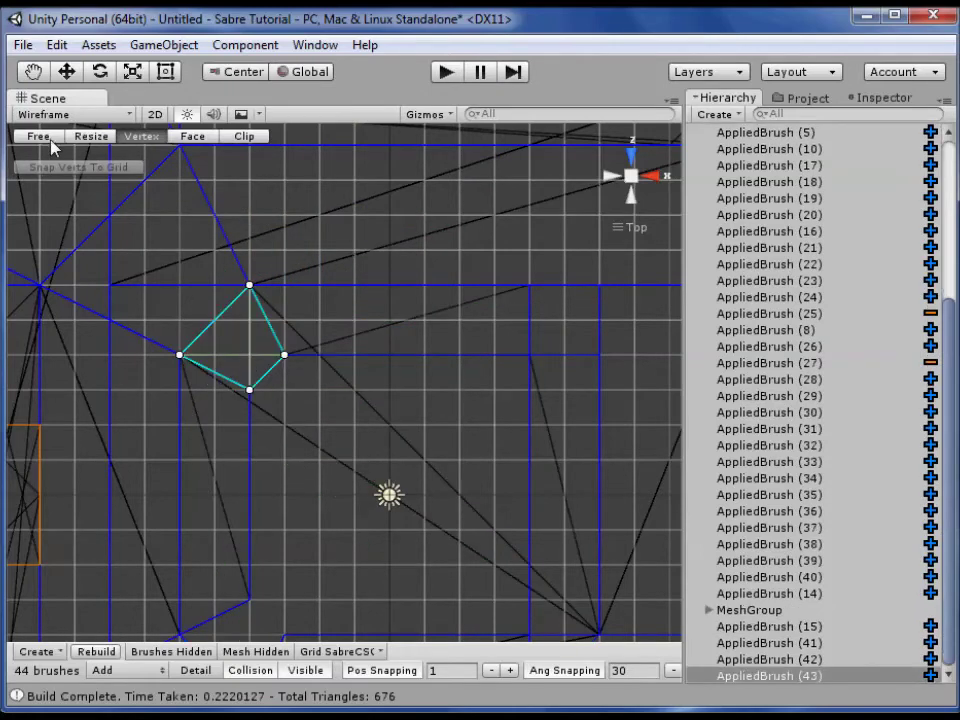
{"action": "left_click", "coordinate": [91, 136]}
{"action": "middle_click_drag", "start_coordinate": [318, 447], "coordinate": [327, 320]}
{"action": "scroll", "coordinate": [327, 320], "scroll_direction": "down", "scroll_amount": 2}
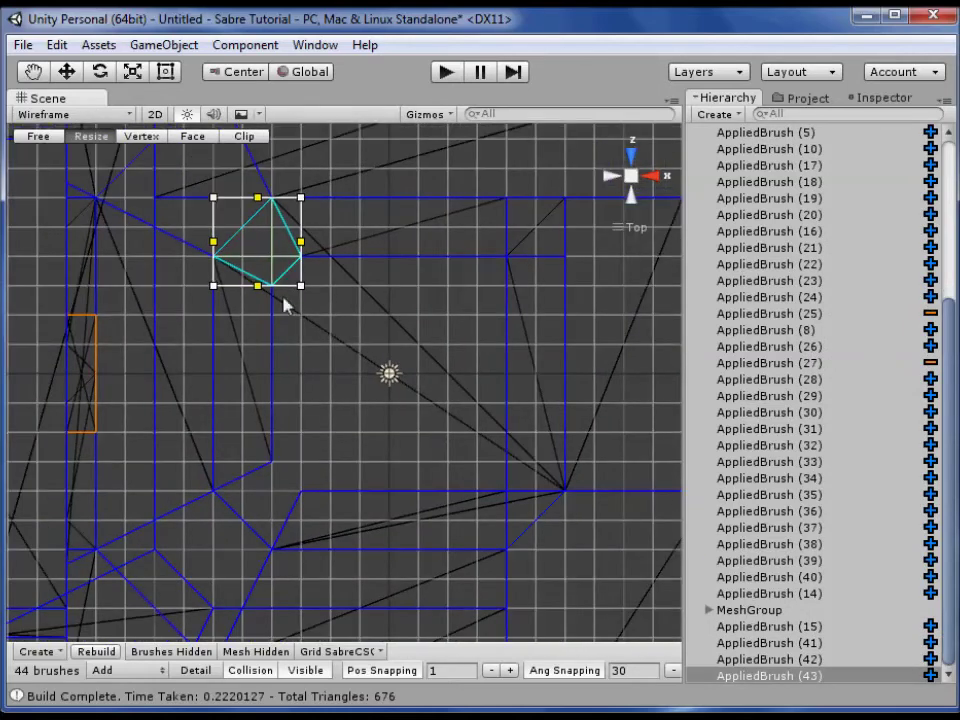
{"action": "key", "text": "ctrl+d"}
{"action": "mouse_move", "coordinate": [276, 282]}
{"action": "left_mouse_down"}
{"action": "mouse_move", "coordinate": [306, 497]}
{"action": "mouse_move", "coordinate": [210, 440]}
{"action": "mouse_move", "coordinate": [154, 435]}
{"action": "mouse_move", "coordinate": [225, 440]}
{"action": "left_mouse_up"}
{"action": "left_click_drag", "start_coordinate": [267, 501], "coordinate": [248, 500]}
{"action": "middle_click_drag", "start_coordinate": [345, 439], "coordinate": [244, 463]}
{"action": "scroll", "coordinate": [287, 457], "scroll_direction": "down", "scroll_amount": 6}
{"action": "scroll", "coordinate": [289, 462], "scroll_direction": "down", "scroll_amount": 2}
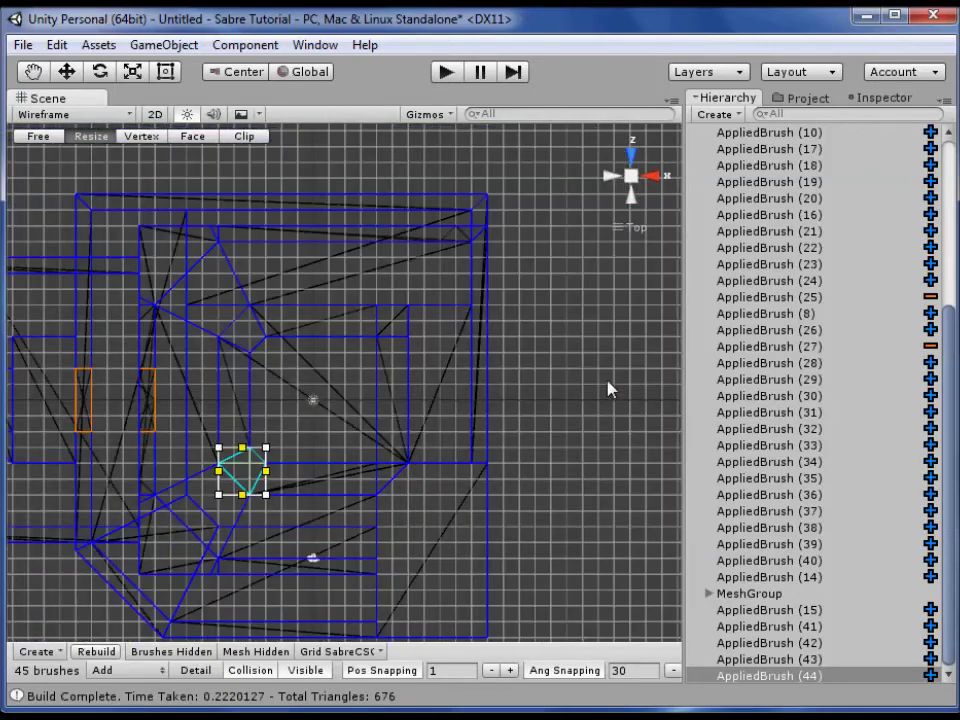
Rebuild the level in Free mode with no brush selected and set the scene view's shading to Shaded
{"action": "middle_click_drag", "start_coordinate": [369, 390], "coordinate": [454, 375]}
{"action": "scroll", "coordinate": [454, 375], "scroll_direction": "down", "scroll_amount": 2}
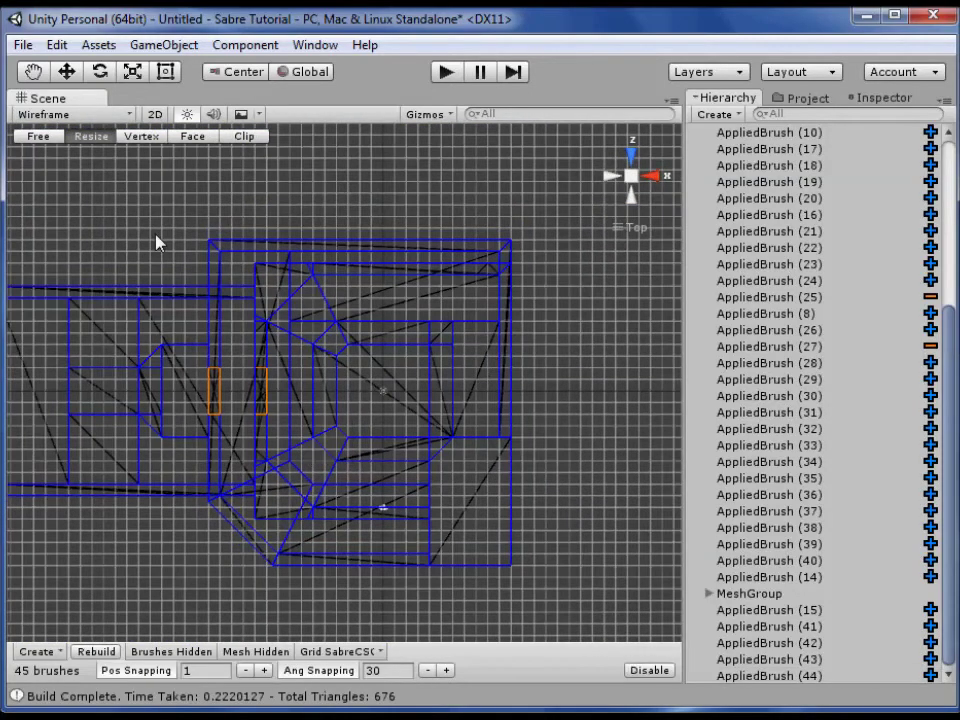
{"action": "left_click", "coordinate": [30, 137]}
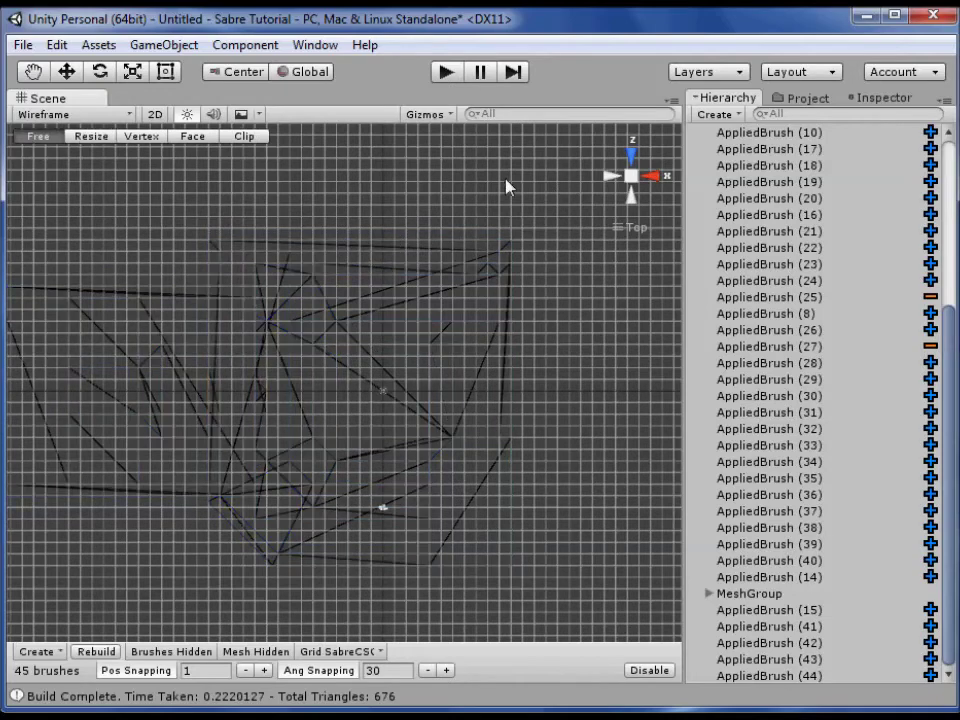
{"action": "scroll", "coordinate": [638, 186], "scroll_direction": "up", "scroll_amount": 3}
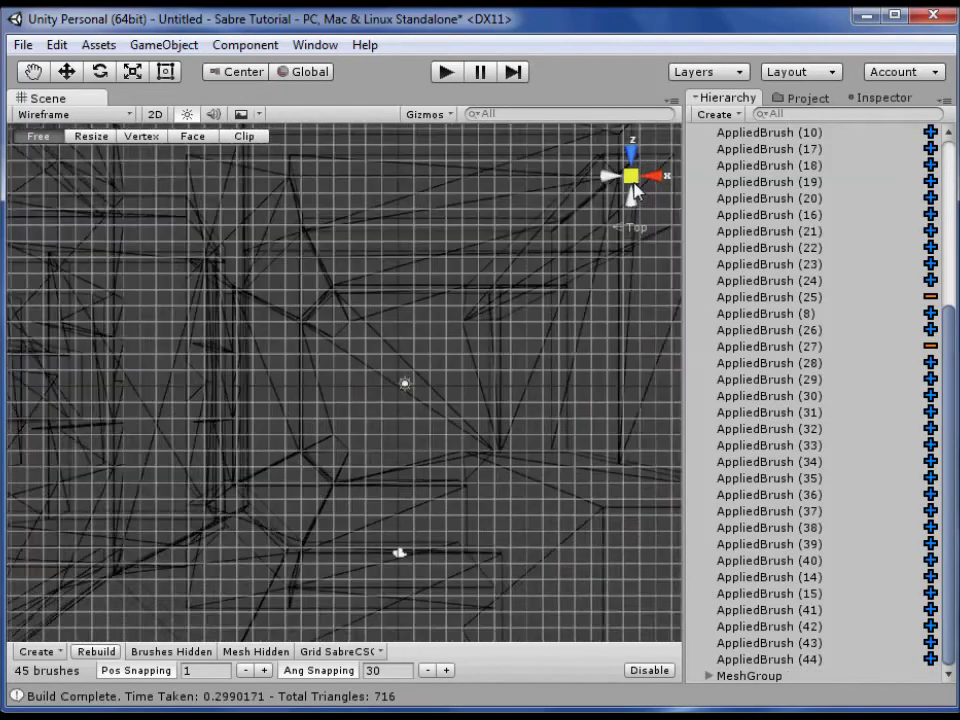
{"action": "left_click", "coordinate": [75, 114]}
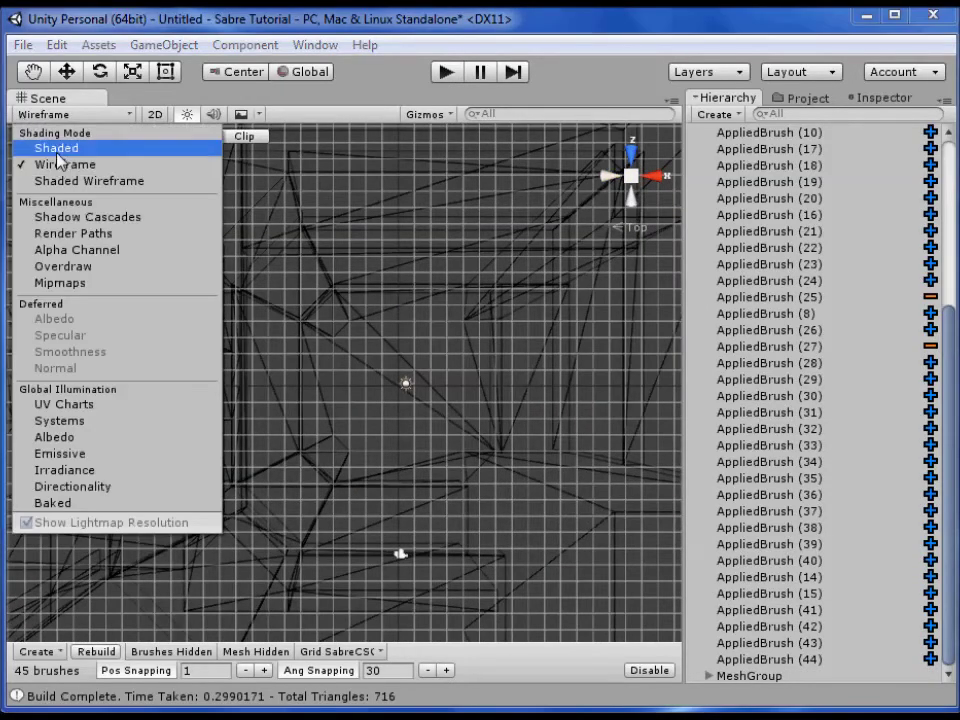
{"action": "left_click", "coordinate": [56, 148]}
Examine the shaded room in perspective, checking the lower floor's sloped wedges and corner pieces, the upper platforms and the wall opening
{"action": "mouse_move", "coordinate": [470, 370]}
{"action": "left_mouse_down", "text": "alt"}
{"action": "mouse_move", "coordinate": [531, 223]}
{"action": "mouse_move", "coordinate": [526, 182]}
{"action": "left_mouse_up", "text": "alt"}
{"action": "left_click_drag", "start_coordinate": [70, 488], "coordinate": [437, 343], "text": "alt"}
{"action": "left_click_drag", "start_coordinate": [287, 392], "coordinate": [189, 452], "text": "alt"}
{"action": "left_click_drag", "start_coordinate": [461, 456], "coordinate": [133, 414], "text": "alt"}
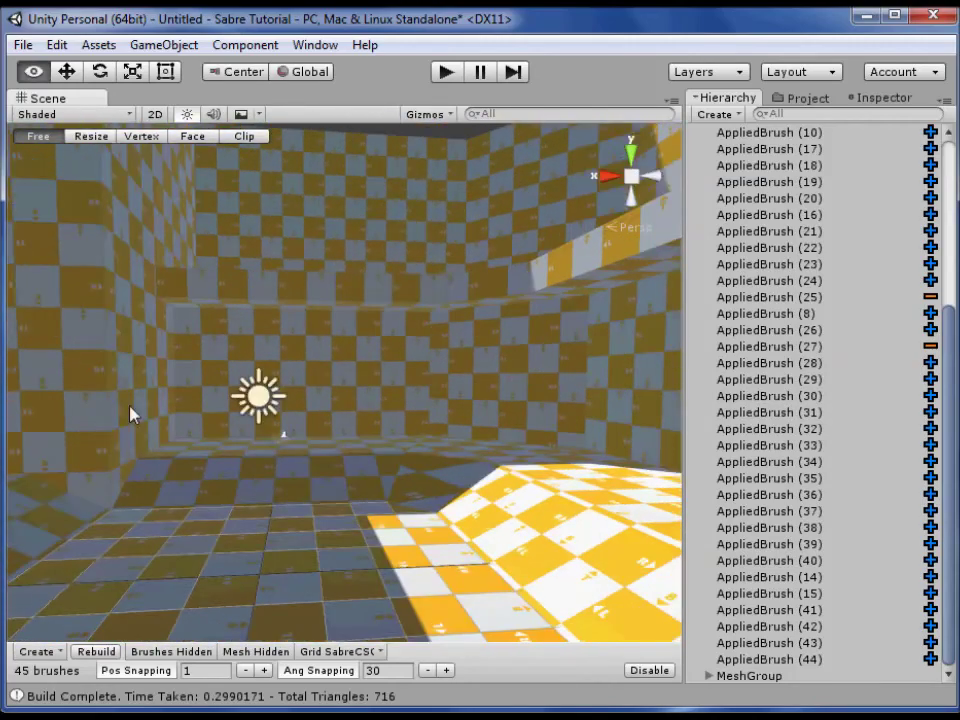
{"action": "right_click_drag", "start_coordinate": [400, 394], "coordinate": [195, 470]}
{"action": "key", "text": "d"}
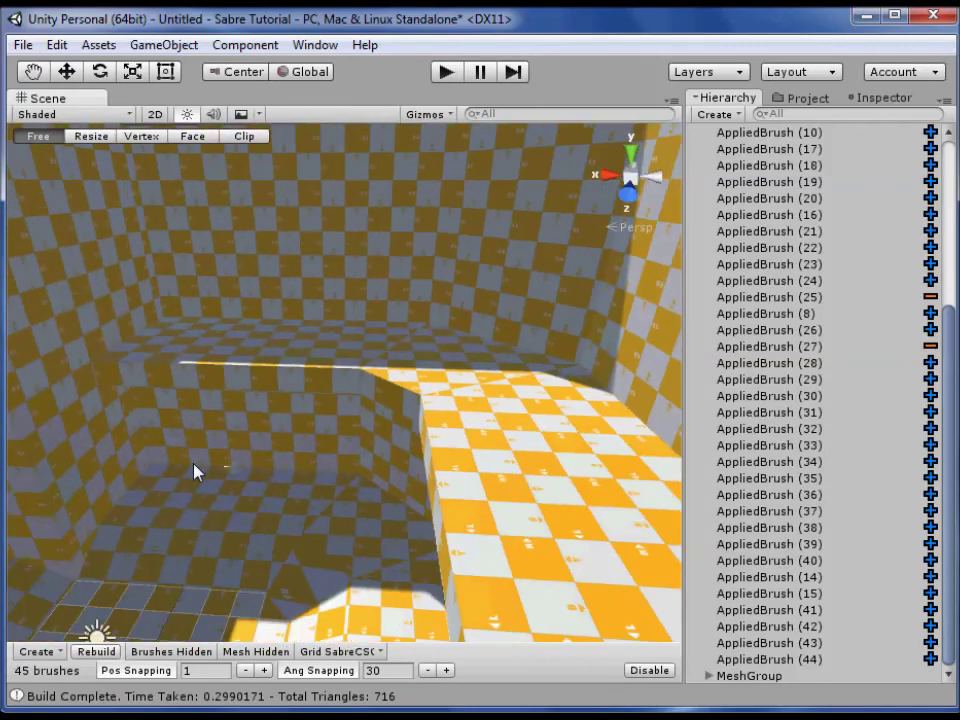
{"action": "right_click_drag", "start_coordinate": [296, 446], "coordinate": [470, 380]}
{"action": "right_click_drag", "start_coordinate": [435, 285], "coordinate": [176, 411]}
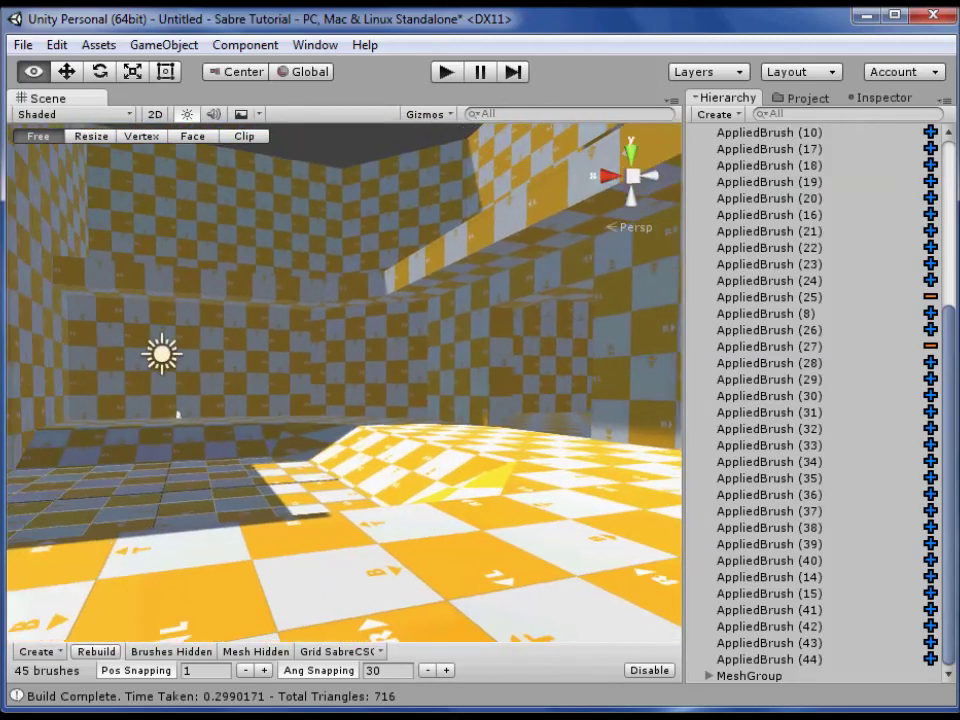
{"action": "right_click_drag", "start_coordinate": [375, 339], "coordinate": [454, 339]}
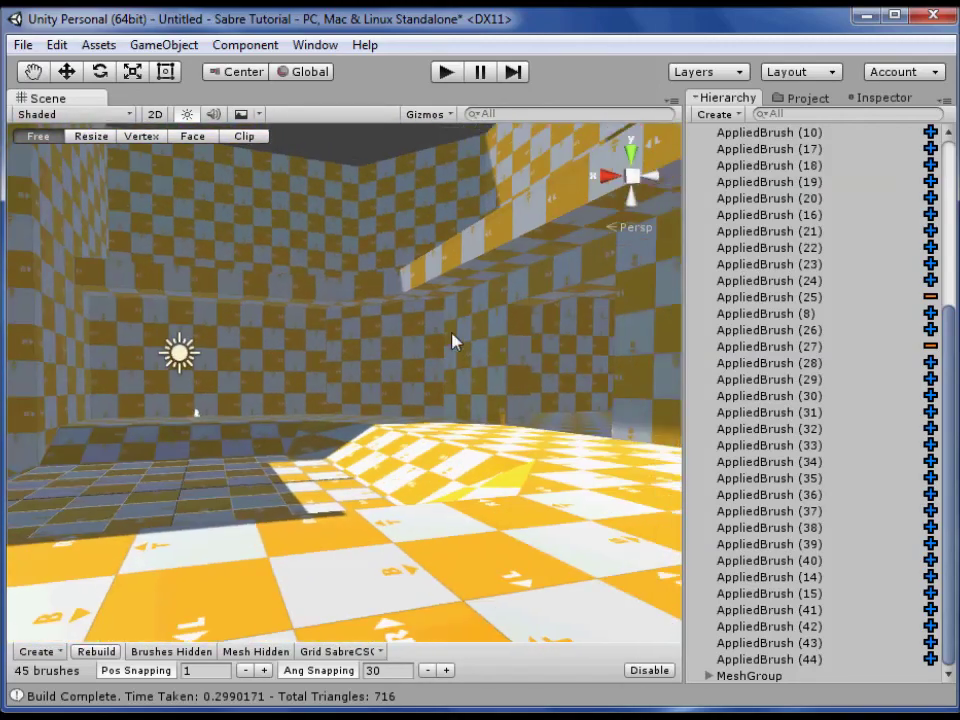
{"action": "right_click_drag", "start_coordinate": [594, 399], "coordinate": [516, 422]}
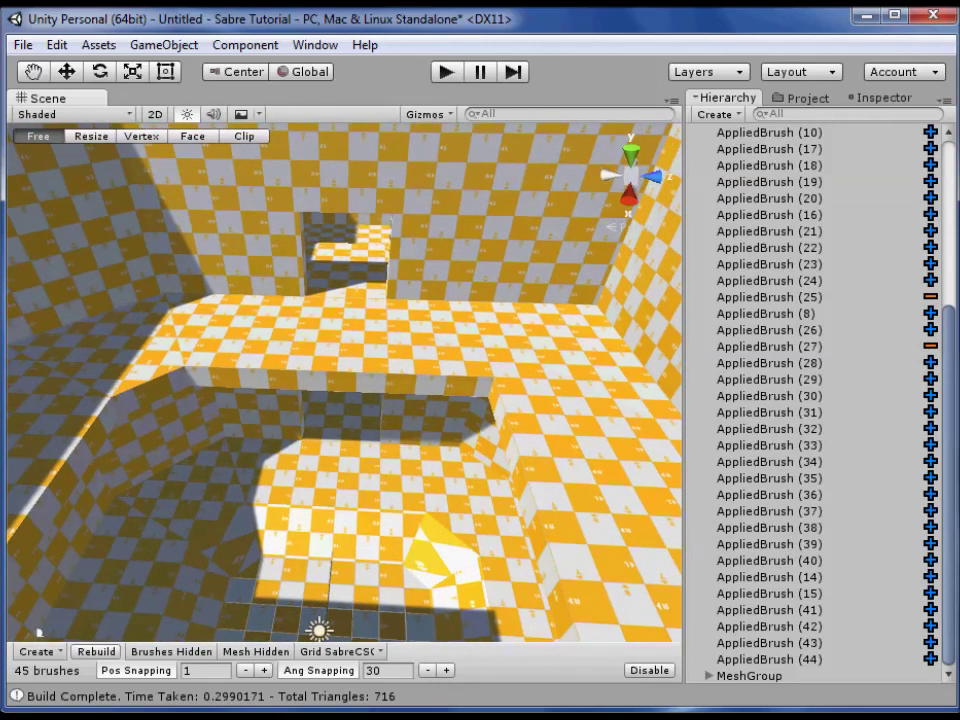